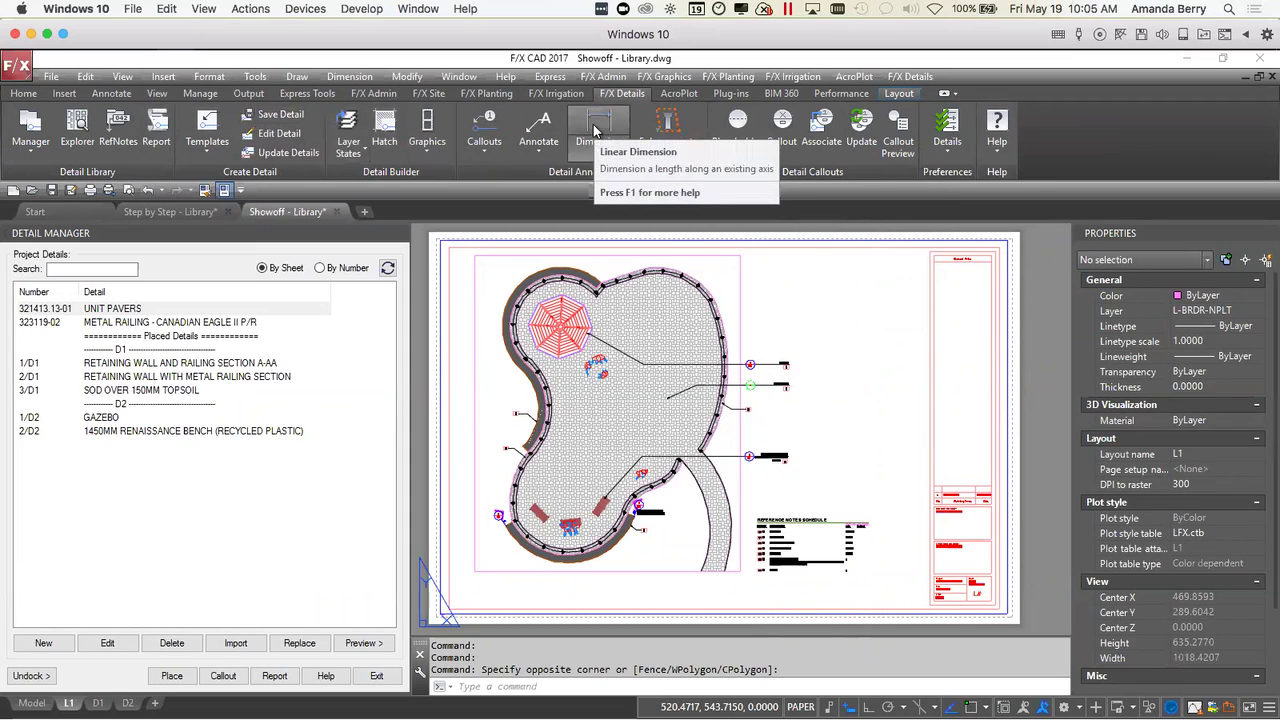
scroll(750, 384, up, 4)
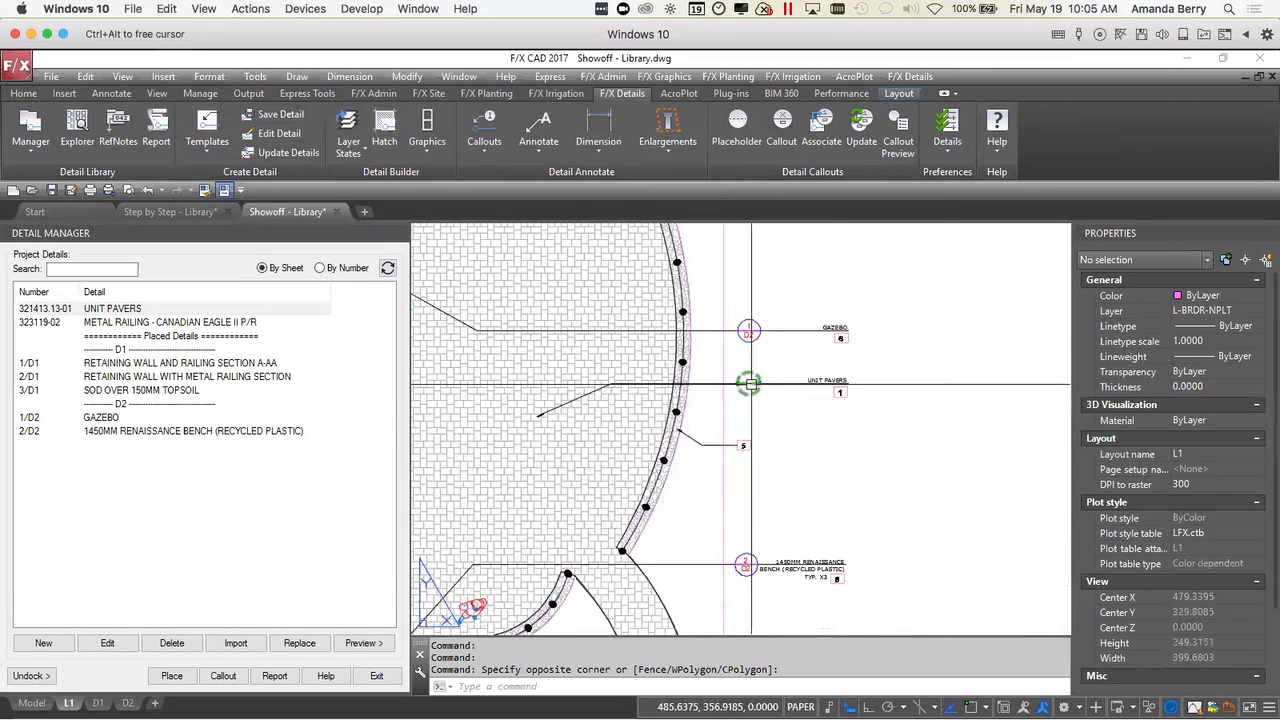
scroll(749, 384, up, 2)
middle_drag(749, 384, 887, 408)
scroll(887, 408, down, 5)
scroll(880, 405, up, 3)
scroll(877, 404, up, 3)
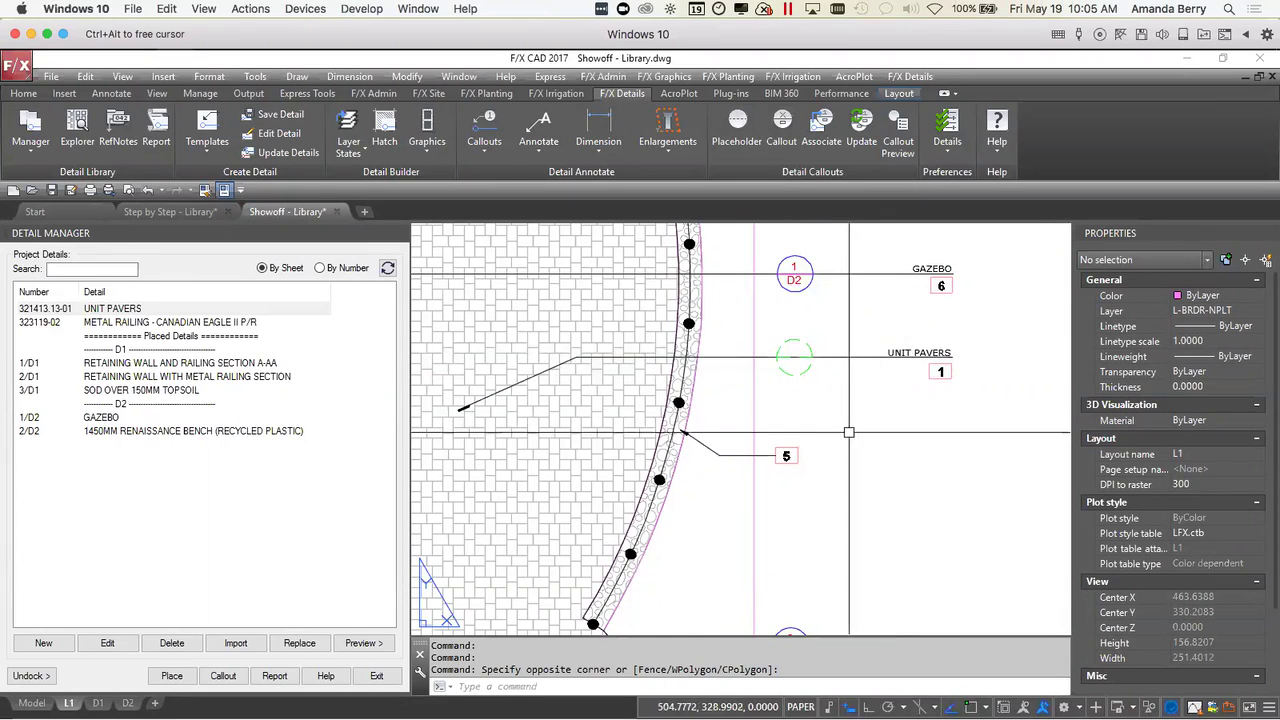
scroll(900, 360, down, 3)
middle_drag(848, 428, 845, 240)
scroll(855, 408, down, 1)
scroll(940, 562, down, 1)
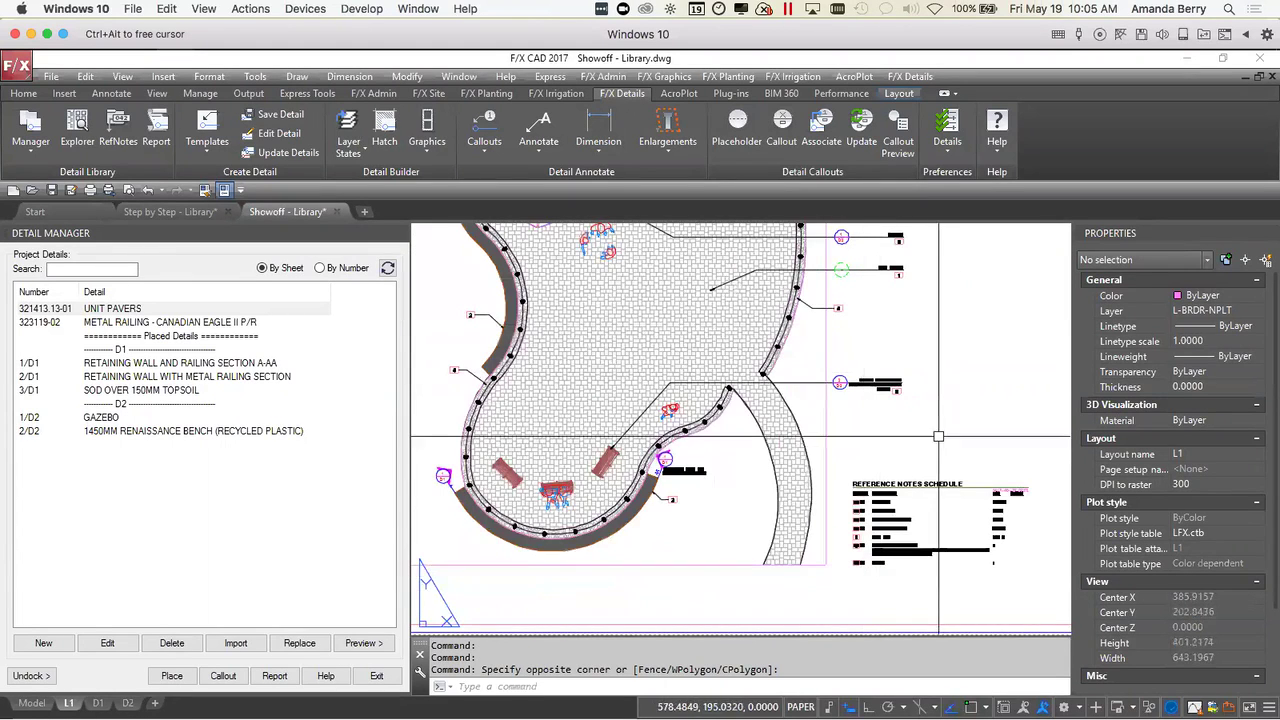
scroll(940, 562, up, 4)
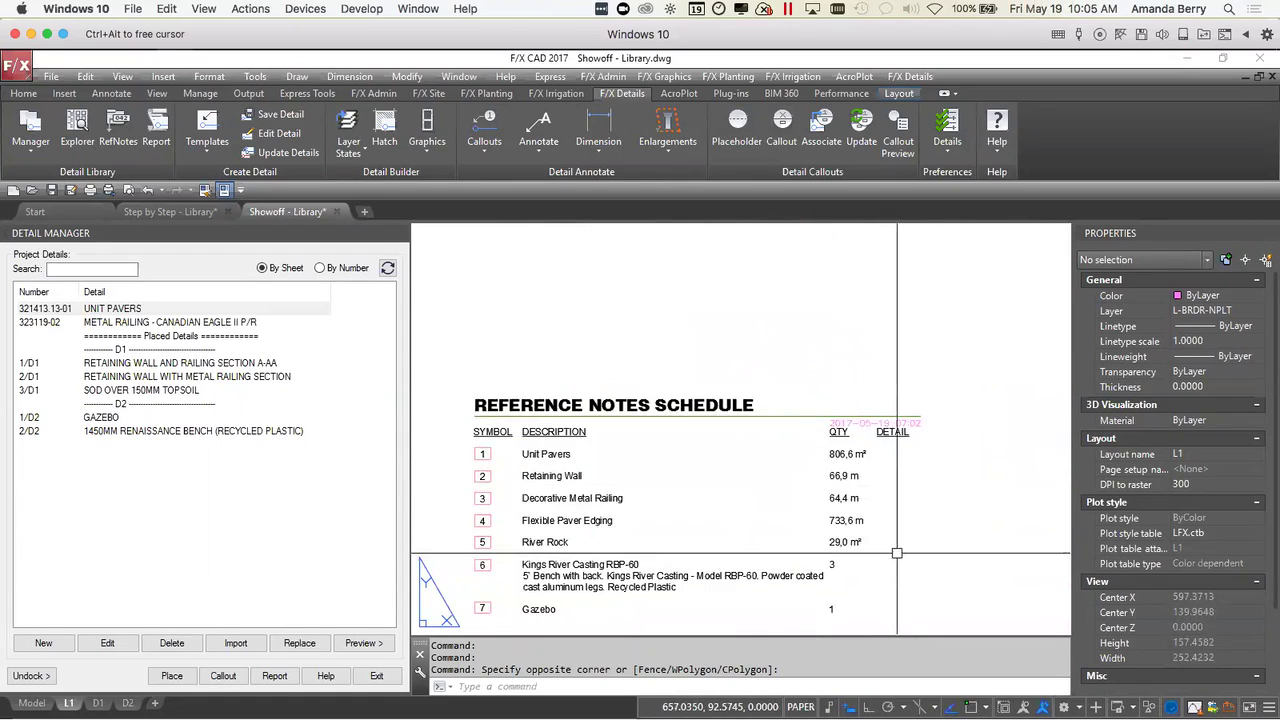
scroll(900, 540, down, 2)
mouse_move(620, 483)
middle_down()
mouse_move(817, 599)
mouse_move(802, 585)
mouse_move(845, 593)
mouse_move(784, 453)
middle_up()
scroll(784, 453, up, 2)
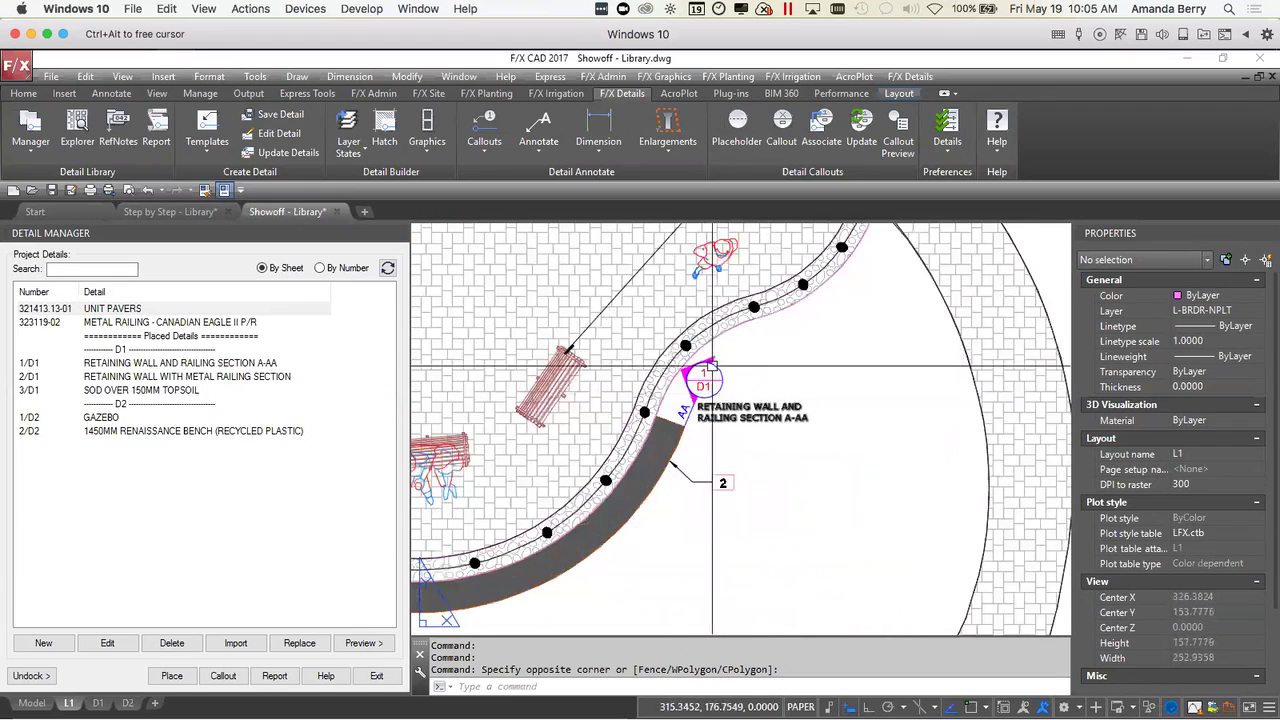
scroll(822, 507, down, 4)
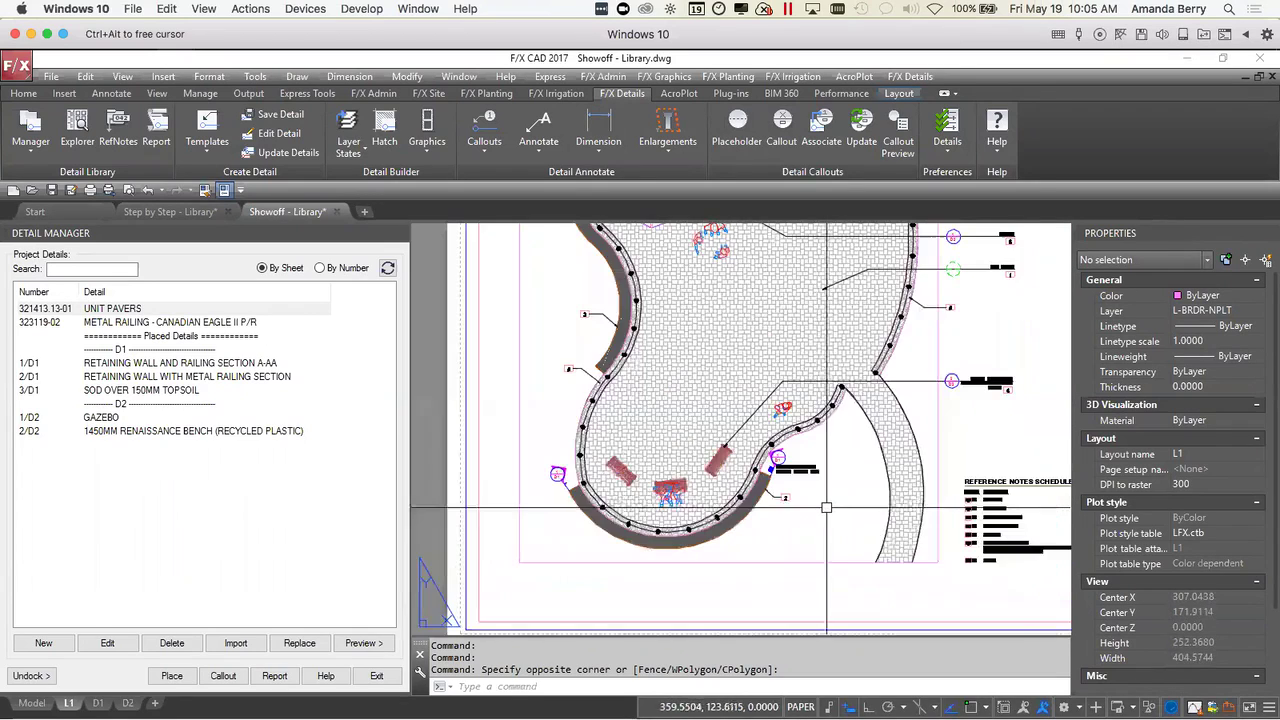
mouse_move(98, 703)
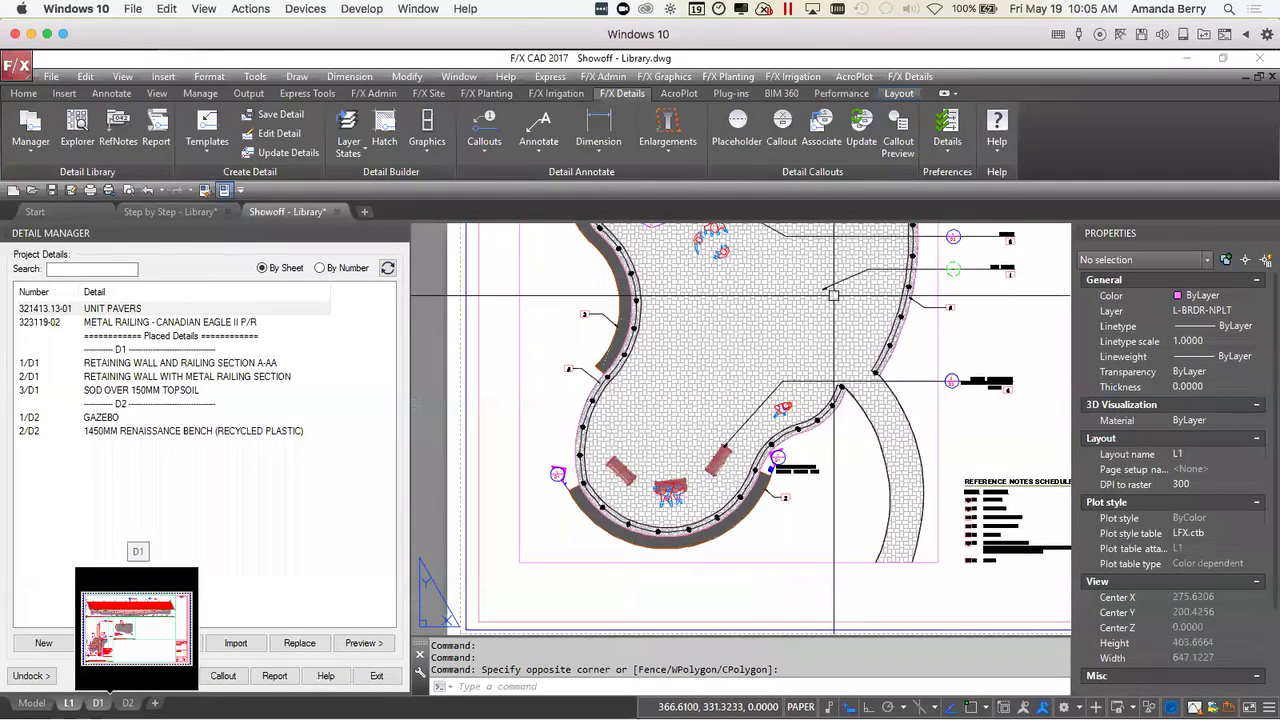
- Look over detail sheets D1 and D2, then return to sheet D1
click(98, 703)
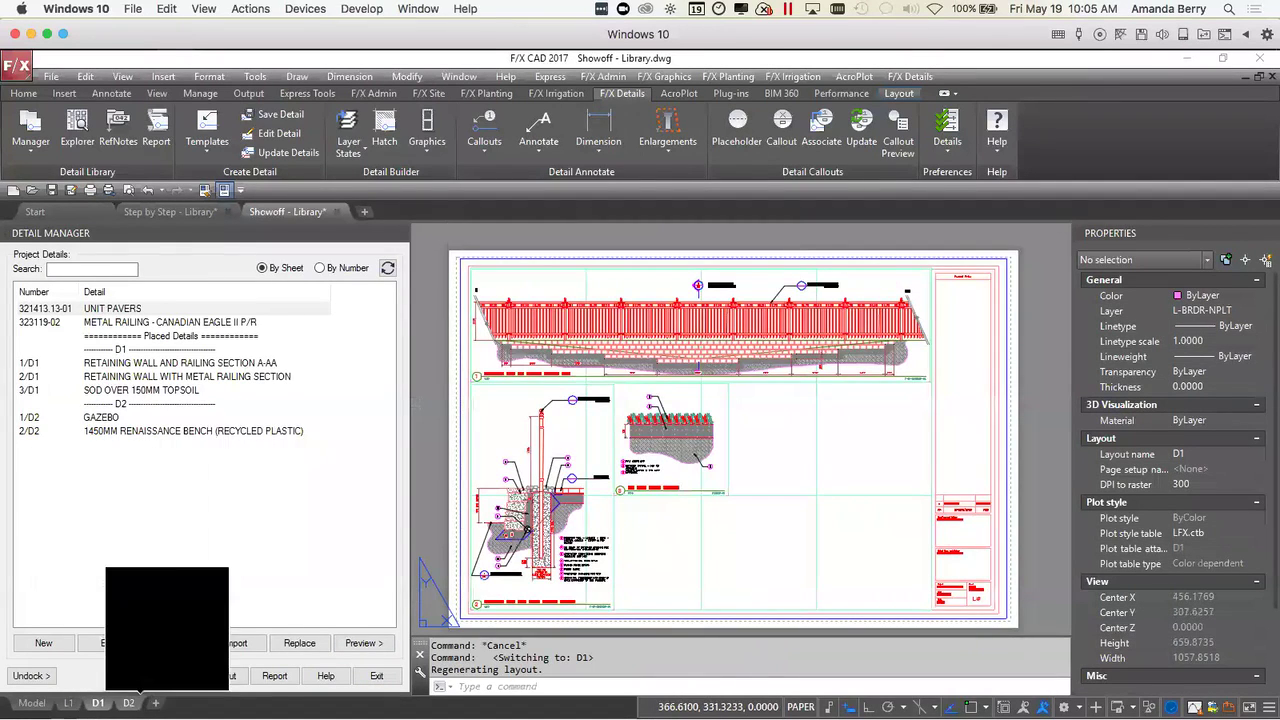
click(130, 701)
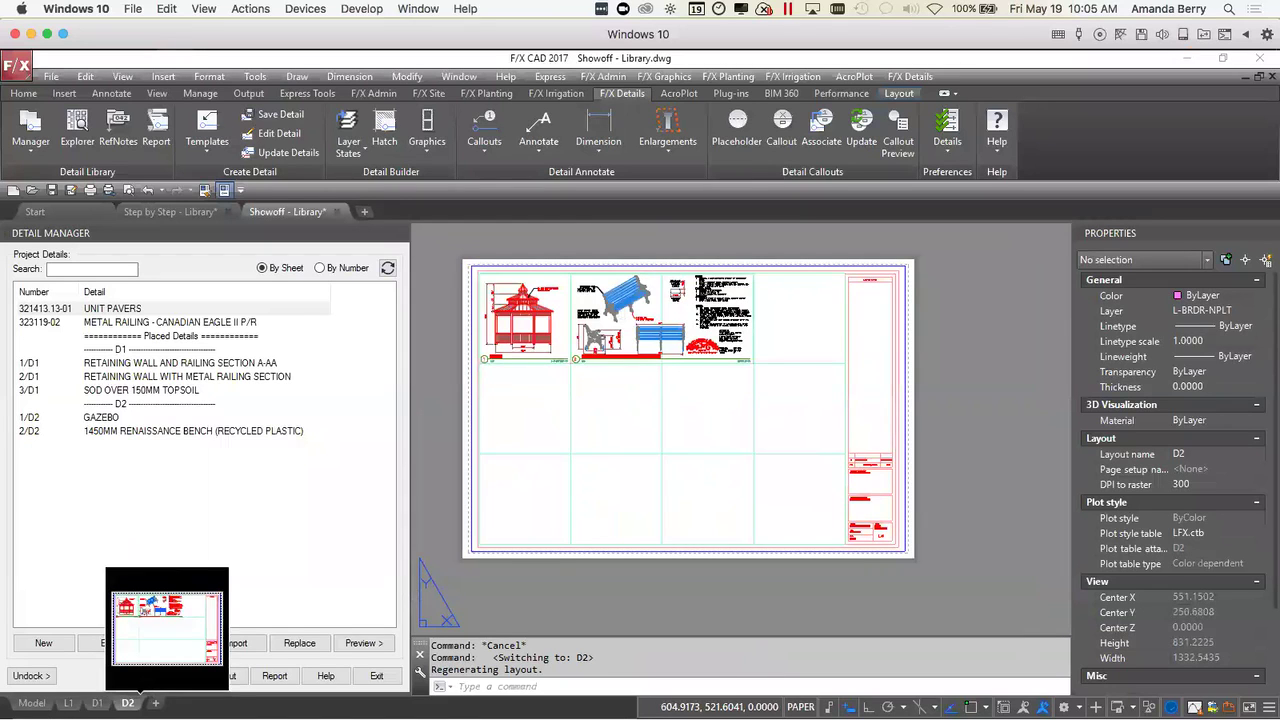
click(98, 703)
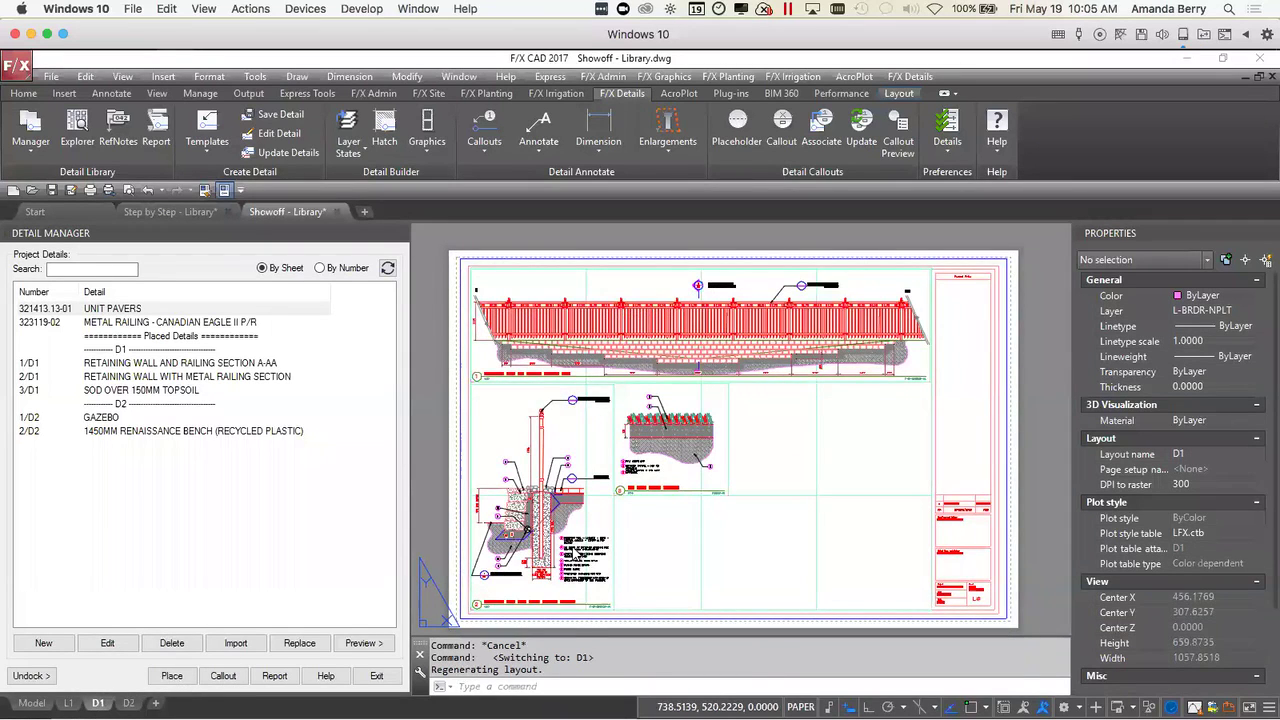
- Frame the D1 railing section and its 2/D1 callout, showing the whole wall and dimensions
click(785, 443)
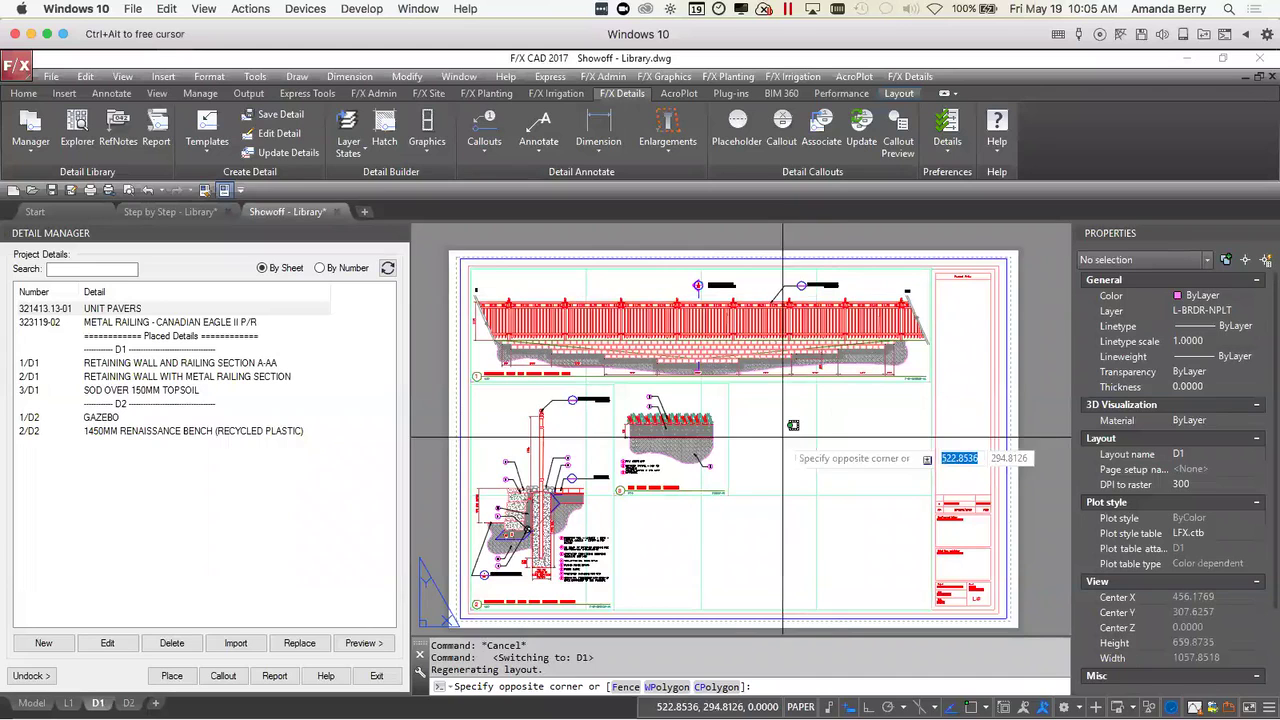
middle_drag(766, 452, 766, 425)
scroll(709, 292, up, 5)
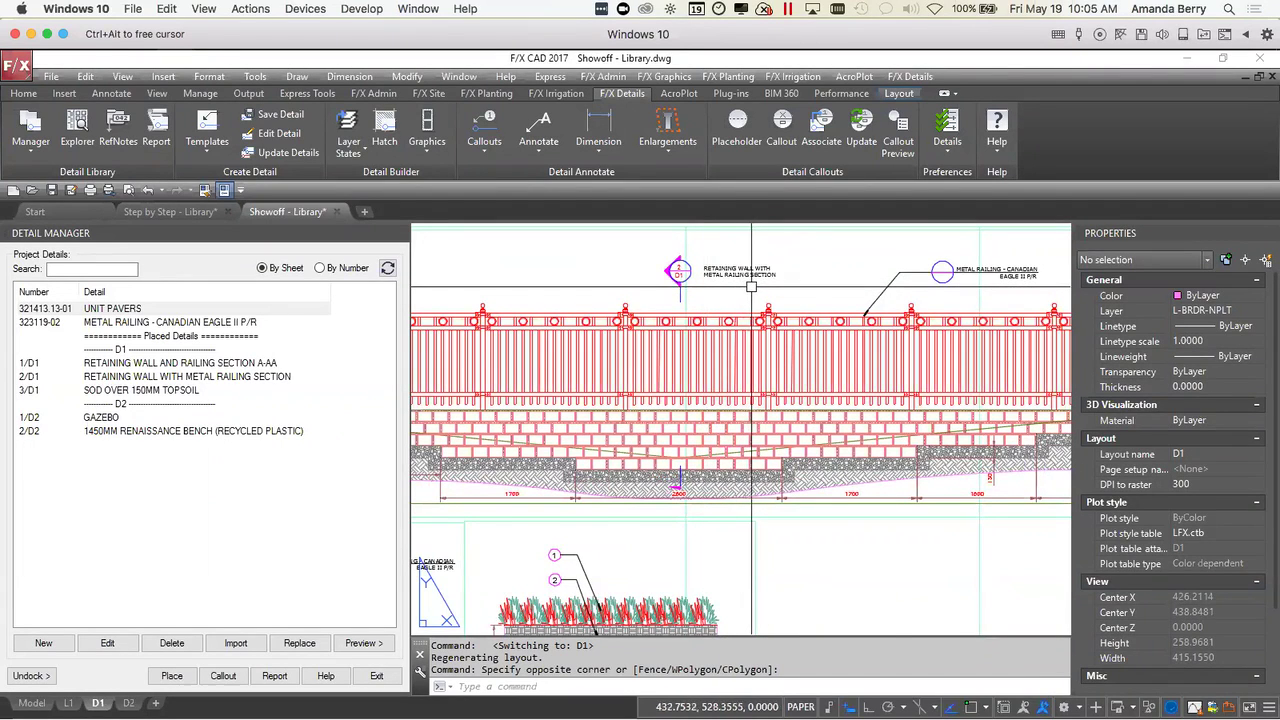
scroll(751, 287, down, 3)
middle_drag(500, 630, 557, 578)
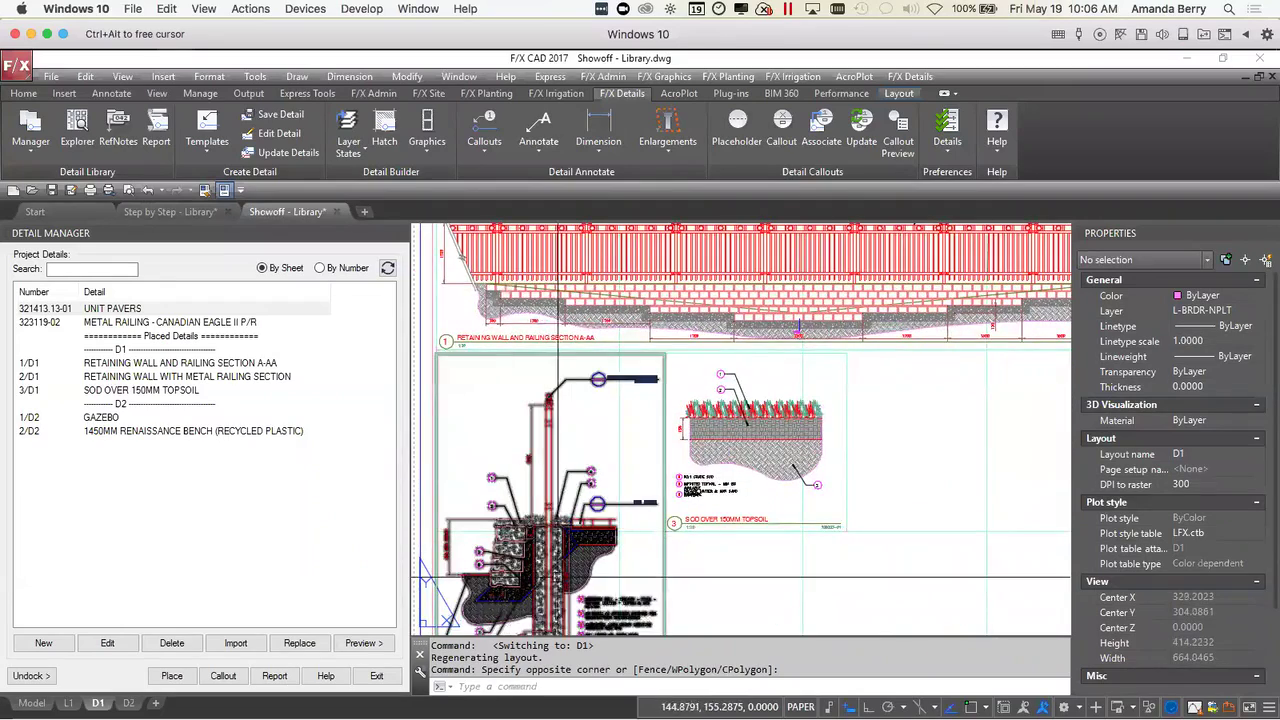
scroll(700, 300, up, 3)
middle_drag(700, 240, 702, 354)
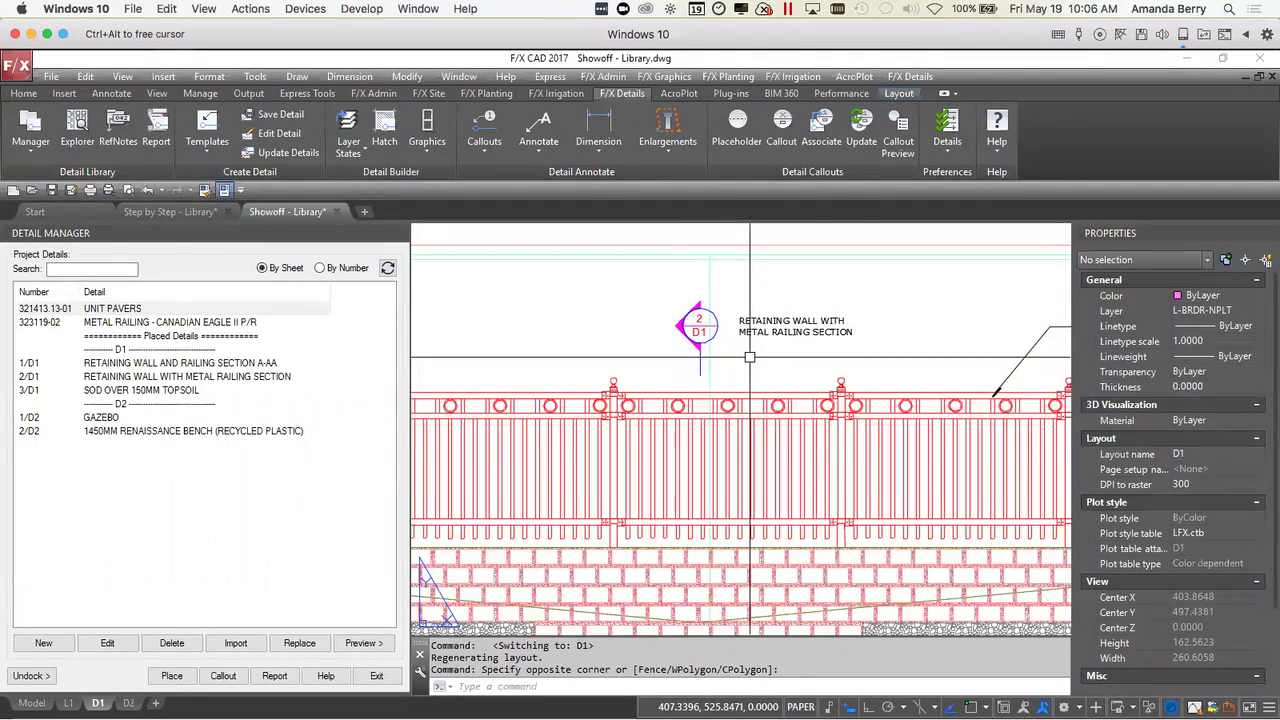
scroll(750, 357, down, 2)
middle_drag(770, 375, 803, 402)
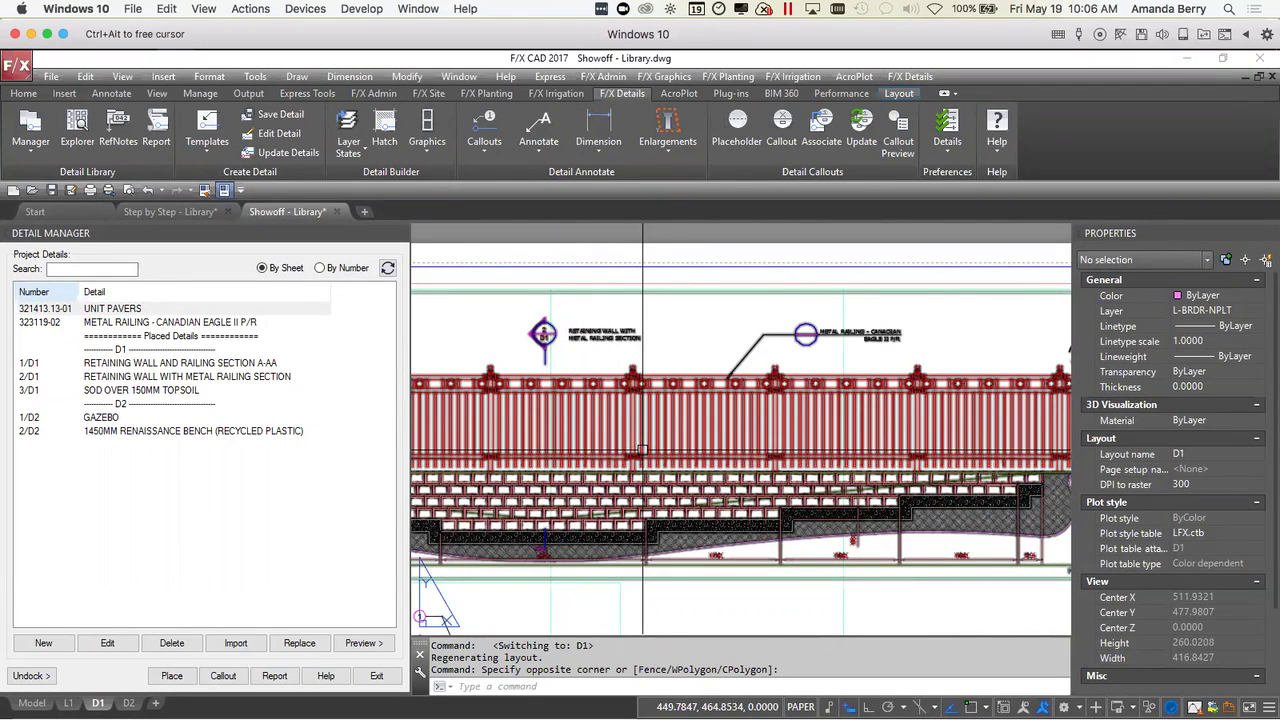
scroll(643, 450, down, 3)
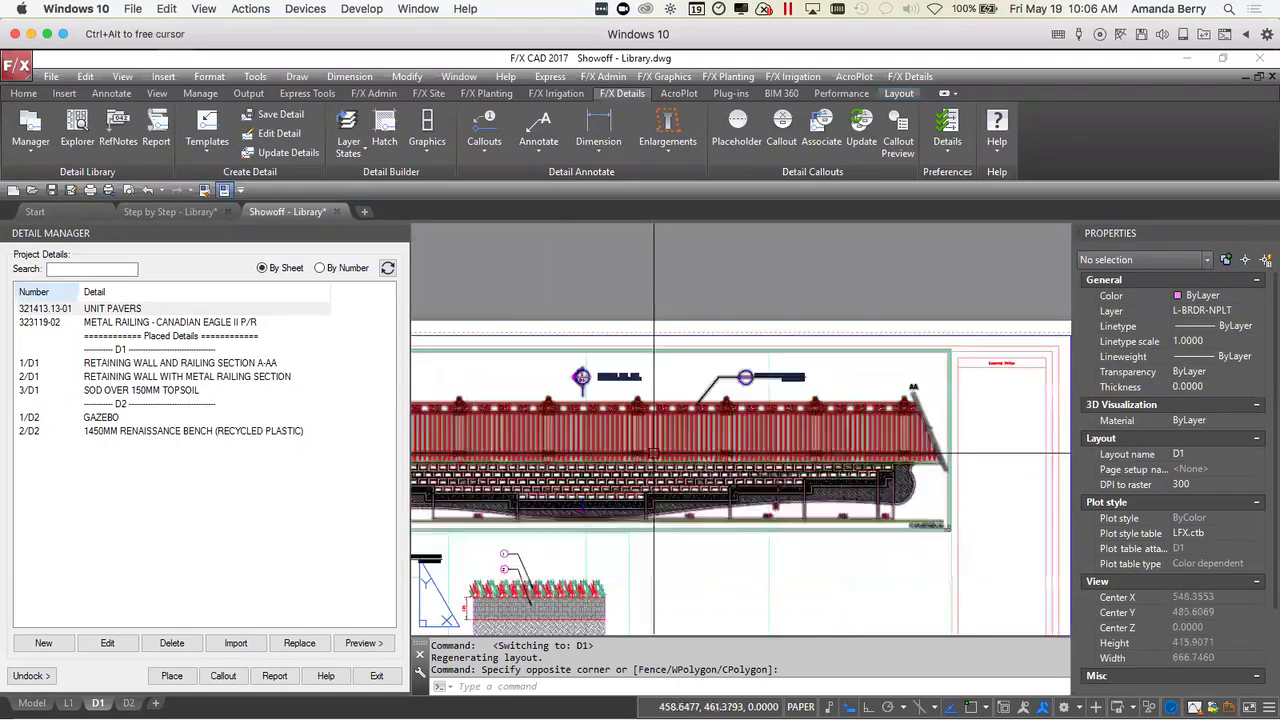
mouse_move(700, 470)
middle_down()
mouse_move(850, 400)
mouse_move(916, 346)
middle_up()
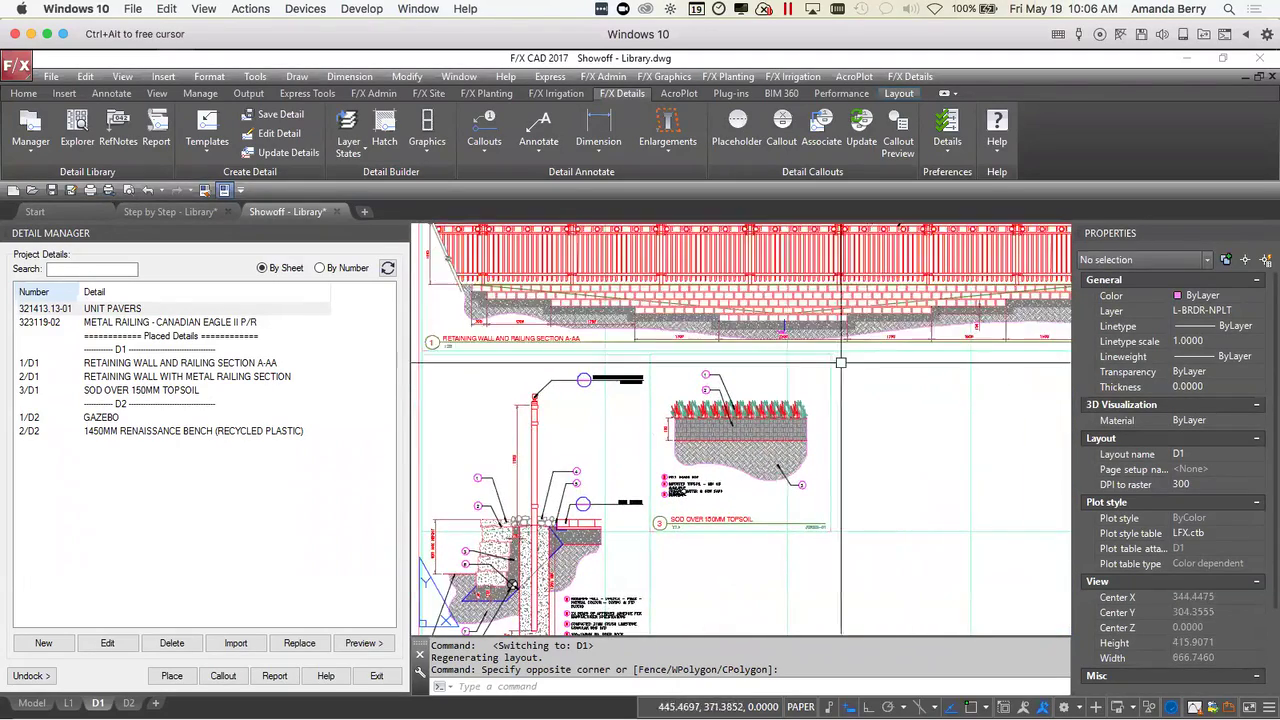
scroll(916, 346, up, 6)
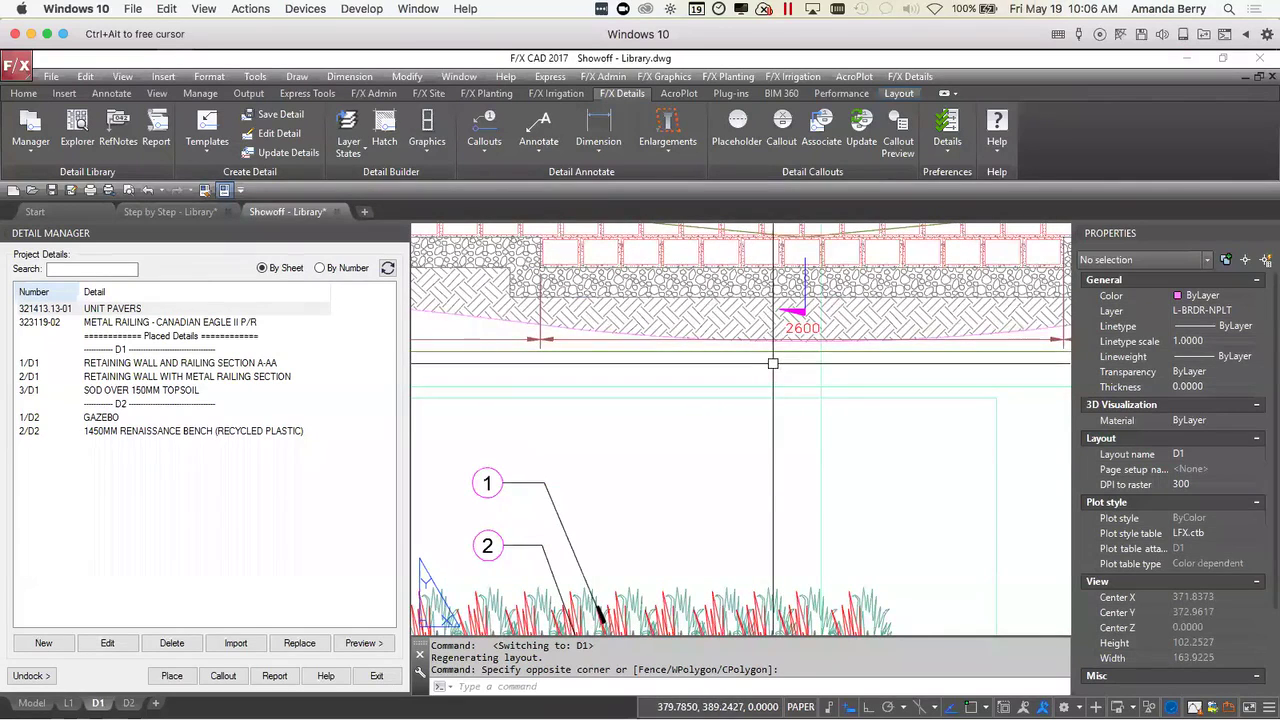
mouse_move(781, 486)
middle_down()
mouse_move(793, 455)
mouse_move(781, 290)
mouse_move(798, 355)
mouse_move(490, 311)
middle_up()
scroll(798, 355, down, 3)
scroll(490, 311, up, 4)
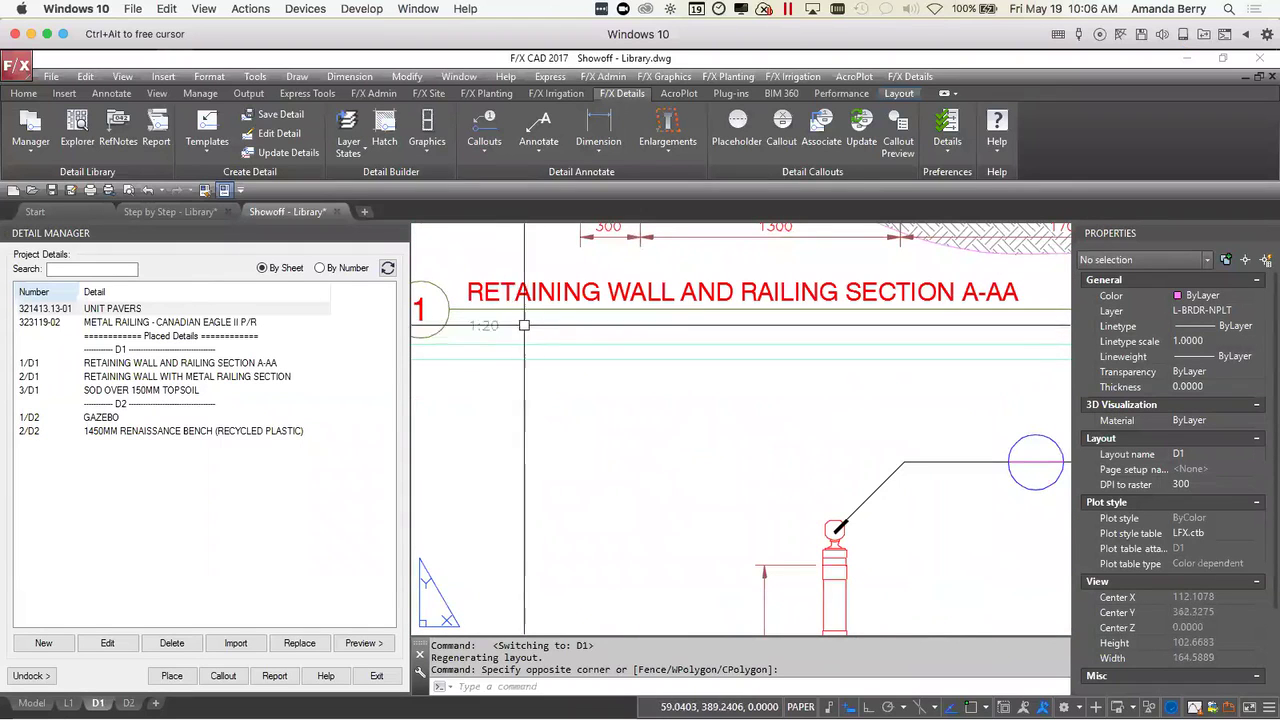
scroll(518, 337, down, 2)
middle_drag(518, 337, 748, 531)
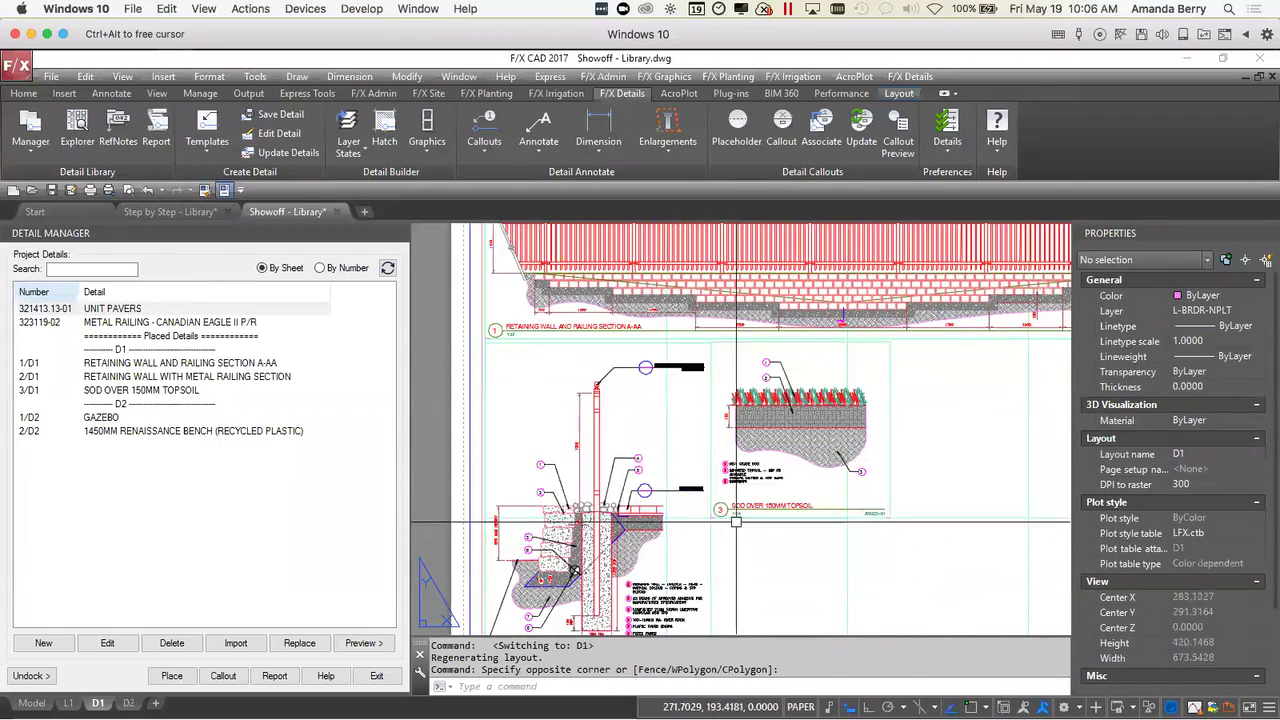
scroll(747, 531, down, 1)
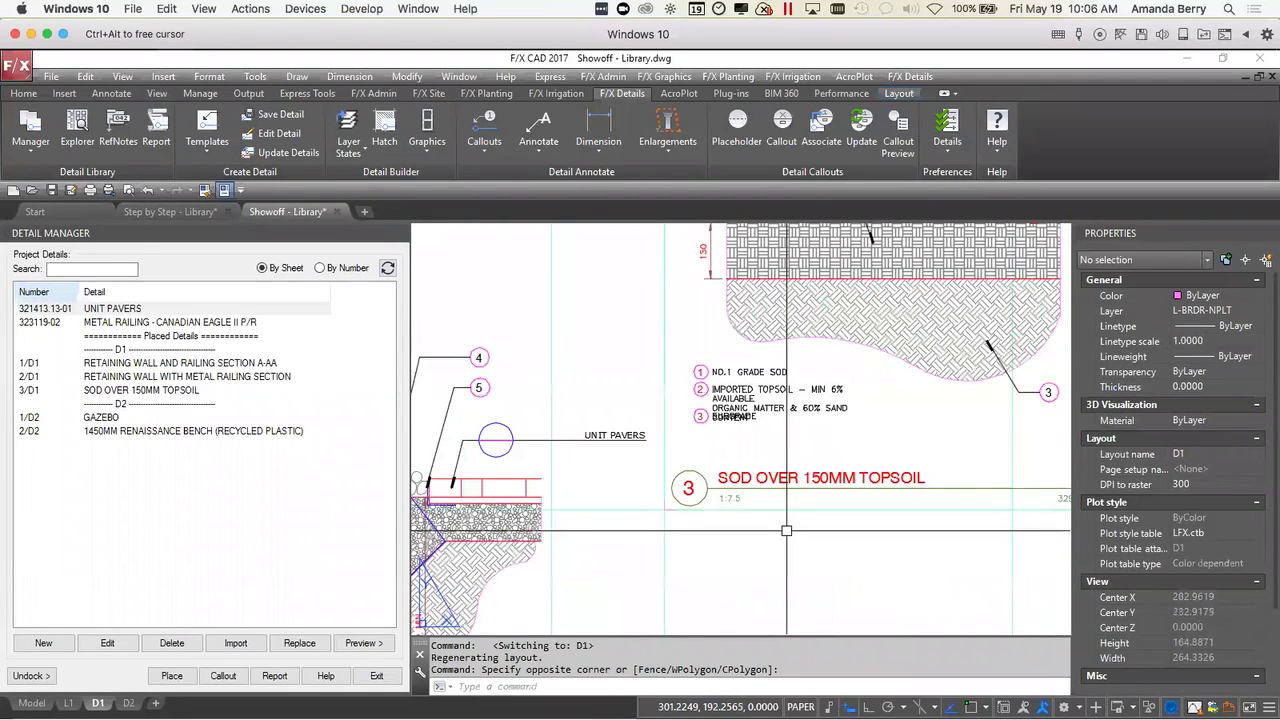
scroll(786, 531, down, 2)
mouse_move(786, 531)
middle_down()
mouse_move(908, 582)
mouse_move(870, 570)
middle_up()
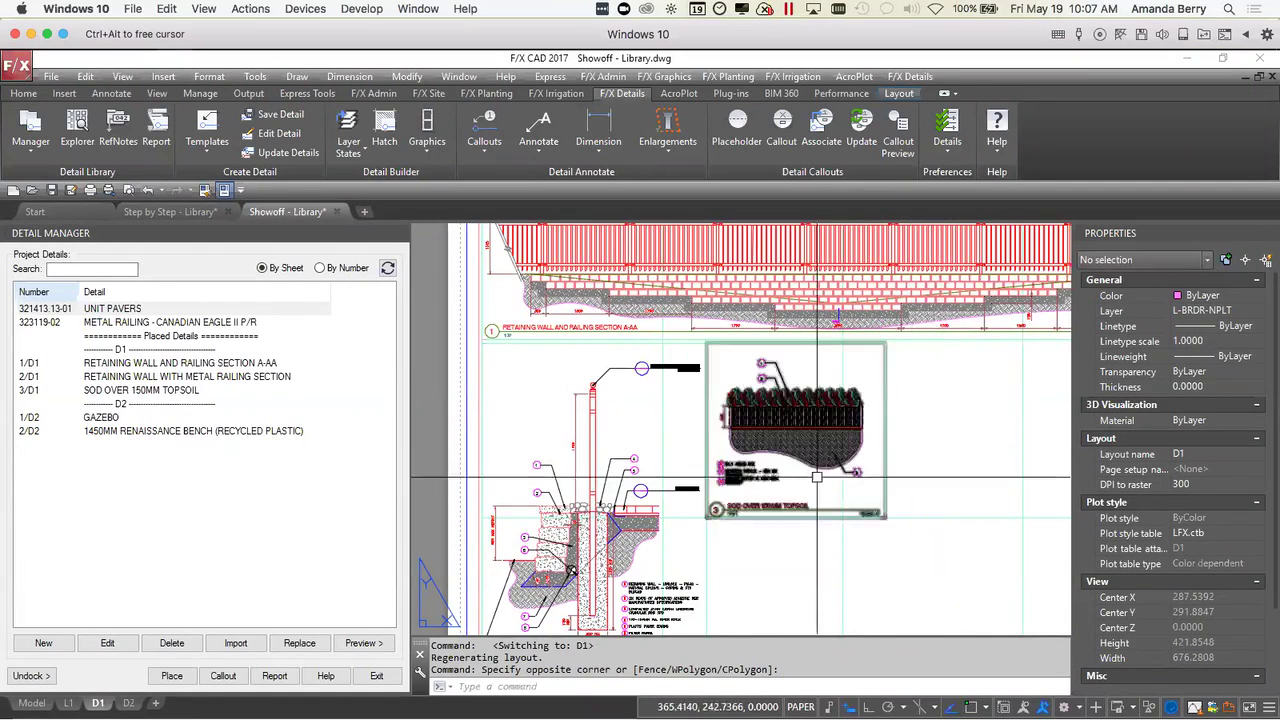
middle_drag(733, 510, 667, 440)
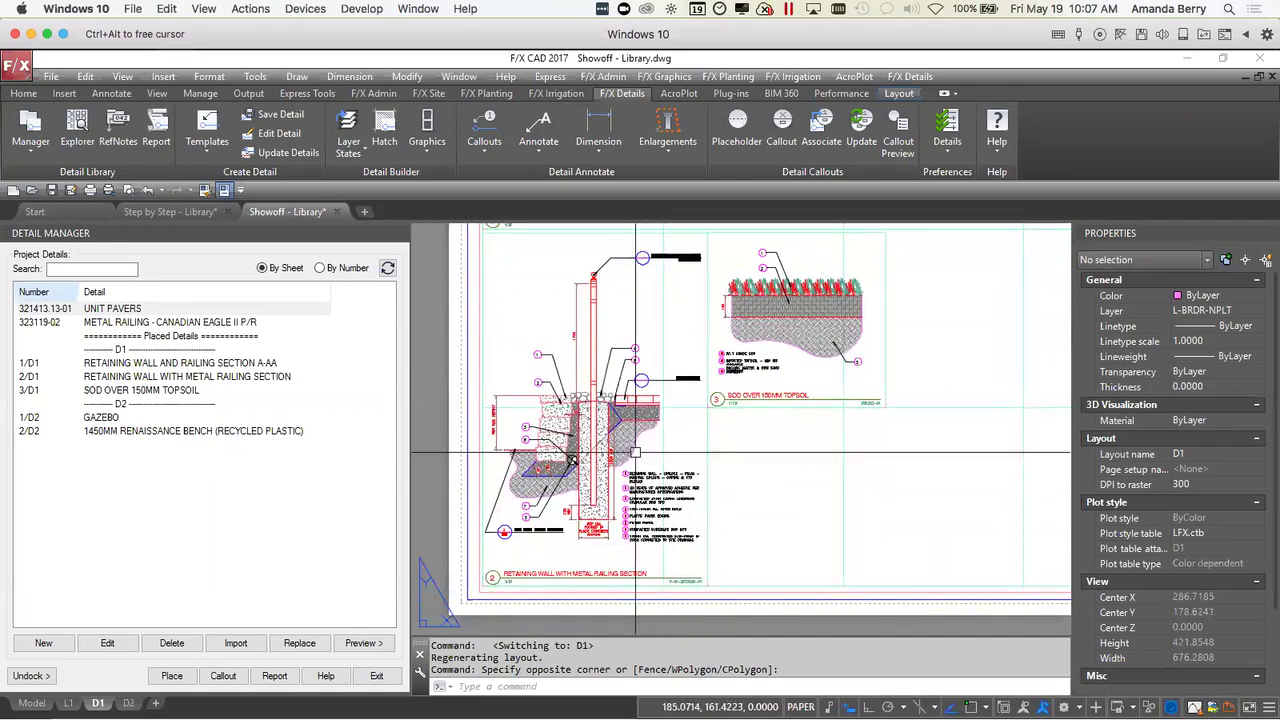
scroll(613, 283, up, 4)
scroll(613, 283, up, 4)
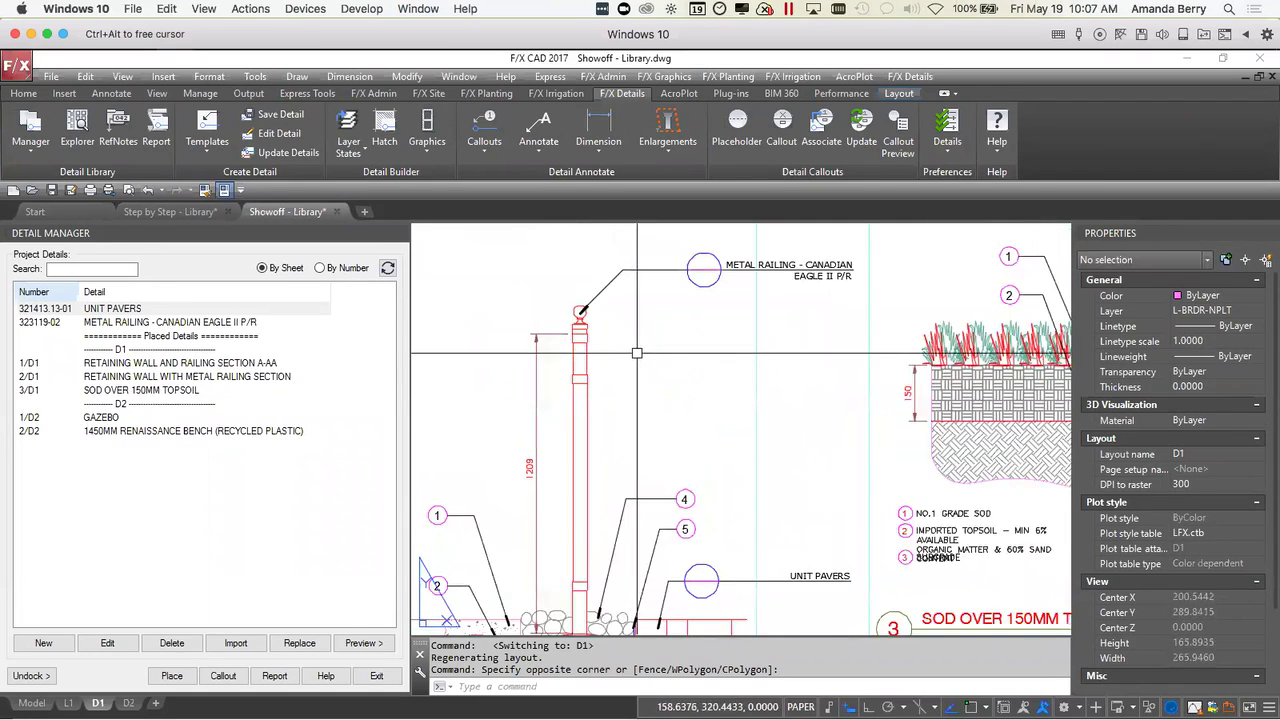
scroll(672, 485, down, 8)
middle_drag(677, 497, 632, 412)
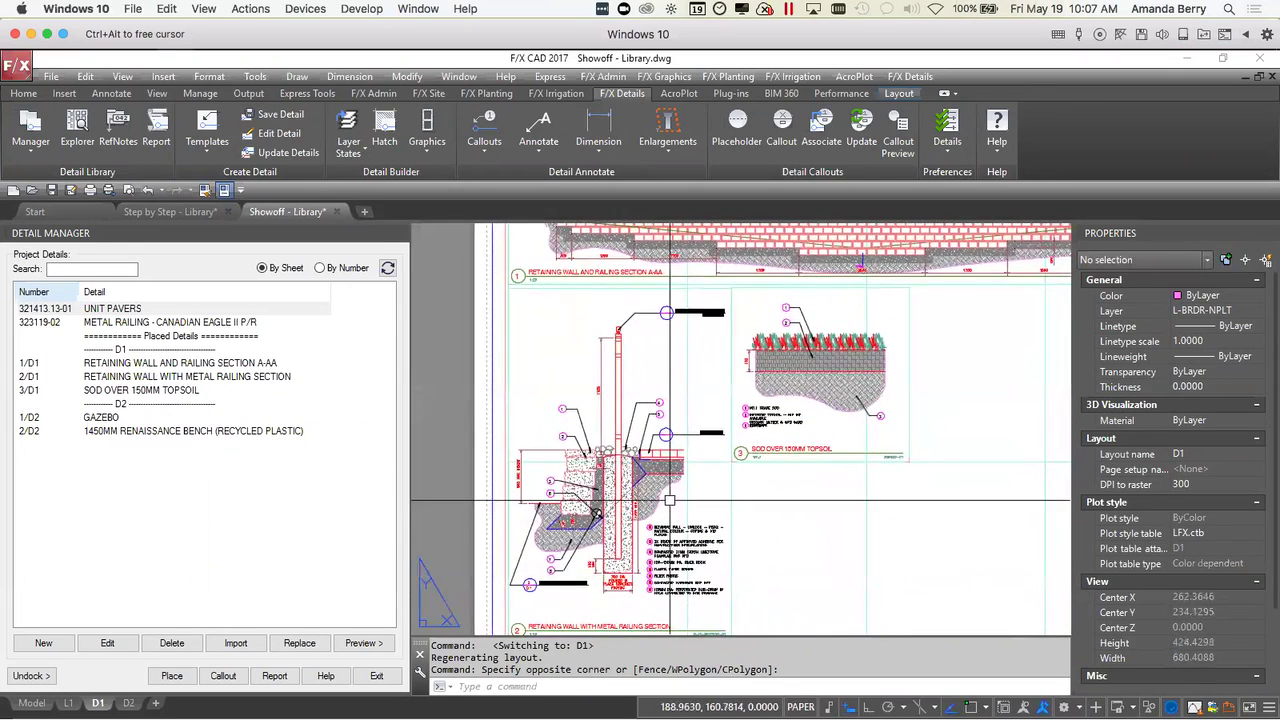
scroll(795, 490, down, 3)
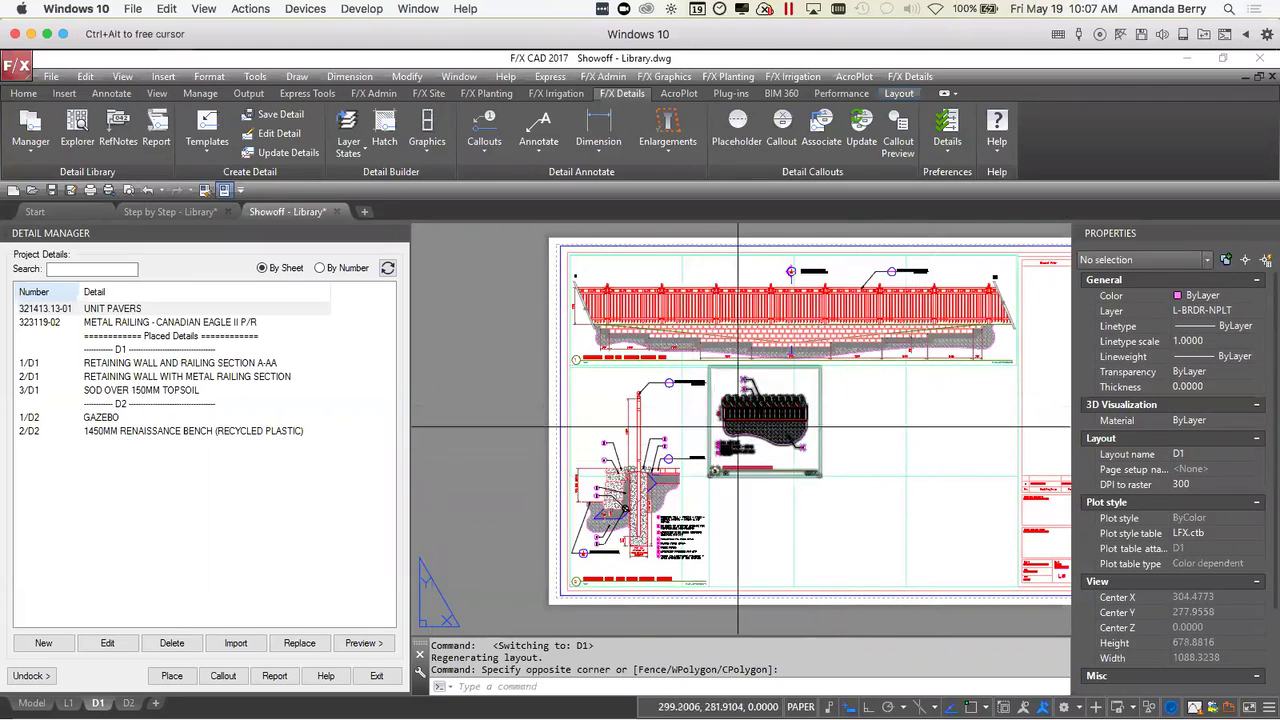
scroll(675, 386, up, 4)
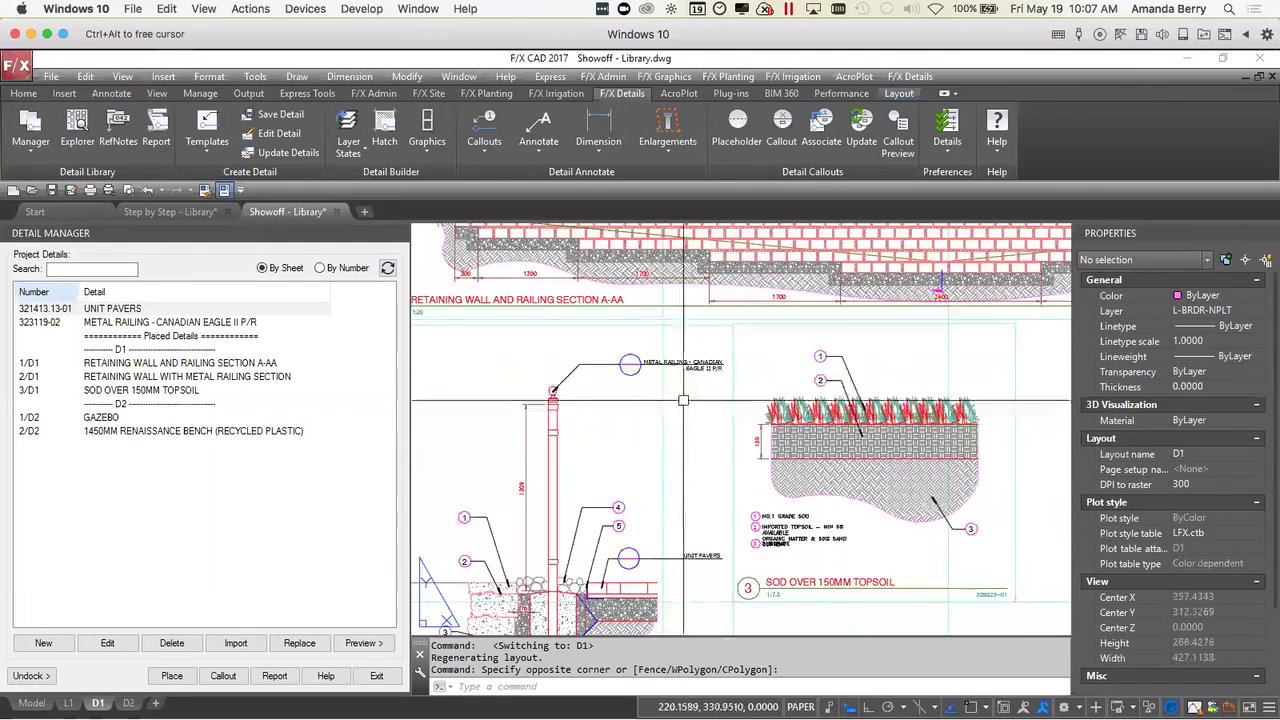
- Place Metal Railing - Canadian Eagle II P/R as detail 4 beside sod detail 3
click(162, 324)
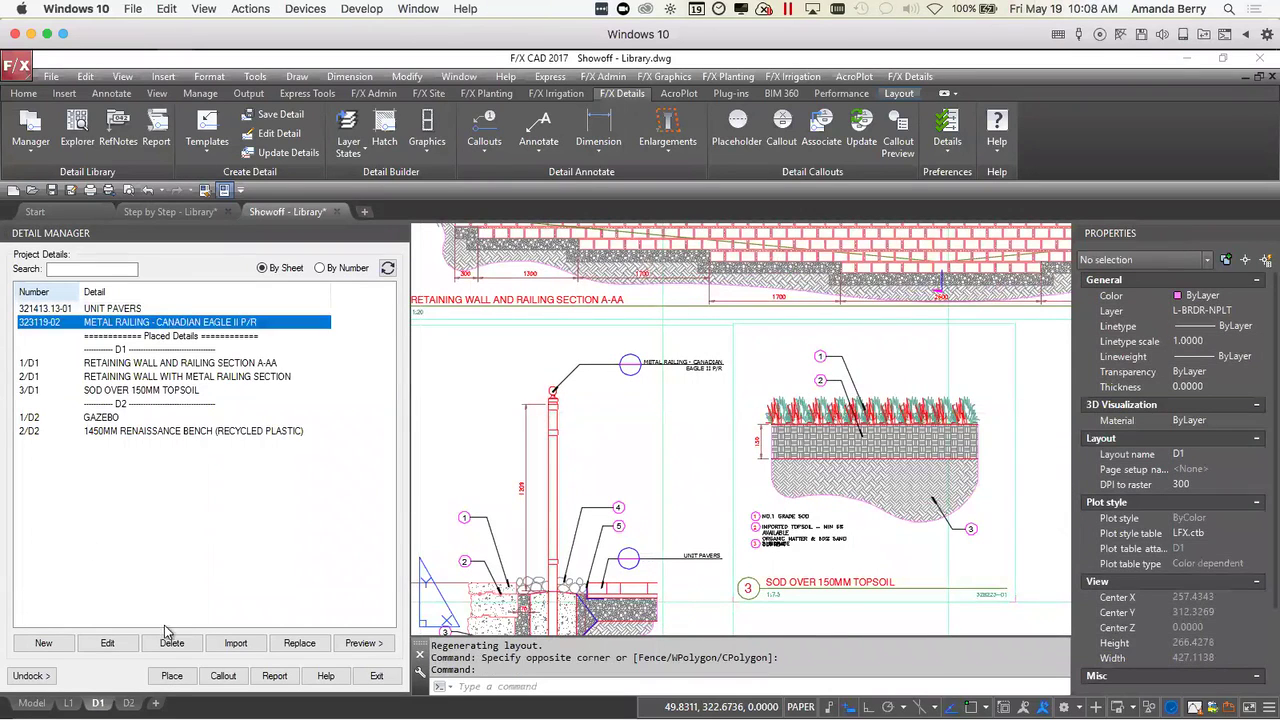
click(172, 676)
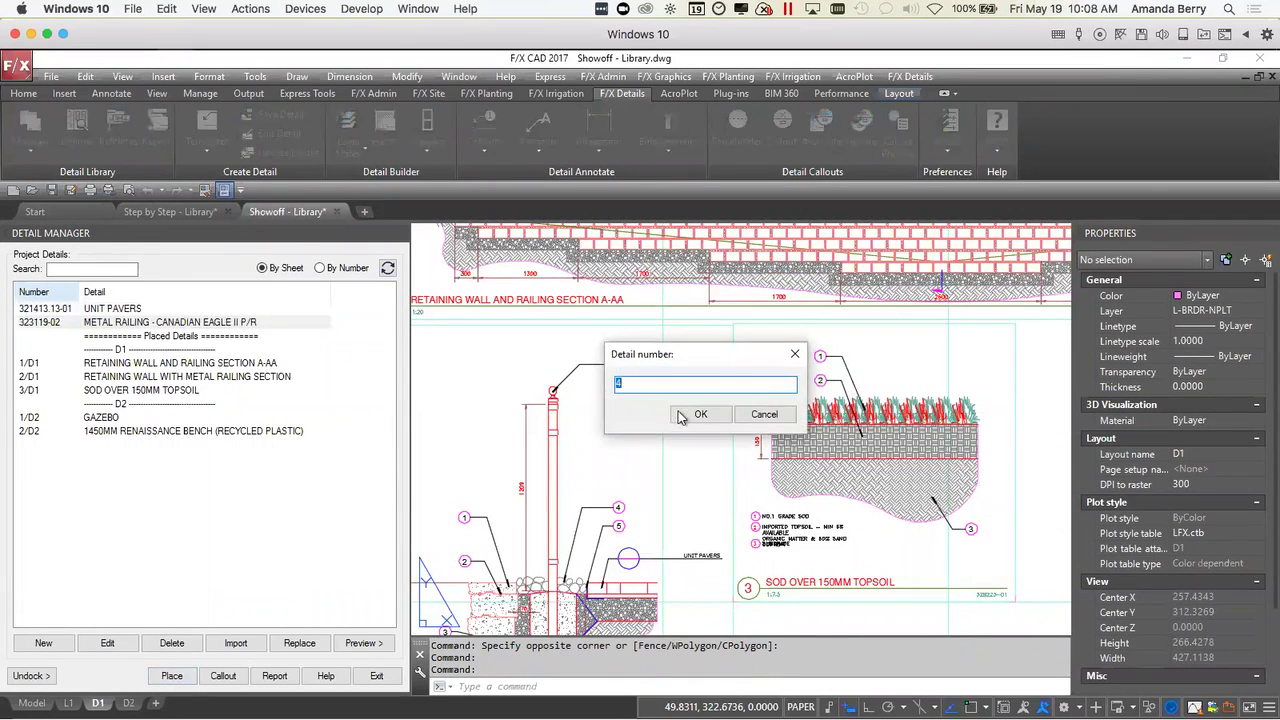
click(690, 415)
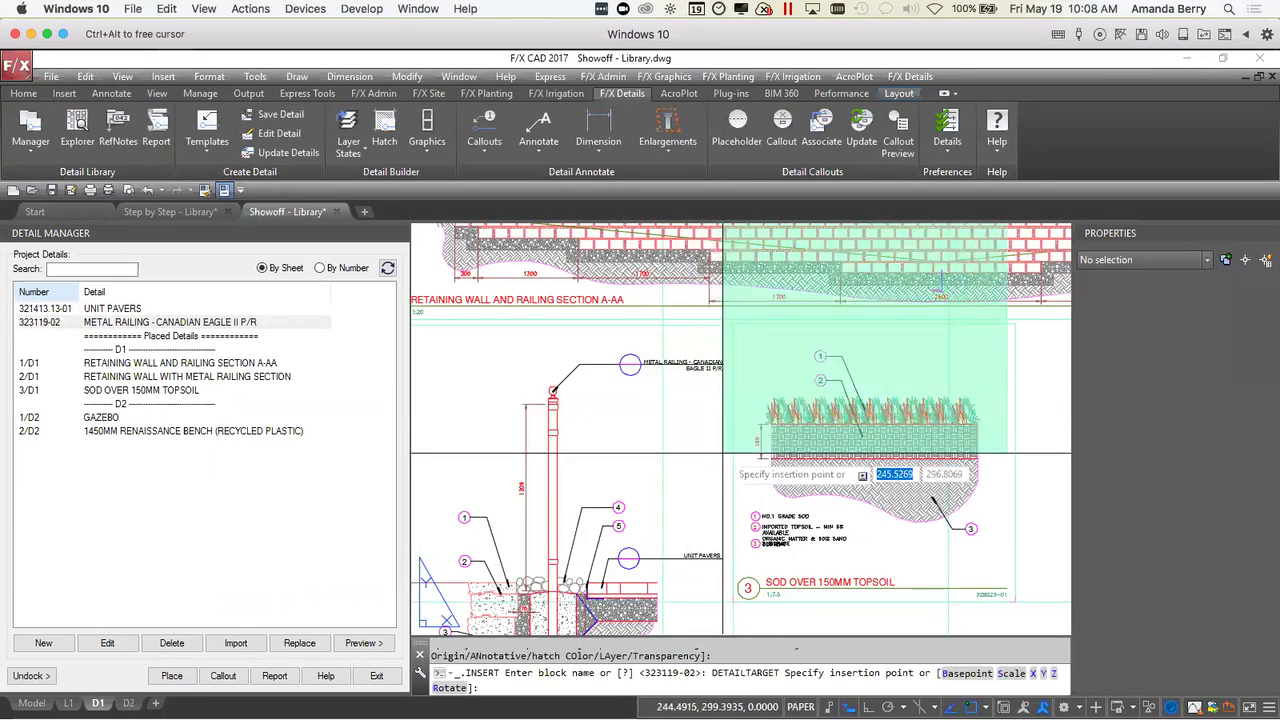
scroll(990, 500, up, 3)
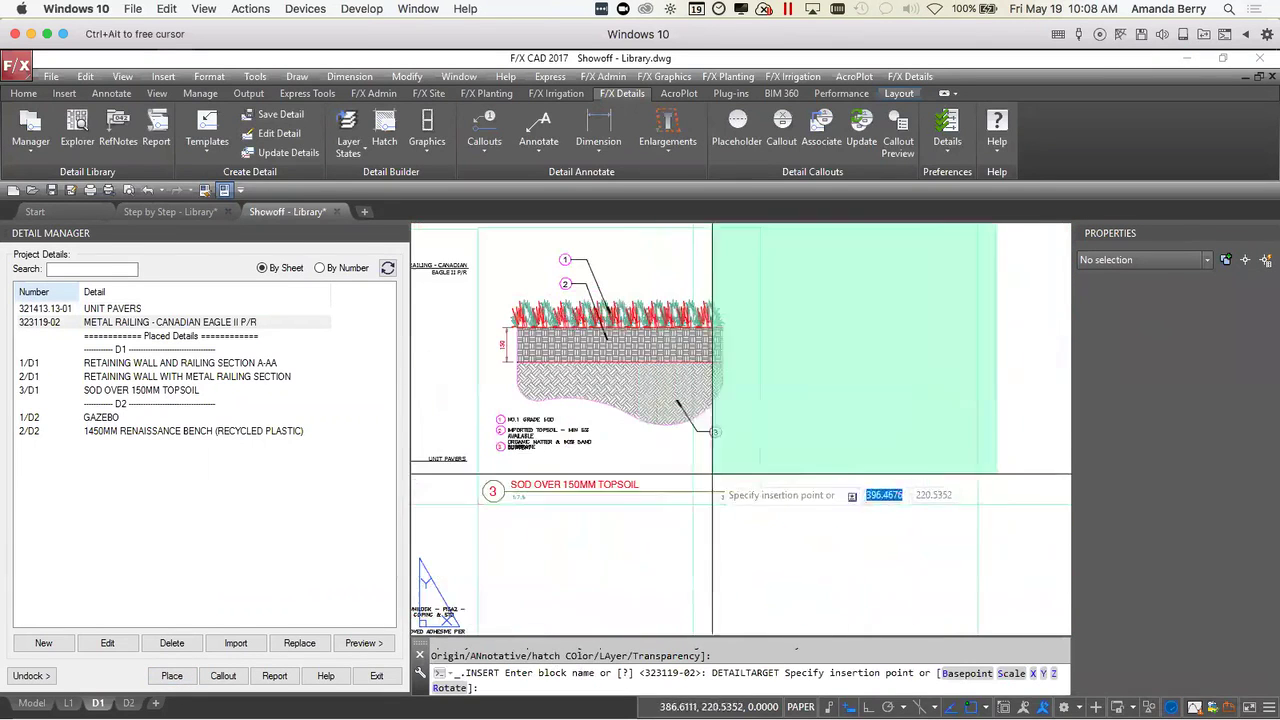
click(788, 508)
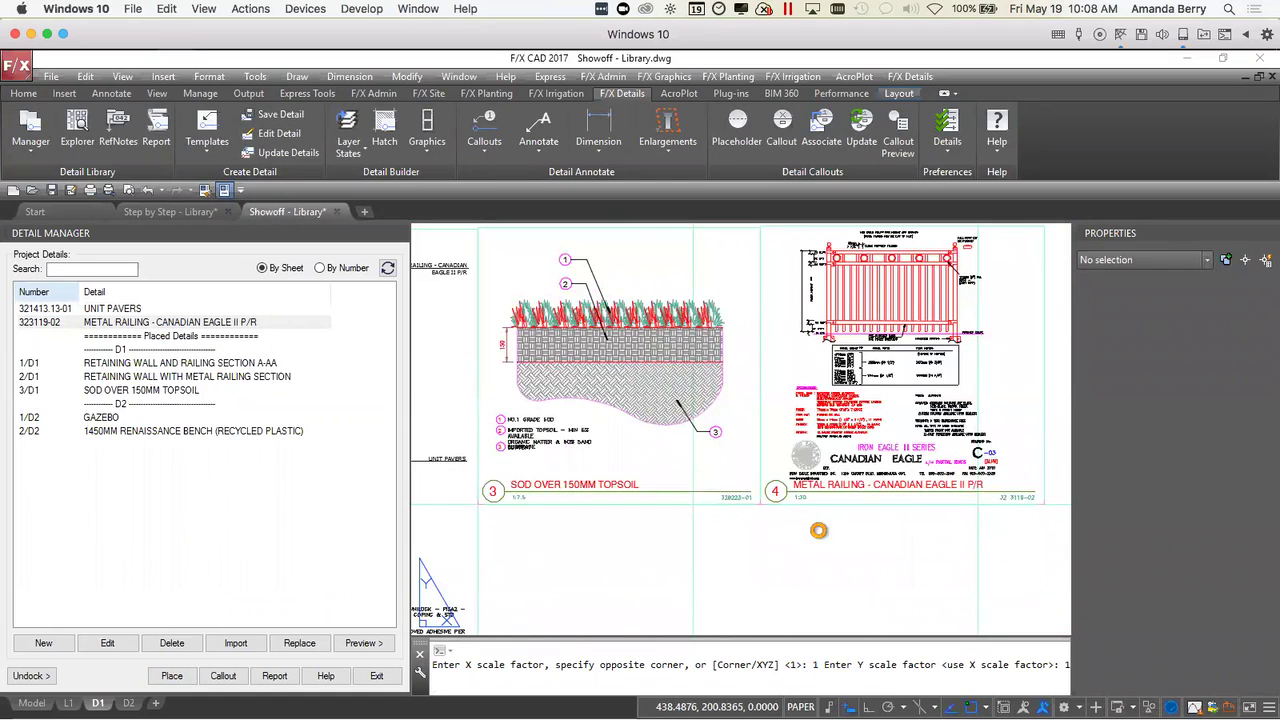
scroll(651, 447, down, 5)
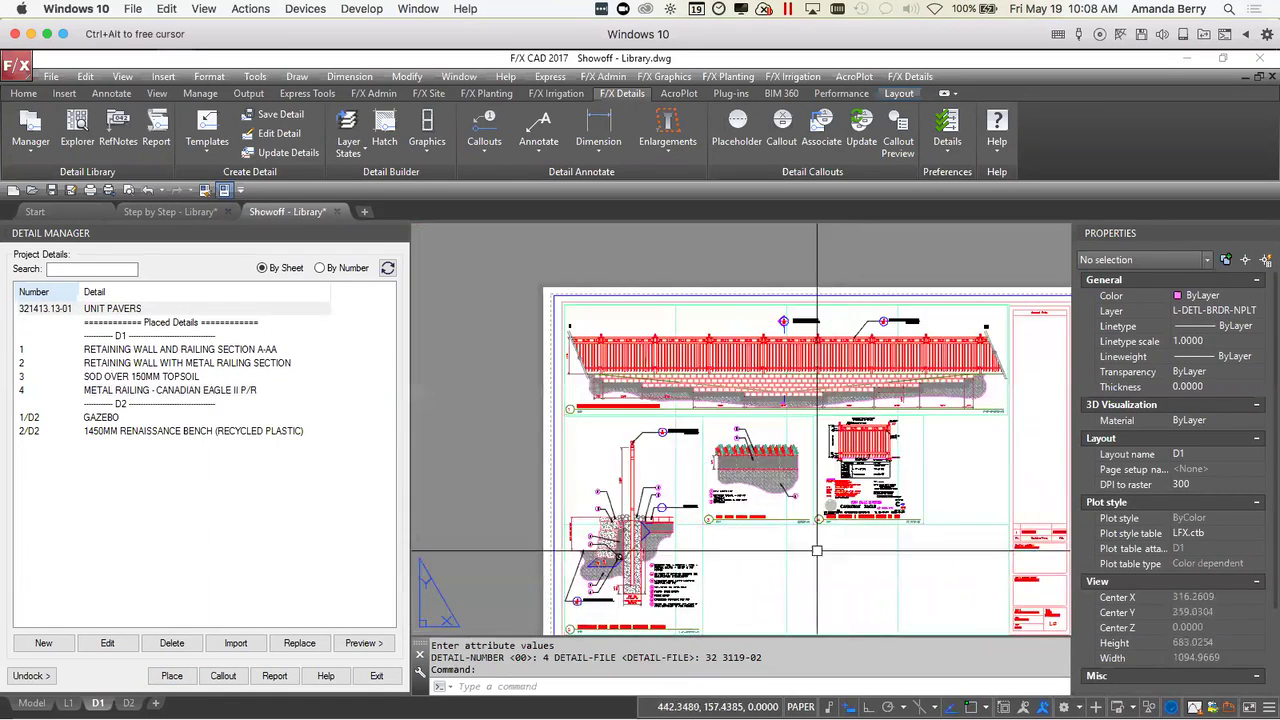
scroll(651, 447, up, 5)
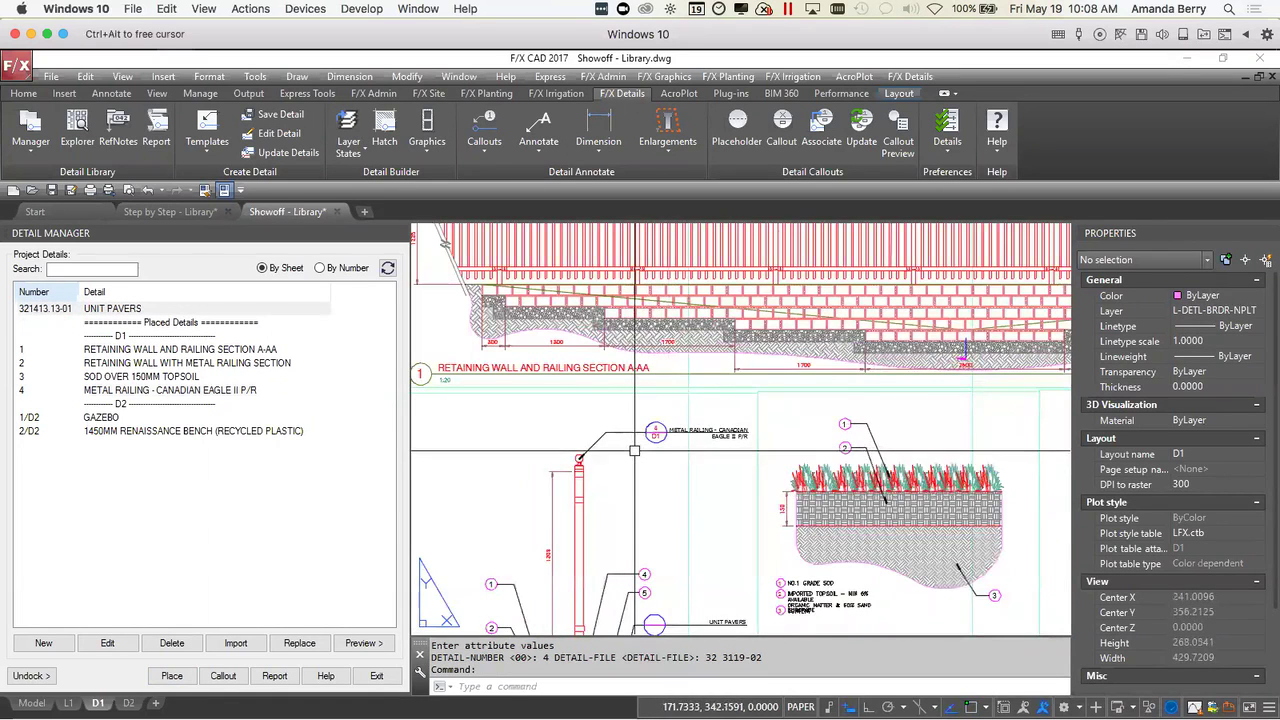
scroll(634, 454, down, 5)
- Drag Unit Pavers onto D1, accept detail number 5, and insert it below sod detail 3
scroll(734, 423, up, 5)
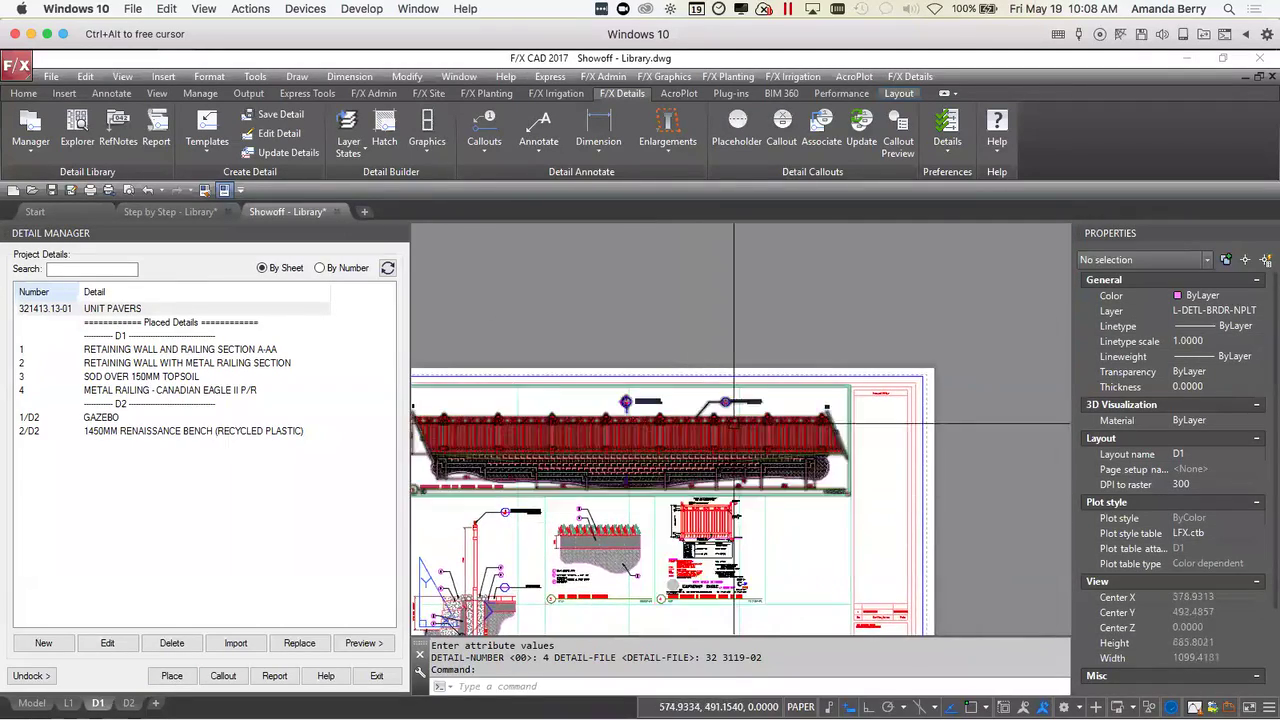
scroll(734, 423, down, 5)
scroll(620, 400, up, 5)
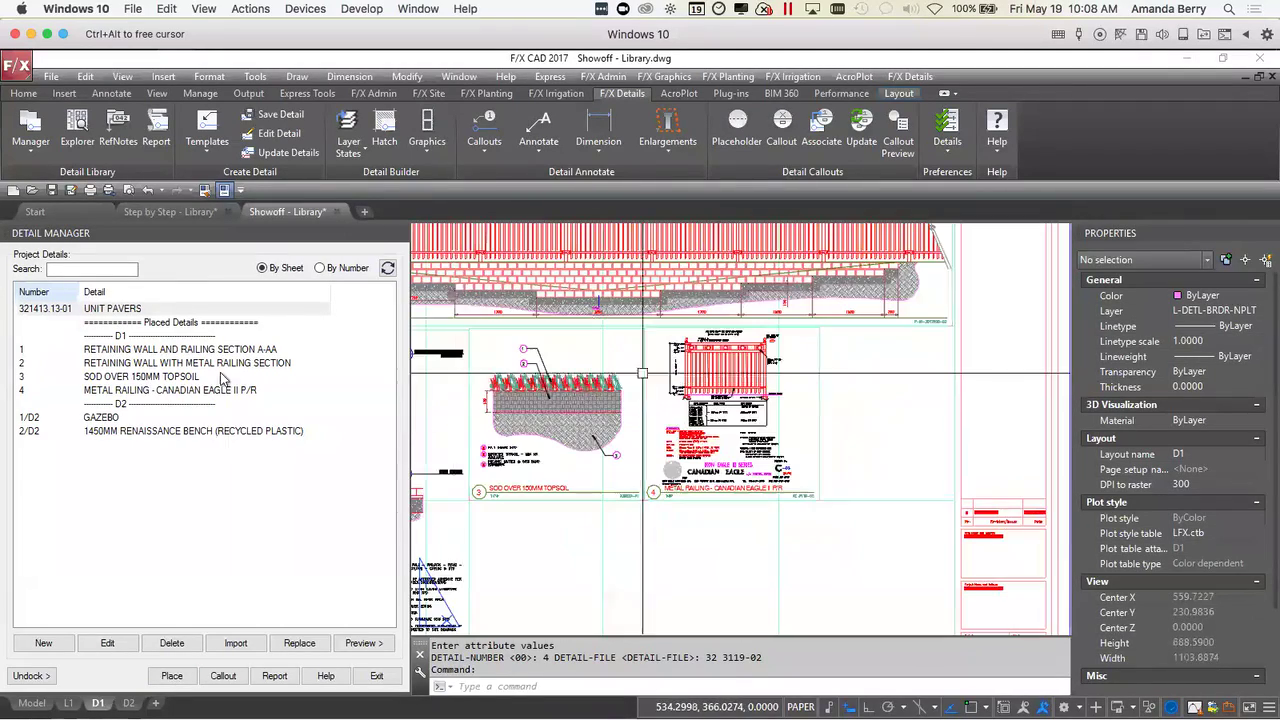
click(125, 308)
drag(125, 308, 708, 456)
click(716, 414)
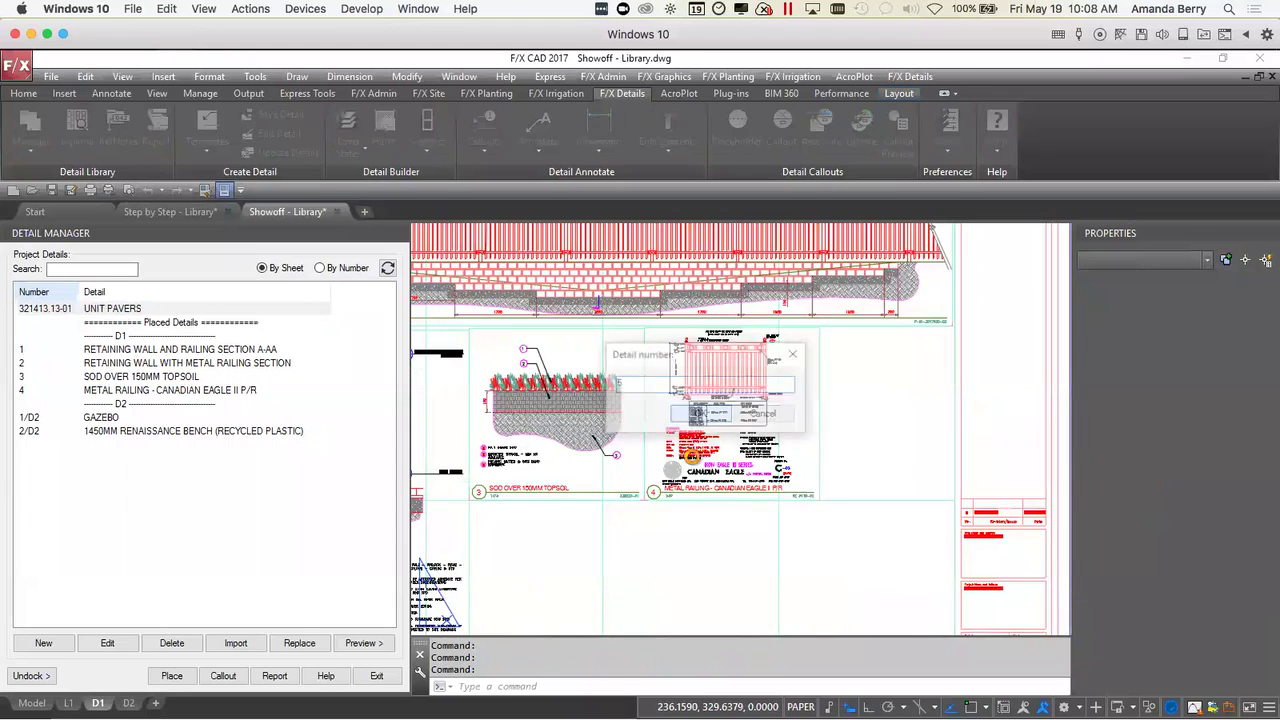
click(675, 530)
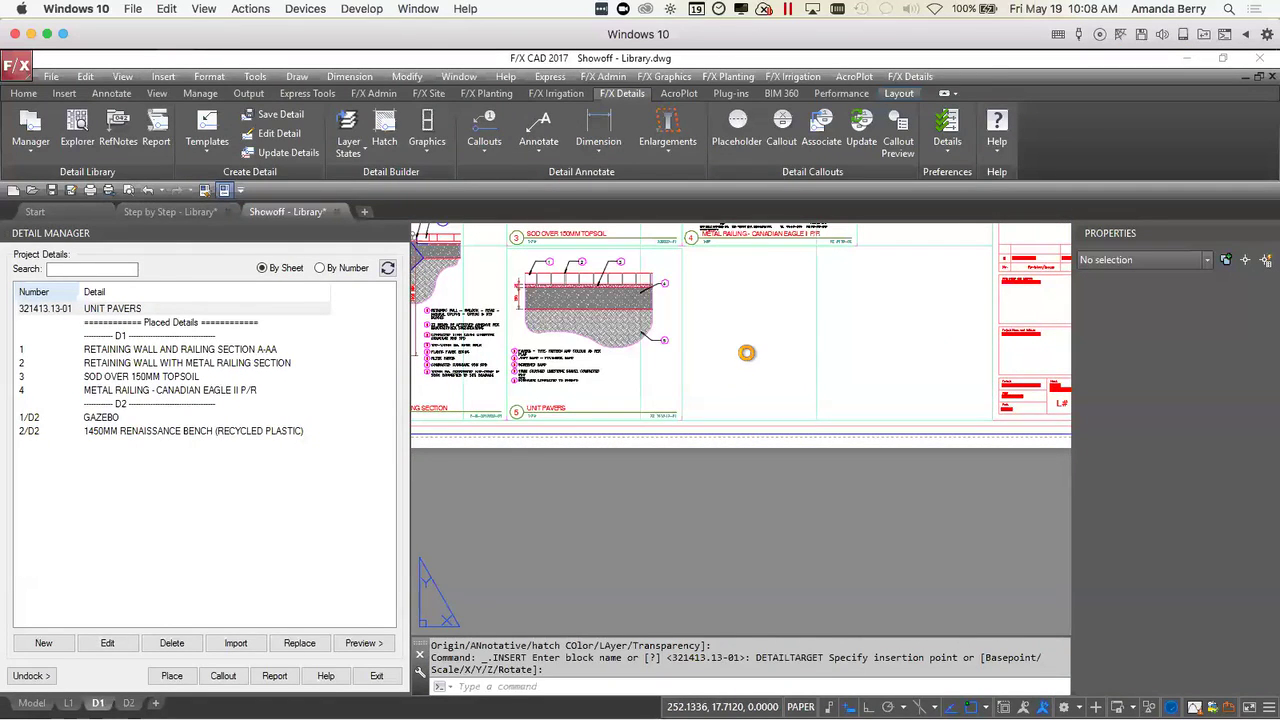
scroll(743, 394, up, 5)
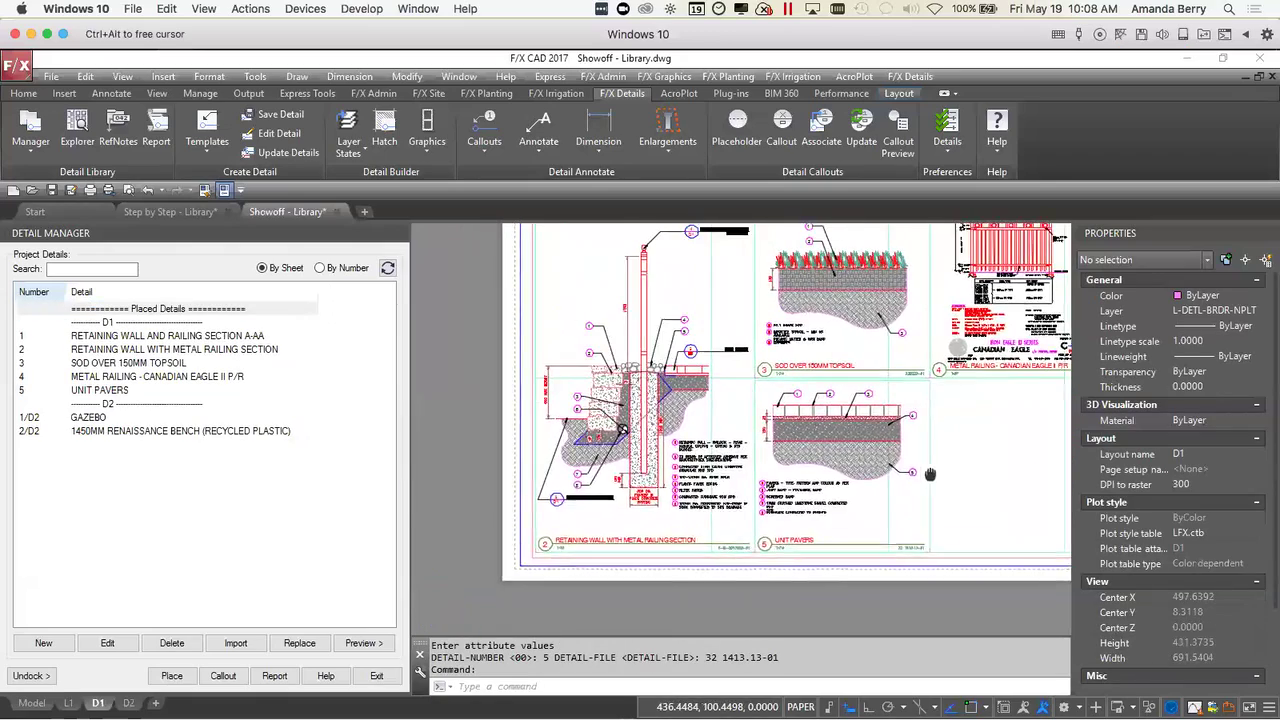
scroll(825, 578, down, 4)
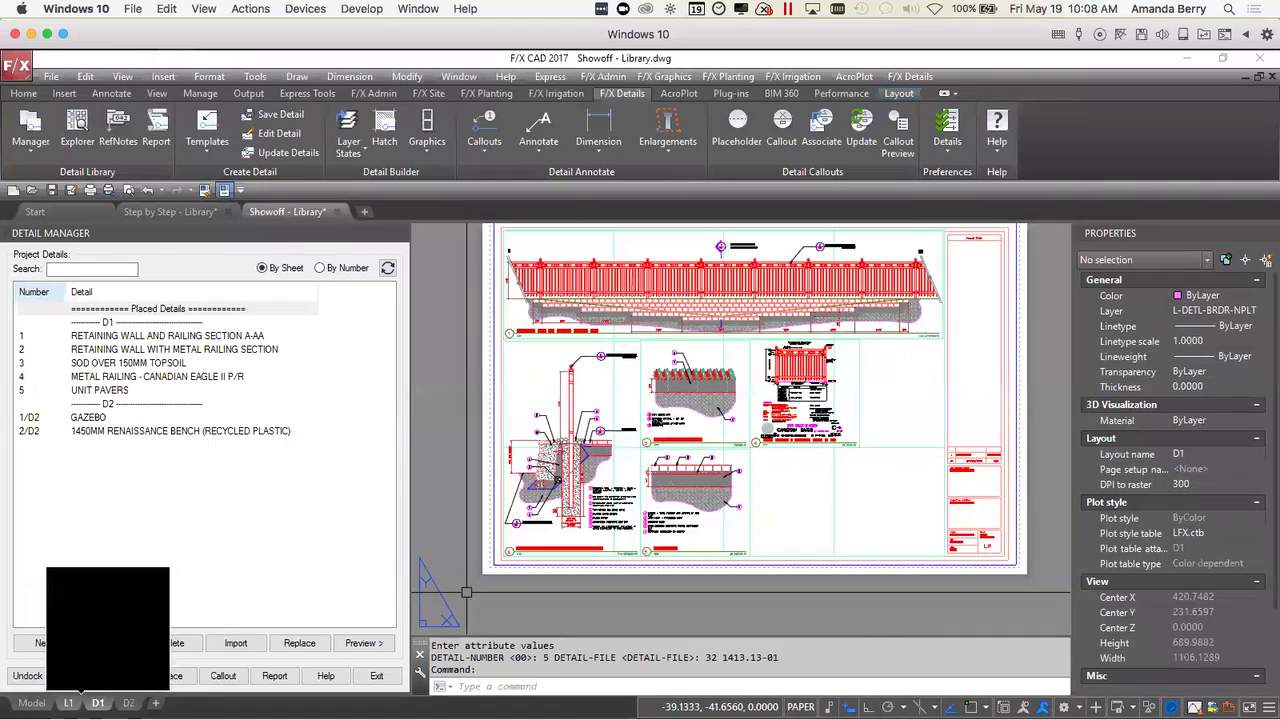
- Switch to plan sheet L1 and frame the Gazebo and Unit Pavers callouts by the curved wall
click(68, 703)
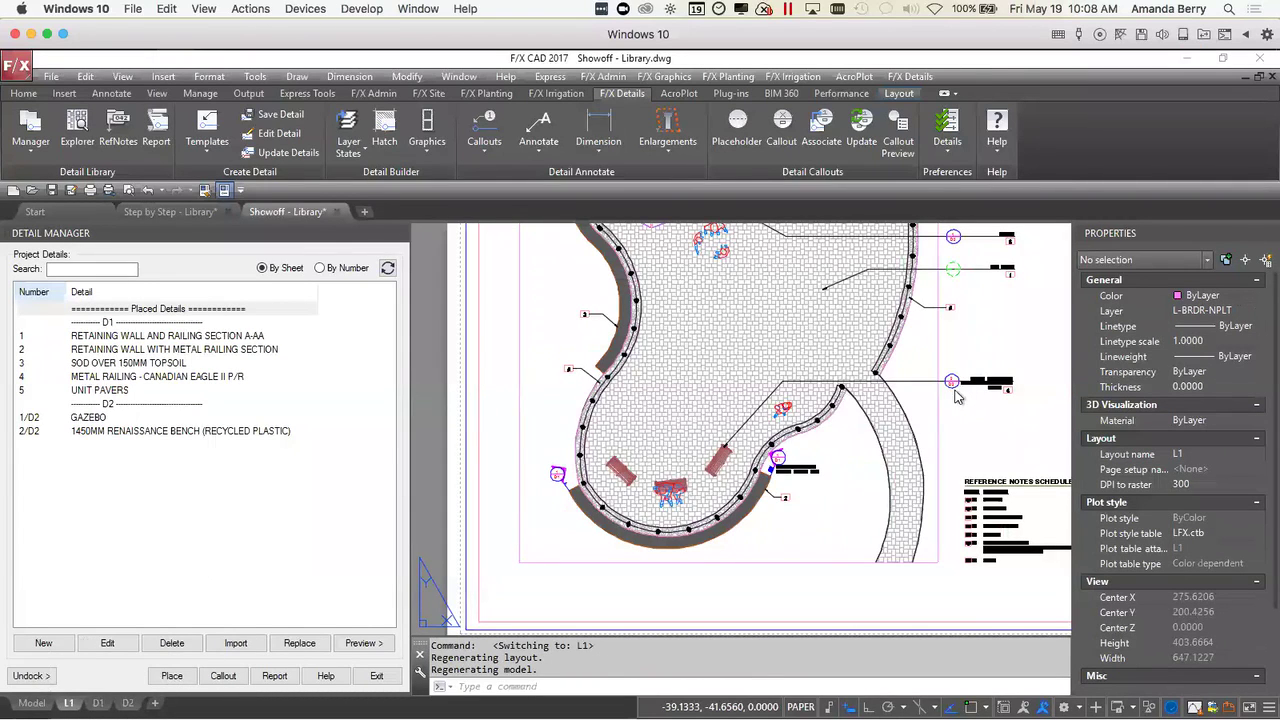
click(978, 440)
middle_drag(978, 440, 805, 566)
scroll(849, 407, up, 5)
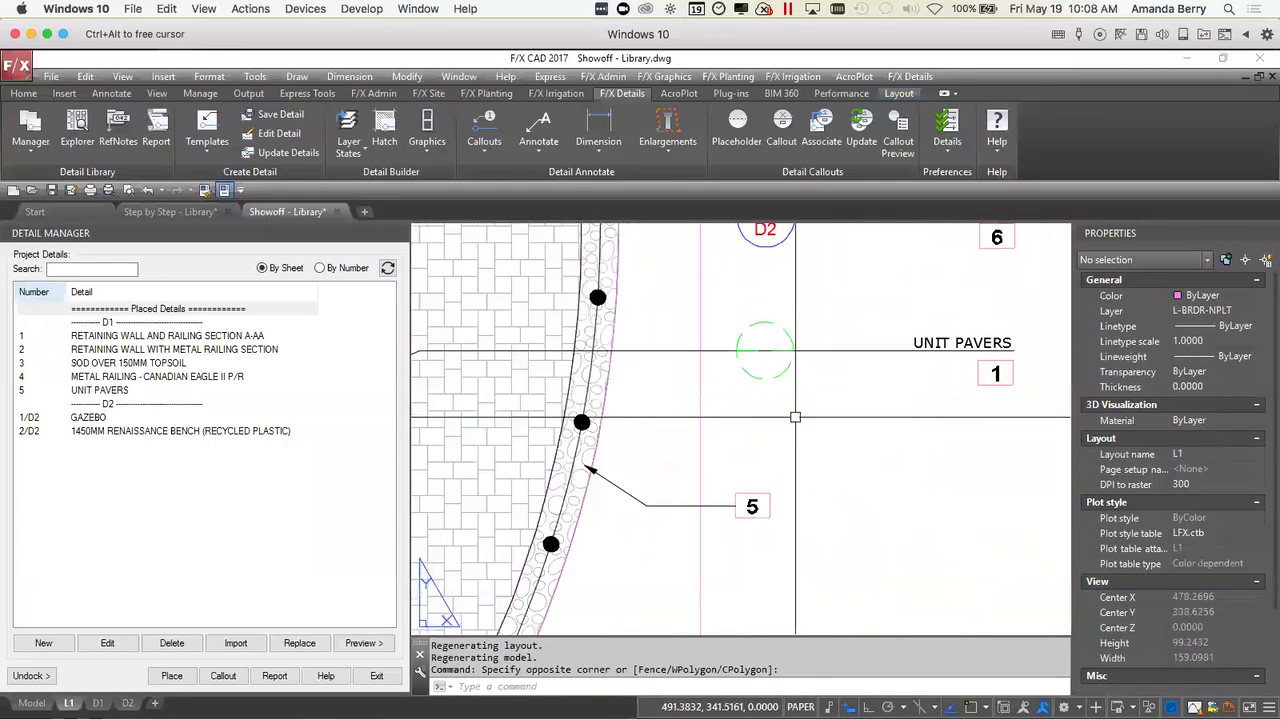
middle_drag(849, 407, 777, 471)
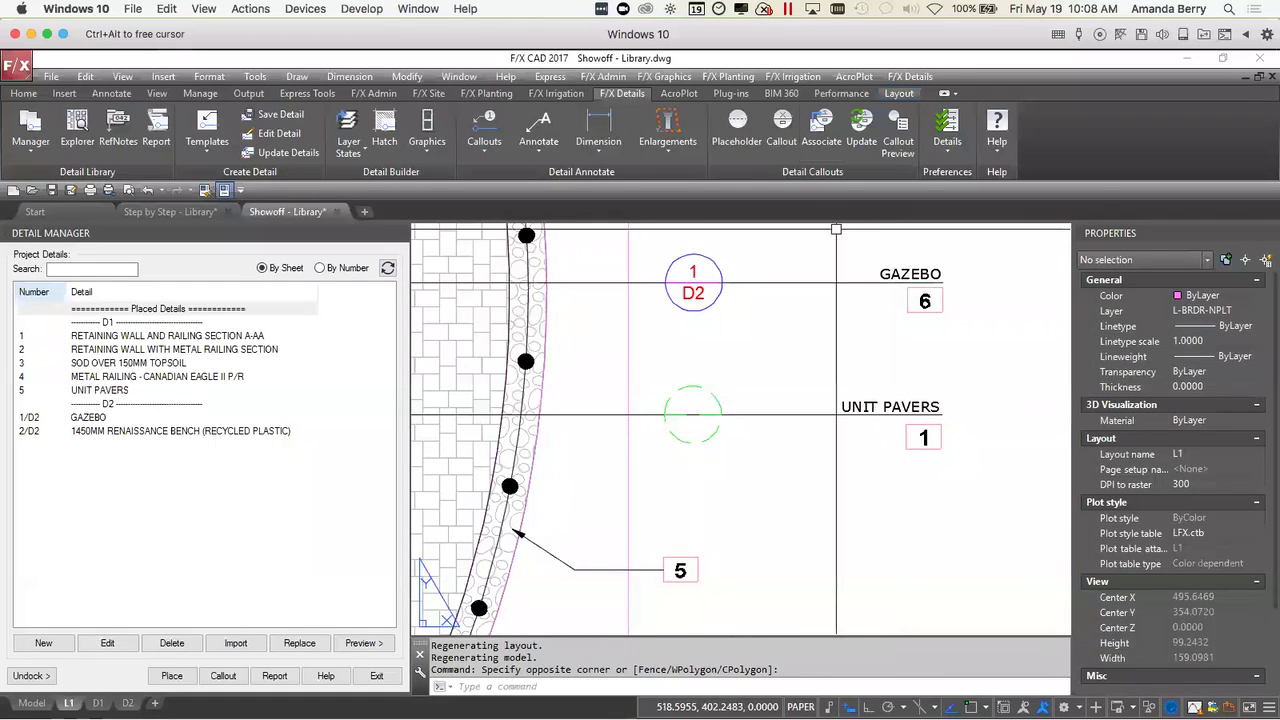
click(822, 128)
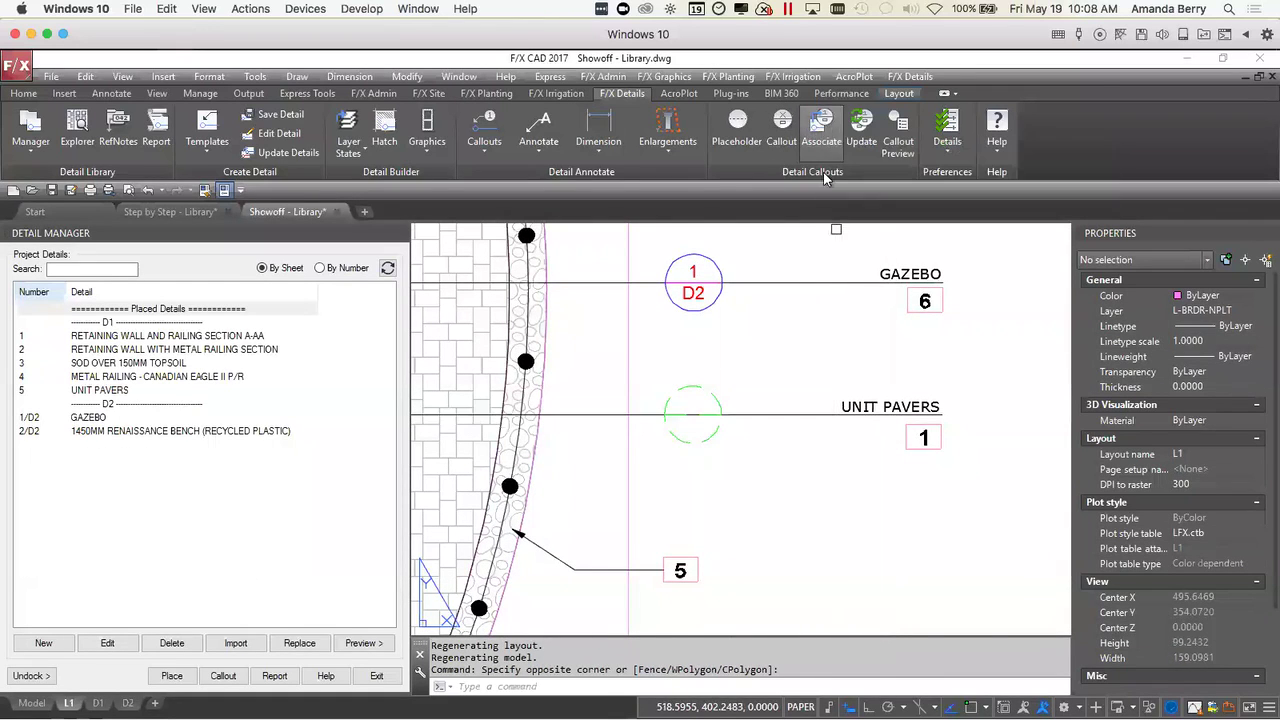
- Associate the dashed Unit Pavers callout with detail 5/D1 so it reads 5/D1
click(693, 388)
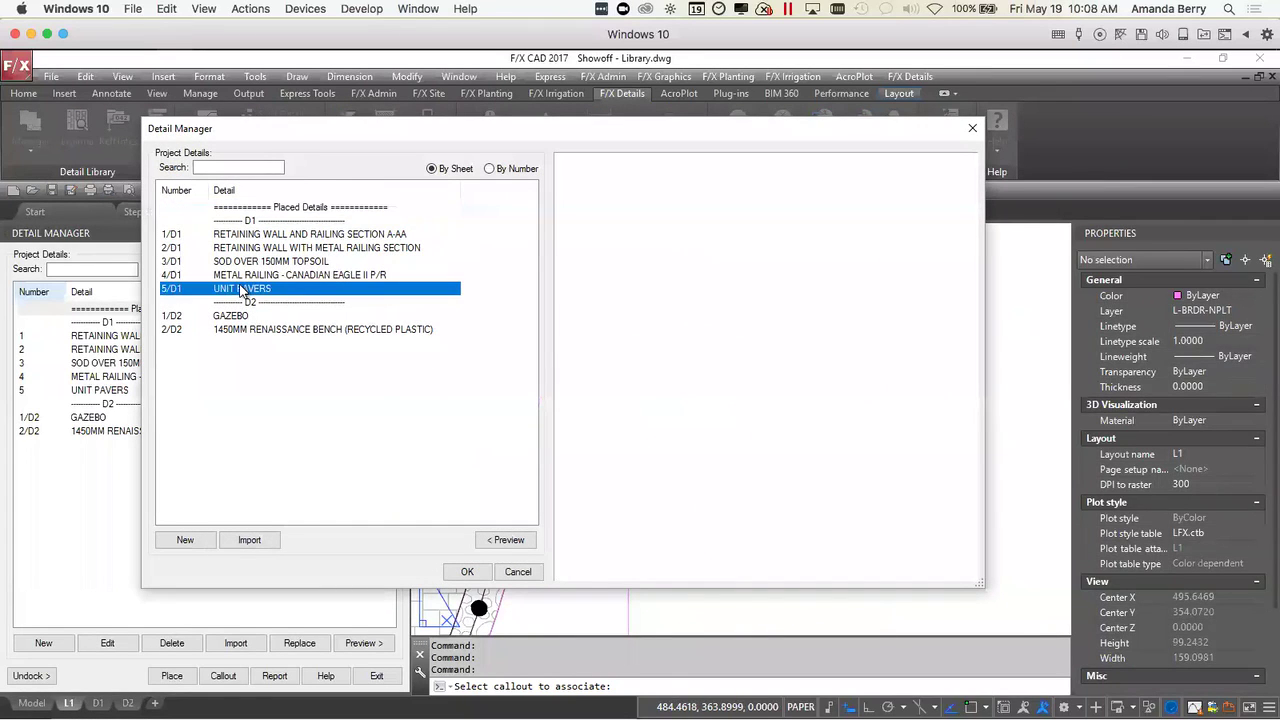
click(240, 289)
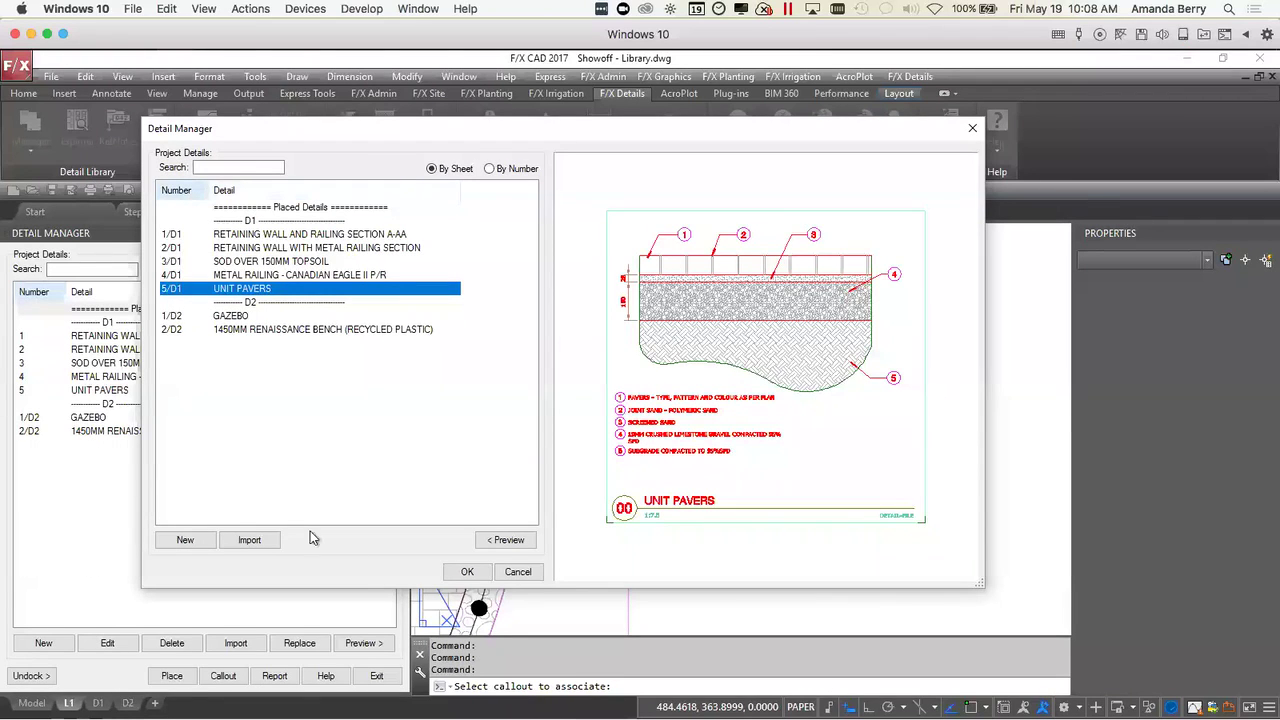
click(482, 574)
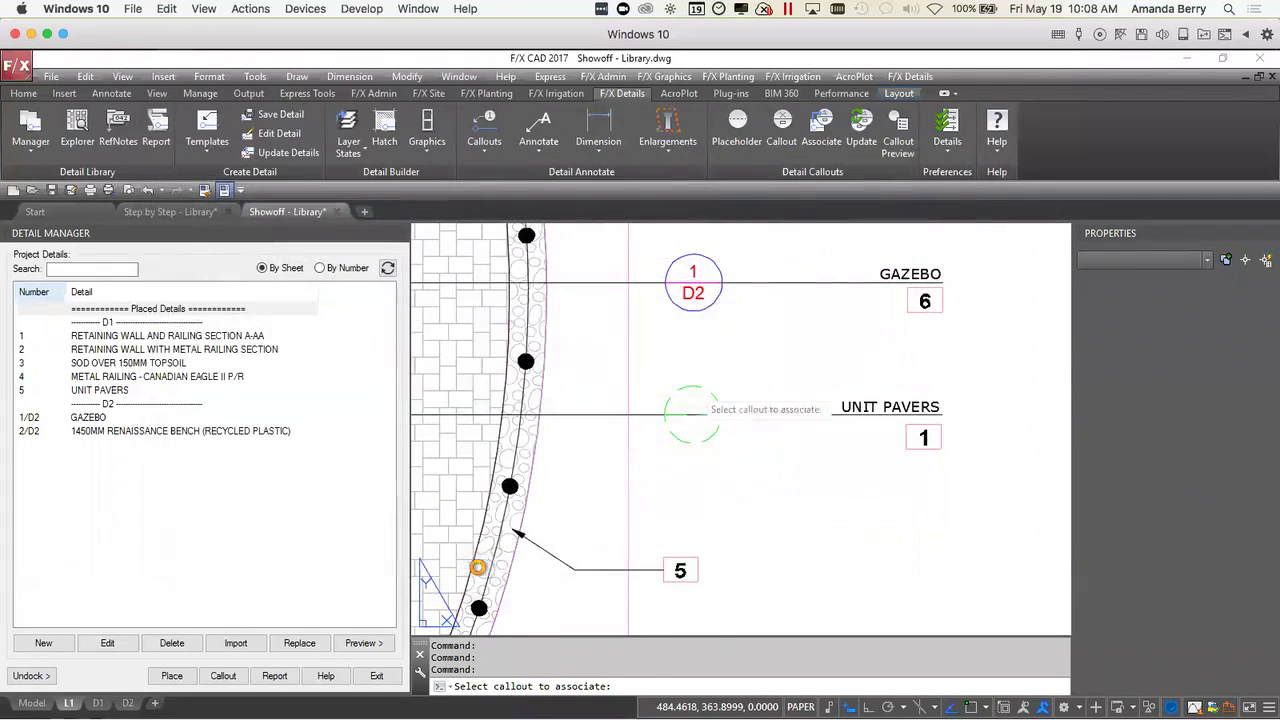
key(Escape)
scroll(844, 386, down, 6)
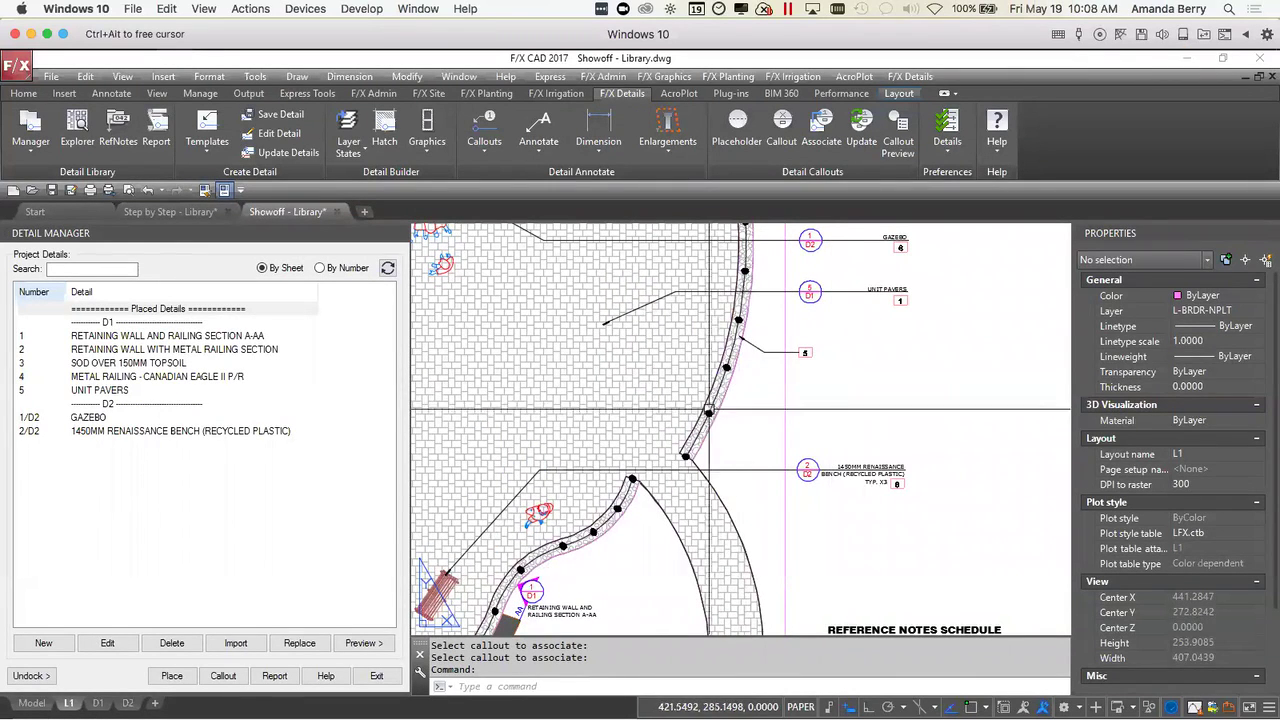
double_click(748, 413)
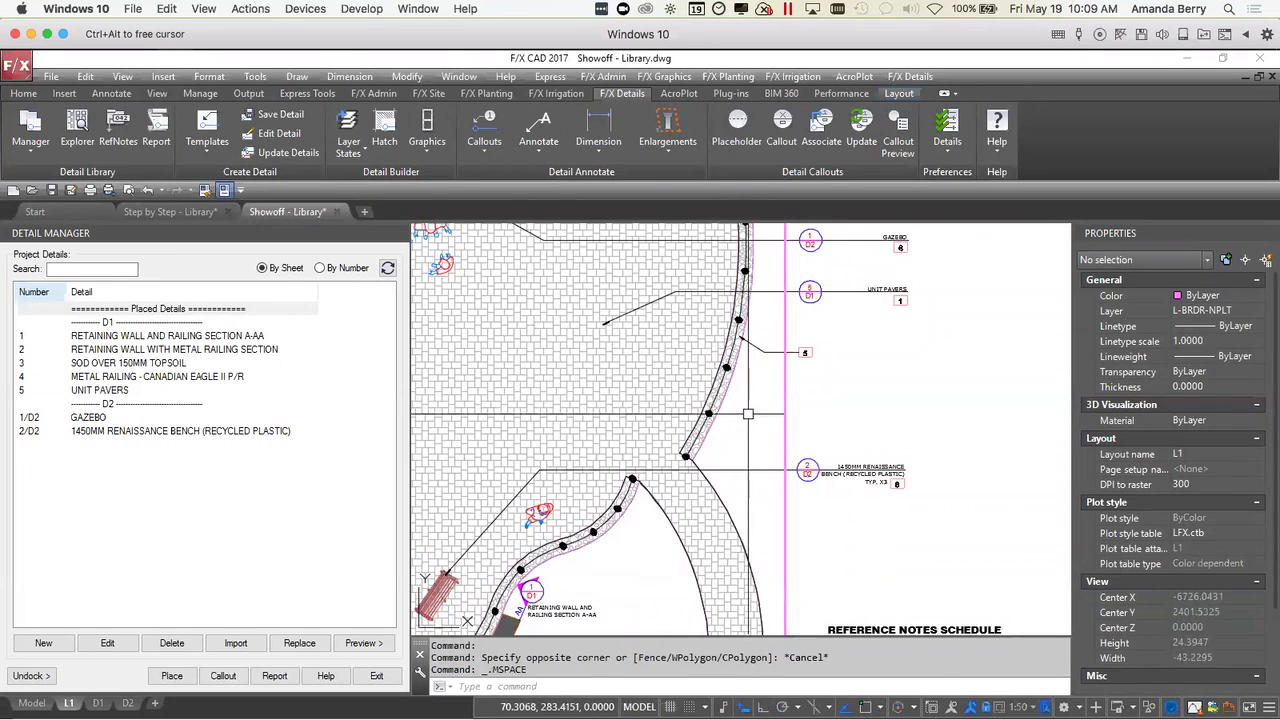
- Add a plain-leader 2/D1 retaining wall callout pointing at the wall on plan L1
click(772, 129)
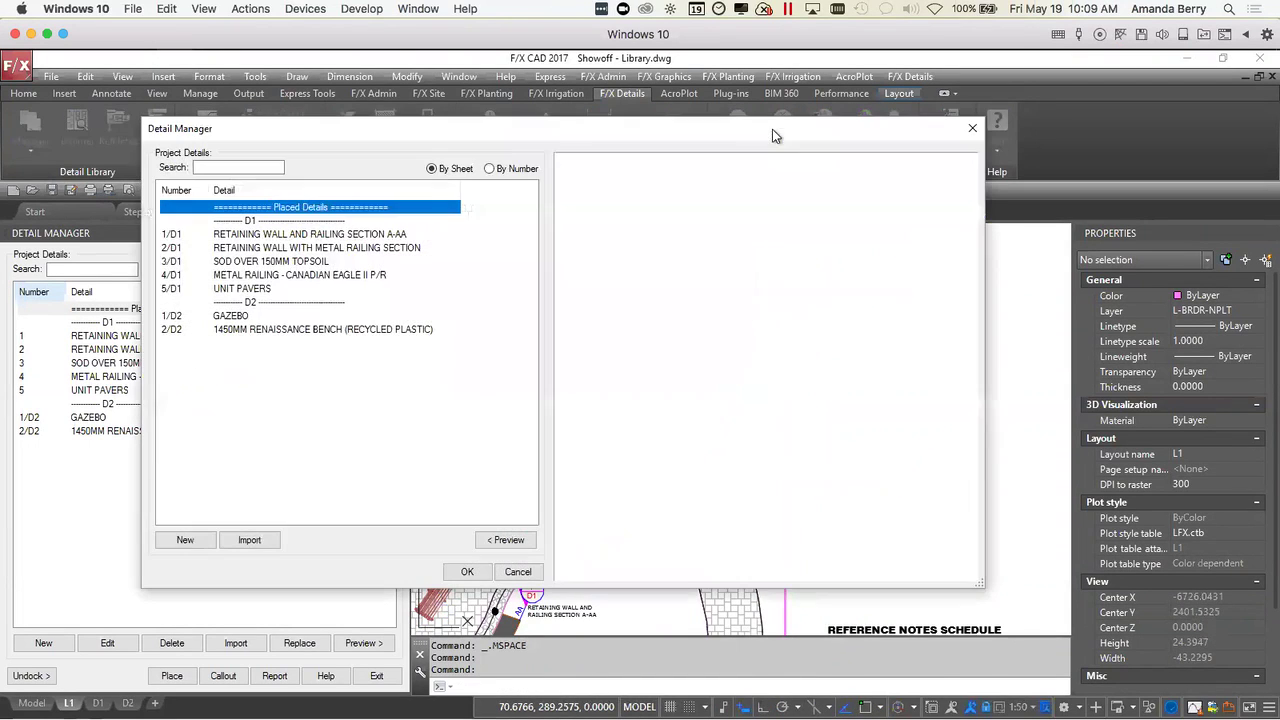
click(307, 249)
click(480, 576)
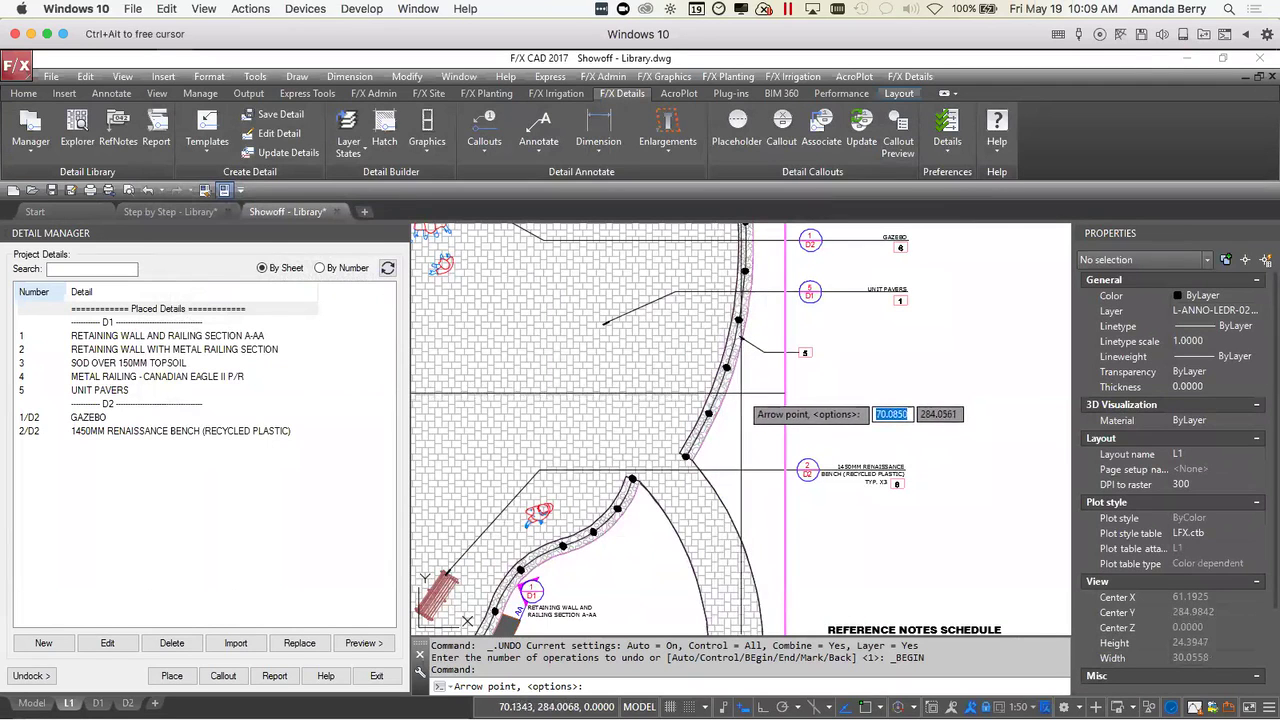
click(745, 396)
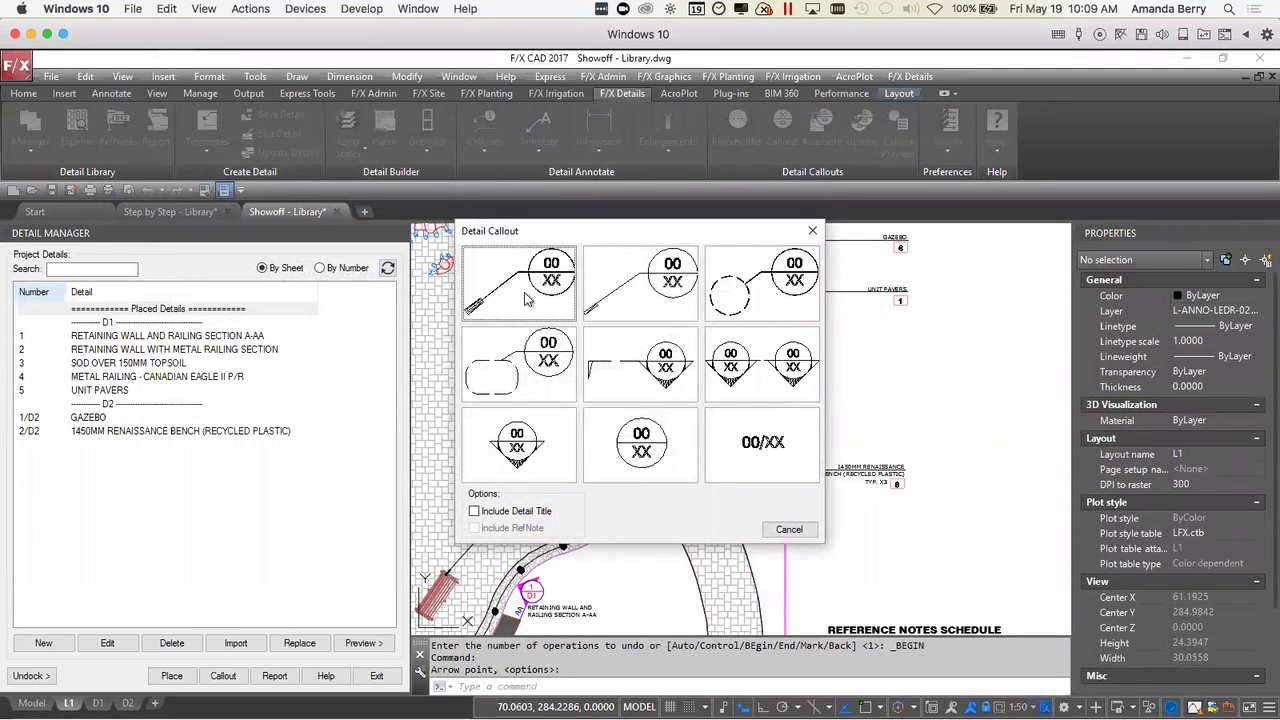
click(633, 289)
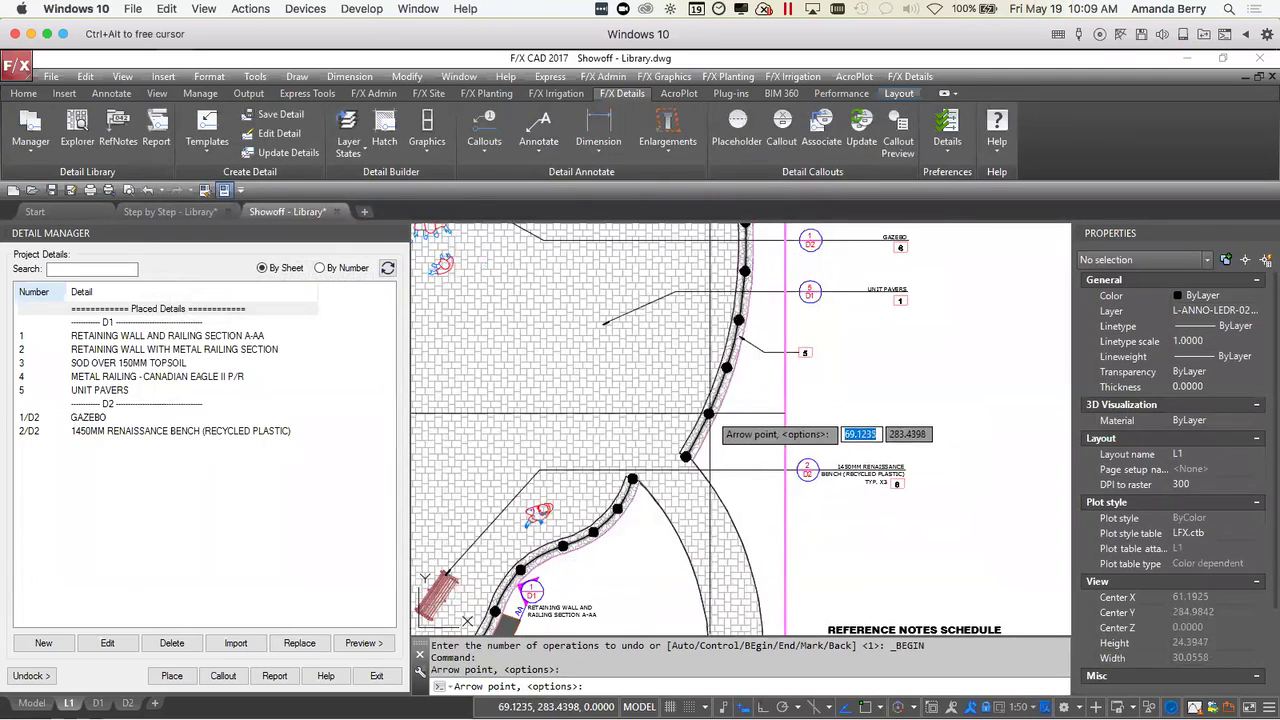
click(720, 423)
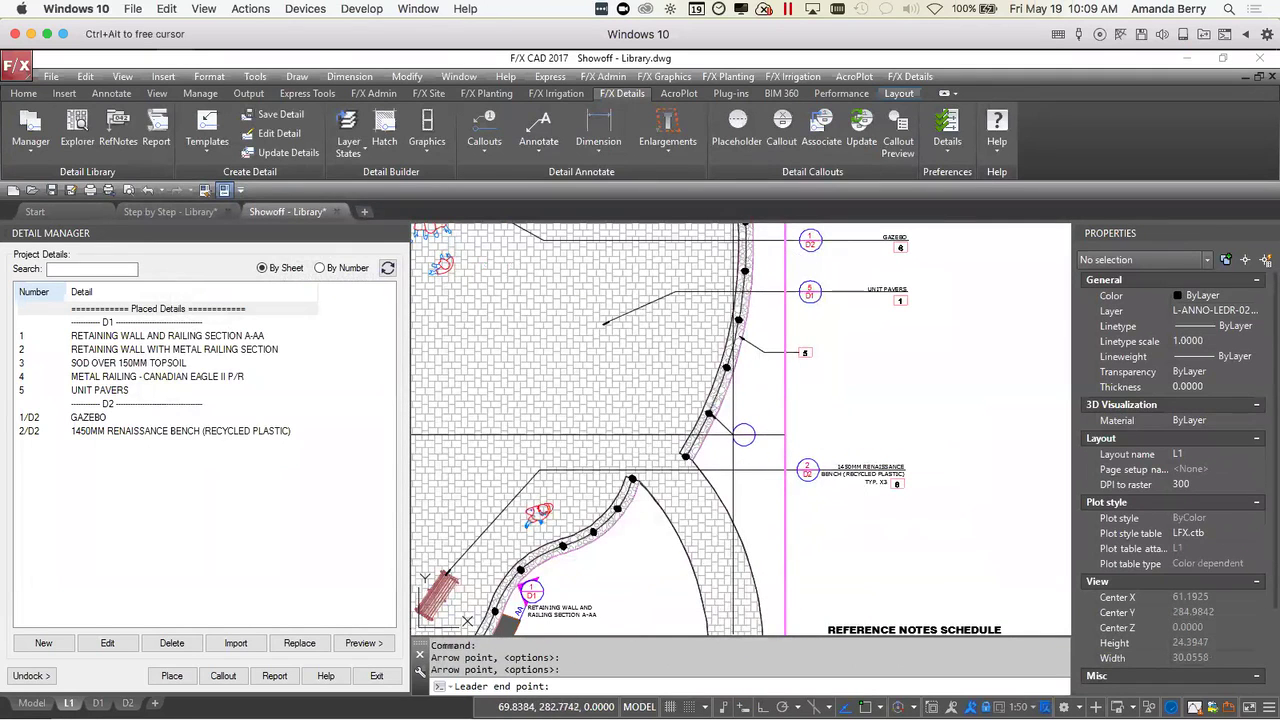
click(738, 432)
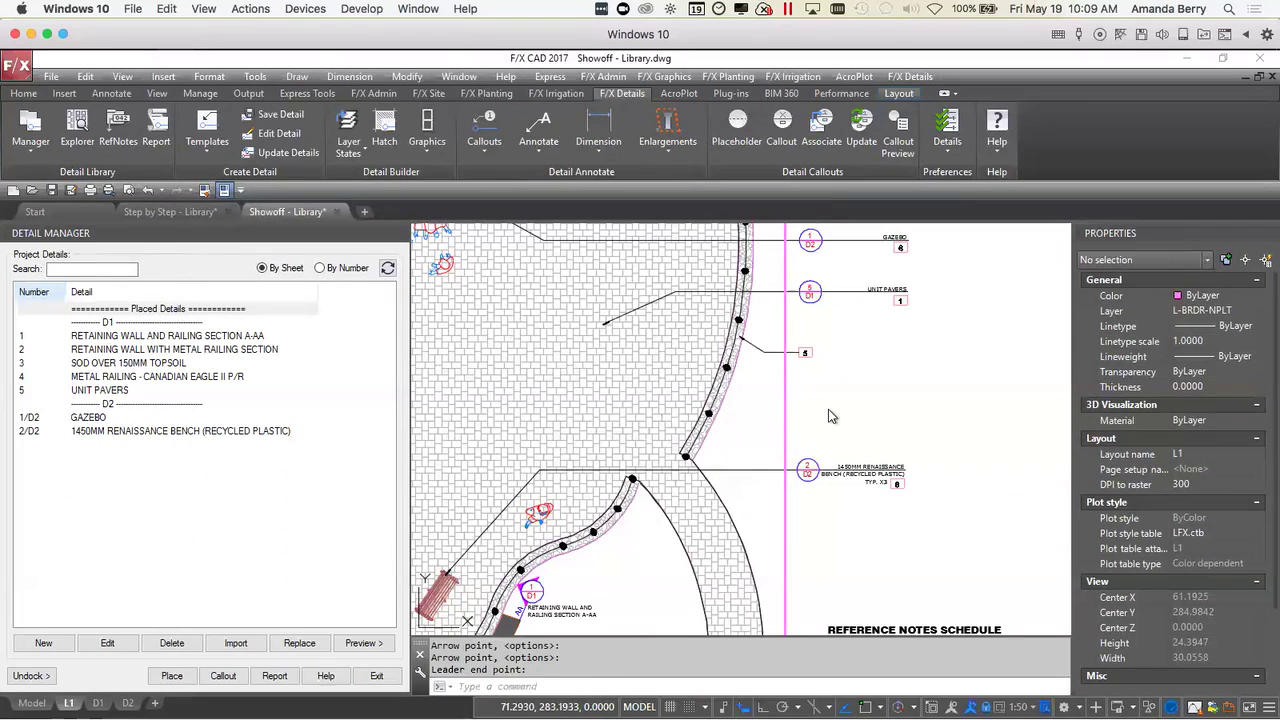
double_click(820, 401)
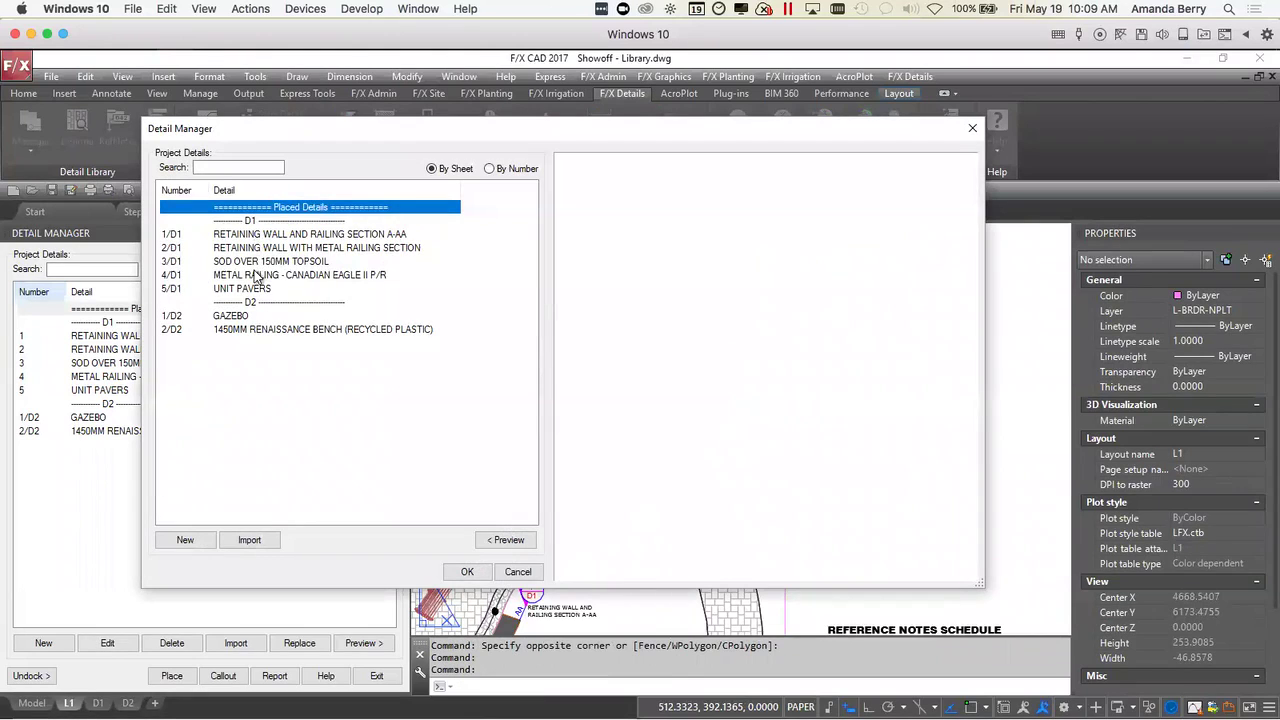
- Place a trial 4/D1 Metal Railing callout with leader and bubble on the railing
click(257, 275)
click(467, 571)
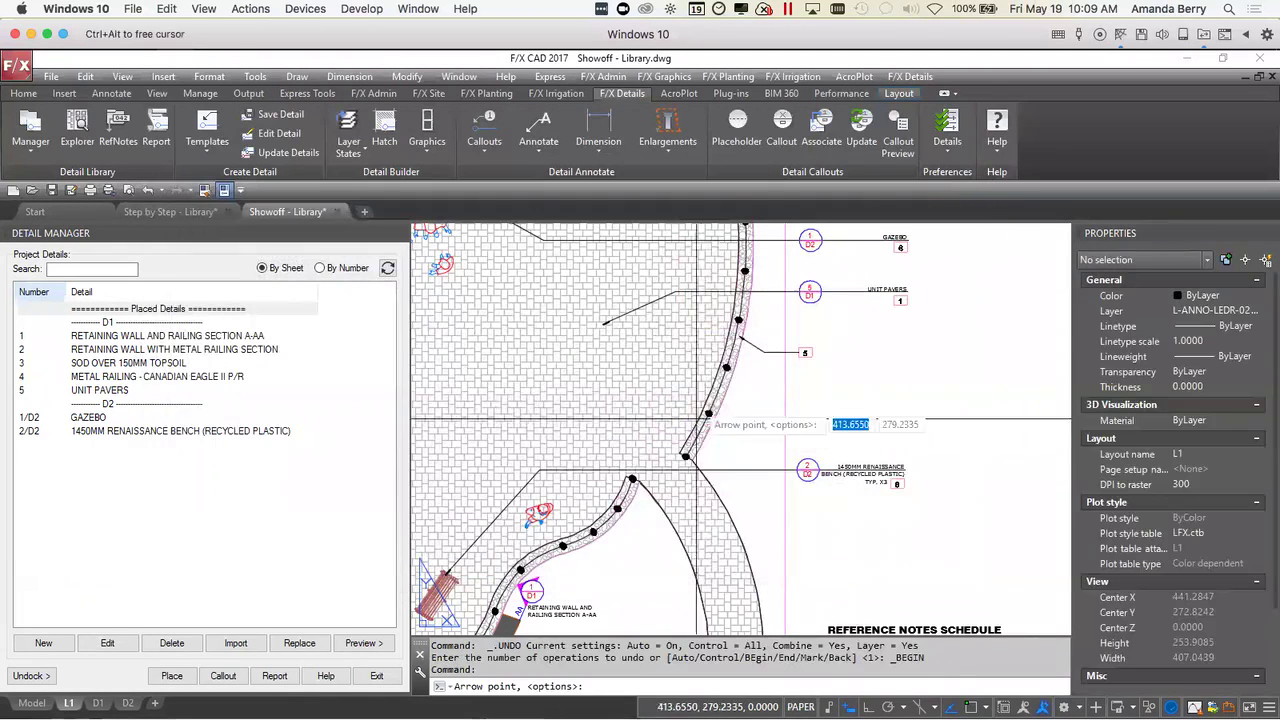
click(744, 425)
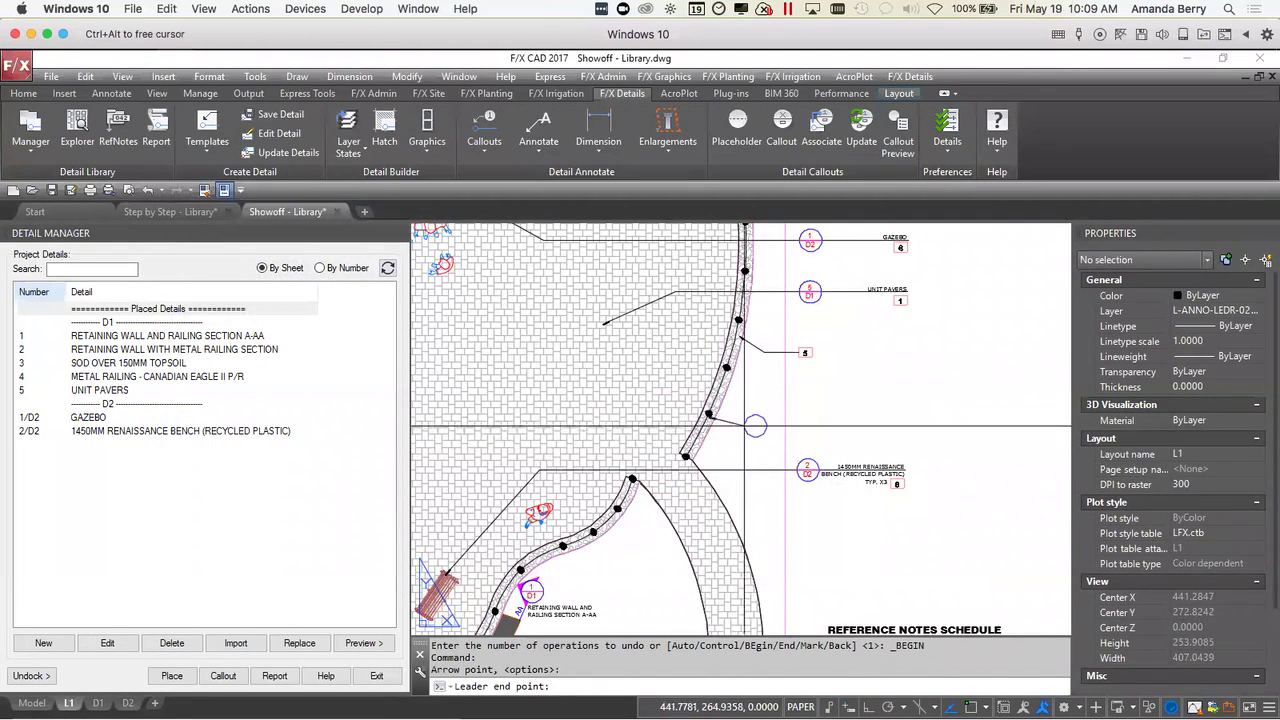
click(792, 421)
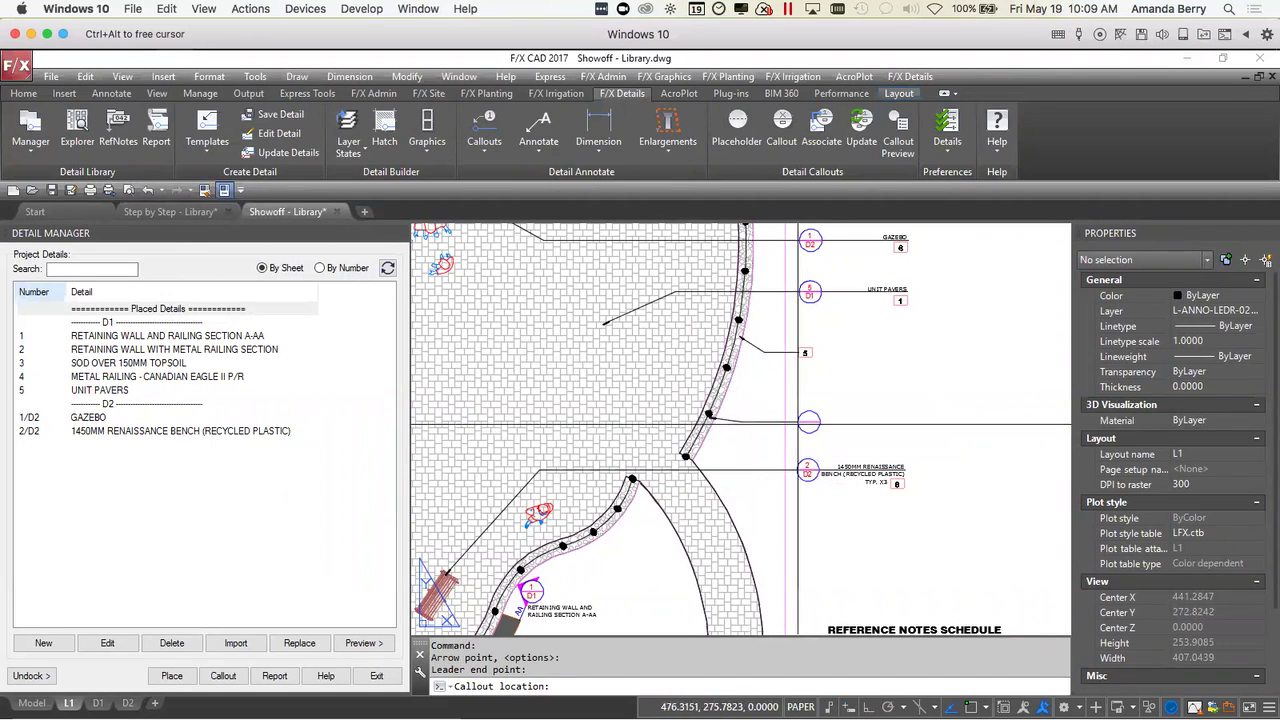
click(810, 421)
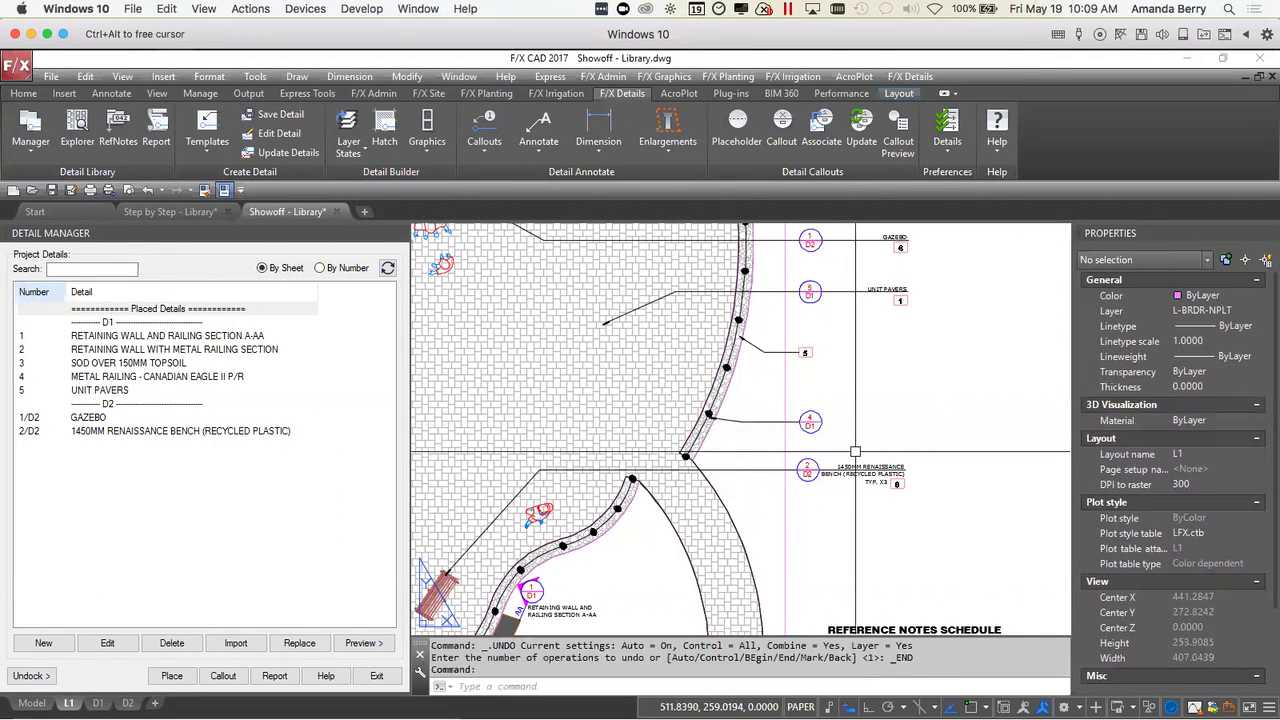
- Window-select the trial 4/D1 callout and its leader and delete them
click(998, 434)
click(797, 407)
key(Delete)
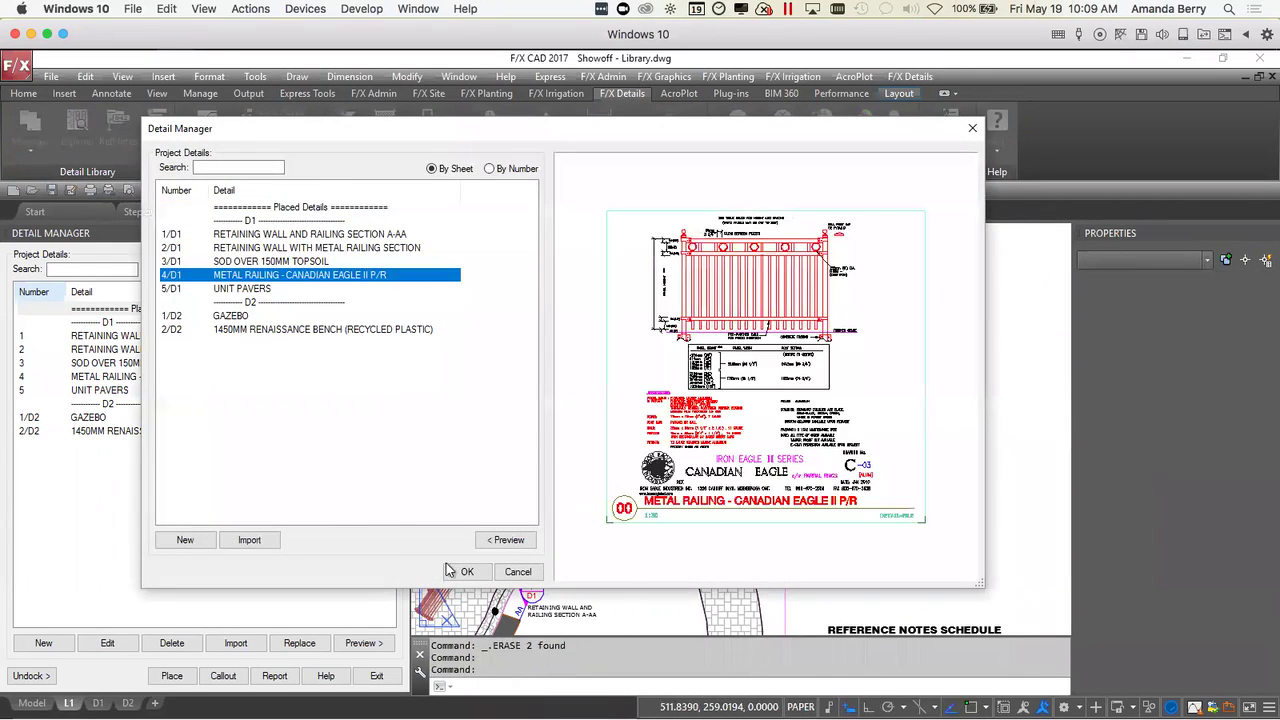
- Place a leader-with-bubble 4/D1 Metal Railing callout pointing at the curved railing
click(464, 571)
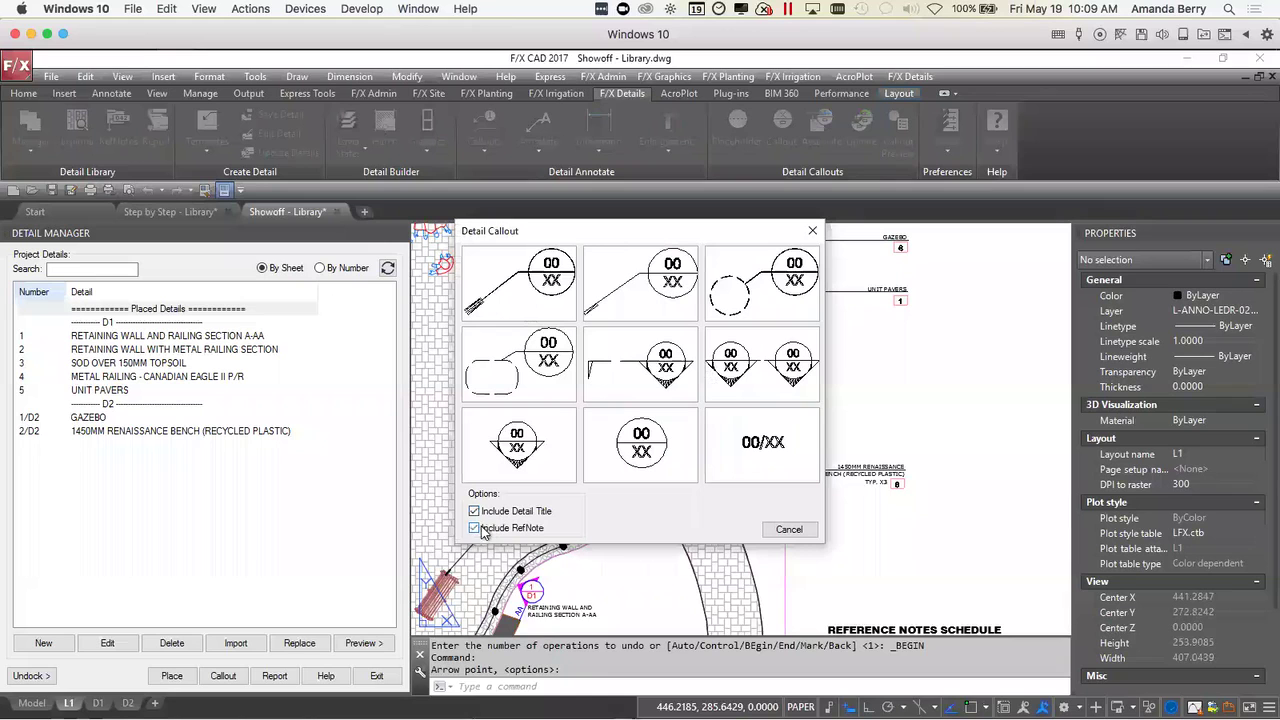
click(630, 289)
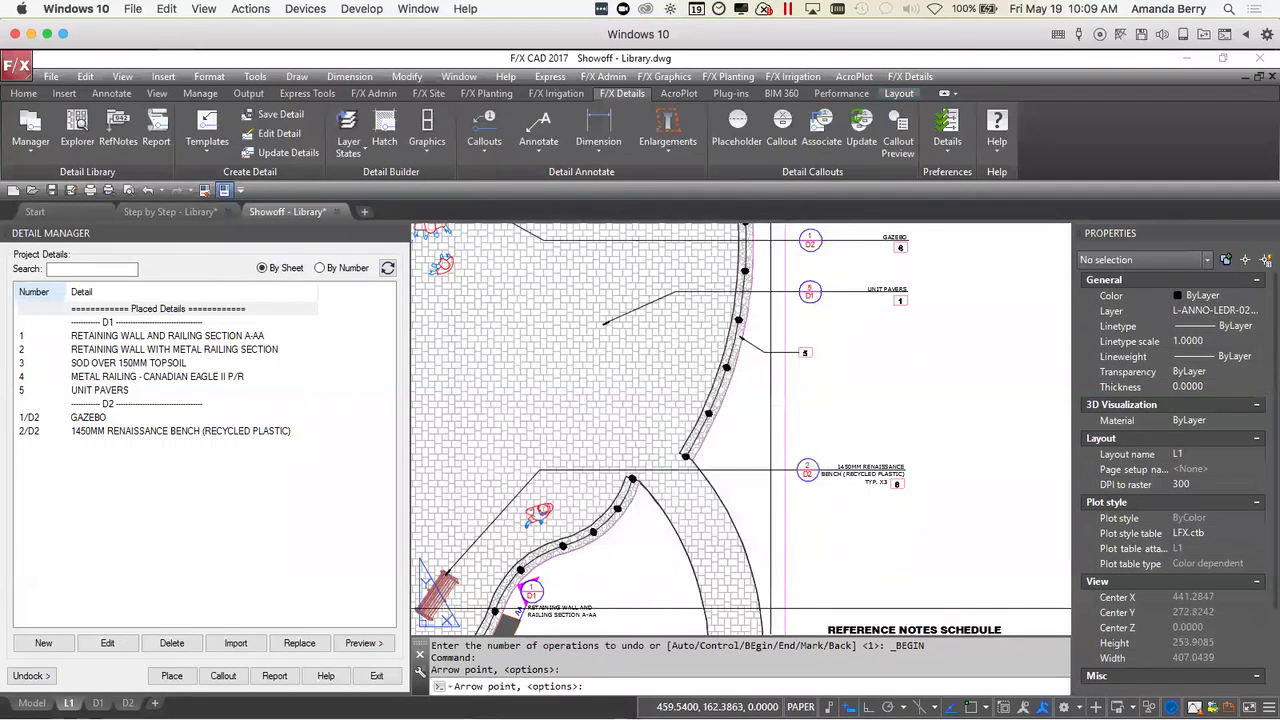
click(709, 413)
click(743, 428)
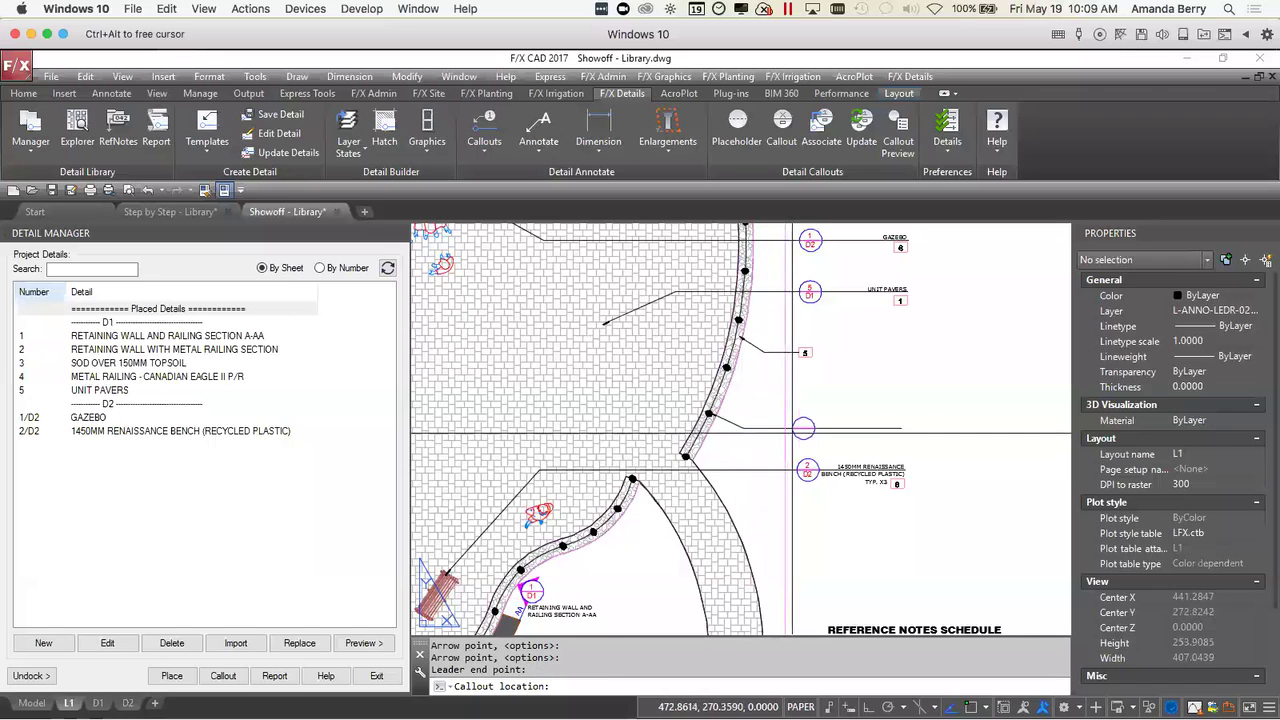
click(805, 429)
scroll(846, 451, down, 4)
mouse_move(900, 480)
middle_down()
mouse_move(956, 538)
mouse_move(835, 364)
middle_up()
scroll(956, 538, up, 2)
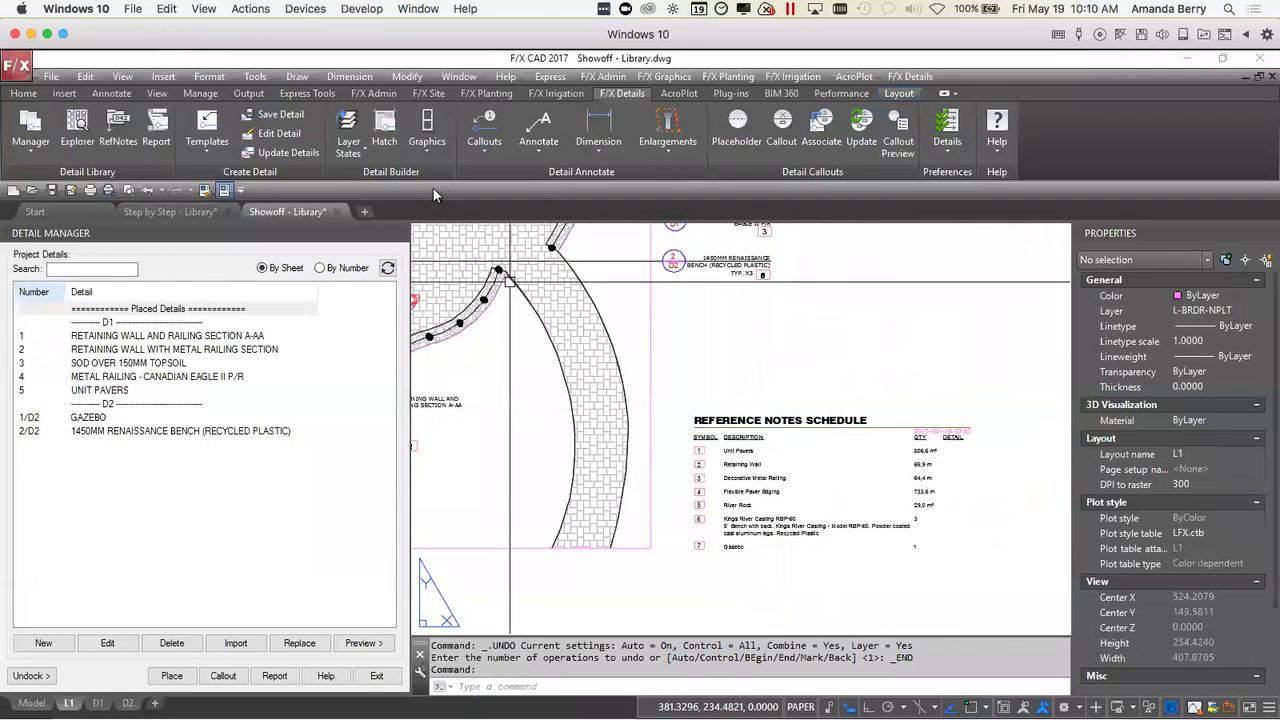
- Regenerate the Reference Notes Schedule so its Detail column shows 2/D1, 4/D1 and 2/D2
click(433, 92)
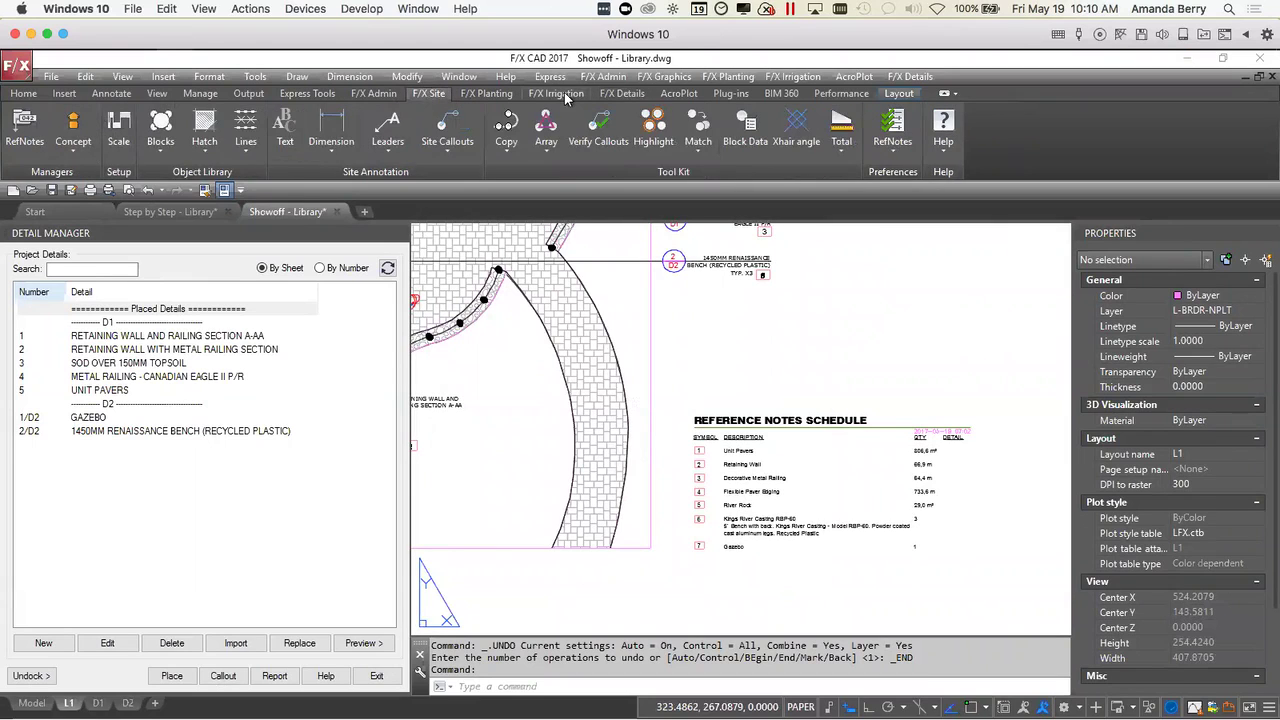
click(613, 94)
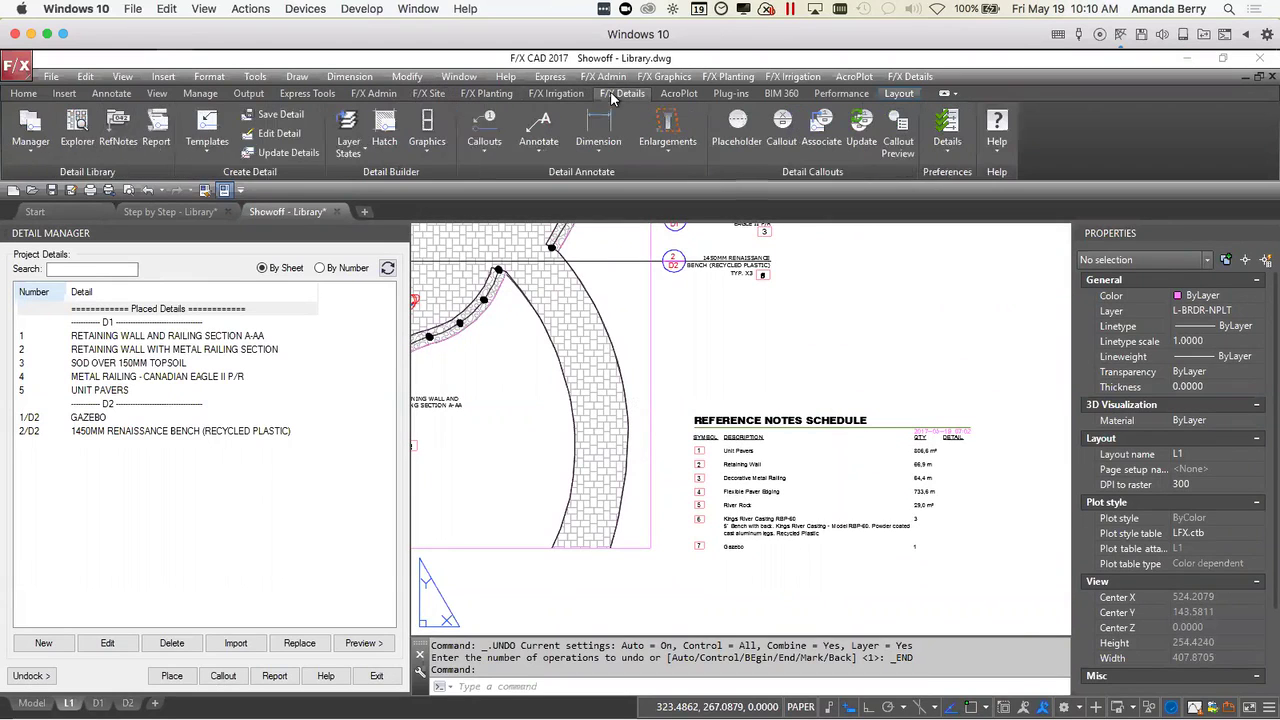
click(116, 133)
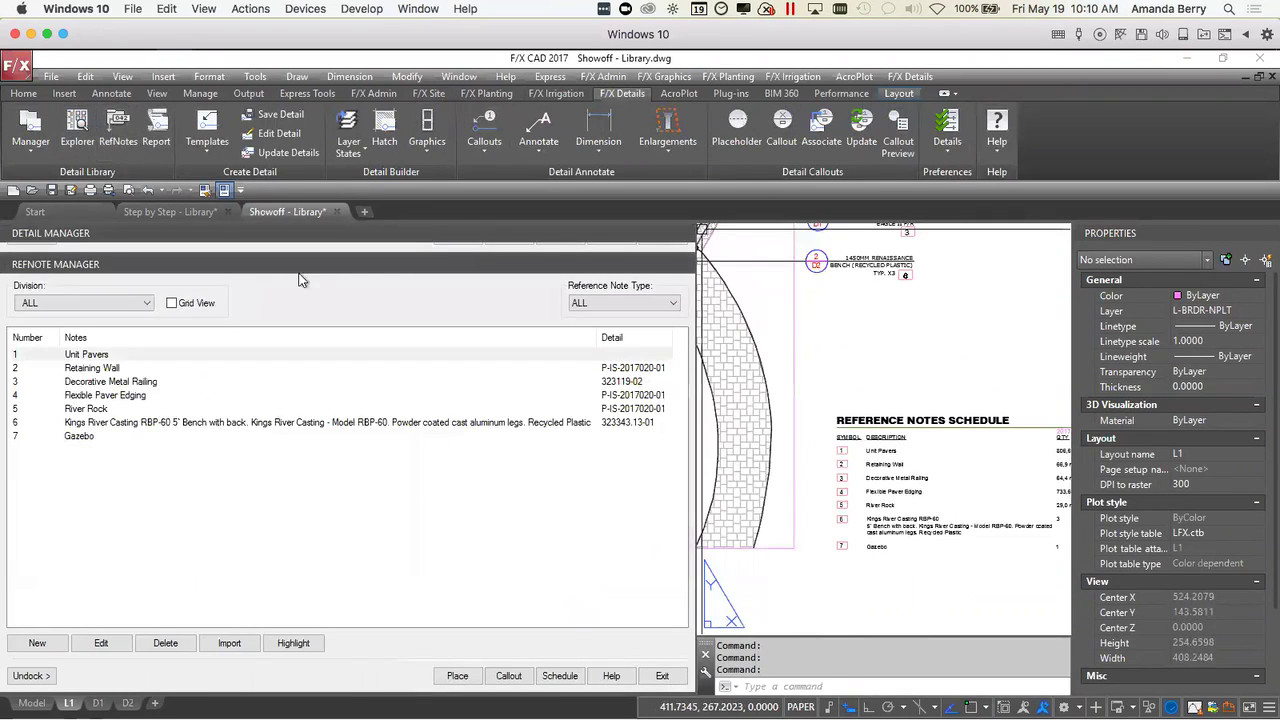
click(569, 677)
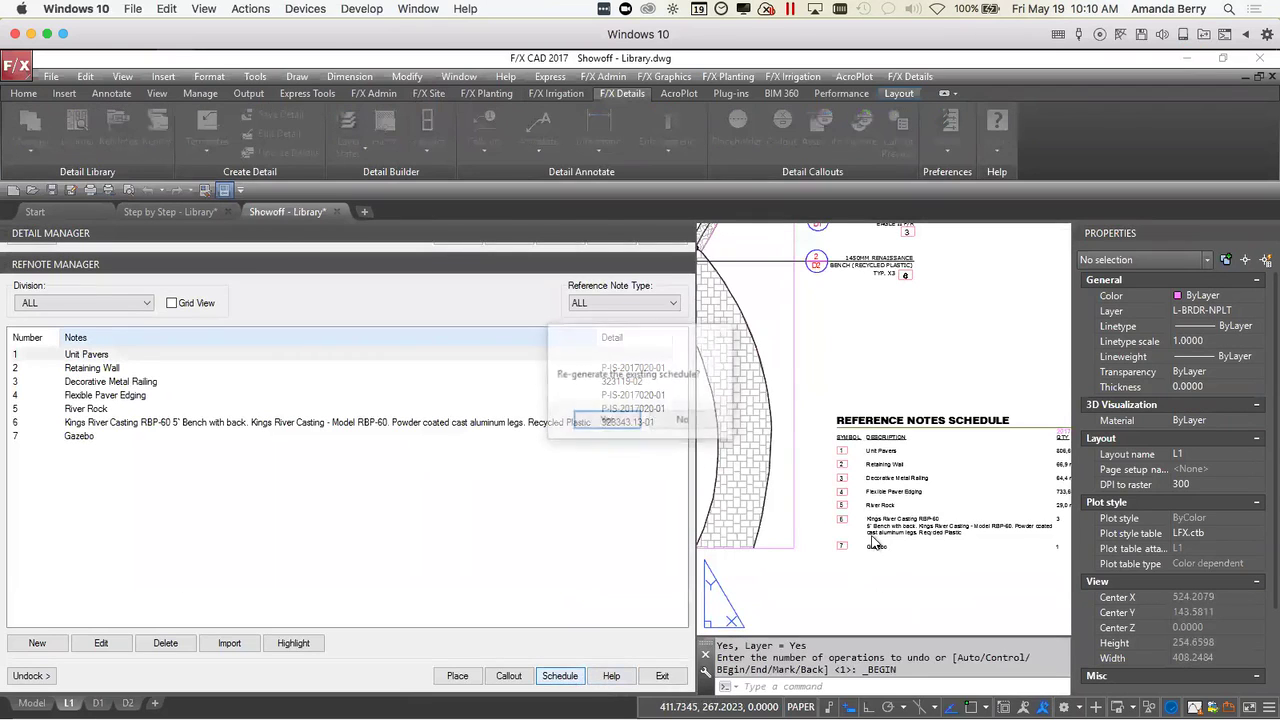
click(675, 427)
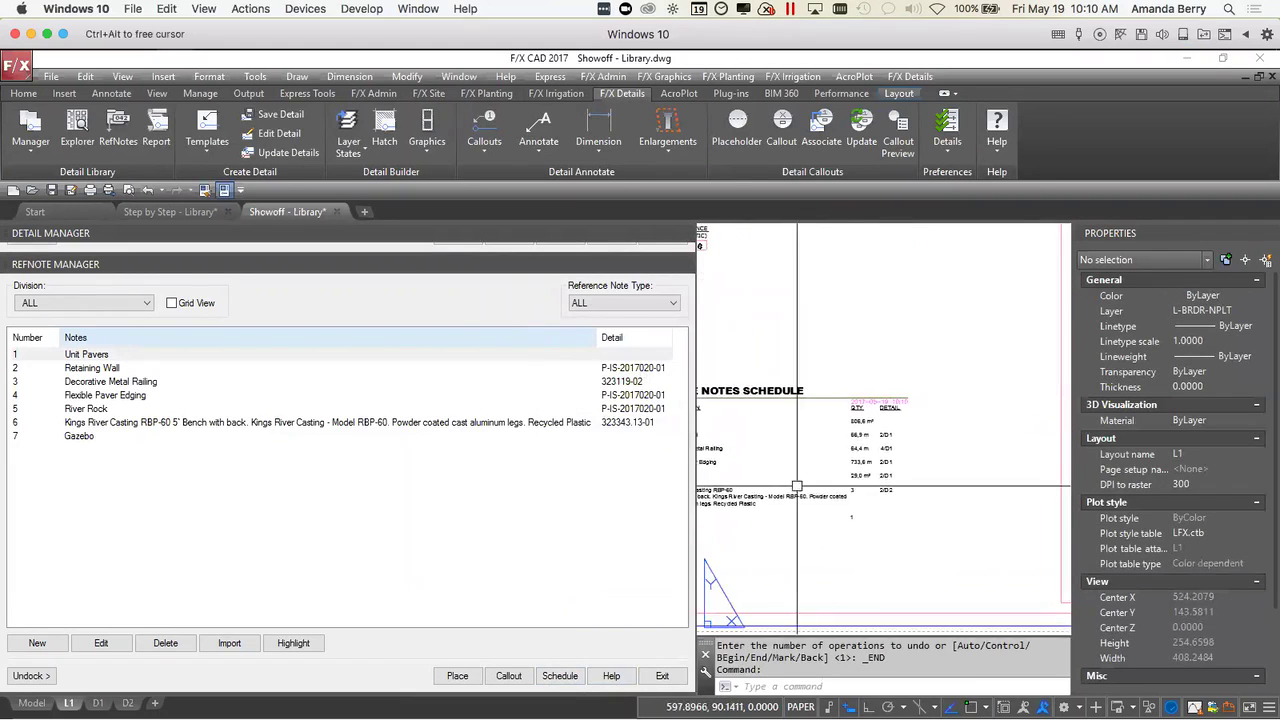
scroll(881, 457, up, 3)
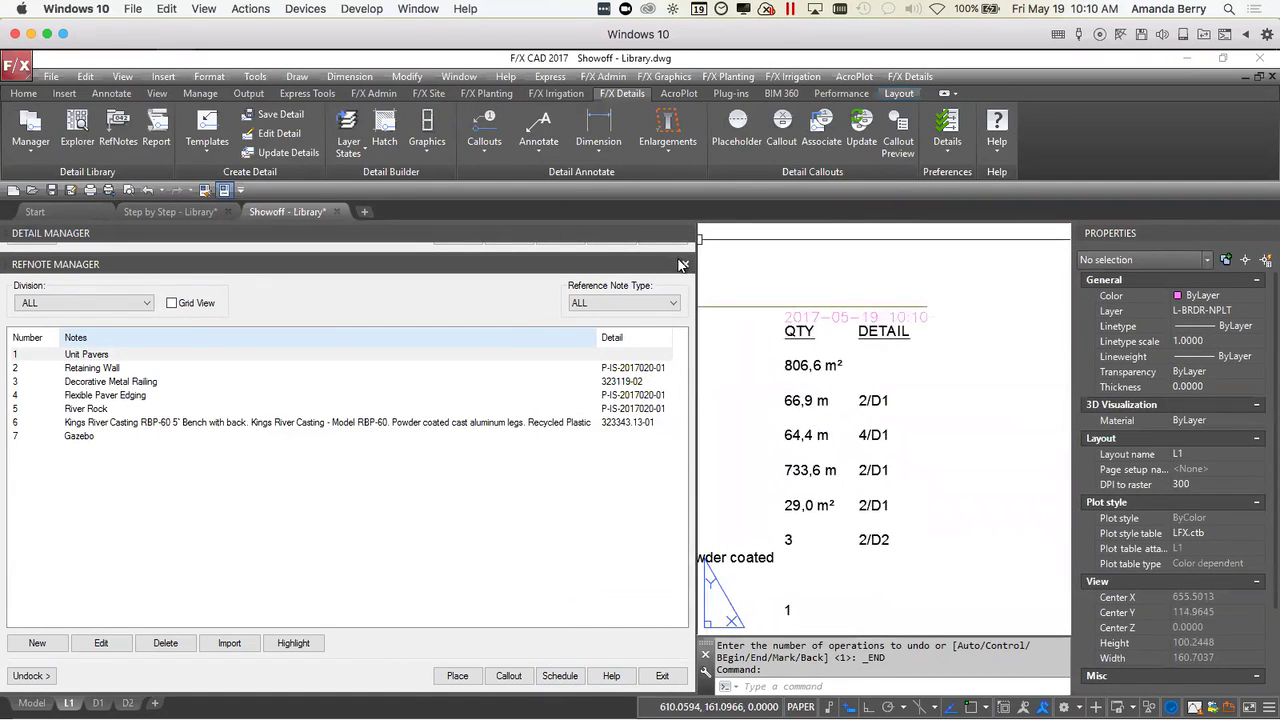
click(684, 264)
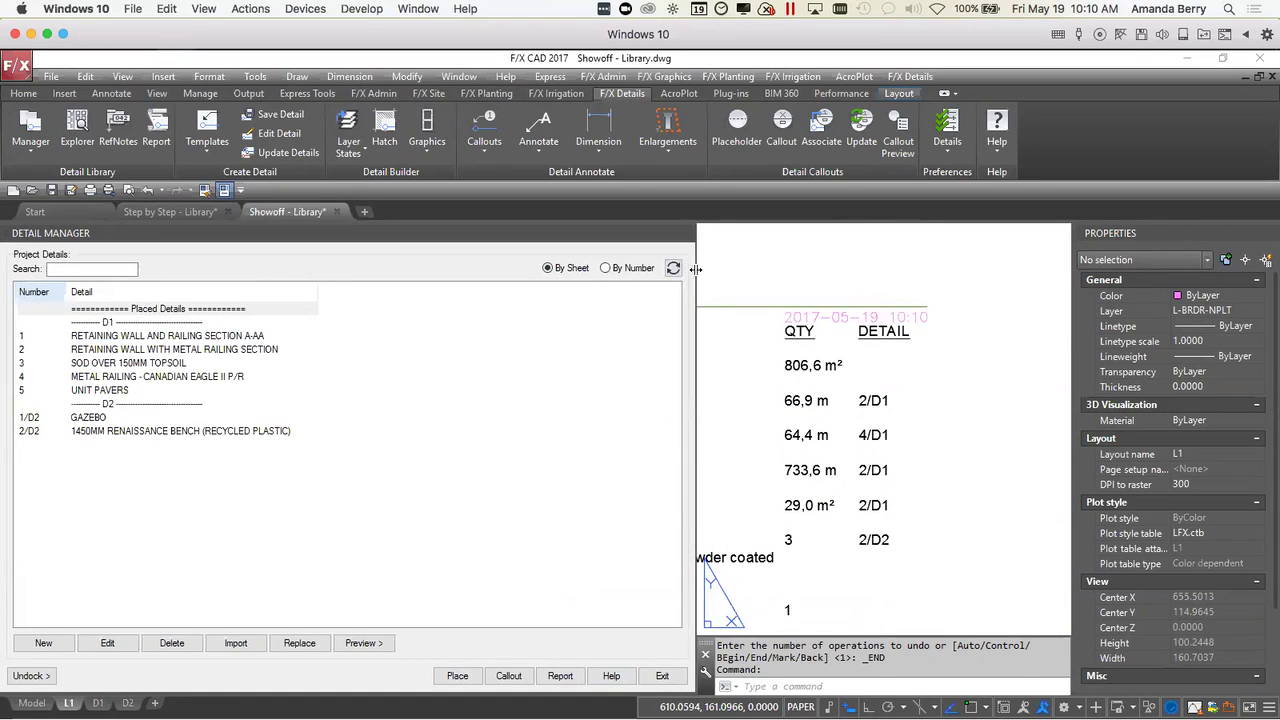
- Narrow the Detail Manager list, zoom out, and view the Unit Pavers detail on sheet D1
click(708, 268)
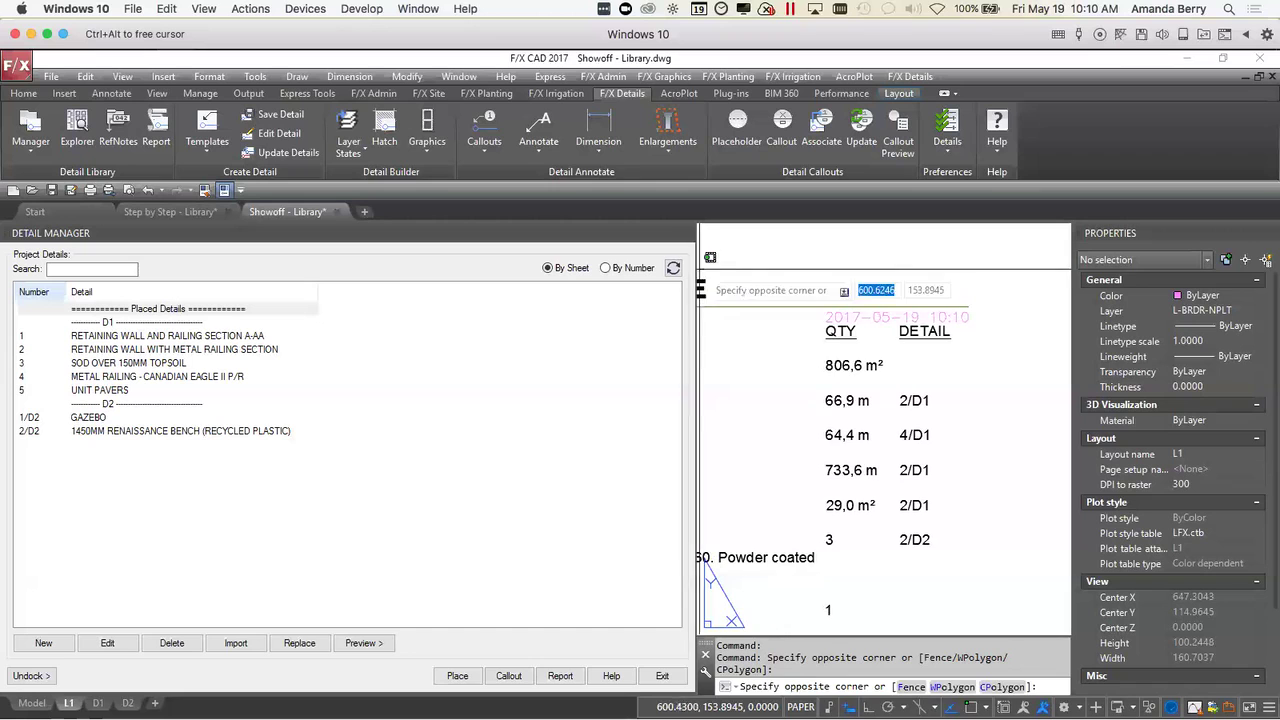
click(701, 264)
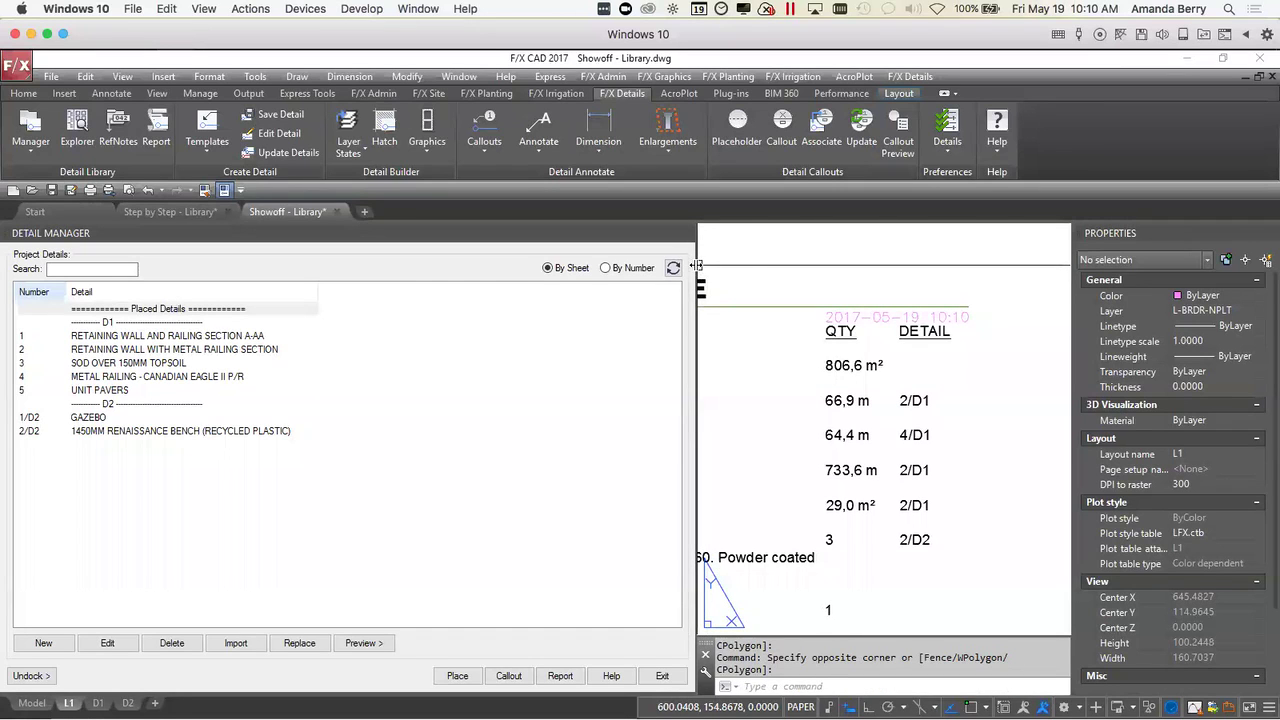
drag(345, 297, 405, 297)
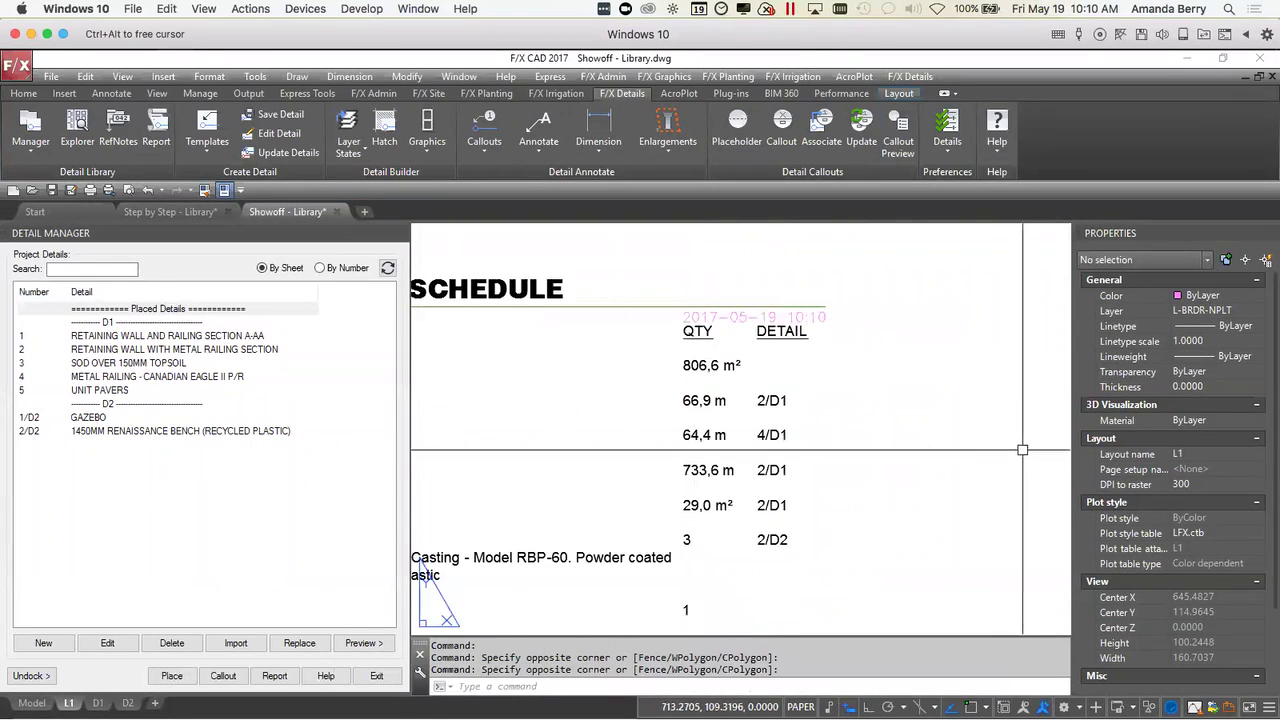
scroll(762, 455, down, 4)
scroll(762, 455, down, 5)
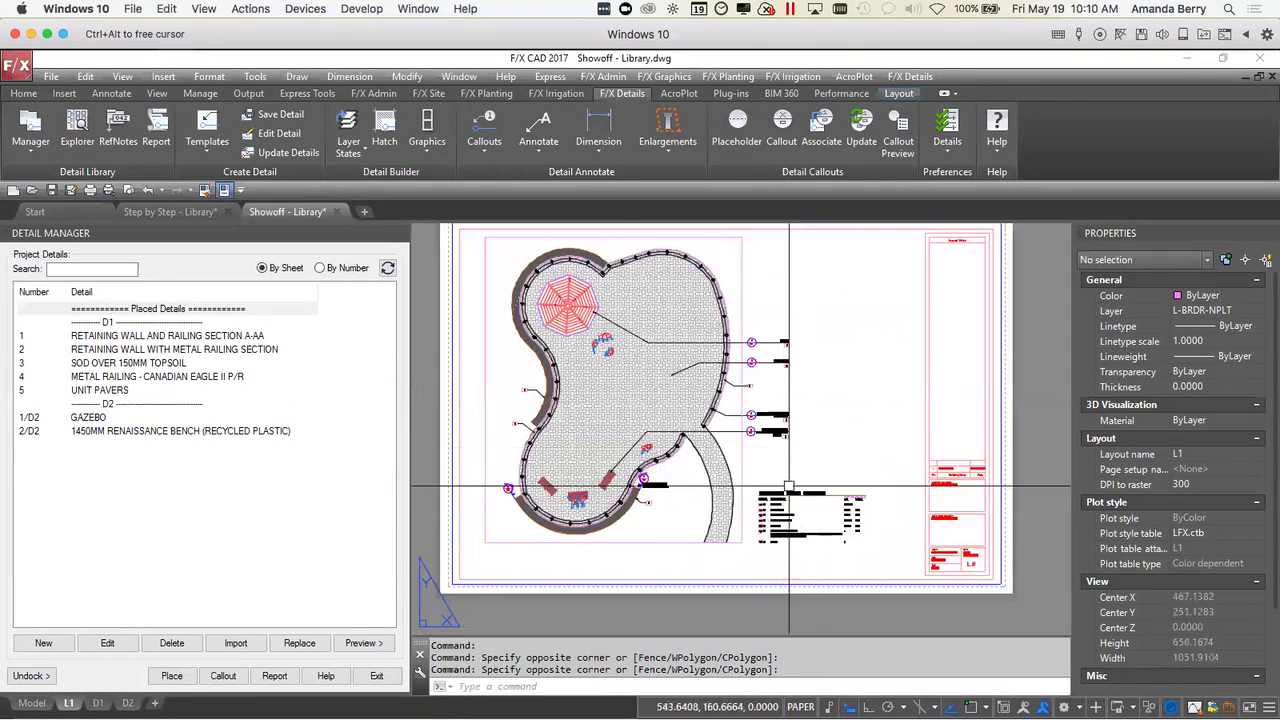
scroll(786, 449, up, 5)
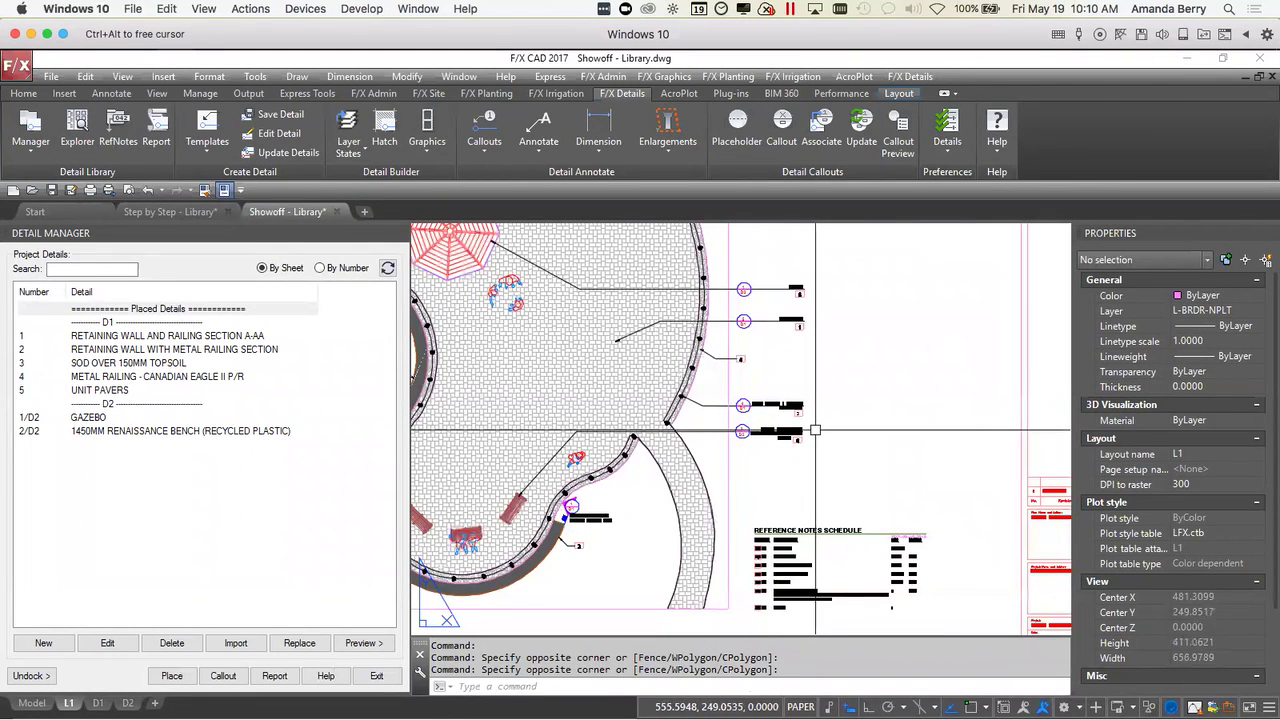
scroll(769, 466, down, 3)
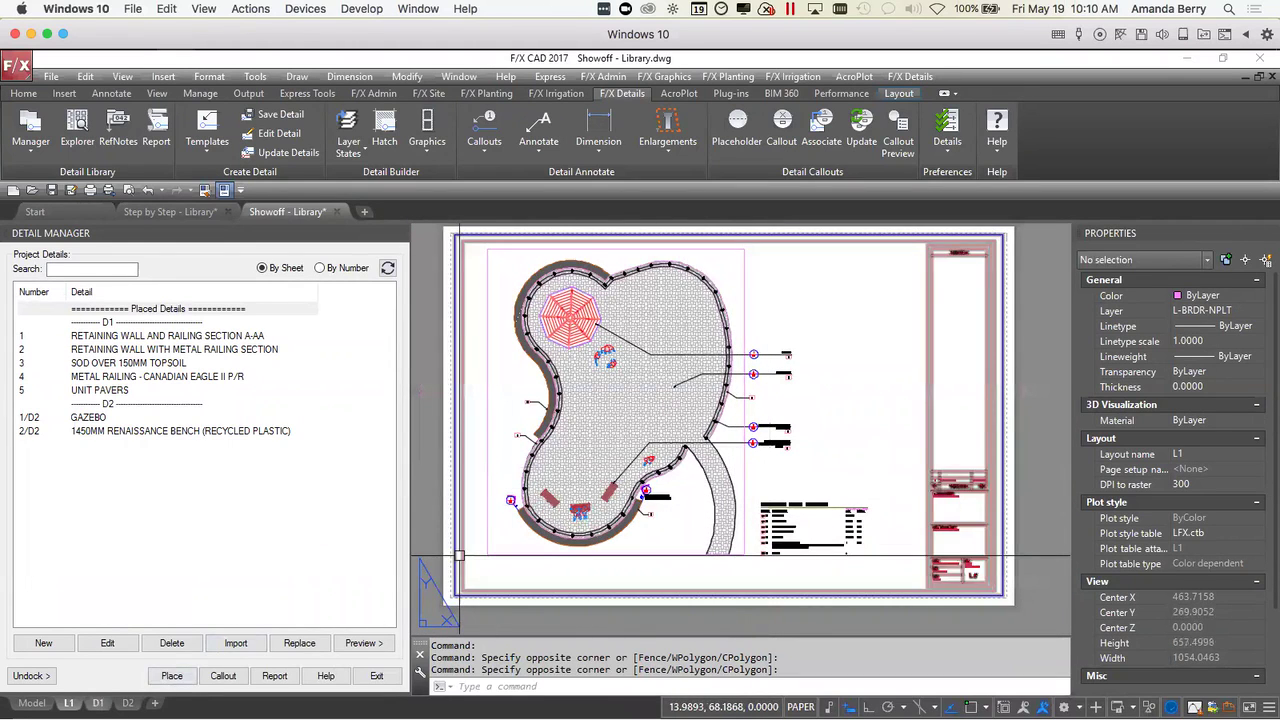
click(98, 703)
middle_drag(730, 521, 726, 471)
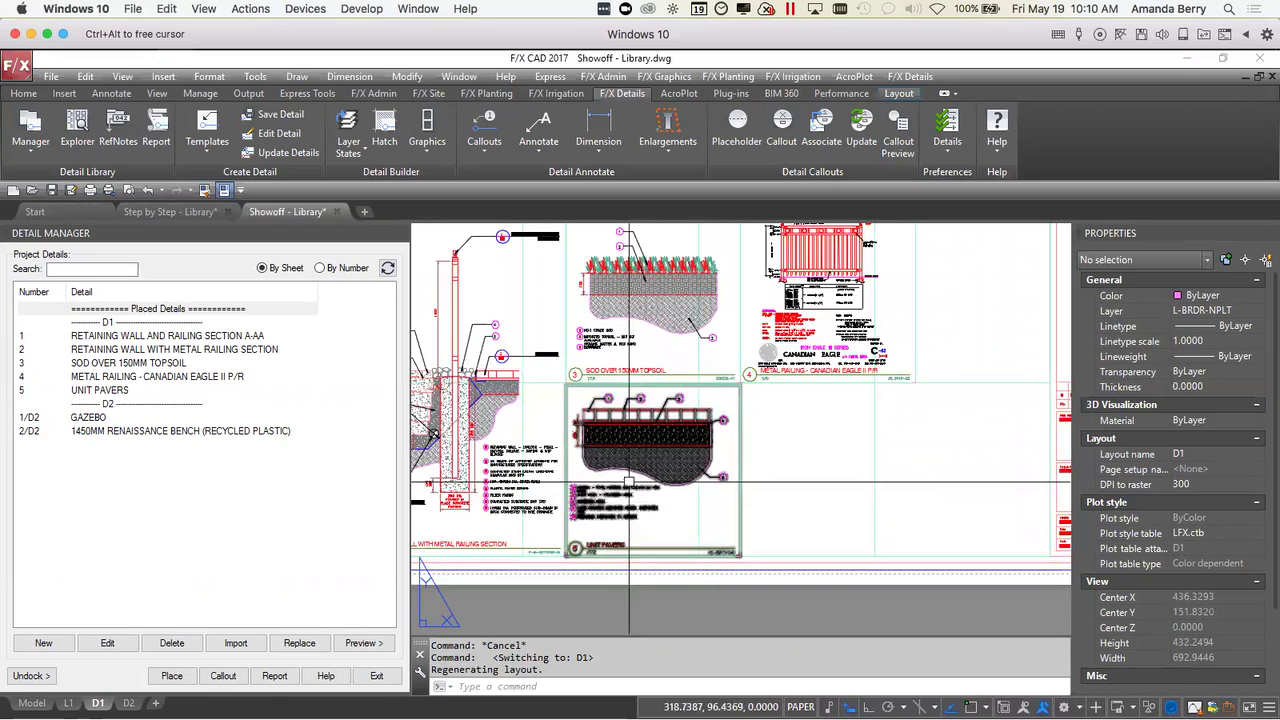
- Erase the Unit Pavers detail from sheet D1 and refresh the Detail Manager list
click(631, 471)
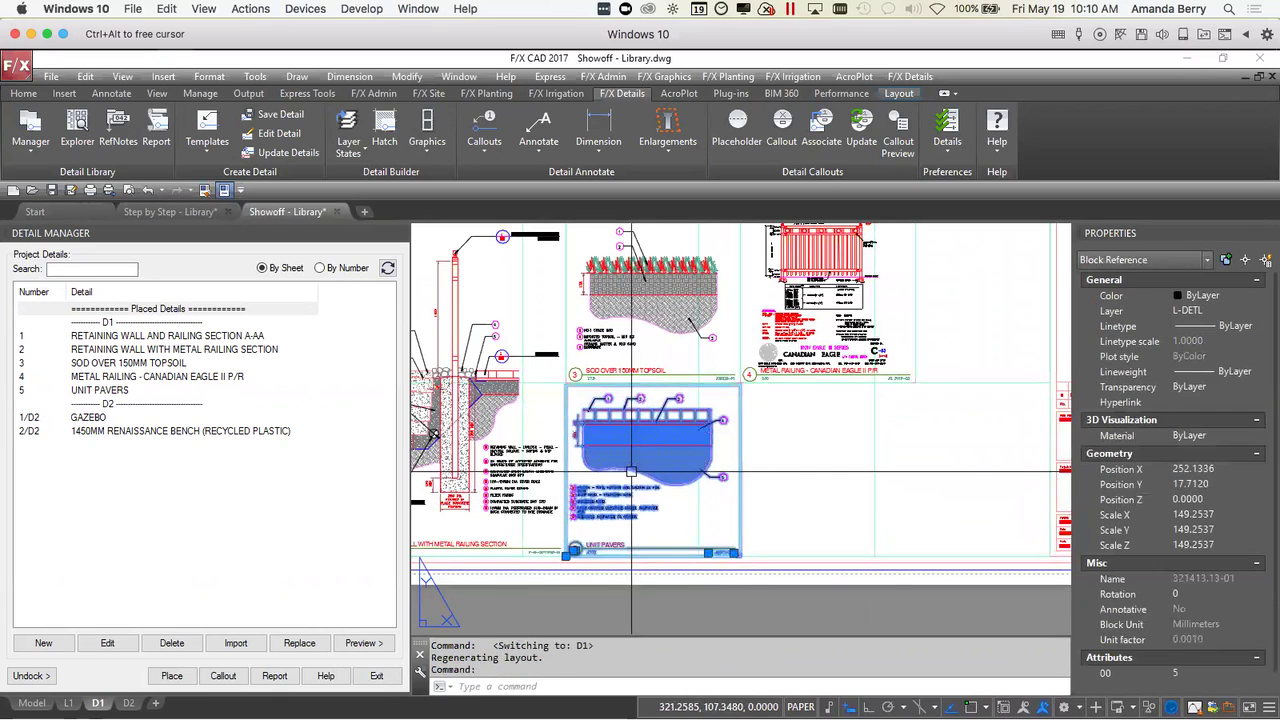
key(Delete)
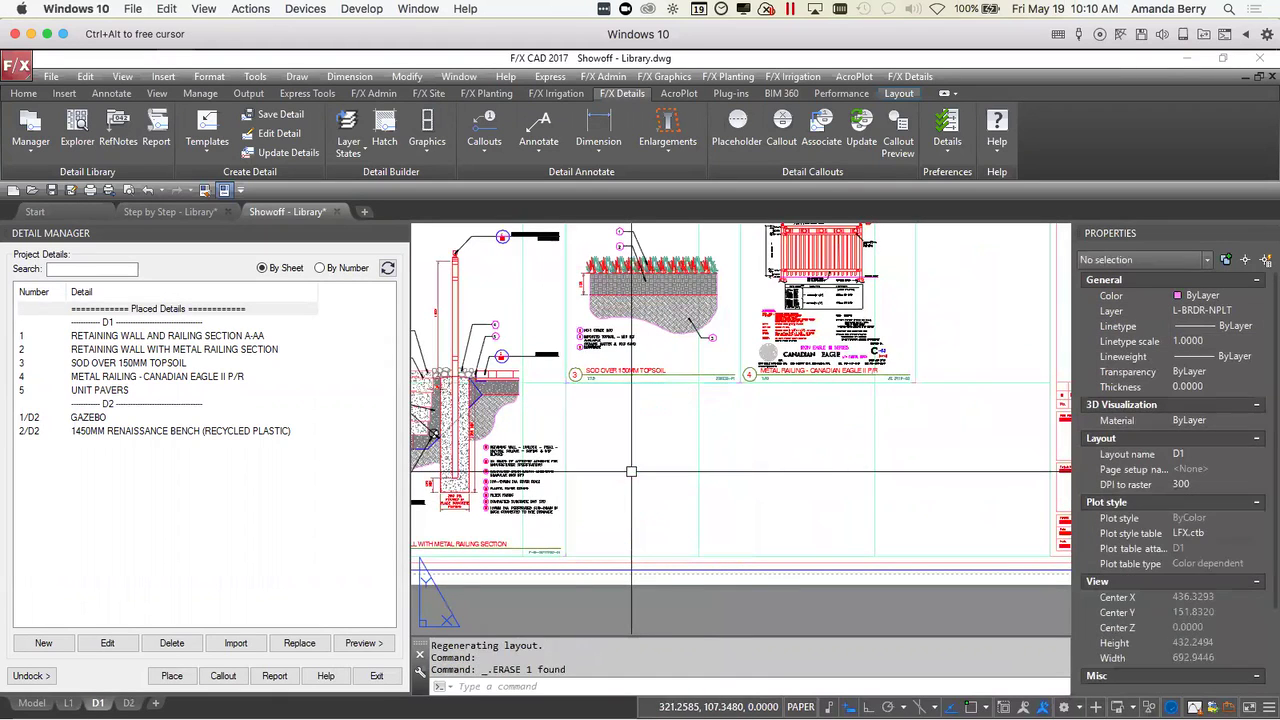
click(388, 269)
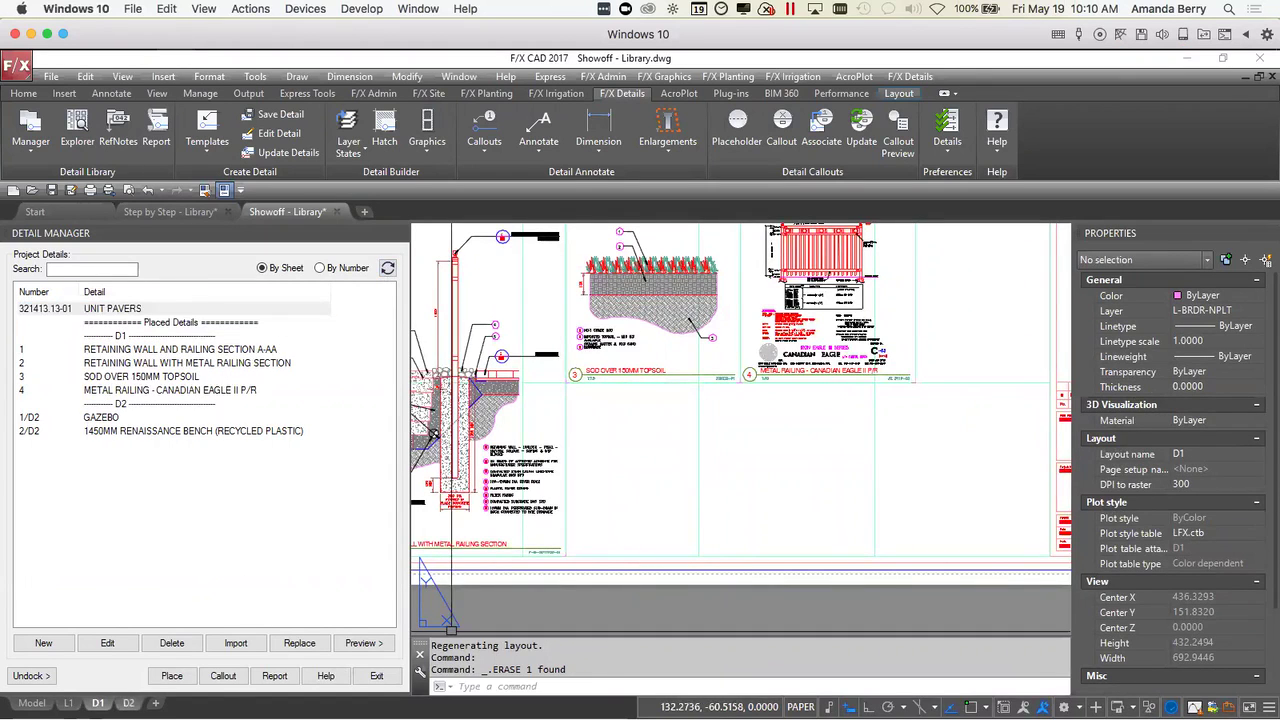
- Place UNIT PAVERS in an empty cell on sheet D2, accepting detail number 3
click(128, 703)
drag(155, 315, 817, 343)
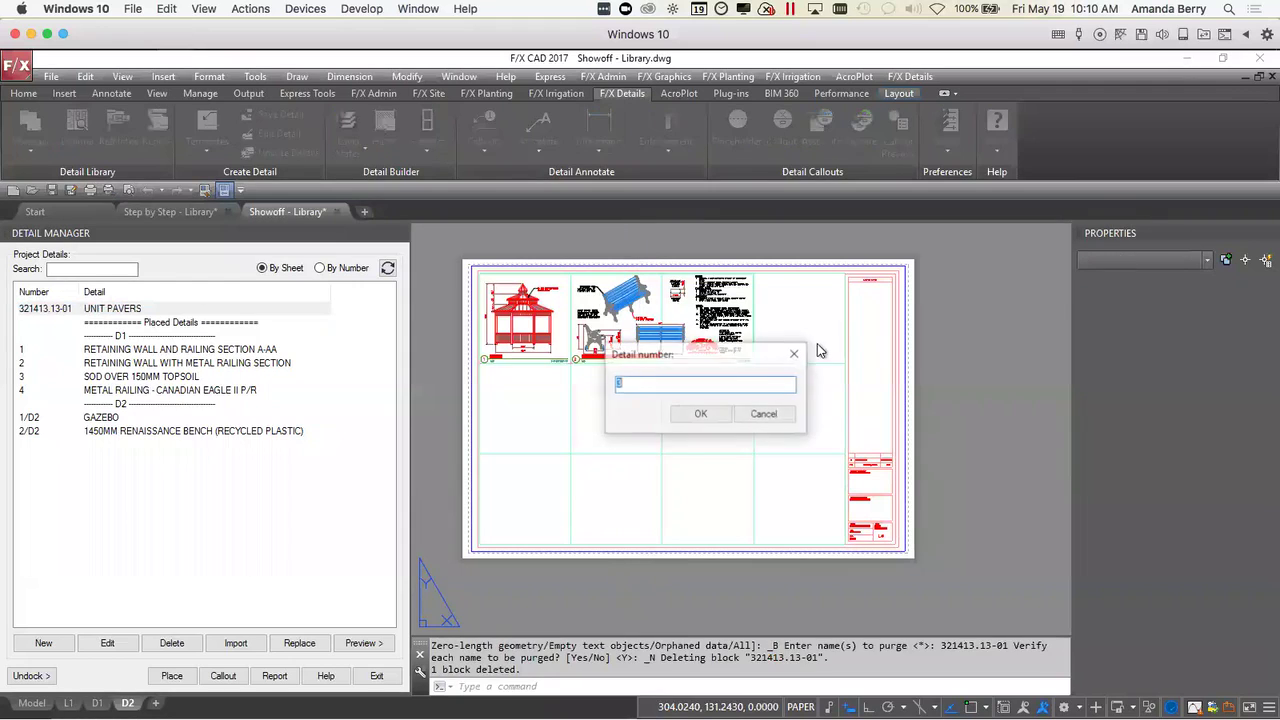
click(701, 414)
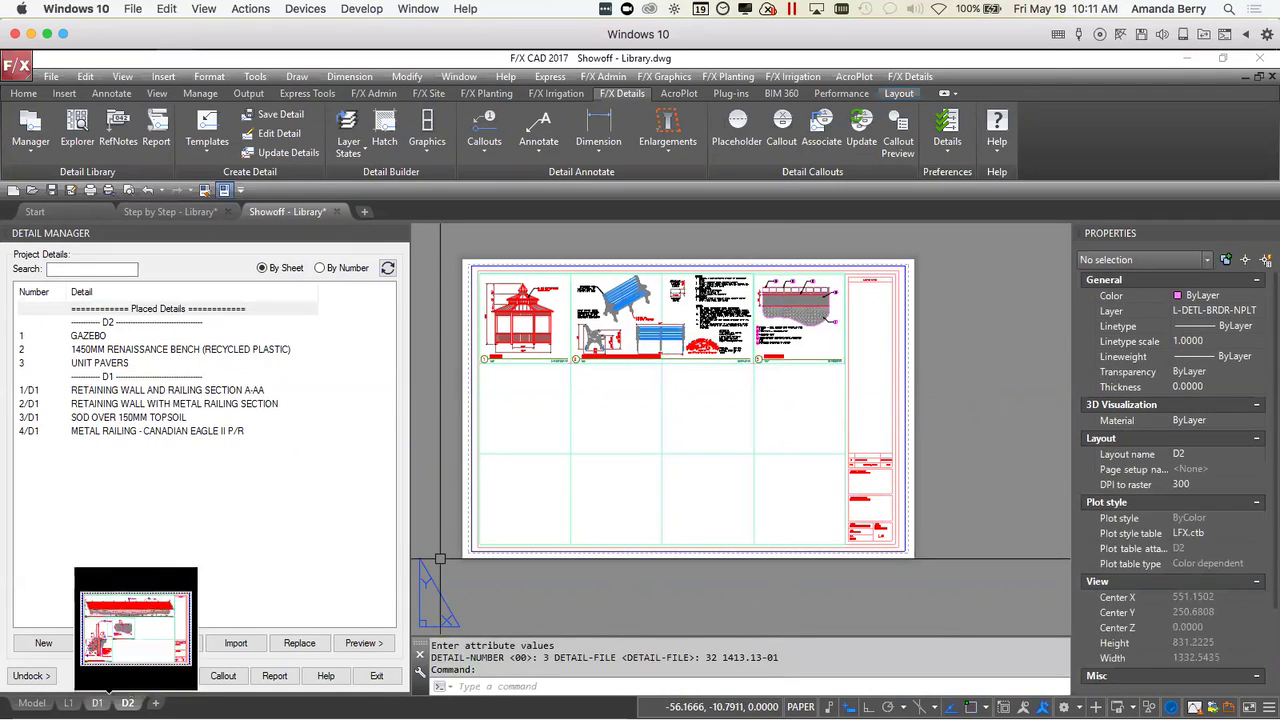
- Check that the Unit Pavers callouts on sheets D1 and L1 now read 3/D2
click(97, 703)
scroll(611, 503, up, 5)
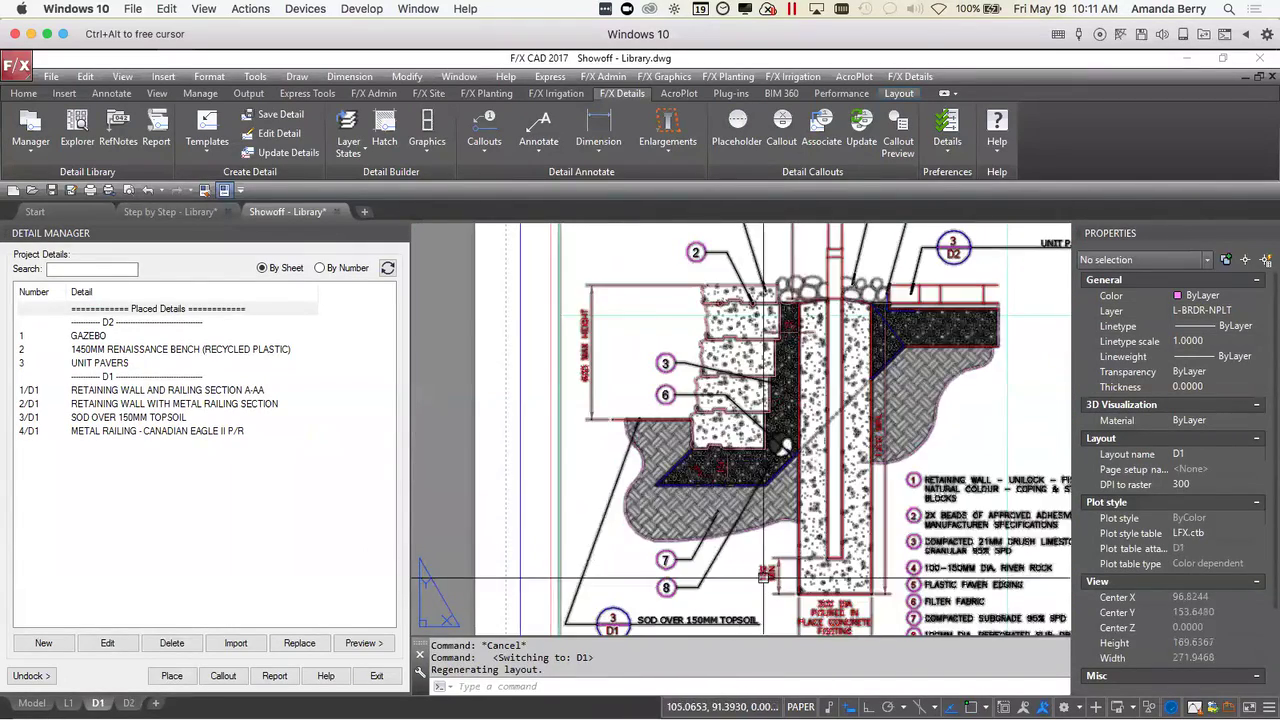
mouse_move(946, 243)
middle_down()
mouse_move(820, 283)
mouse_move(724, 387)
middle_up()
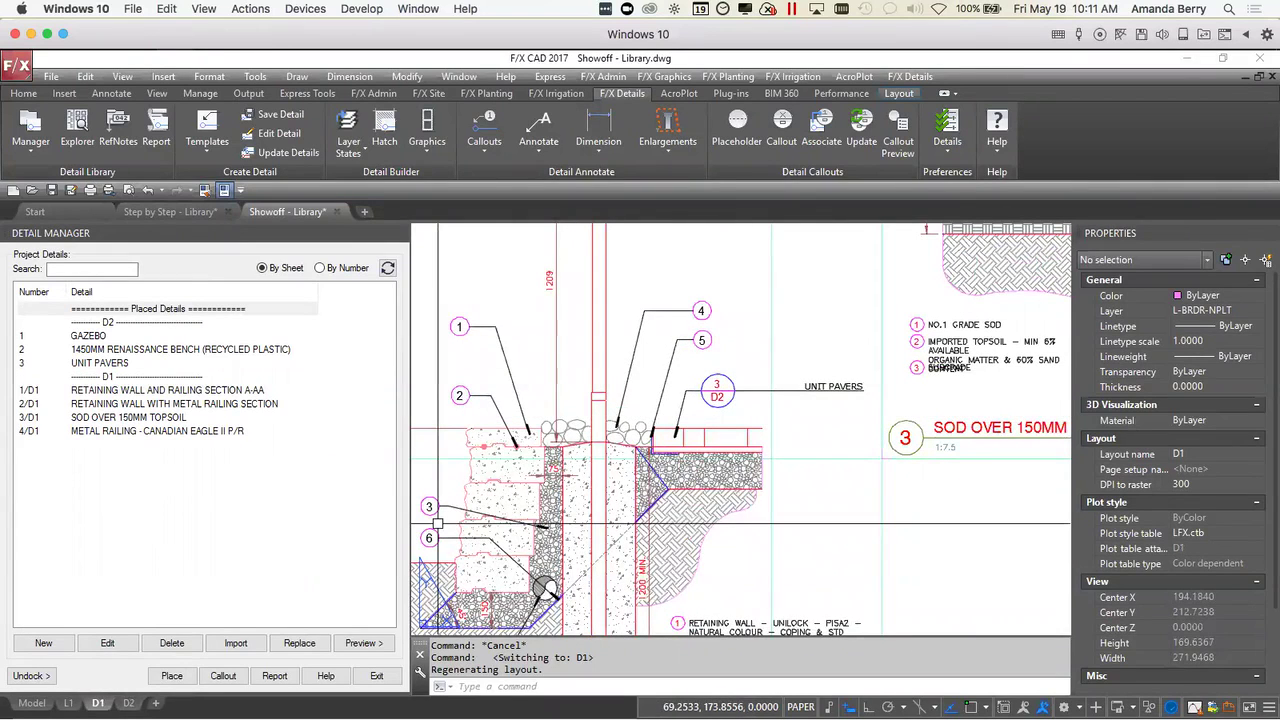
key(ctrl+Page_Up)
scroll(760, 398, up, 4)
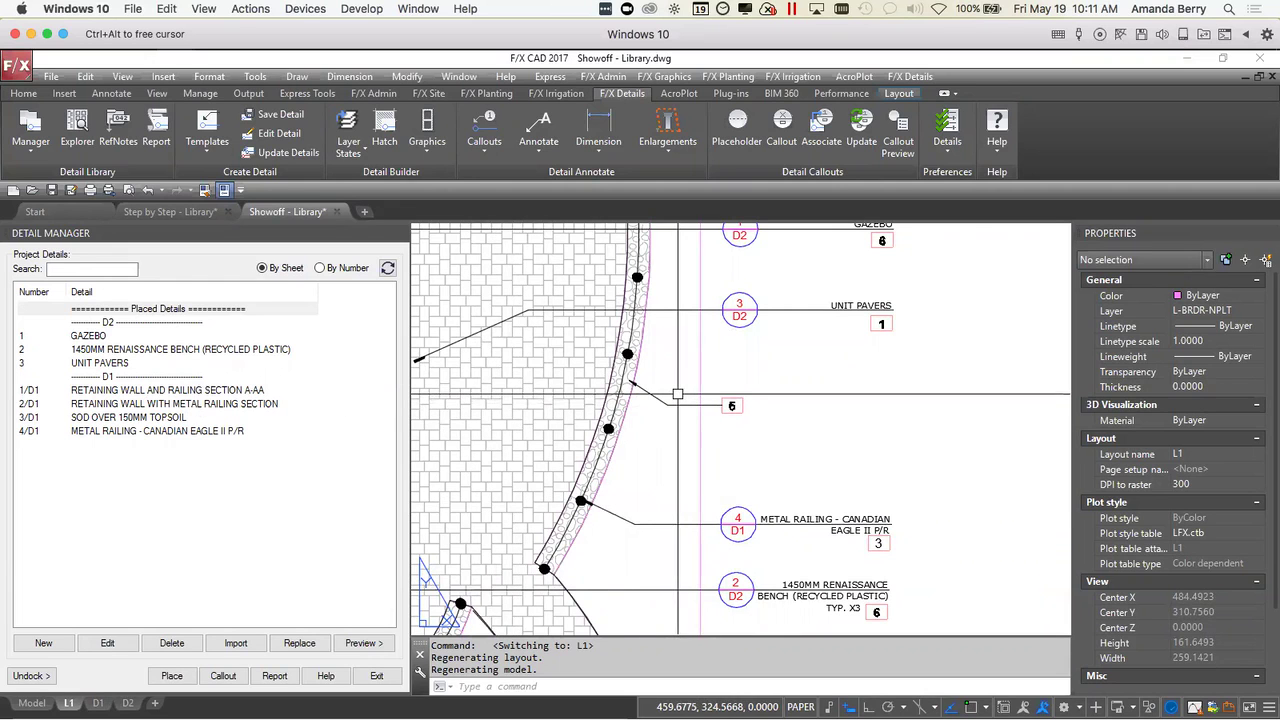
scroll(677, 394, down, 4)
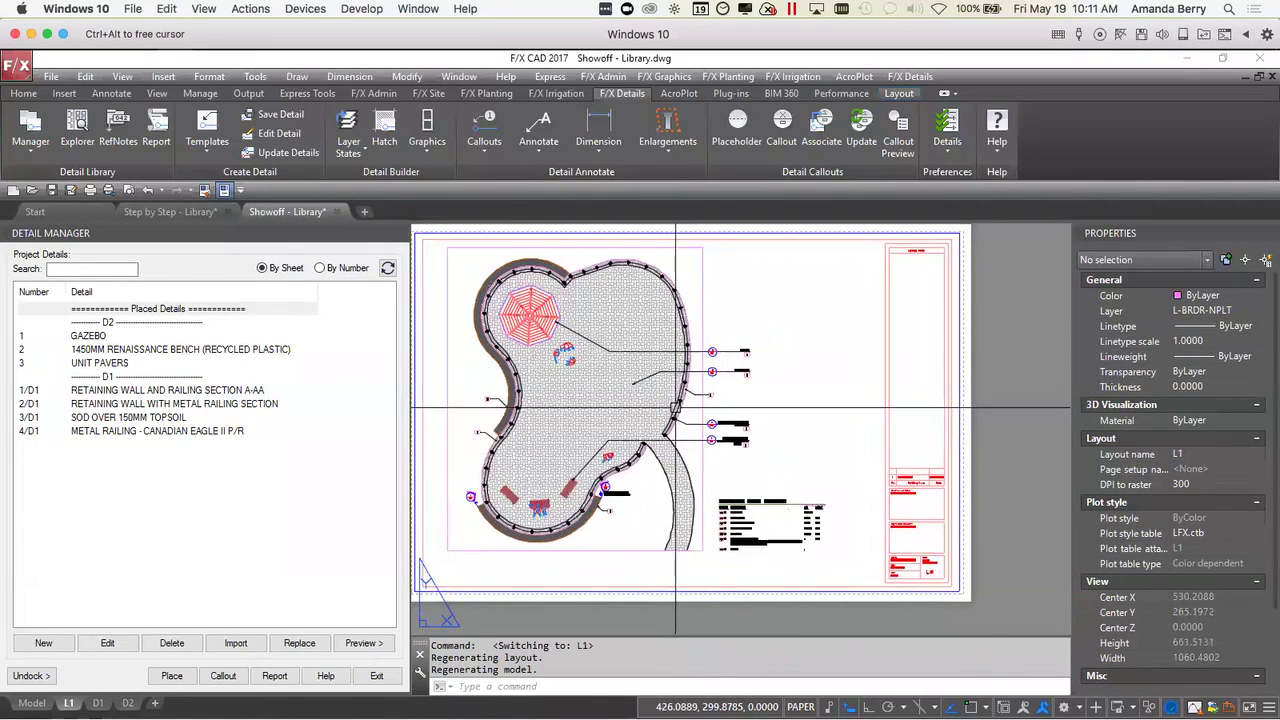
- Return to sheet D1 and zoom in on the sod detail
click(98, 703)
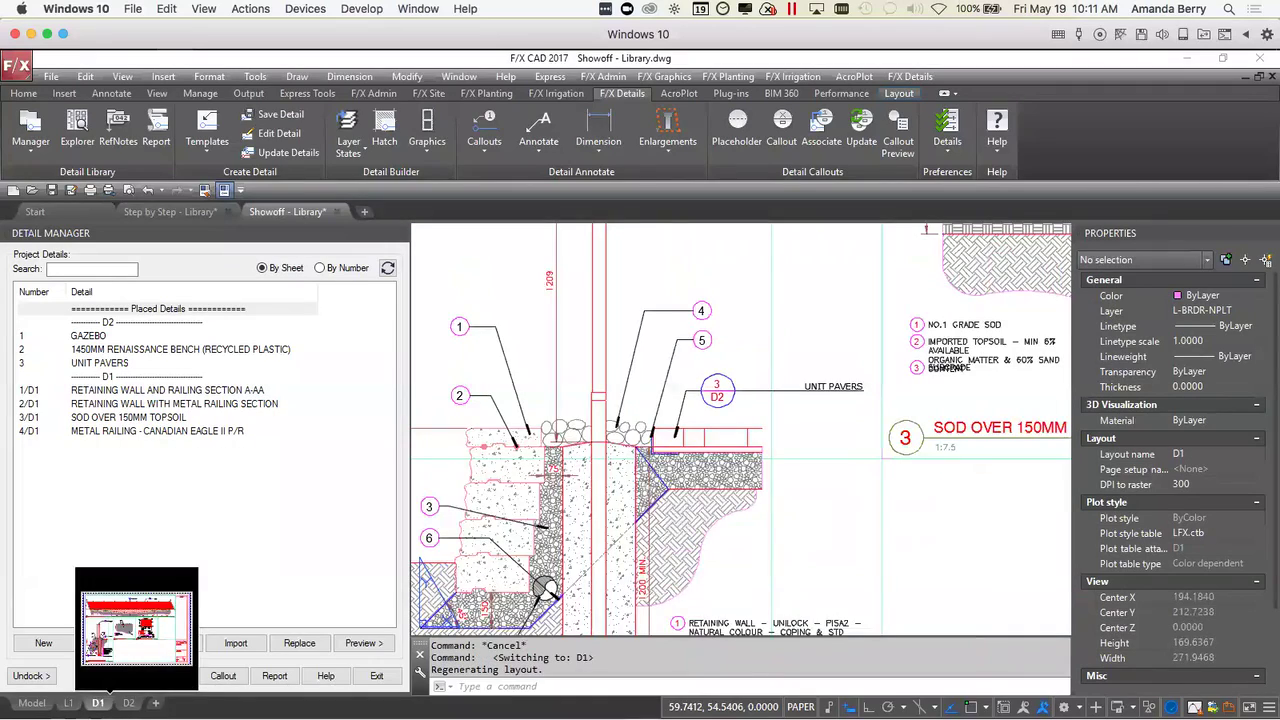
middle_drag(918, 462, 643, 477)
scroll(604, 370, up, 3)
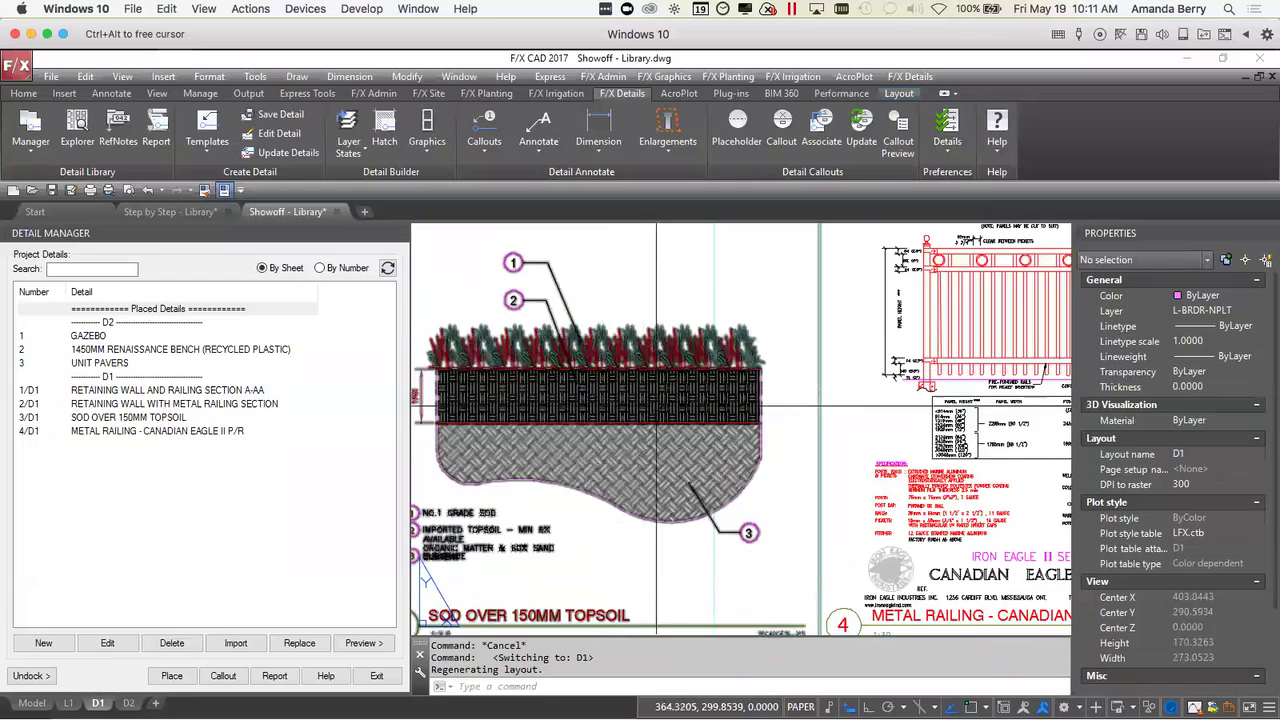
scroll(612, 420, down, 1)
scroll(621, 465, up, 1)
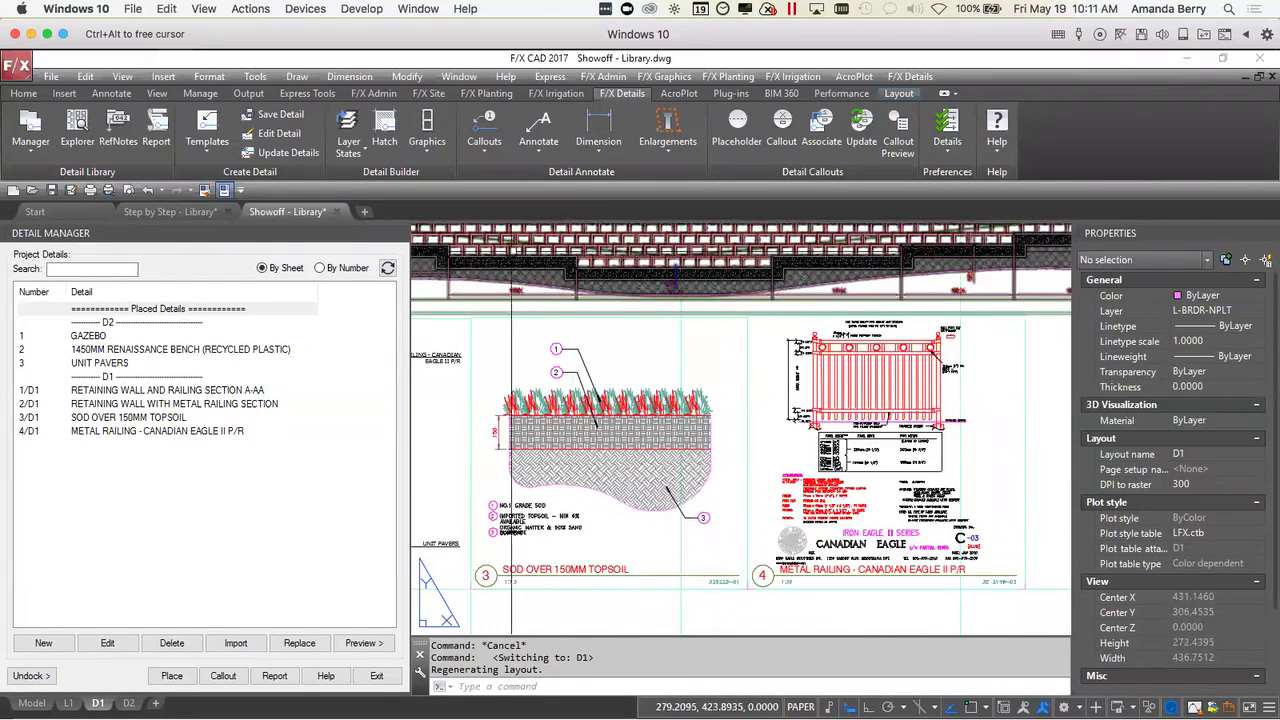
- Open the SOD OVER 150MM TOPSOIL library detail and dimension its top width as 809
click(270, 136)
click(551, 401)
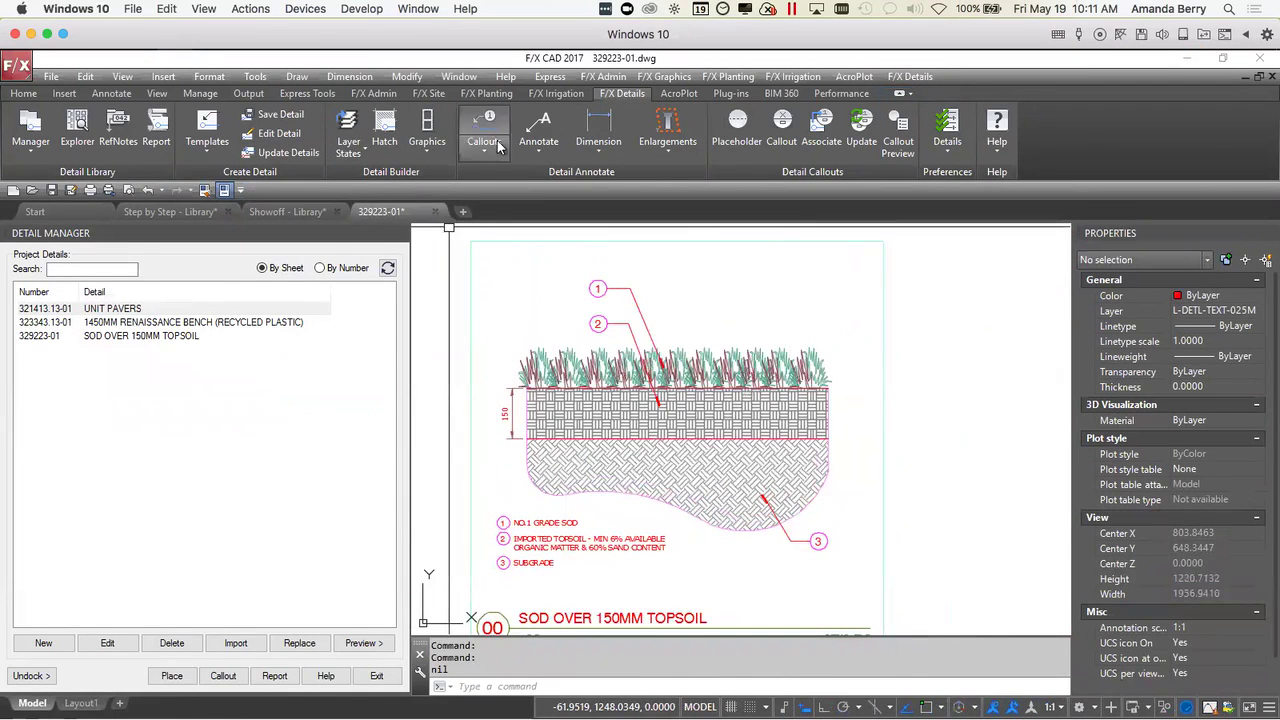
click(598, 128)
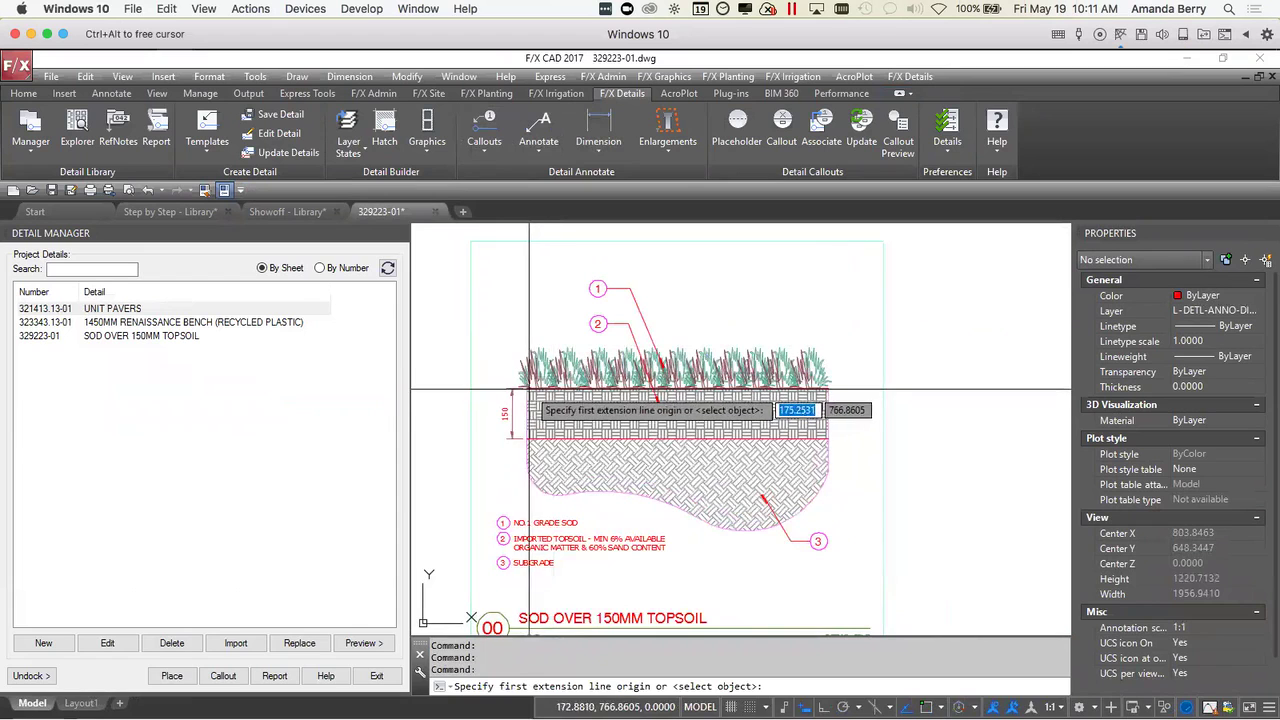
click(529, 389)
click(800, 388)
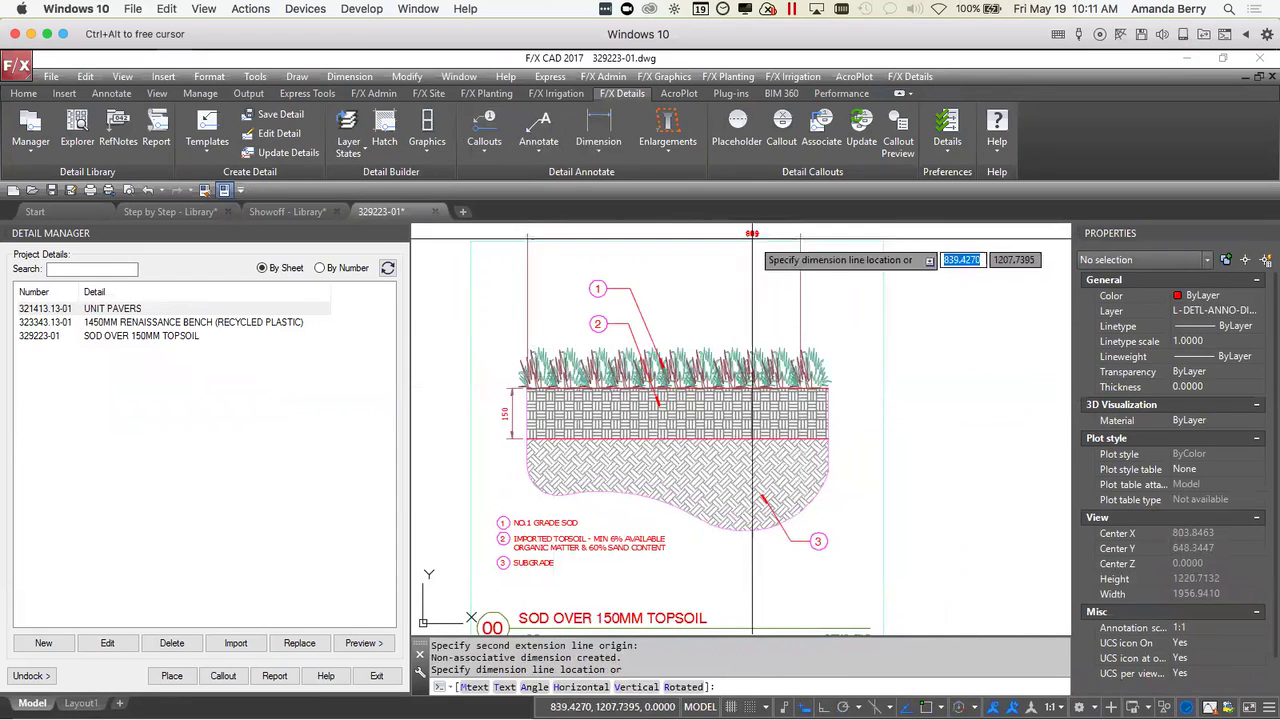
click(752, 264)
- Overwrite the saved sod detail in the library, then close the drawing without re-saving
click(272, 114)
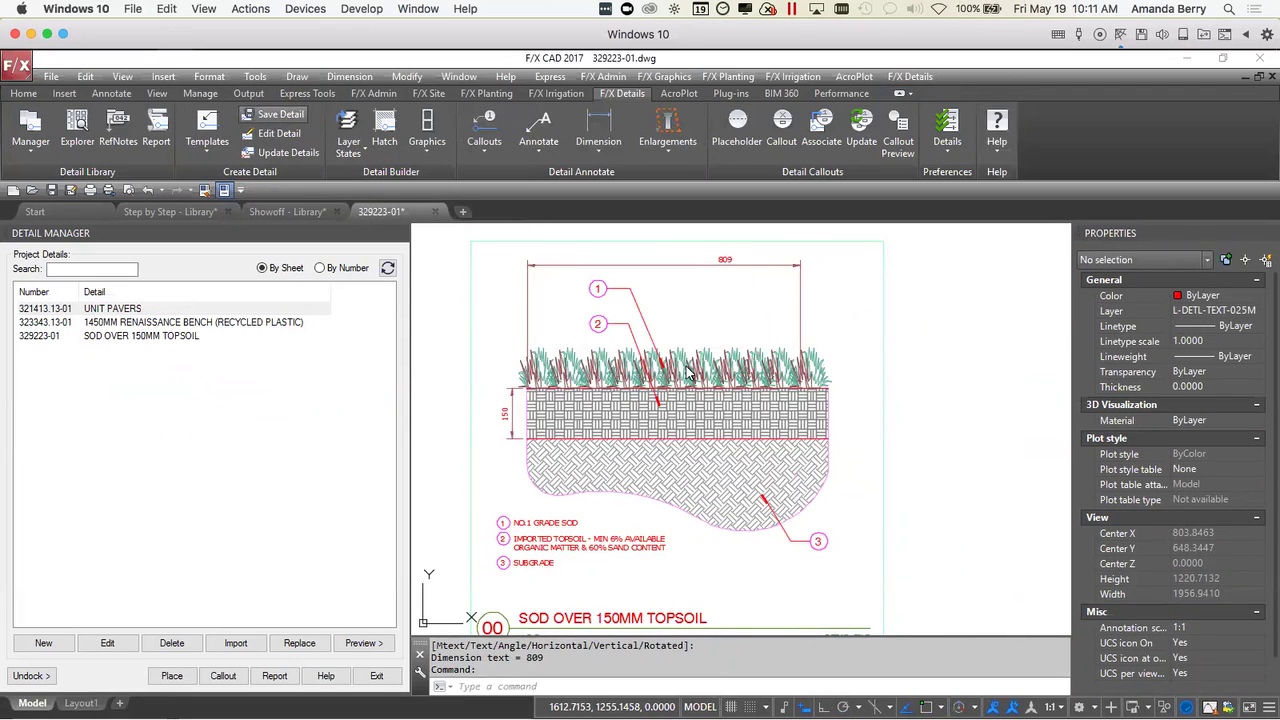
click(598, 410)
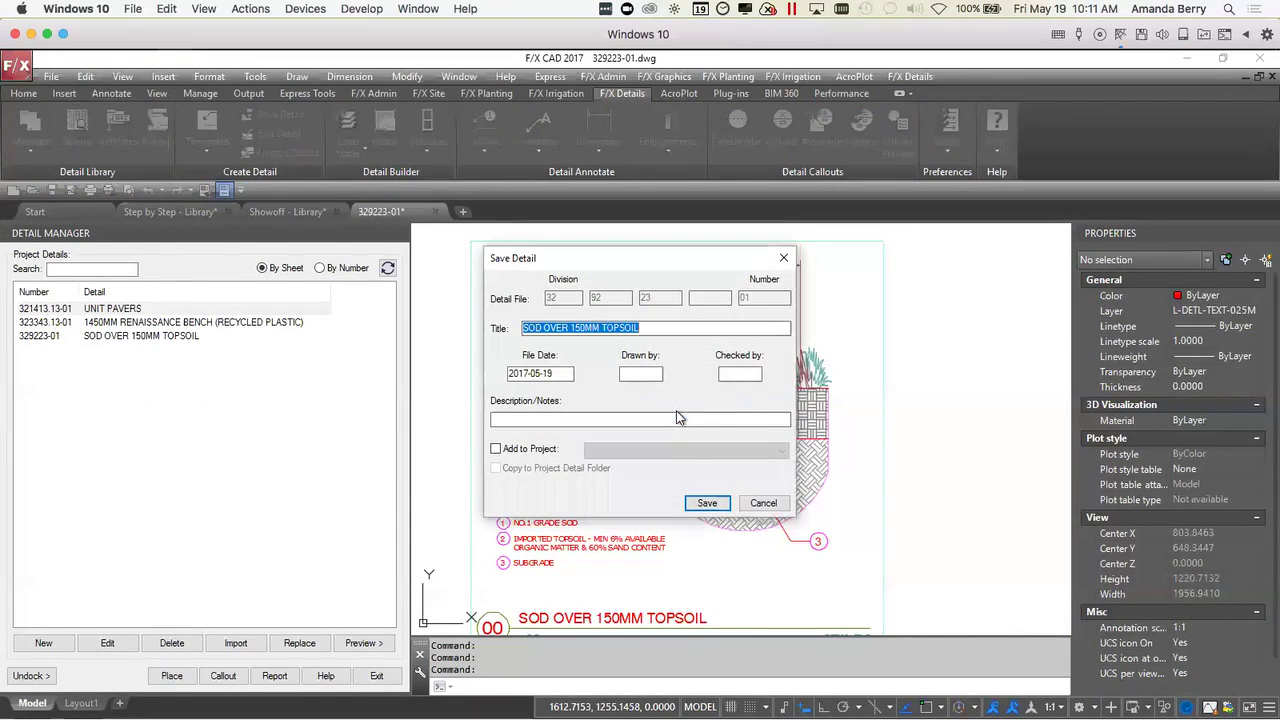
click(692, 503)
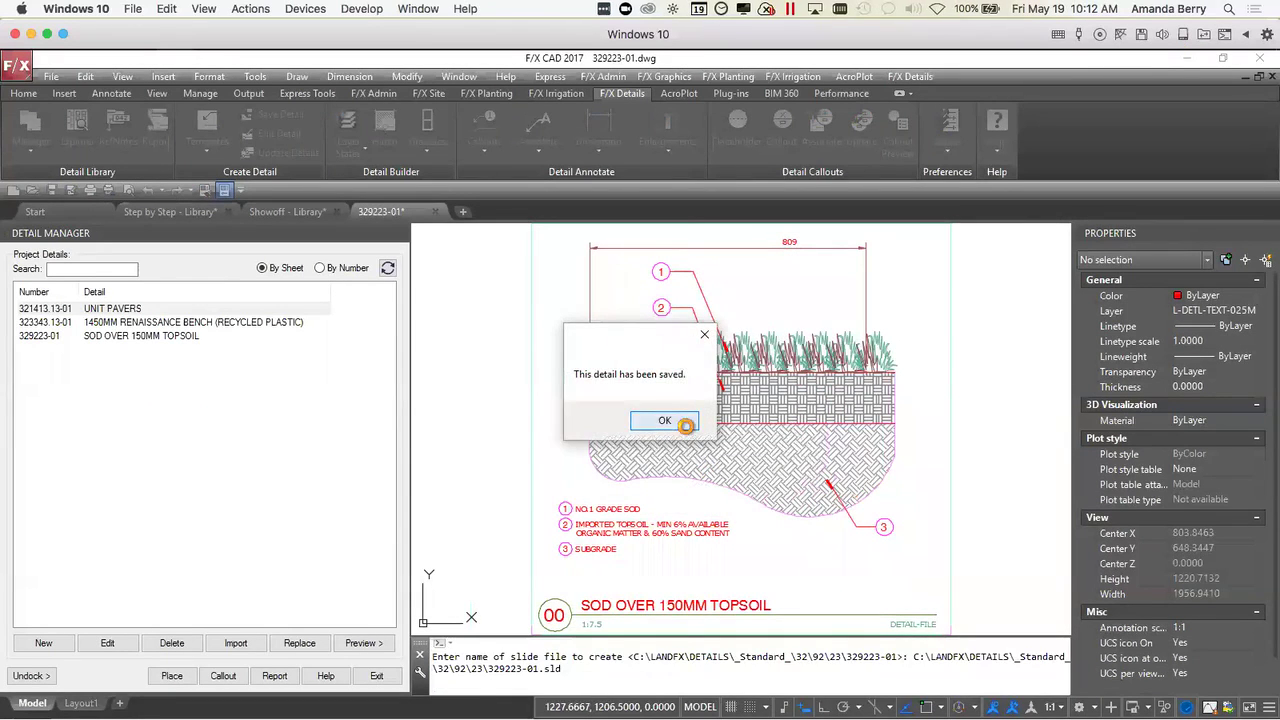
click(685, 425)
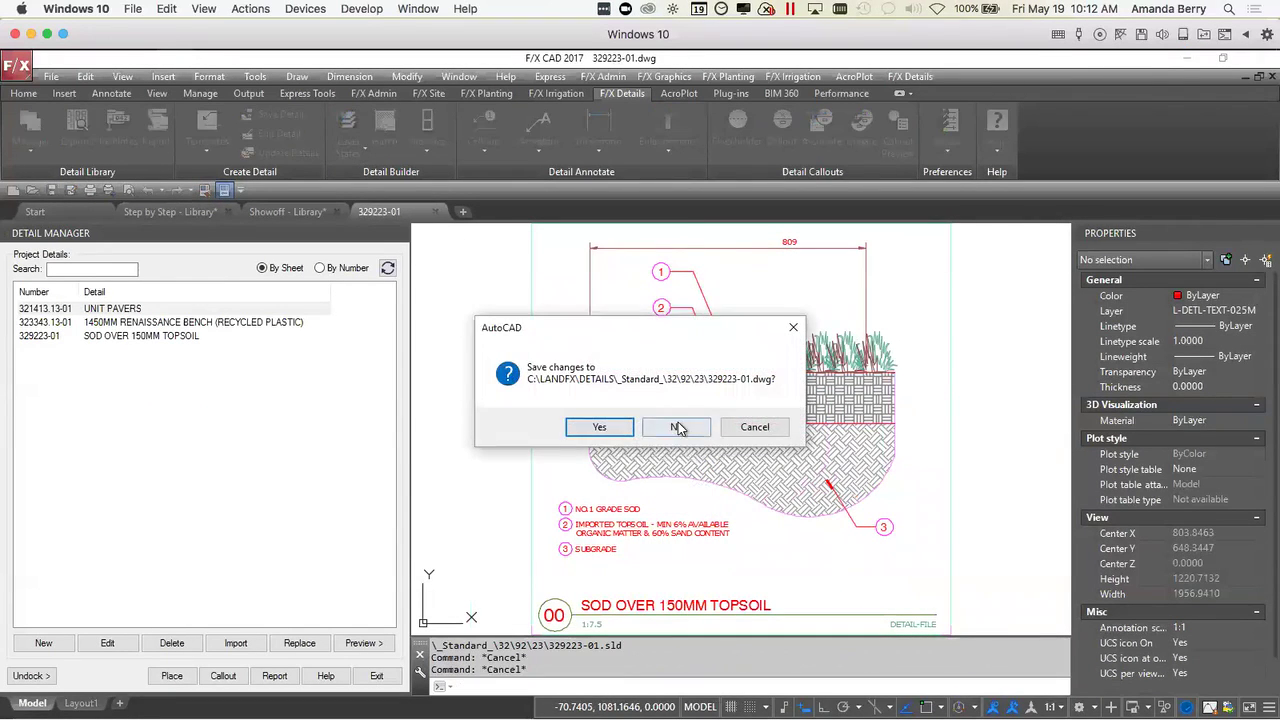
click(678, 427)
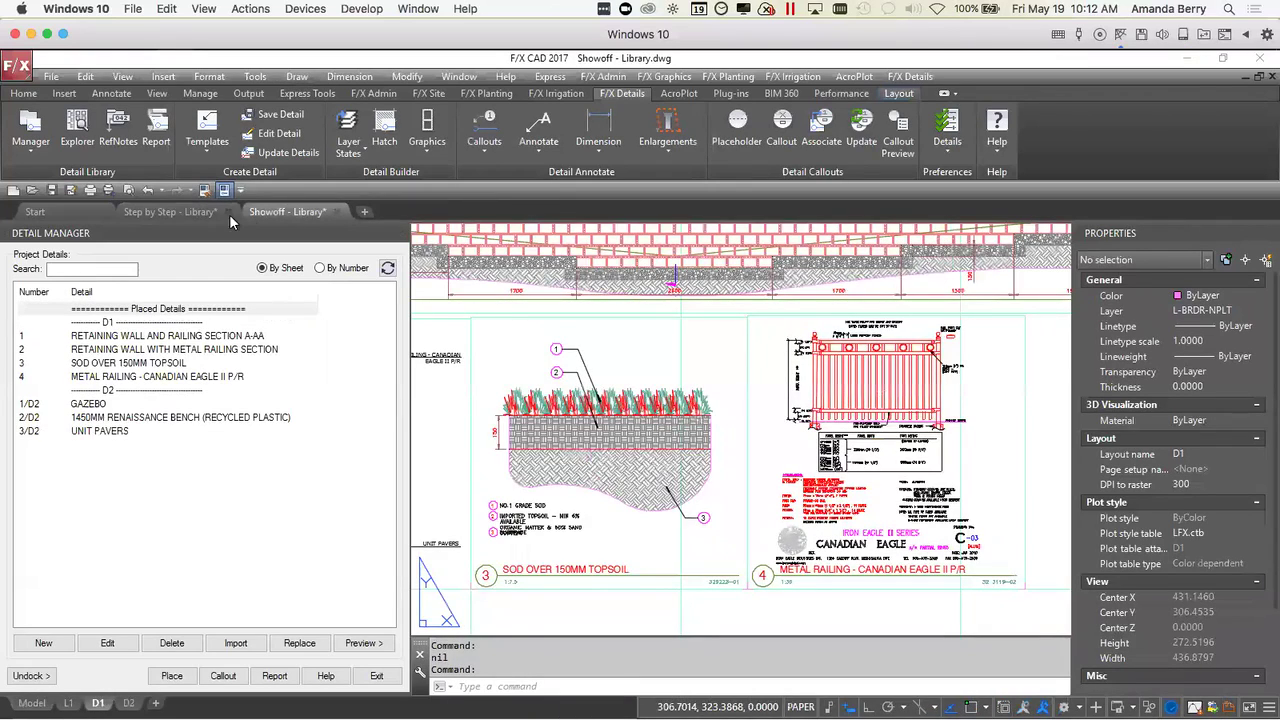
- Update the placed details on D1 so the sod detail shows the 809 dimension
middle_drag(603, 317, 635, 297)
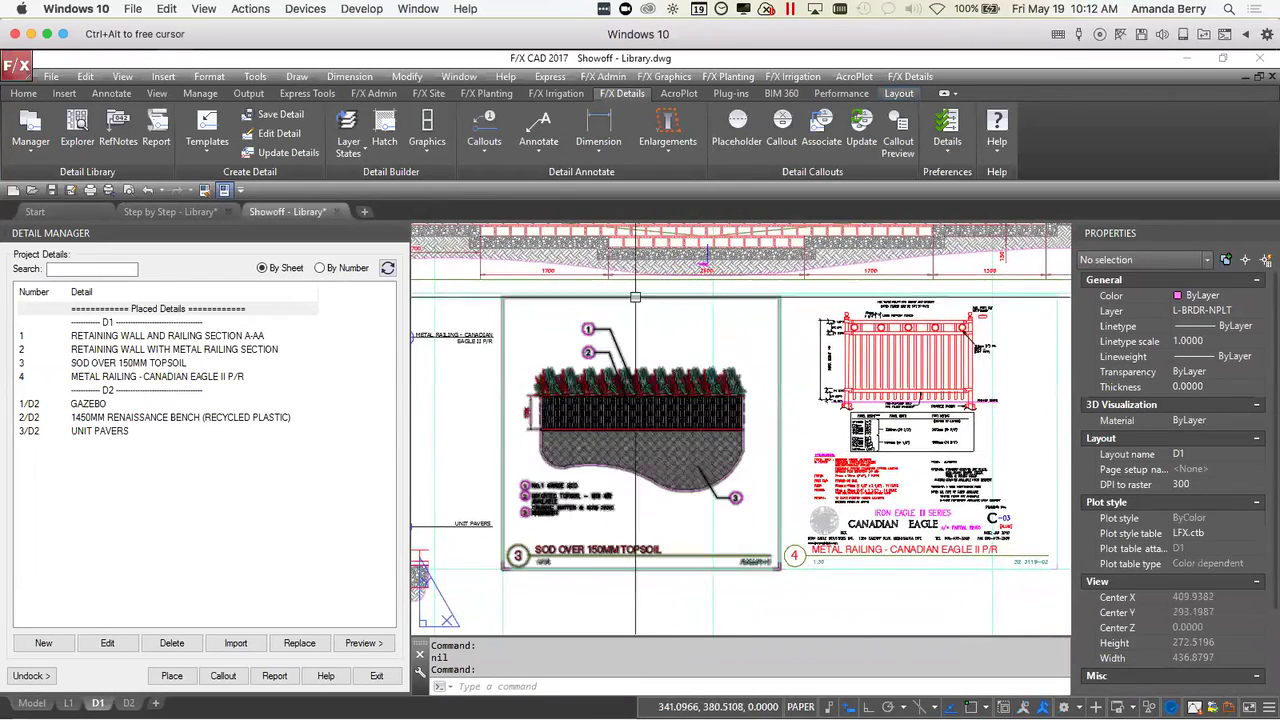
click(268, 158)
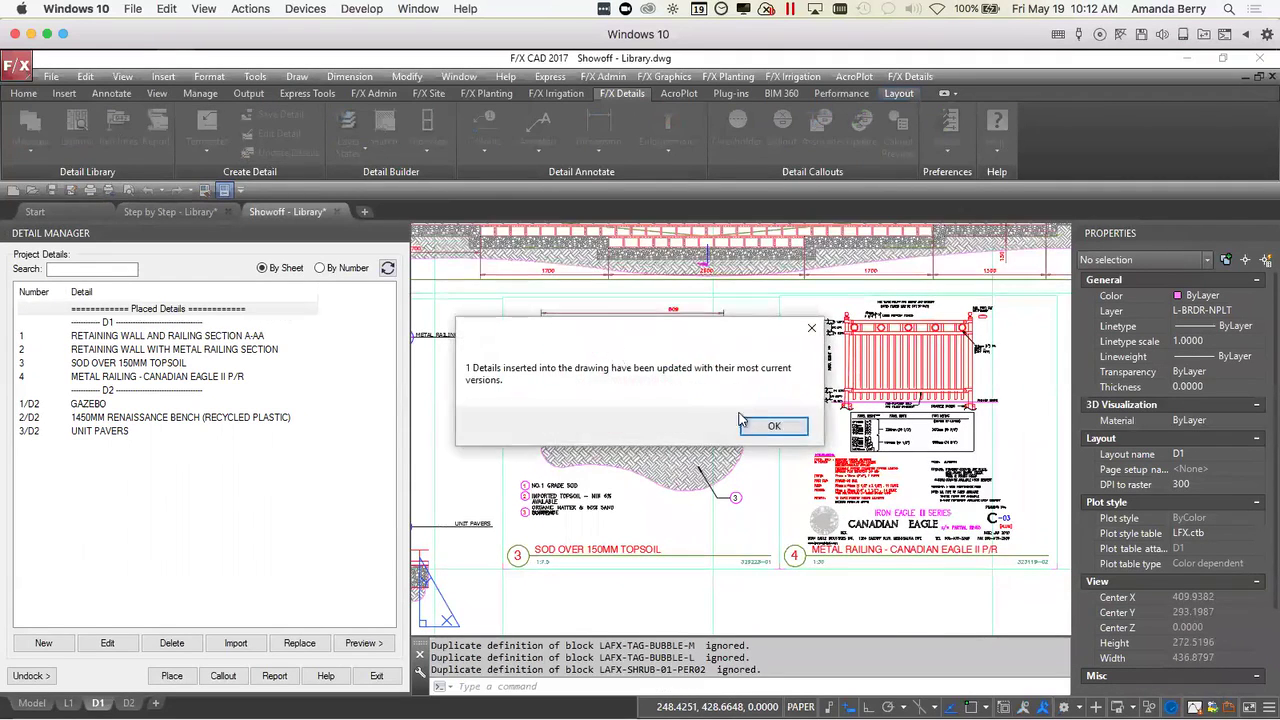
click(758, 424)
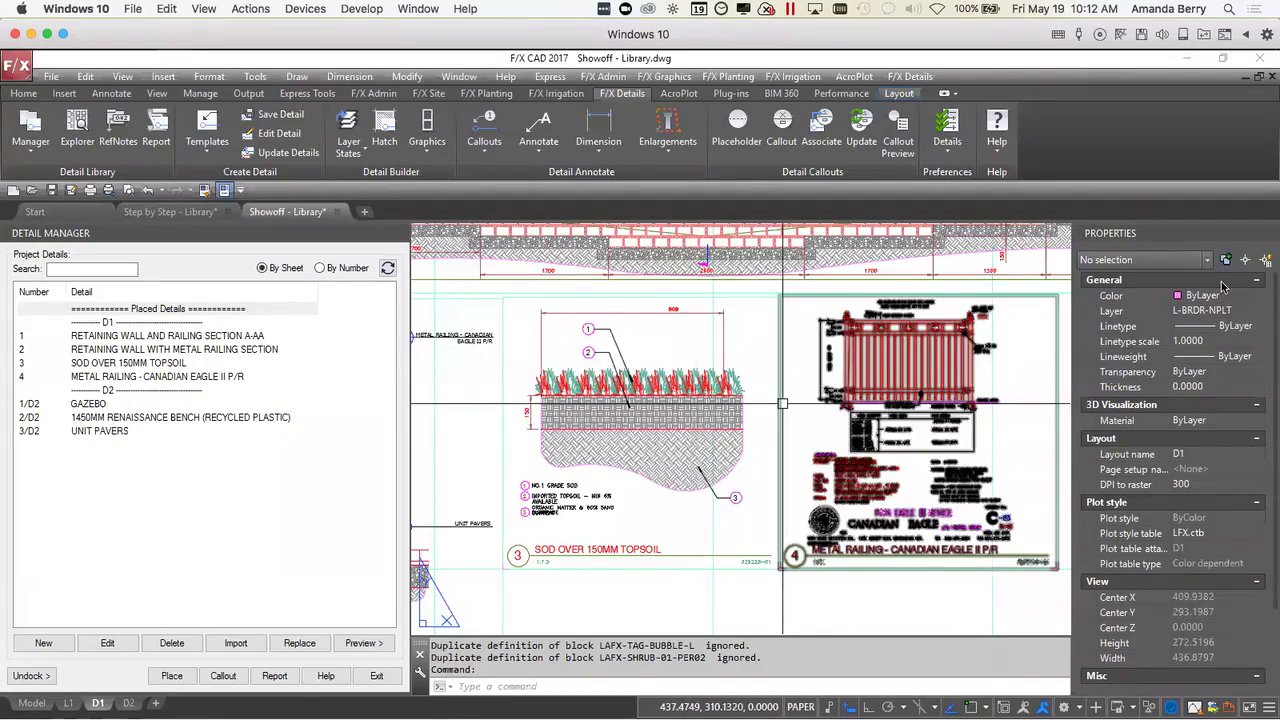
- Leave the full-screen virtual machine and present the webinar slides in Google Slides
key(ctrl+super+f)
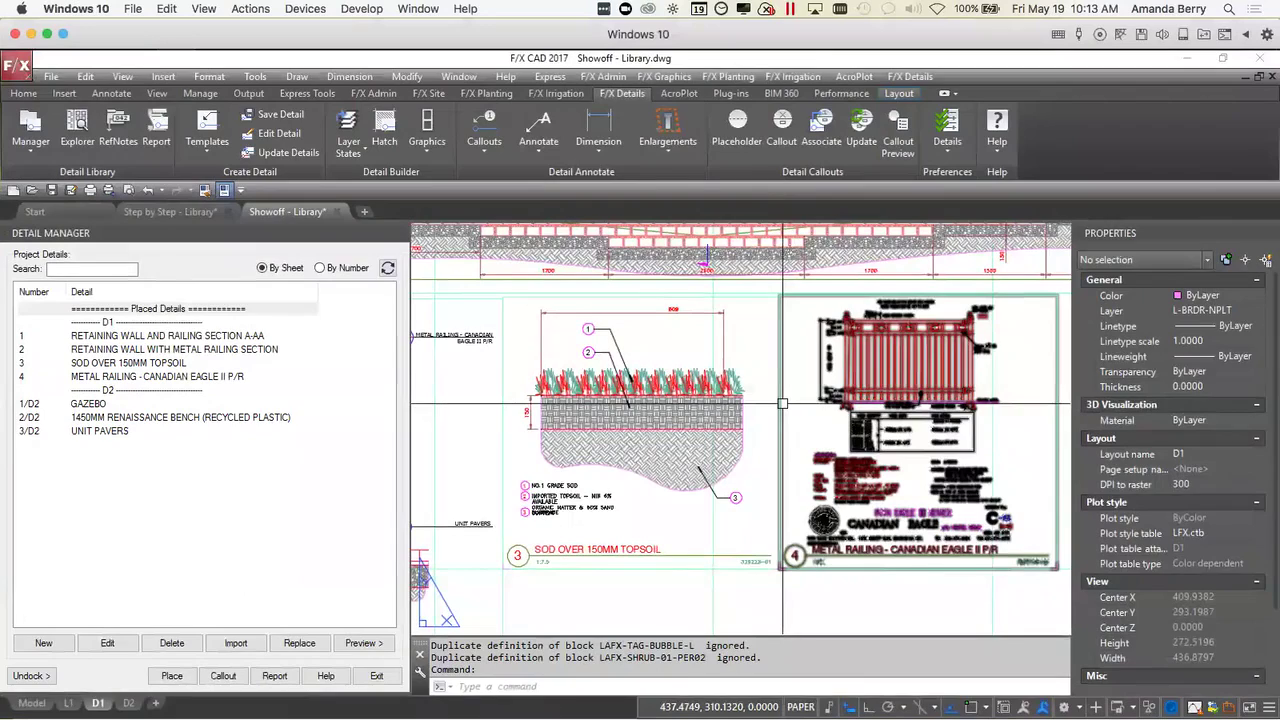
key(super+Tab)
click(783, 181)
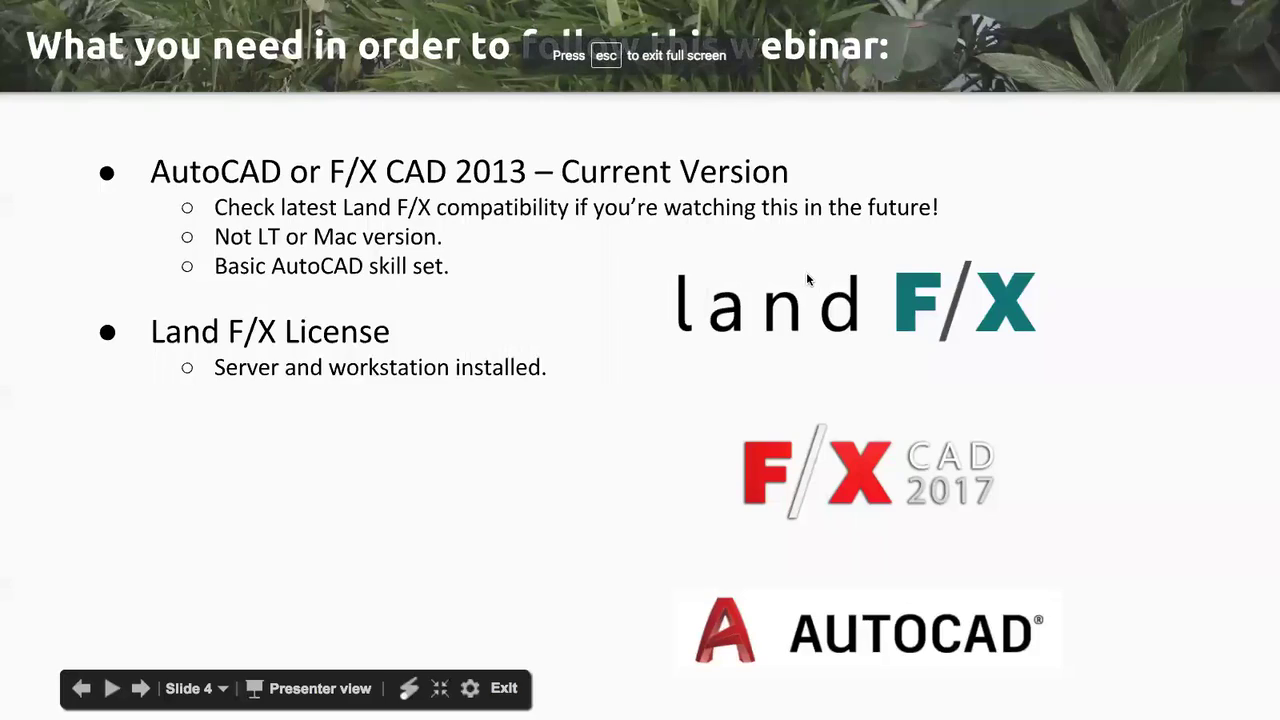
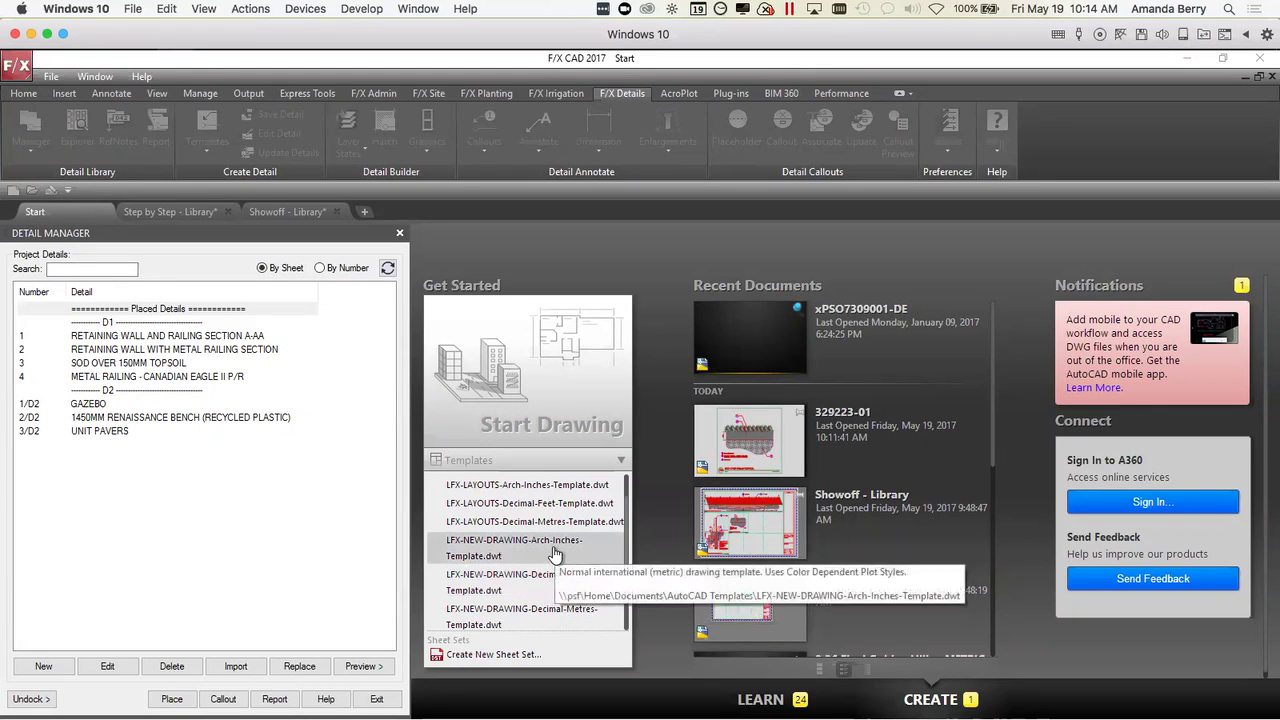
- Create a new drawing from the LFX-NEW-DRAWING-Decimal-Millimetres-Template.dwt template
scroll(575, 548, down, 3)
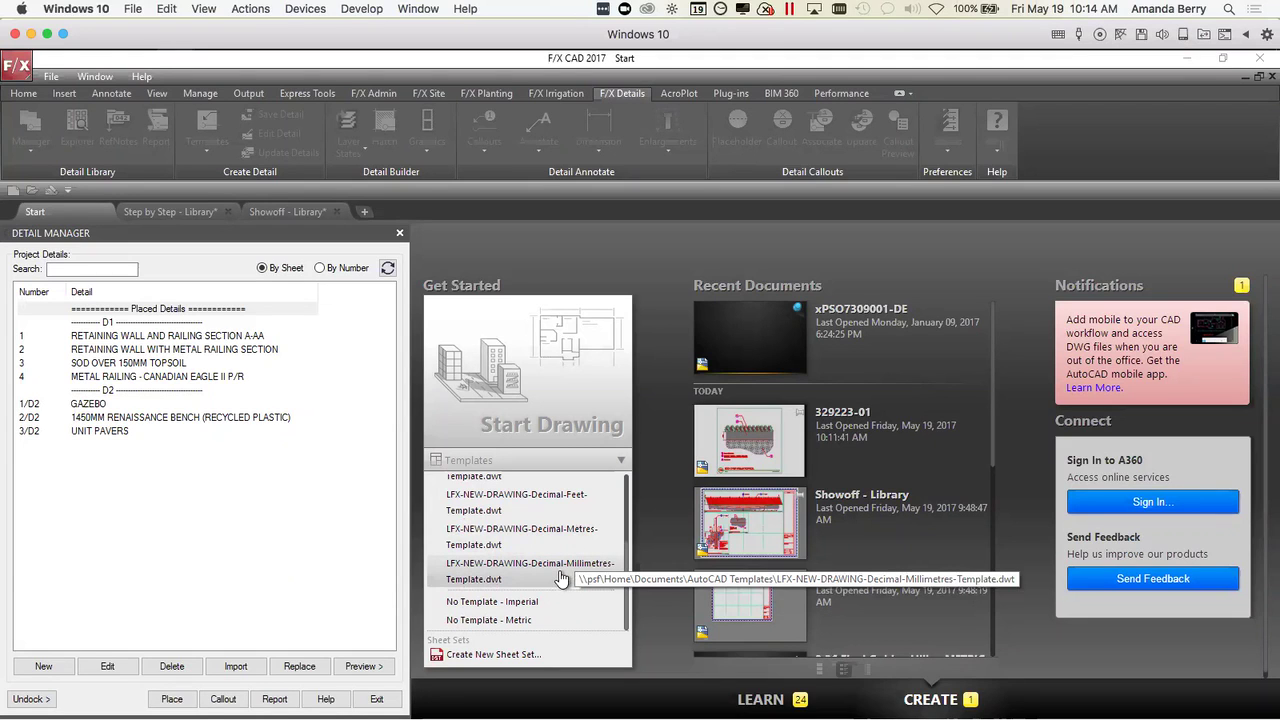
click(561, 579)
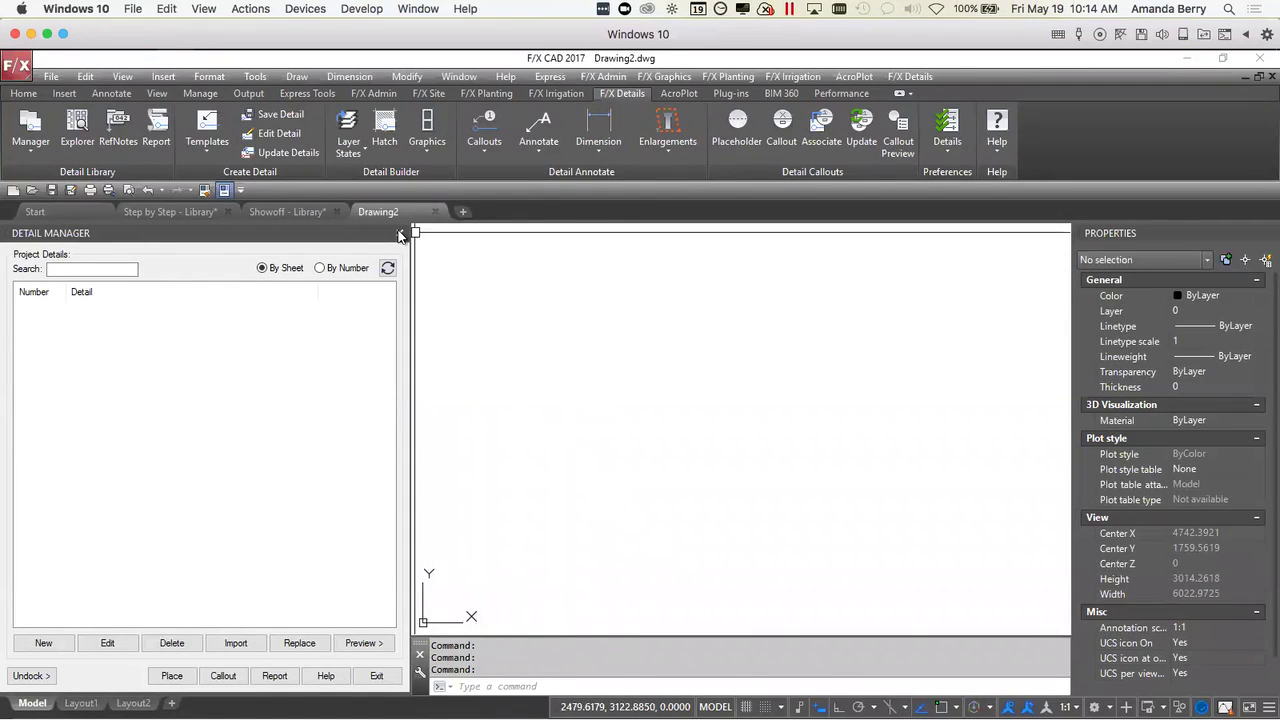
- Close the Detail Manager and review the AMA-PRES-METRIC 184.15 × 180.975 mm detail preferences without changes
click(400, 233)
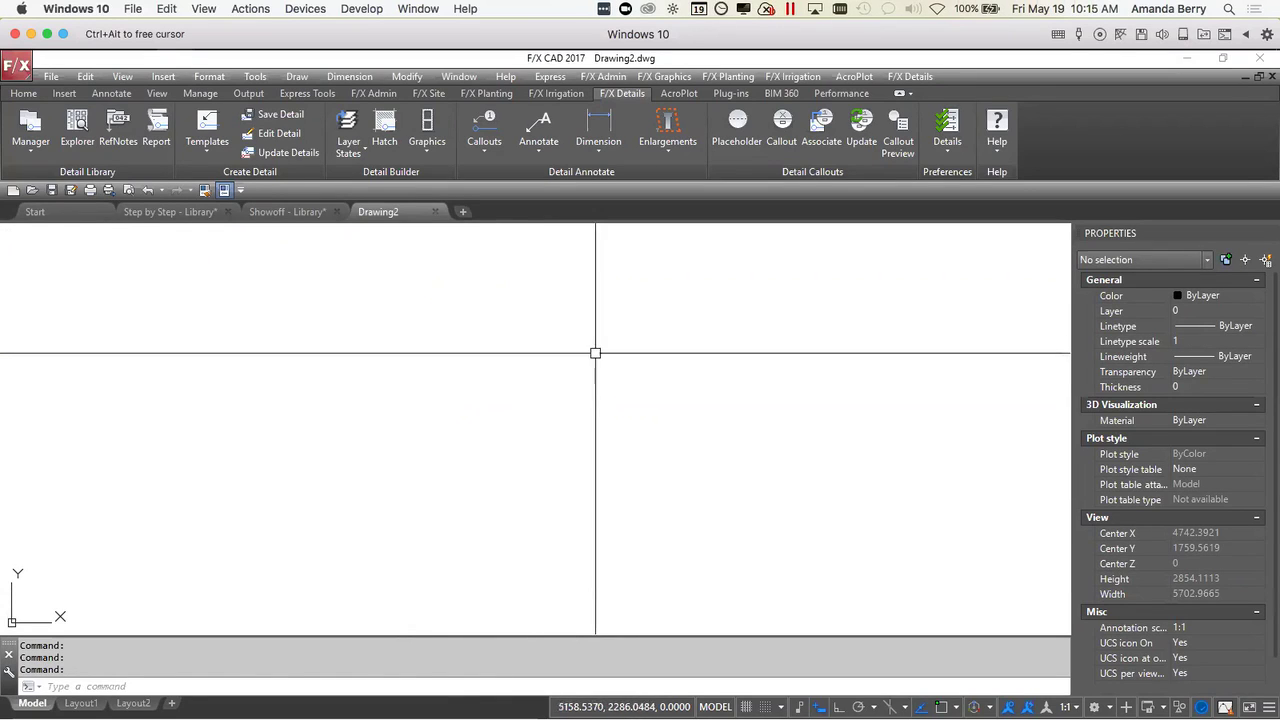
click(948, 120)
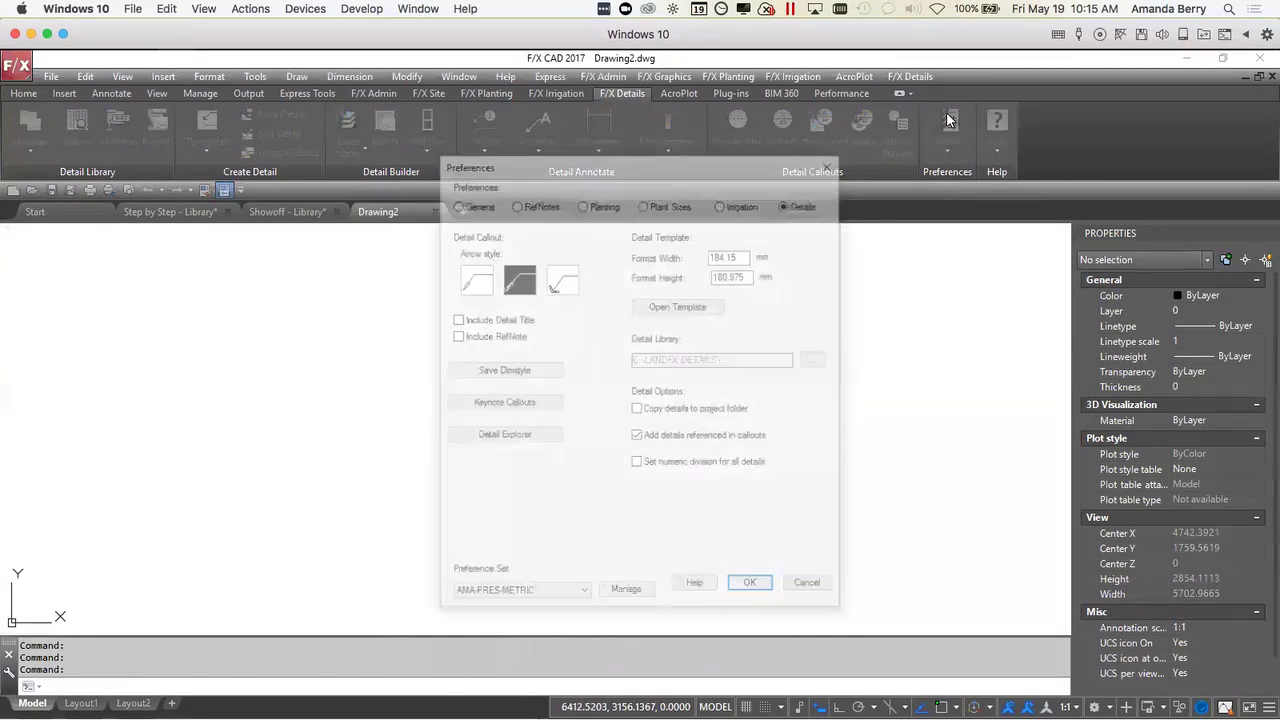
drag(759, 163, 759, 142)
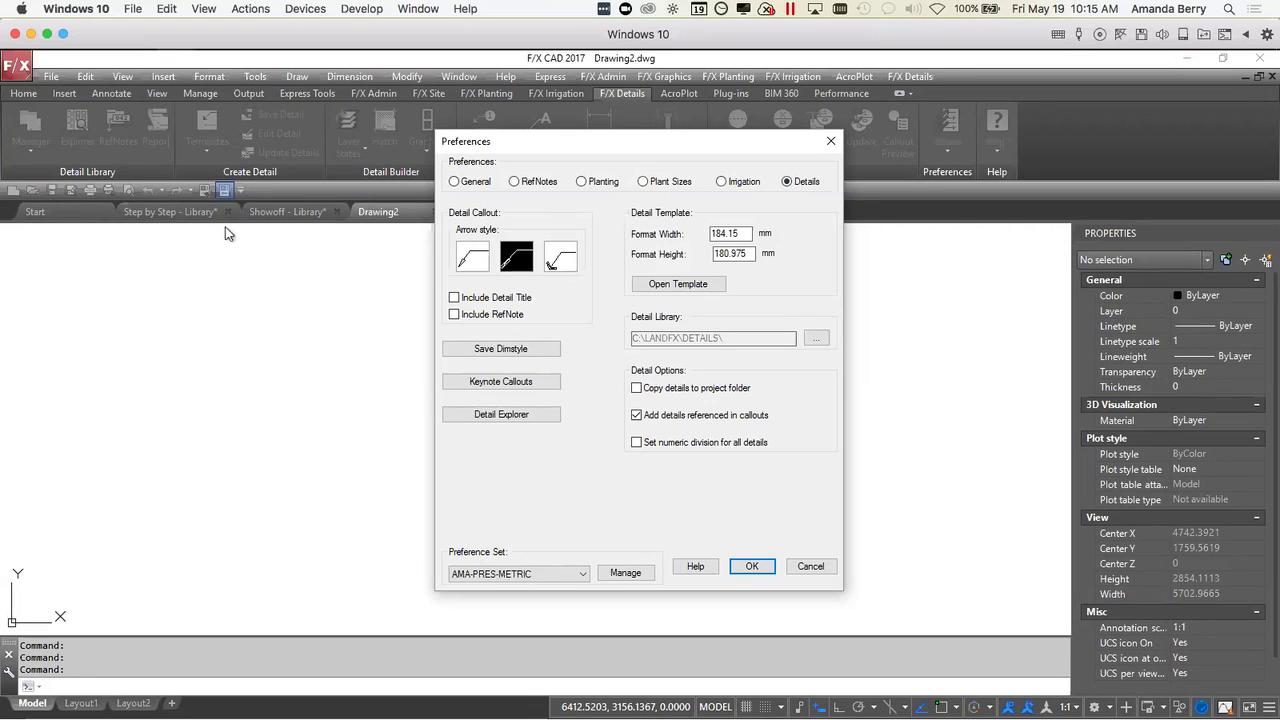
click(830, 141)
- Check the Showoff - Library drawing's Details preferences, then return to the Start page
click(280, 213)
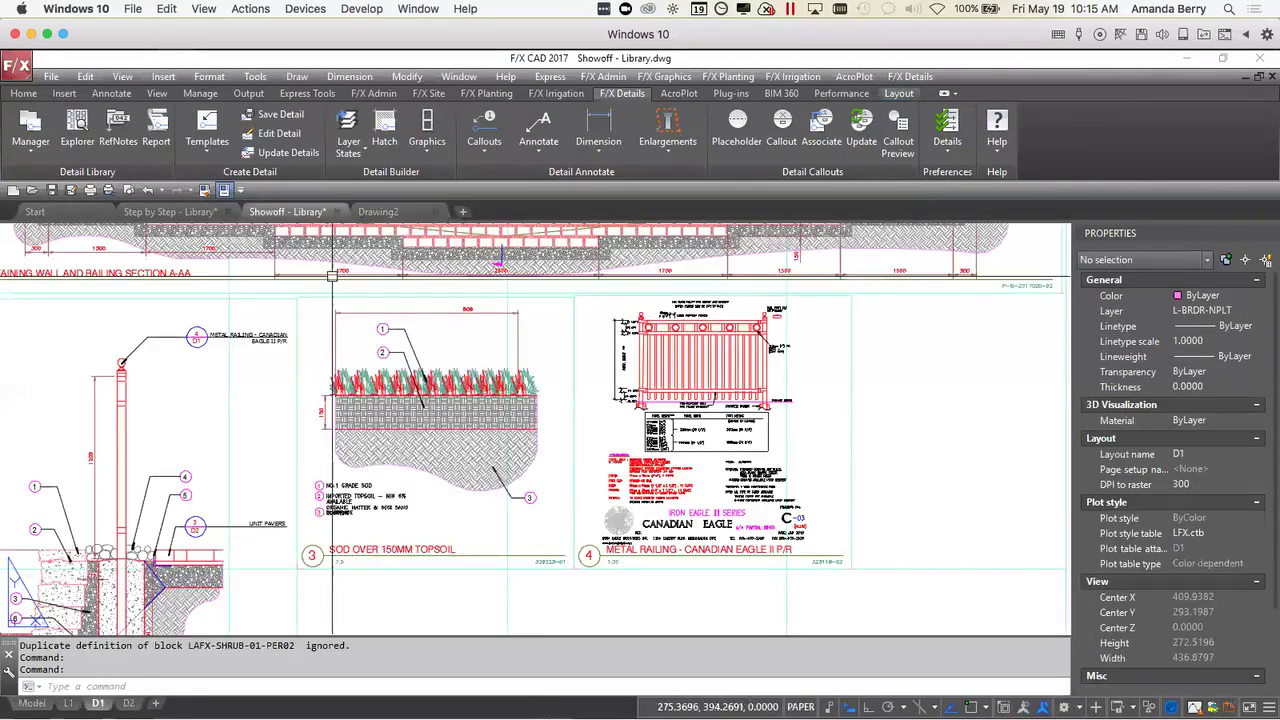
scroll(408, 490, down, 3)
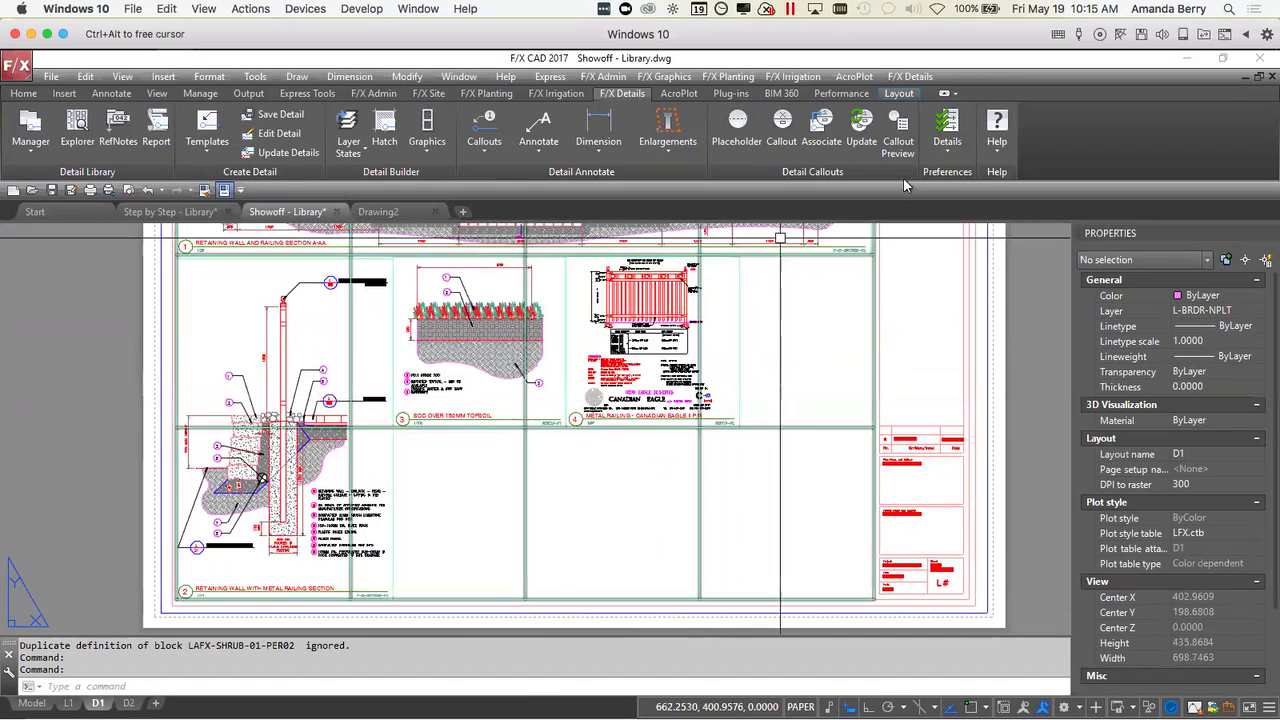
click(948, 126)
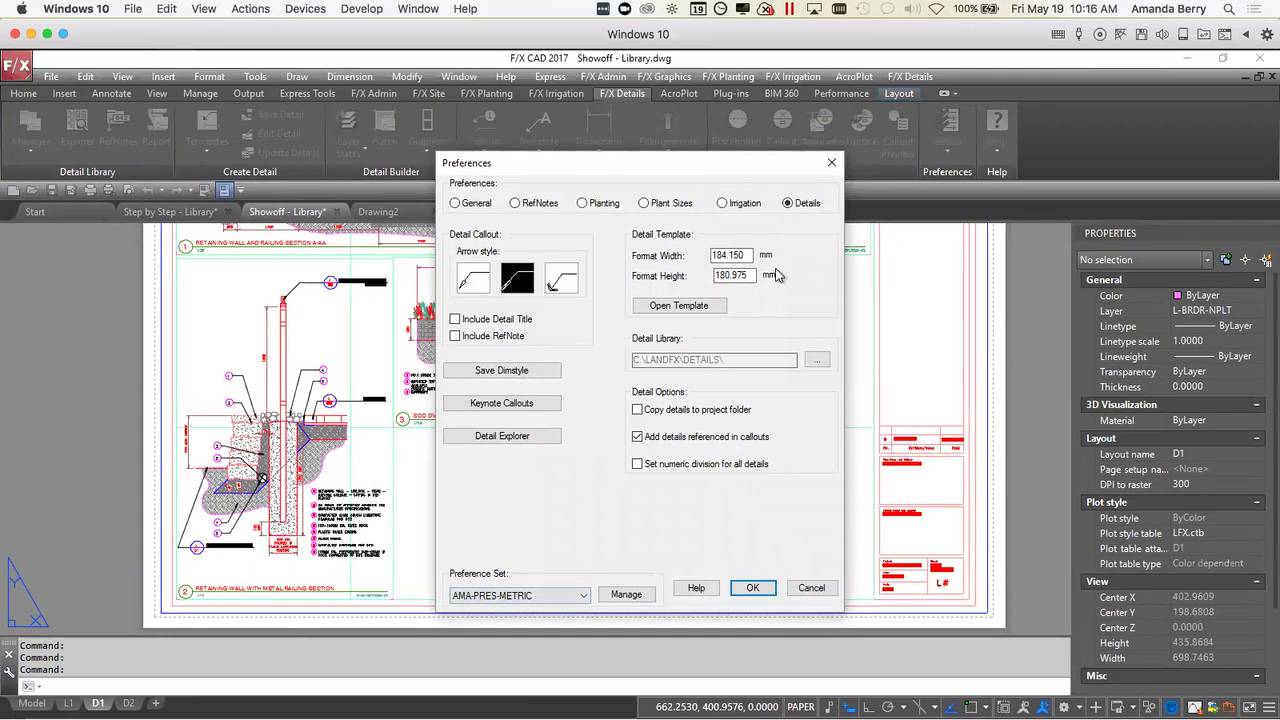
click(832, 164)
click(77, 212)
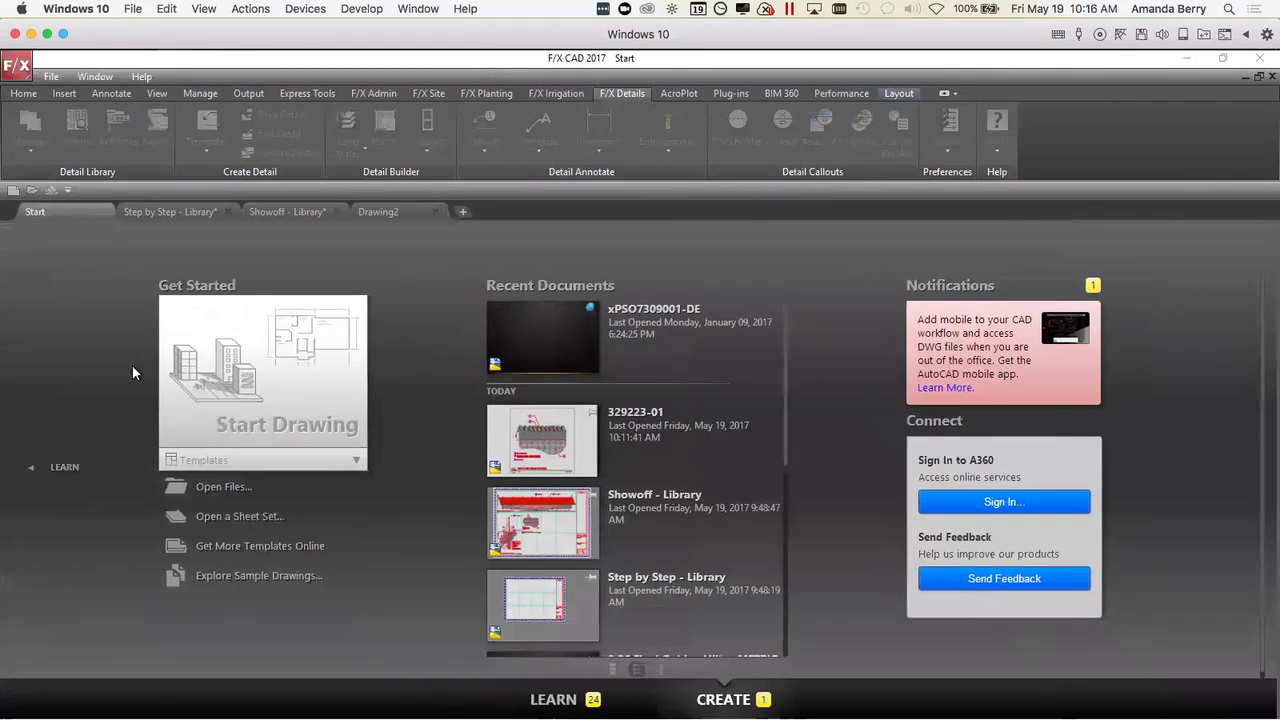
- Create Drawing3 from the Arch-Inches template and accept its 7.25 × 7.125 in detail format
click(277, 466)
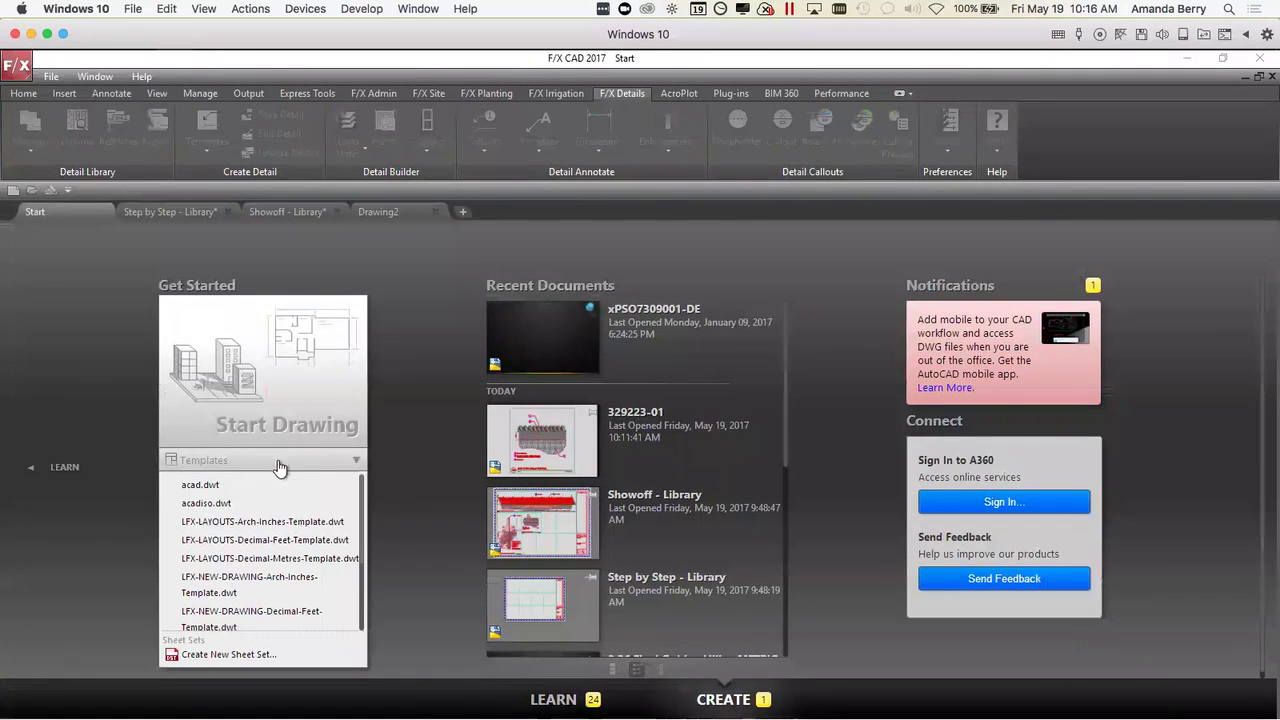
click(314, 580)
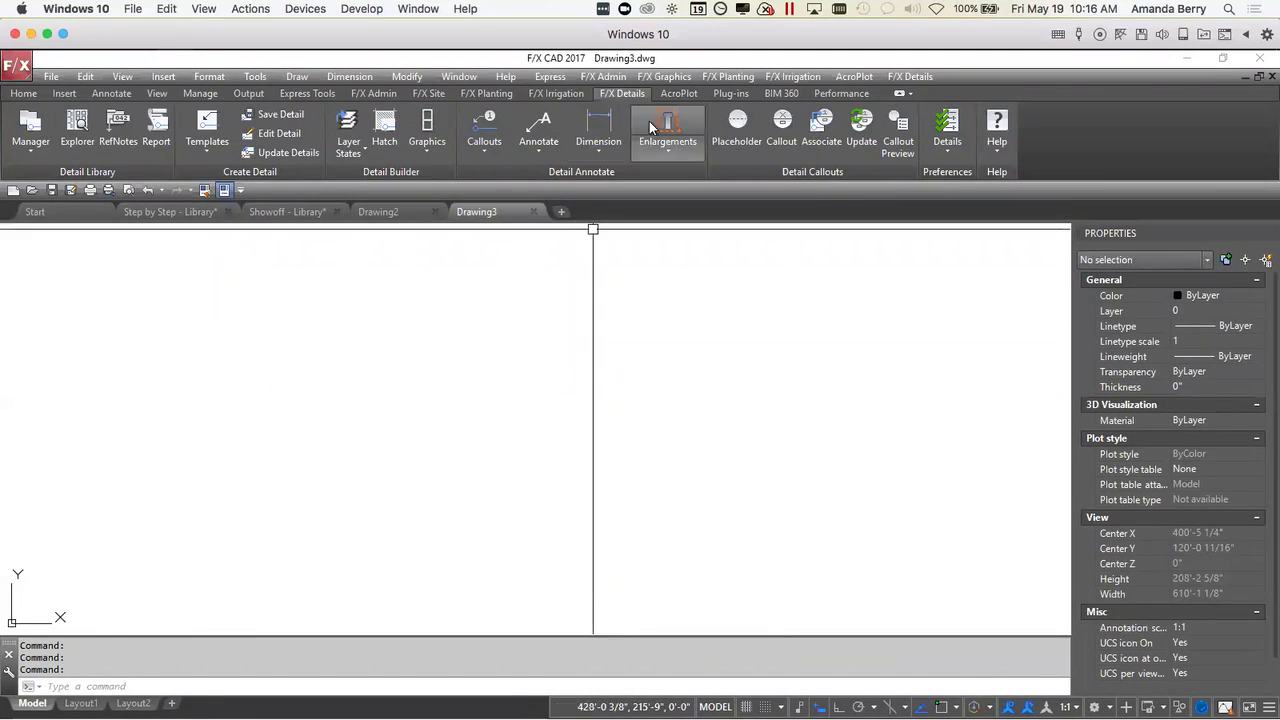
click(947, 128)
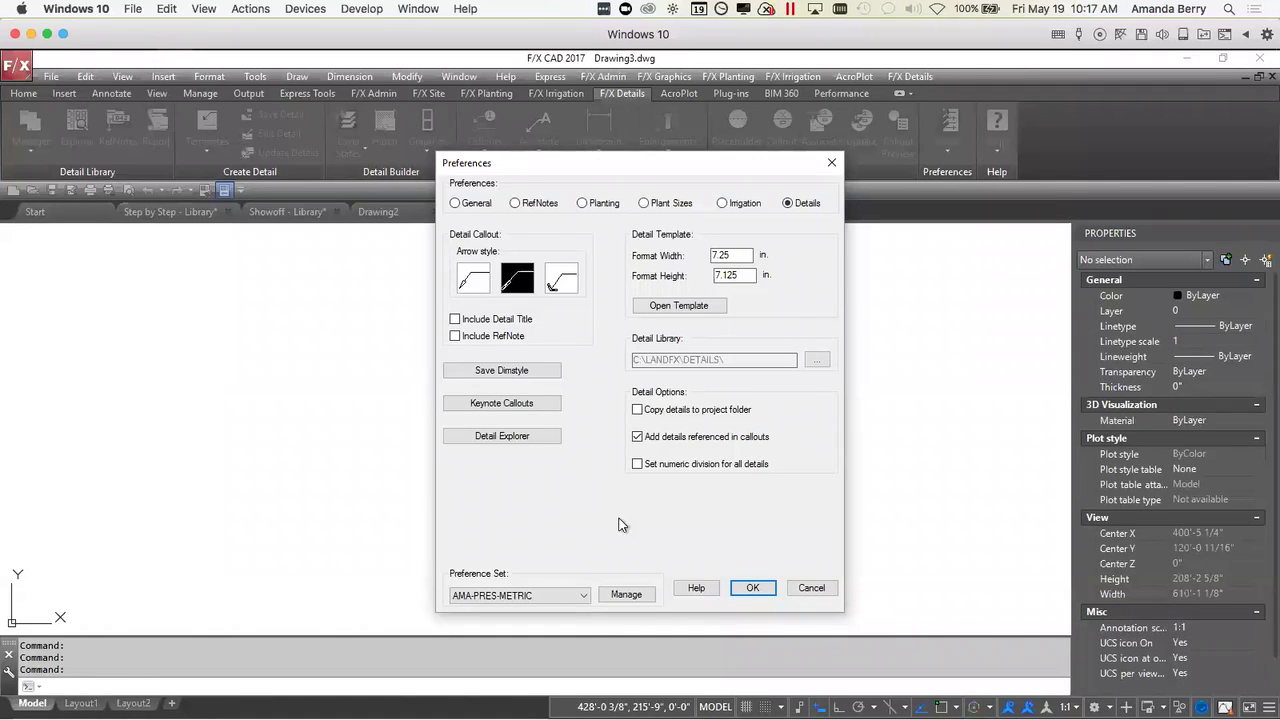
click(760, 590)
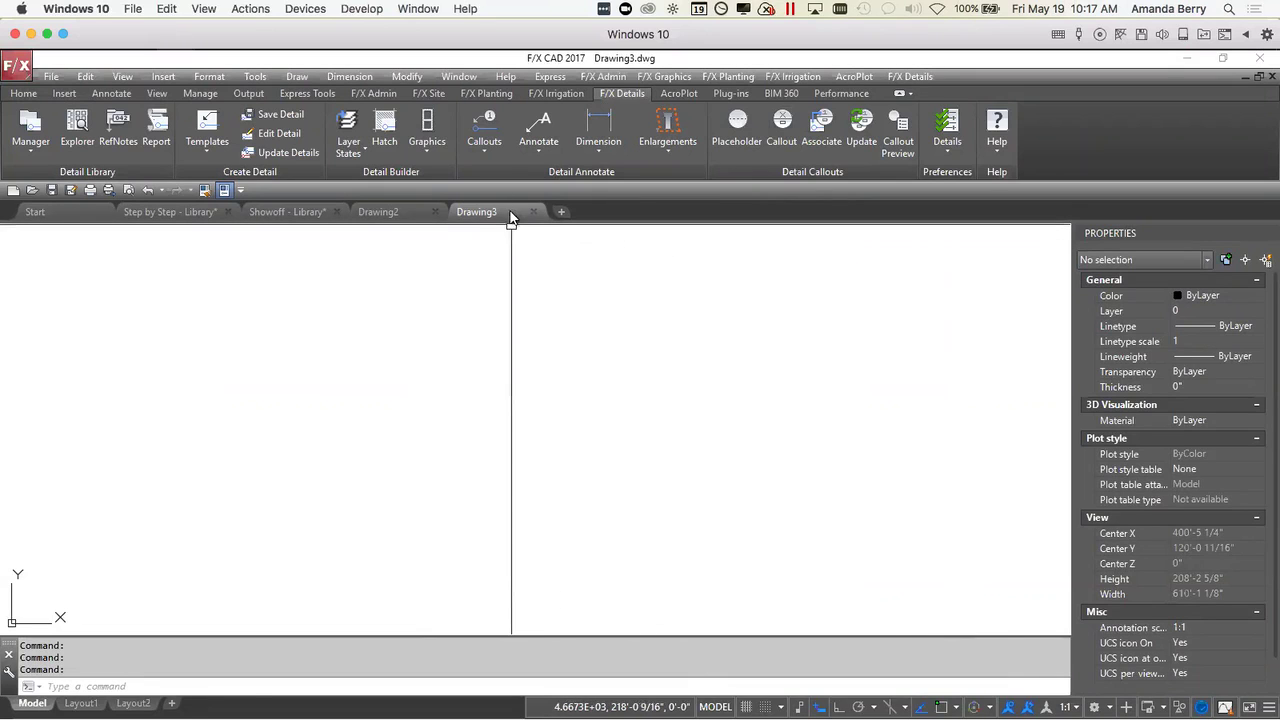
- Save Drawing2 to the Desktop under the file name mm.dwg
click(415, 214)
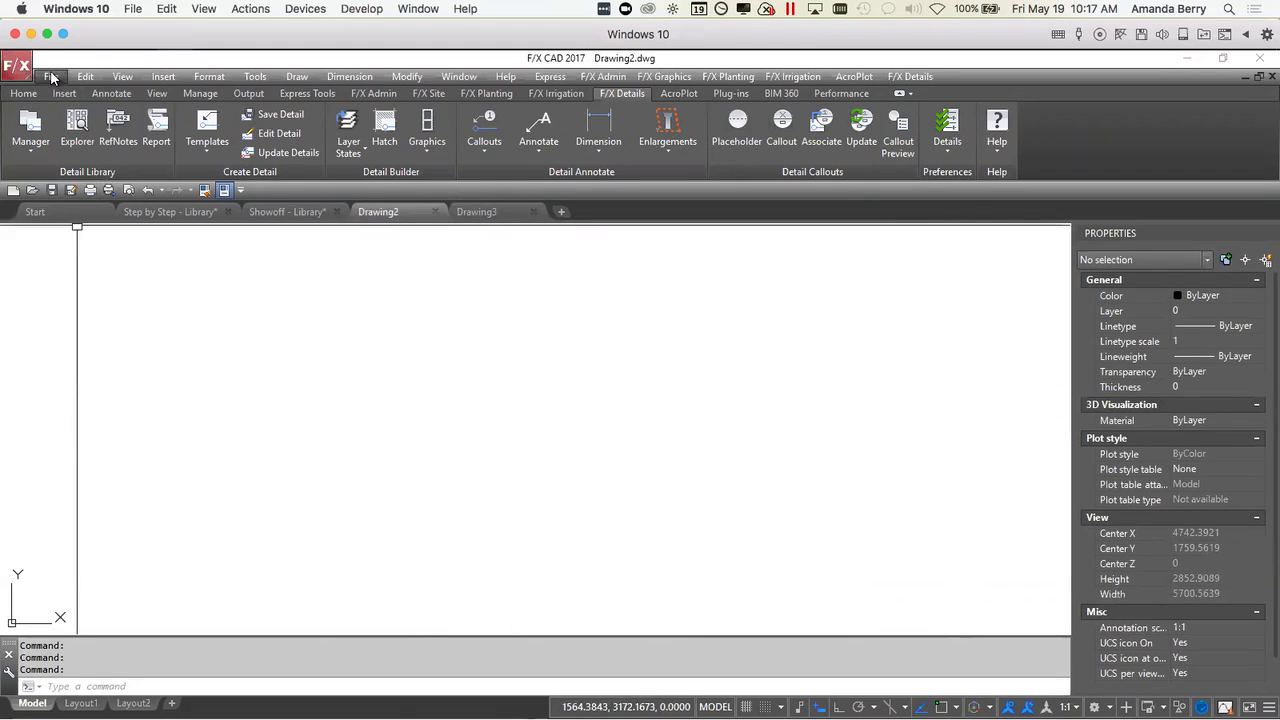
click(53, 190)
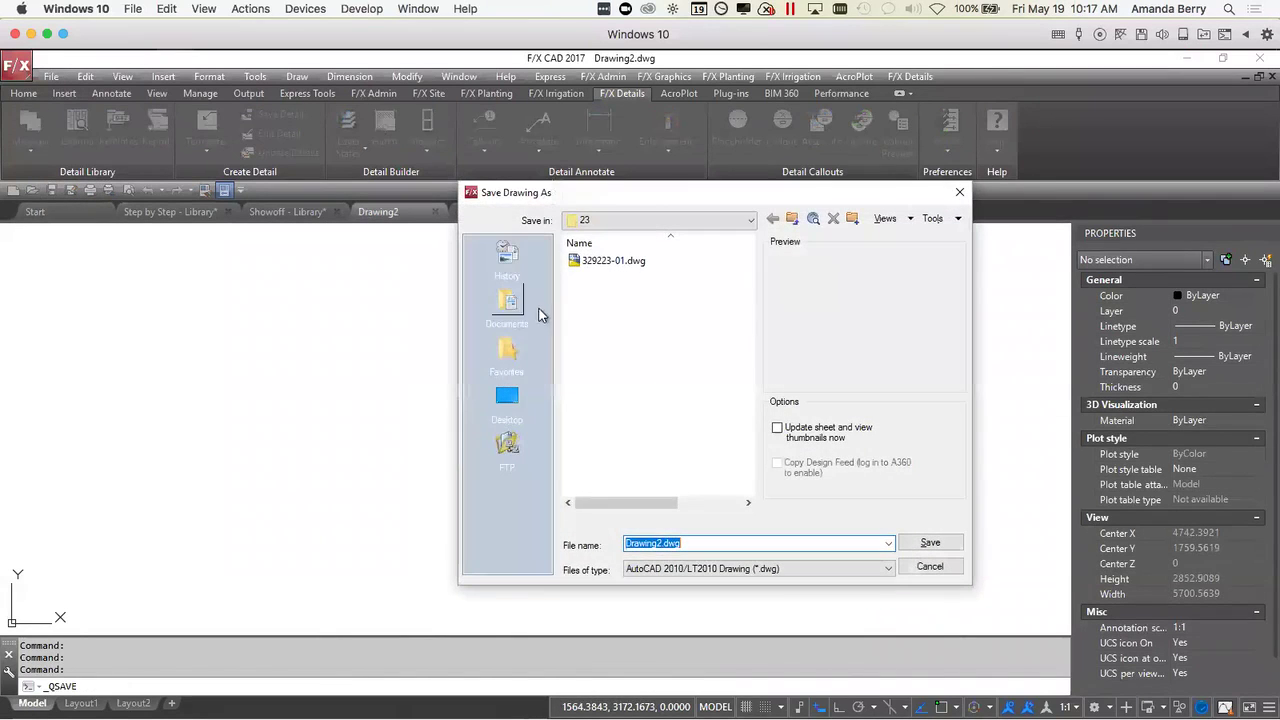
click(506, 400)
click(690, 542)
double_click(690, 542)
text(mm)
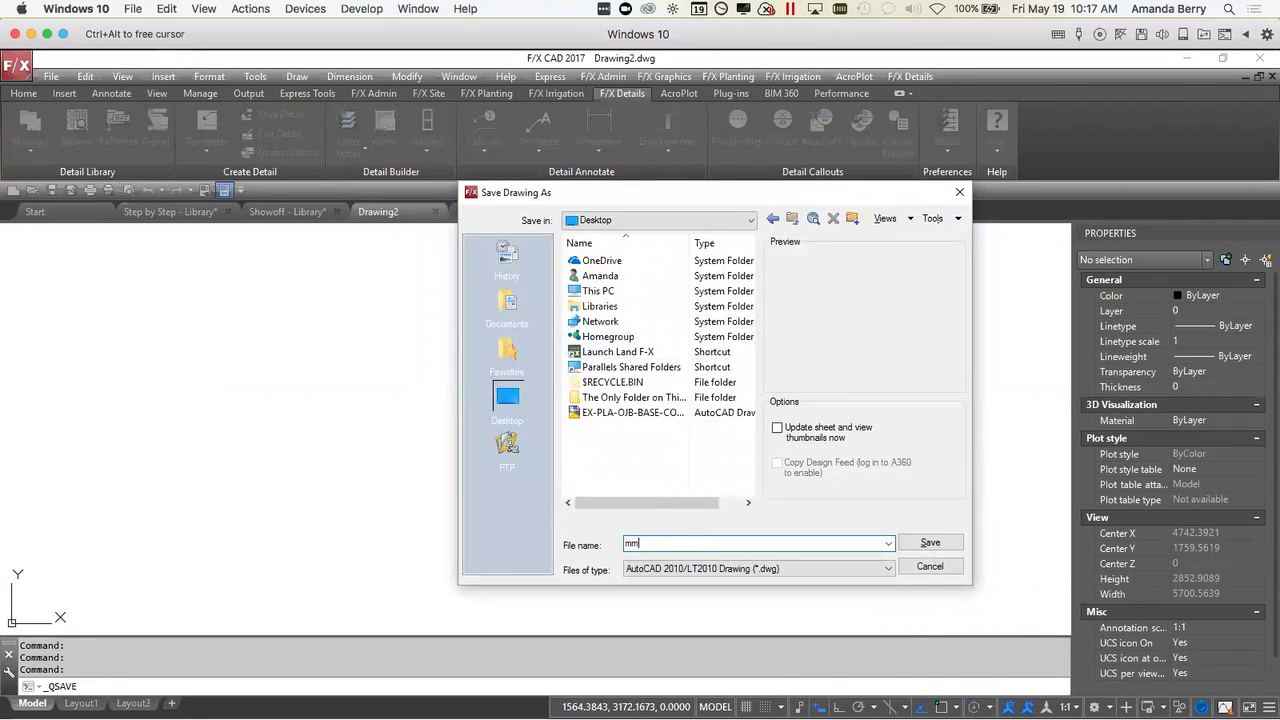
click(930, 543)
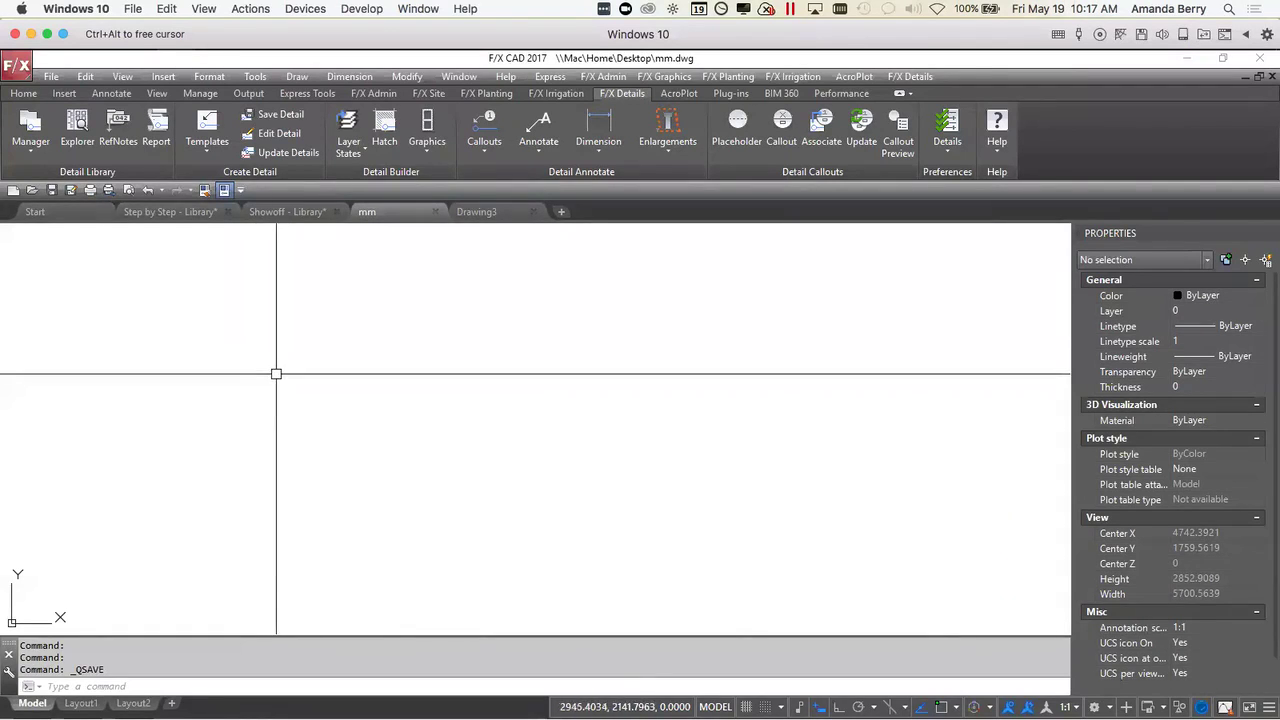
- Open the Layer Properties Manager with LA and narrow its palette
text(LA)
key(Return)
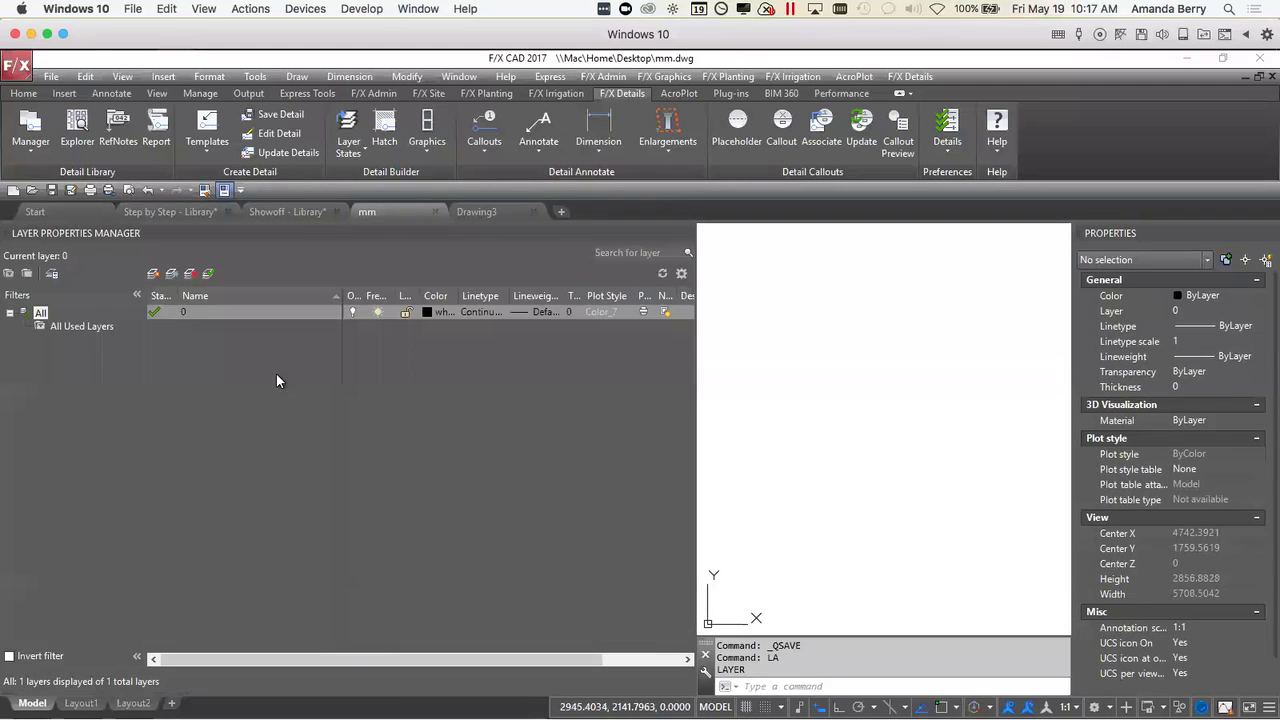
drag(697, 360, 425, 357)
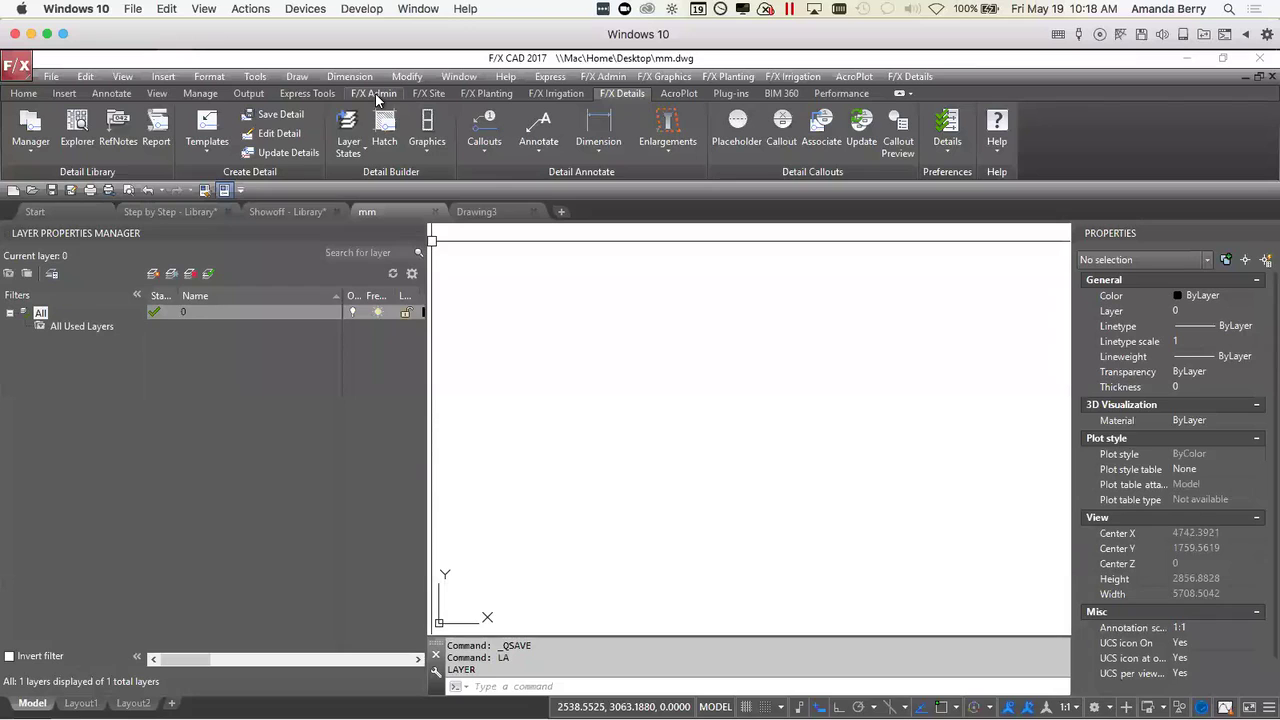
- Load the LANDSCAPE_ARCHITECTURE layer state into mm.dwg
click(353, 150)
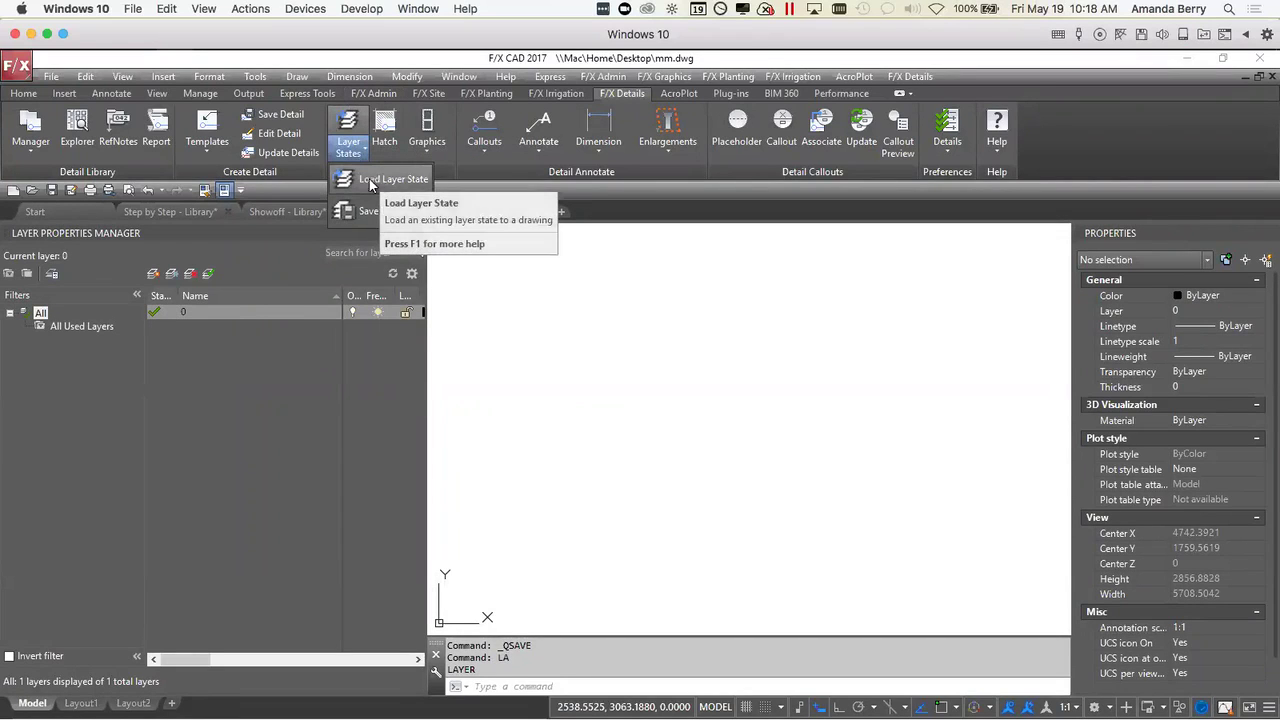
click(385, 179)
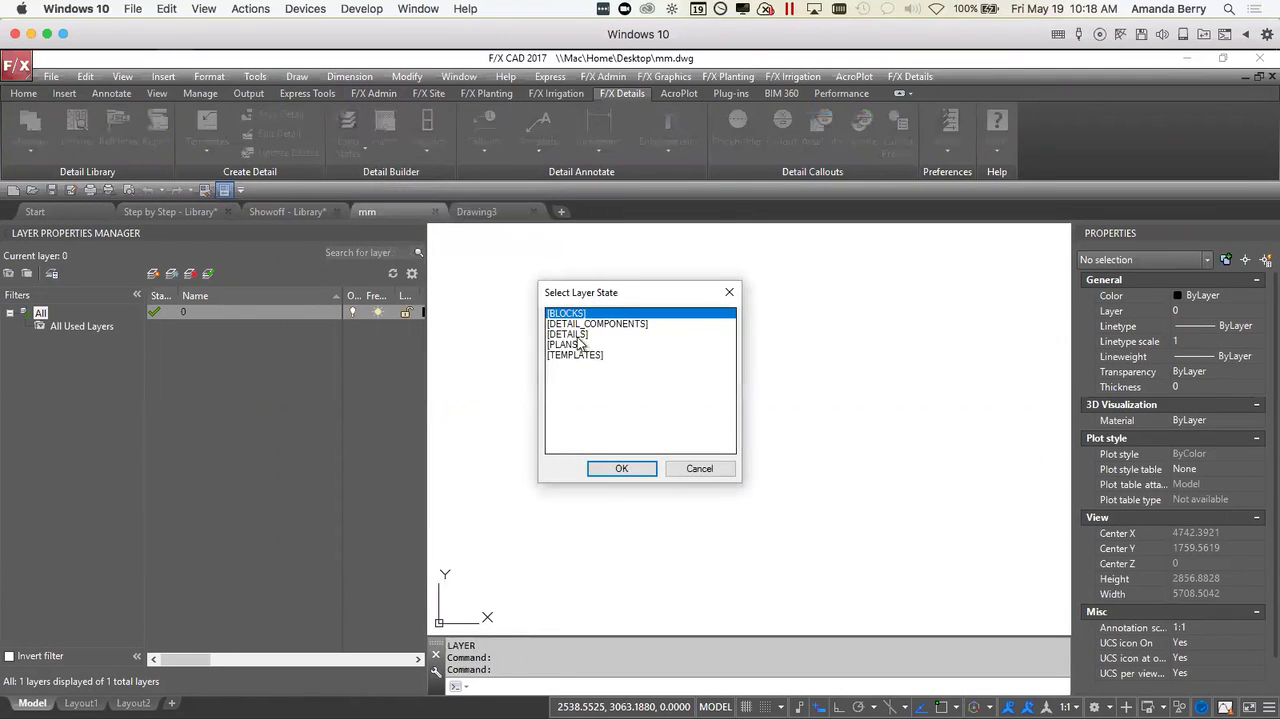
click(579, 344)
click(611, 469)
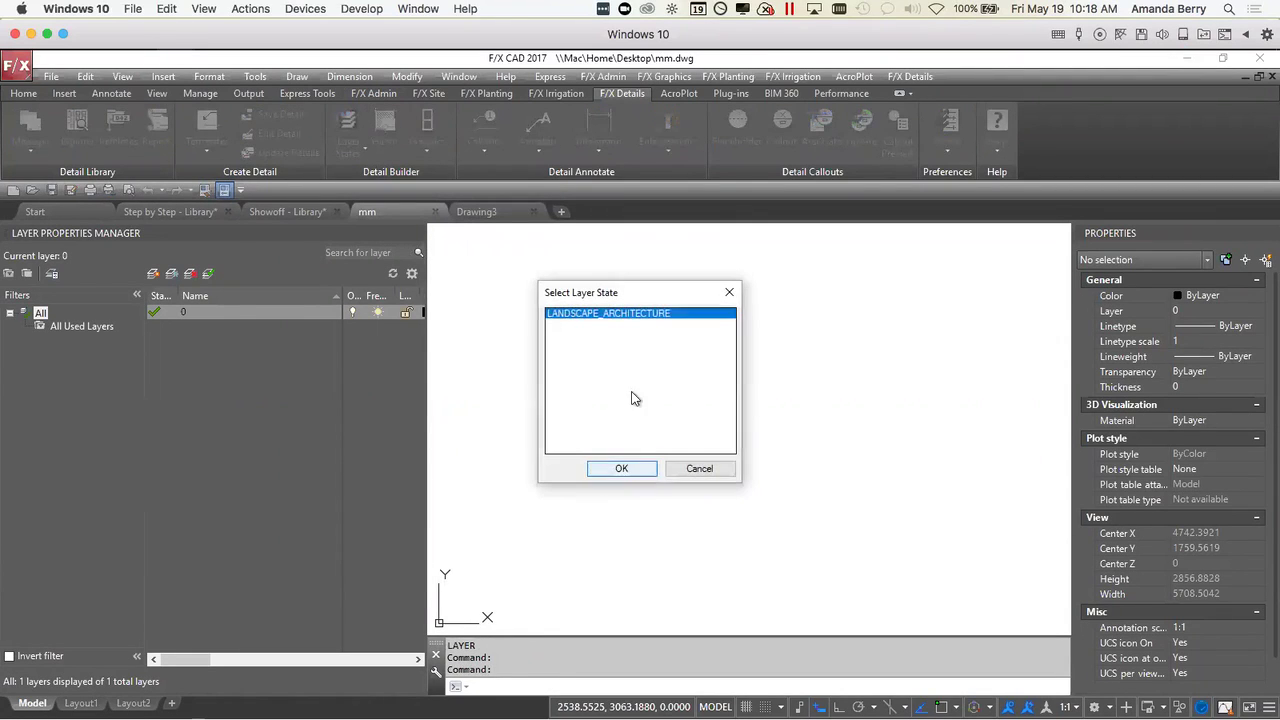
click(629, 468)
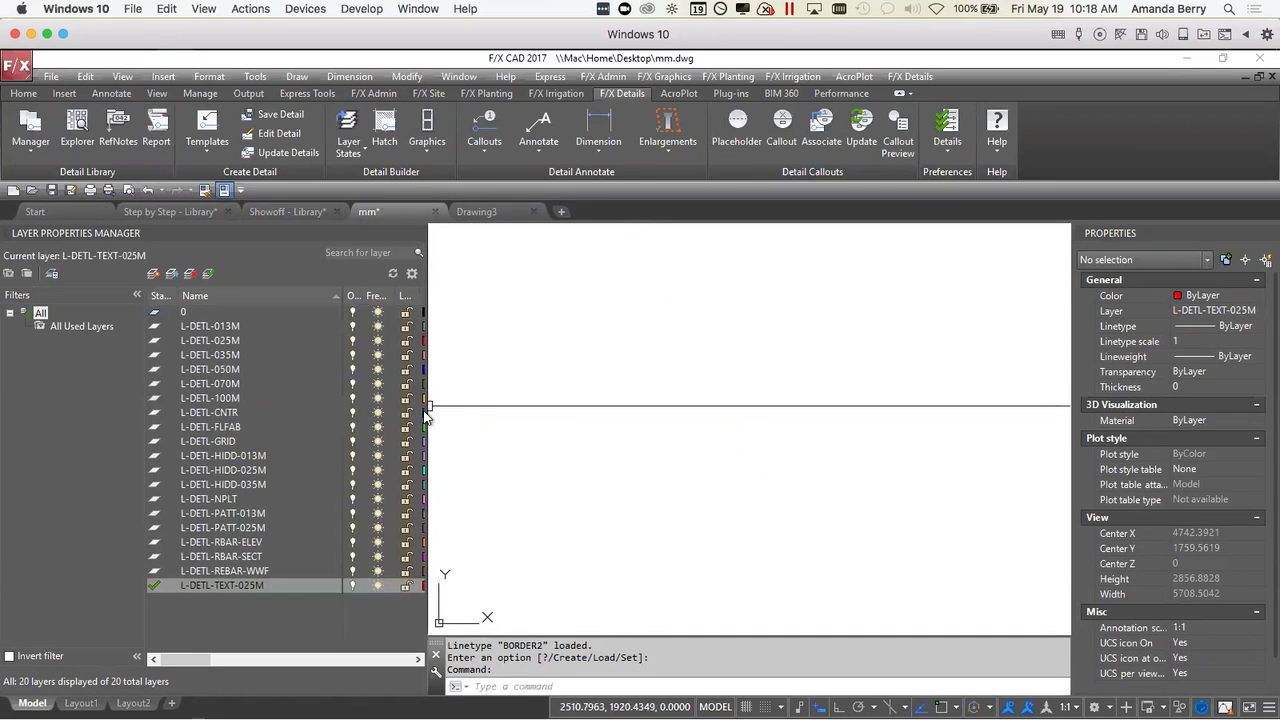
- Make L-DETL-025M the current layer after checking the layer colours and linetypes
drag(427, 408, 562, 392)
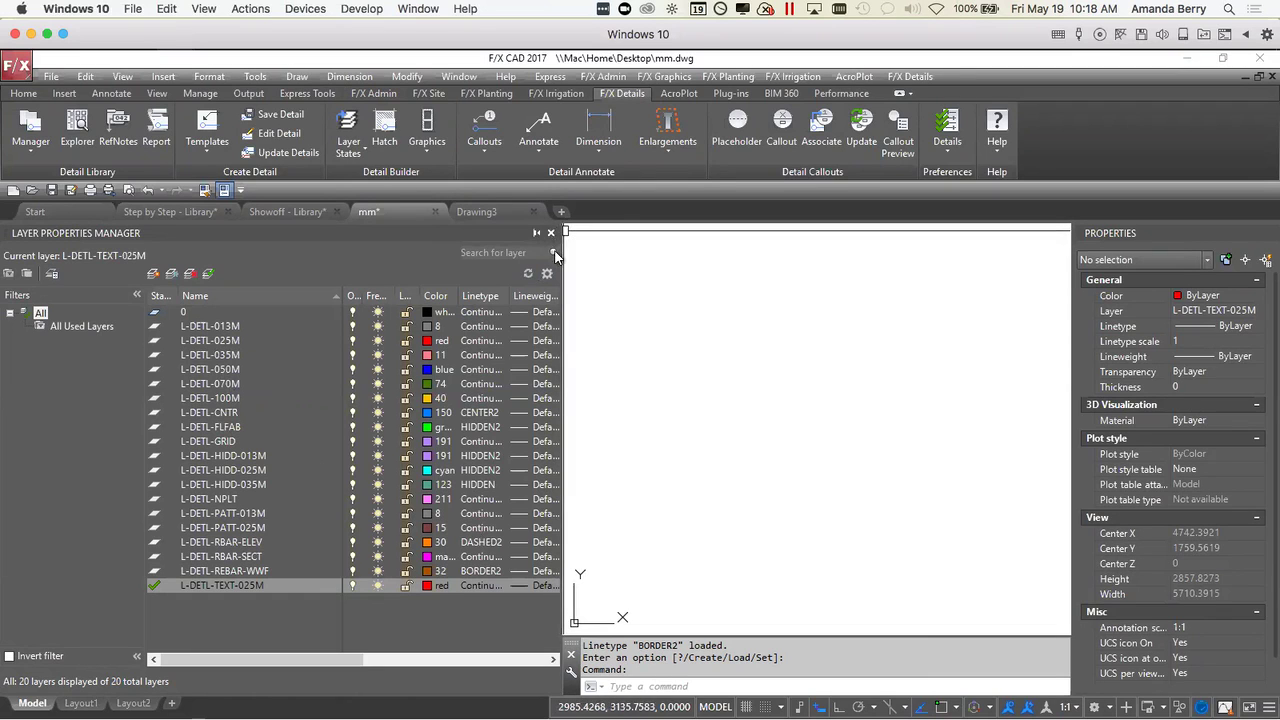
drag(560, 255, 410, 249)
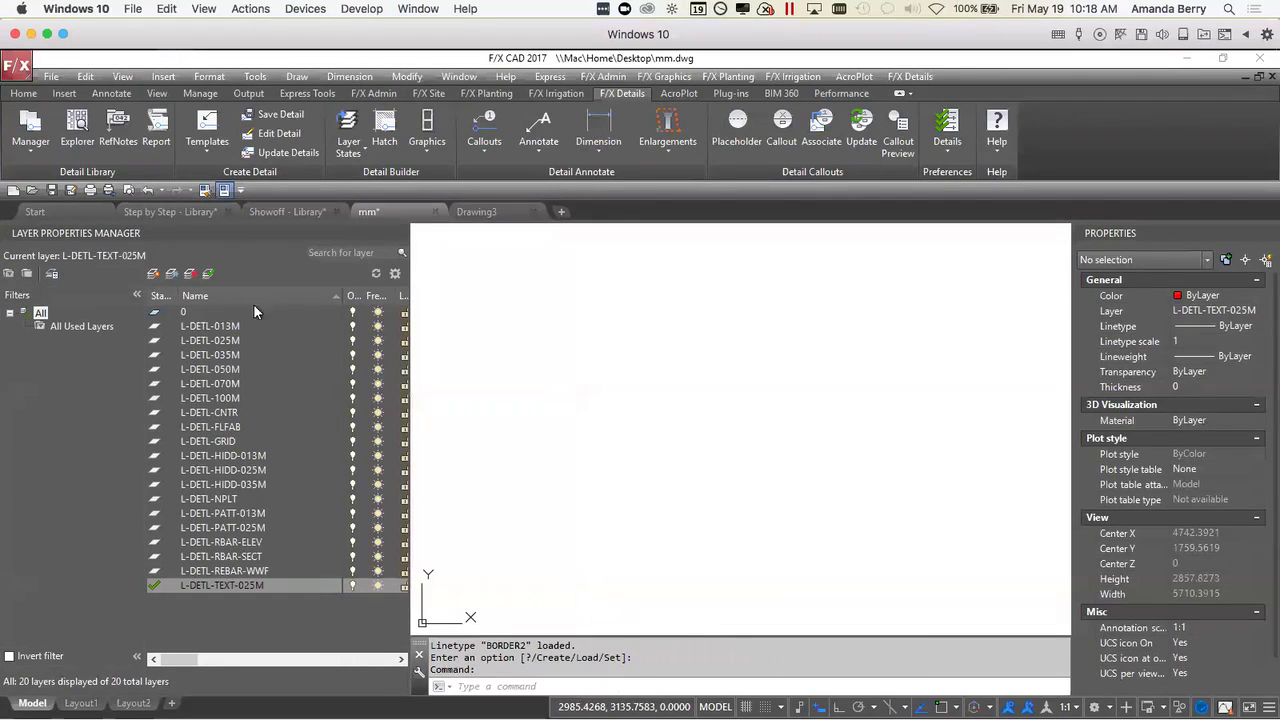
double_click(155, 340)
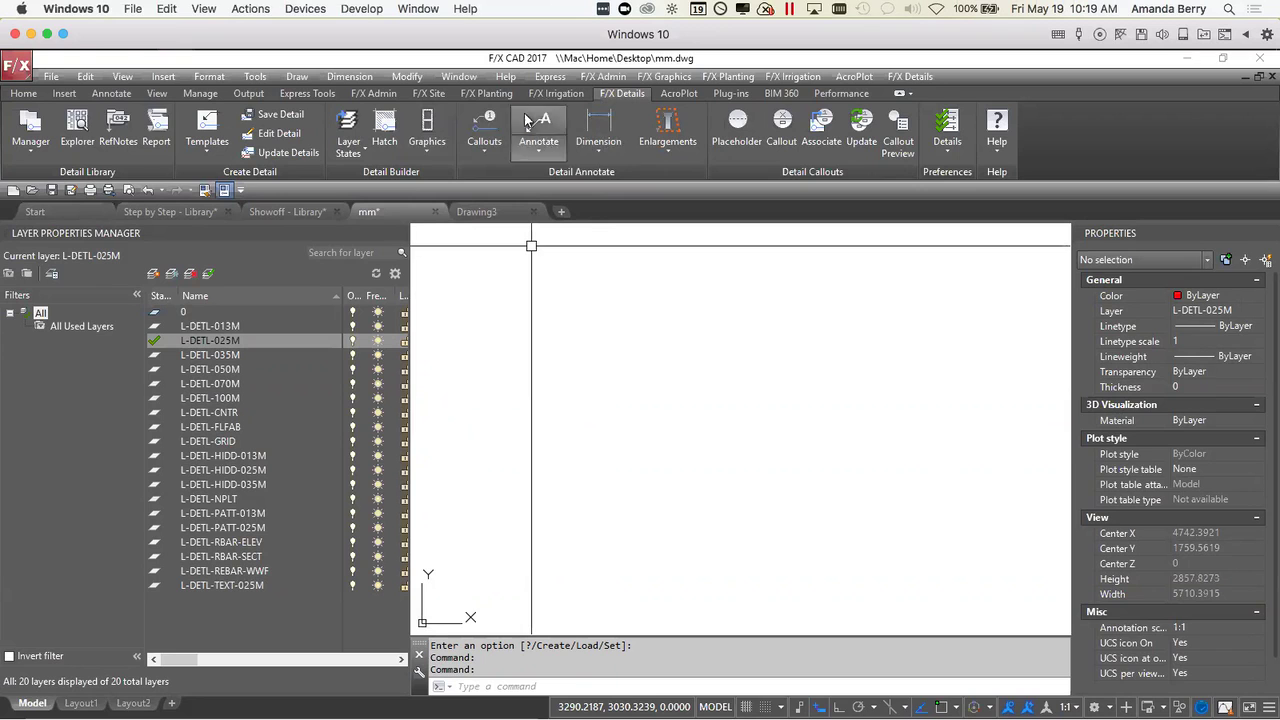
- Browse the Detail Graphics library and select the second Unilock Pisa2 Section under Retaining Walls
click(434, 147)
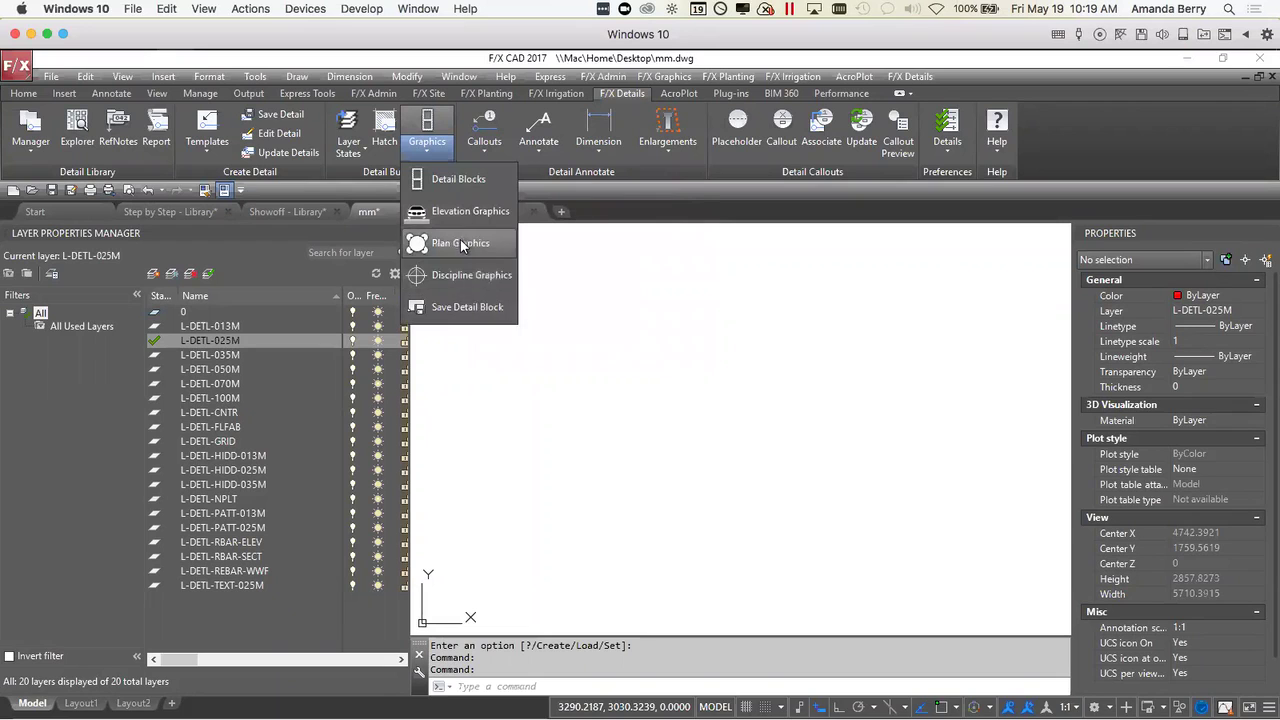
click(452, 182)
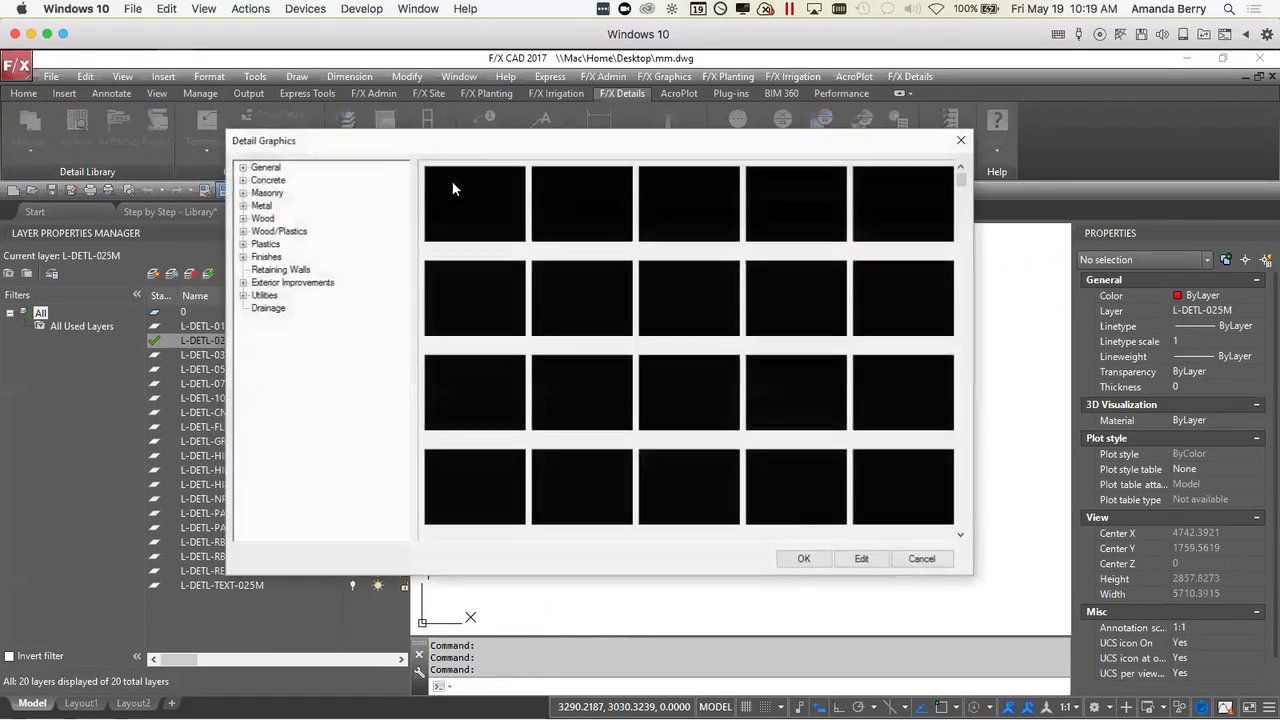
drag(385, 145, 569, 142)
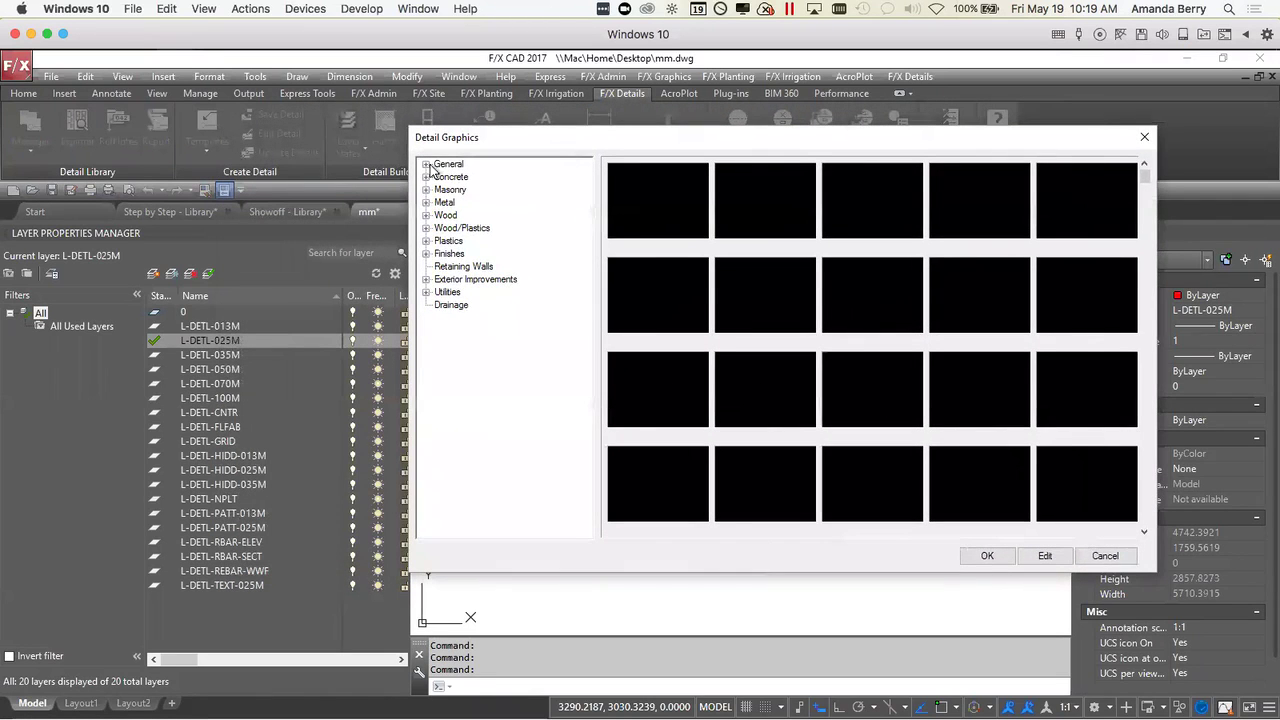
click(426, 164)
double_click(455, 177)
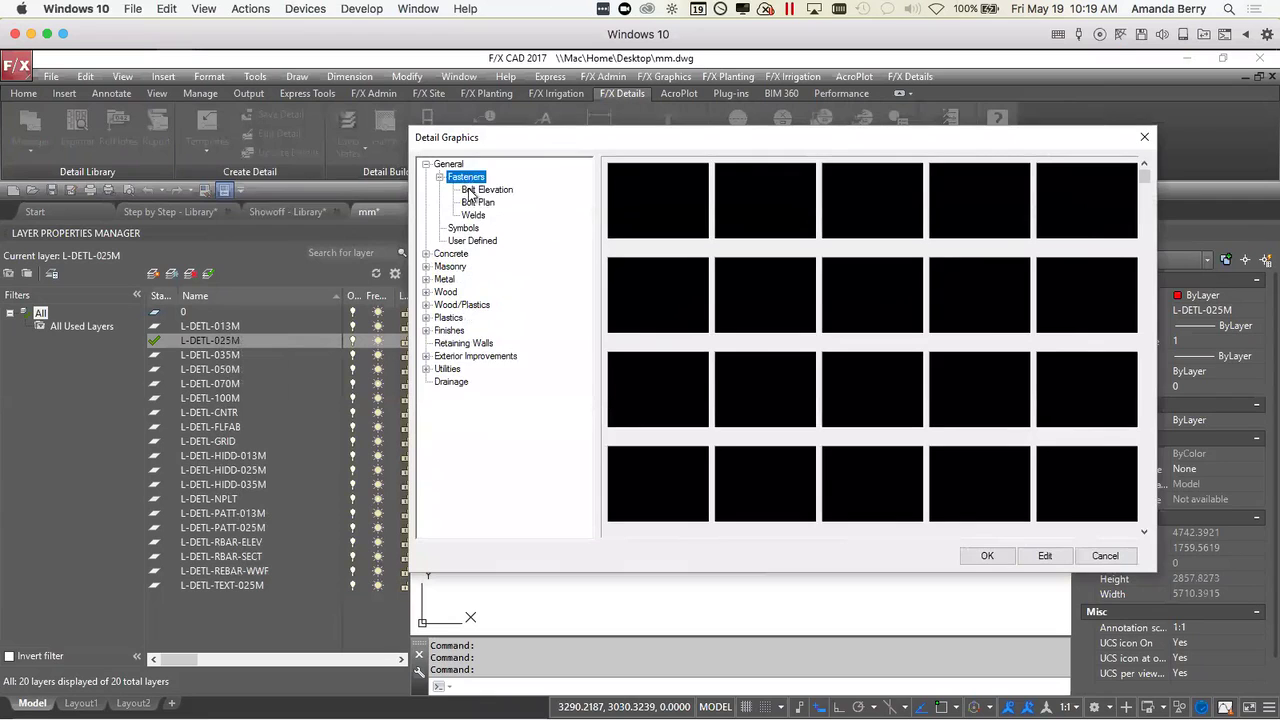
click(474, 190)
click(477, 203)
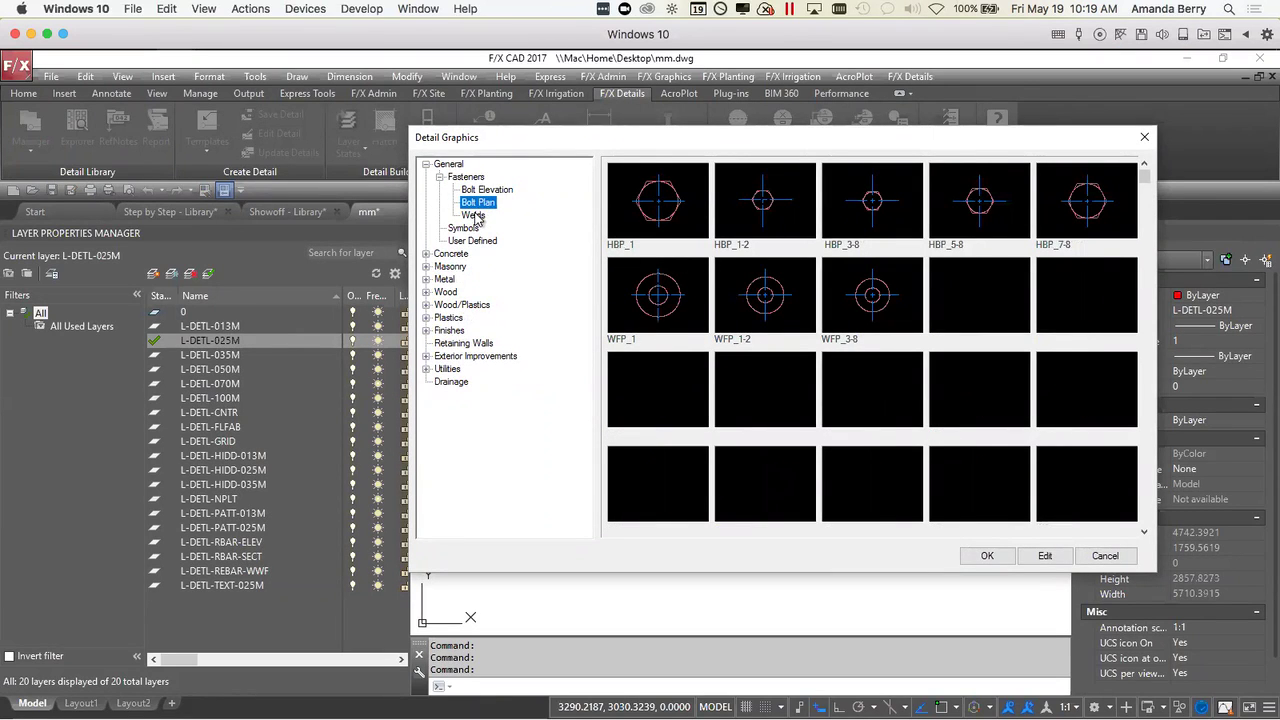
click(474, 216)
click(462, 229)
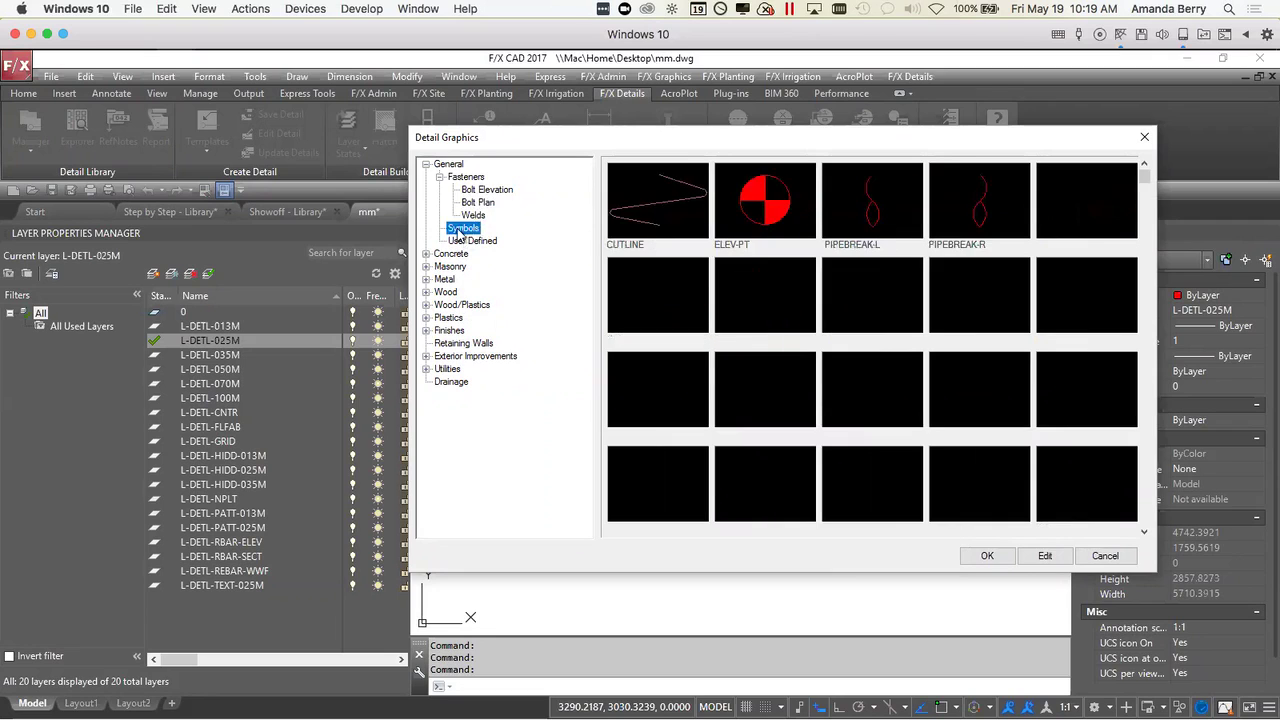
click(470, 242)
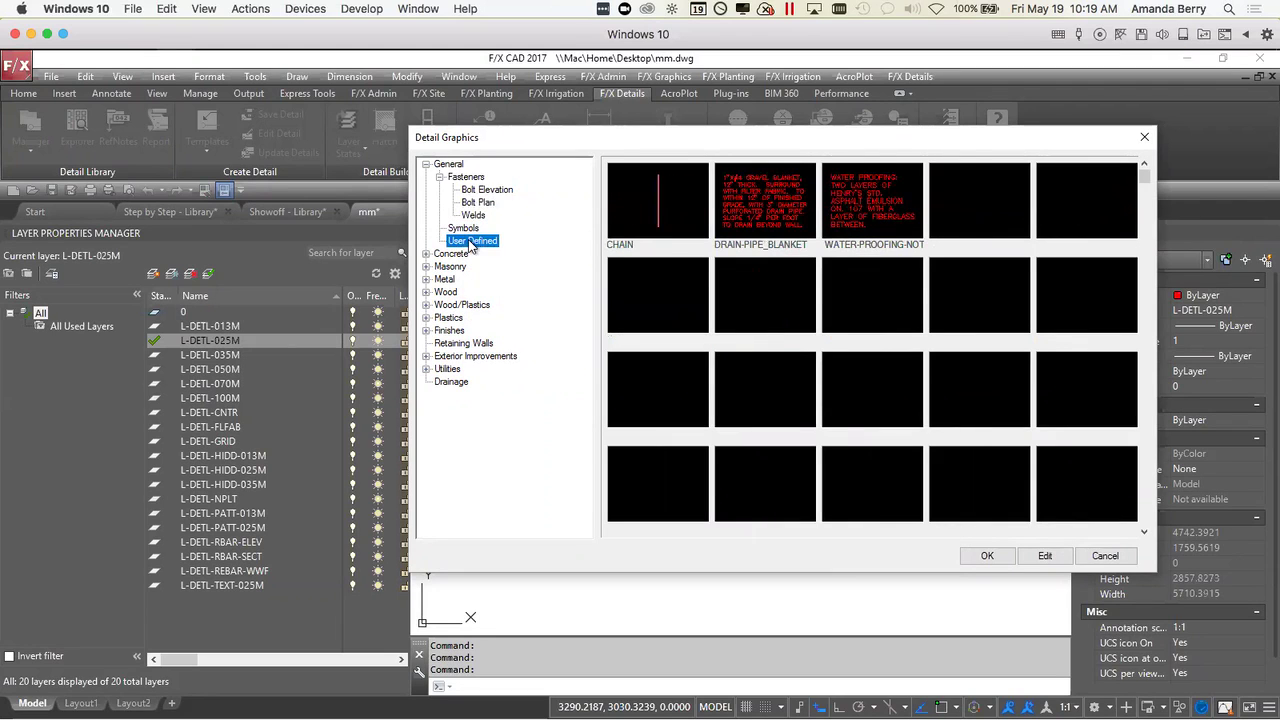
click(463, 344)
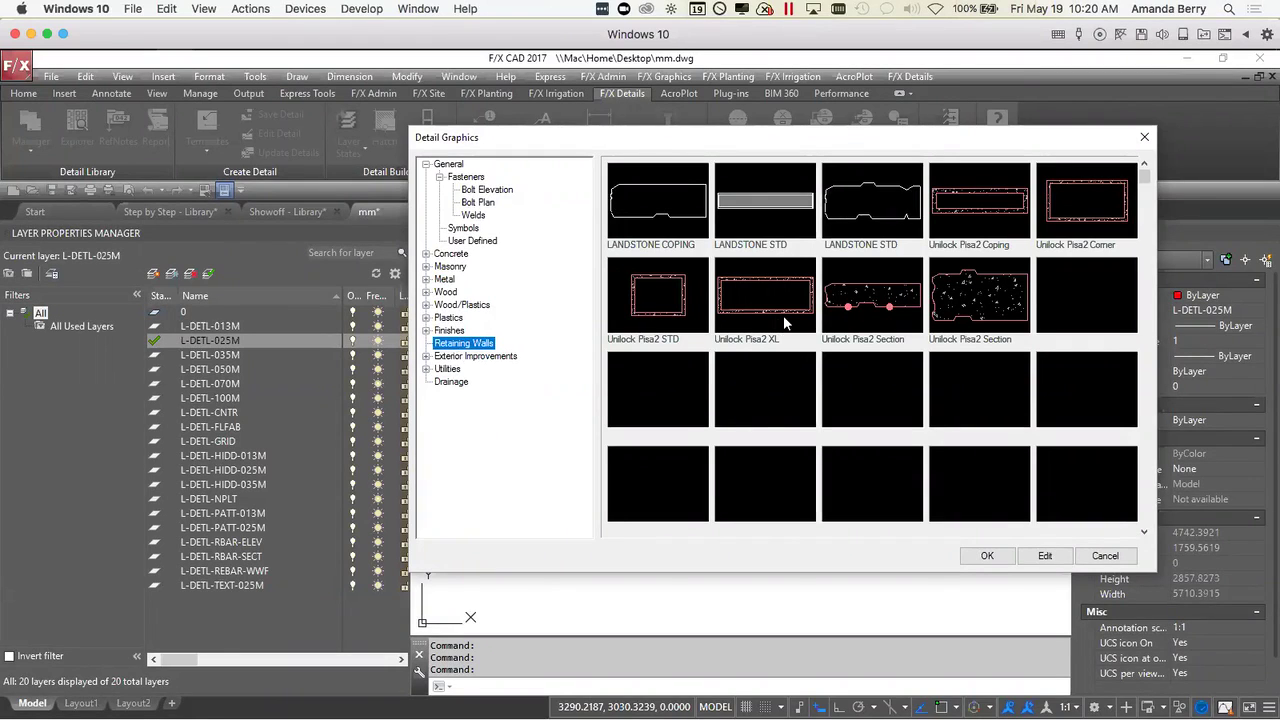
click(975, 316)
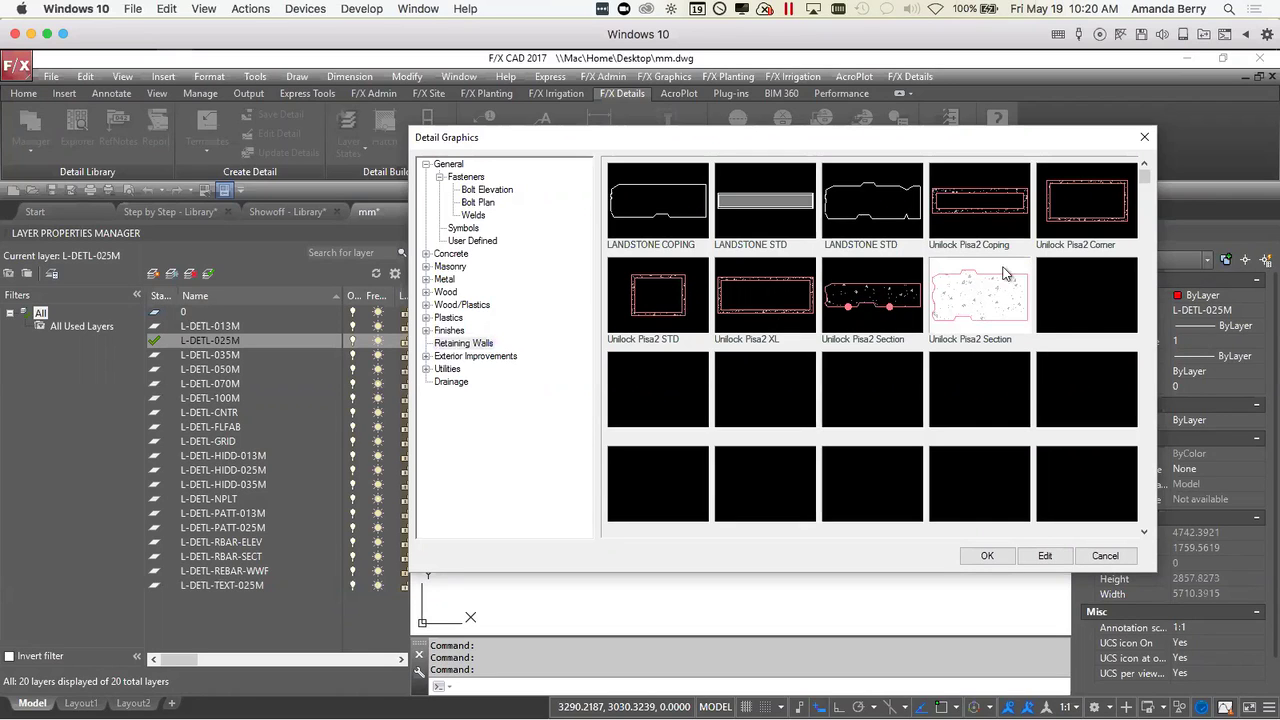
- Insert three Unilock Pisa2 Section blocks stacked vertically, using Osnap (F3) for alignment
click(987, 555)
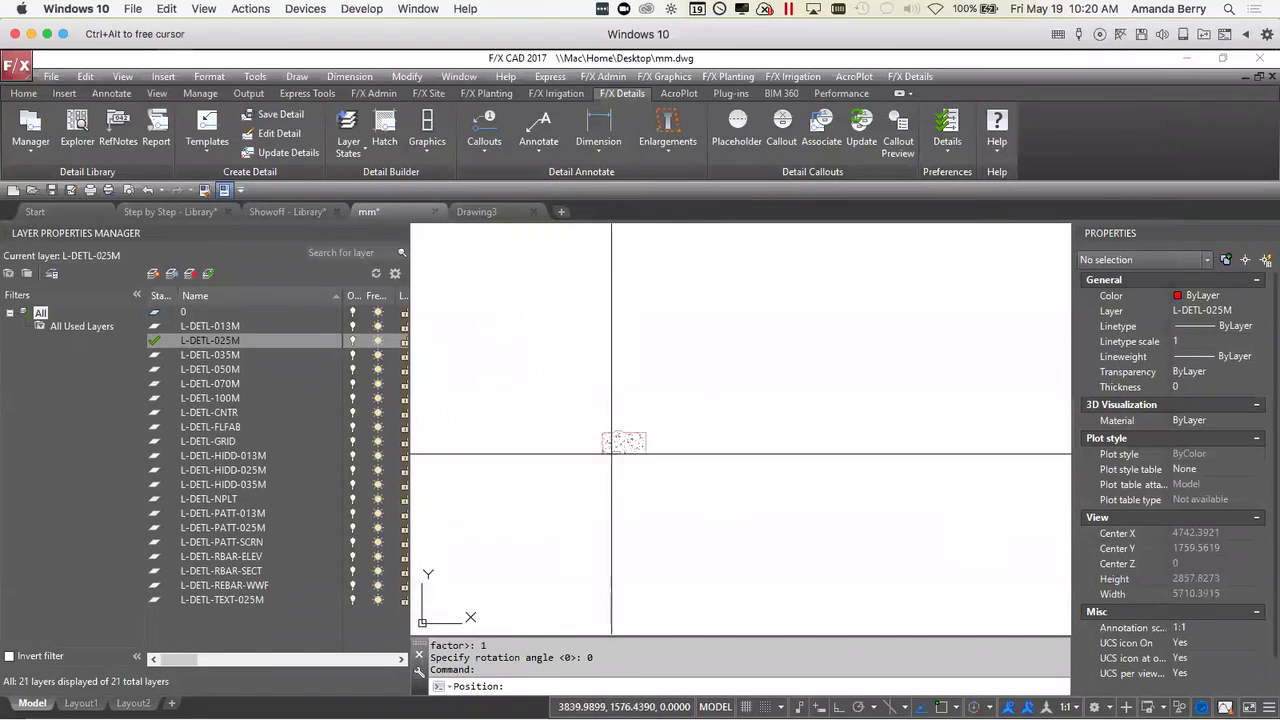
click(600, 469)
scroll(624, 456, up, 5)
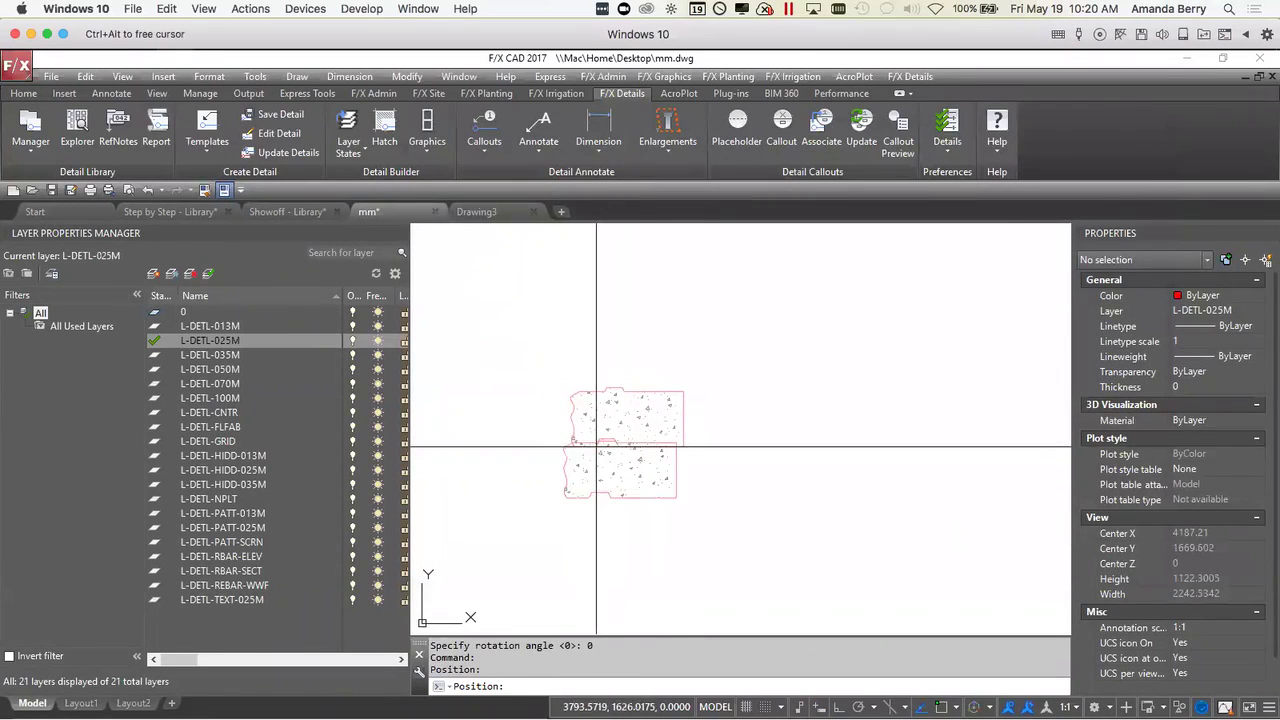
key(F3)
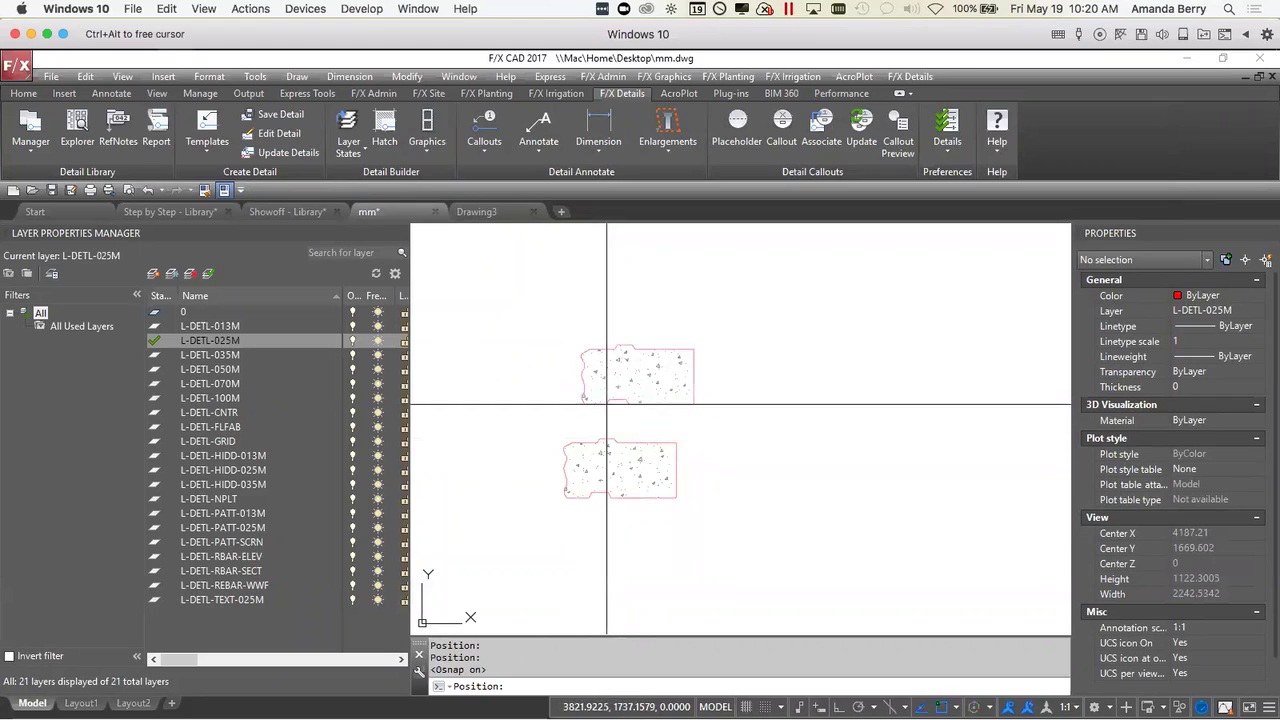
click(595, 443)
click(600, 388)
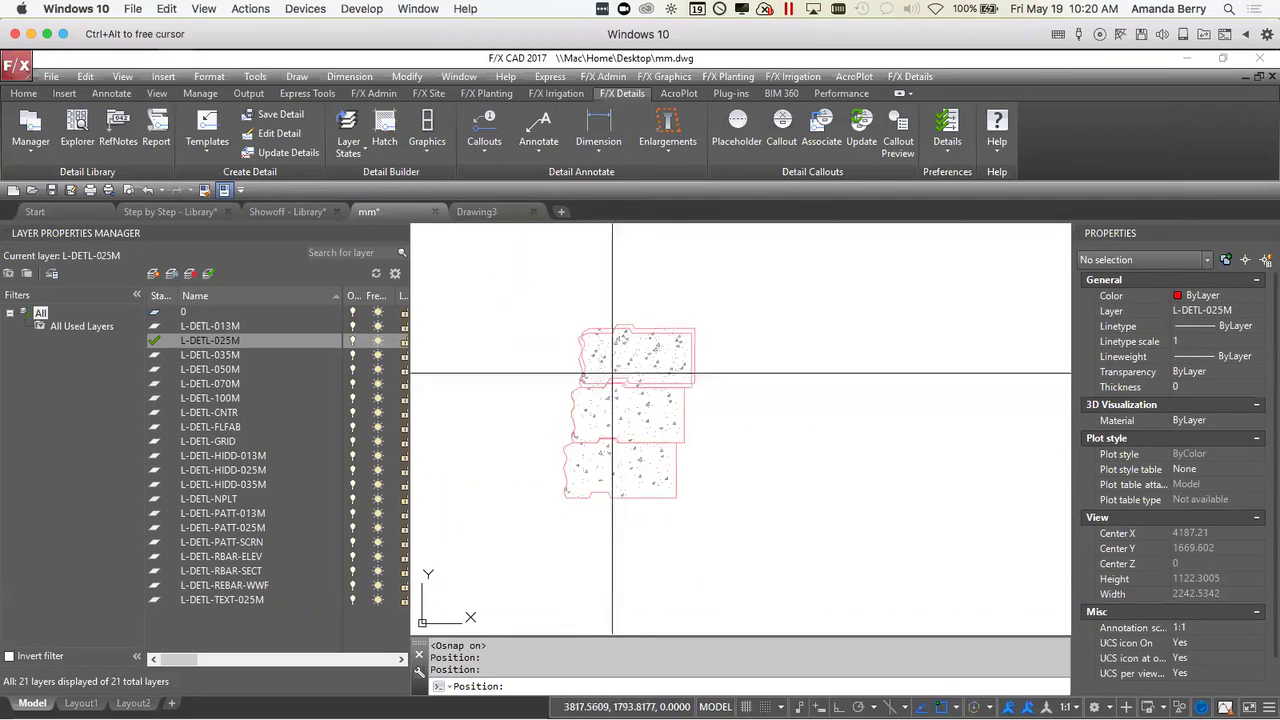
middle_drag(665, 371, 706, 424)
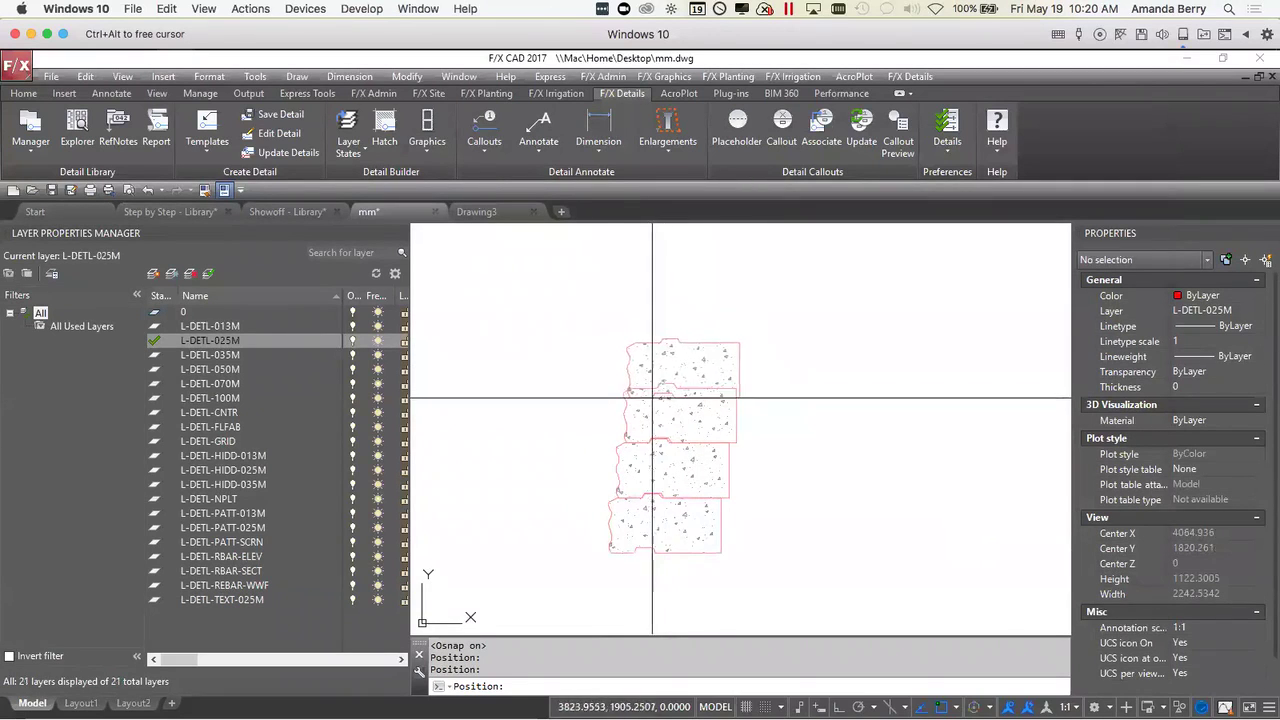
key(Return)
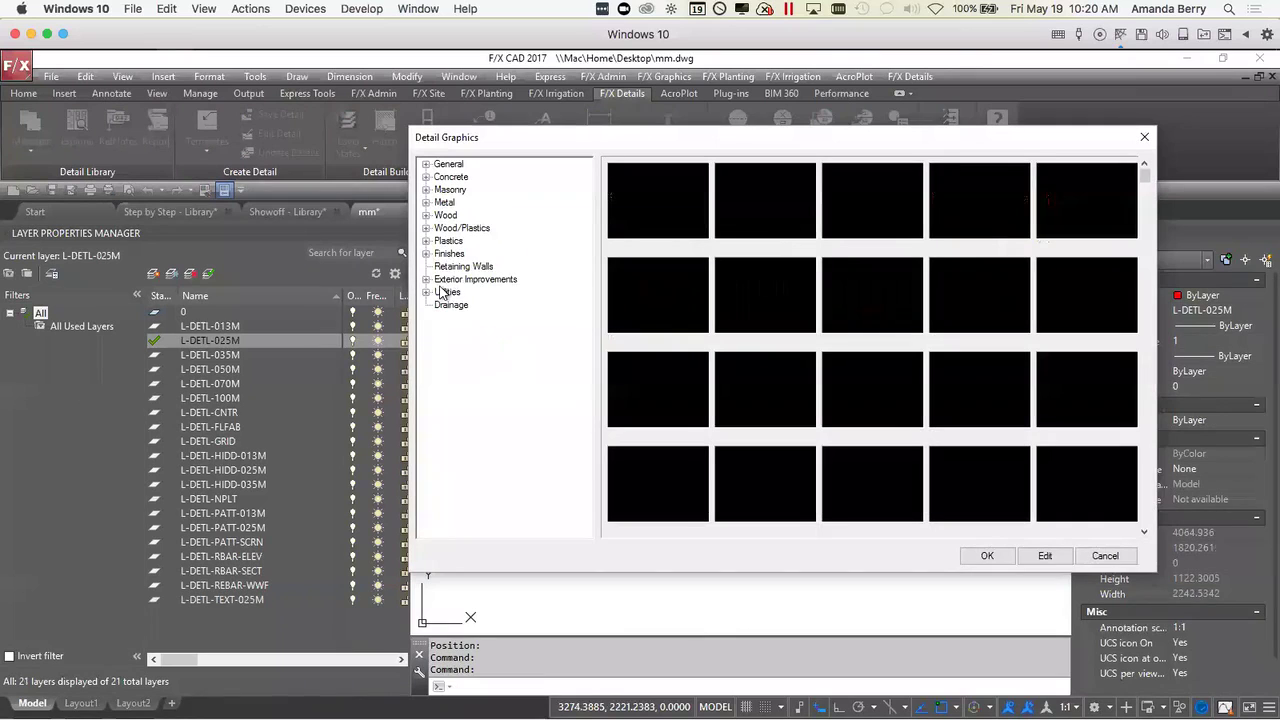
- Cap the stack with the other Unilock Pisa2 Section variant as the fourth course
click(452, 268)
click(833, 306)
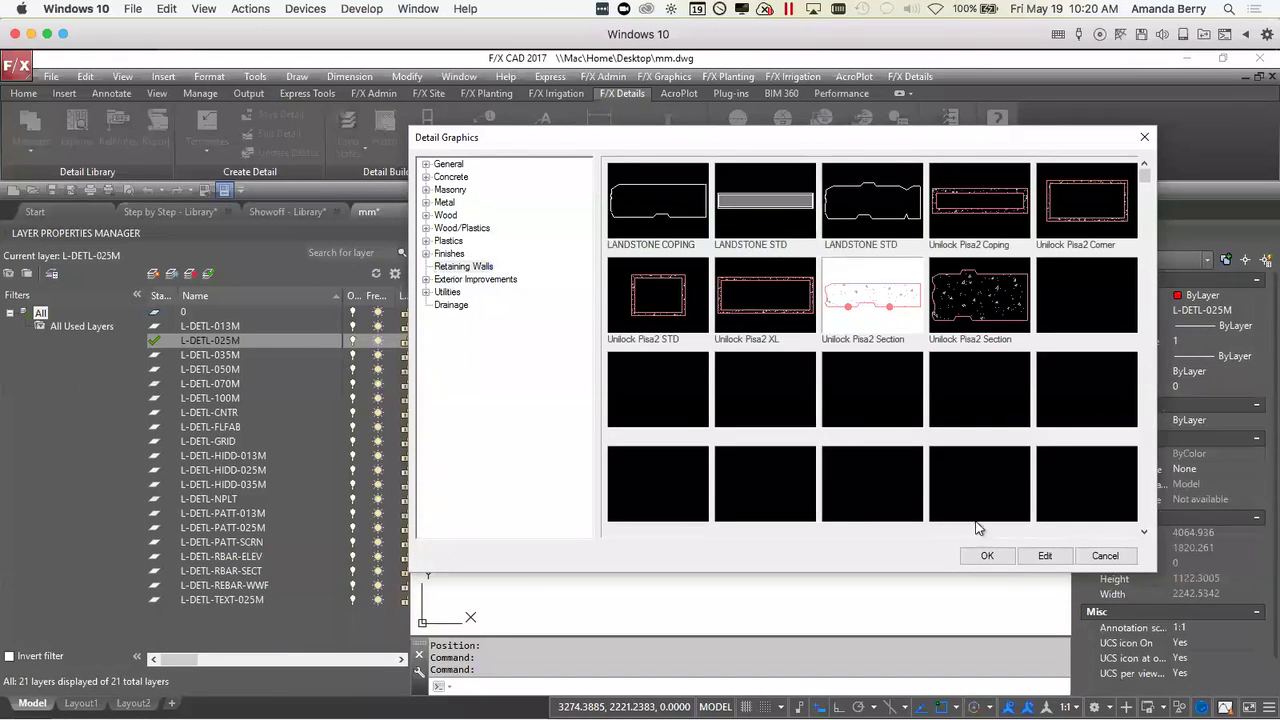
click(990, 557)
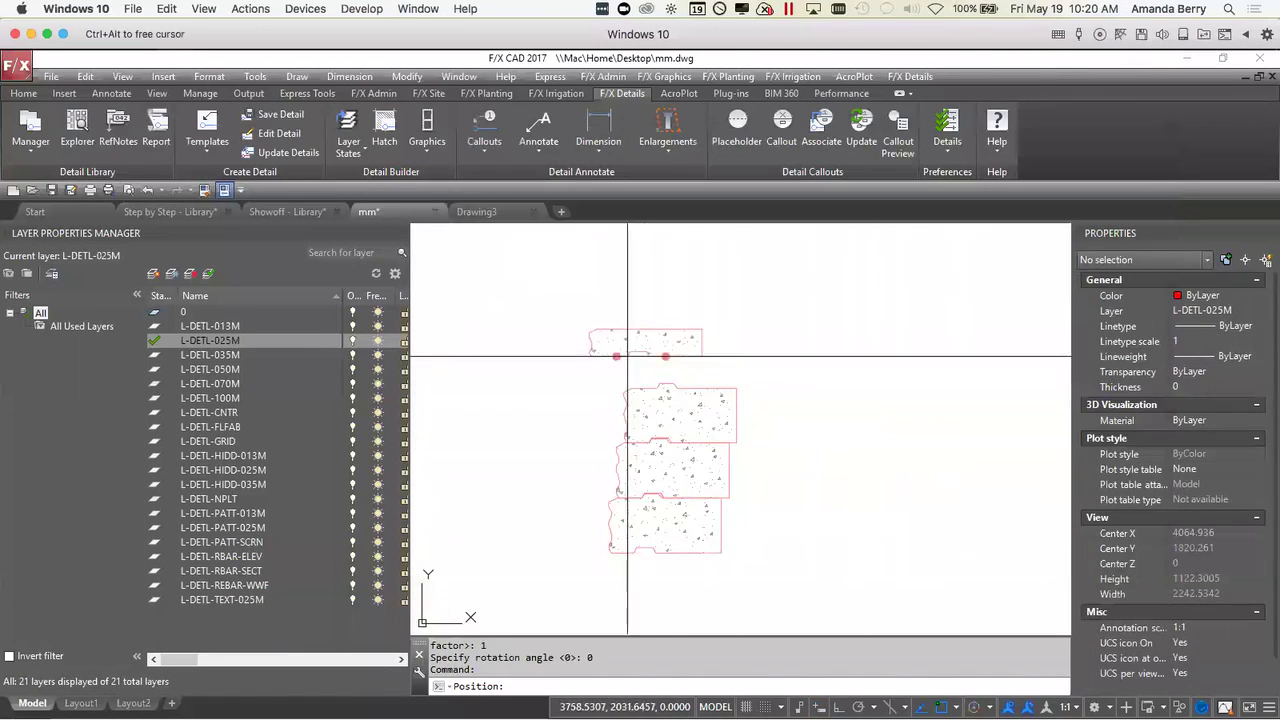
key(Return)
scroll(826, 494, down, 3)
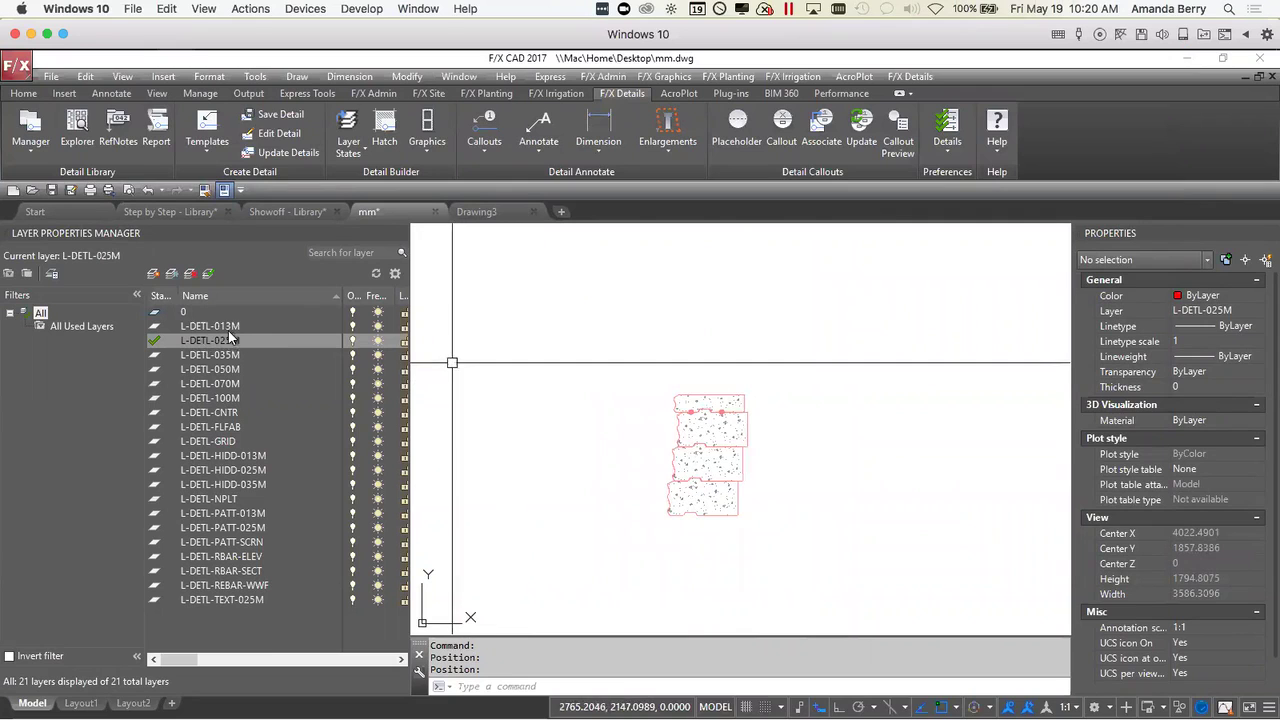
- With Ortho on, draw a horizontal polyline running right from the top corner of the wall
middle_drag(741, 475, 671, 437)
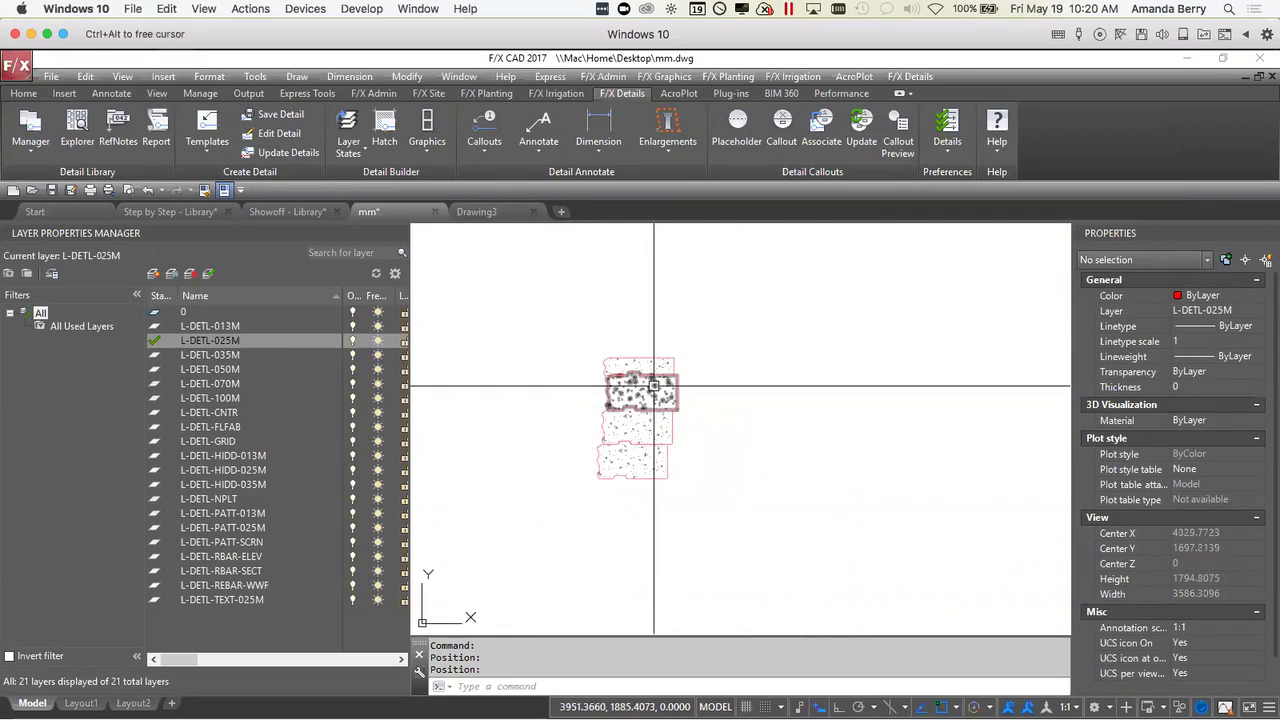
text(pl)
key(Return)
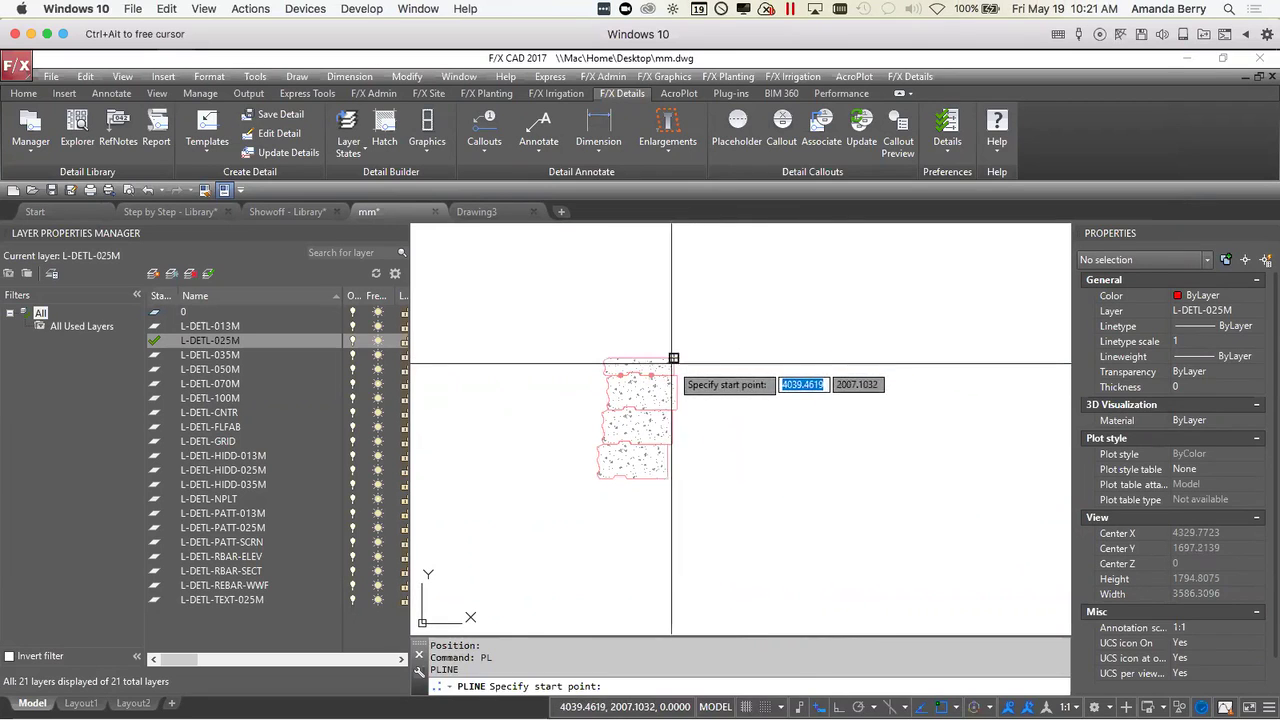
click(674, 359)
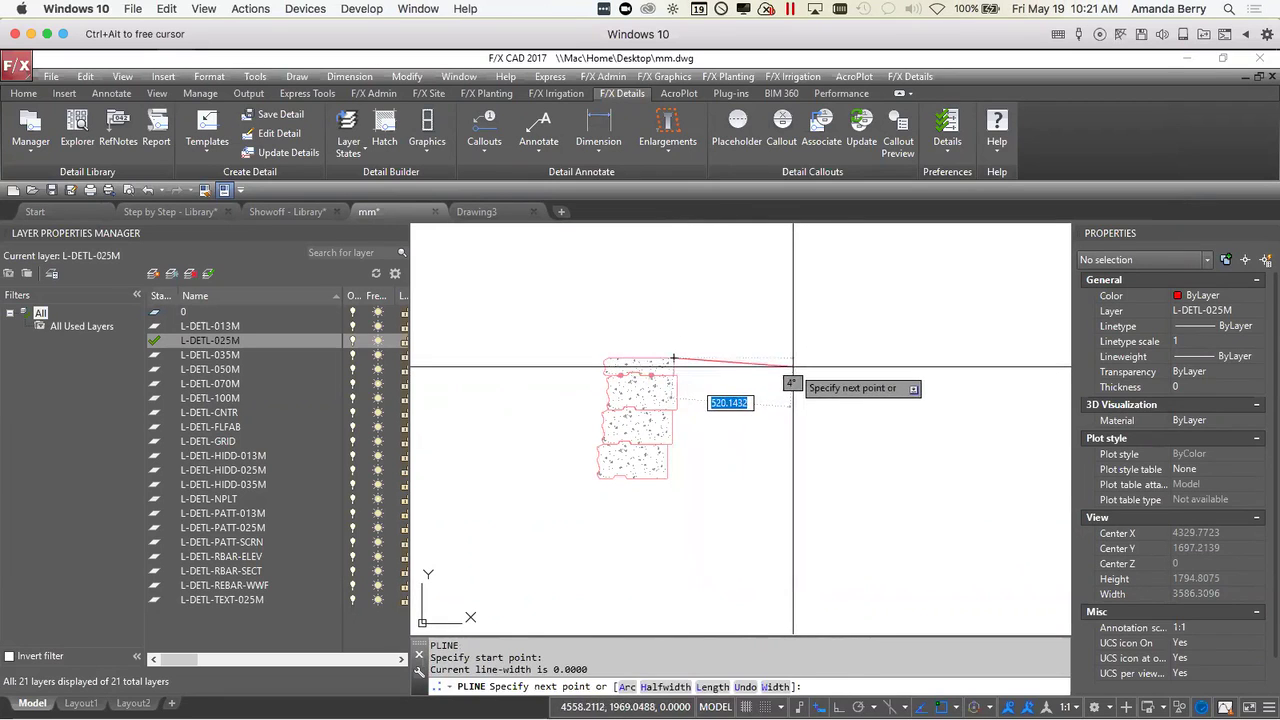
key(F8)
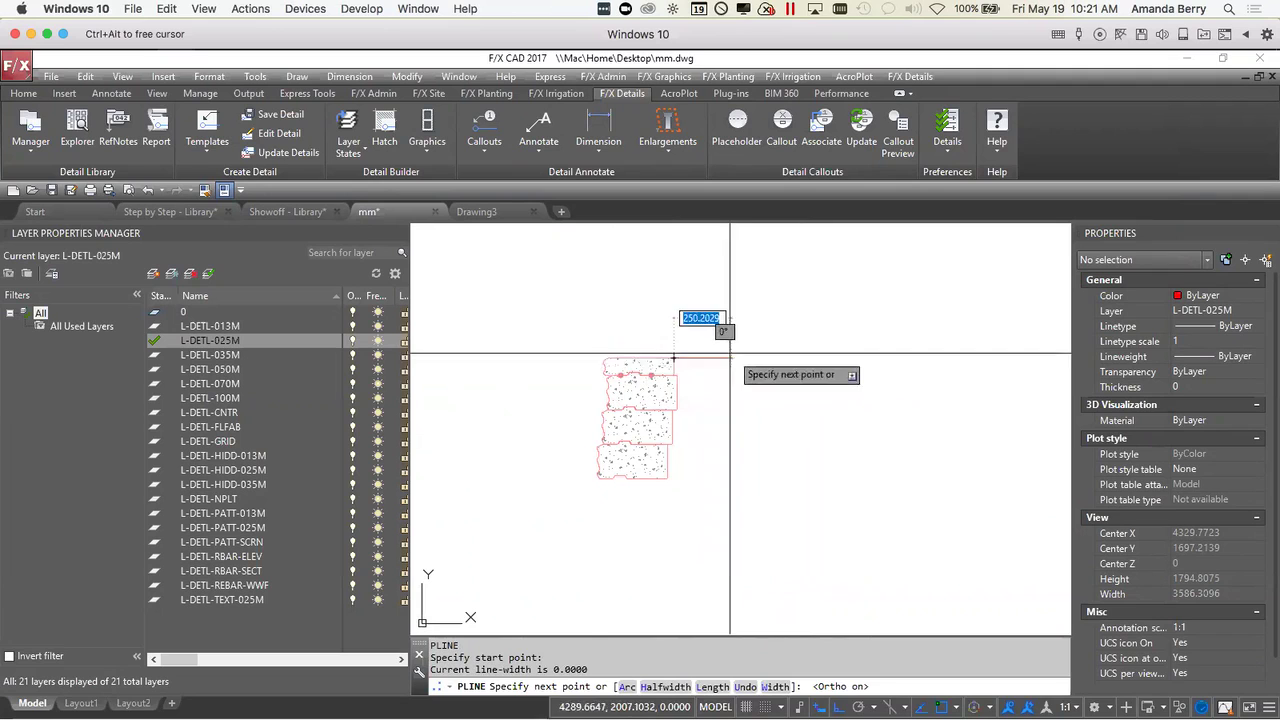
click(783, 380)
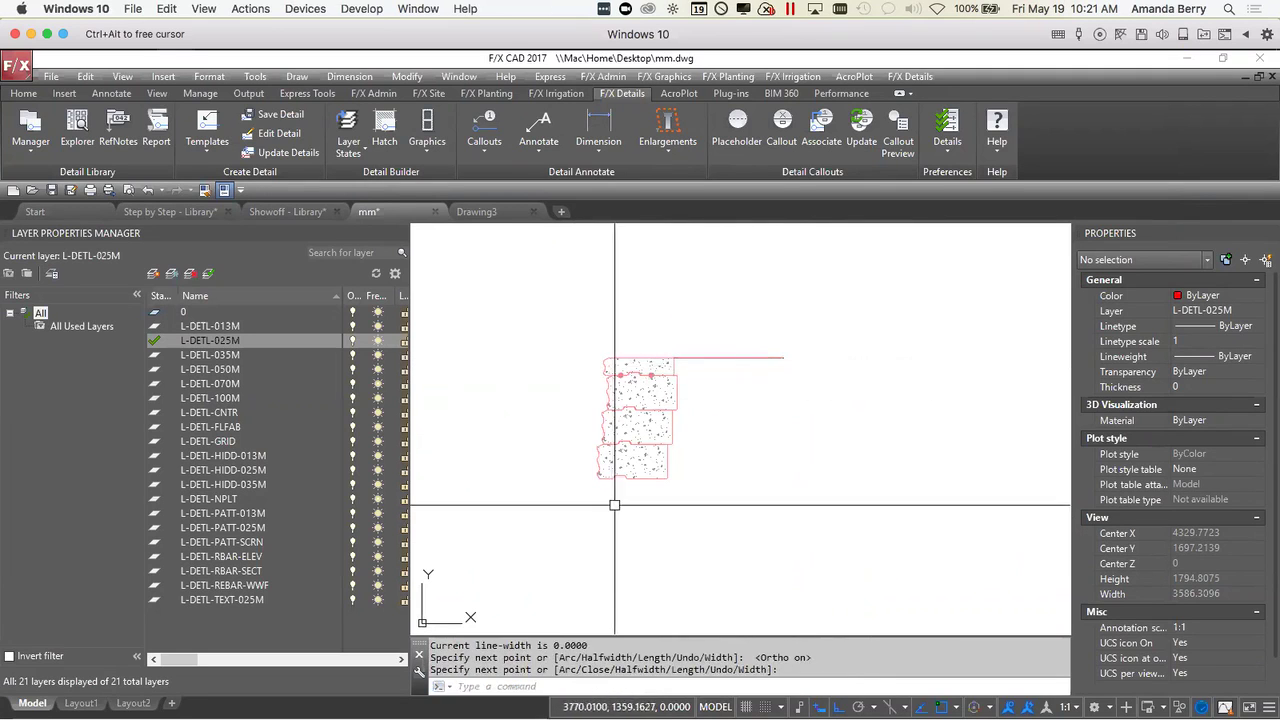
key(Return)
key(Return)
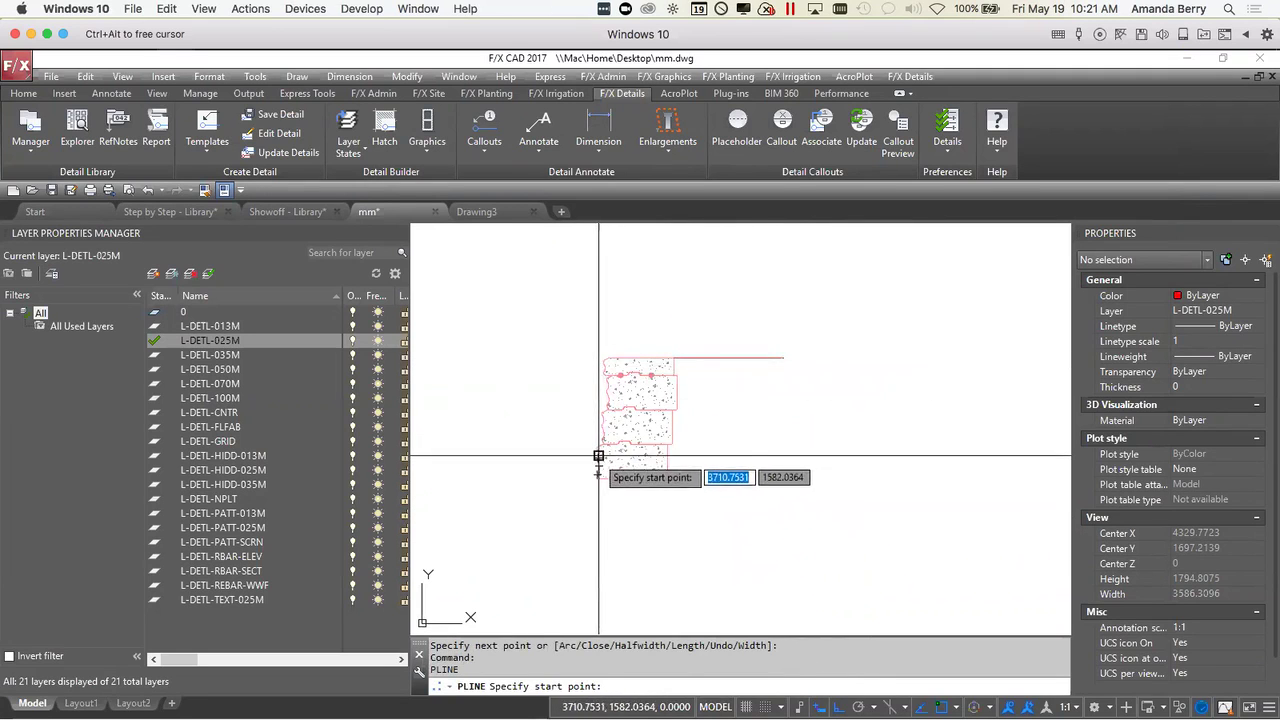
- Draw a second horizontal polyline running left from the lower block corner
click(598, 456)
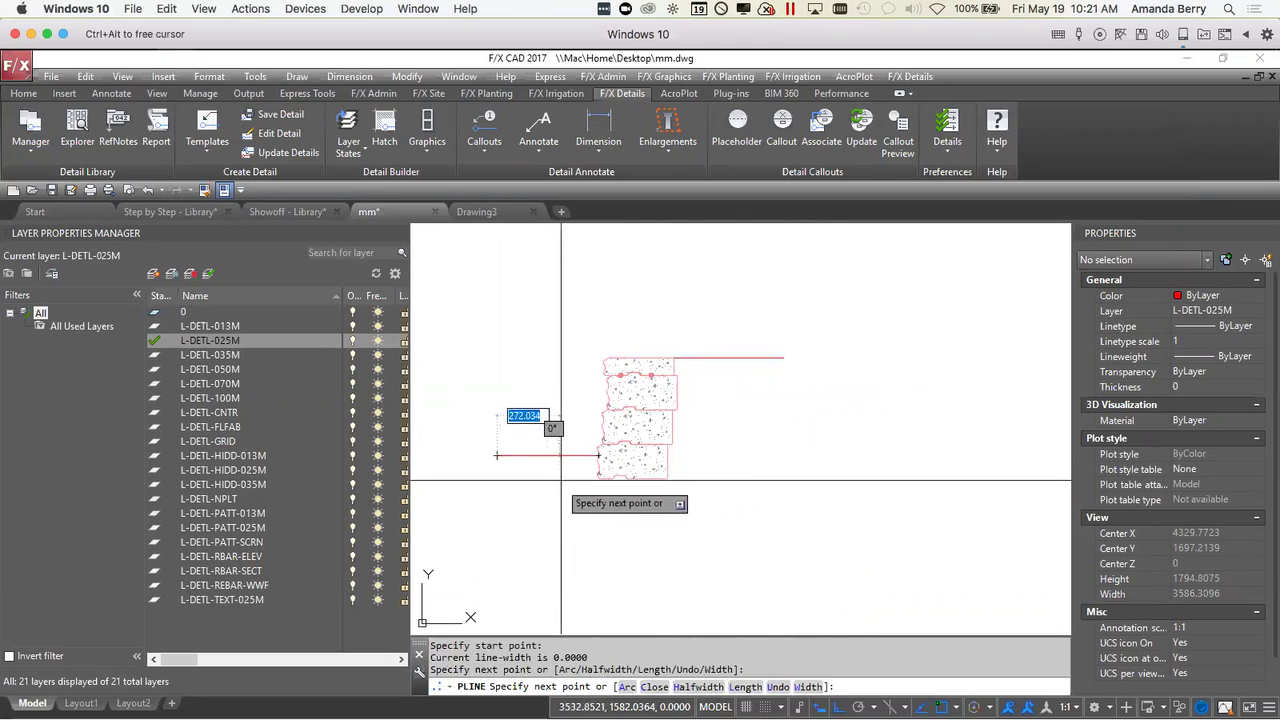
click(497, 458)
key(Return)
scroll(700, 508, up, 2)
scroll(700, 508, down, 2)
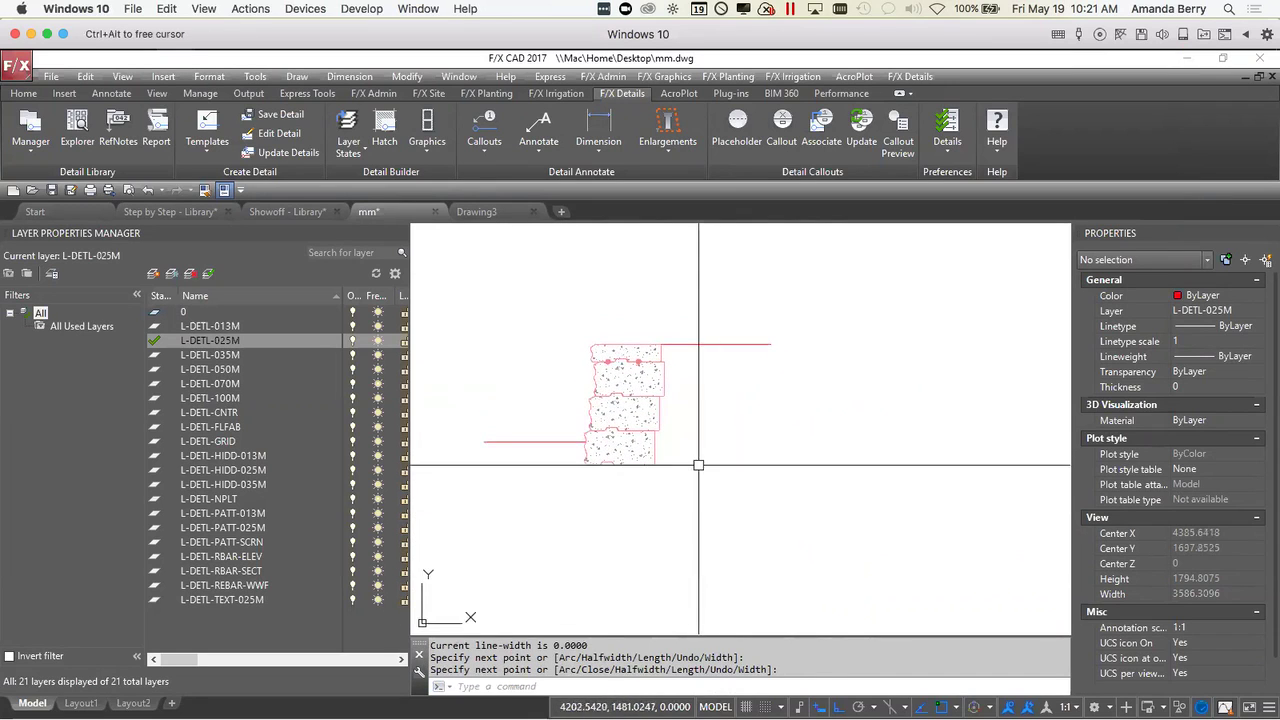
middle_drag(677, 523, 700, 473)
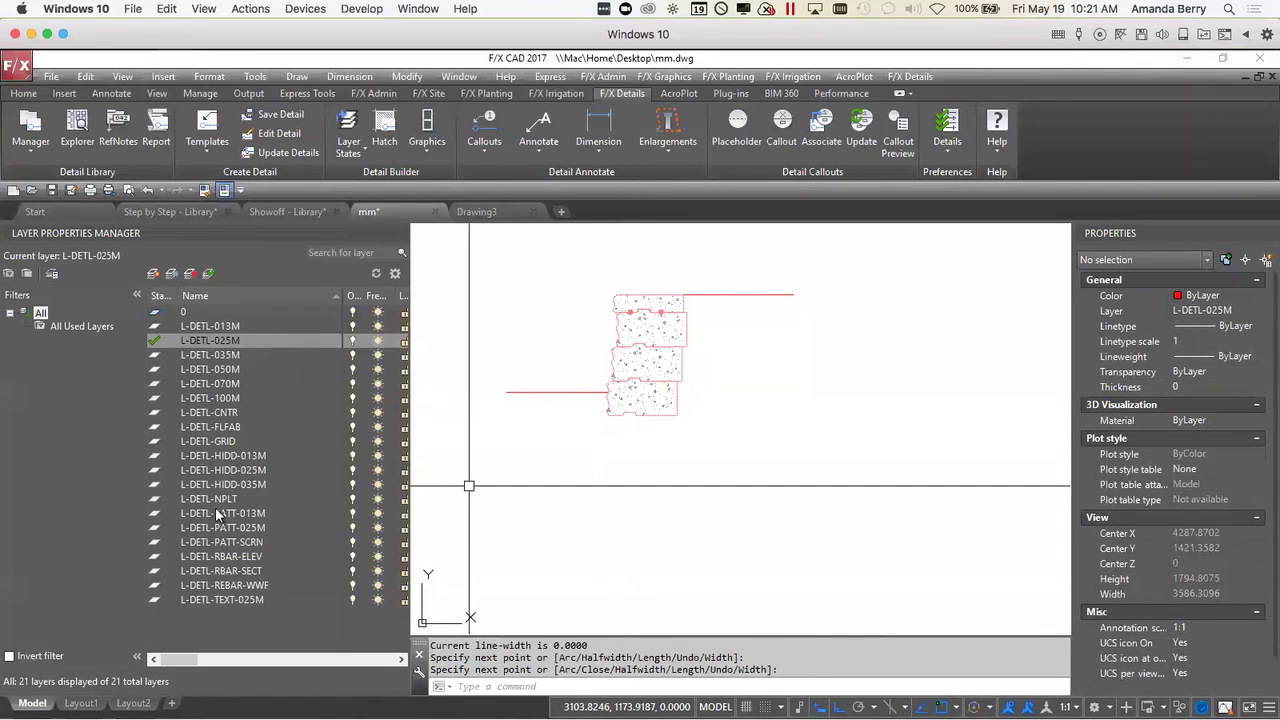
- Make L-DETL-NPLT current and start an outline polyline with a 150 vertical and 300 bottom edge
click(156, 500)
double_click(156, 501)
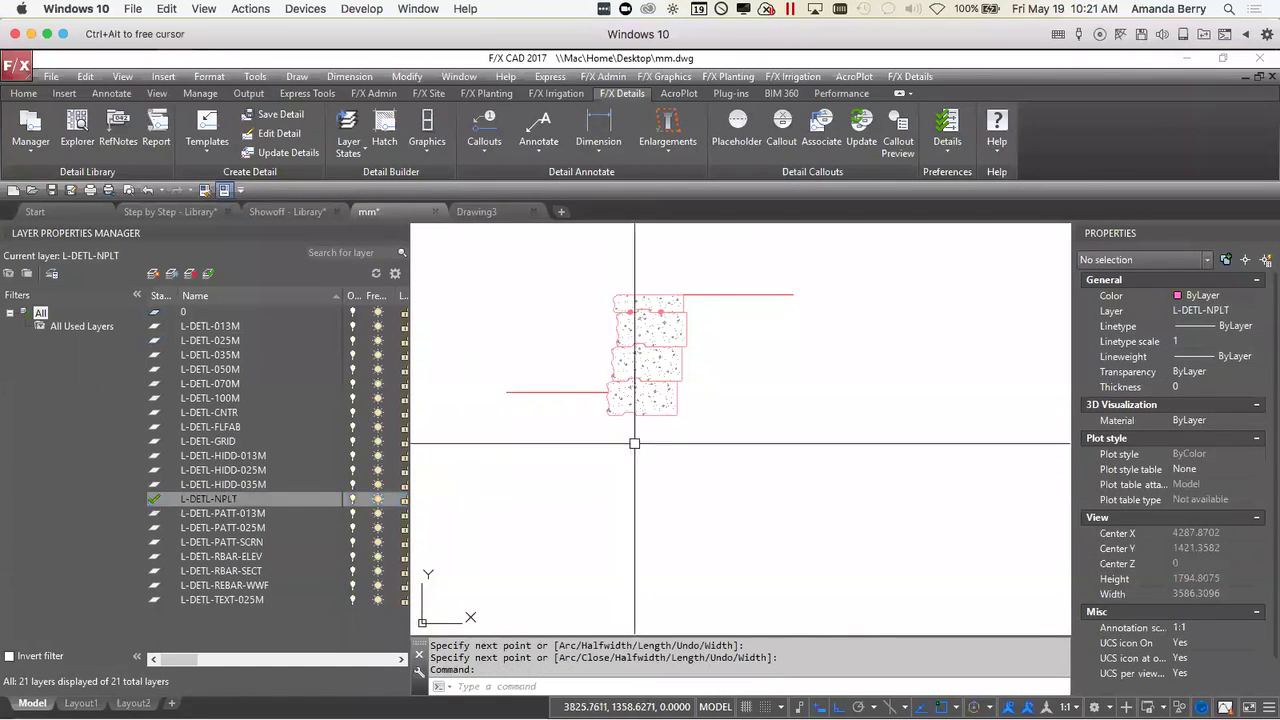
text(pl)
key(Return)
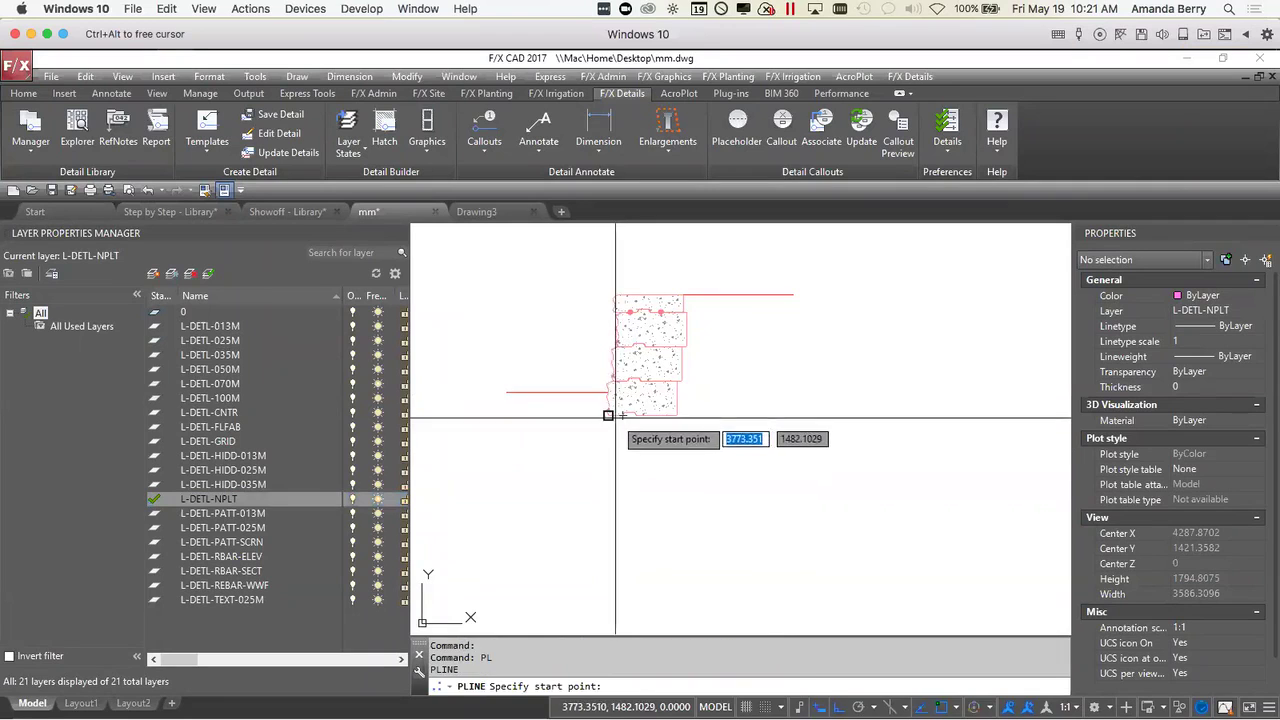
click(607, 451)
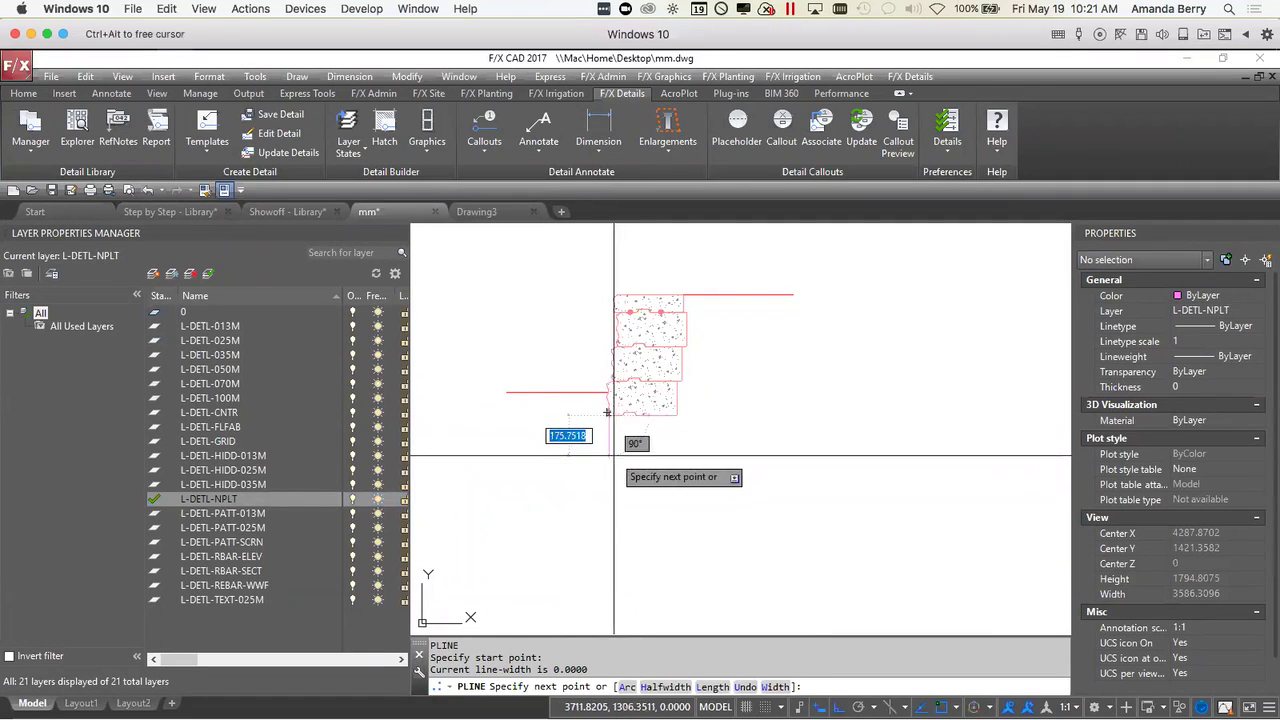
text(150)
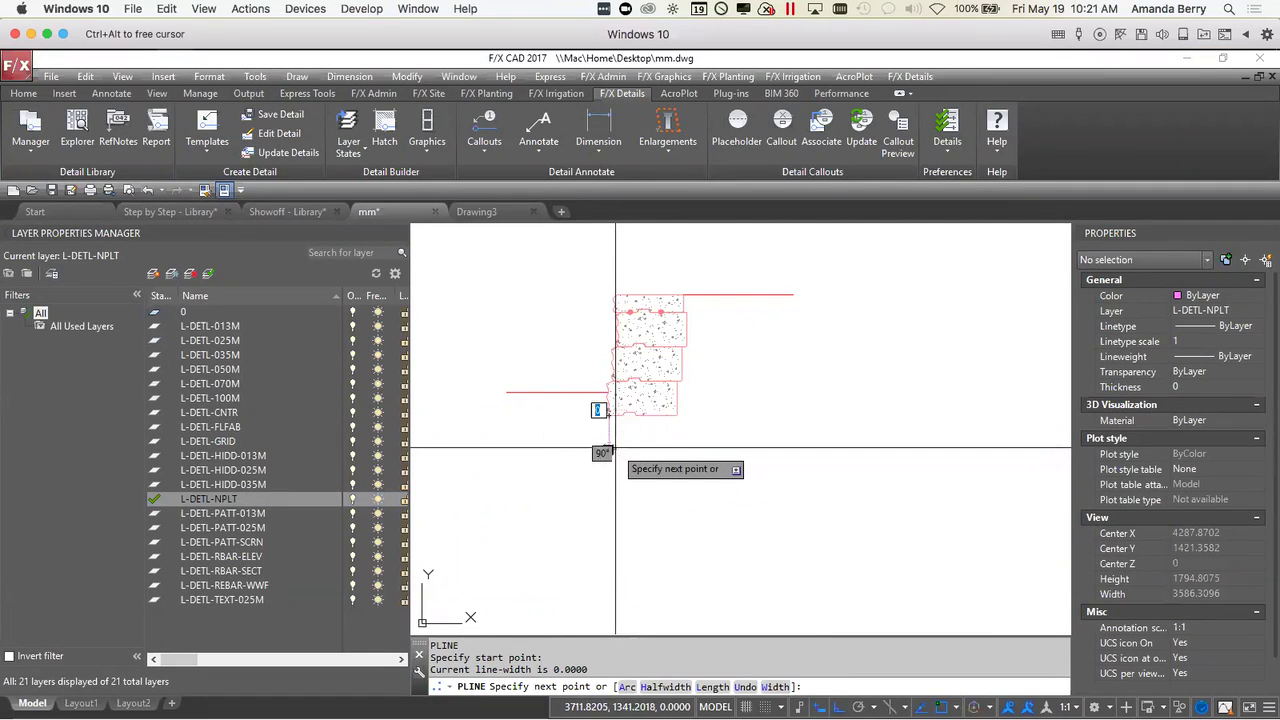
key(Return)
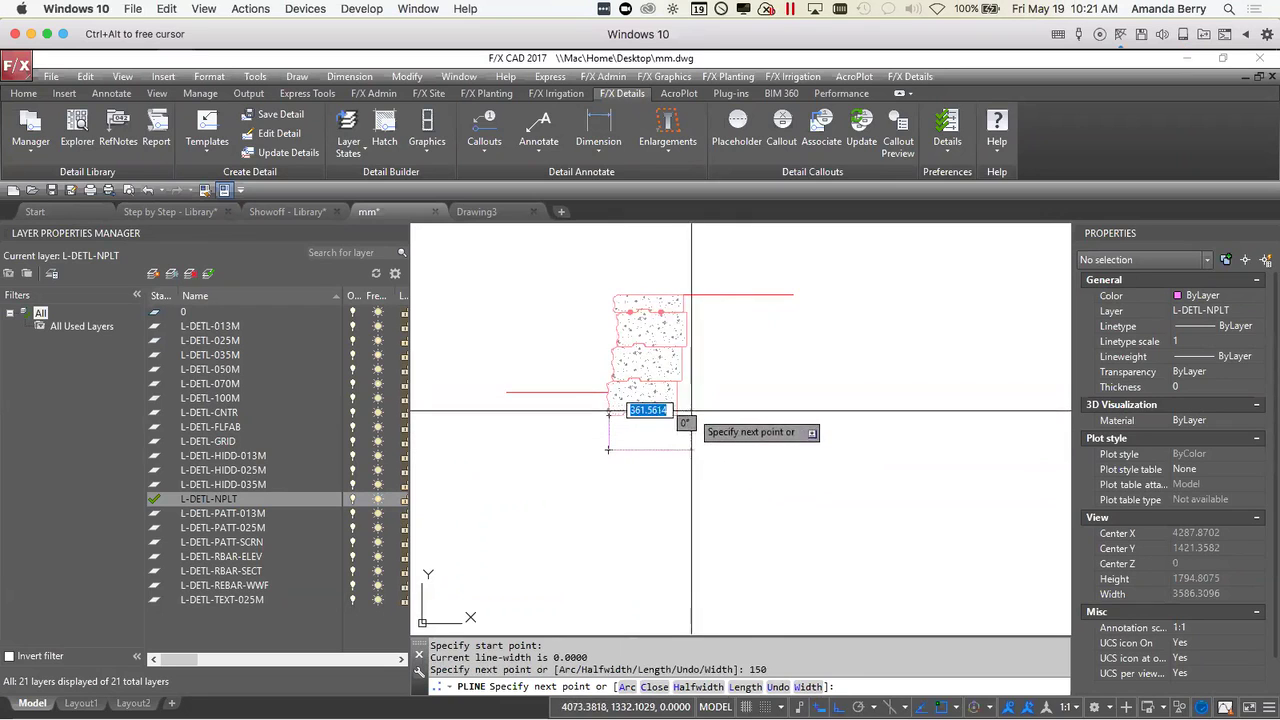
click(676, 456)
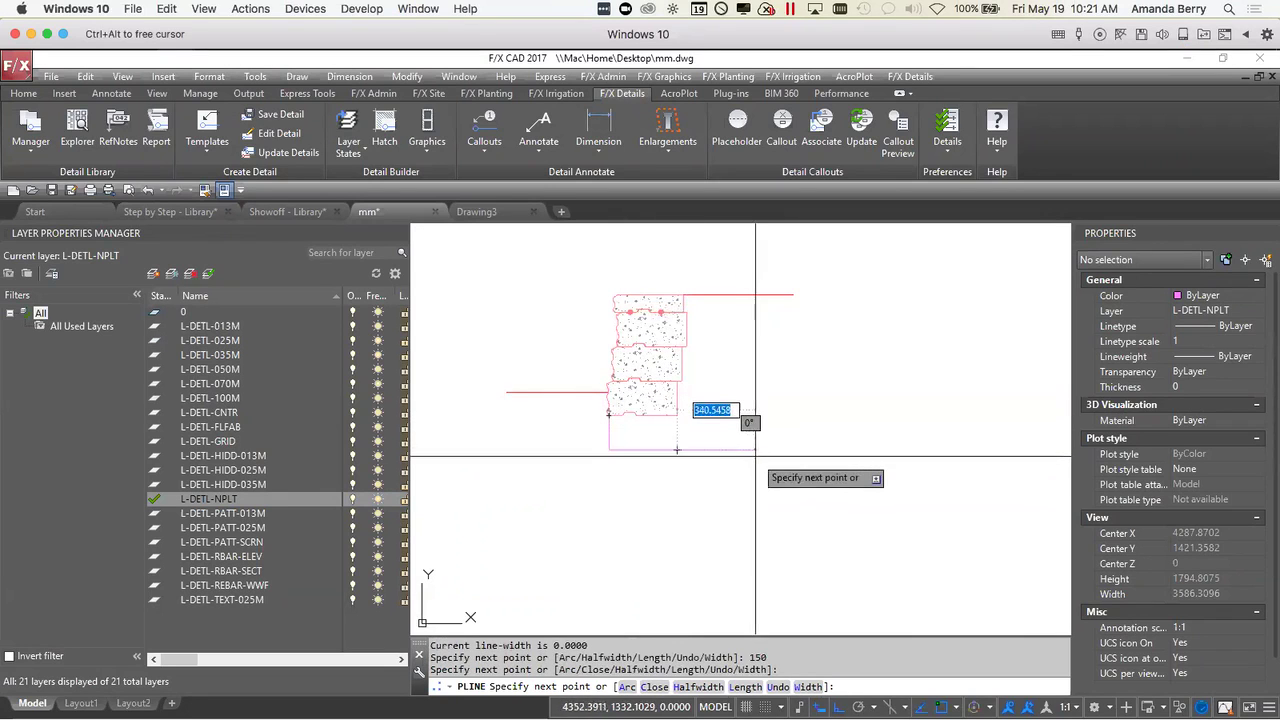
text(300)
key(Return)
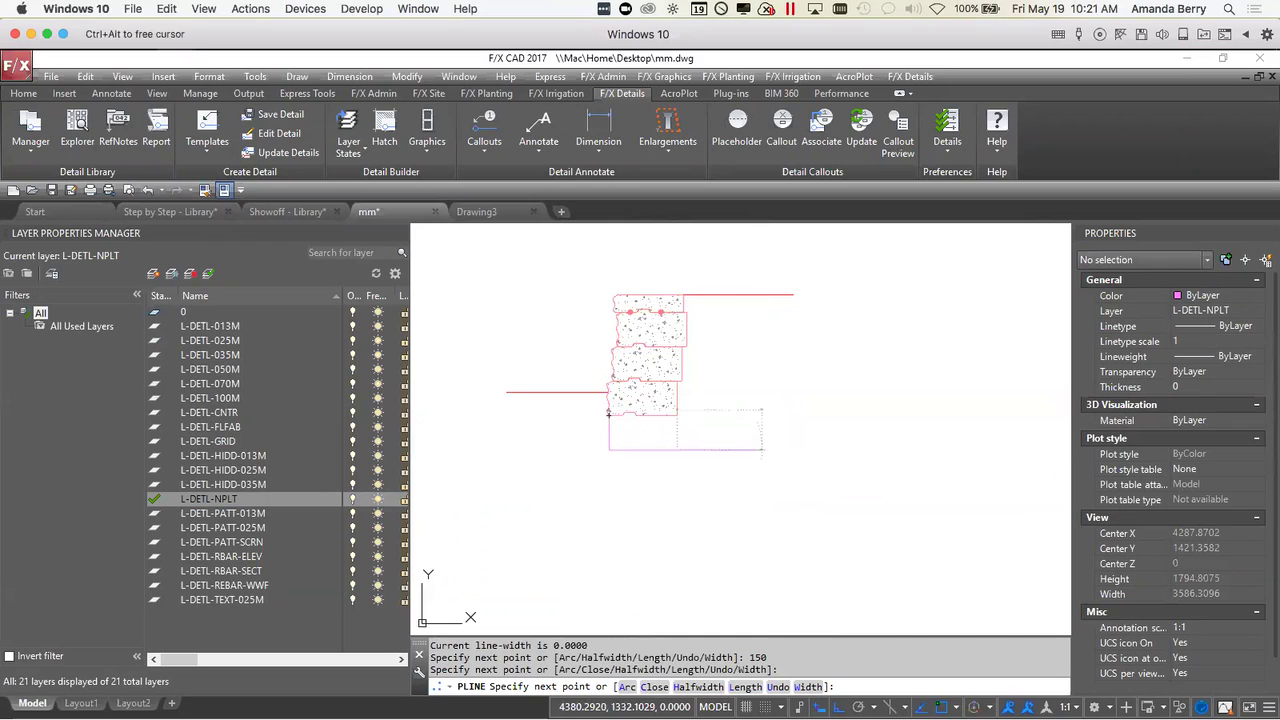
- With Ortho off, finish the outline with an angled side ending at the top red line
key(F8)
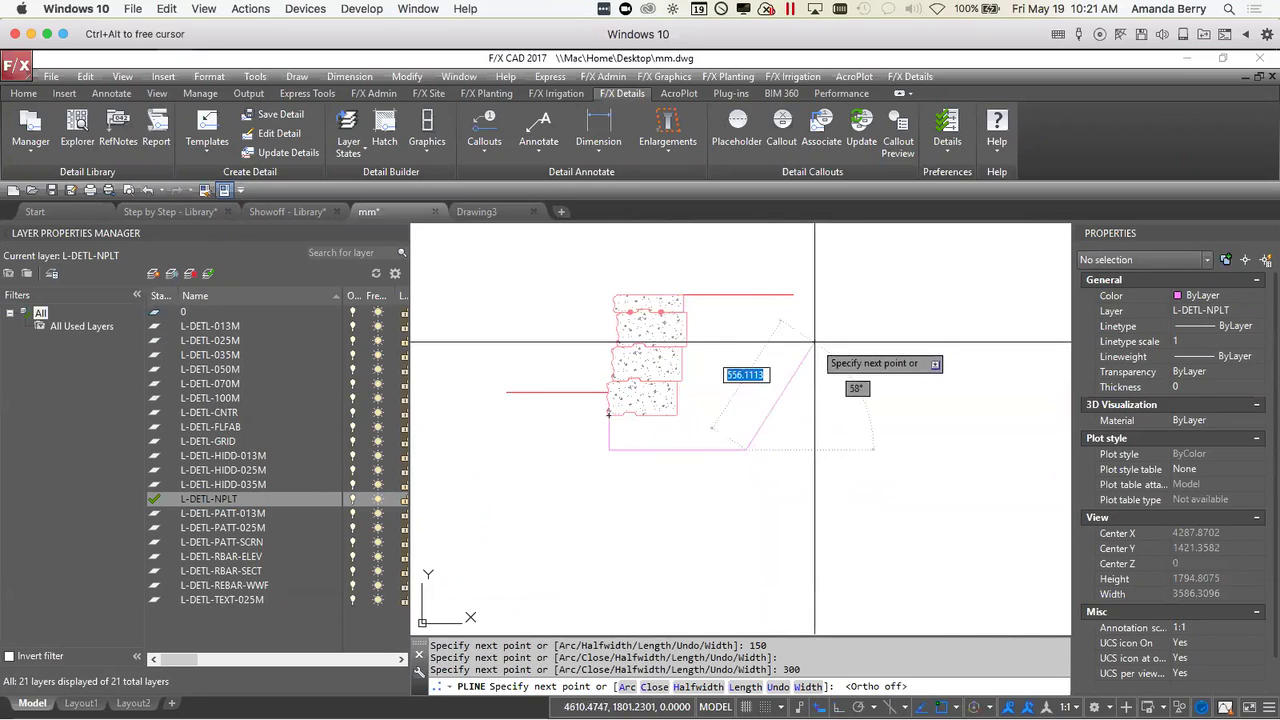
click(793, 350)
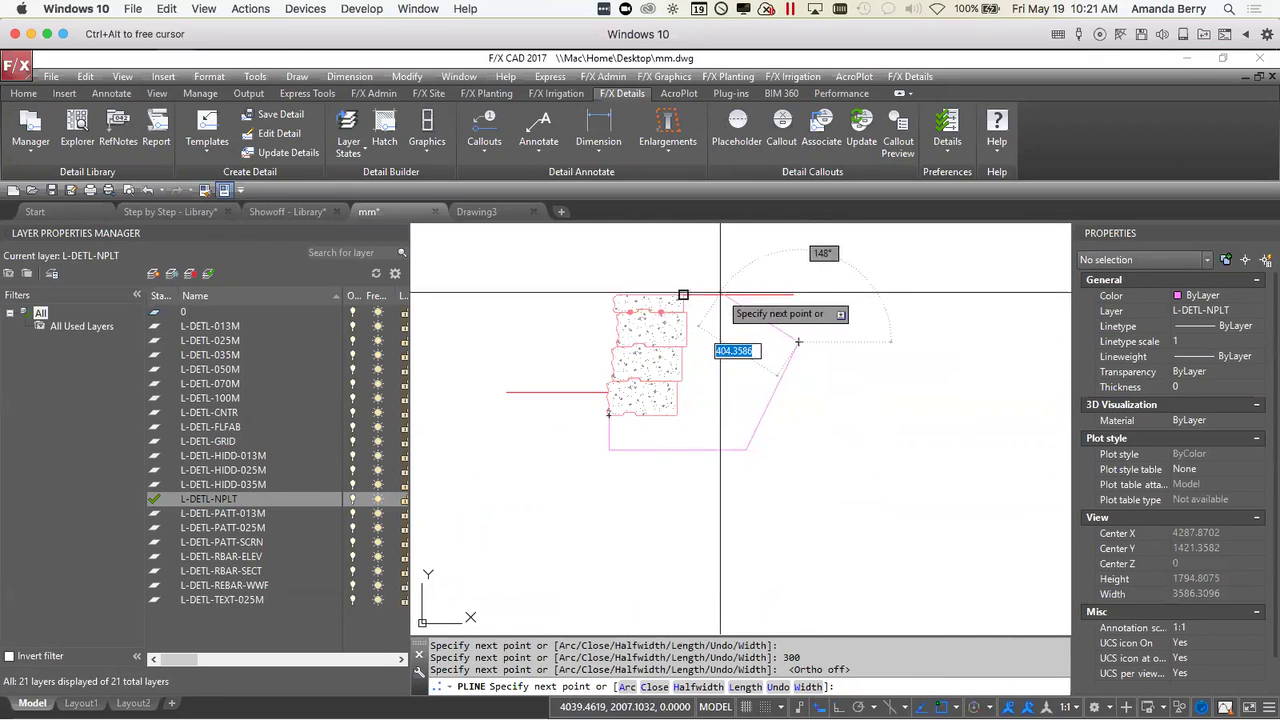
click(705, 297)
key(Return)
mouse_move(718, 408)
middle_down()
mouse_move(728, 432)
mouse_move(680, 456)
middle_up()
scroll(750, 340, up, 2)
click(751, 338)
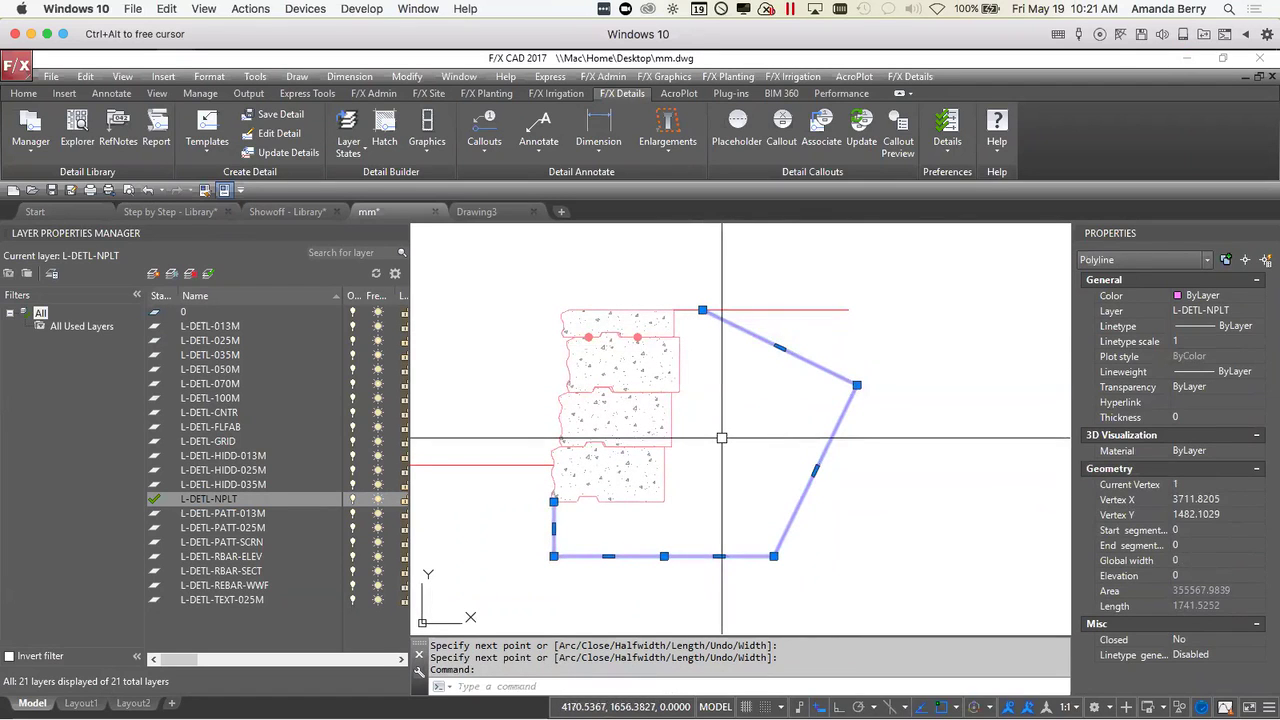
- Start a polyline tracing the paver blocks' back edges down from the wall's top back corner
key(Escape)
text(pl)
key(Return)
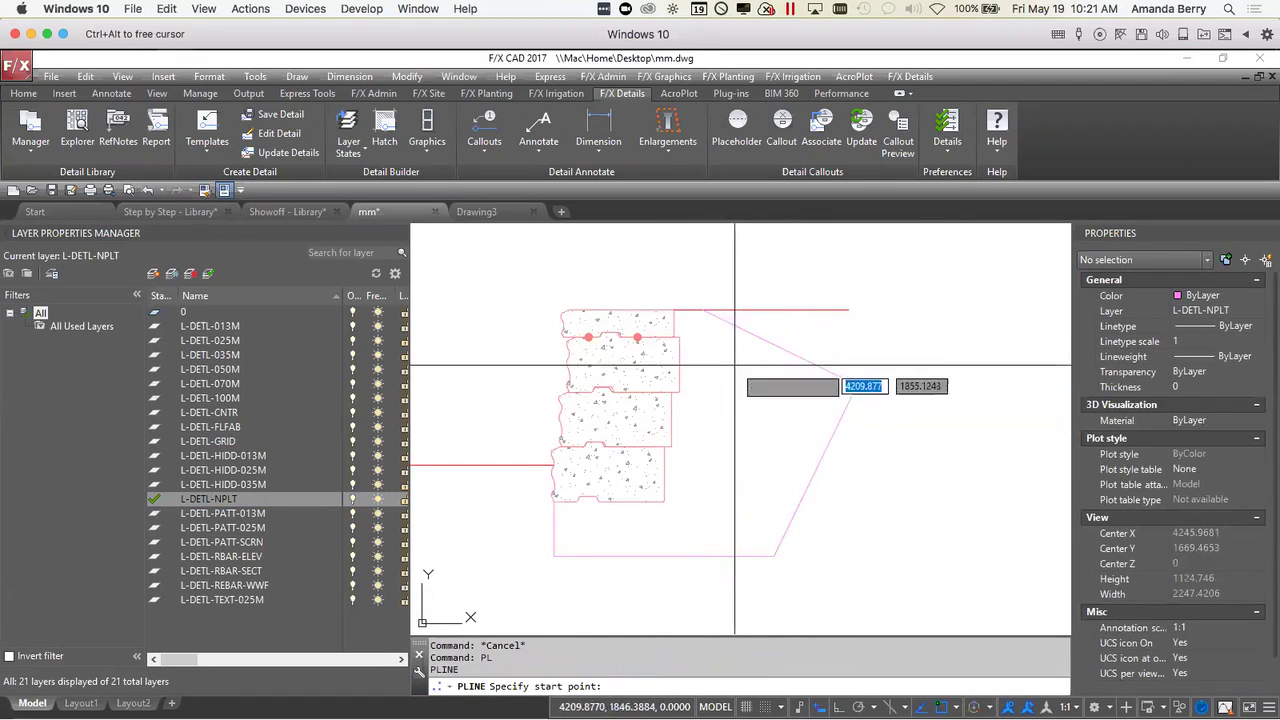
scroll(698, 328, up, 2)
click(667, 314)
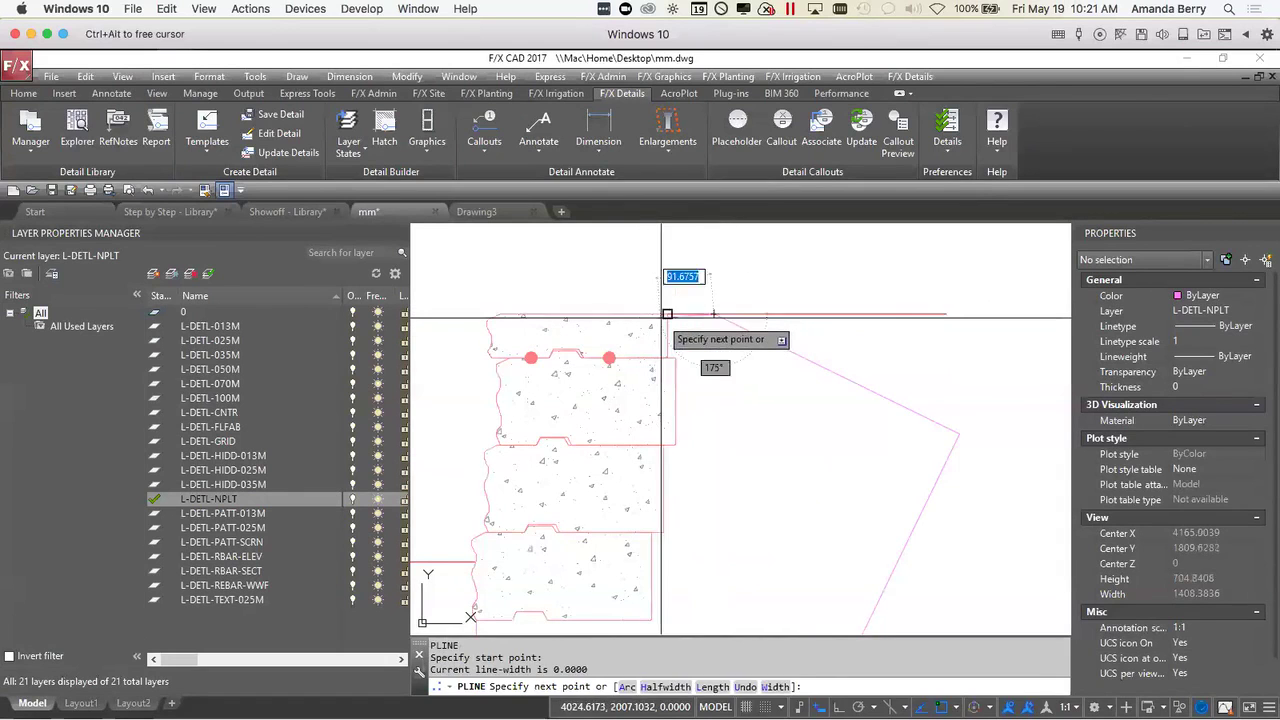
click(667, 357)
click(676, 357)
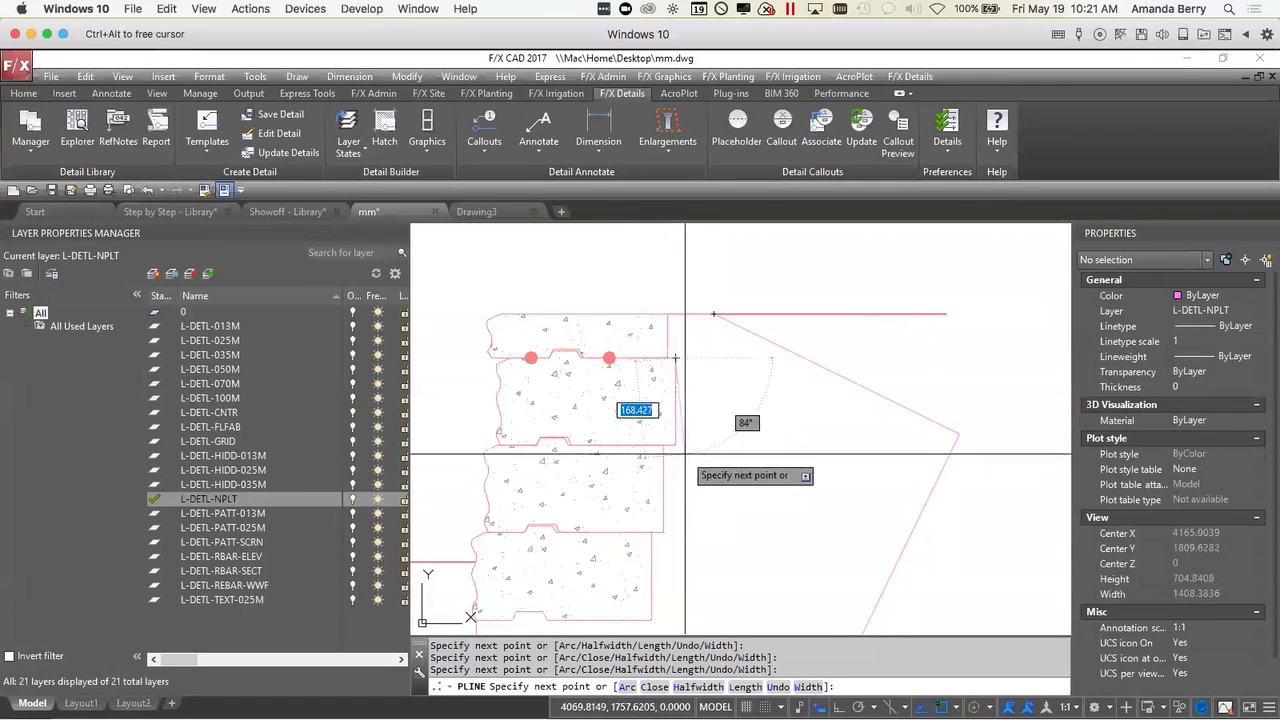
click(676, 445)
click(663, 445)
click(663, 532)
click(651, 532)
- Continue the trace past the bottom block and end it at the outline's bottom corner
middle_drag(652, 585, 686, 412)
click(652, 620)
click(577, 438)
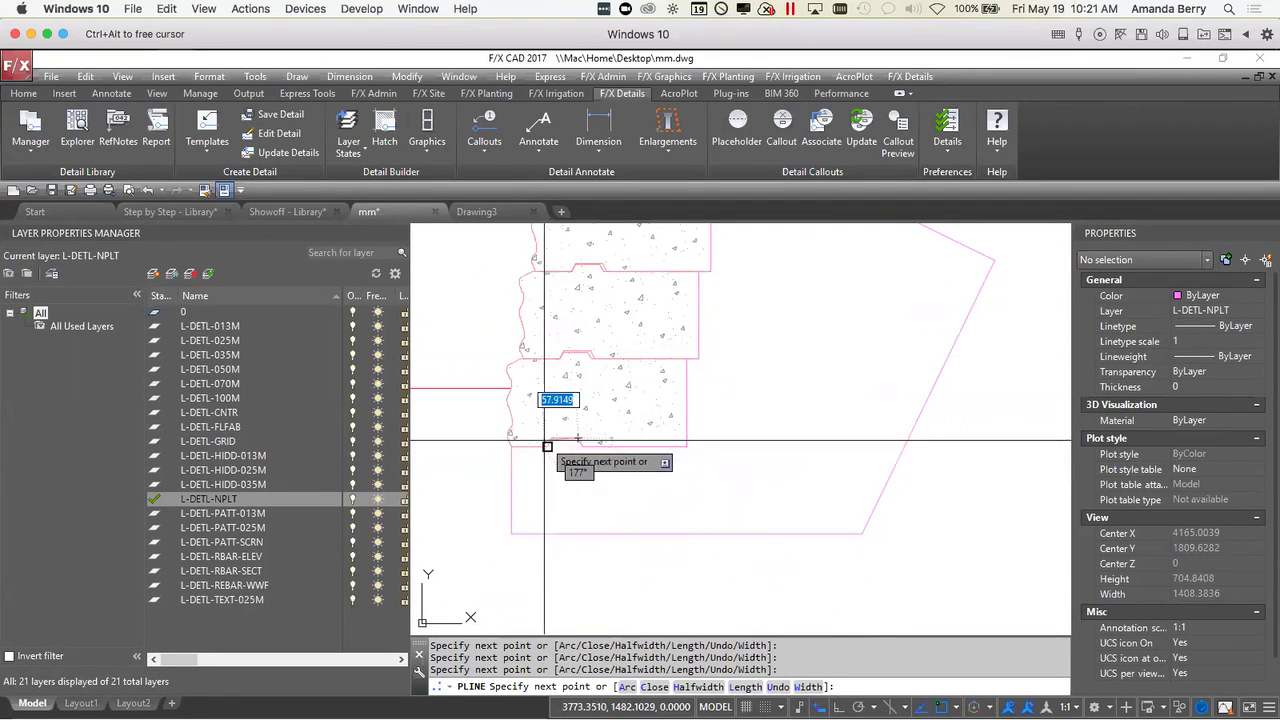
click(547, 446)
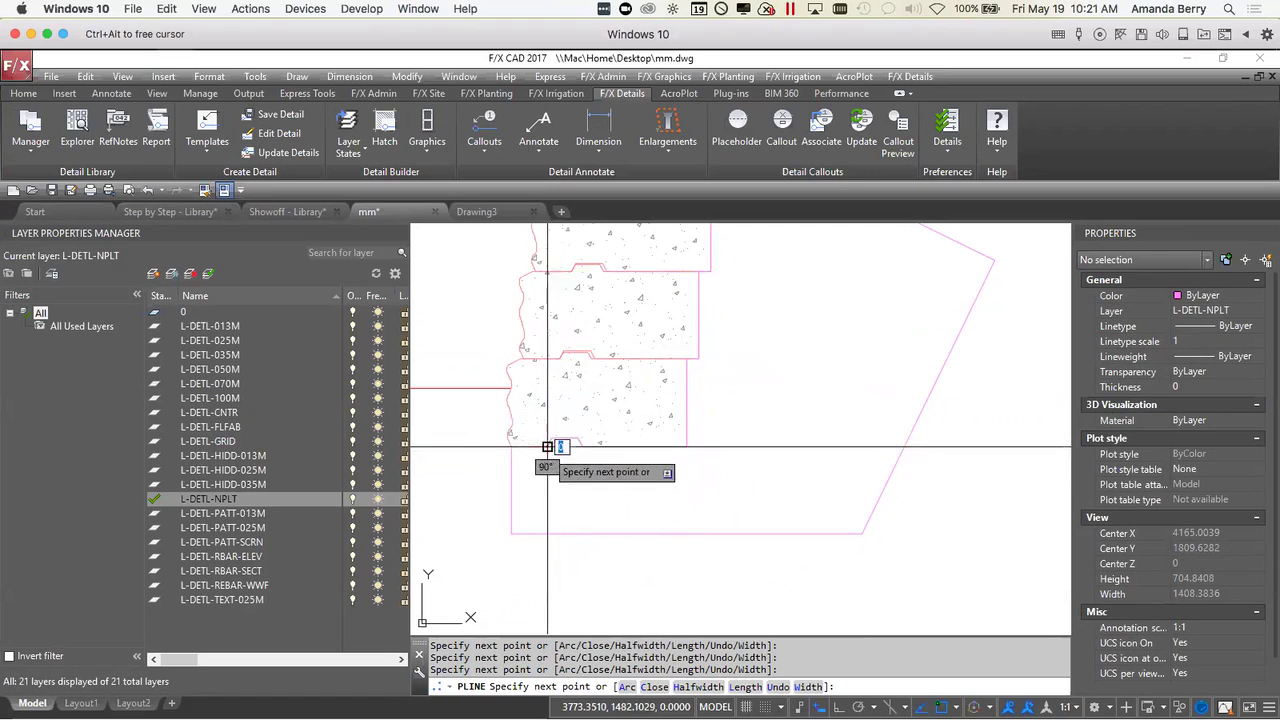
scroll(620, 470, down, 4)
key(Return)
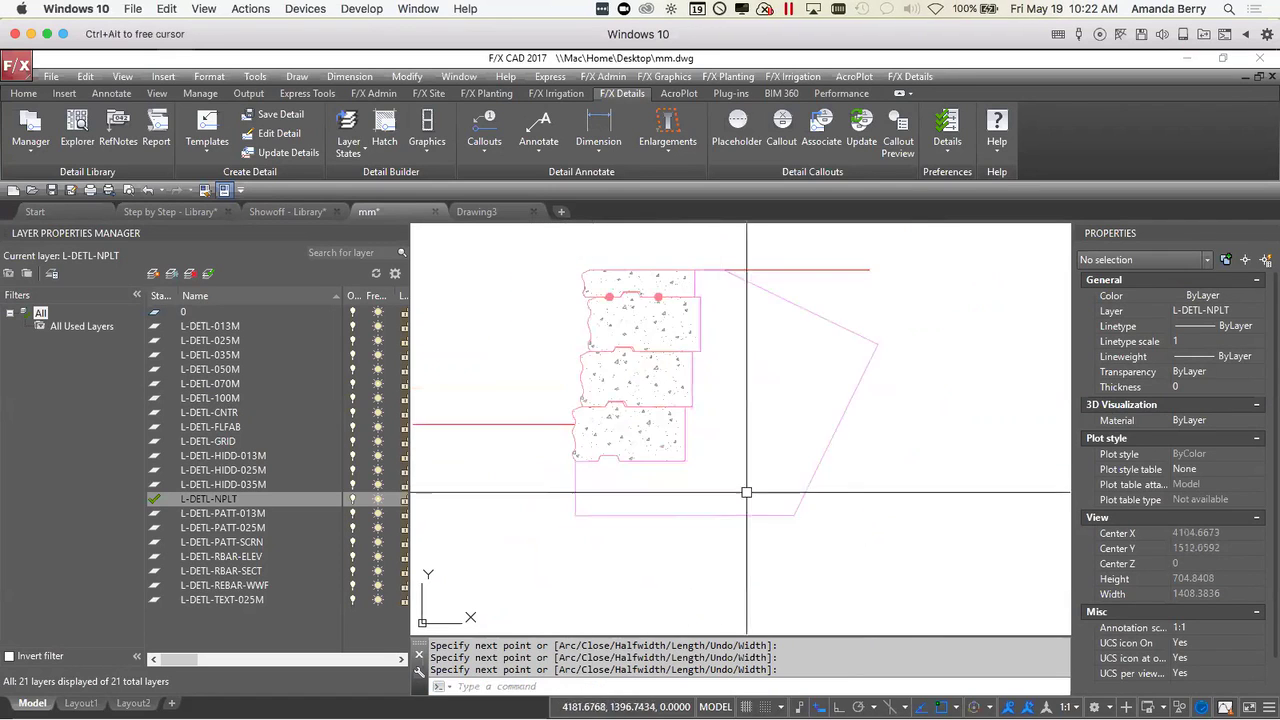
- Join the traced block polyline and the outline into one polyline with JOIN
click(655, 463)
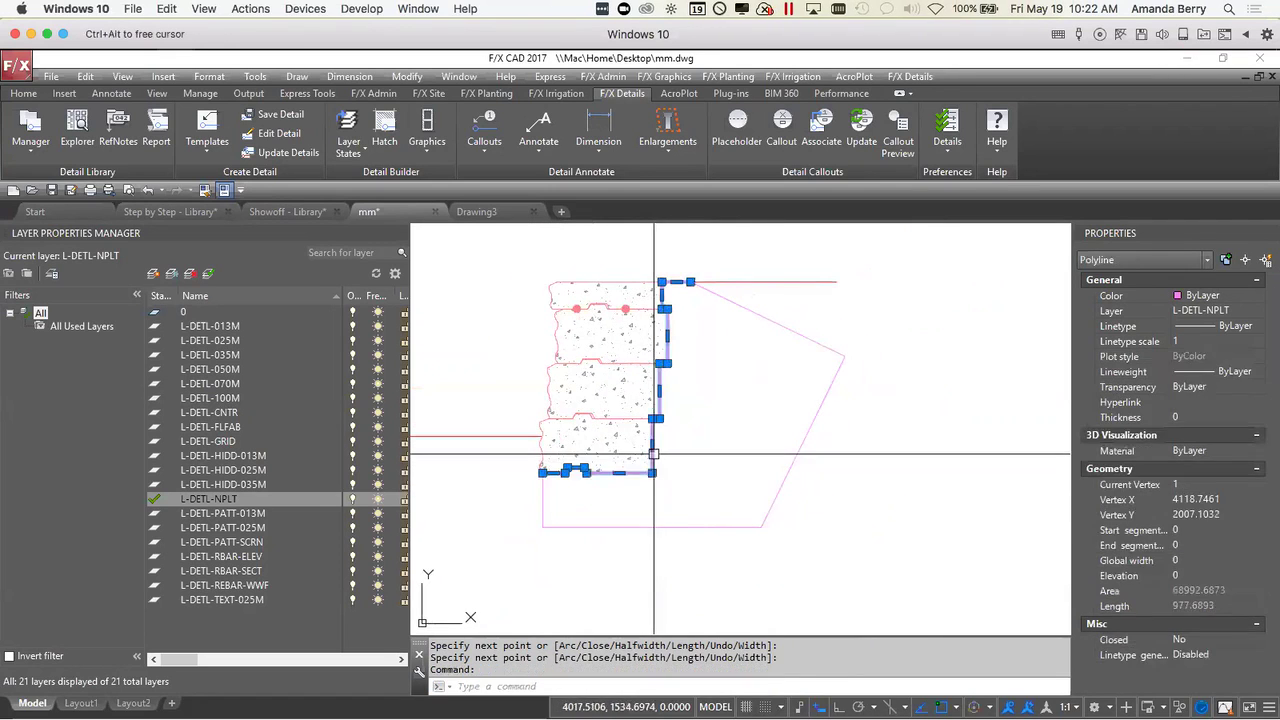
click(779, 491)
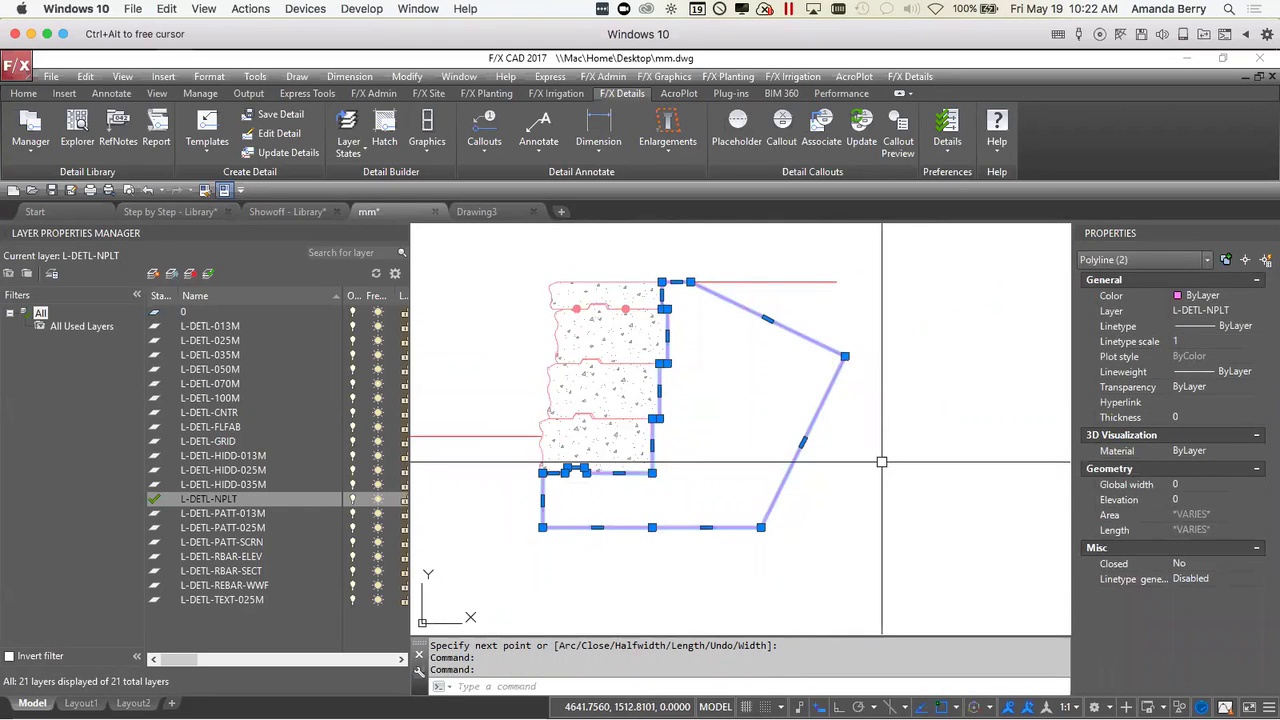
text(j)
key(Return)
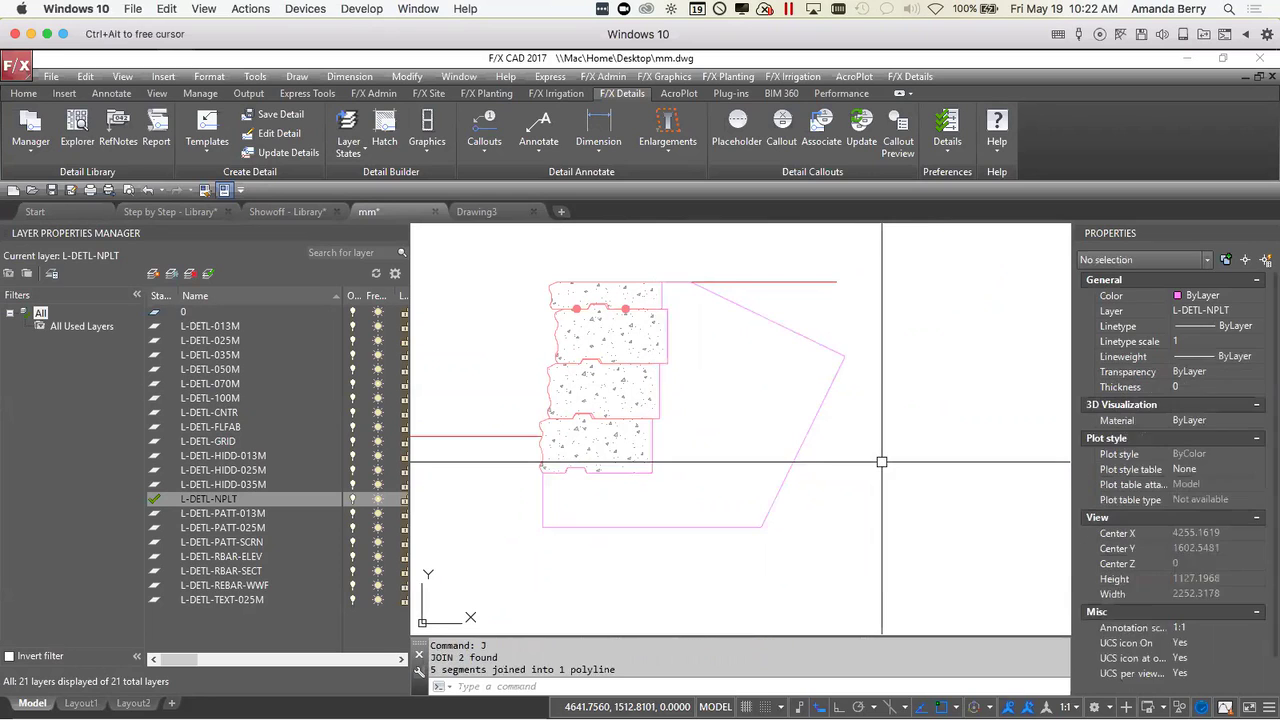
click(803, 438)
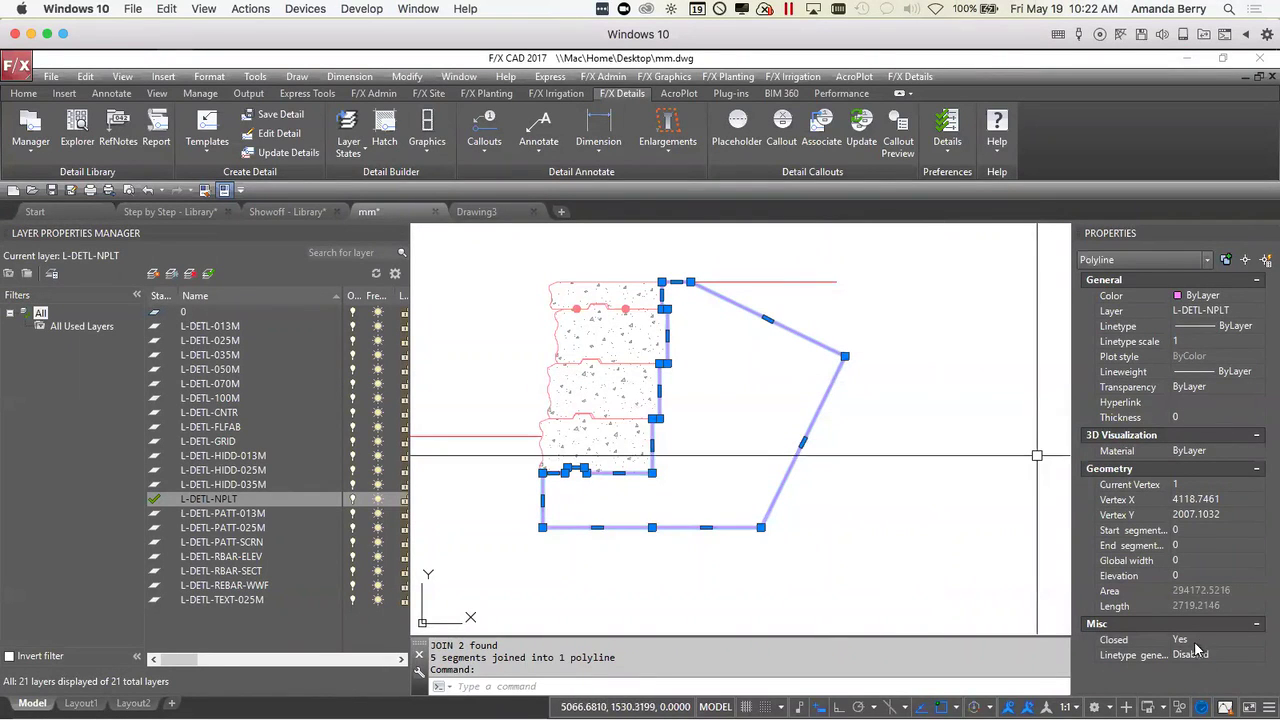
middle_drag(754, 516, 904, 496)
key(Escape)
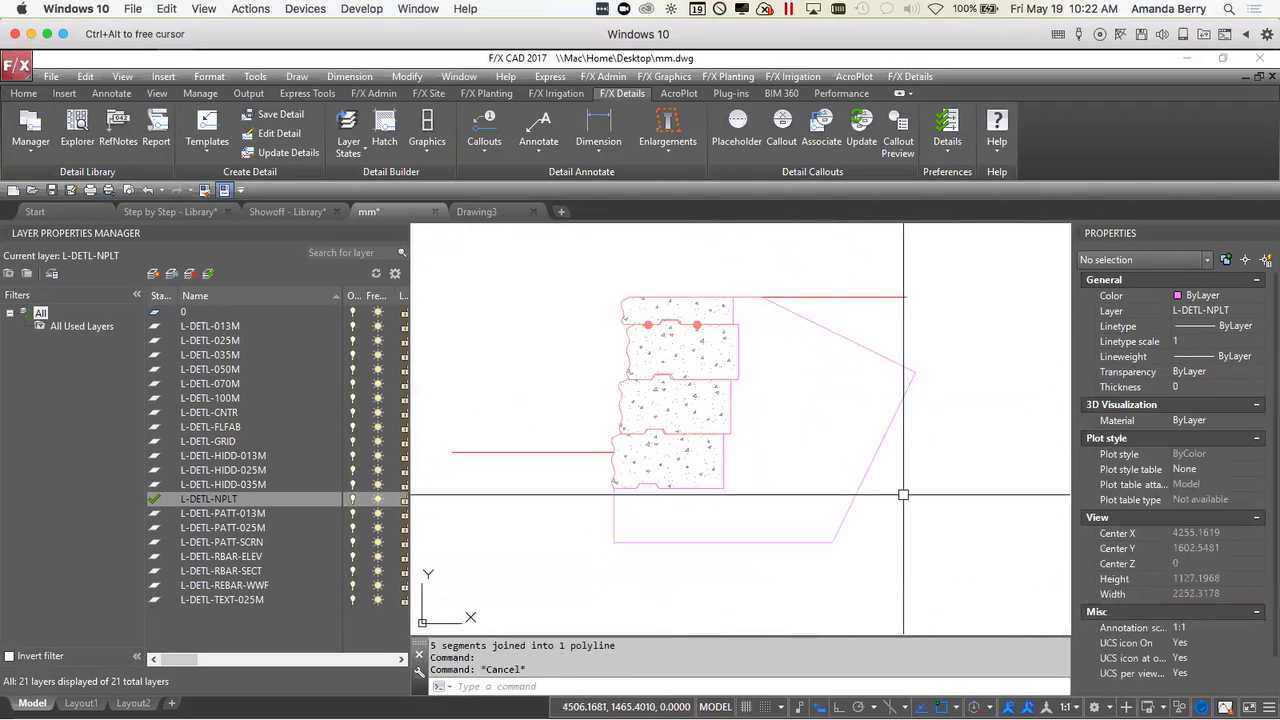
- Insert the Drainage 100MM DRAIN graphic near the bottom of the outlined zone
click(426, 120)
click(451, 304)
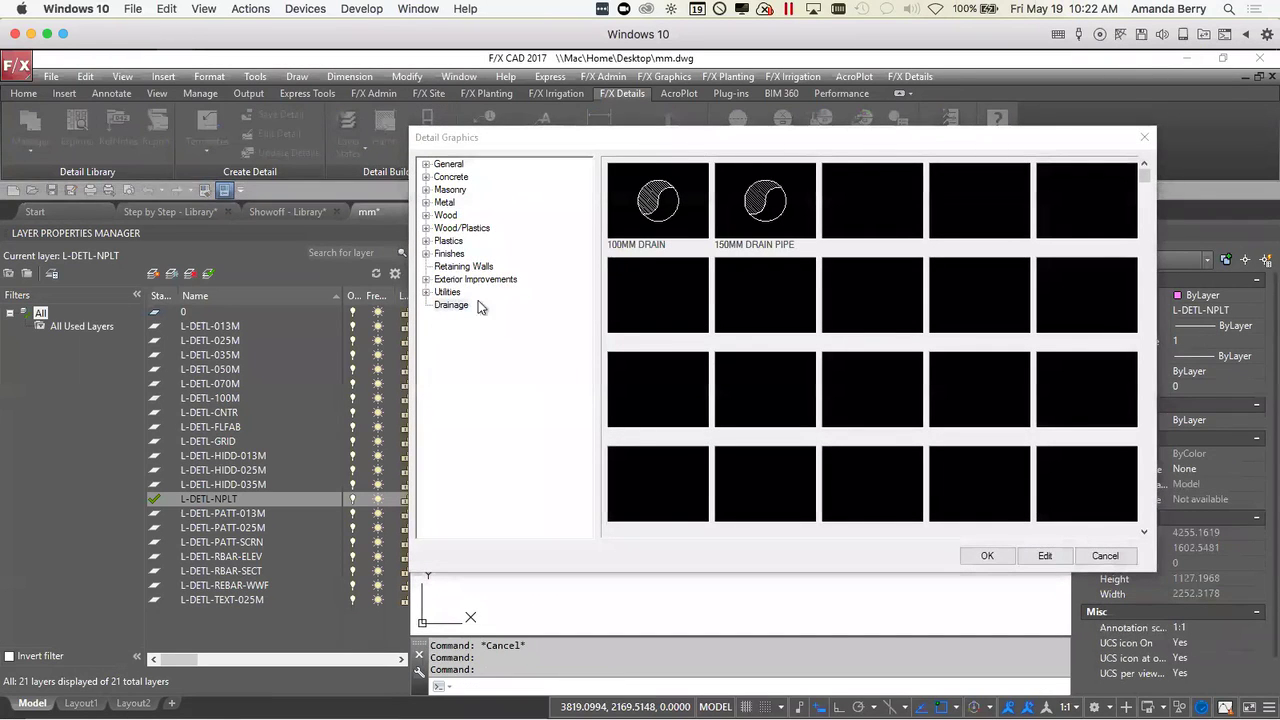
click(675, 245)
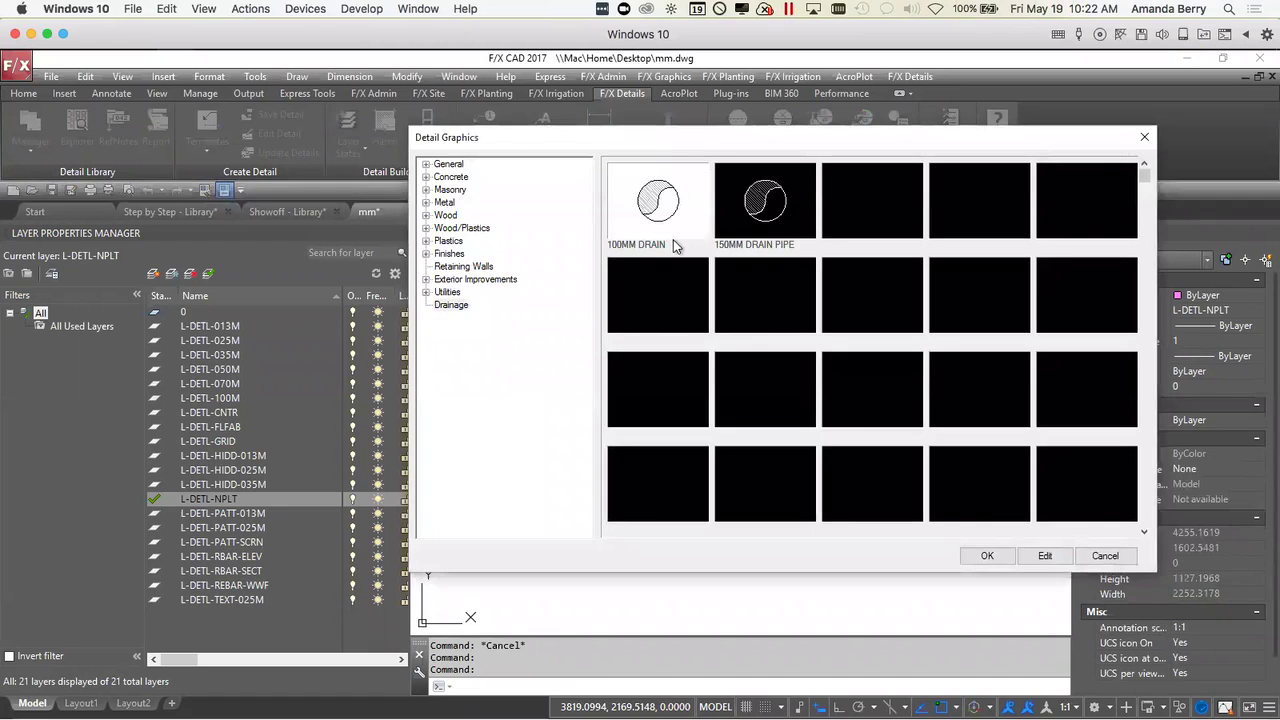
click(987, 556)
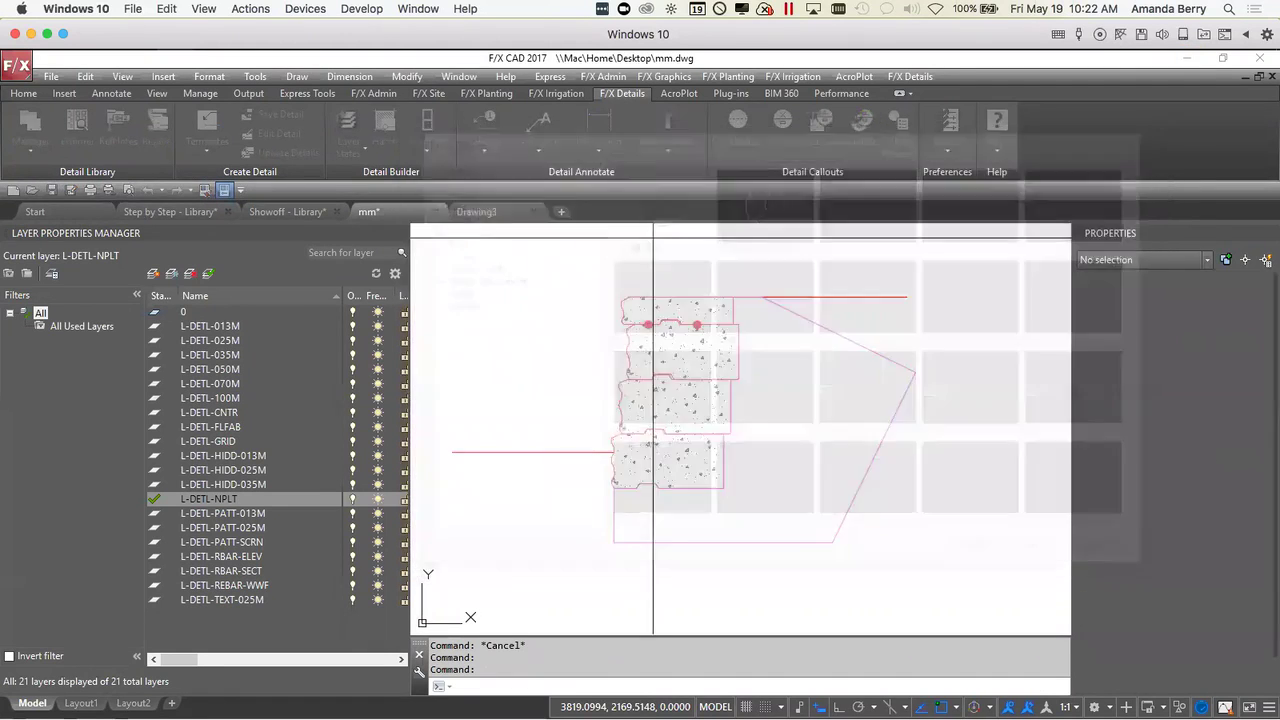
click(800, 506)
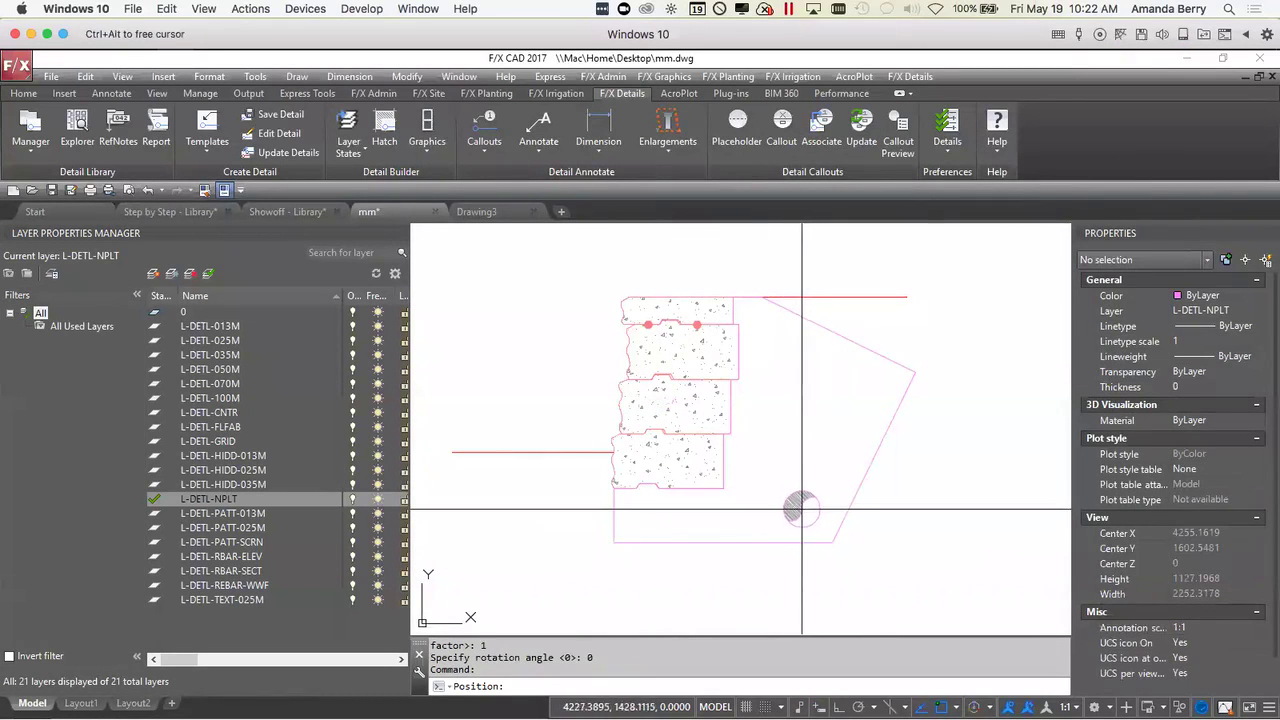
key(Escape)
scroll(913, 550, down, 2)
middle_drag(913, 550, 868, 527)
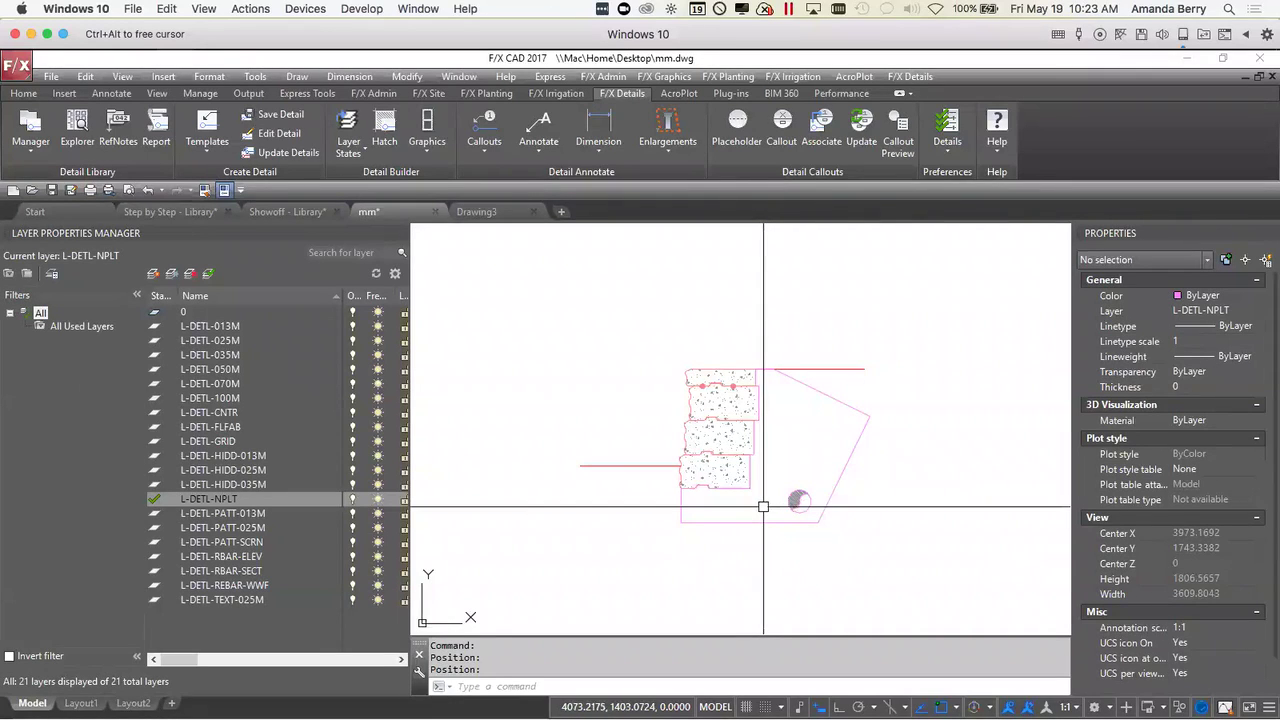
- Open the detail template's Size and Scale dialog set to 1A, Metric, 1:1, Millimeters
middle_drag(763, 507, 730, 495)
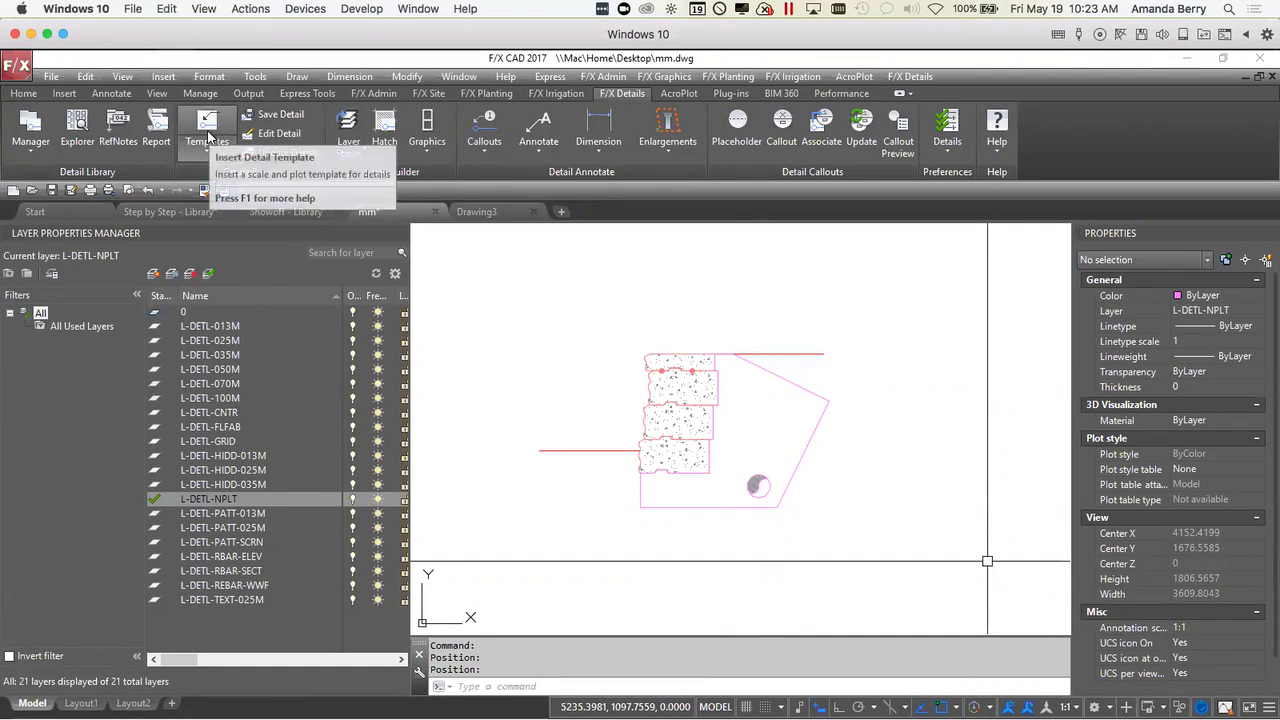
click(203, 150)
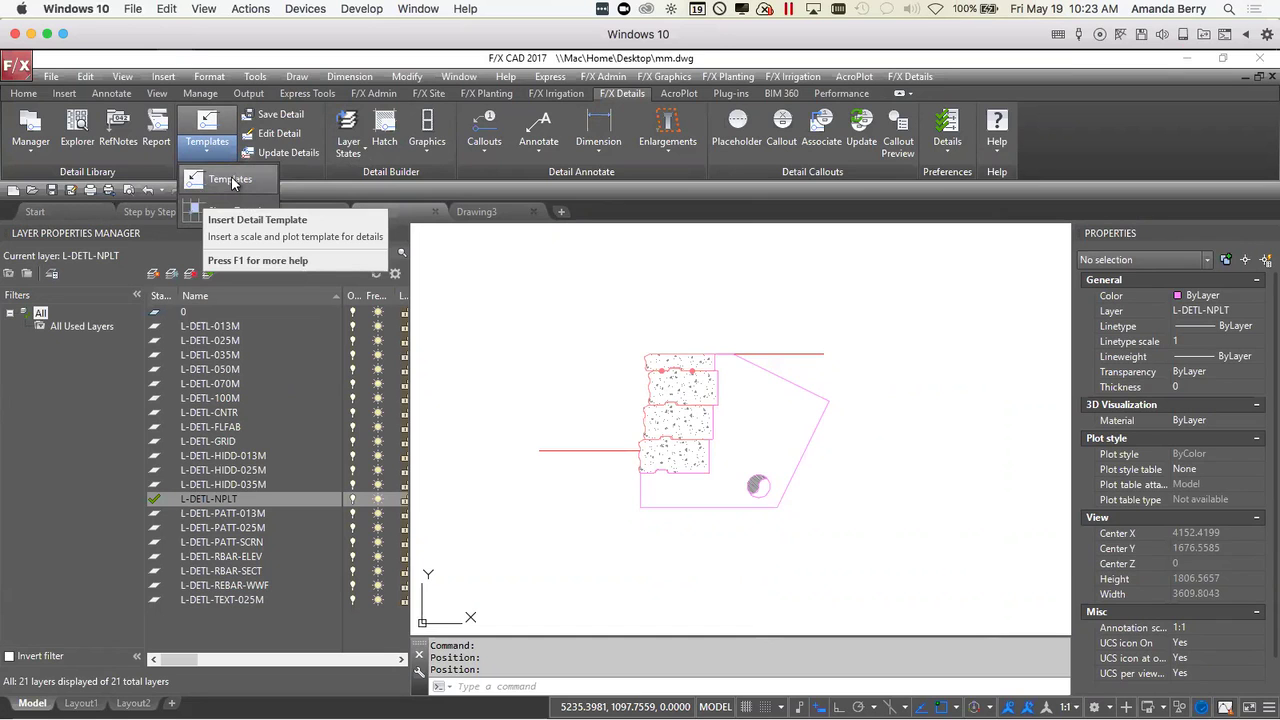
click(231, 180)
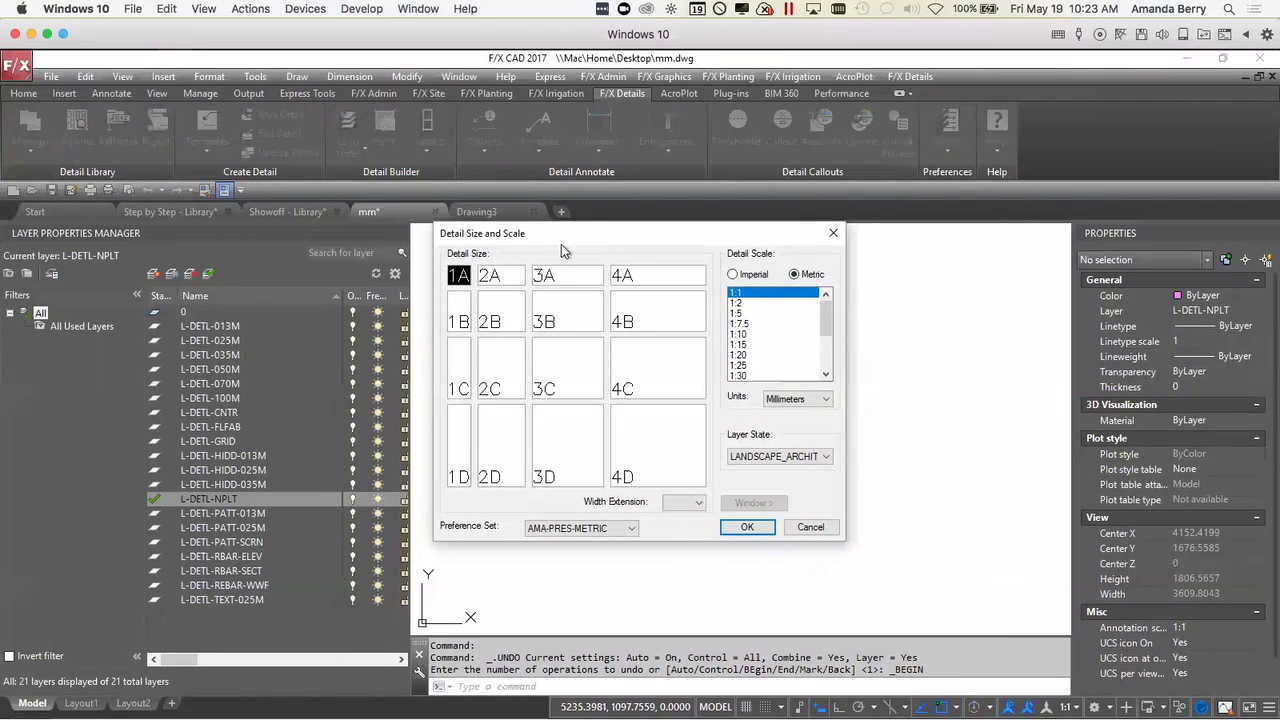
drag(604, 244, 648, 262)
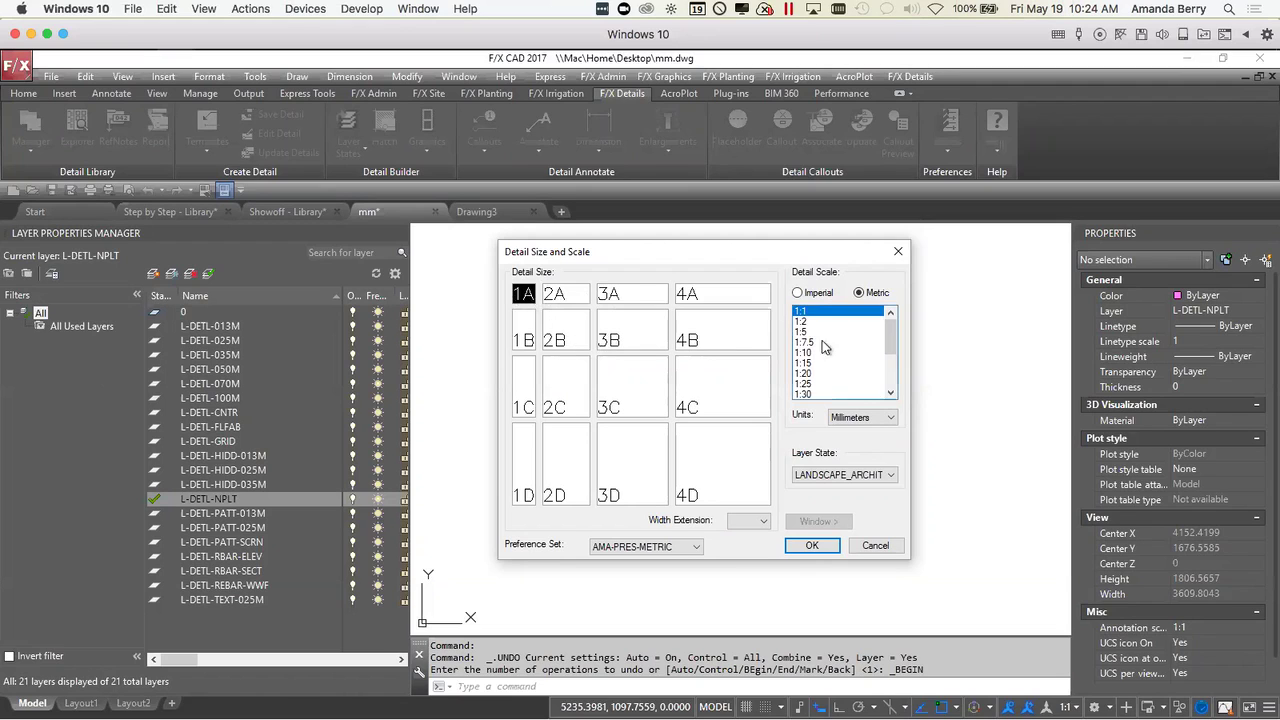
mouse_move(888, 336)
mouse_down()
mouse_move(884, 380)
mouse_move(890, 328)
mouse_up()
click(797, 292)
mouse_move(828, 314)
mouse_down()
mouse_move(827, 345)
mouse_move(833, 303)
mouse_up()
click(793, 274)
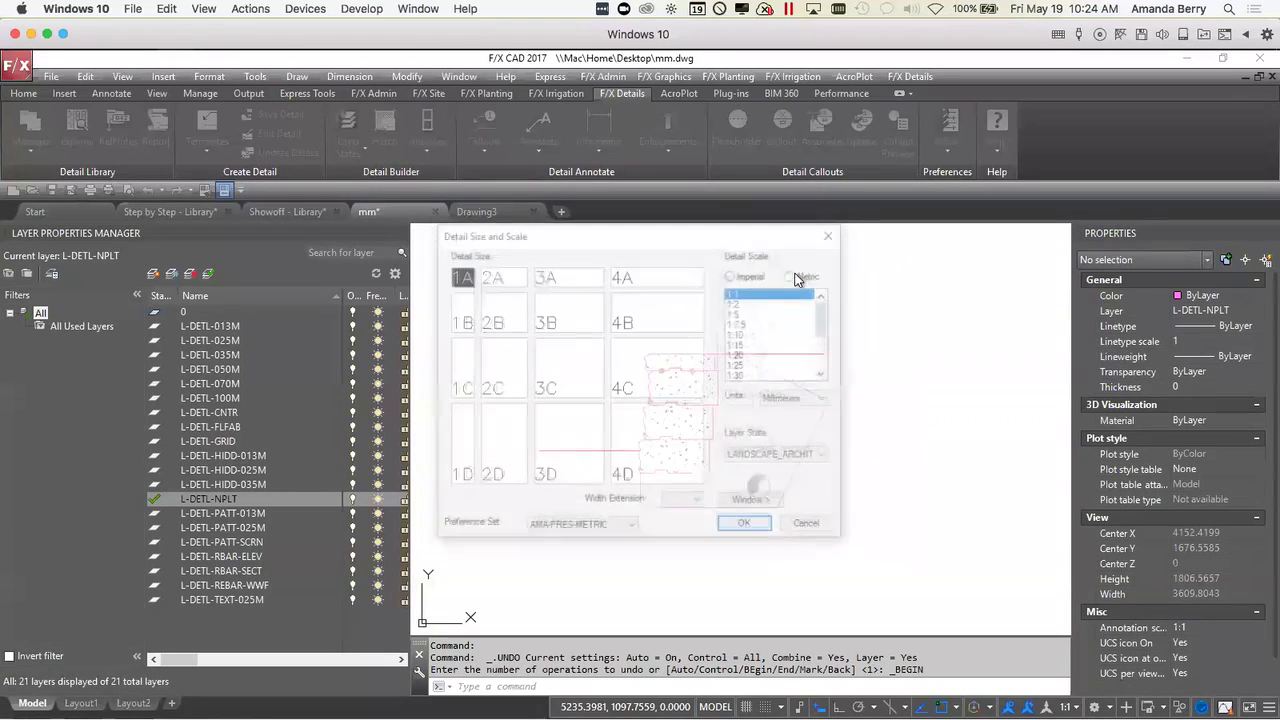
mouse_move(826, 308)
mouse_down()
mouse_move(825, 351)
mouse_move(827, 307)
mouse_up()
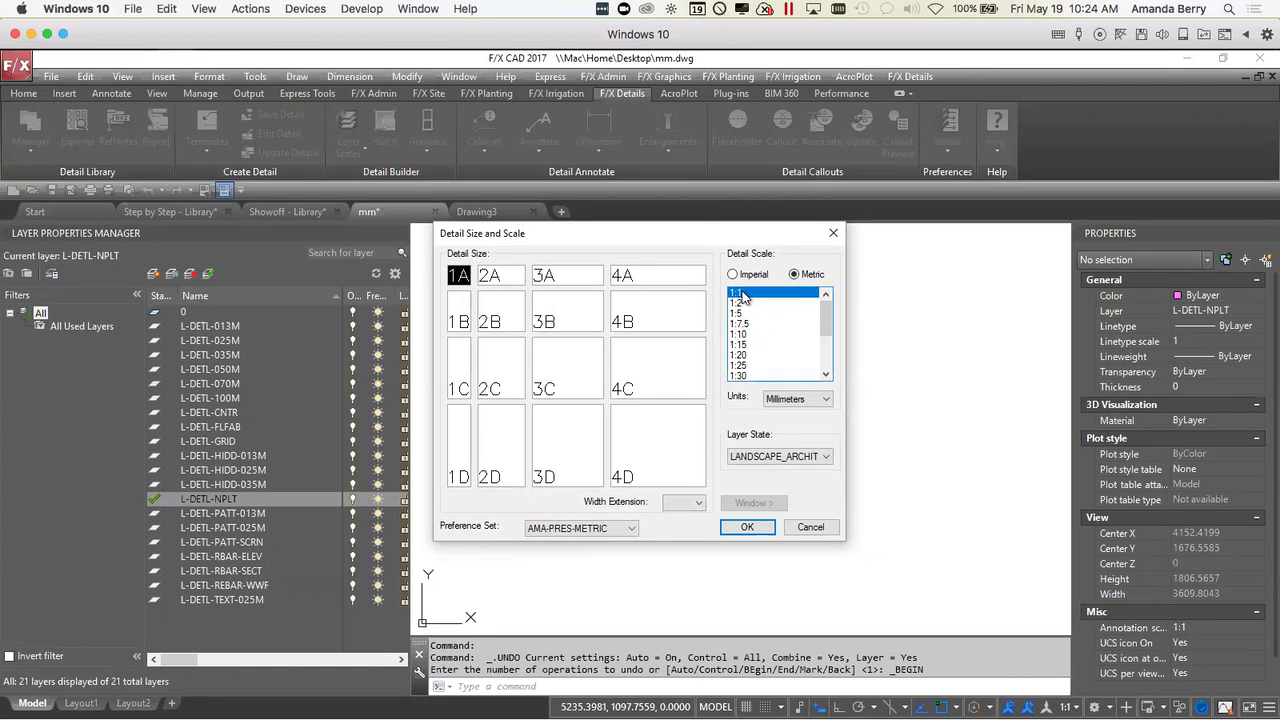
drag(726, 243, 835, 268)
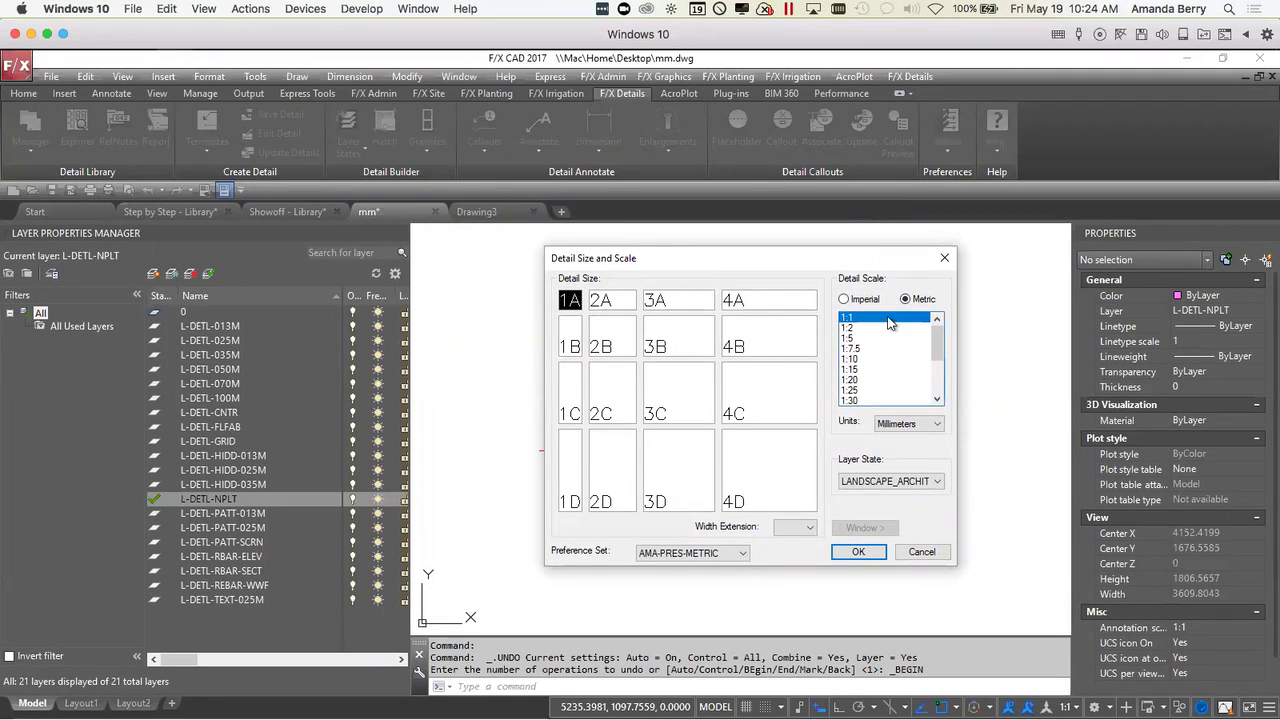
- Accept size 1A, change the detail scale to 1:2, and show the Keyboard Commands reference
click(866, 555)
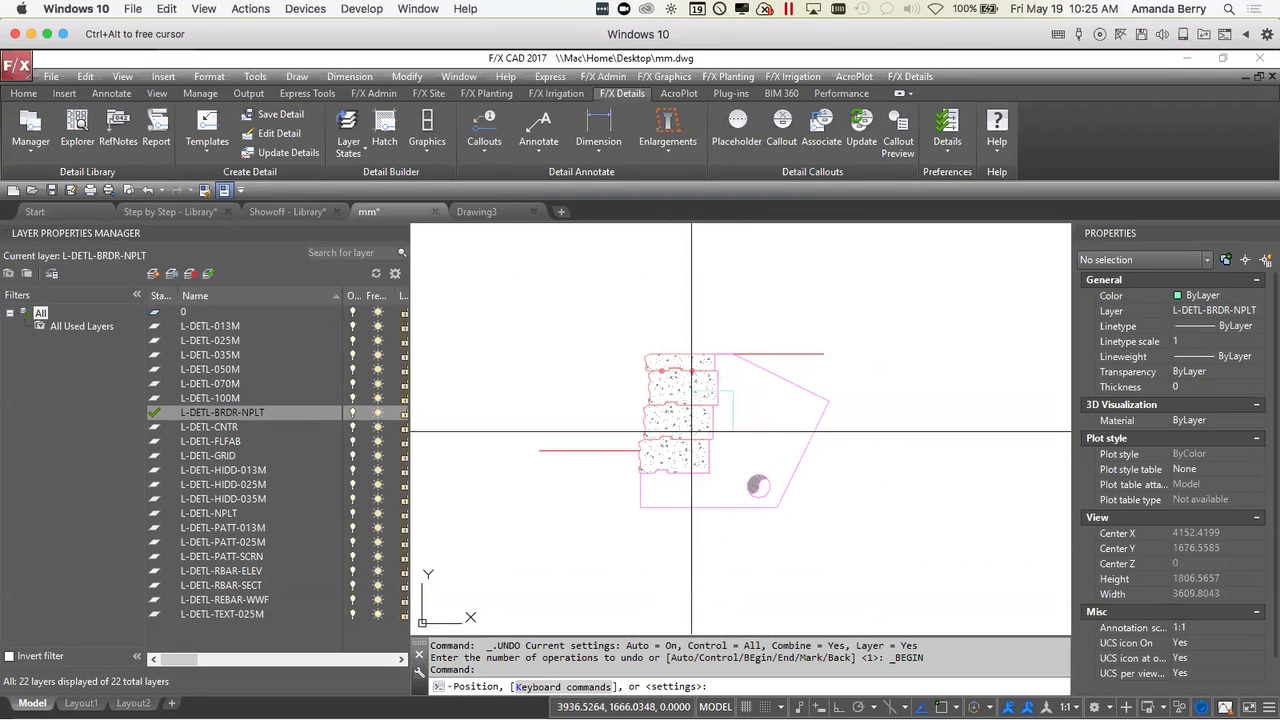
scroll(690, 440, up, 2)
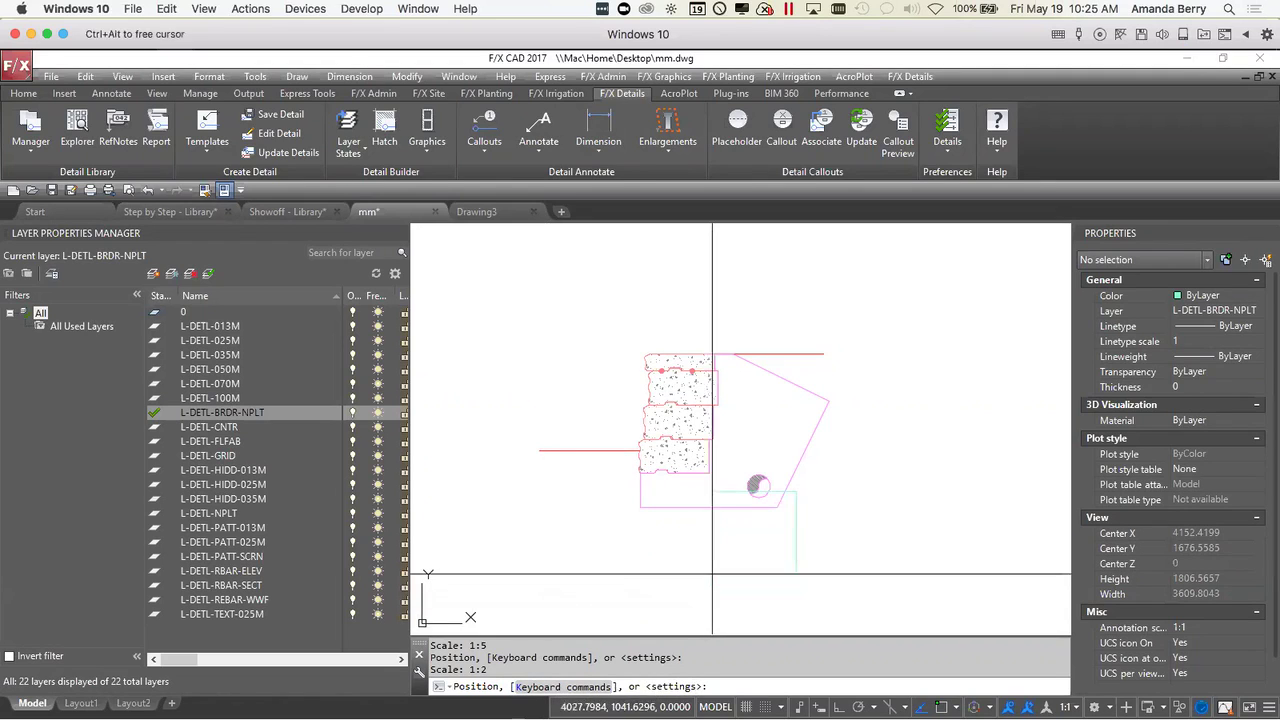
click(548, 688)
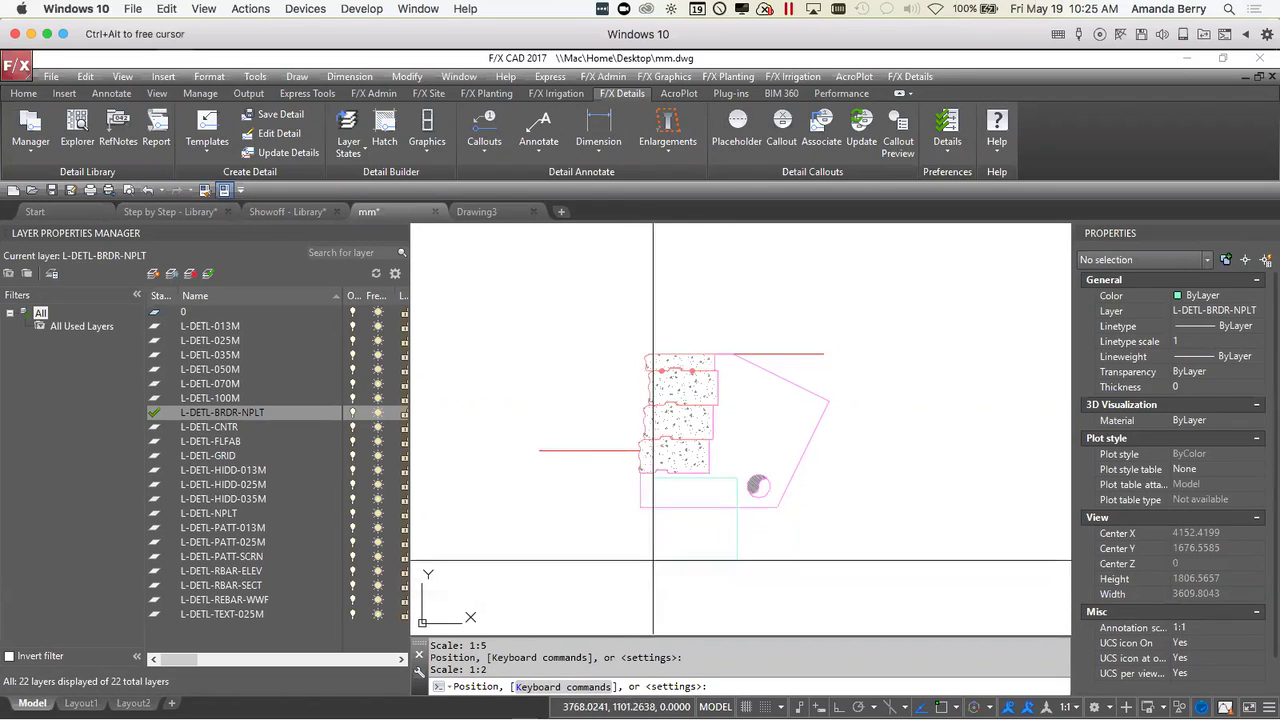
key(Up)
key(Up)
key(Up)
key(Up)
key(Up)
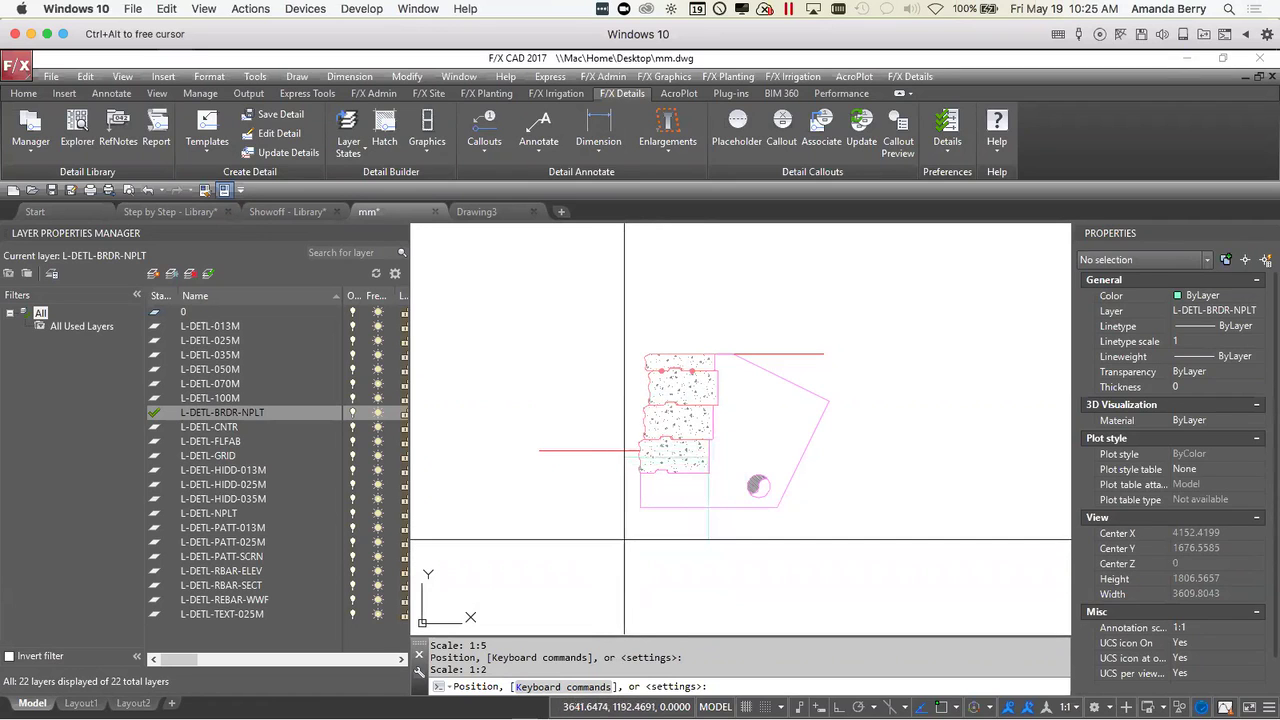
drag(890, 536, 571, 350)
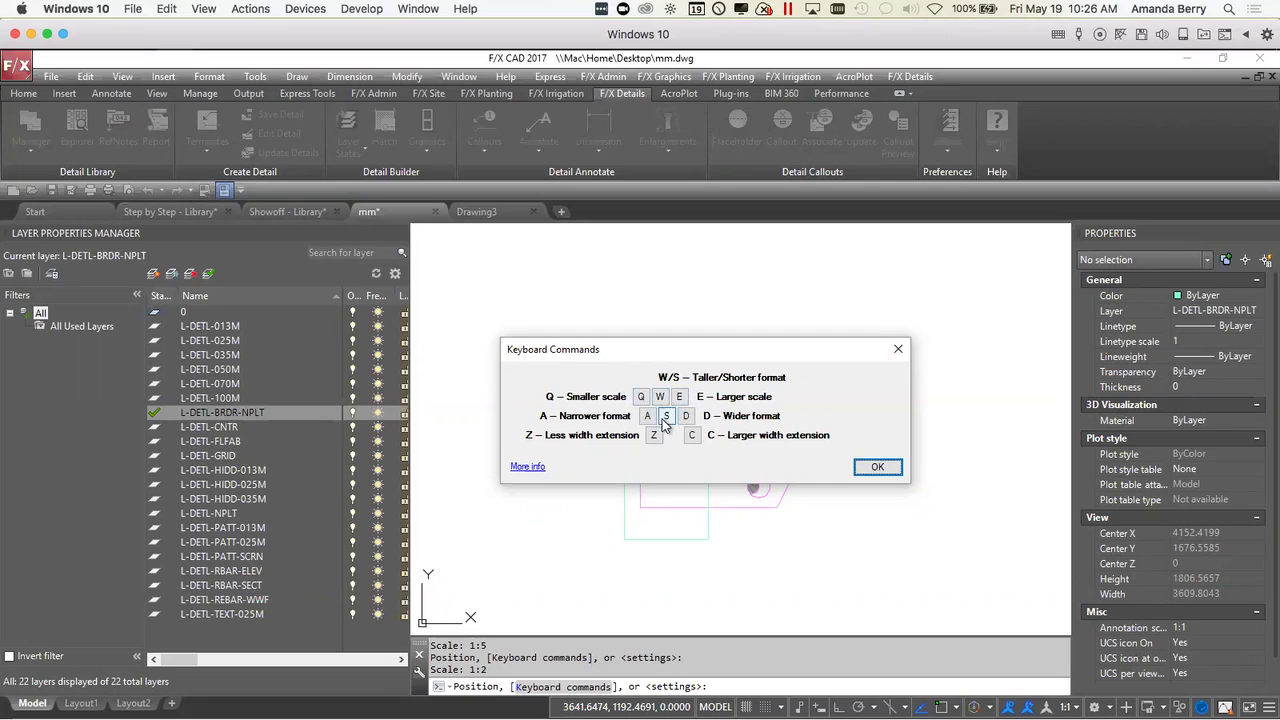
- Try the Narrower format, then close the Keyboard Commands help
key(a)
click(877, 467)
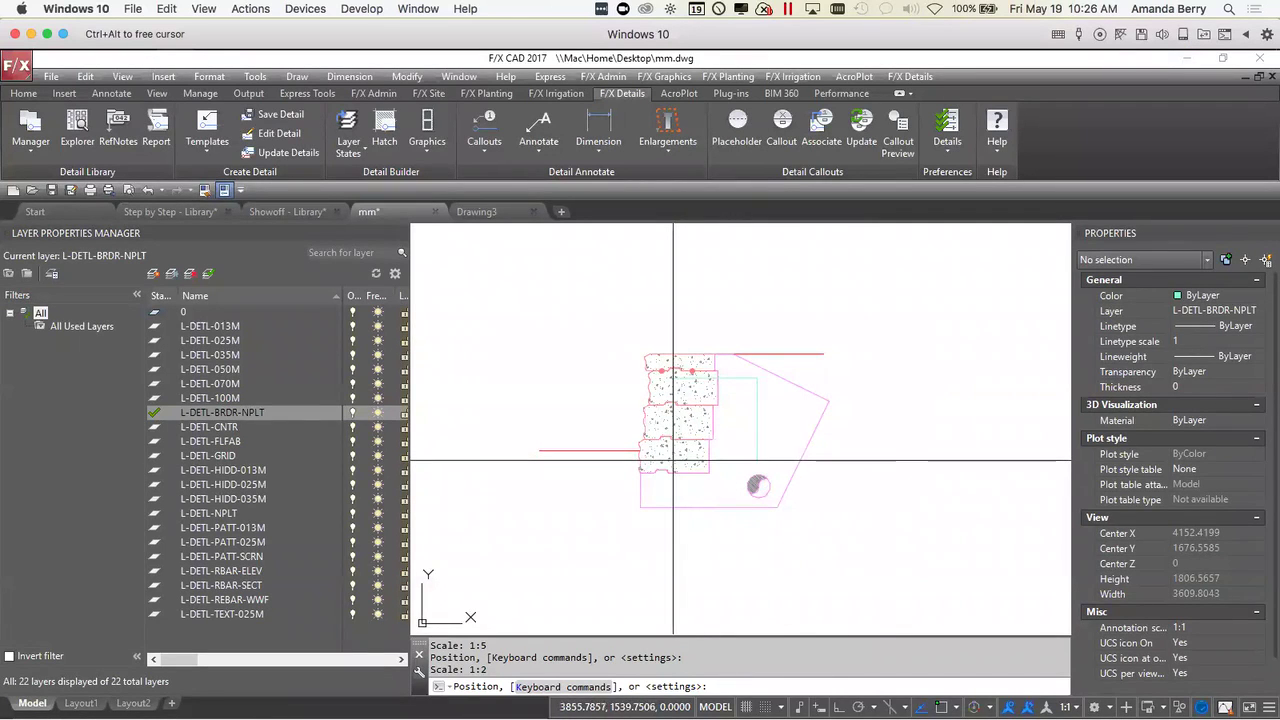
- Step the detail scale through 1:5 and 1:10, settling back on 1:7.5
key(Up)
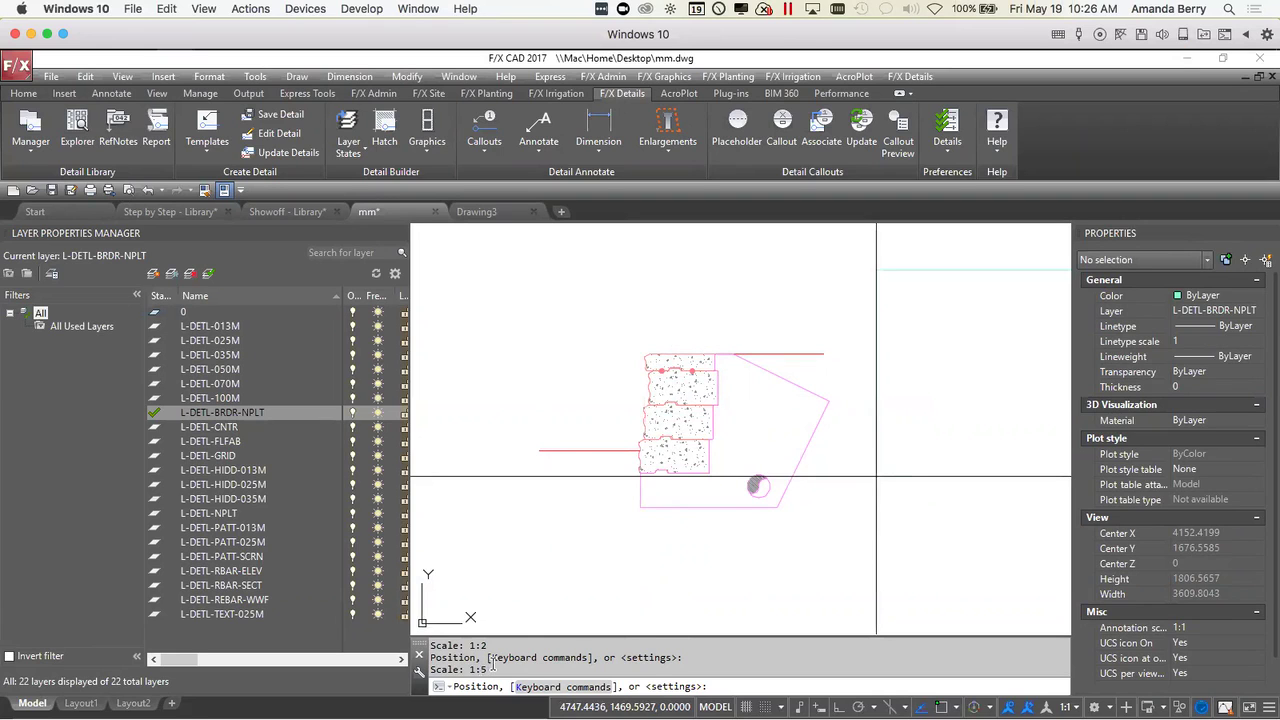
scroll(593, 547, down, 2)
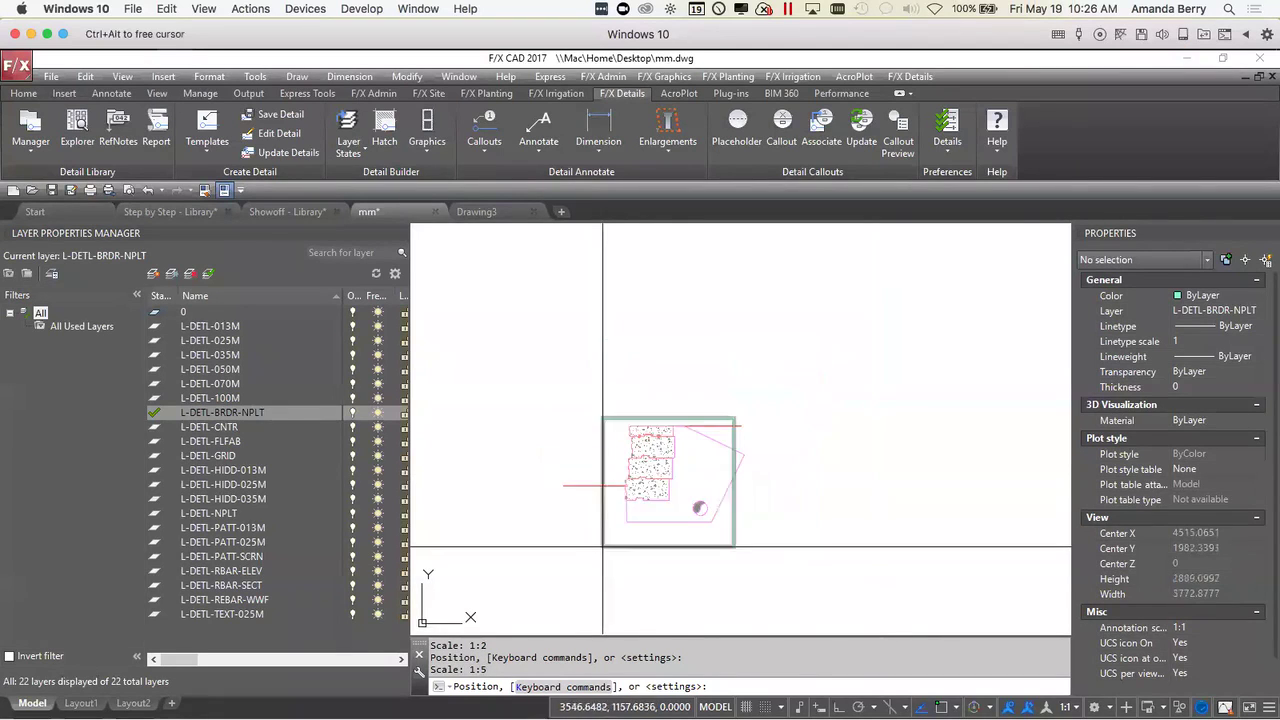
key(Up)
key(Up)
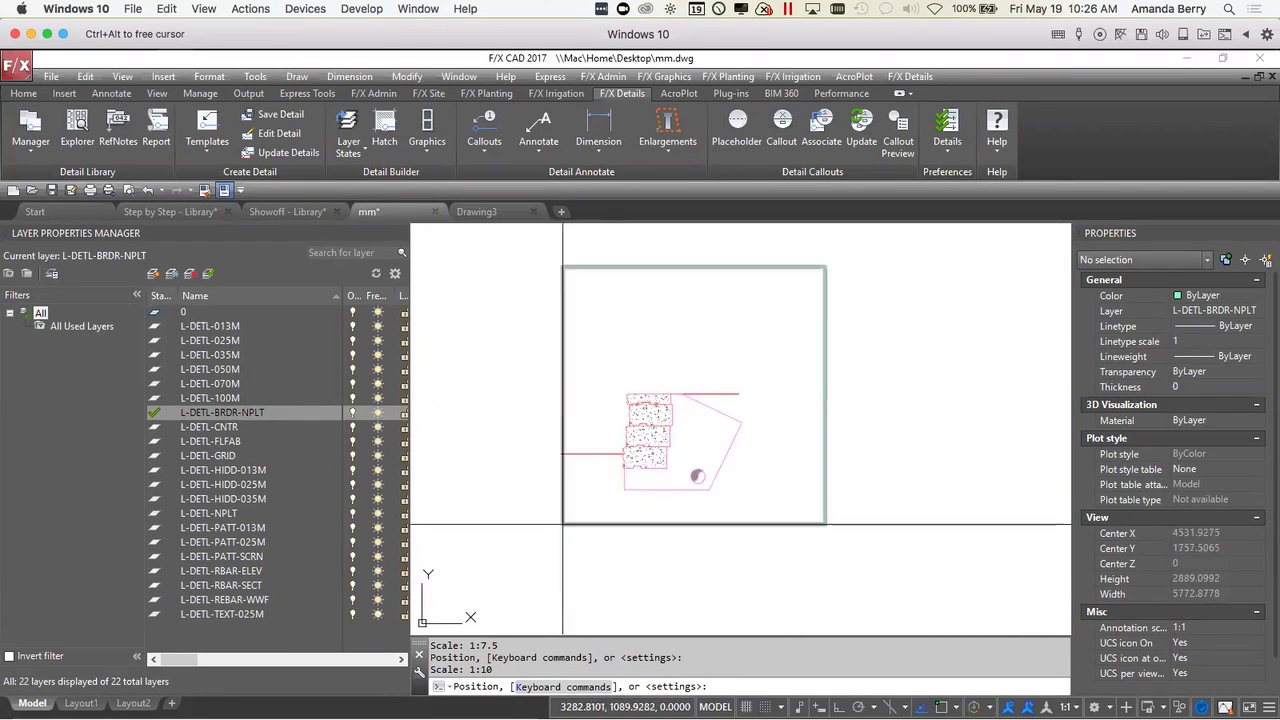
key(s)
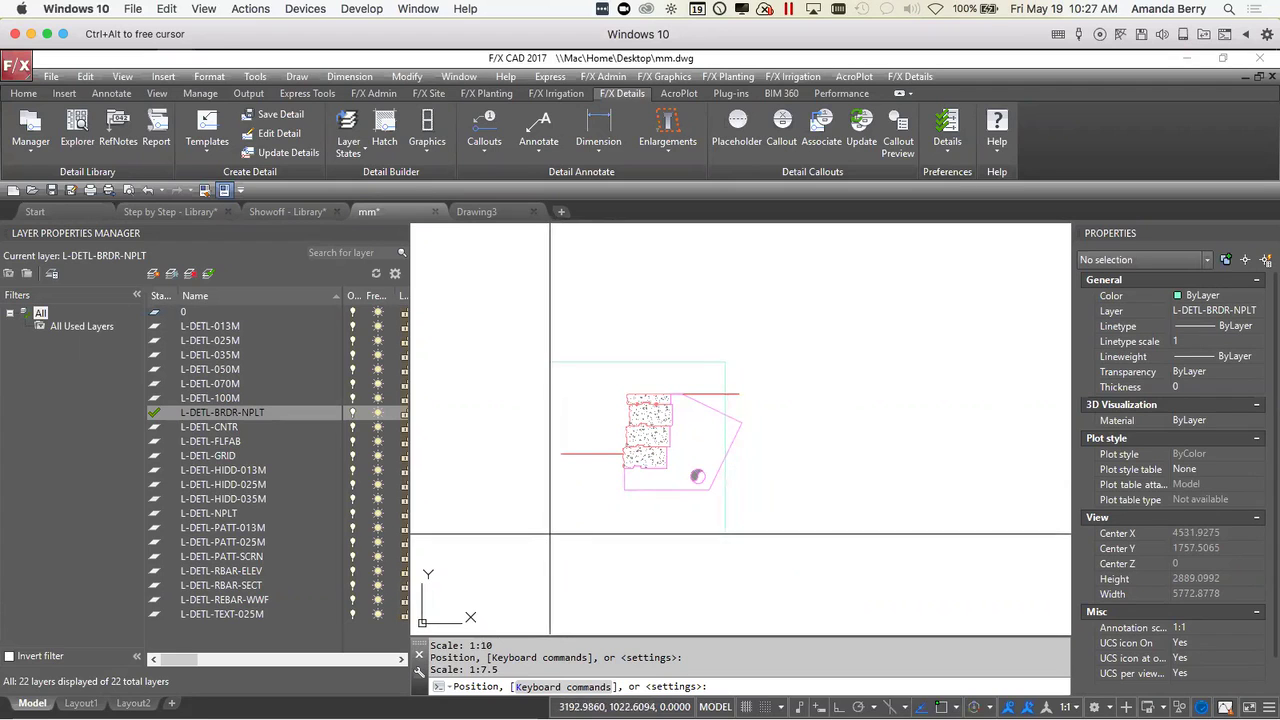
- Cycle the detail size through 2A and 2B, then return it to 1A
key(z)
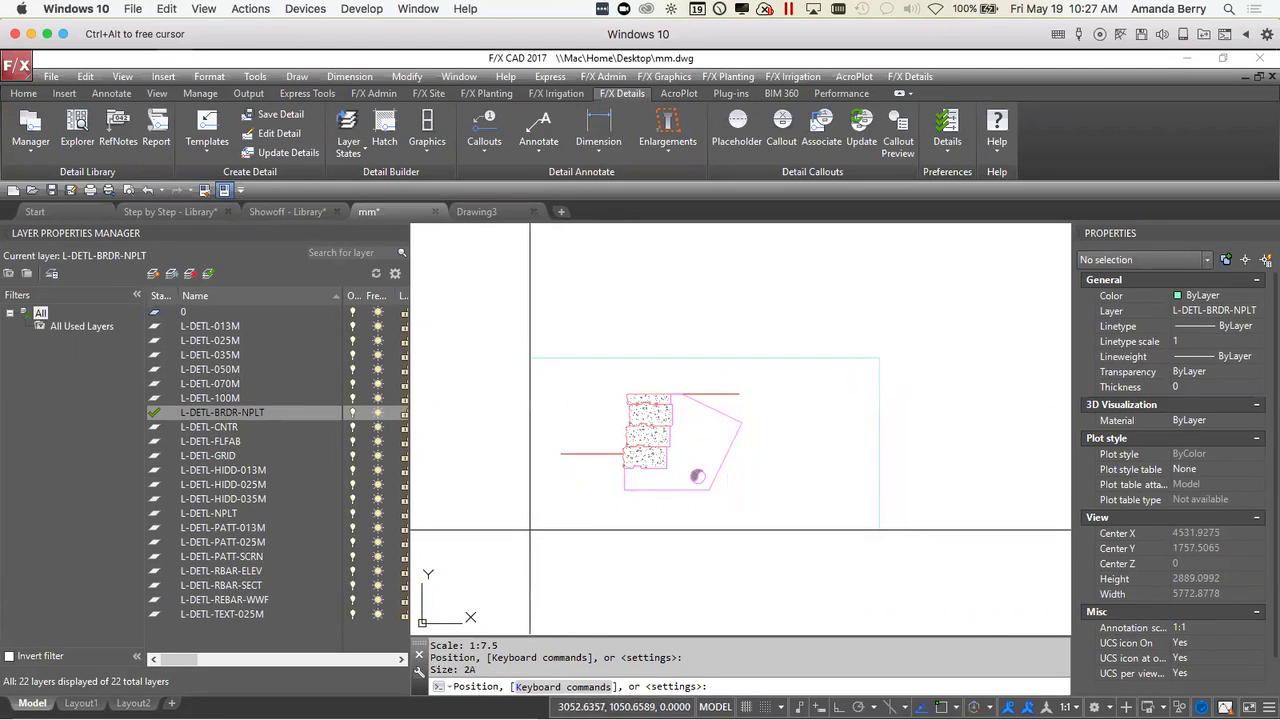
key(x)
key(z)
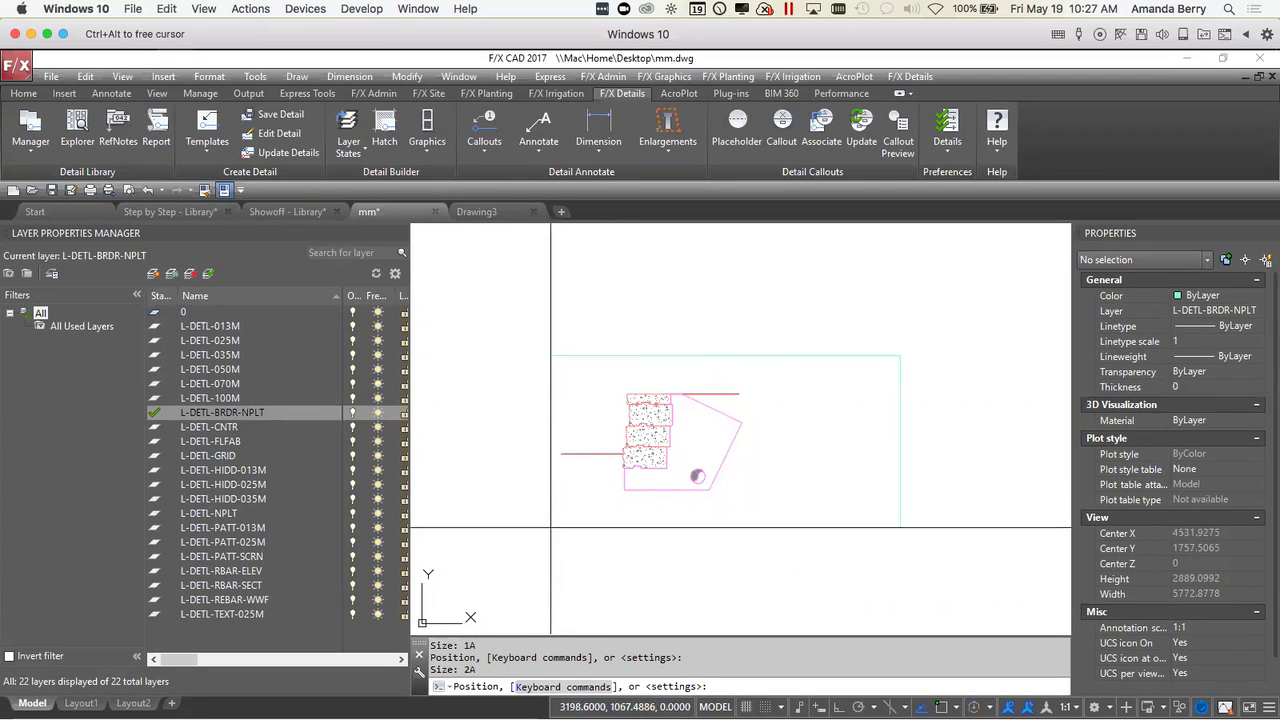
key(Up)
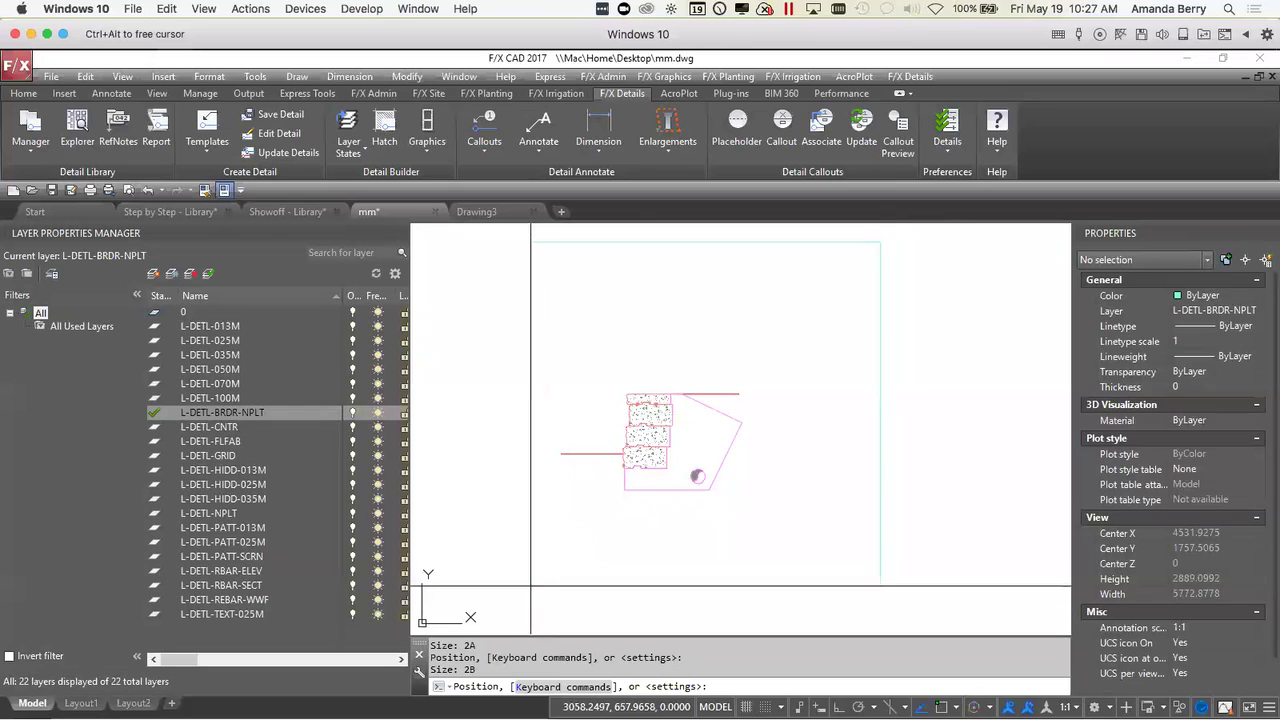
key(Tab)
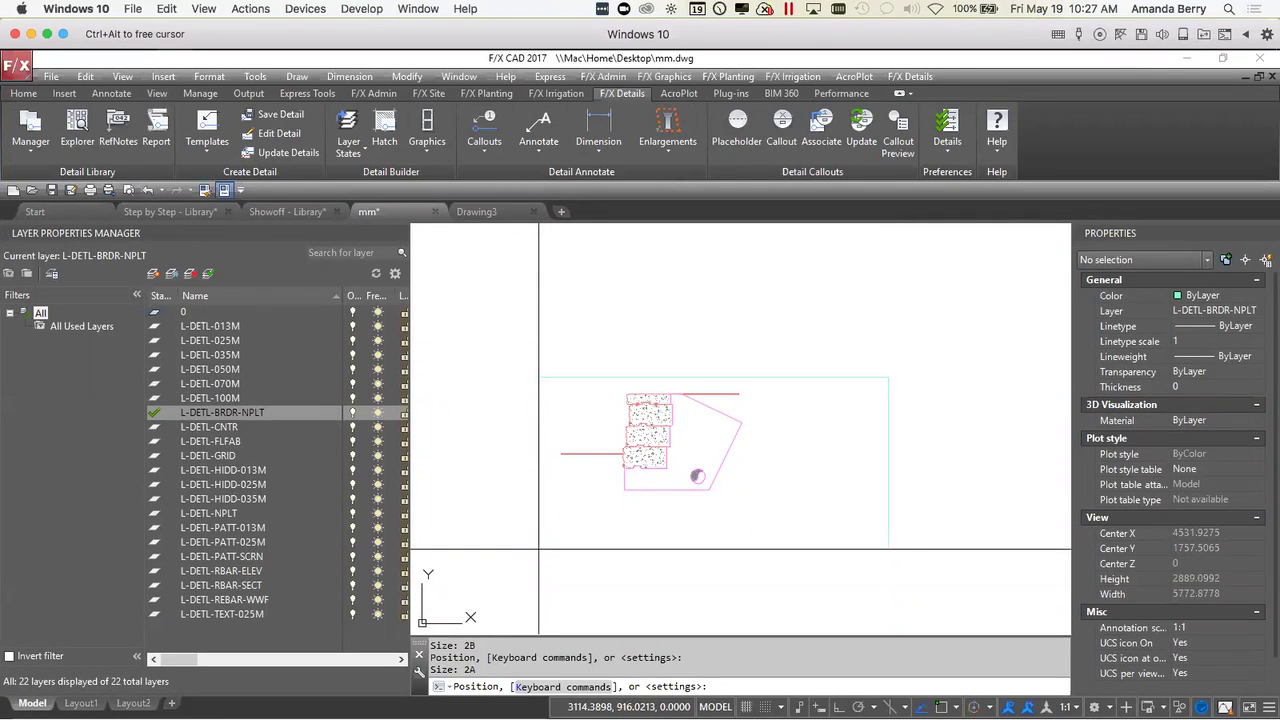
key(Tab)
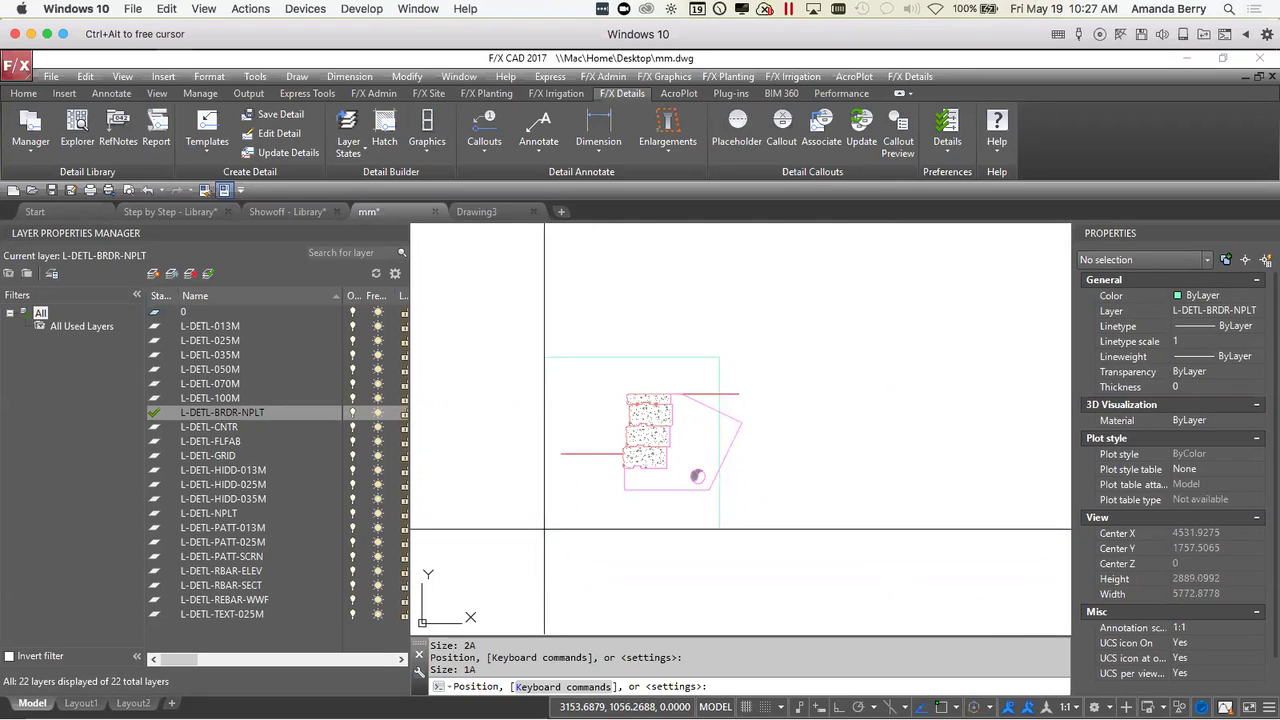
- Try width extensions of 0,25 and 0,33 on the boundary, then set the scale to 1:10
key(Right)
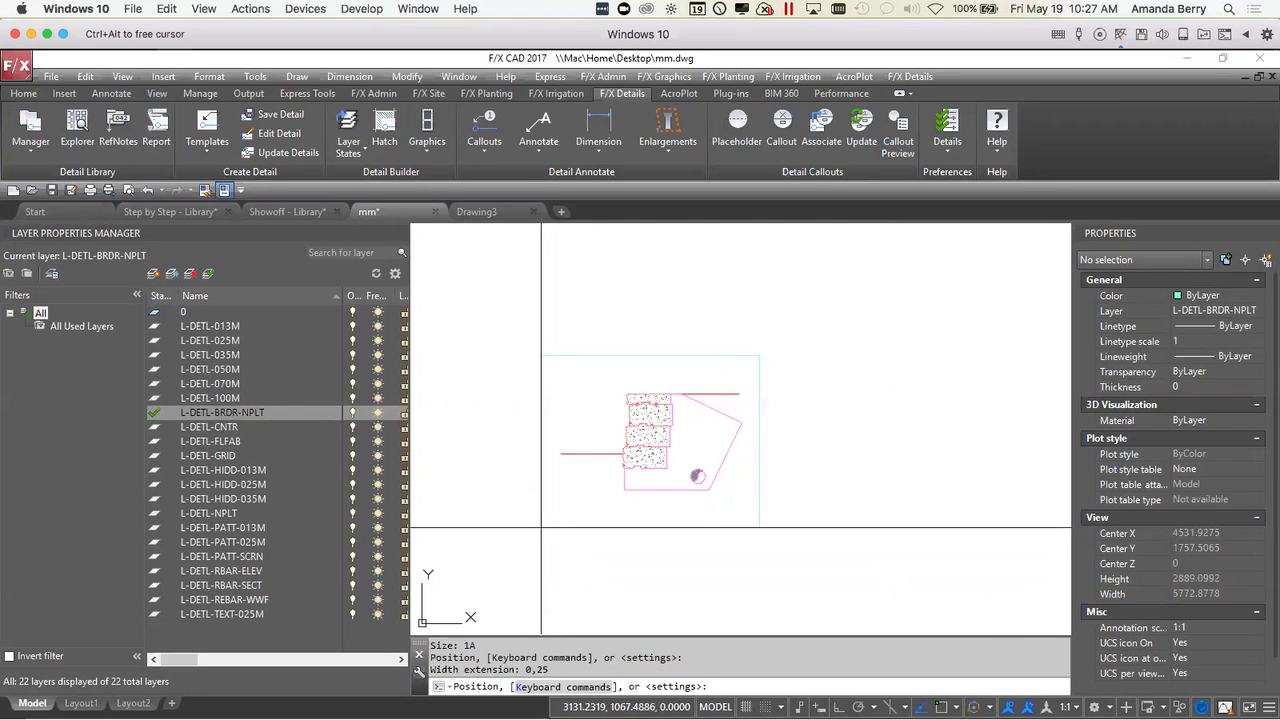
key(Right)
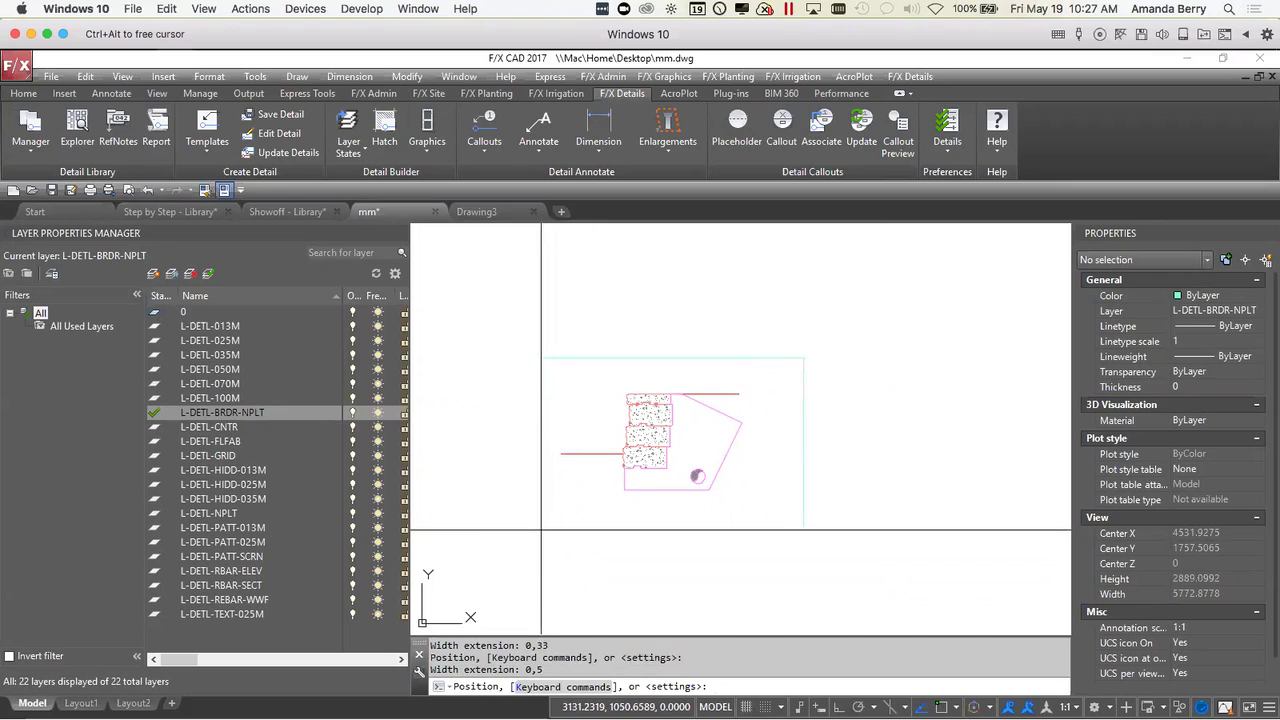
key(Left)
key(Left)
key(Left)
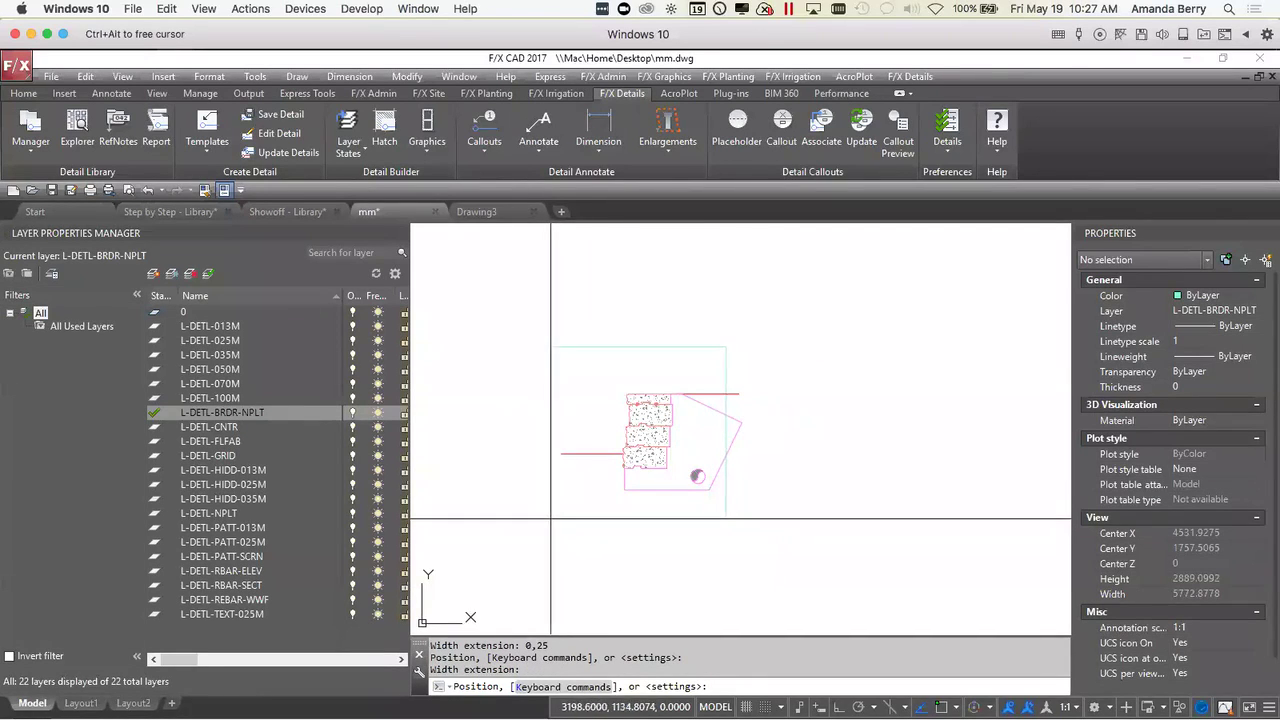
key(Right)
key(Right)
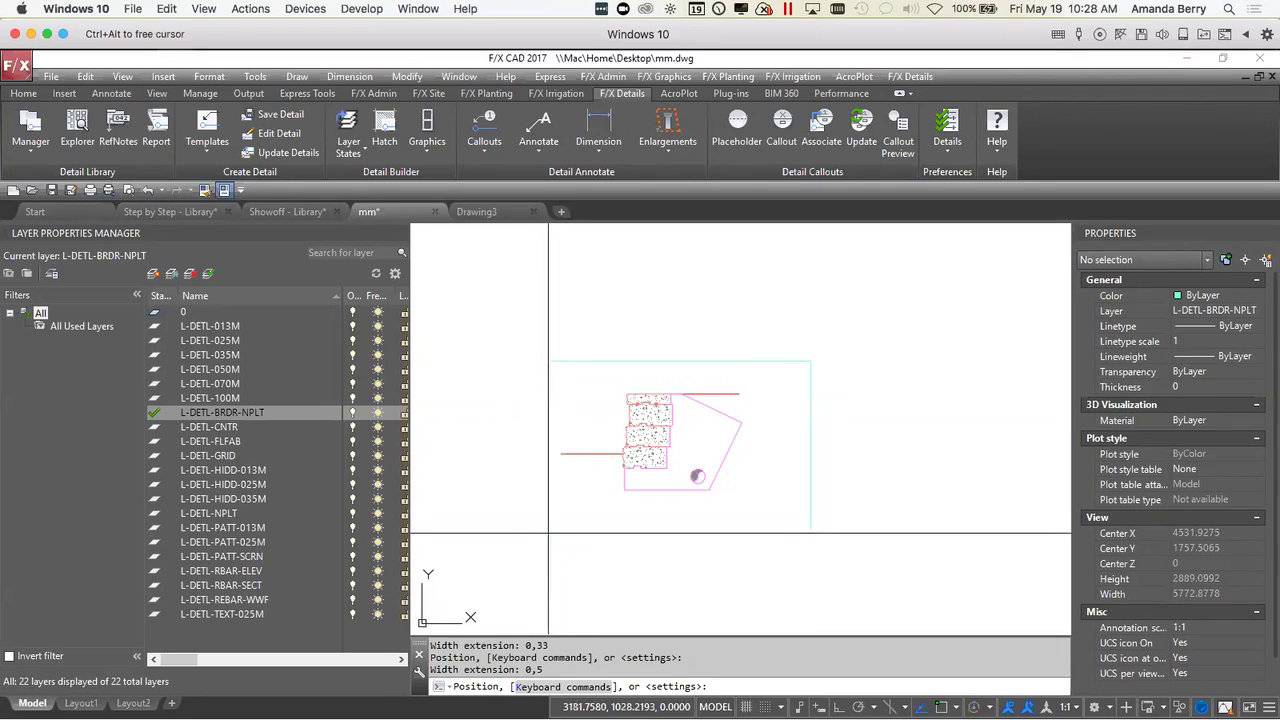
key(w)
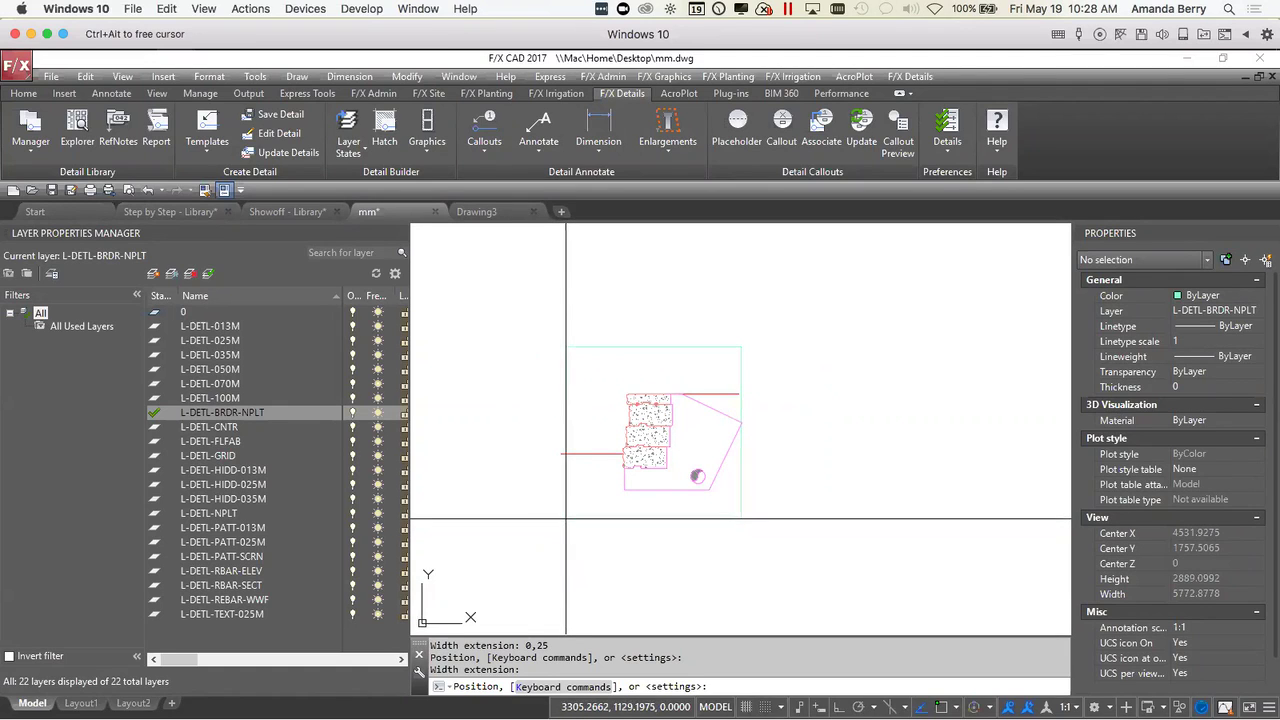
key(s)
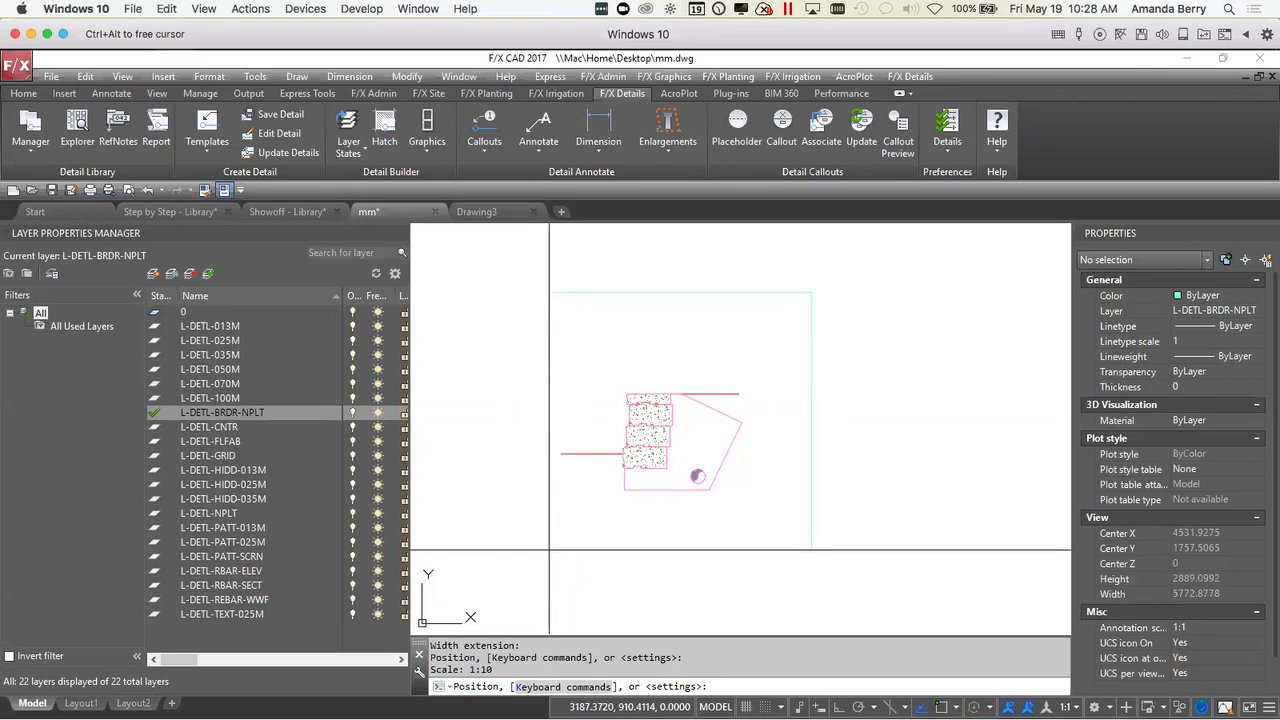
scroll(549, 550, down, 2)
scroll(540, 550, up, 2)
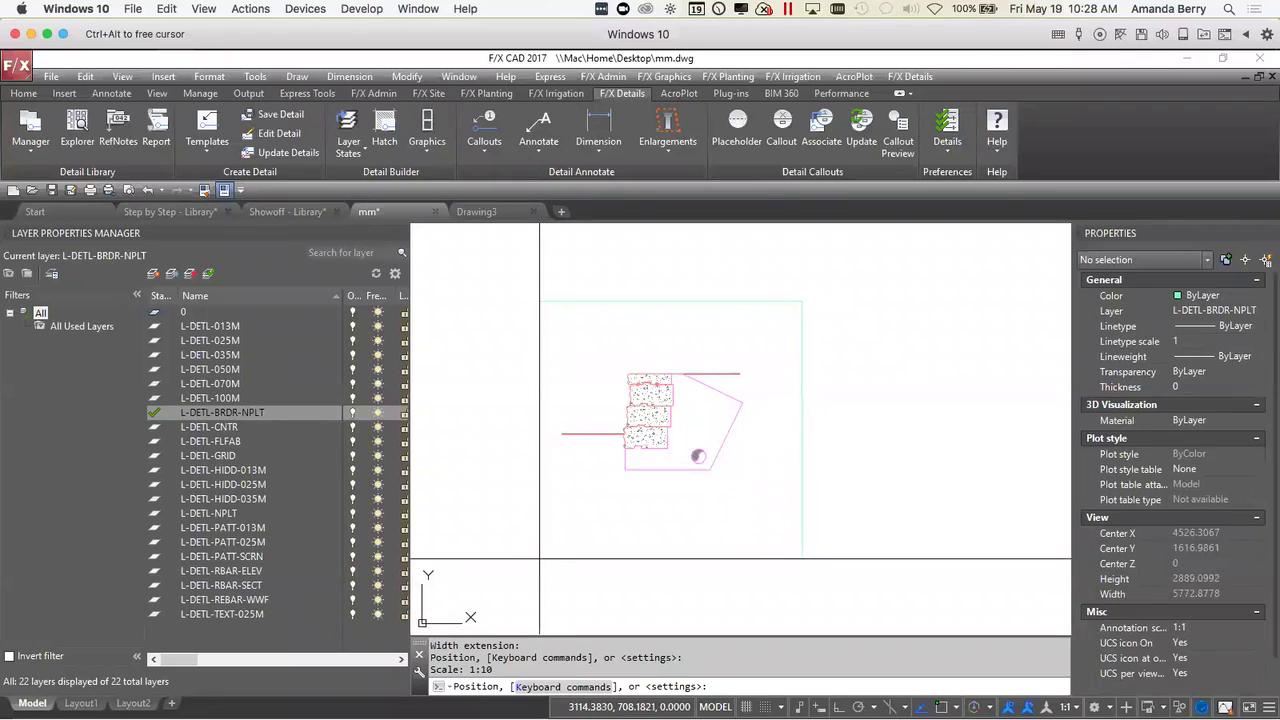
click(540, 558)
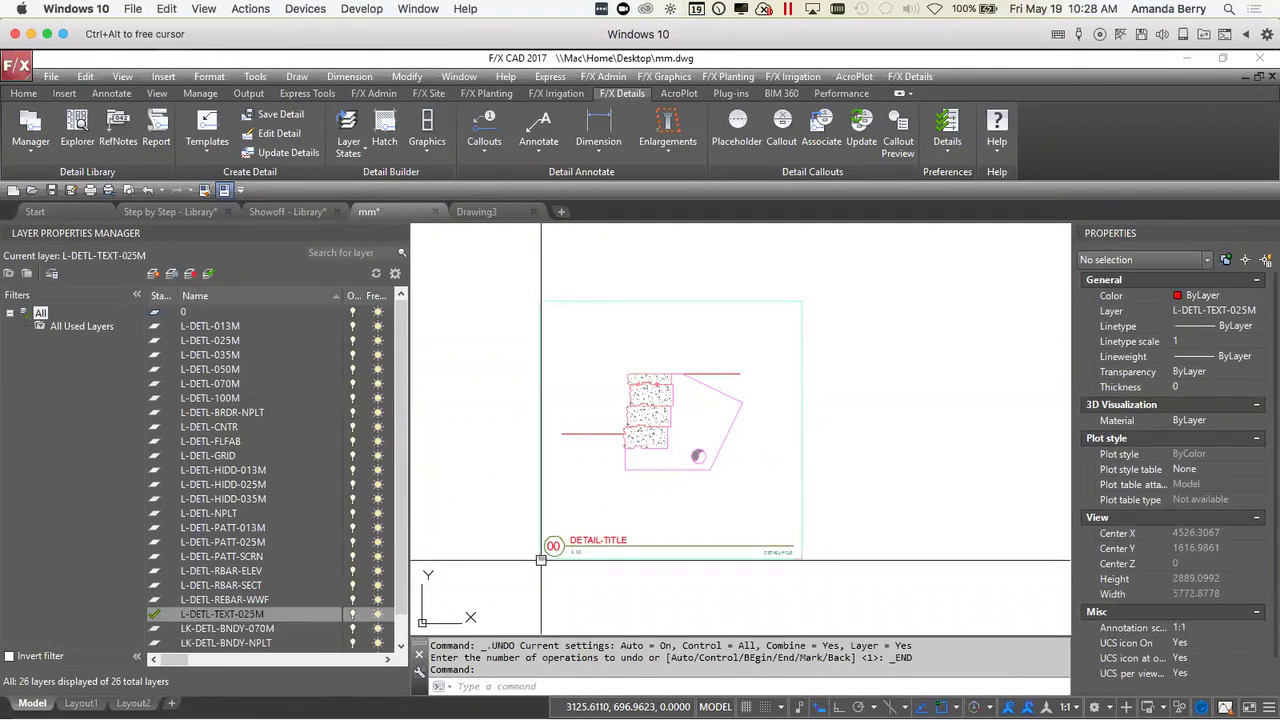
scroll(540, 558, up, 6)
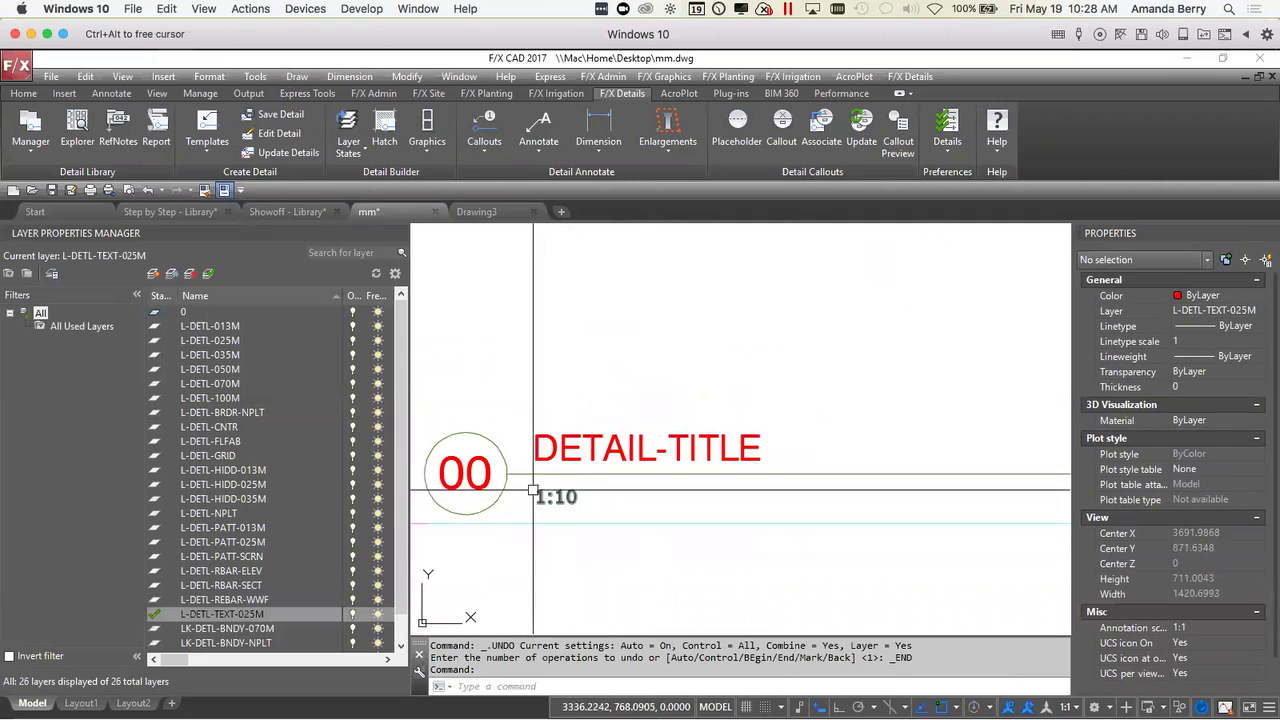
scroll(703, 437, down, 4)
middle_drag(703, 437, 697, 603)
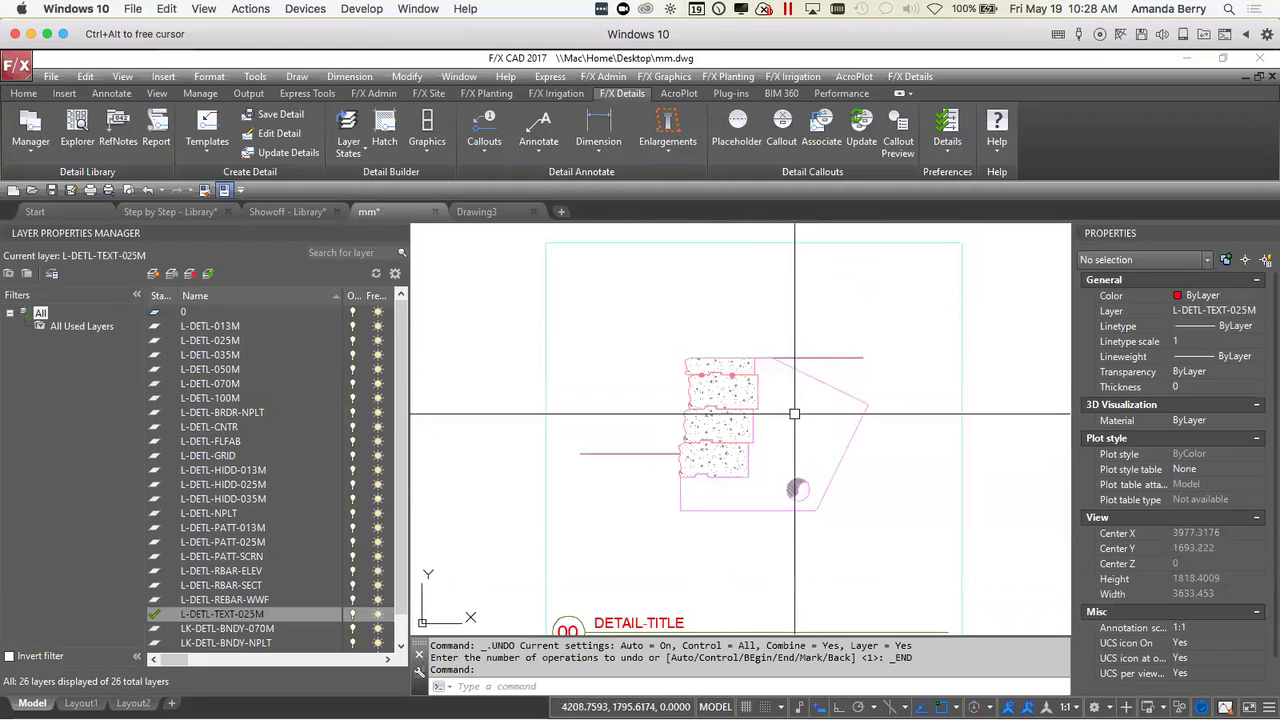
scroll(835, 497, up, 2)
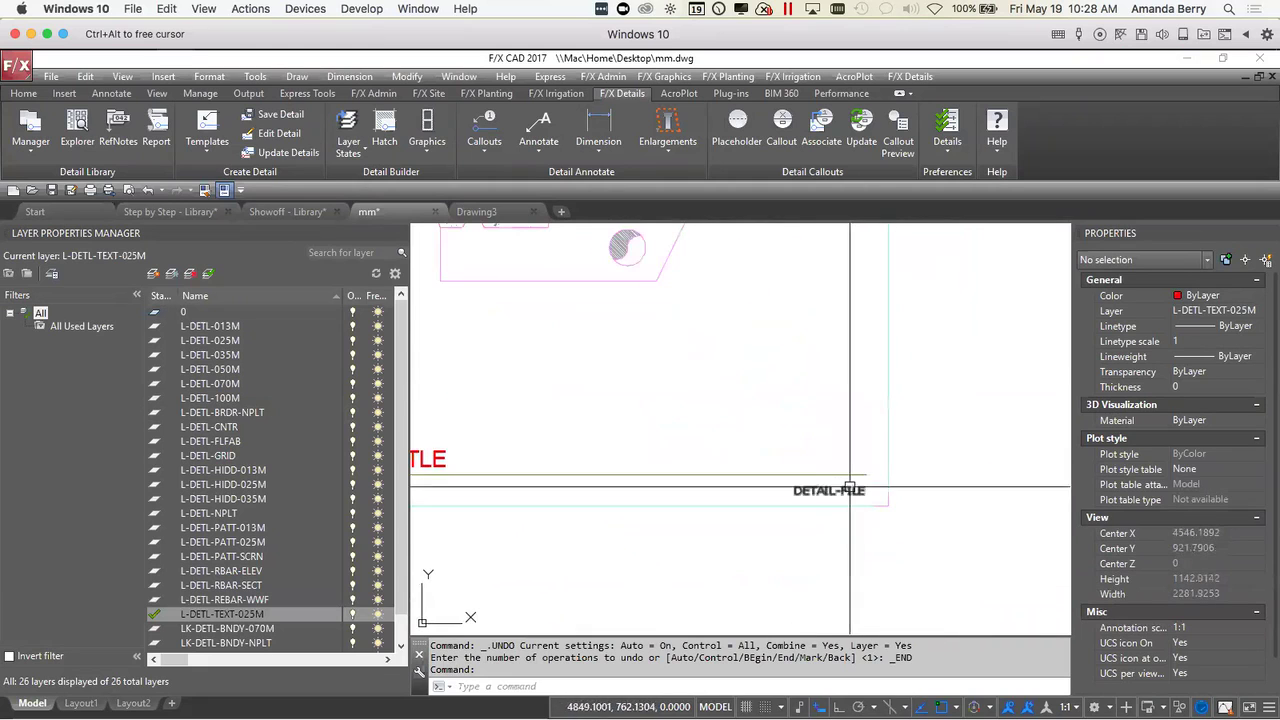
mouse_move(808, 482)
middle_down()
mouse_move(700, 509)
mouse_move(651, 497)
mouse_move(754, 496)
middle_up()
scroll(754, 496, down, 2)
mouse_move(466, 479)
middle_down()
mouse_move(600, 539)
mouse_move(600, 457)
middle_up()
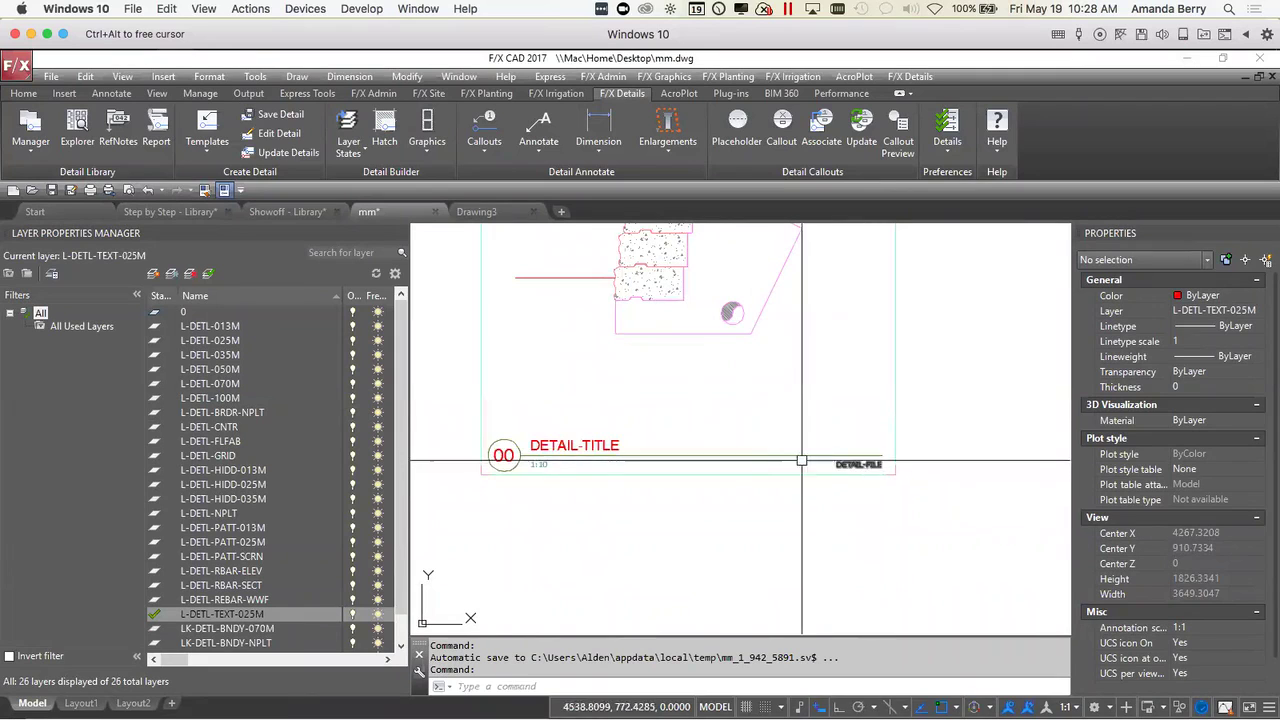
mouse_move(609, 440)
middle_down()
mouse_move(609, 461)
mouse_move(628, 461)
middle_up()
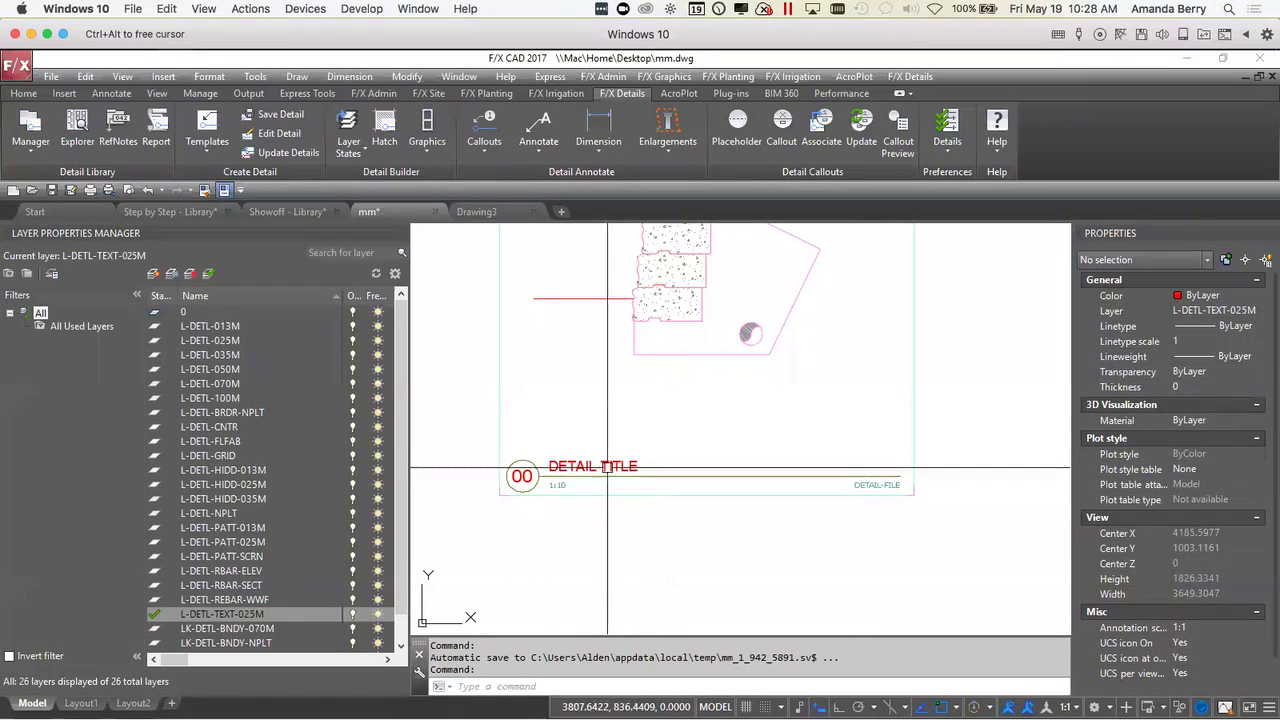
scroll(520, 486, up, 2)
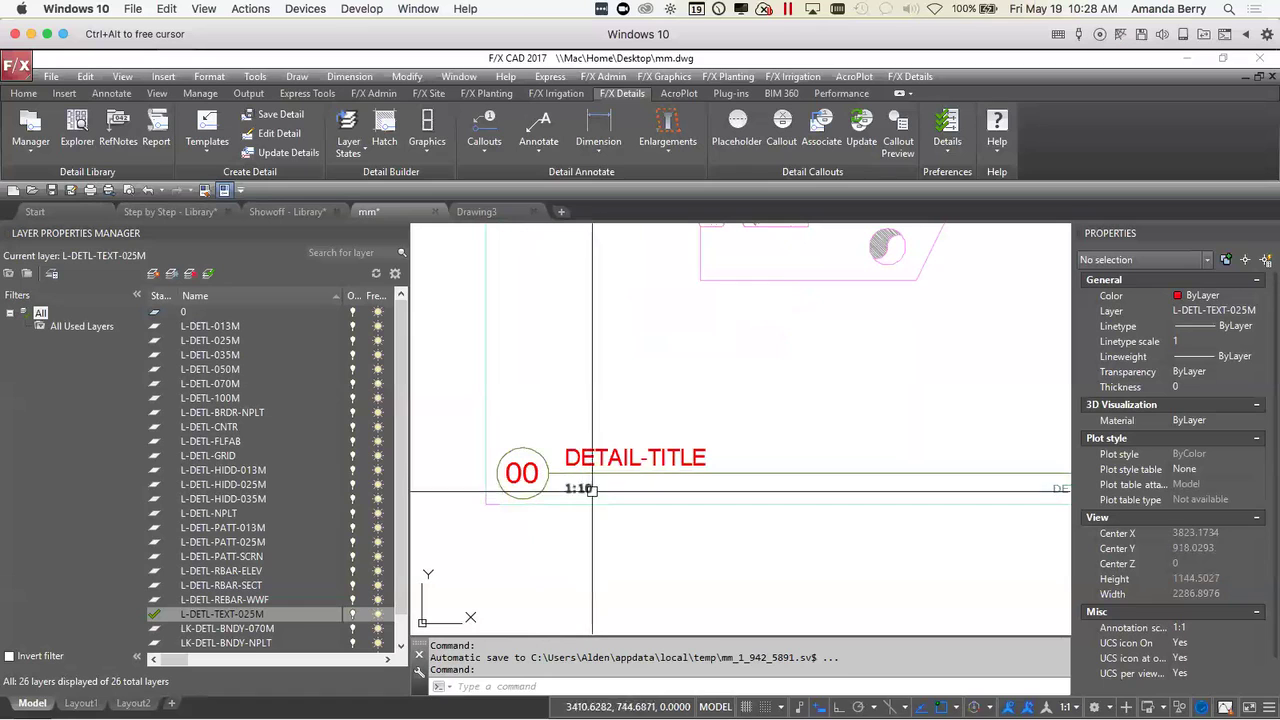
scroll(592, 488, down, 2)
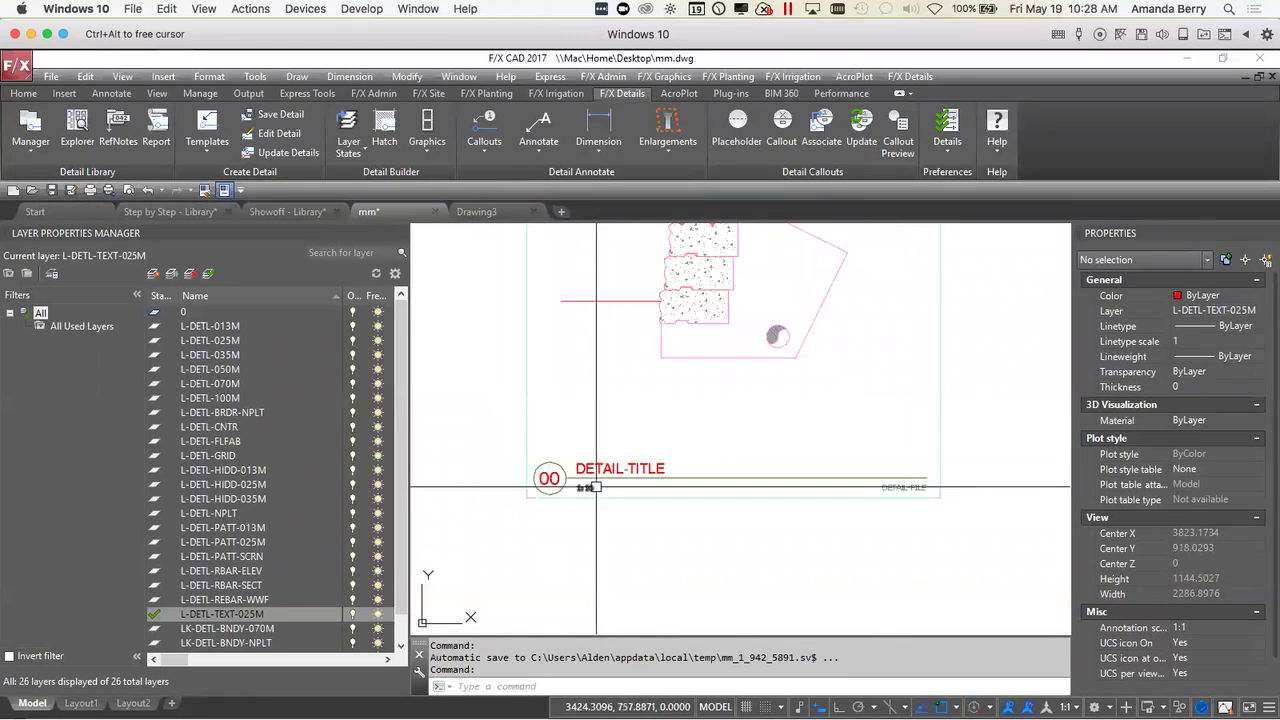
scroll(921, 489, up, 2)
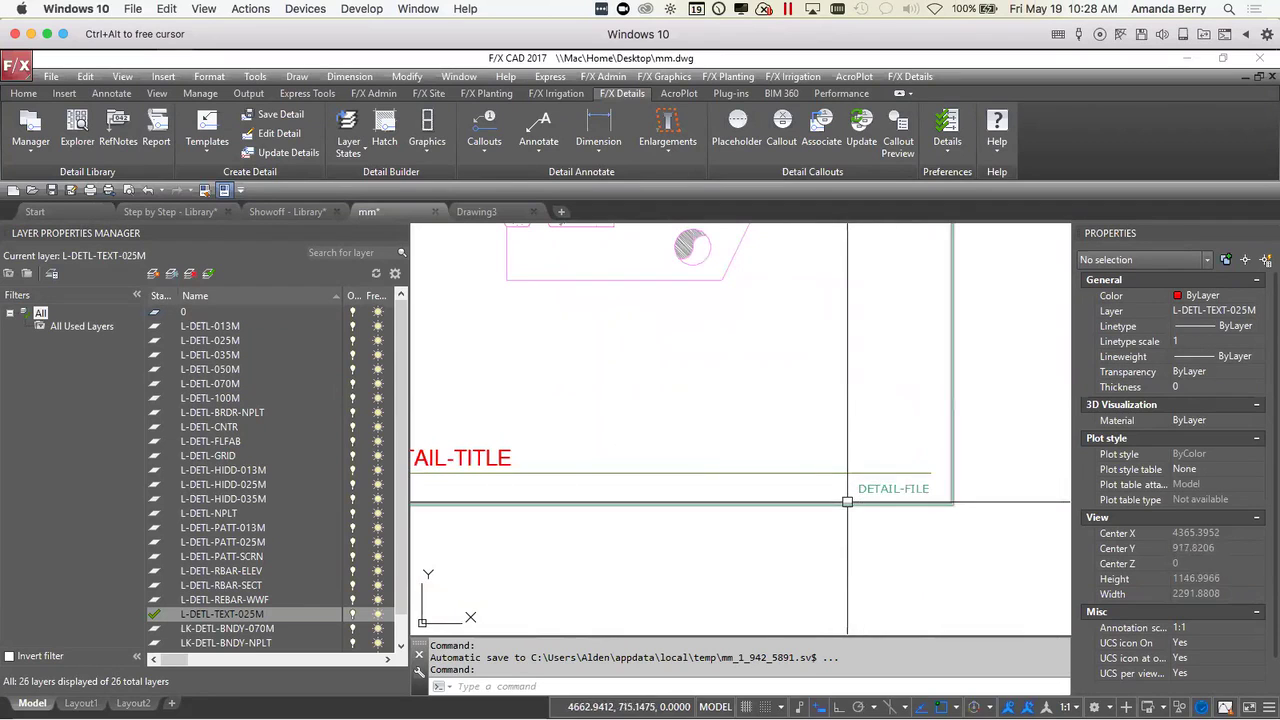
scroll(871, 500, down, 2)
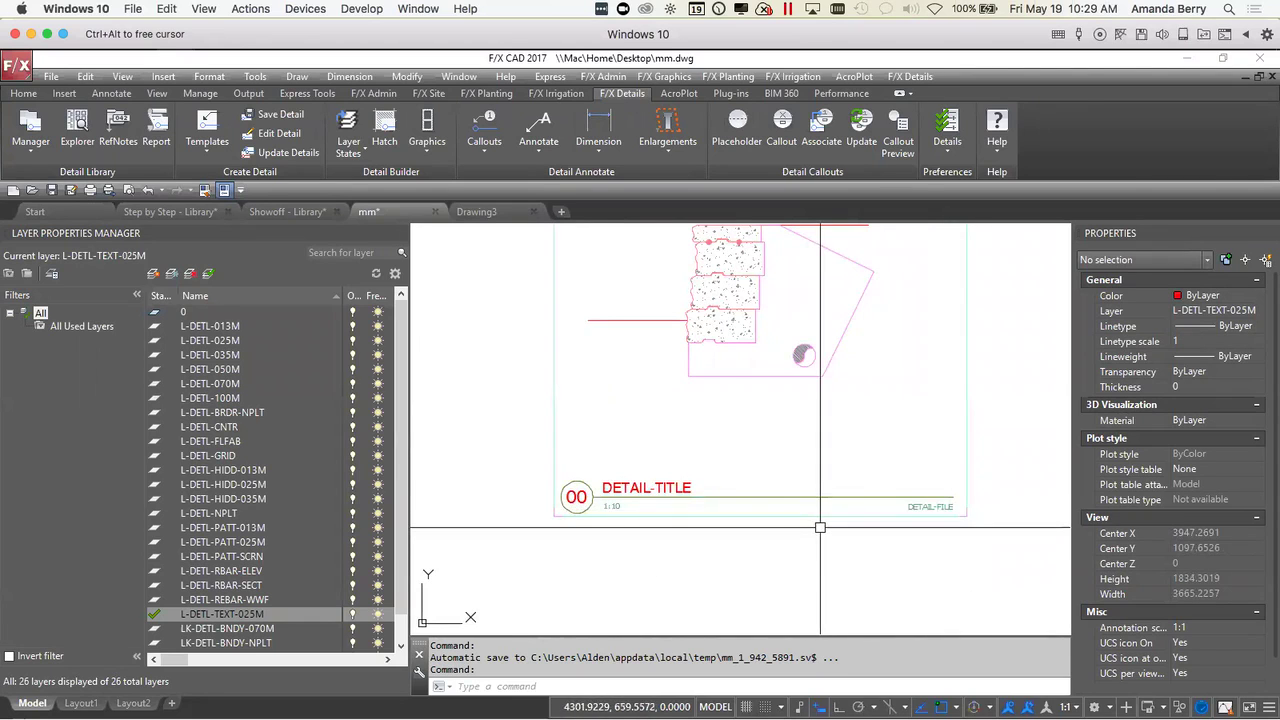
mouse_move(820, 527)
middle_down()
mouse_move(846, 543)
mouse_move(831, 506)
mouse_move(766, 508)
mouse_move(764, 497)
middle_up()
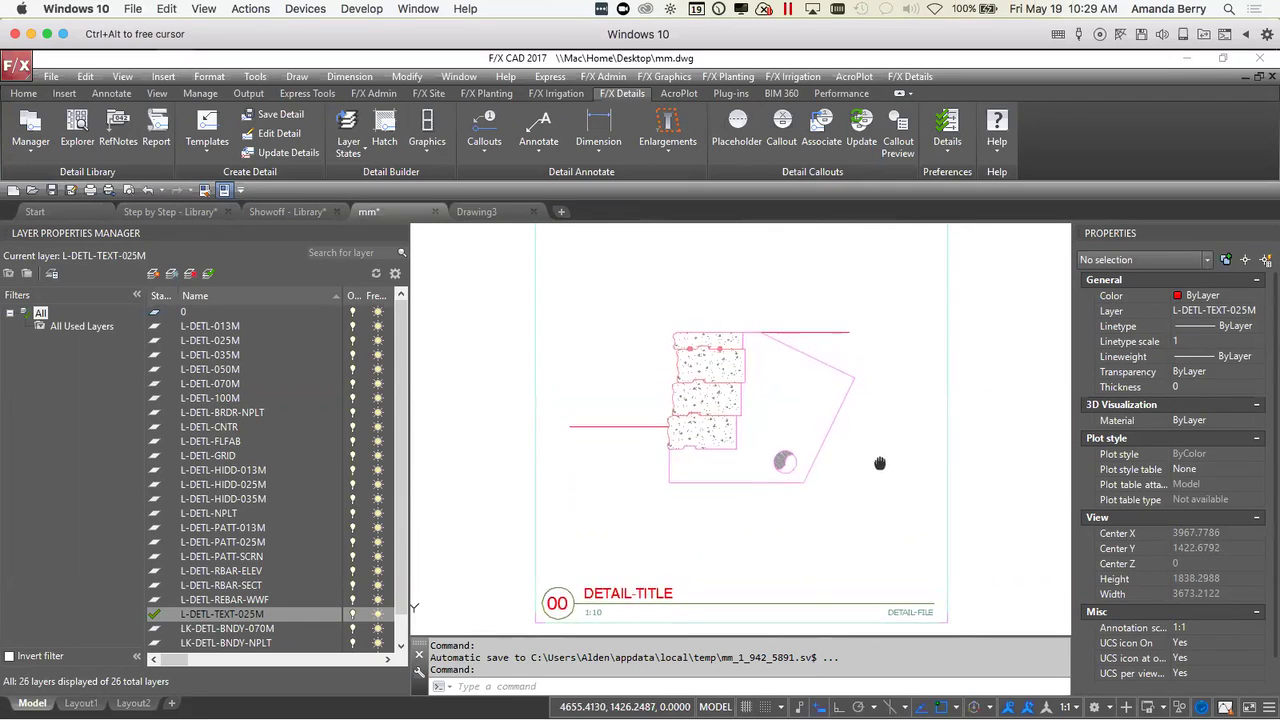
scroll(868, 476, down, 3)
middle_drag(868, 476, 844, 466)
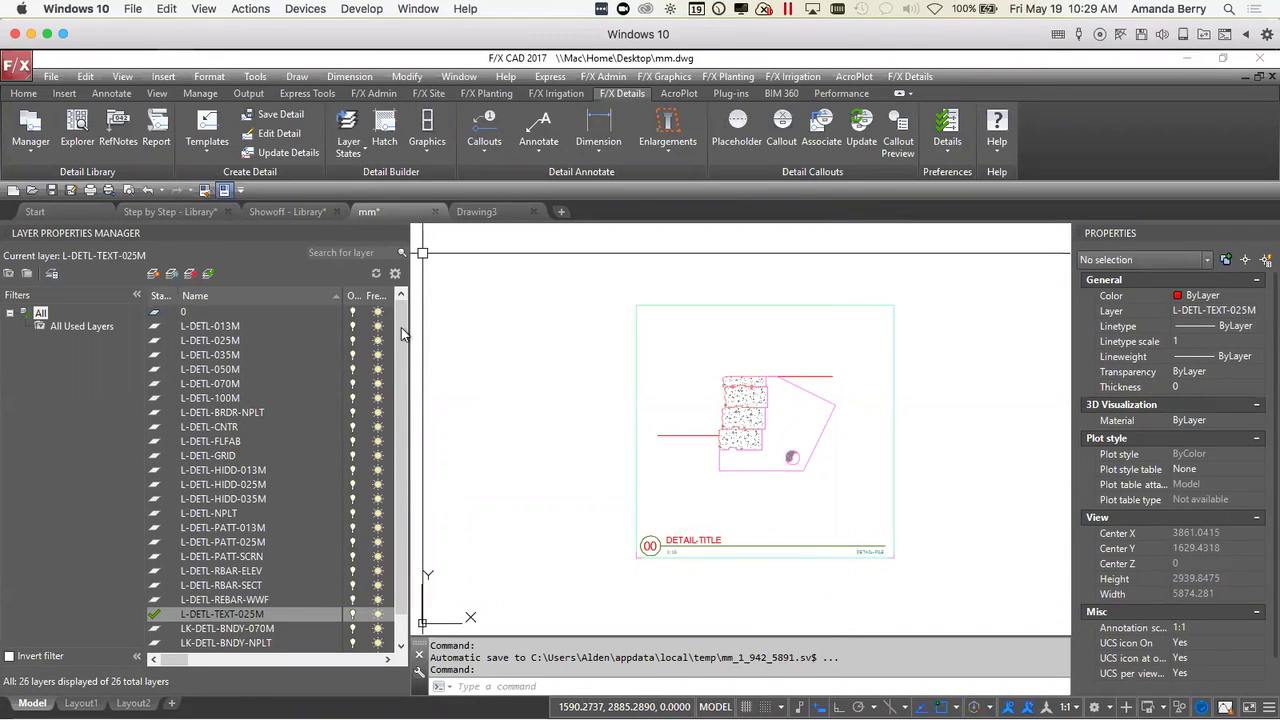
- Add a new layer in Layer Properties Manager and name it g after the duplicate-name warnings
scroll(401, 340, down, 1)
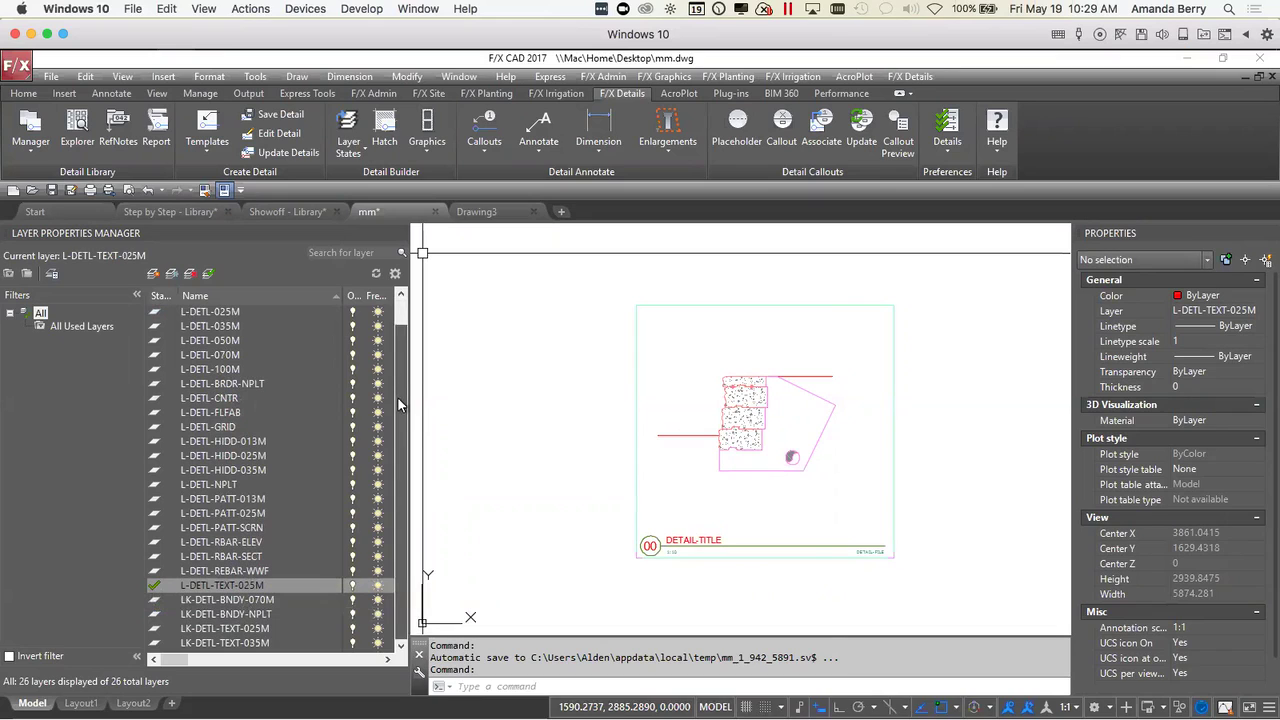
click(239, 502)
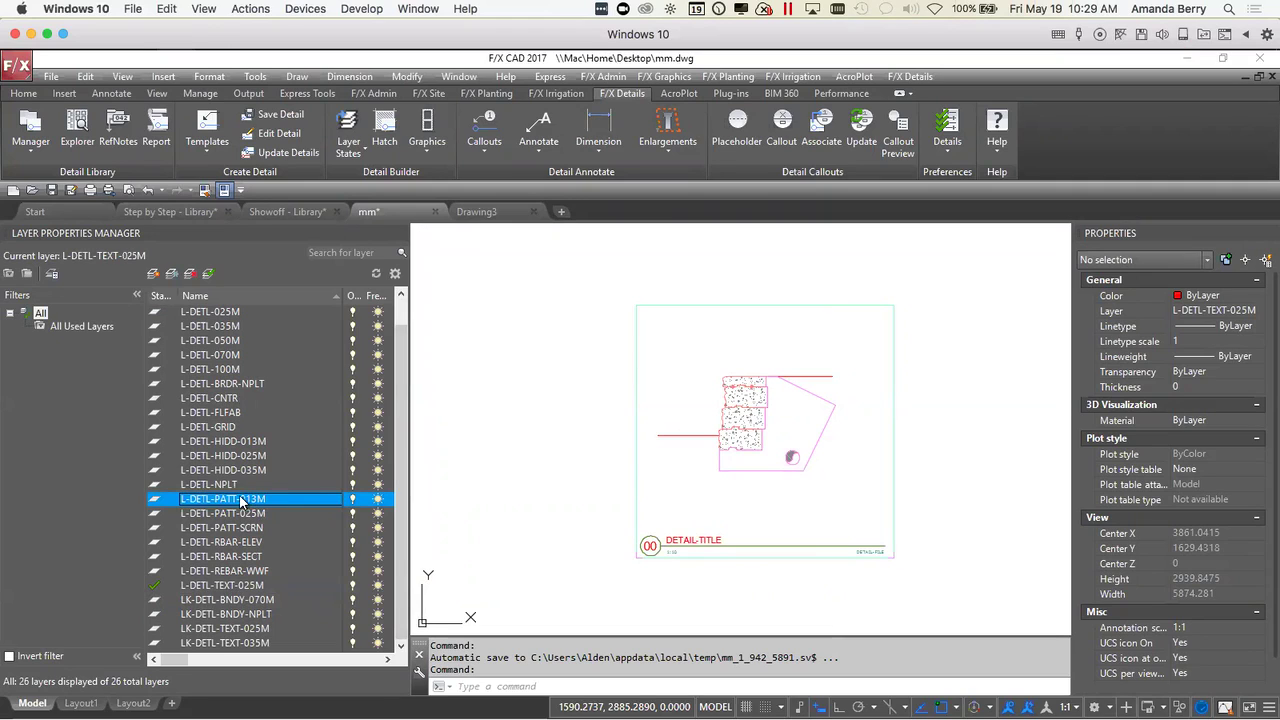
click(233, 500)
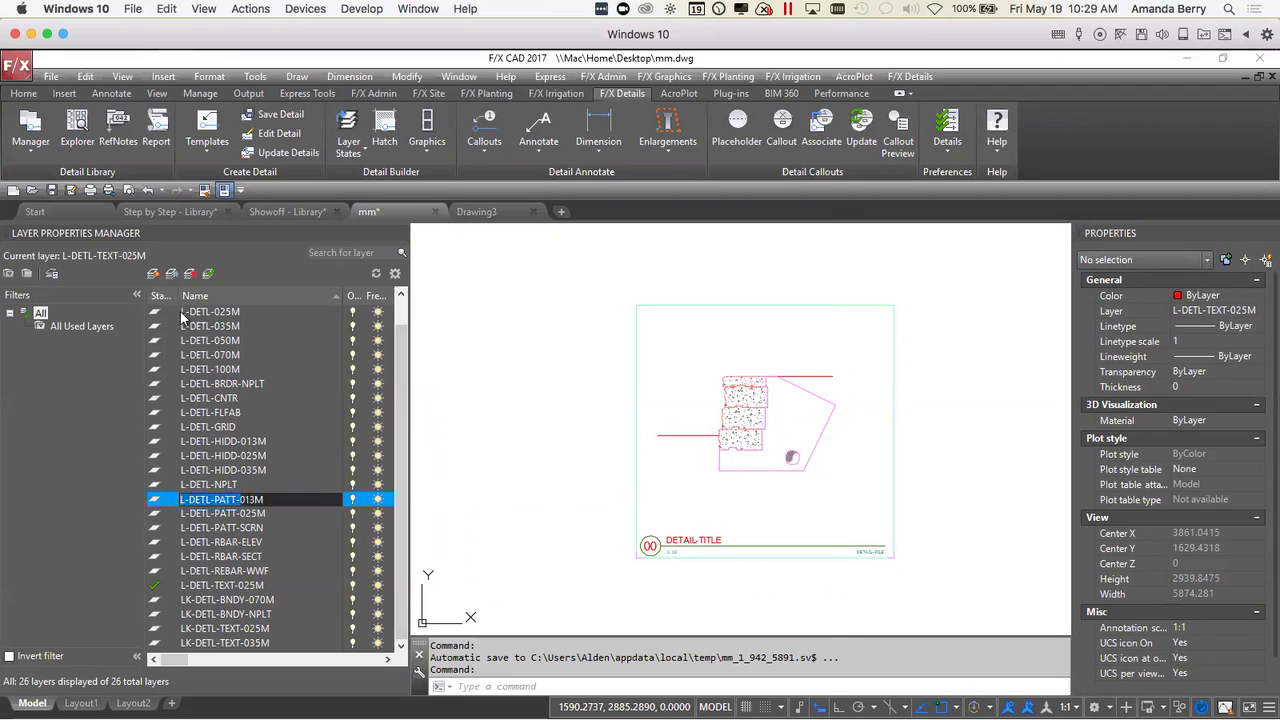
click(155, 274)
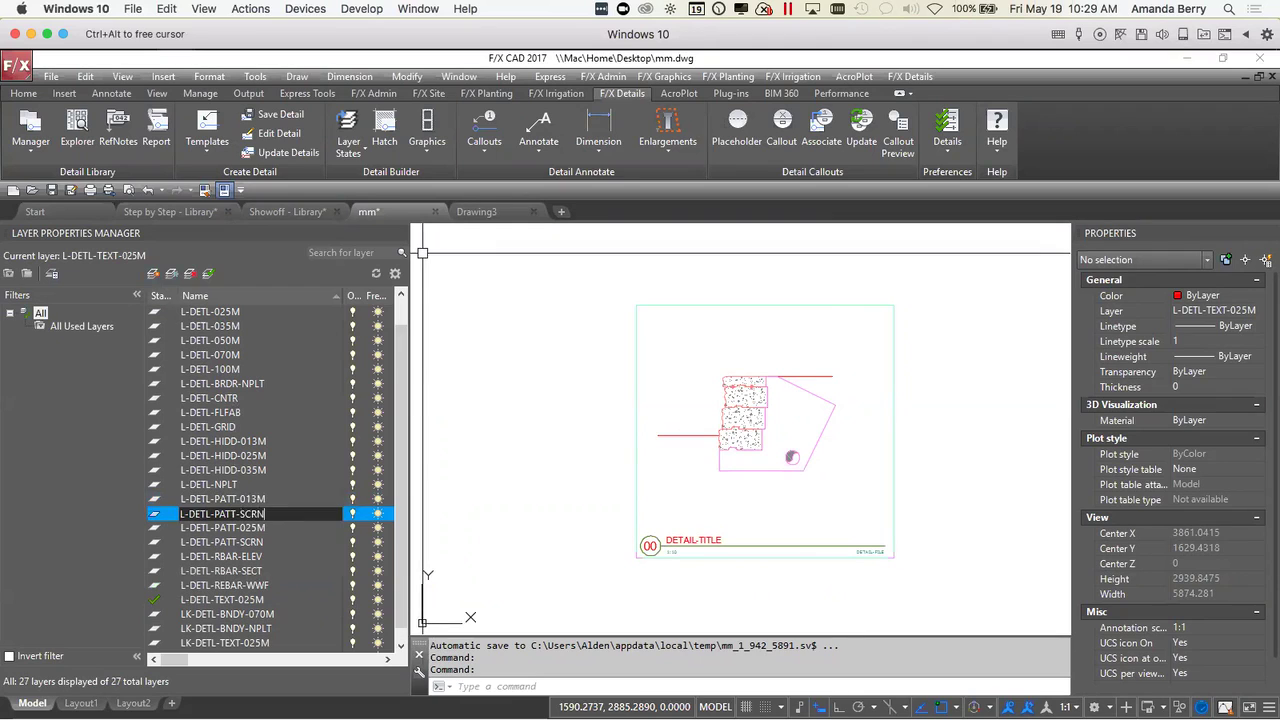
key(Return)
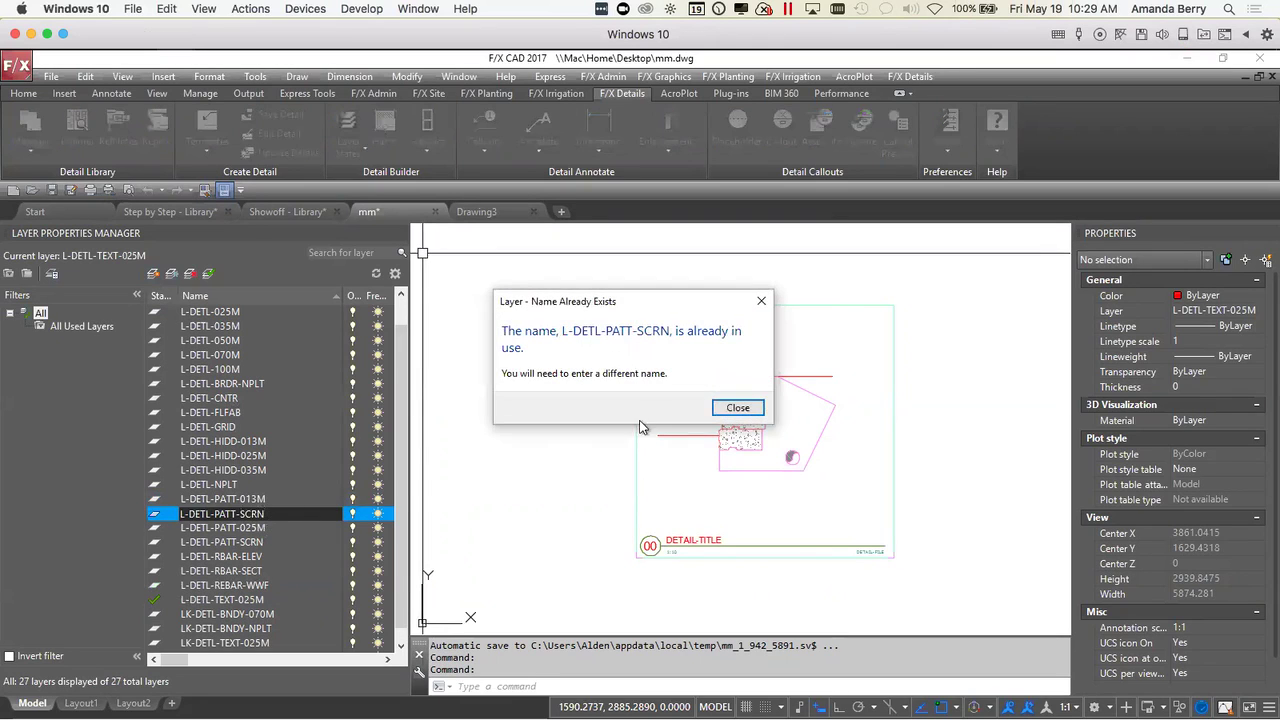
click(737, 408)
key(Return)
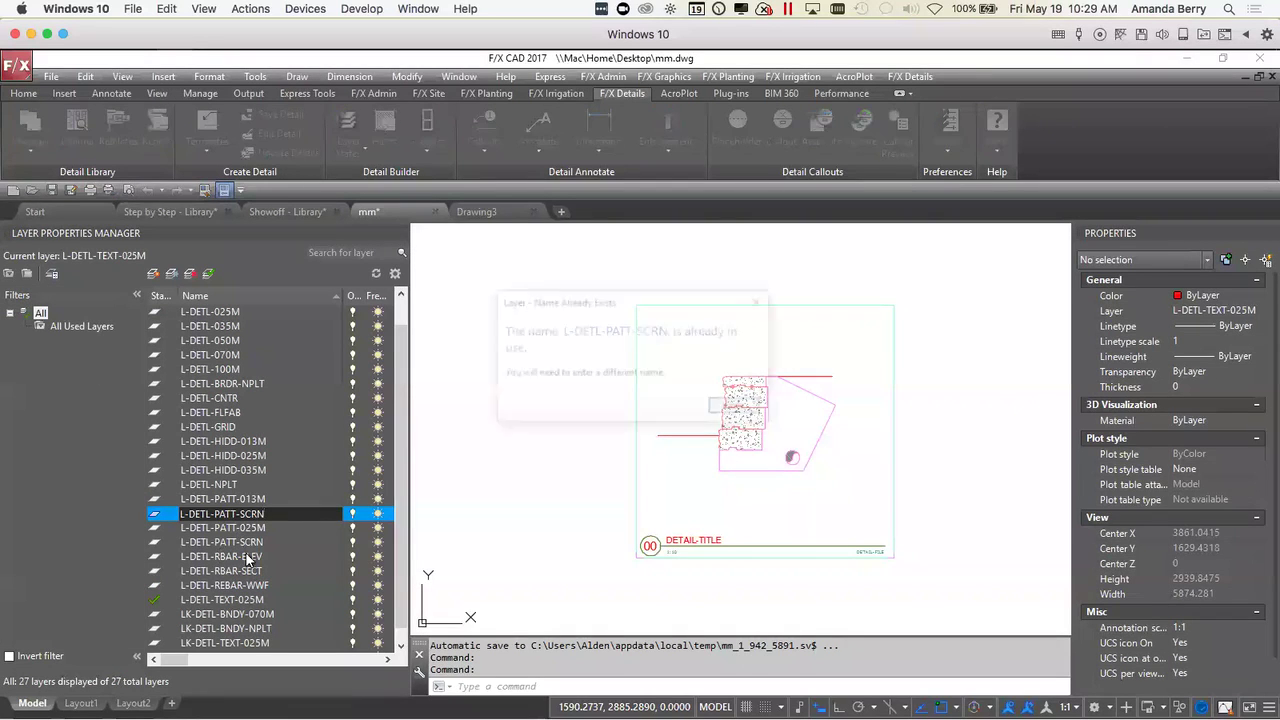
click(737, 408)
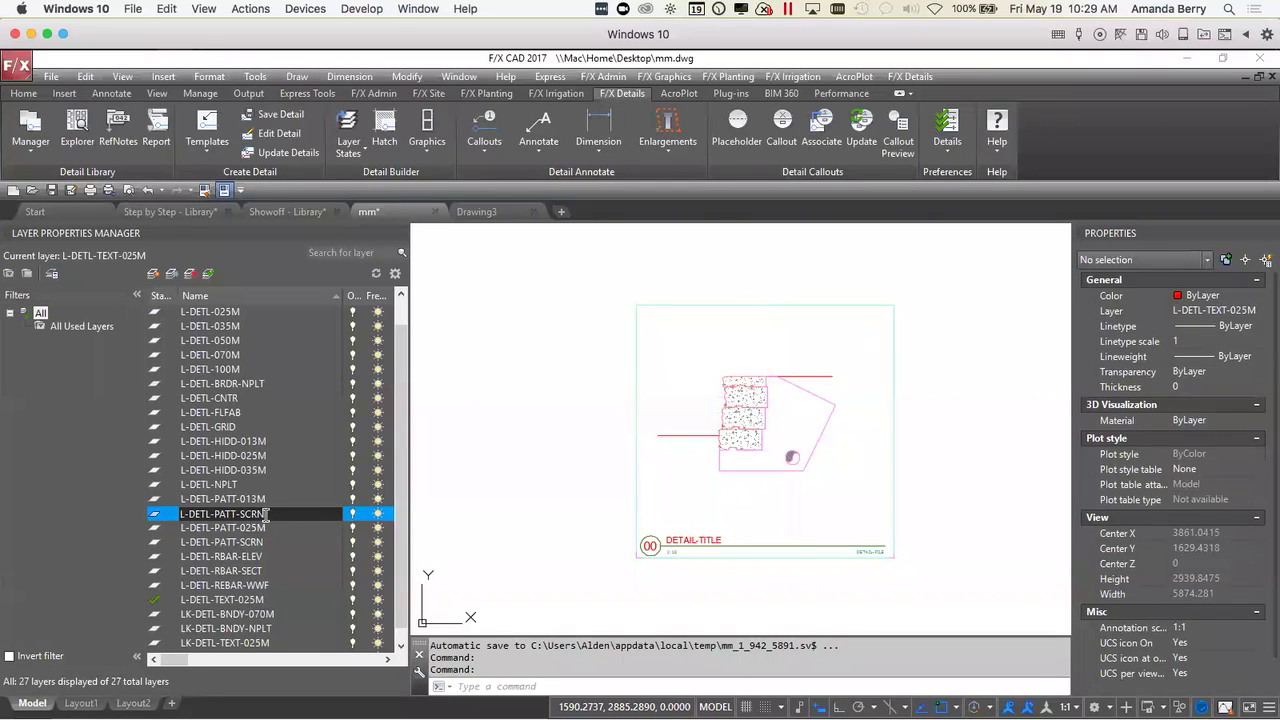
key(BackSpace)
key(Return)
key(Return)
text(g)
- Make L-DETL-PATT-SCRN the current layer and bring the paver wall detail into view
click(278, 541)
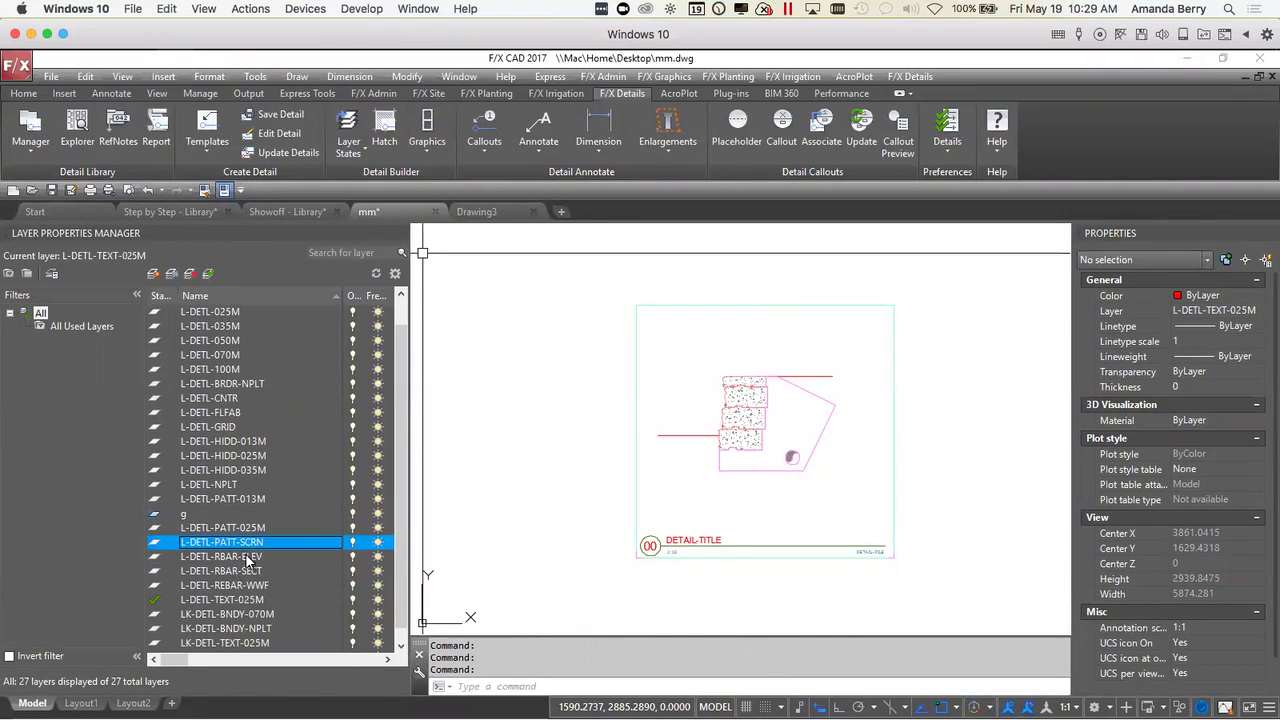
click(153, 545)
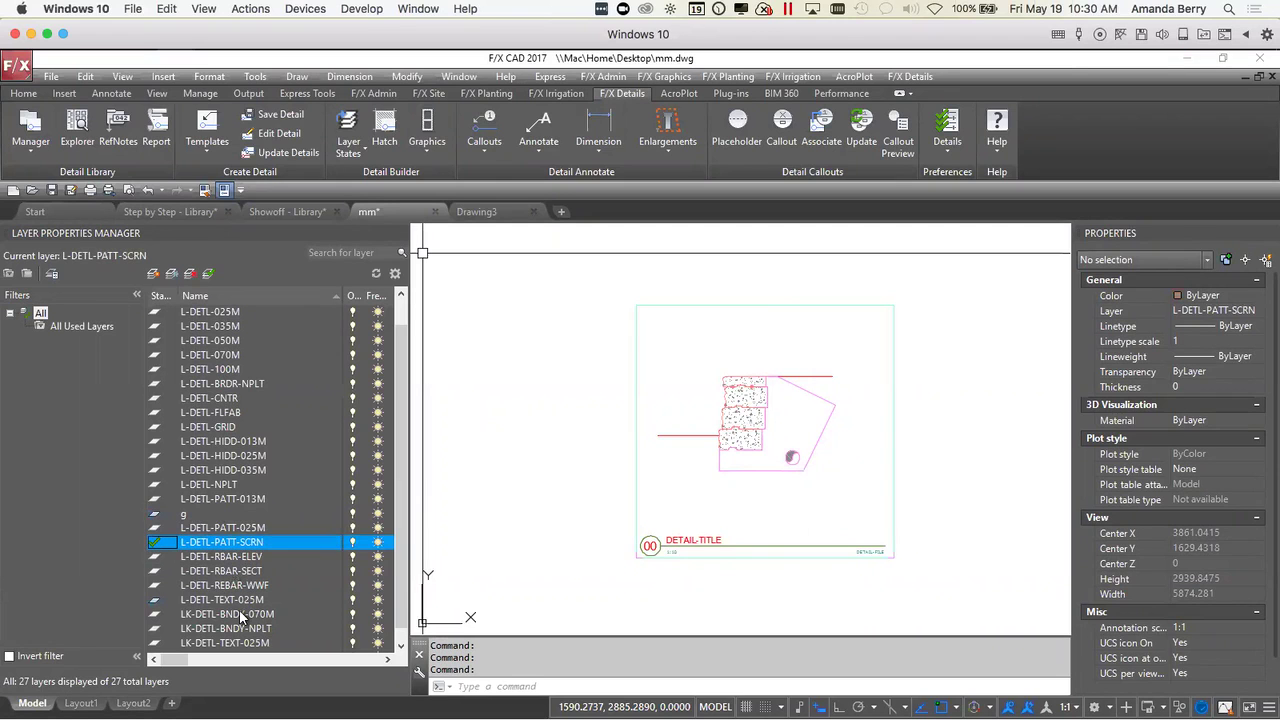
scroll(763, 443, up, 3)
middle_drag(874, 386, 783, 396)
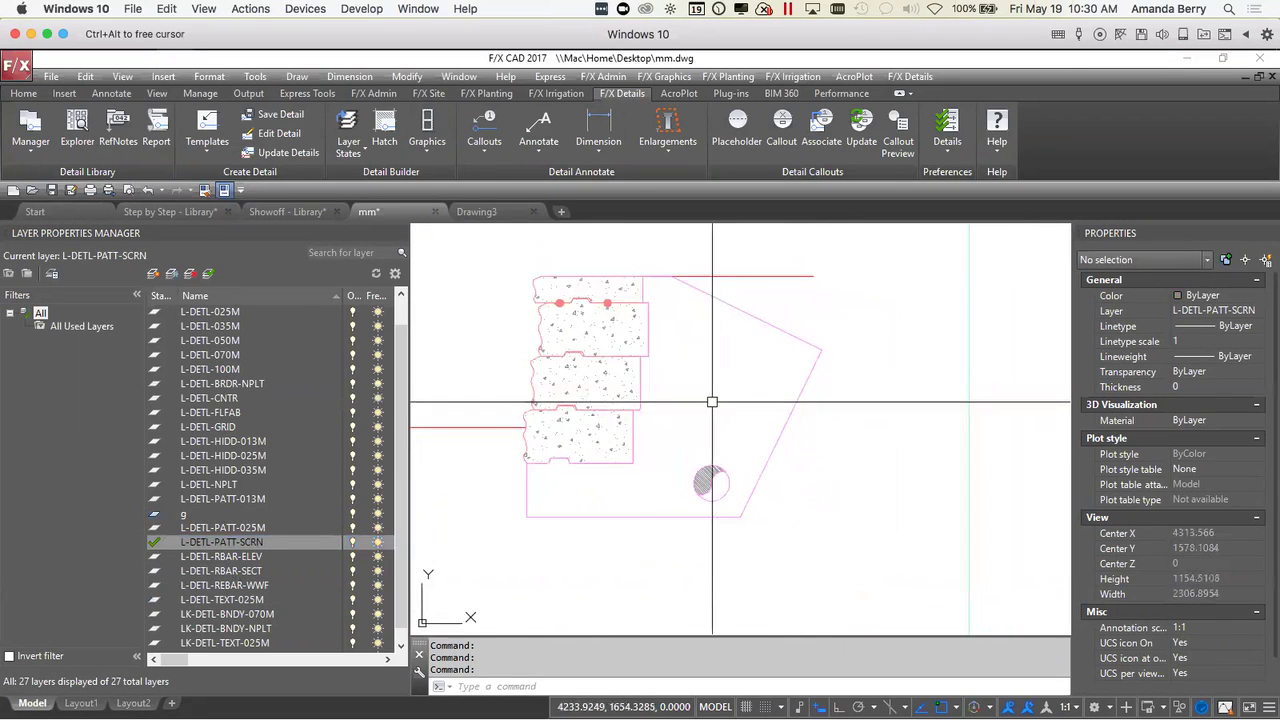
click(424, 146)
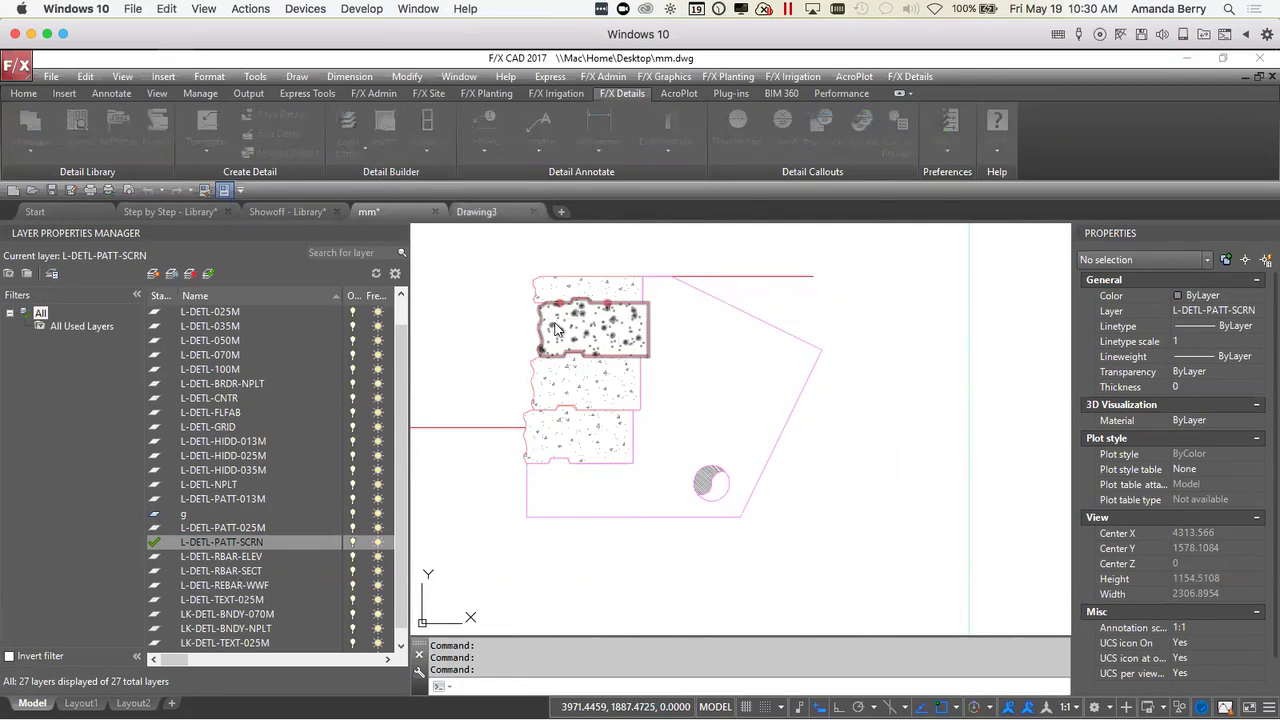
- Fill the angled zone behind the paver wall with the GRAVEL-DENSE hatch, then select it
click(557, 330)
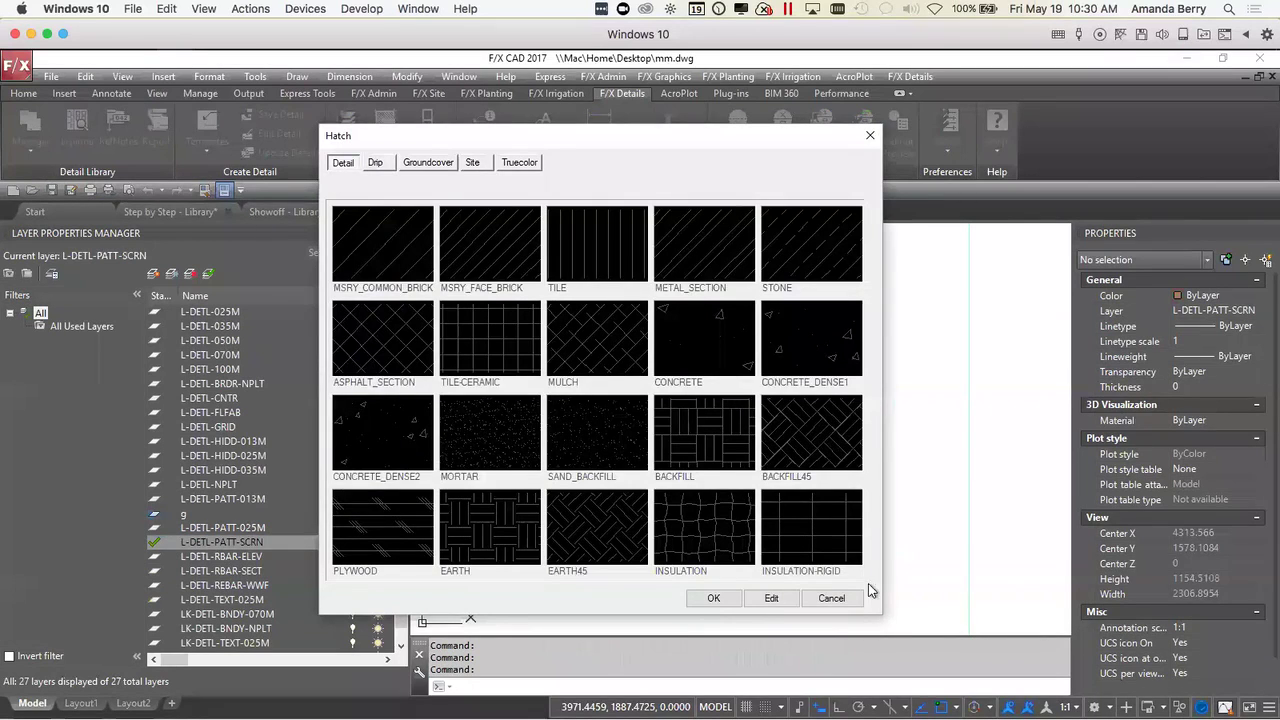
scroll(820, 577, down, 2)
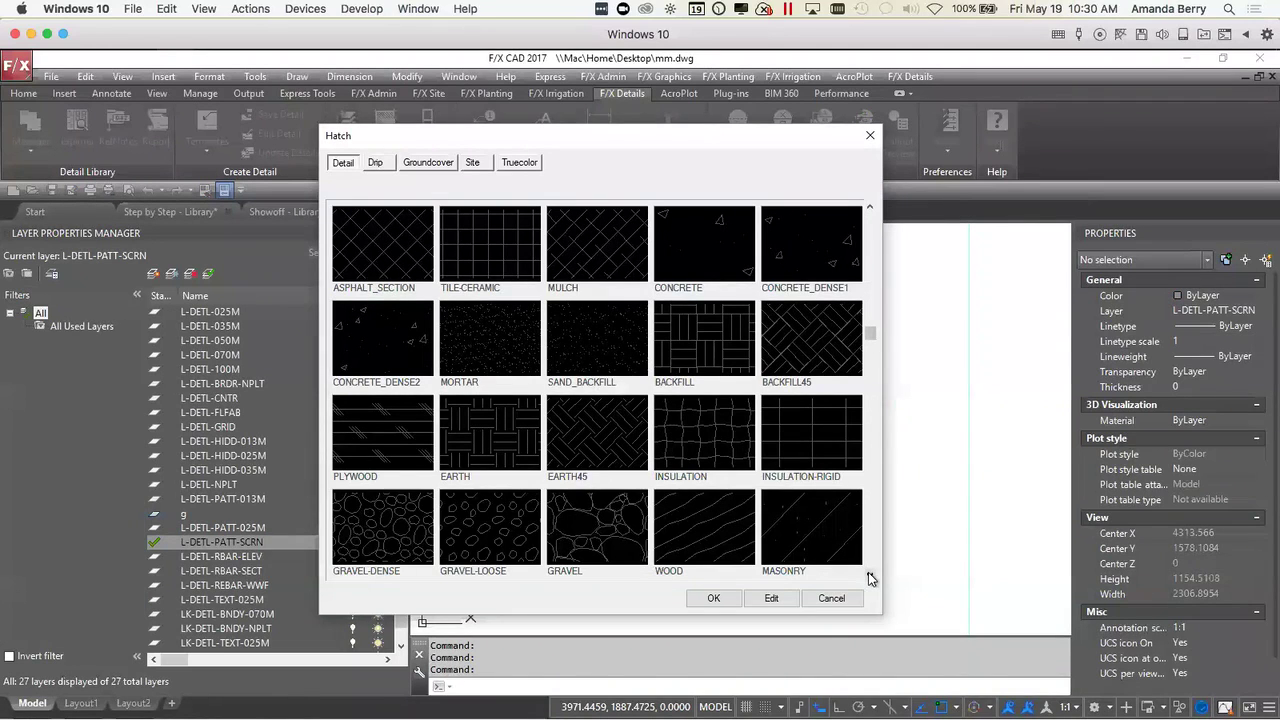
click(391, 528)
click(713, 598)
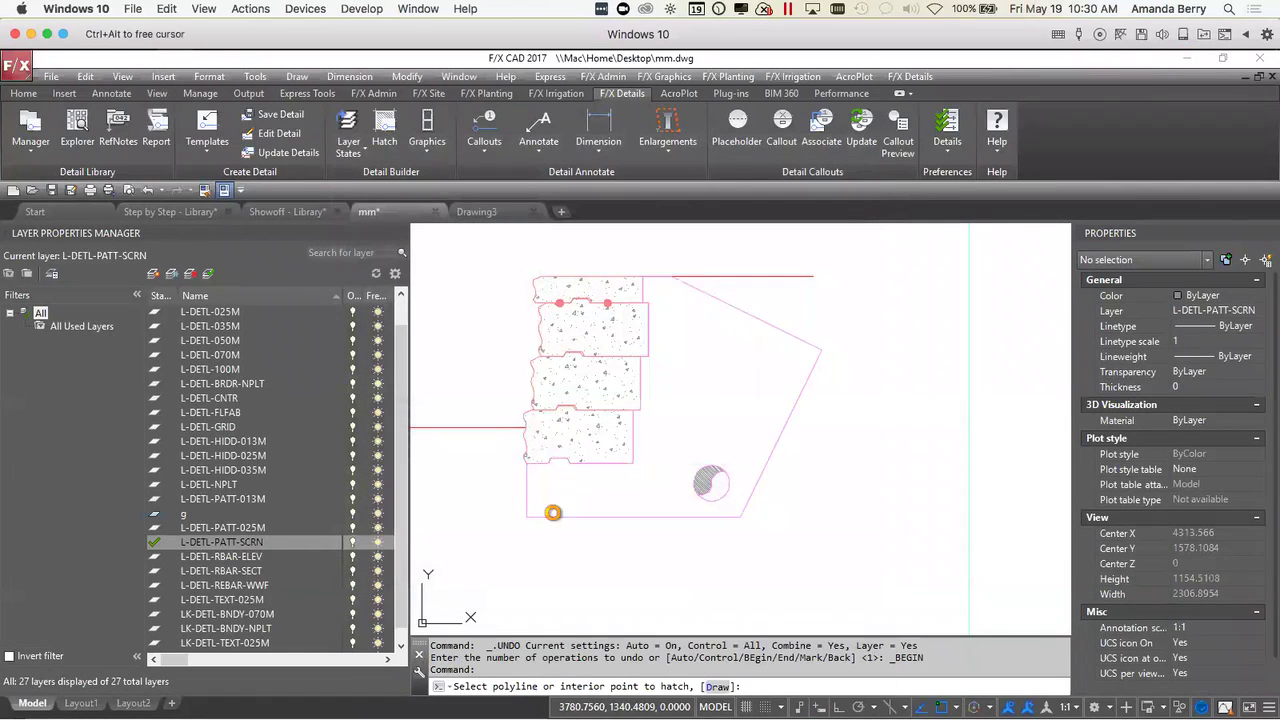
click(553, 512)
middle_drag(787, 529, 807, 506)
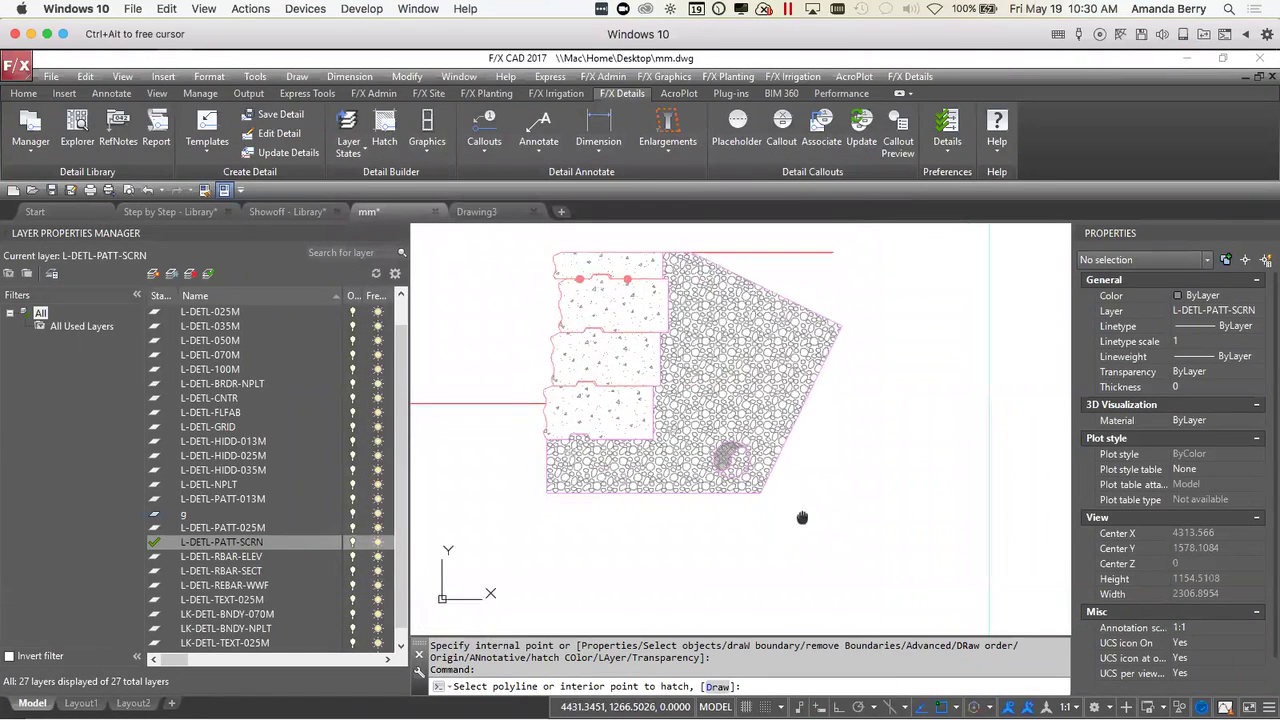
key(Return)
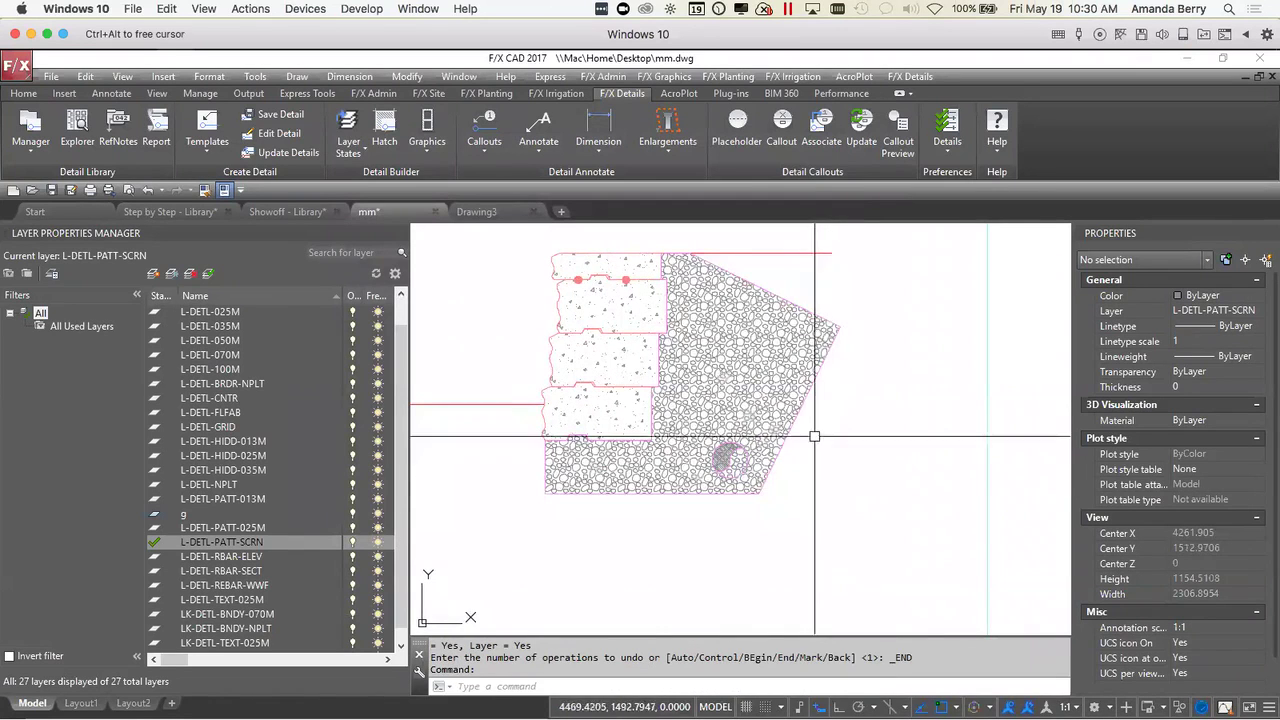
click(755, 470)
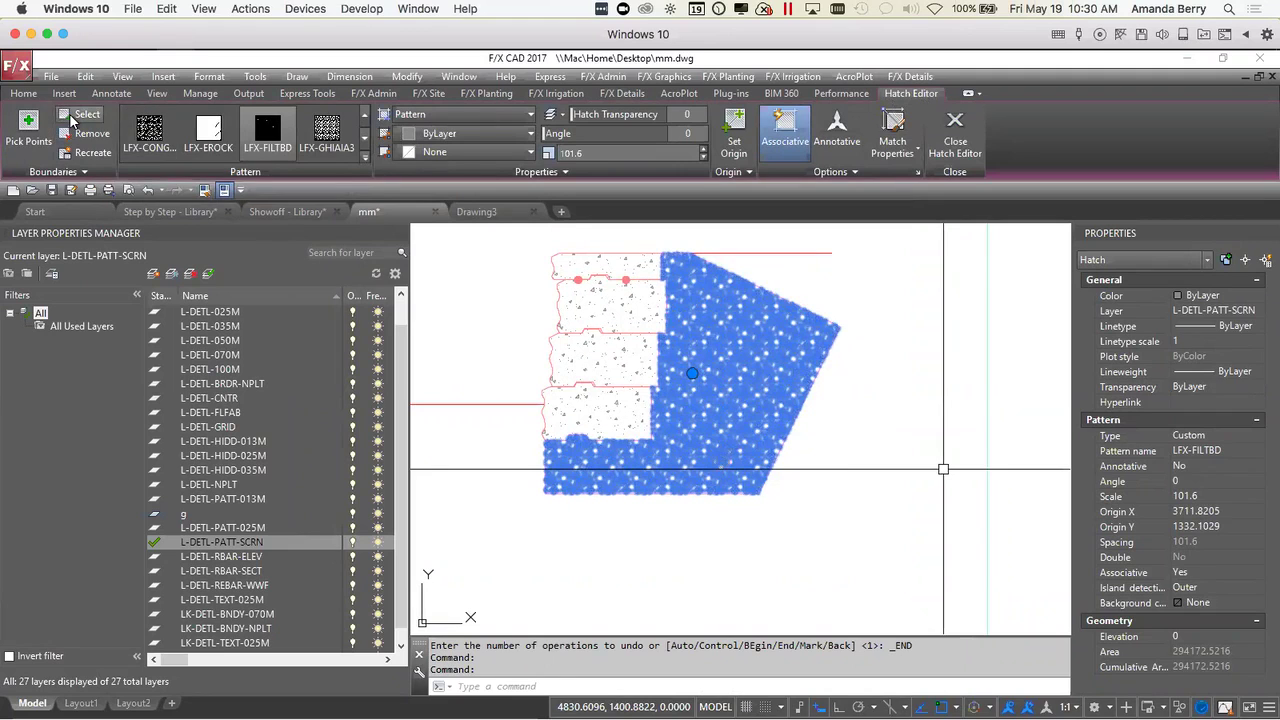
- Add the small hatched drain circle as an island so the gravel hatch leaves it clear
click(102, 121)
scroll(790, 458, up, 5)
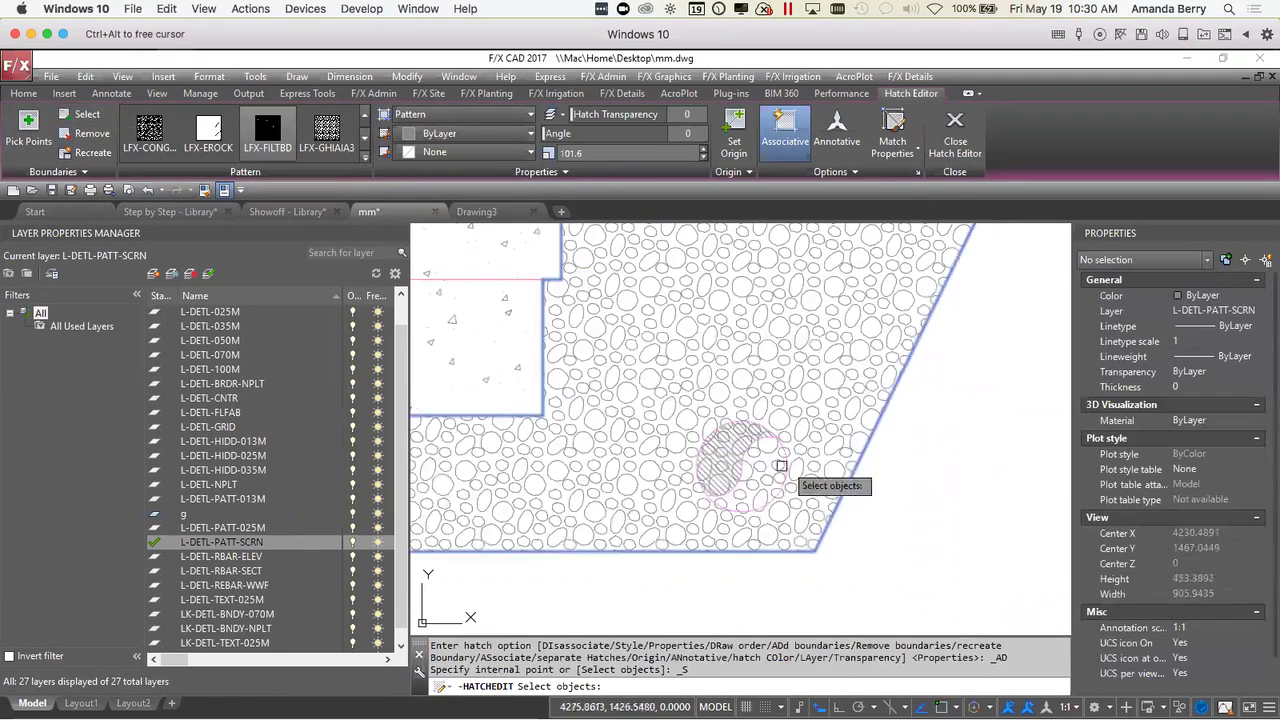
click(785, 460)
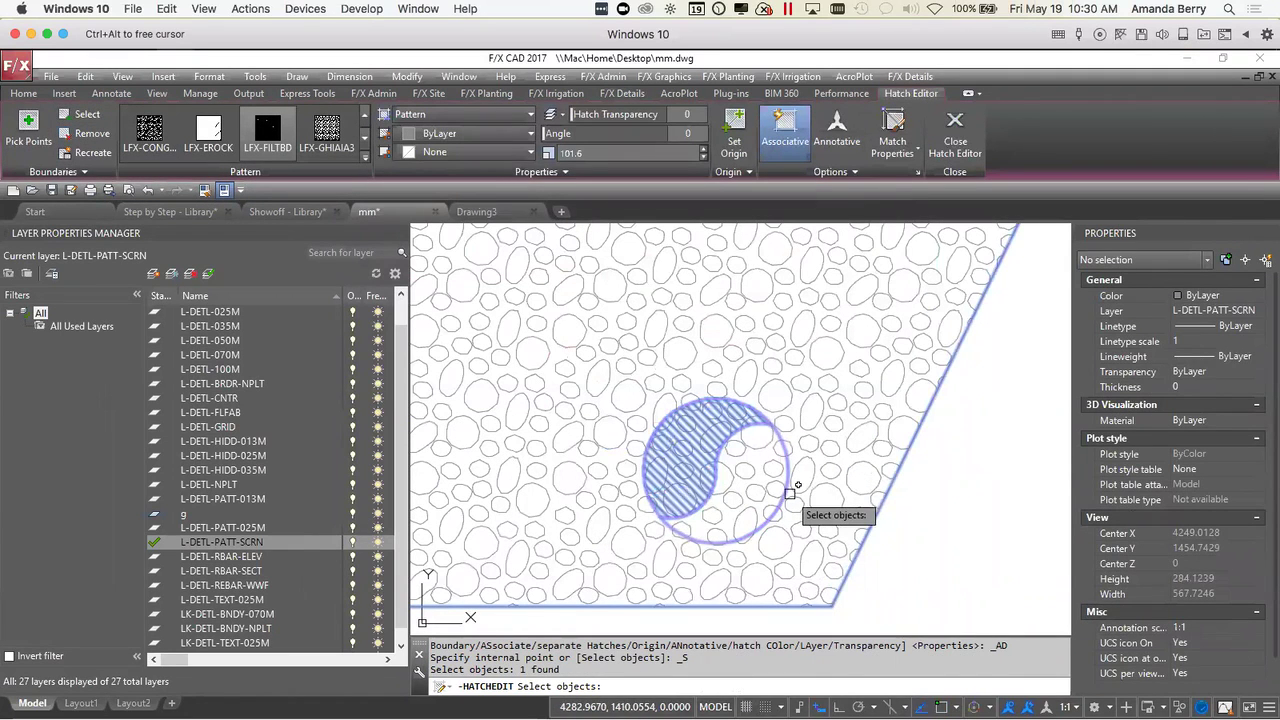
click(850, 500)
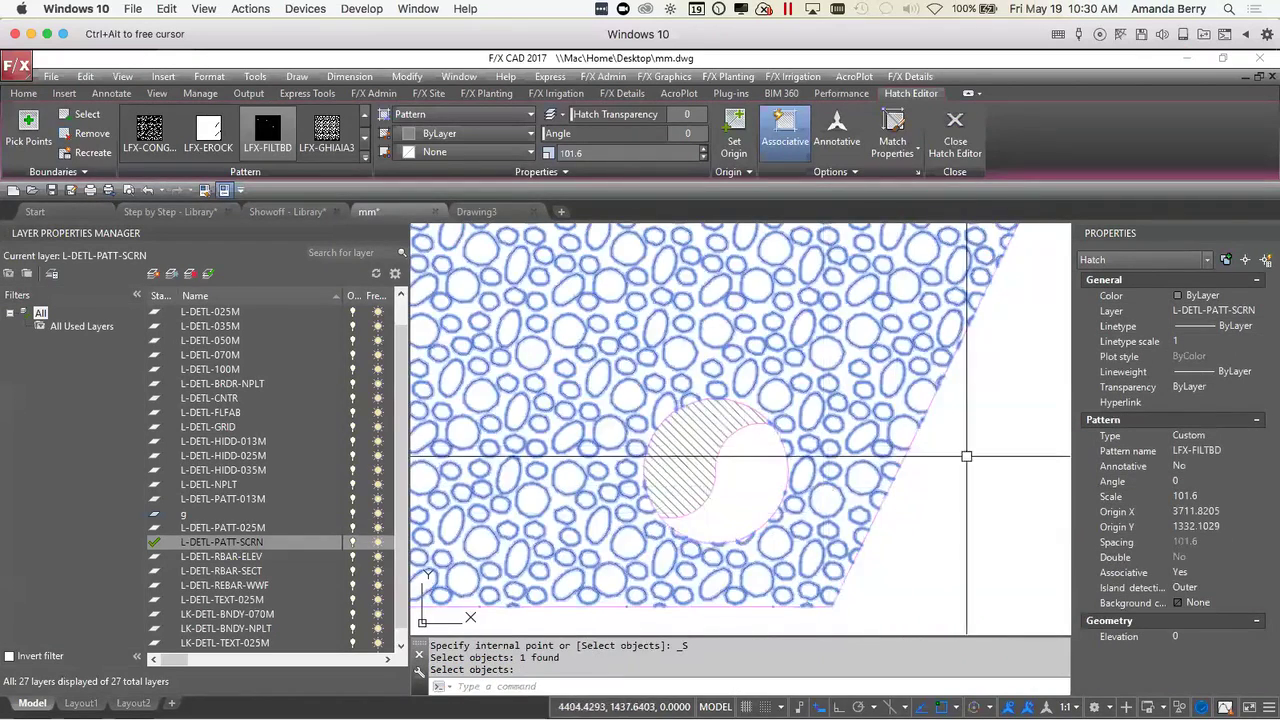
scroll(950, 460, down, 5)
middle_drag(1010, 478, 877, 434)
key(Escape)
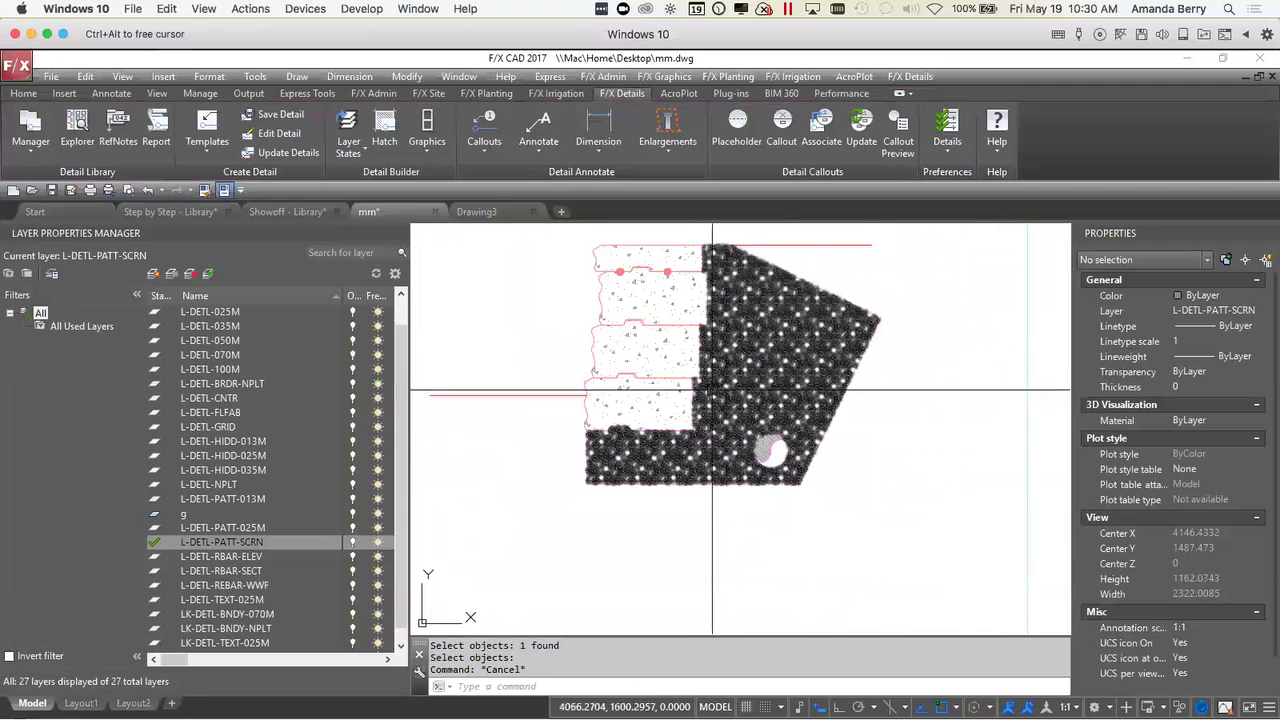
click(660, 484)
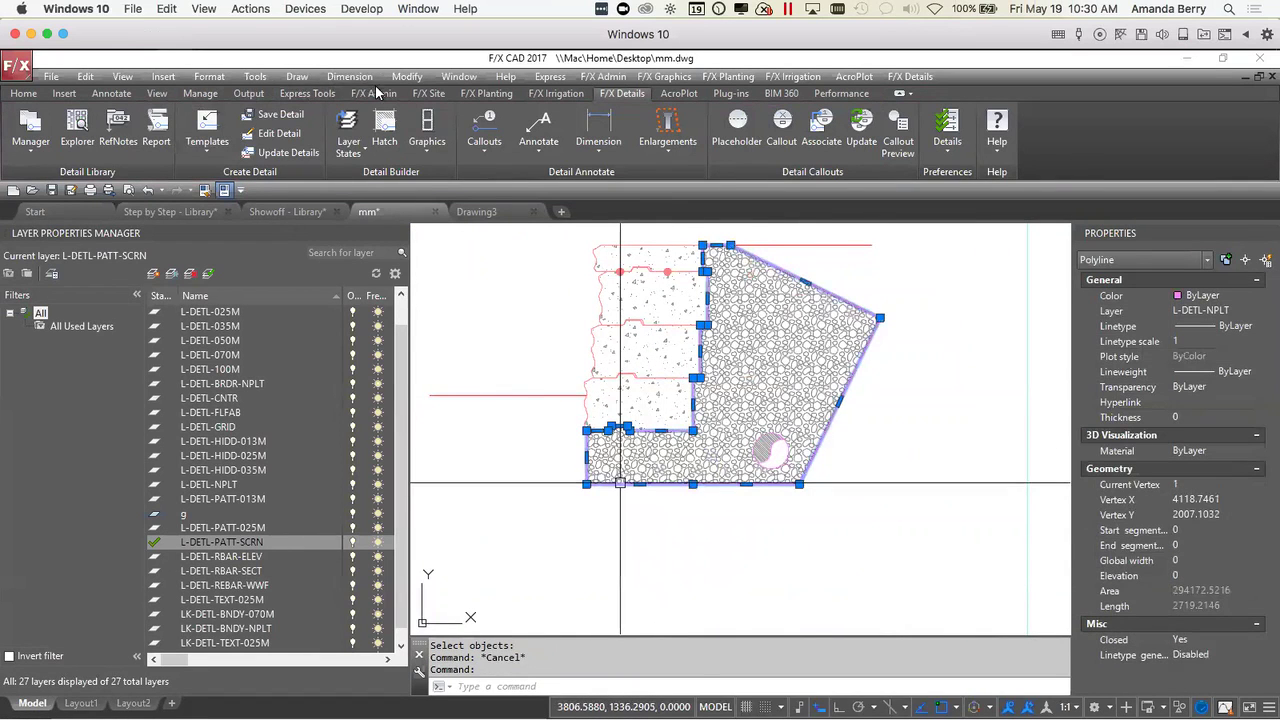
- Make L-DETL-NPLT current and start a polyline on the red ground line with Nearest snap
click(24, 94)
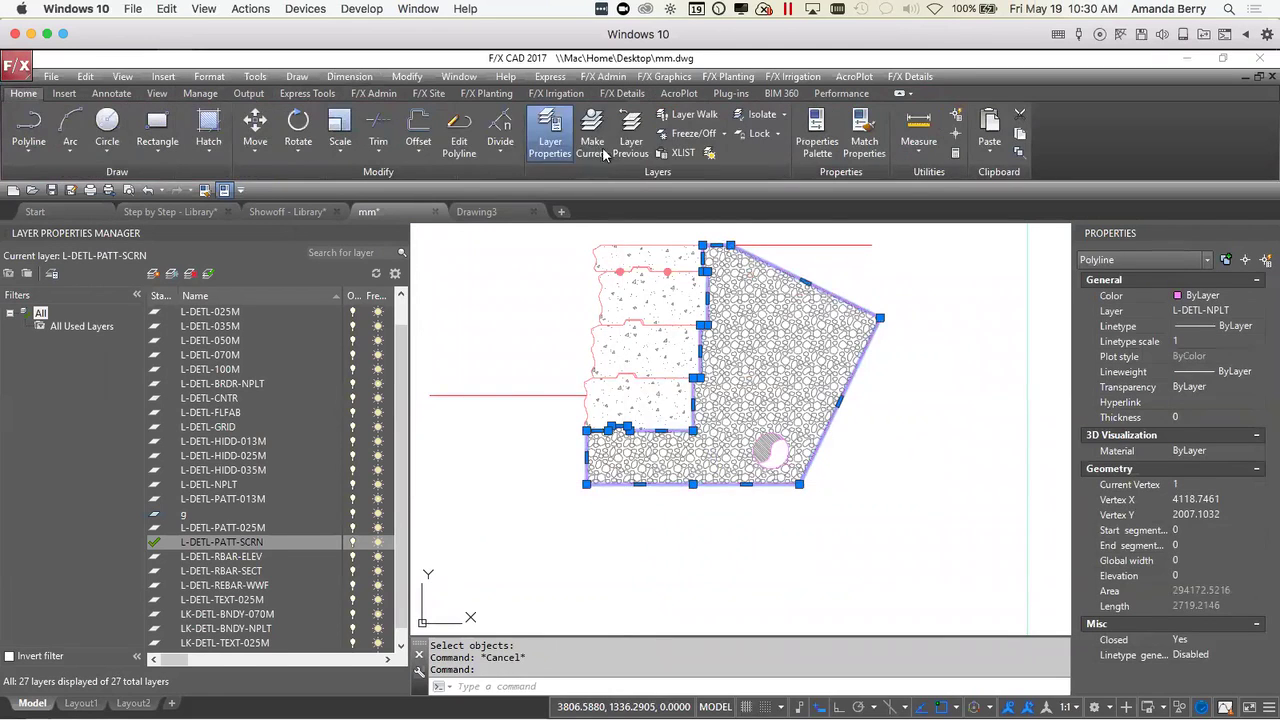
click(592, 132)
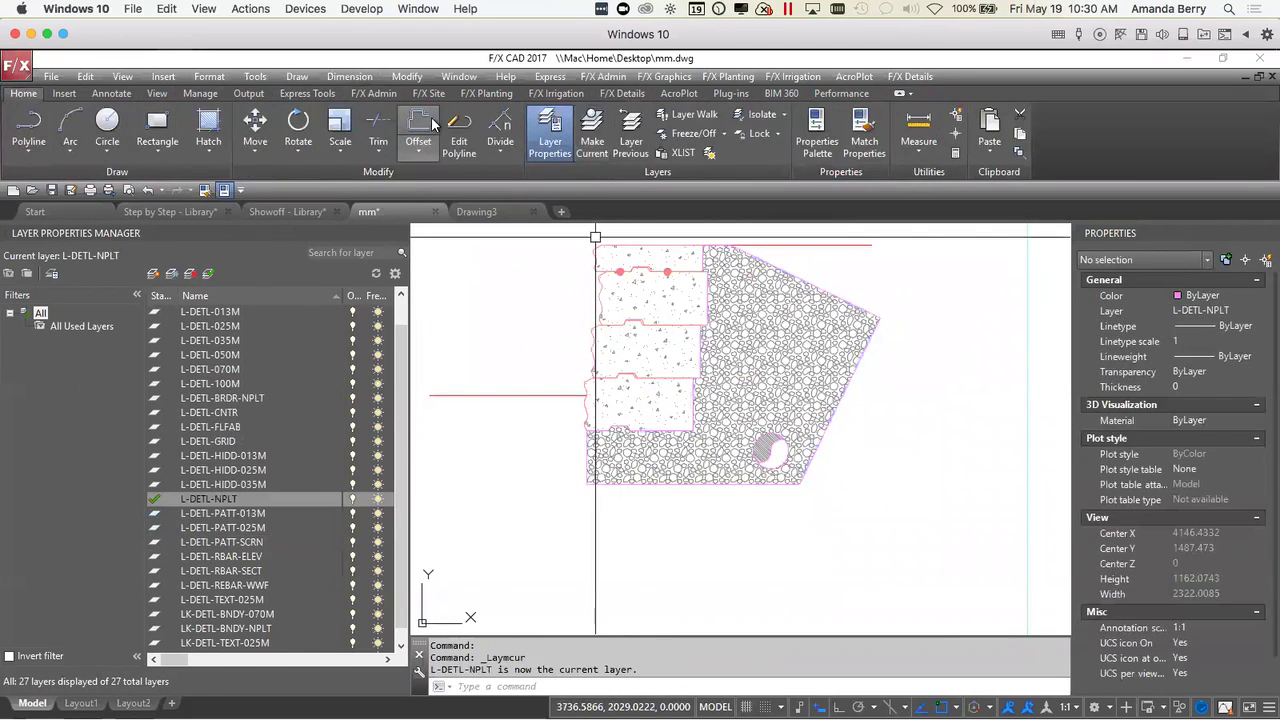
click(630, 93)
scroll(866, 460, down, 2)
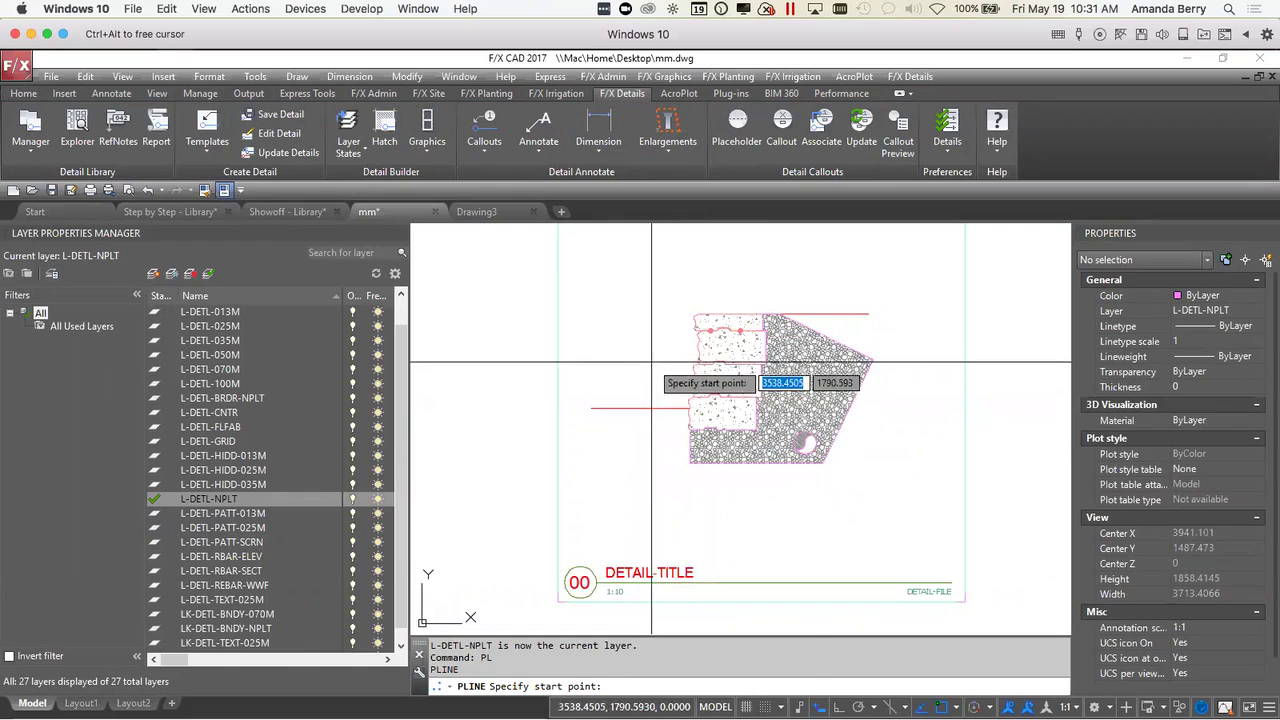
shift+right_click(652, 362)
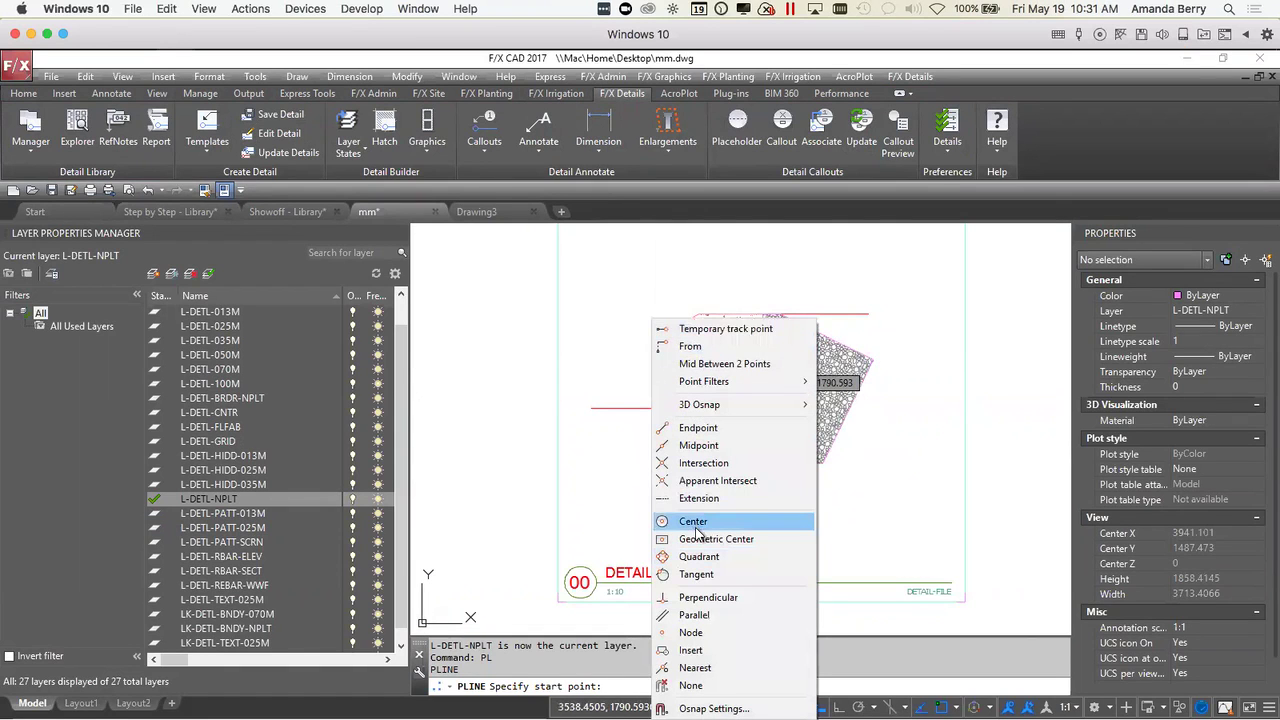
click(695, 667)
click(624, 408)
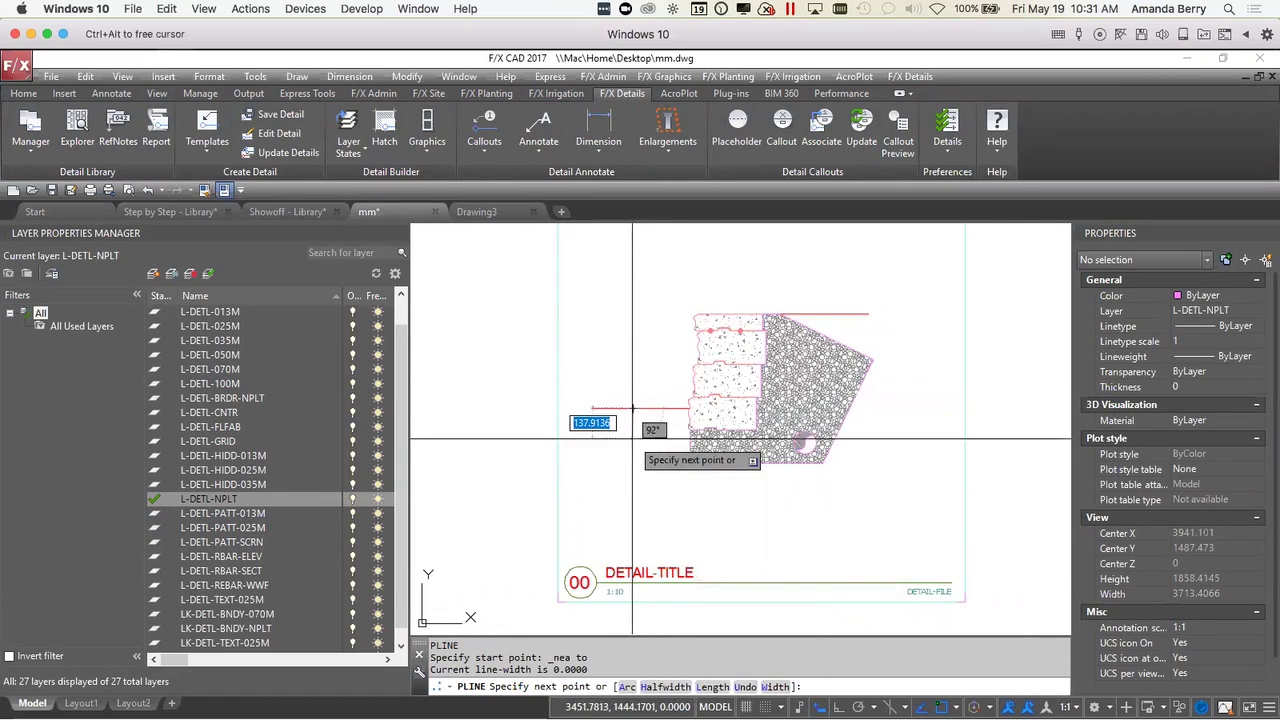
scroll(634, 427, up, 2)
click(634, 427)
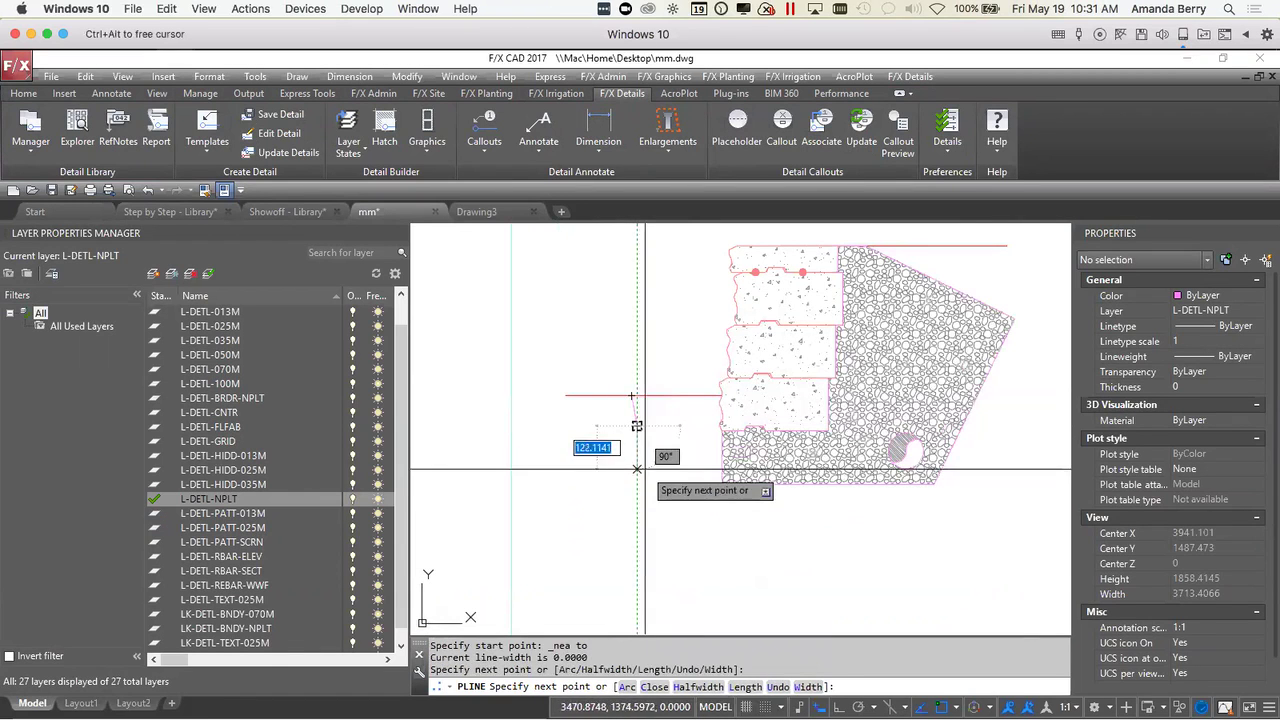
- Draw arc segments curving below the wall and up the right side to the wall's top line
key(Return)
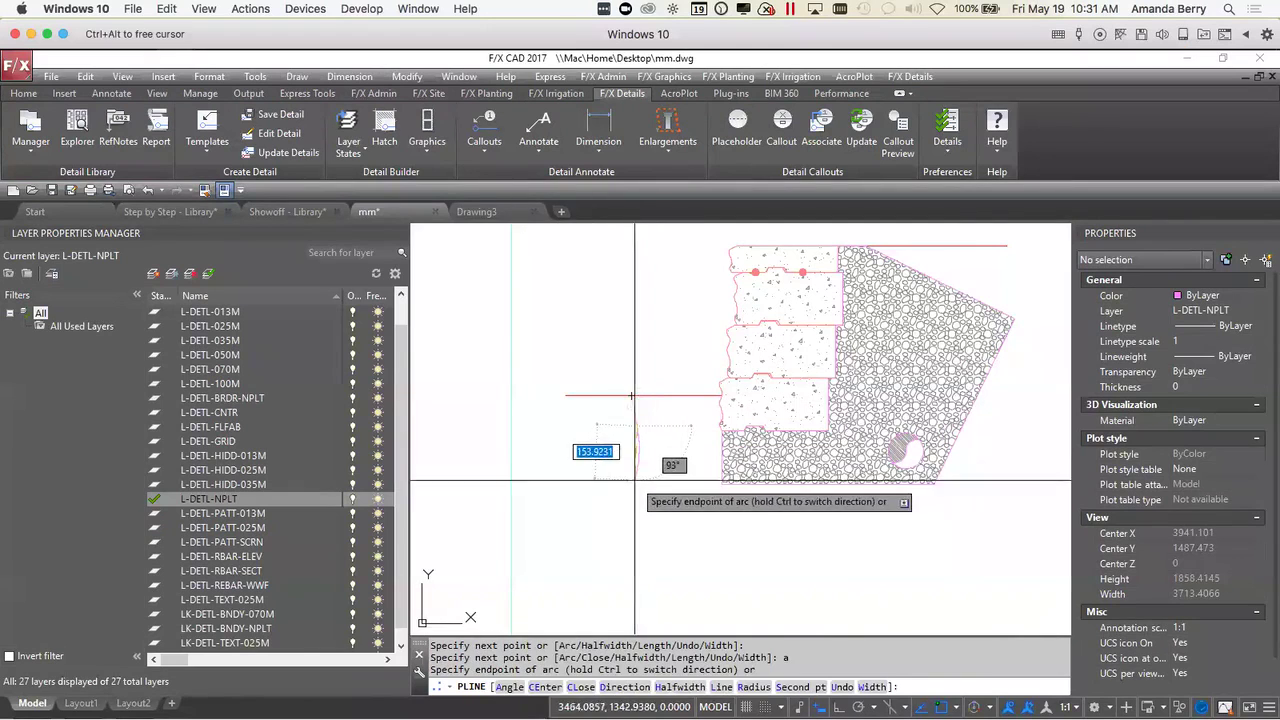
click(703, 561)
click(934, 527)
middle_drag(973, 497, 813, 481)
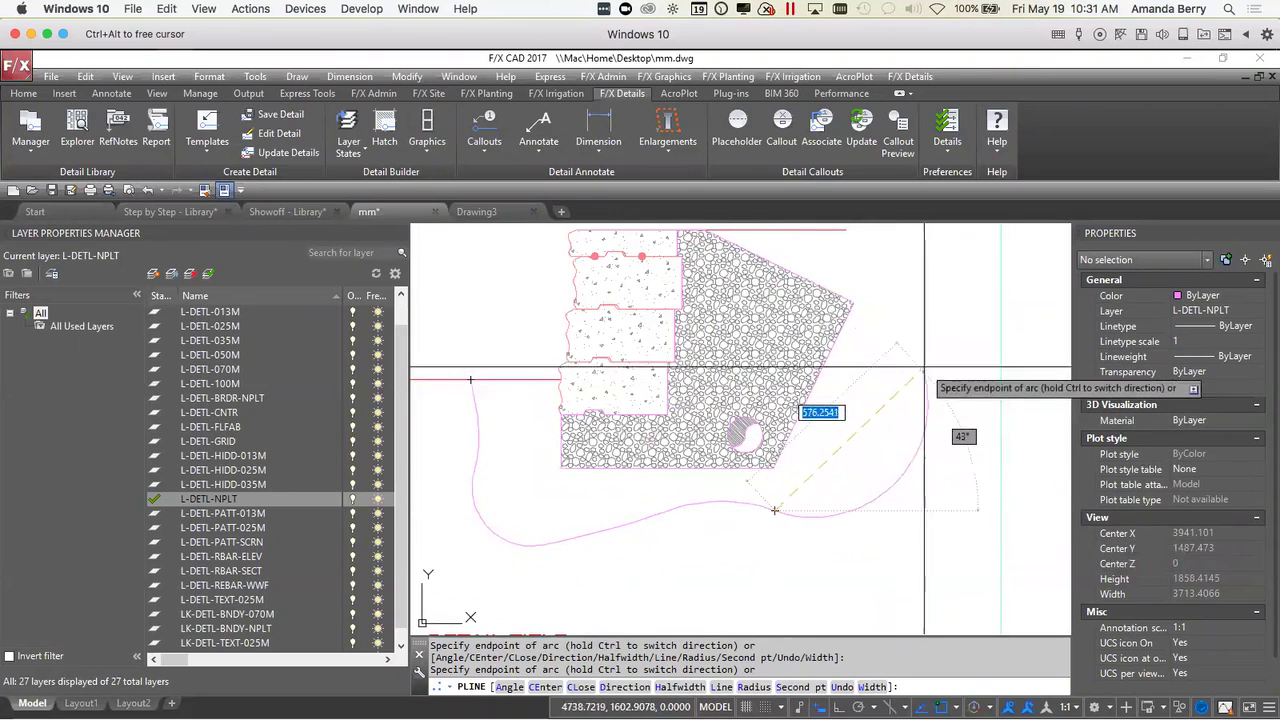
click(887, 365)
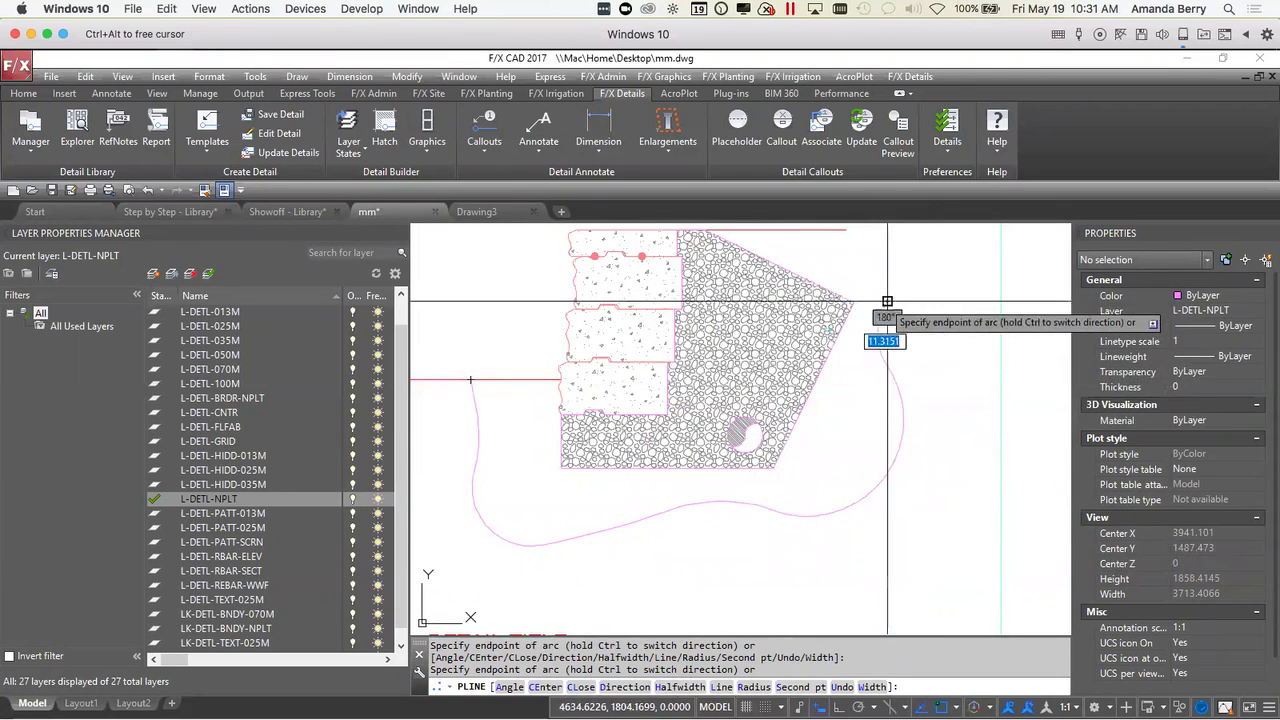
middle_drag(857, 286, 806, 357)
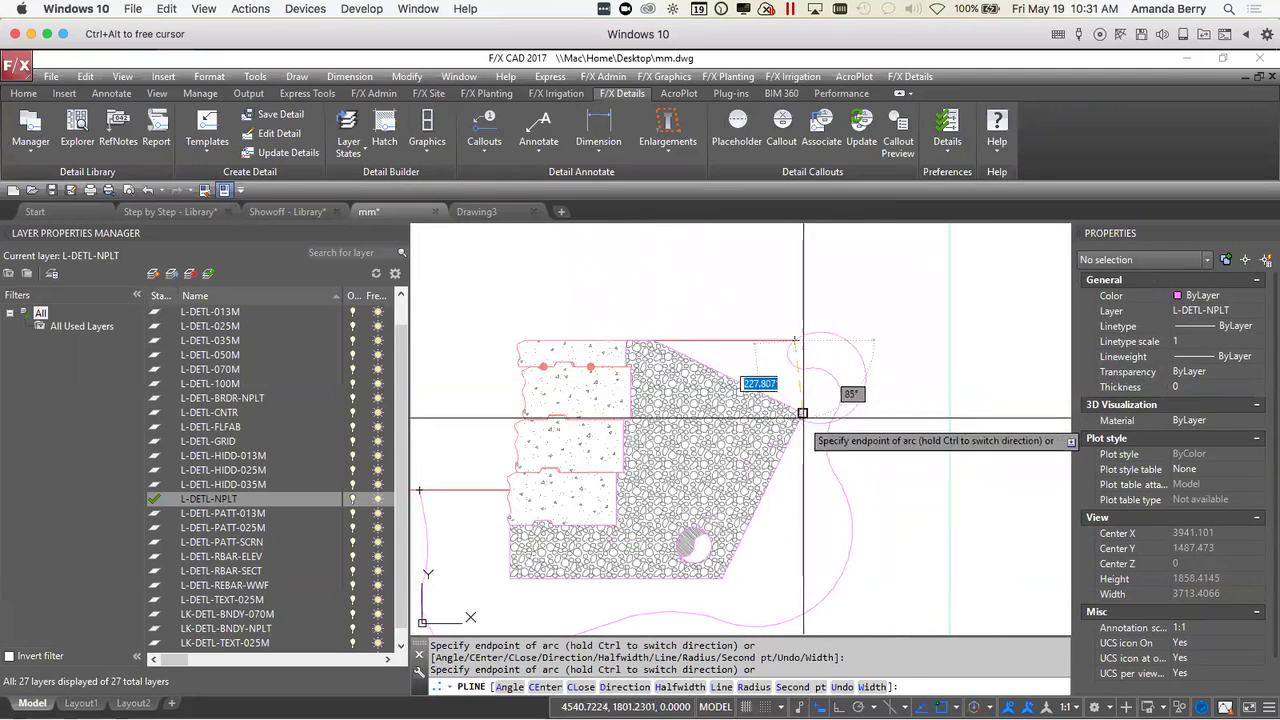
click(795, 342)
key(Return)
click(845, 360)
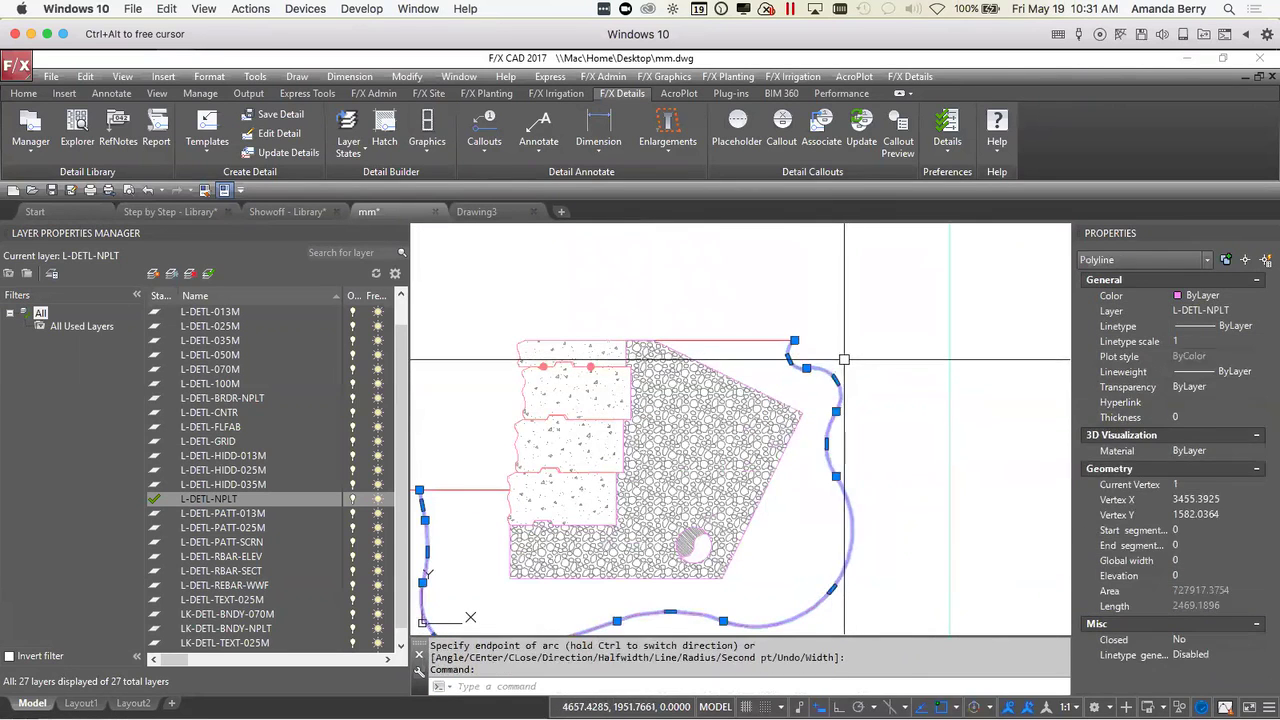
key(Escape)
- Trace a second polyline along the gravel's edges and corners back to the red ground line
scroll(838, 380, down, 3)
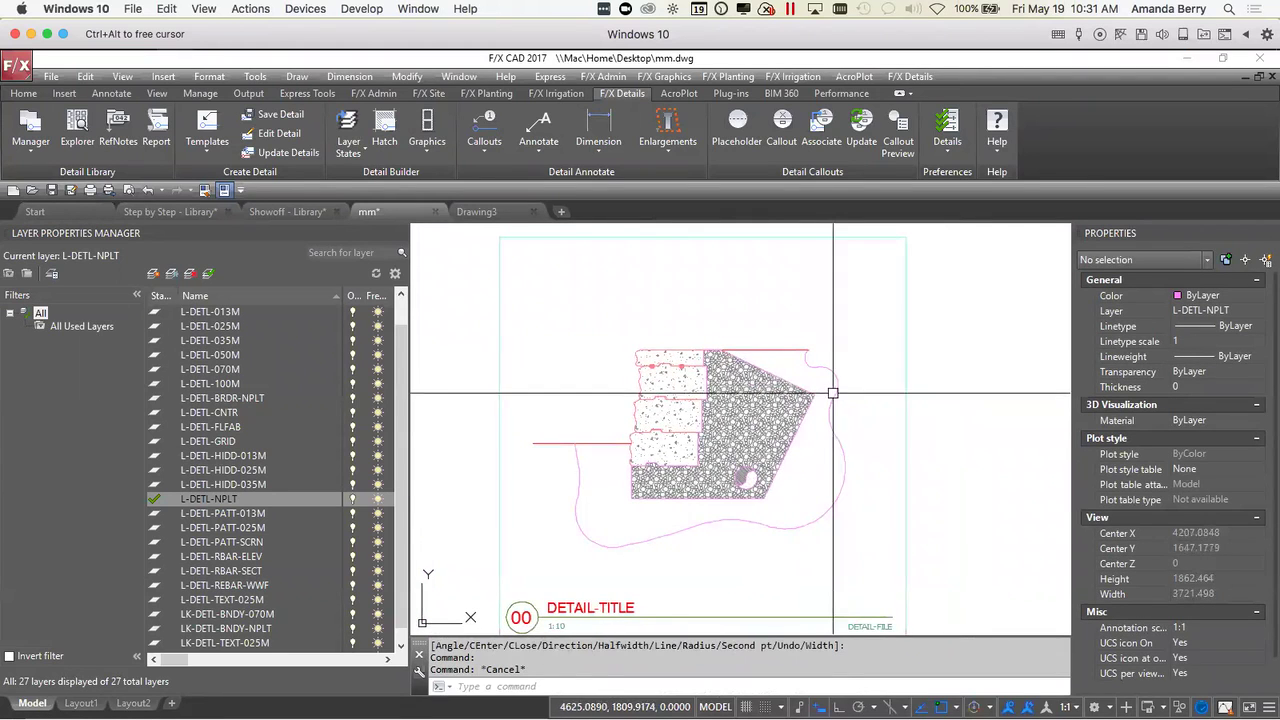
scroll(800, 363, up, 4)
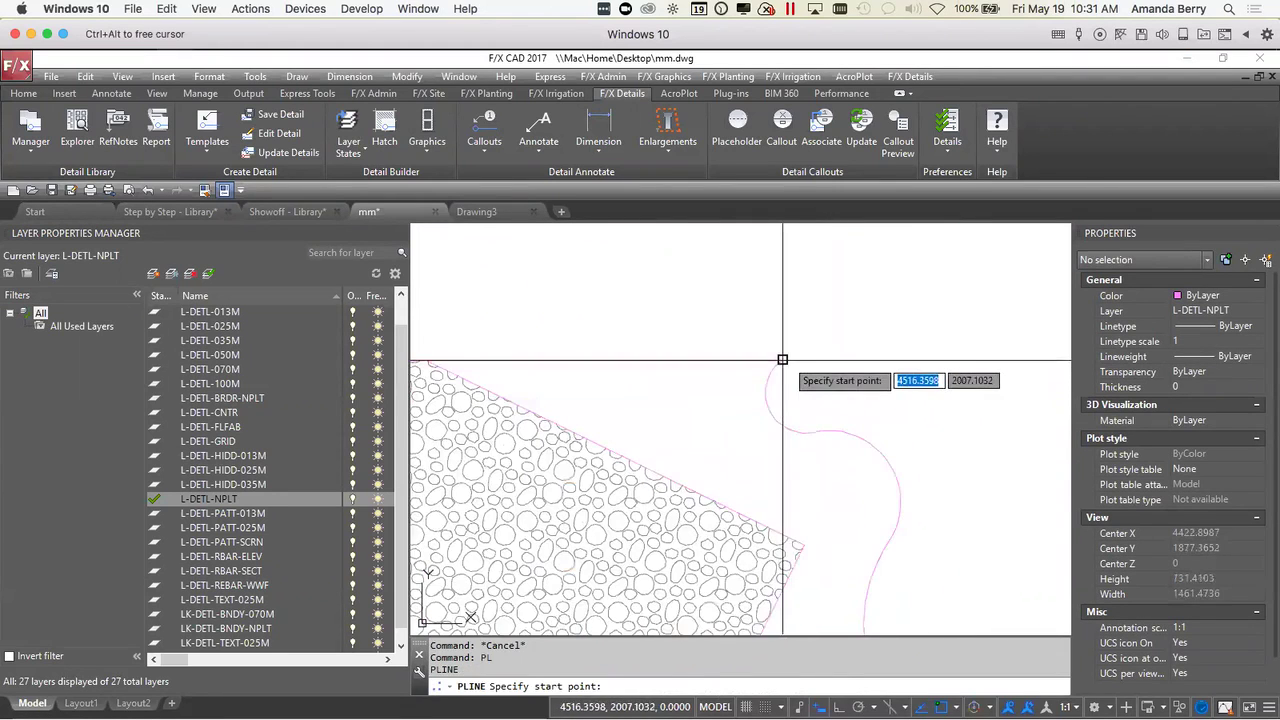
scroll(733, 370, down, 2)
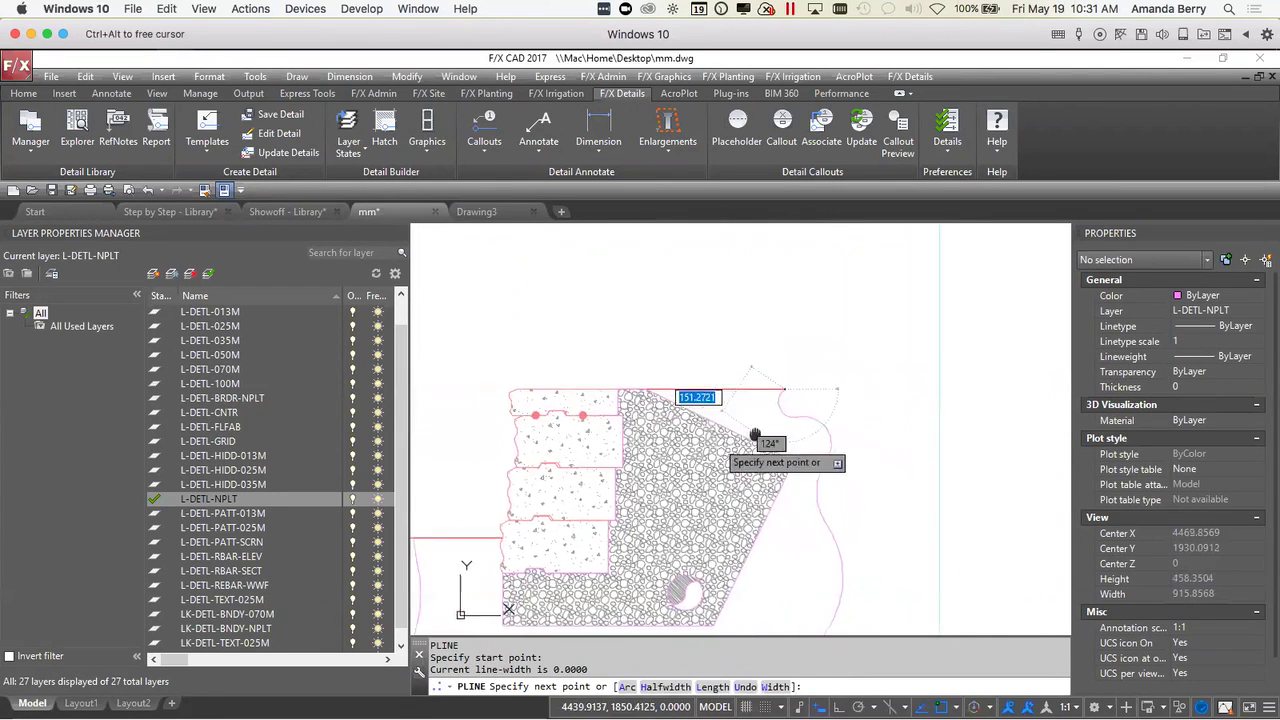
click(641, 380)
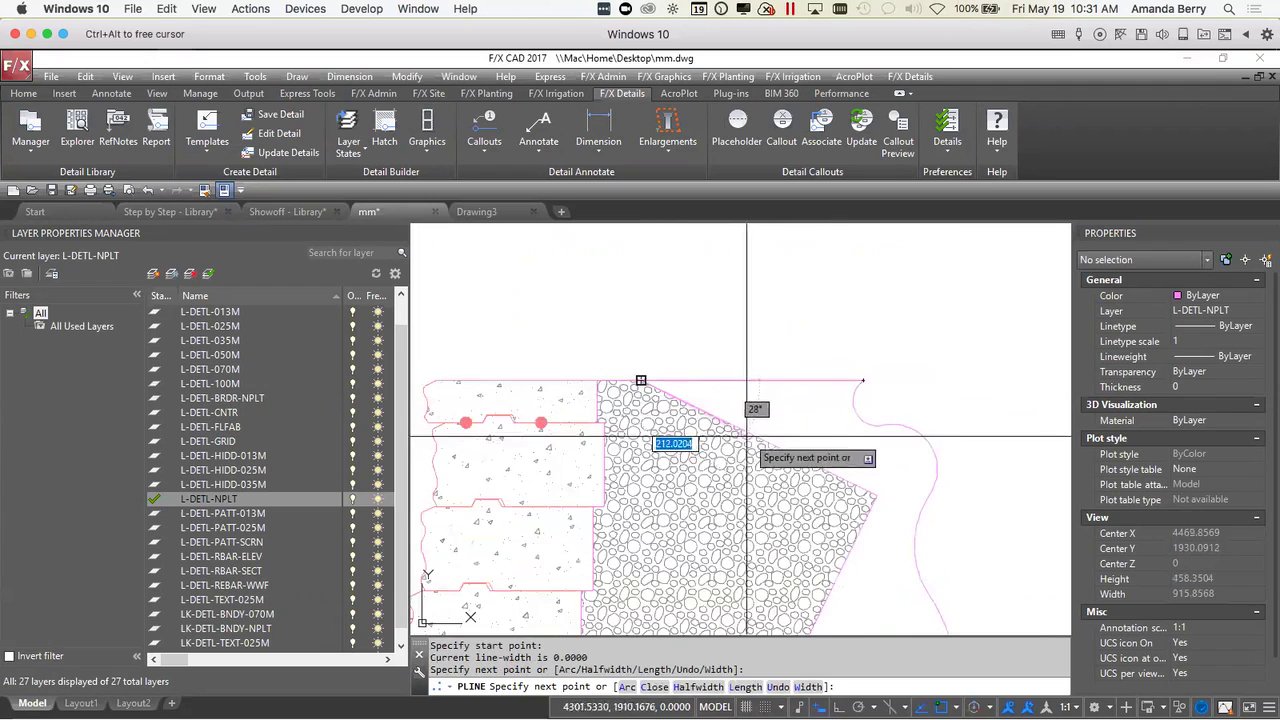
click(876, 496)
scroll(878, 500, down, 2)
scroll(876, 450, up, 3)
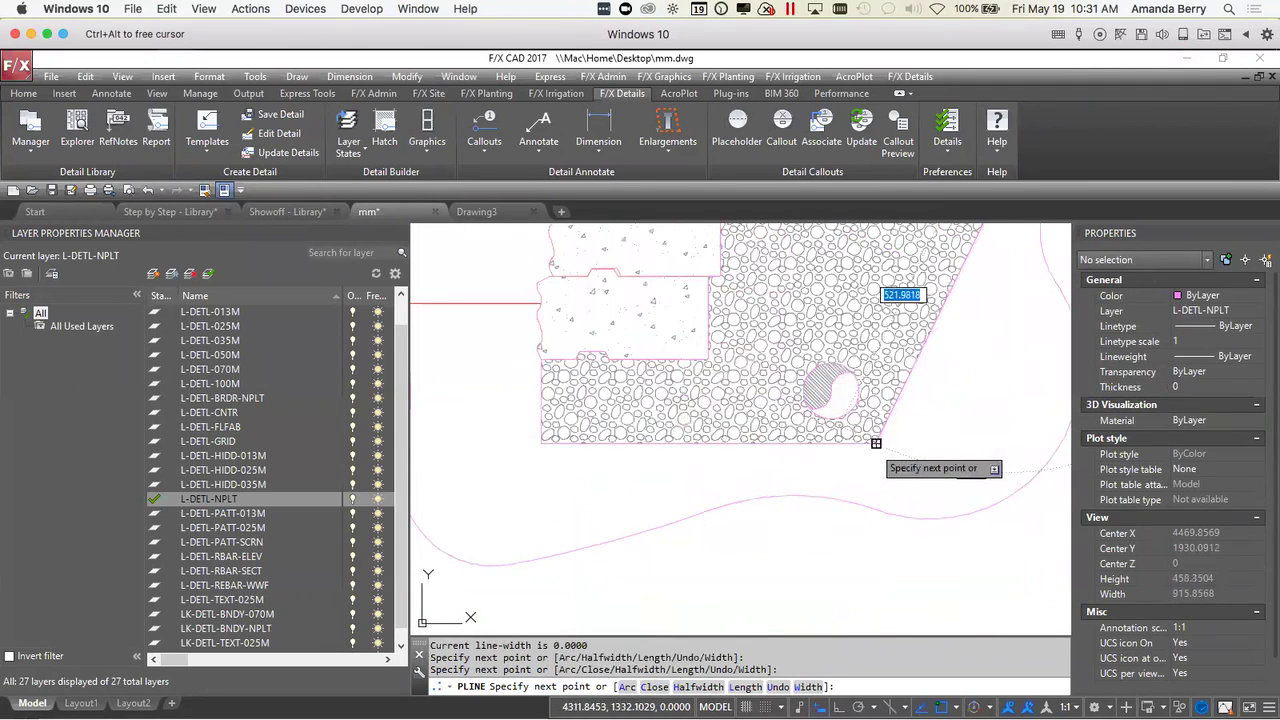
click(876, 443)
click(541, 441)
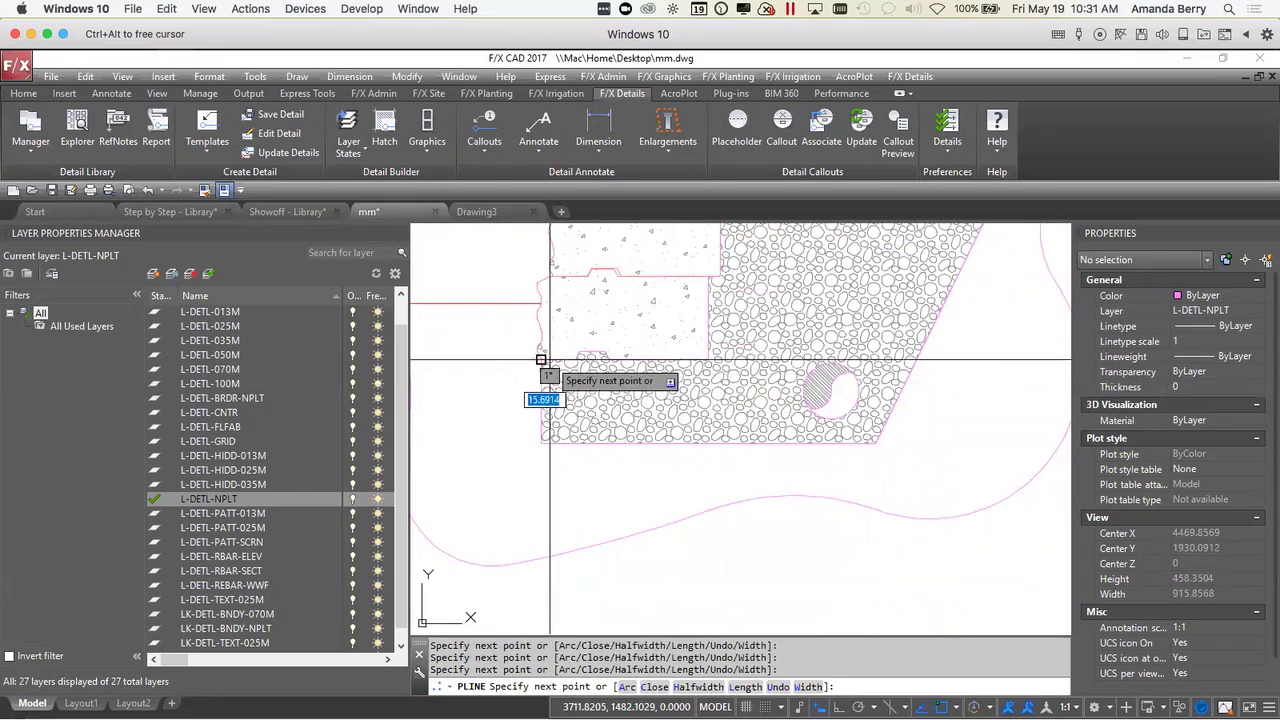
middle_drag(540, 297, 587, 323)
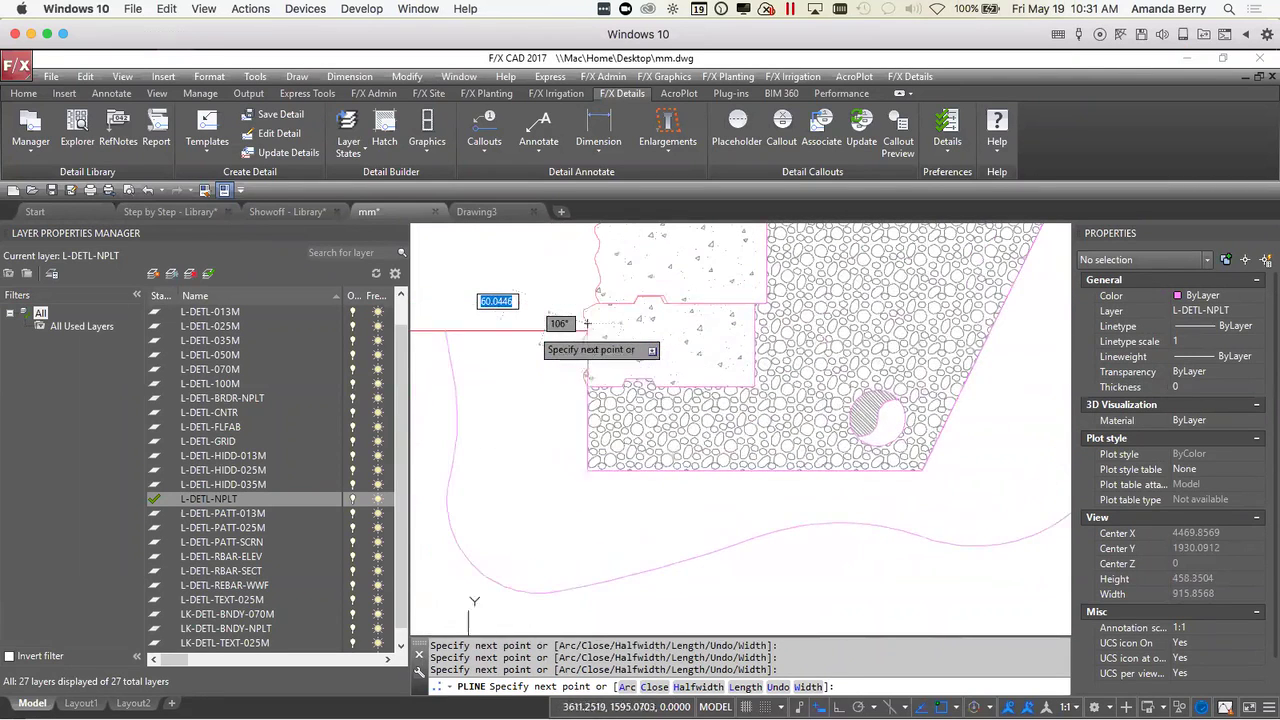
scroll(596, 326, up, 2)
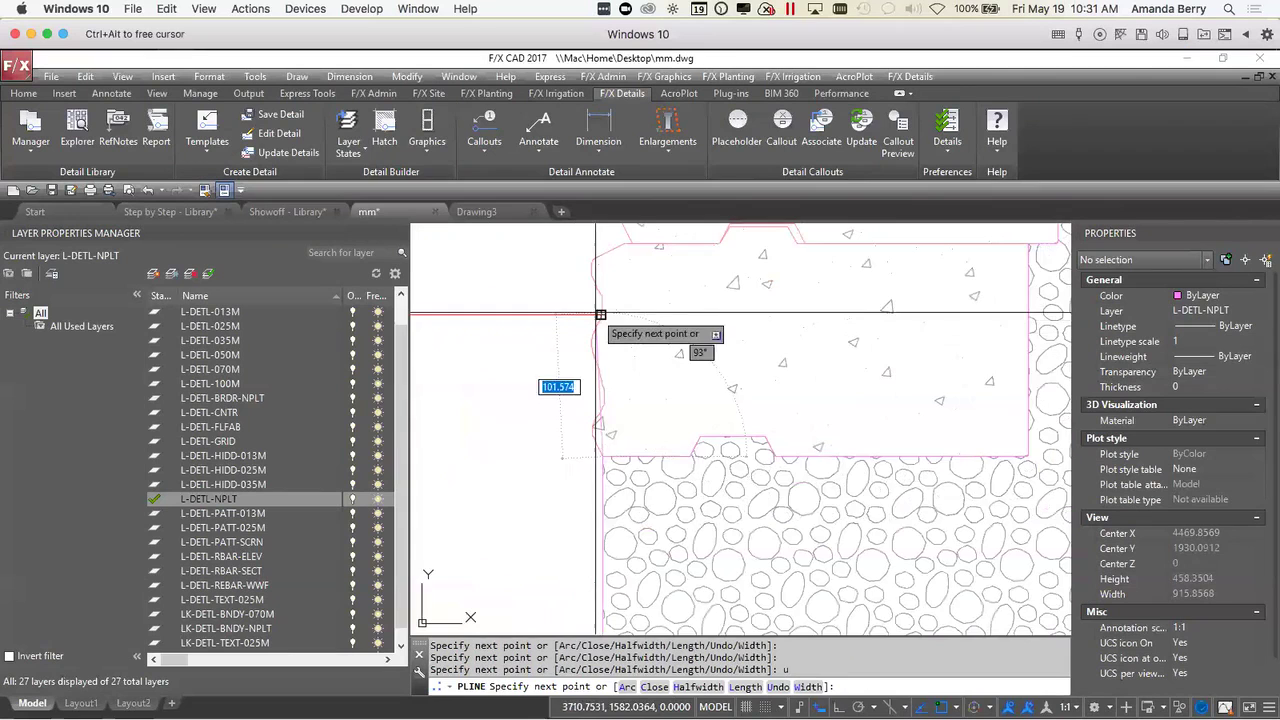
scroll(600, 314, down, 2)
middle_drag(590, 320, 770, 350)
click(565, 351)
key(Return)
- JOIN the curved boundary and the traced outline into one closed outline
click(594, 349)
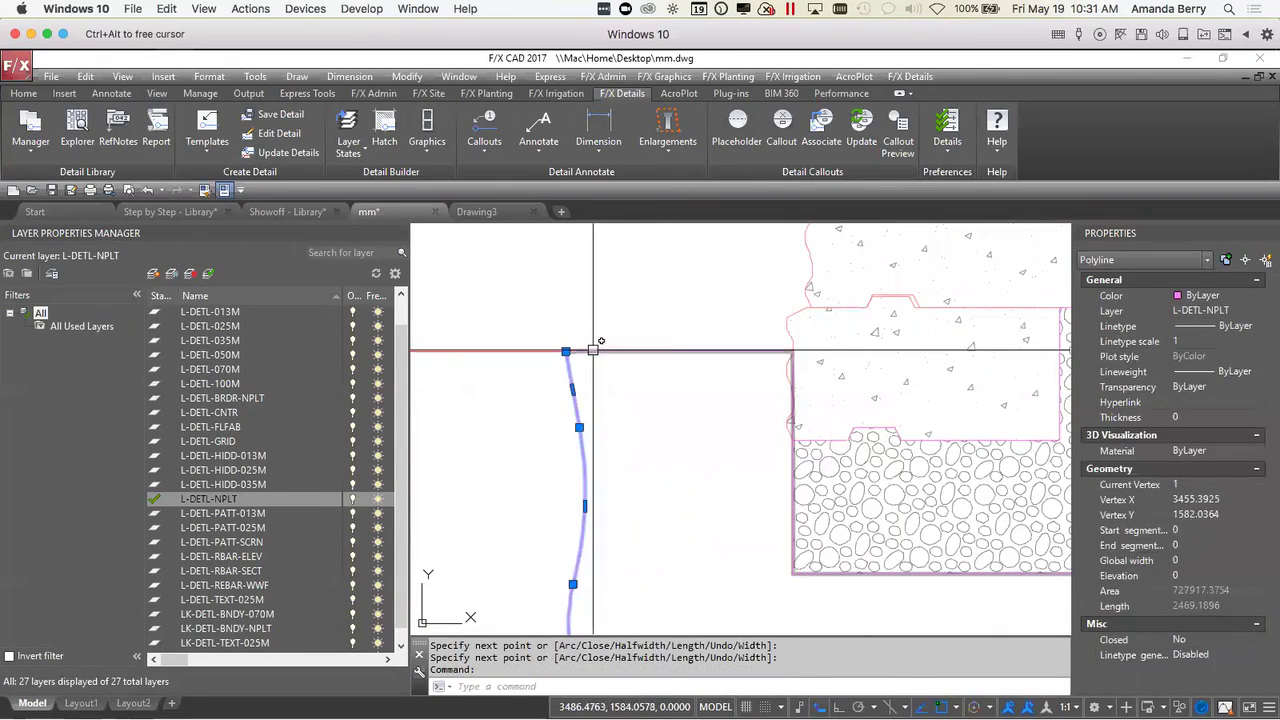
click(594, 350)
text(j)
key(Return)
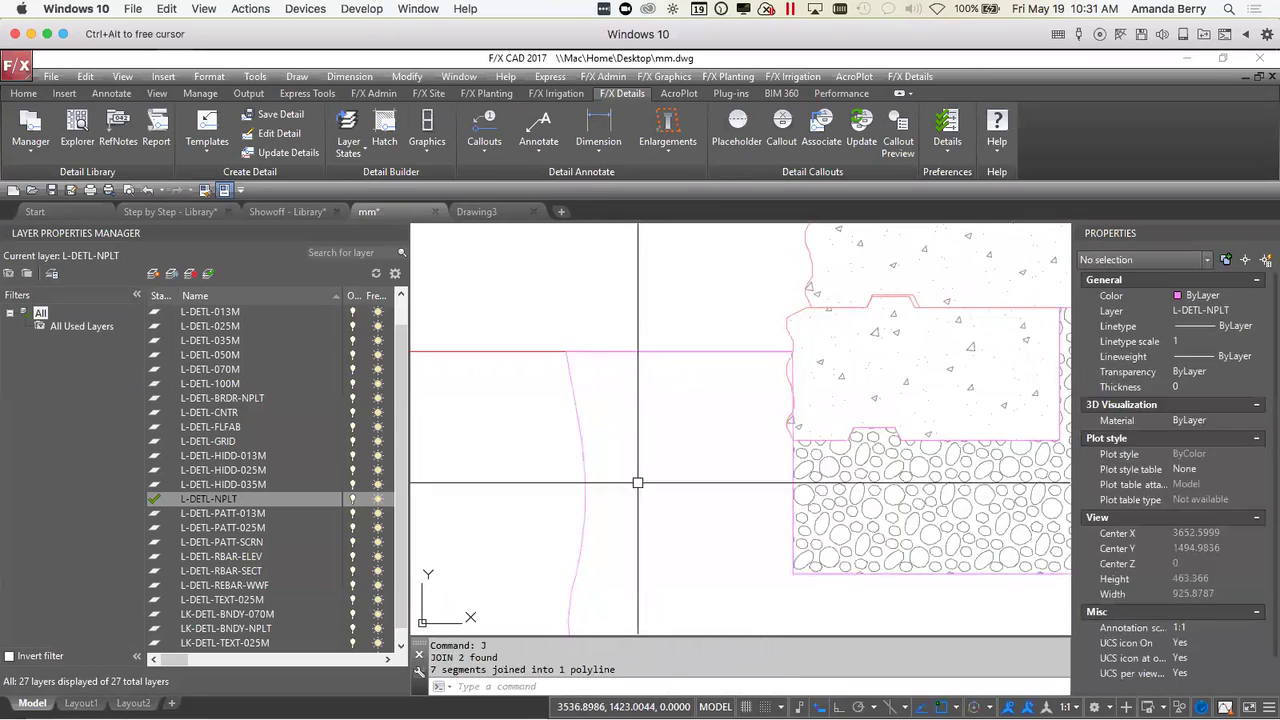
scroll(681, 477, down, 5)
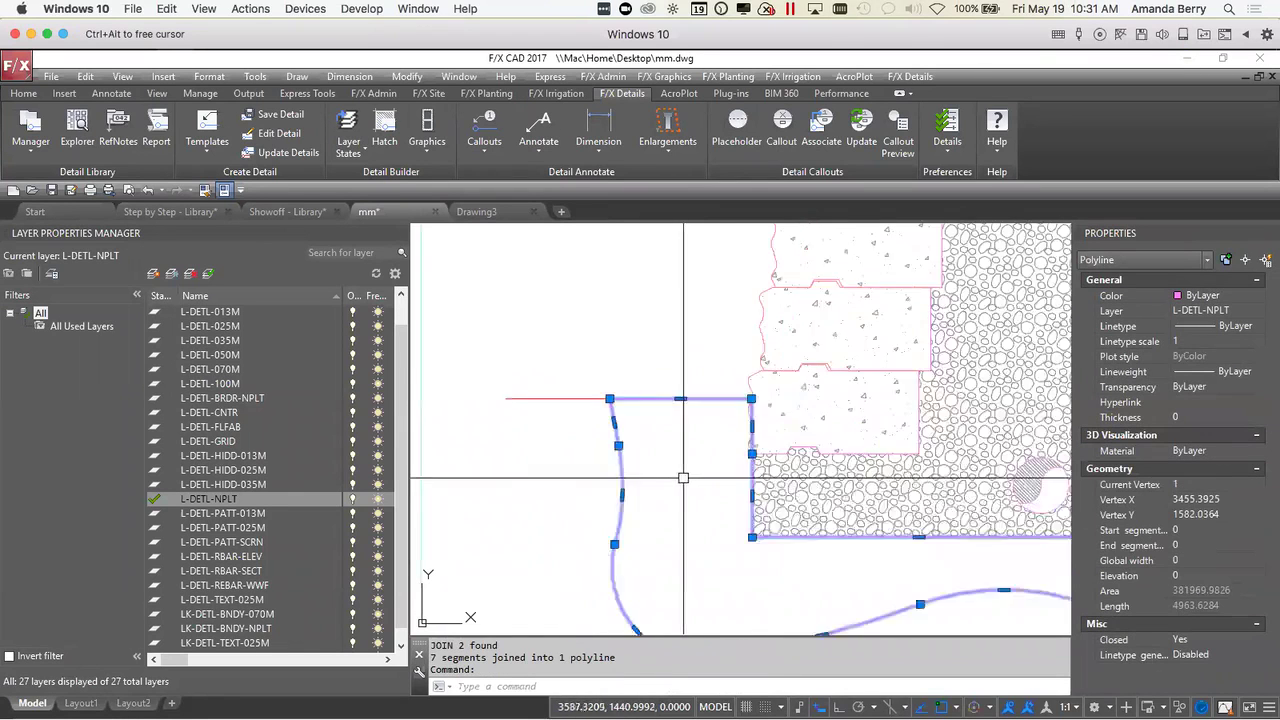
key(Escape)
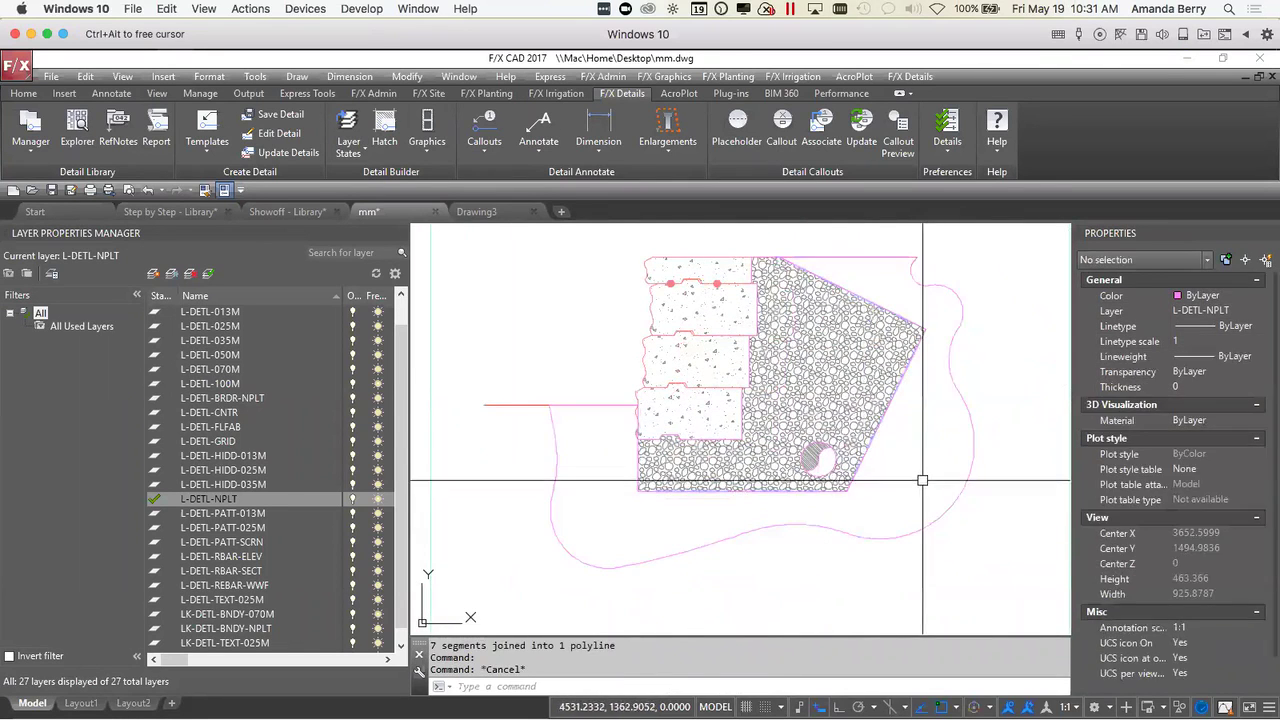
middle_drag(906, 477, 766, 517)
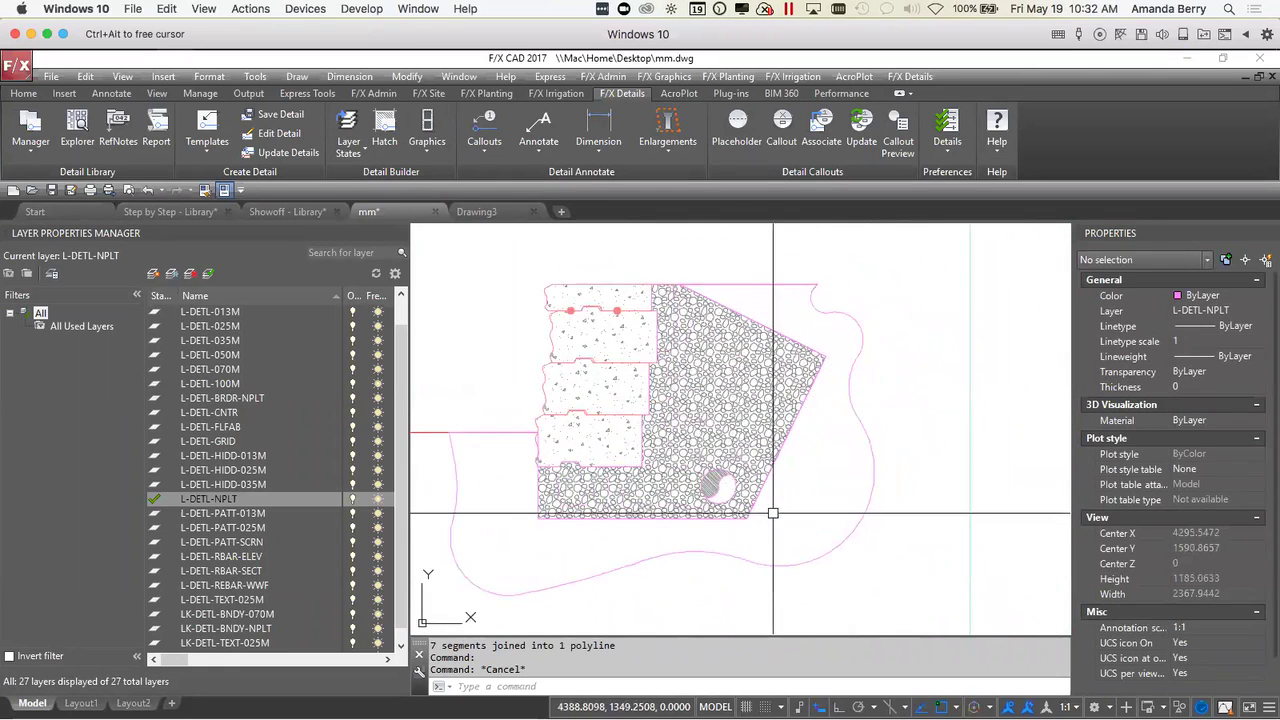
- Fill the closed curved ground boundary with the BACKFILL45 hatch pattern
click(384, 128)
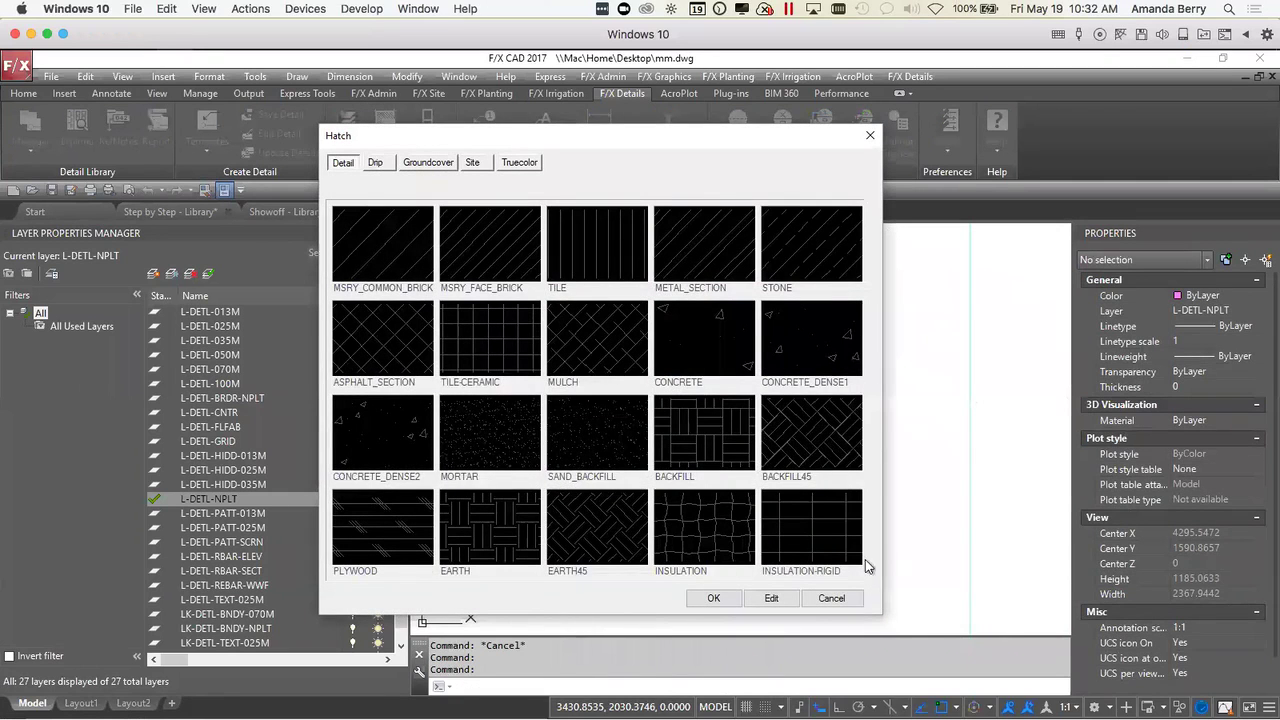
click(816, 455)
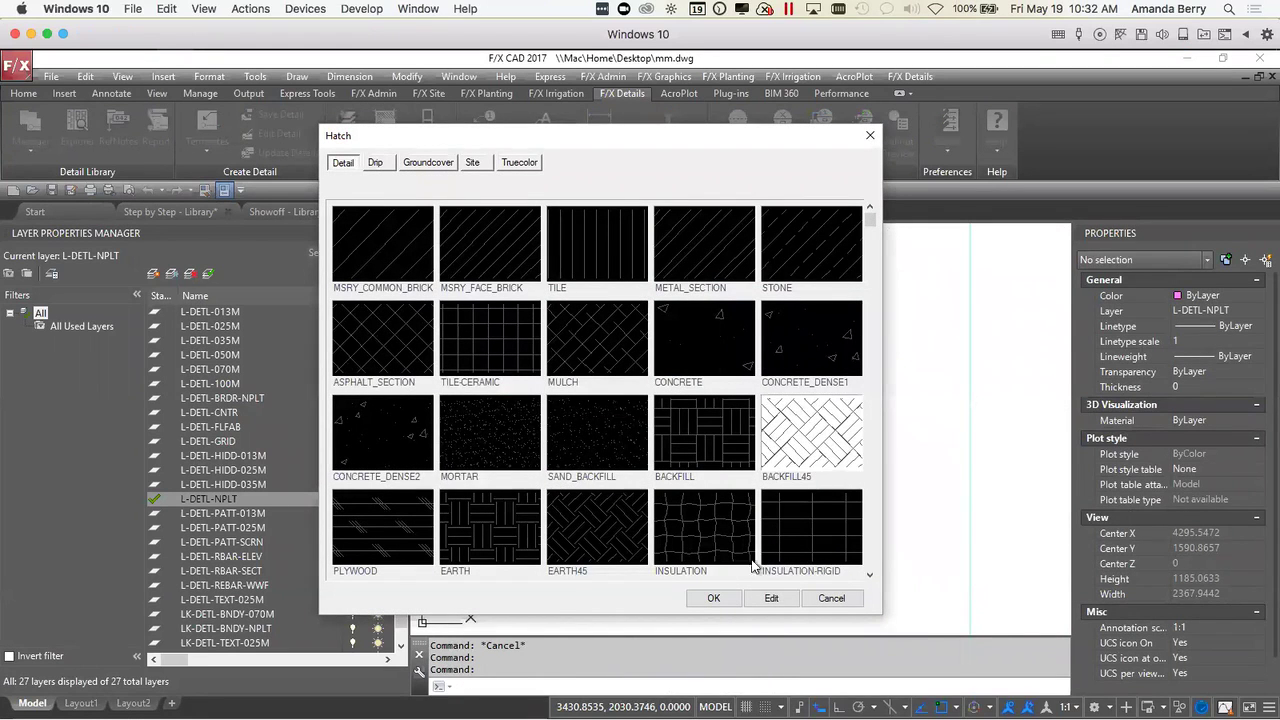
click(713, 600)
click(808, 526)
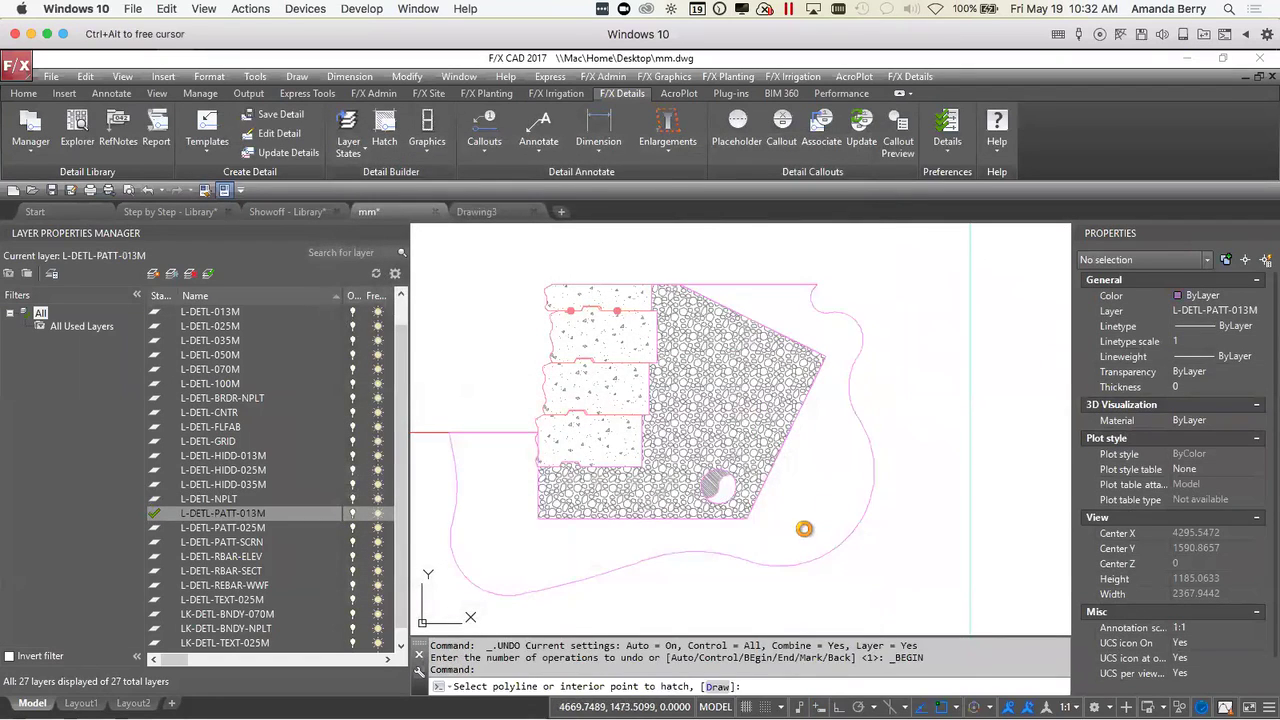
key(Return)
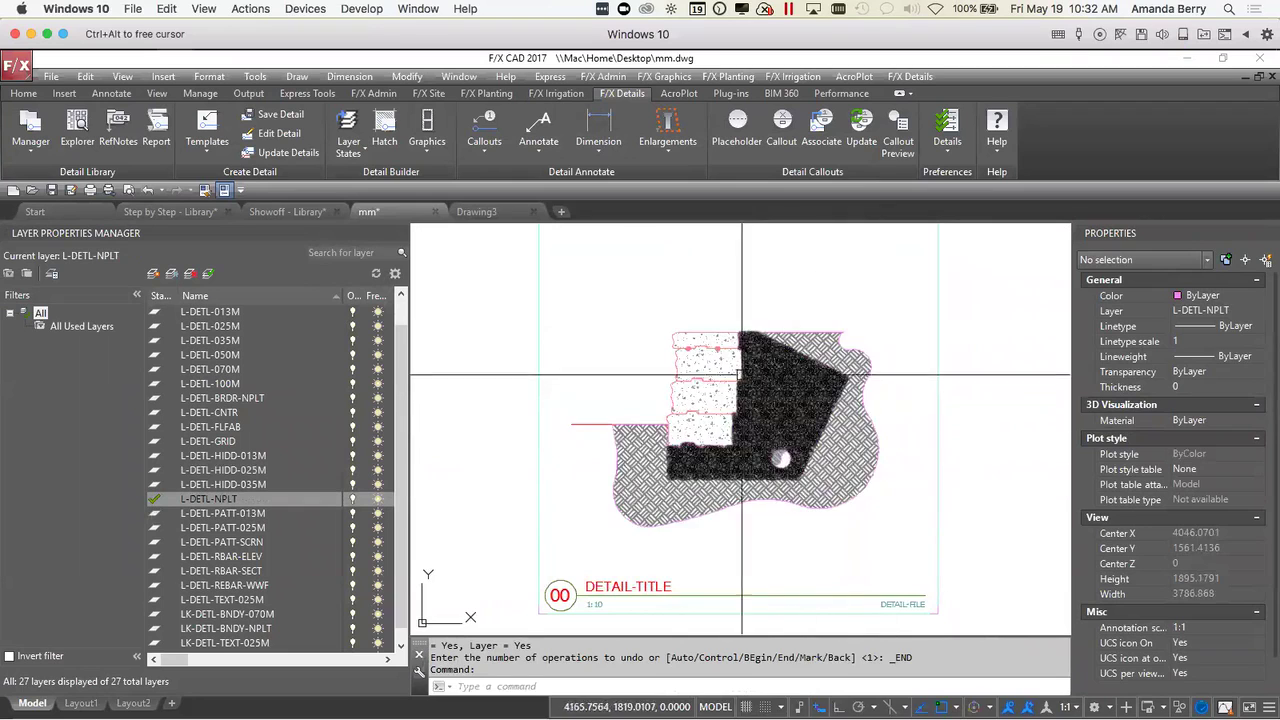
middle_drag(707, 380, 724, 432)
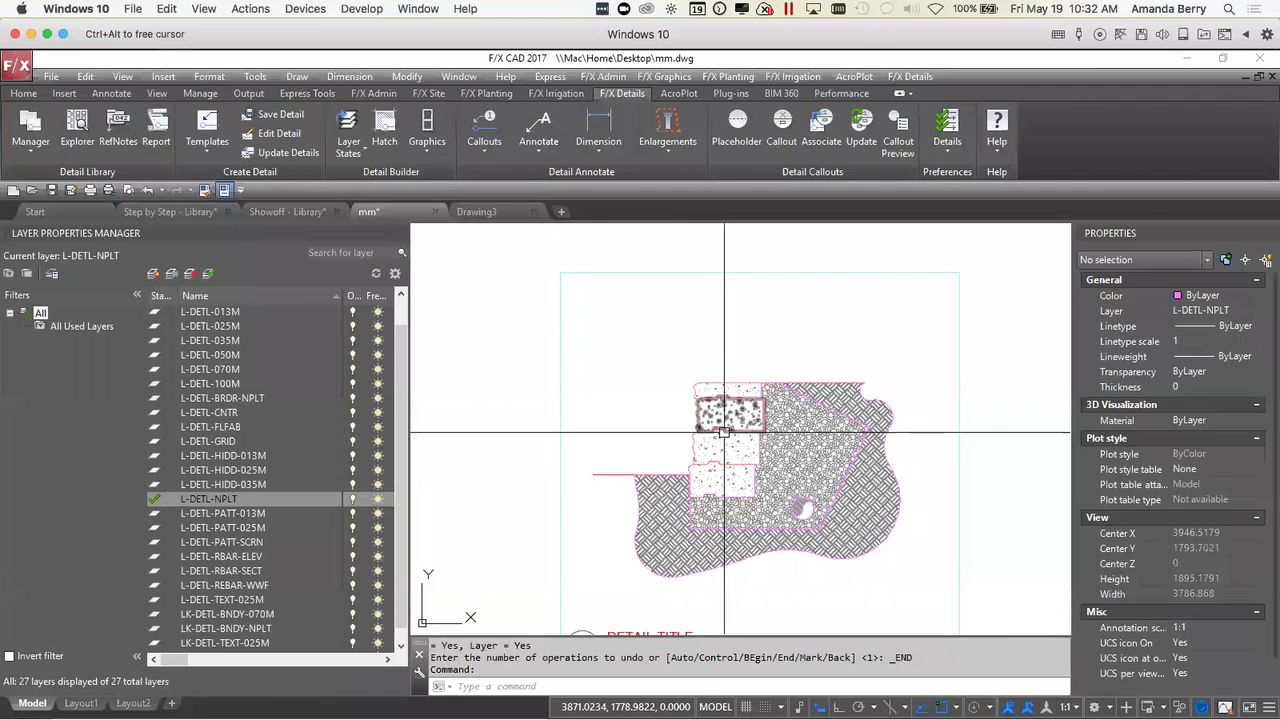
middle_drag(708, 434, 711, 443)
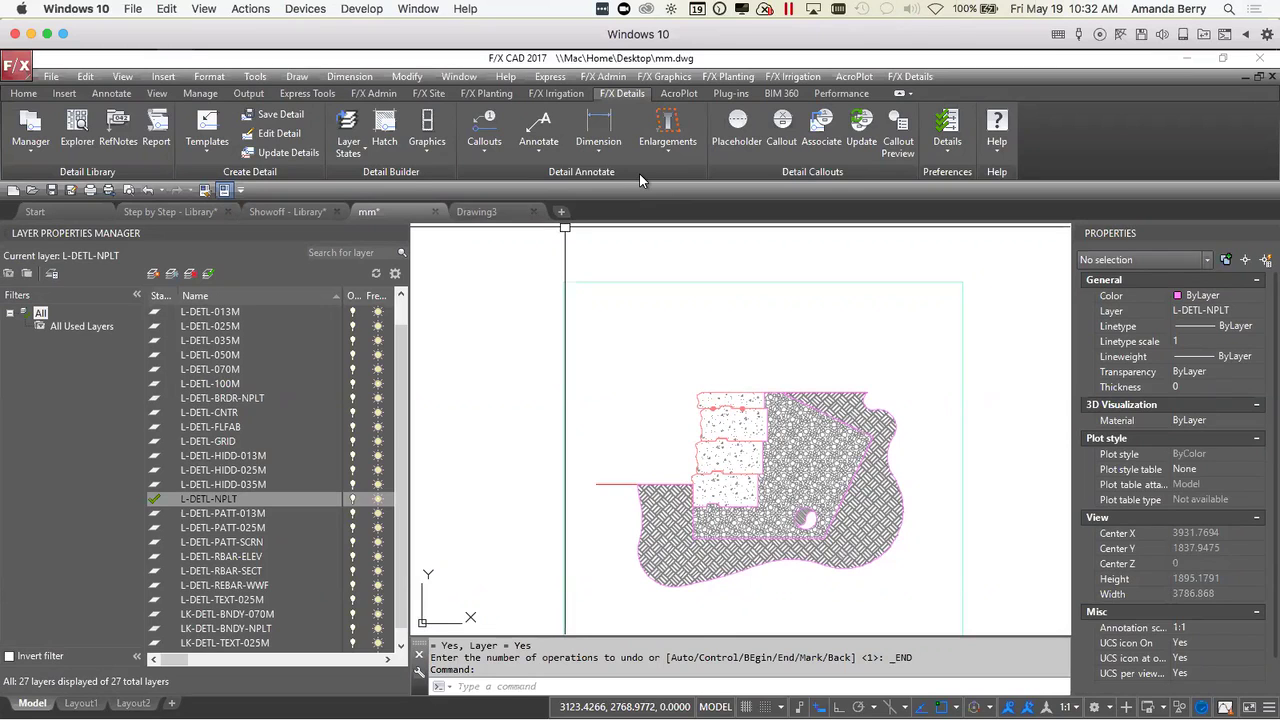
- Start a Leader with Text, arrow at the hatch's lower-left edge and landing below it
click(536, 148)
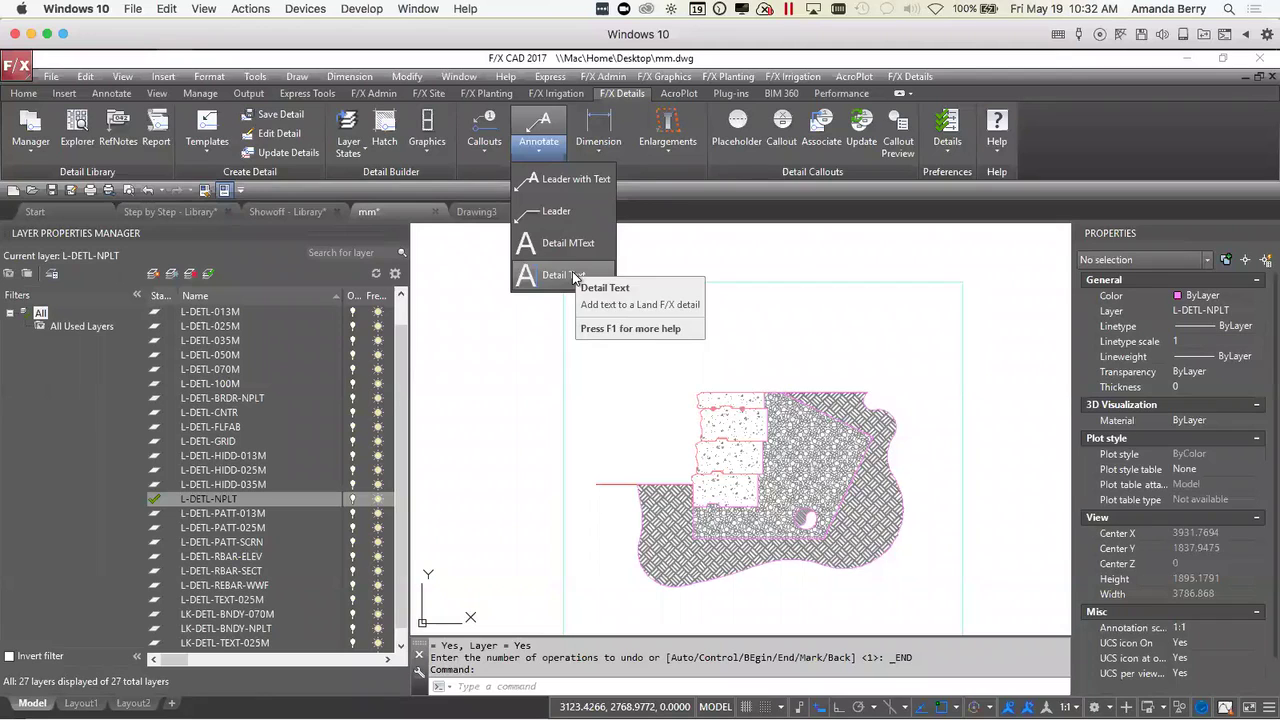
click(585, 179)
scroll(846, 468, up, 4)
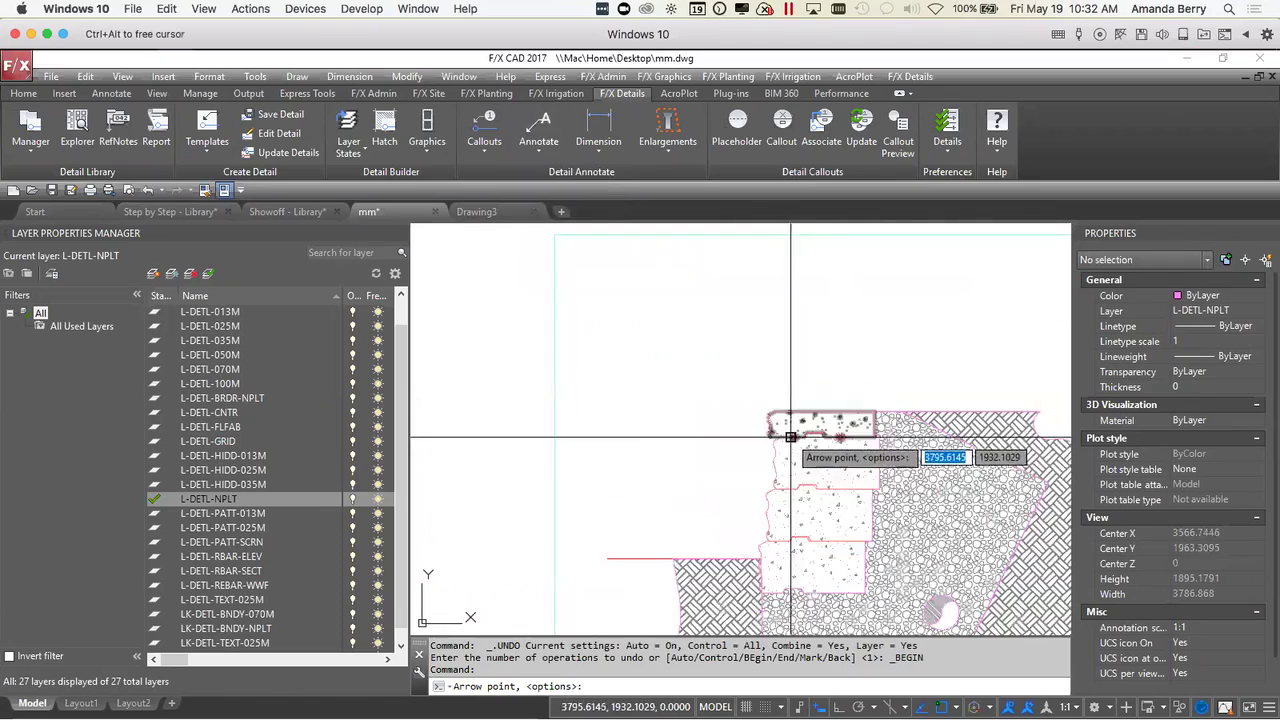
scroll(720, 410, down, 5)
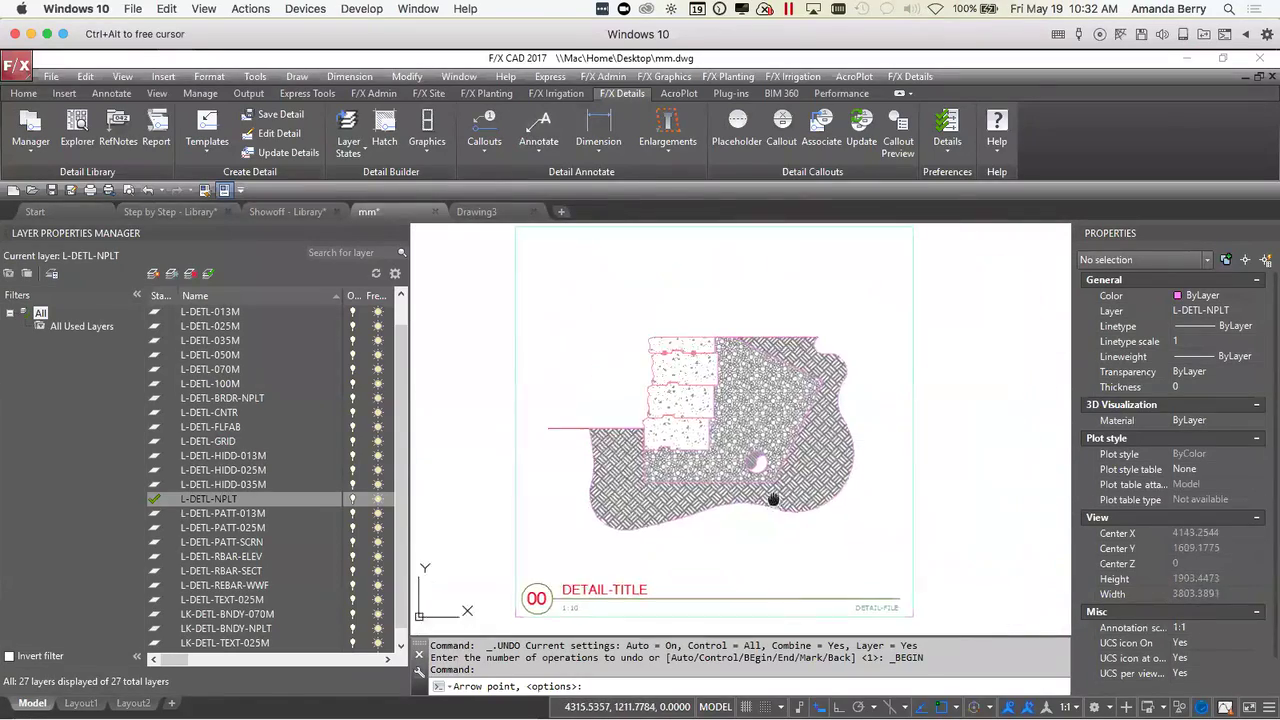
scroll(791, 537, up, 2)
middle_drag(580, 560, 732, 477)
scroll(732, 477, up, 2)
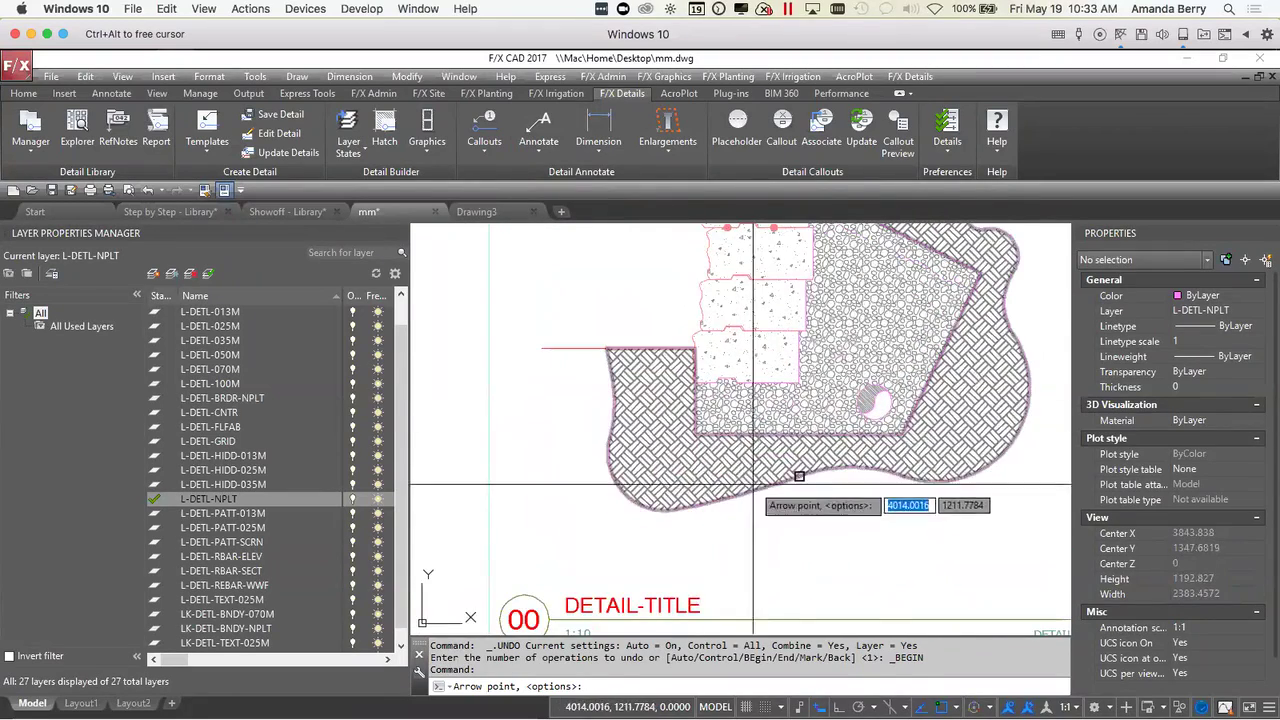
click(659, 510)
scroll(702, 500, down, 2)
click(707, 524)
- Enter SUBGRADE as the leader label and commit it
key(Return)
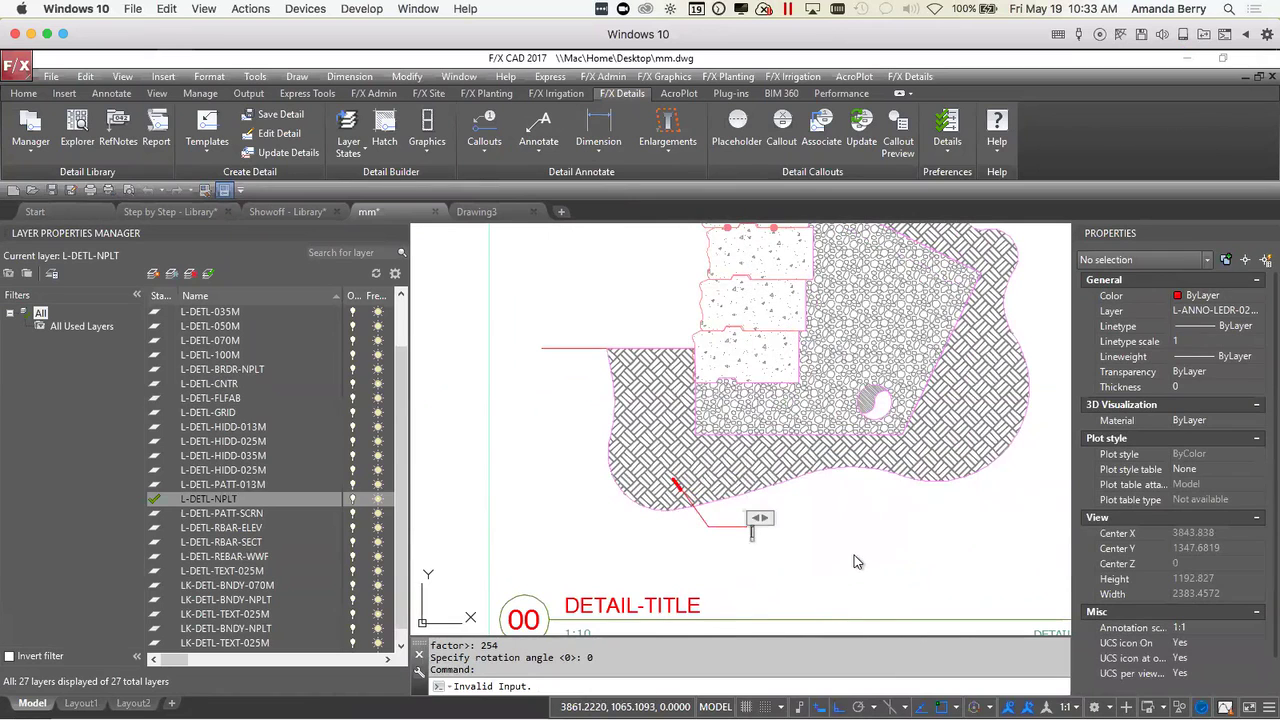
text(sub)
key(BackSpace)
key(BackSpace)
key(BackSpace)
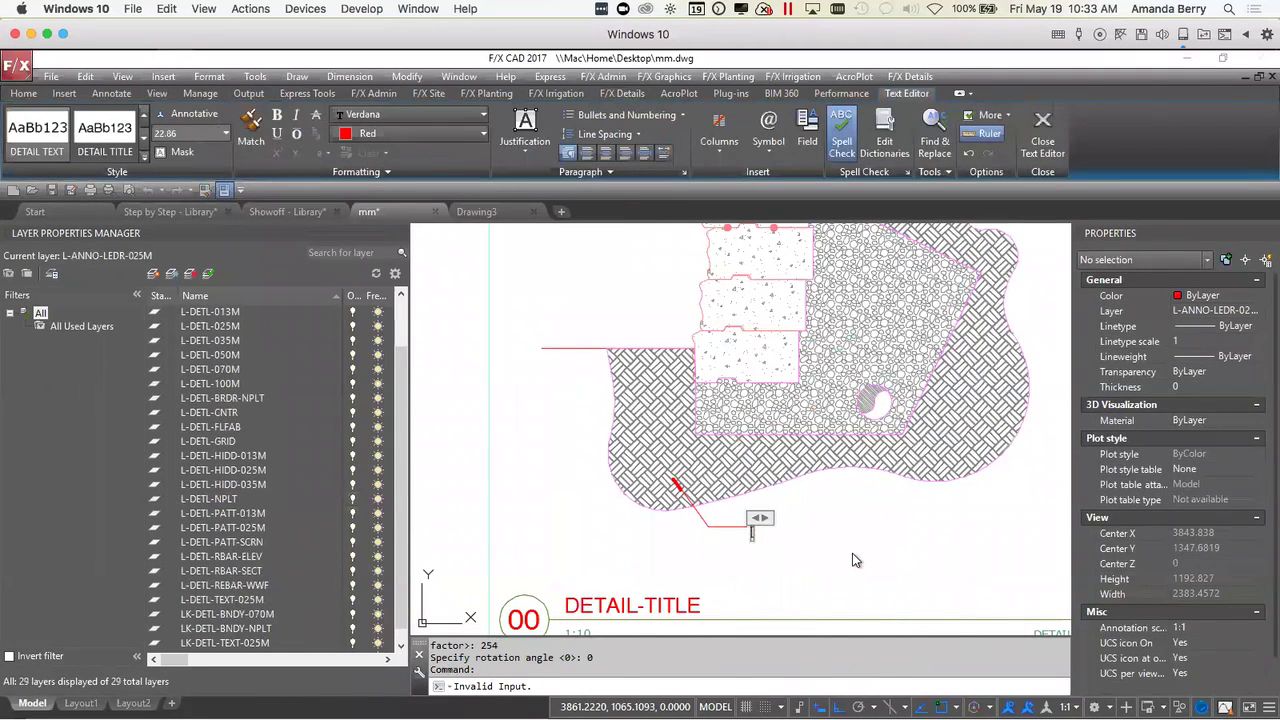
text(SUBGRADE)
click(852, 560)
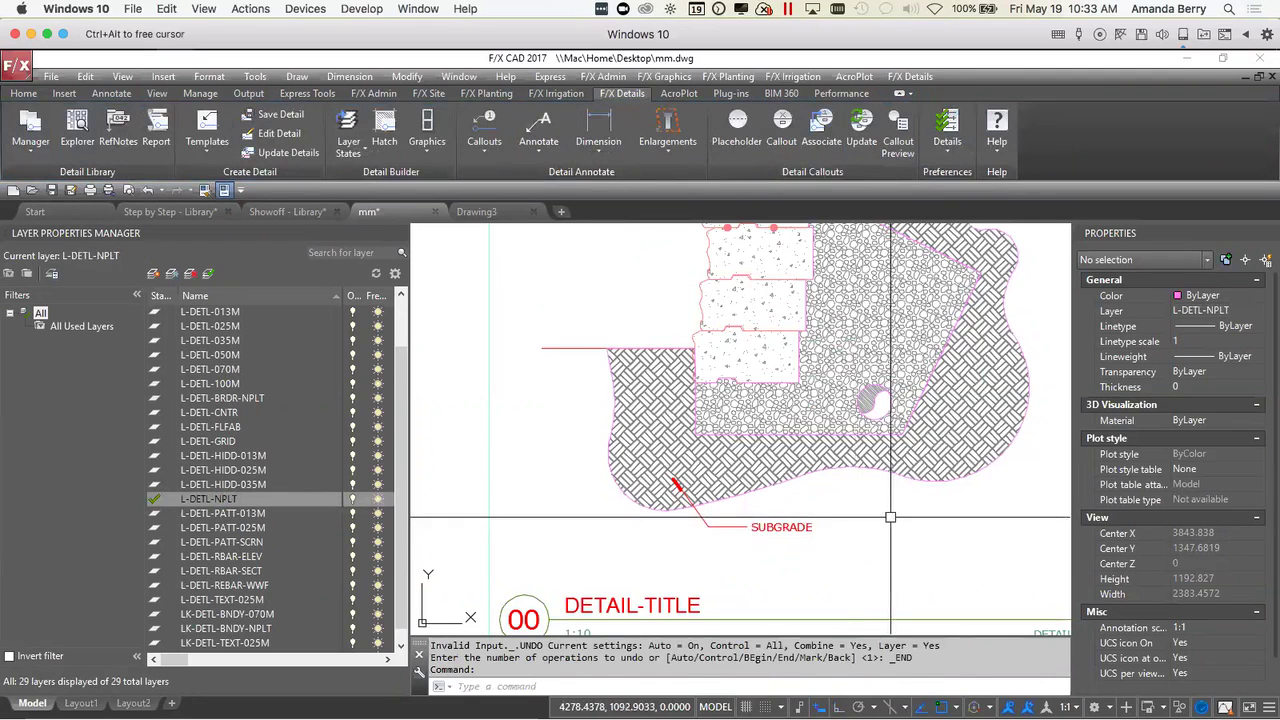
scroll(556, 539, down, 2)
scroll(643, 548, up, 2)
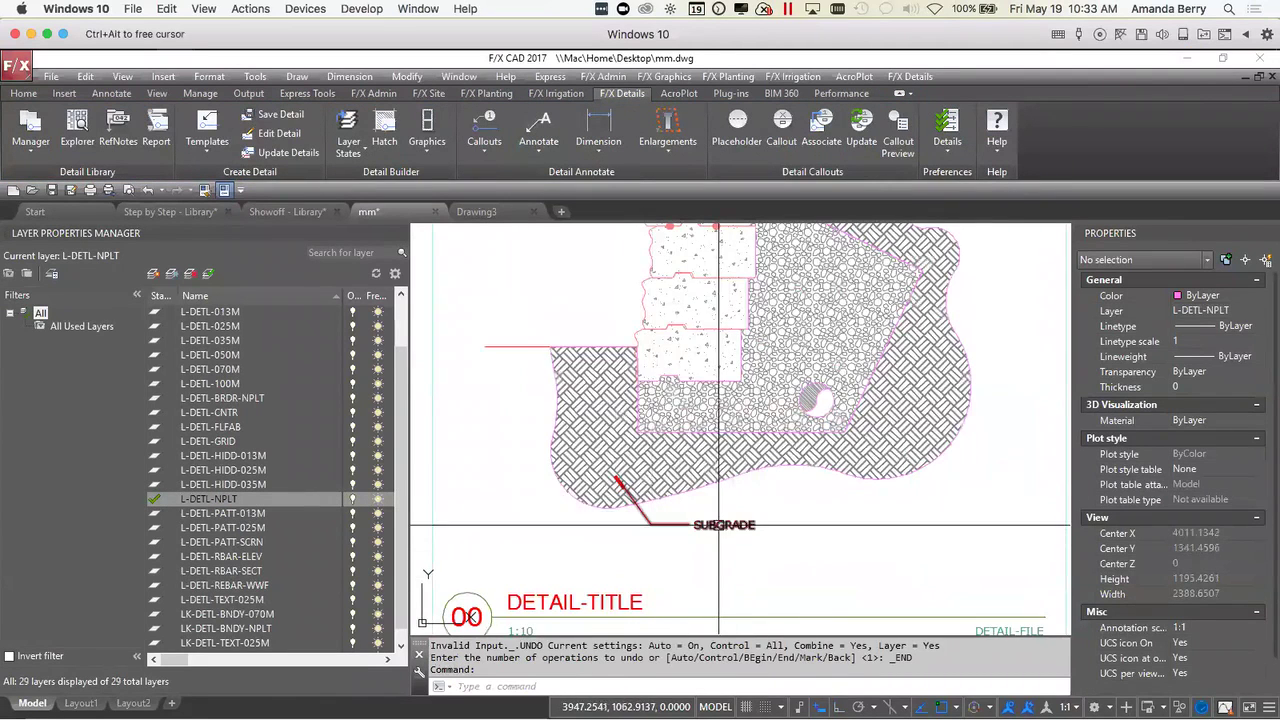
scroll(625, 490, down, 2)
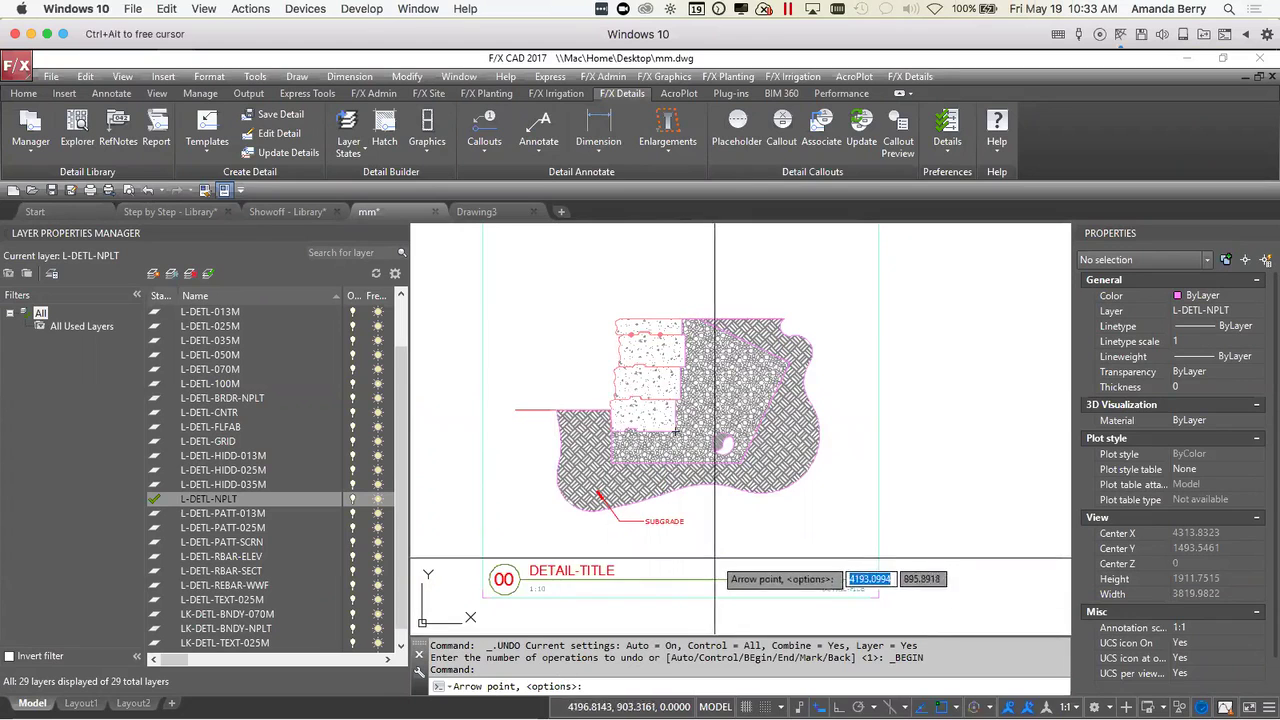
- Add a TEXT-DOT arrow leader labelled TEST pointing into the right-hand hatched ground
key(Return)
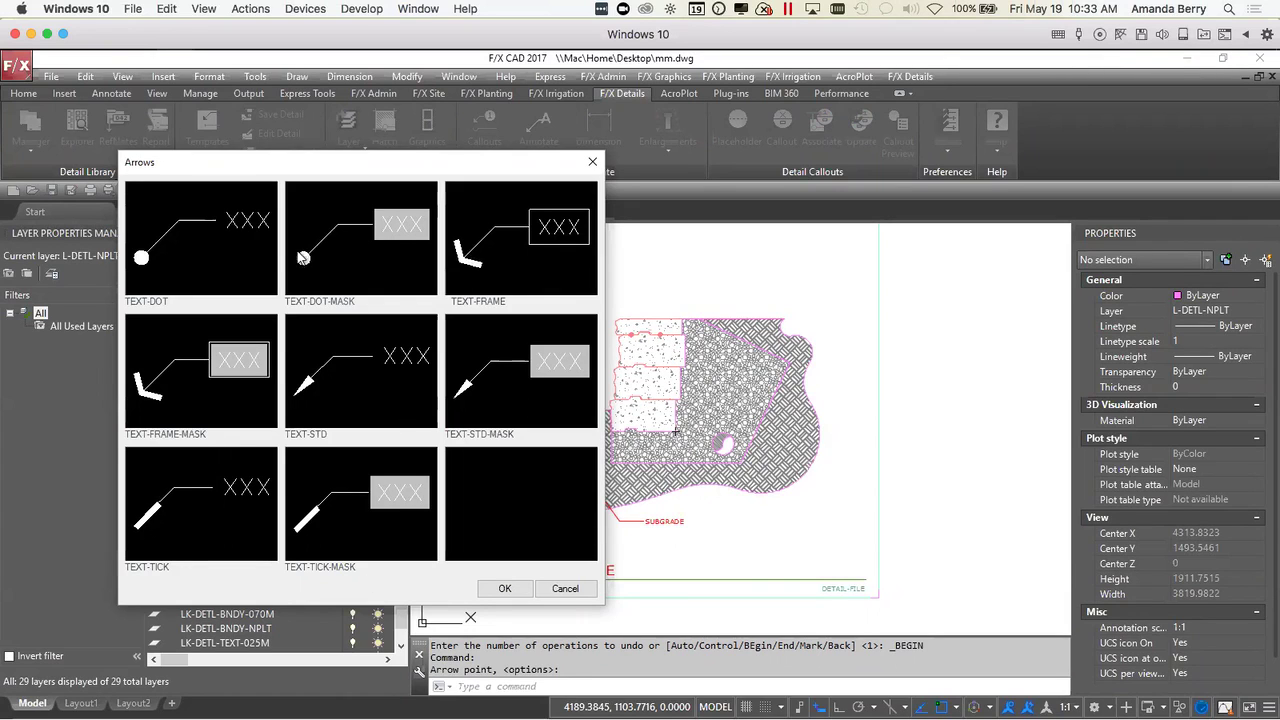
click(213, 239)
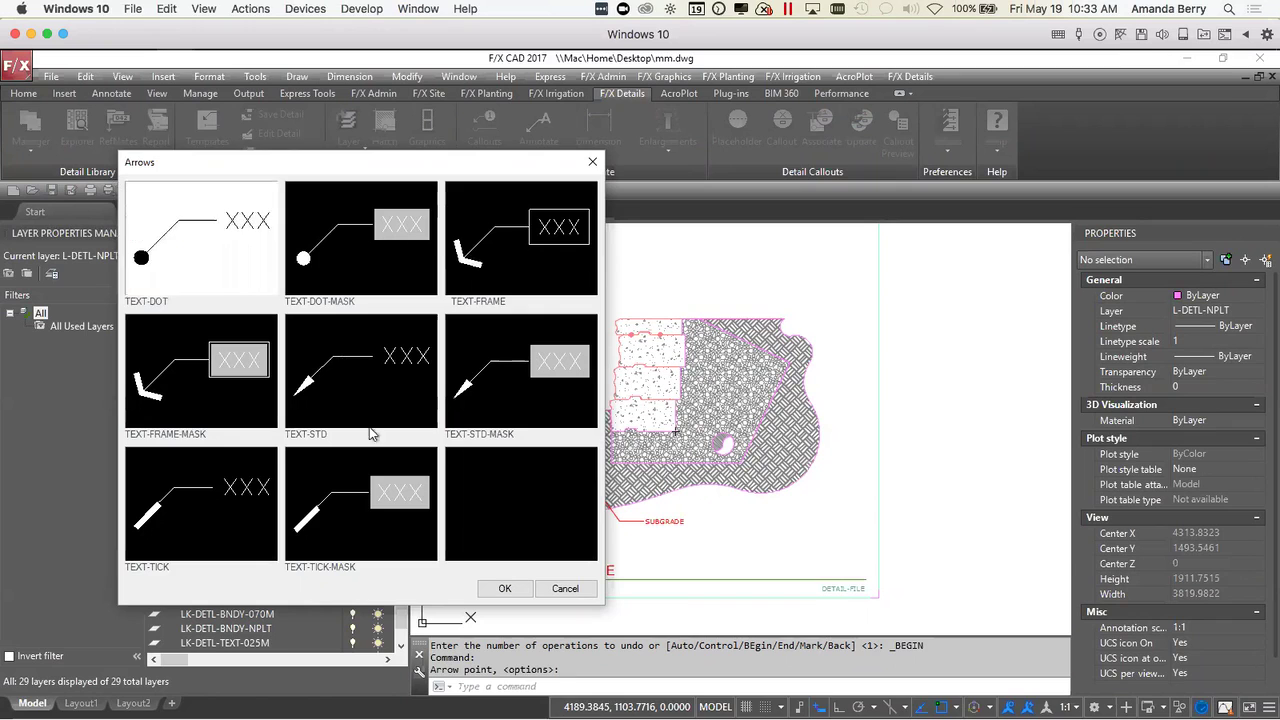
key(Return)
scroll(718, 530, up, 3)
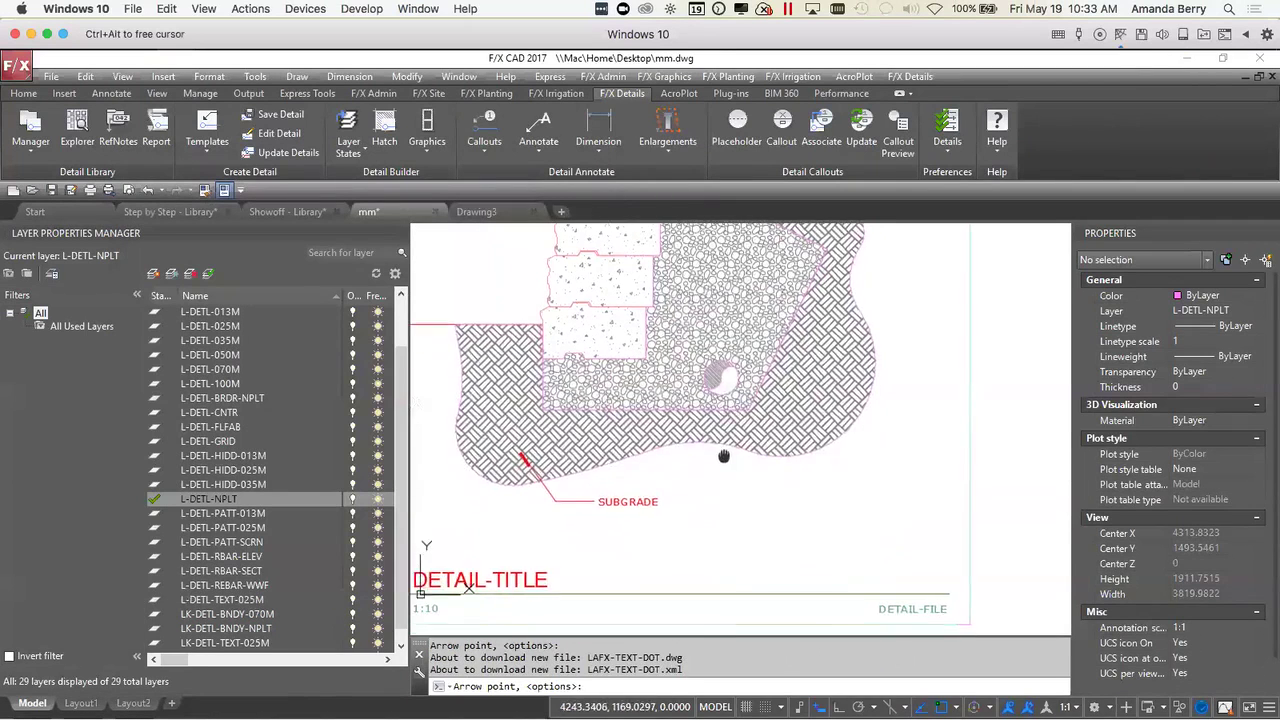
click(745, 521)
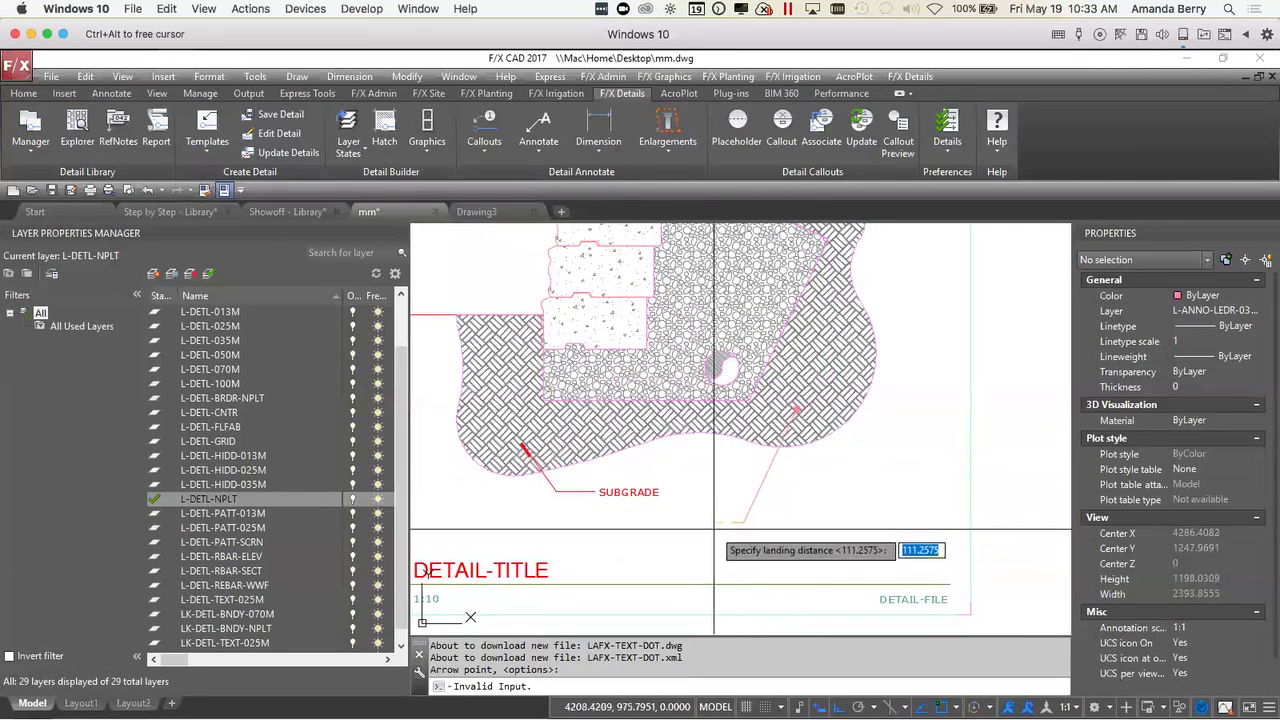
click(706, 521)
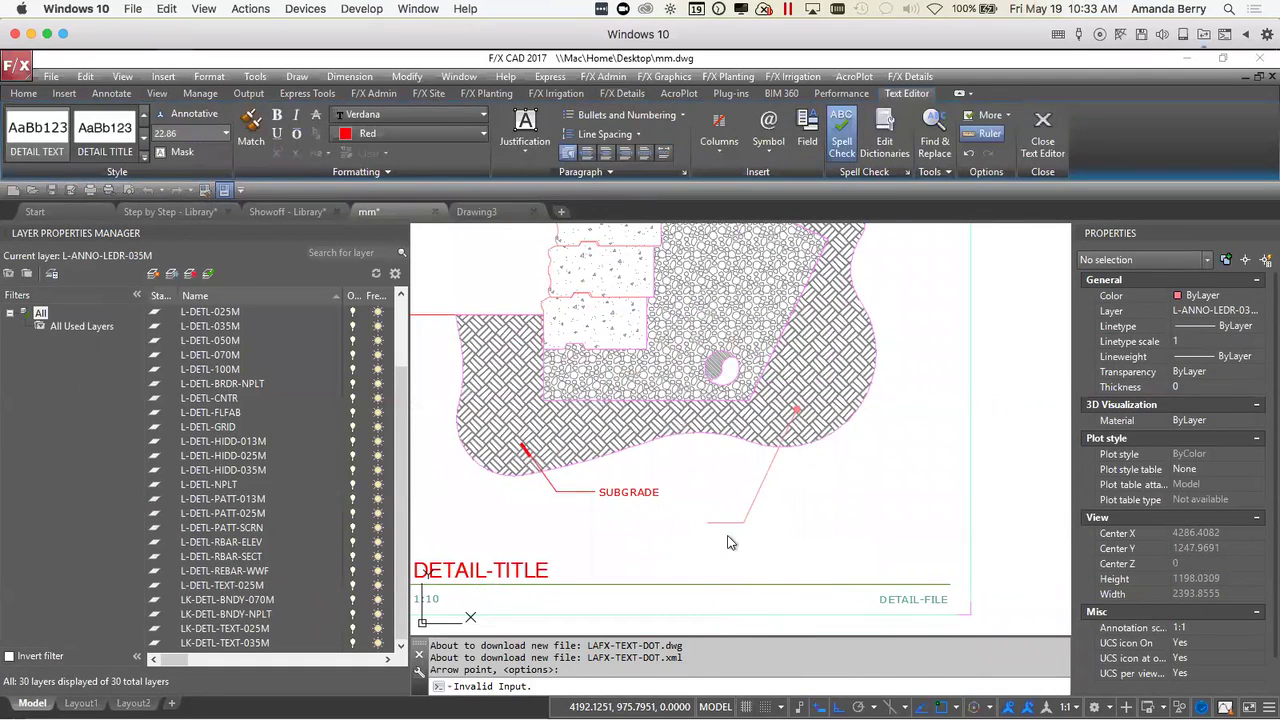
click(728, 542)
middle_drag(615, 509, 663, 466)
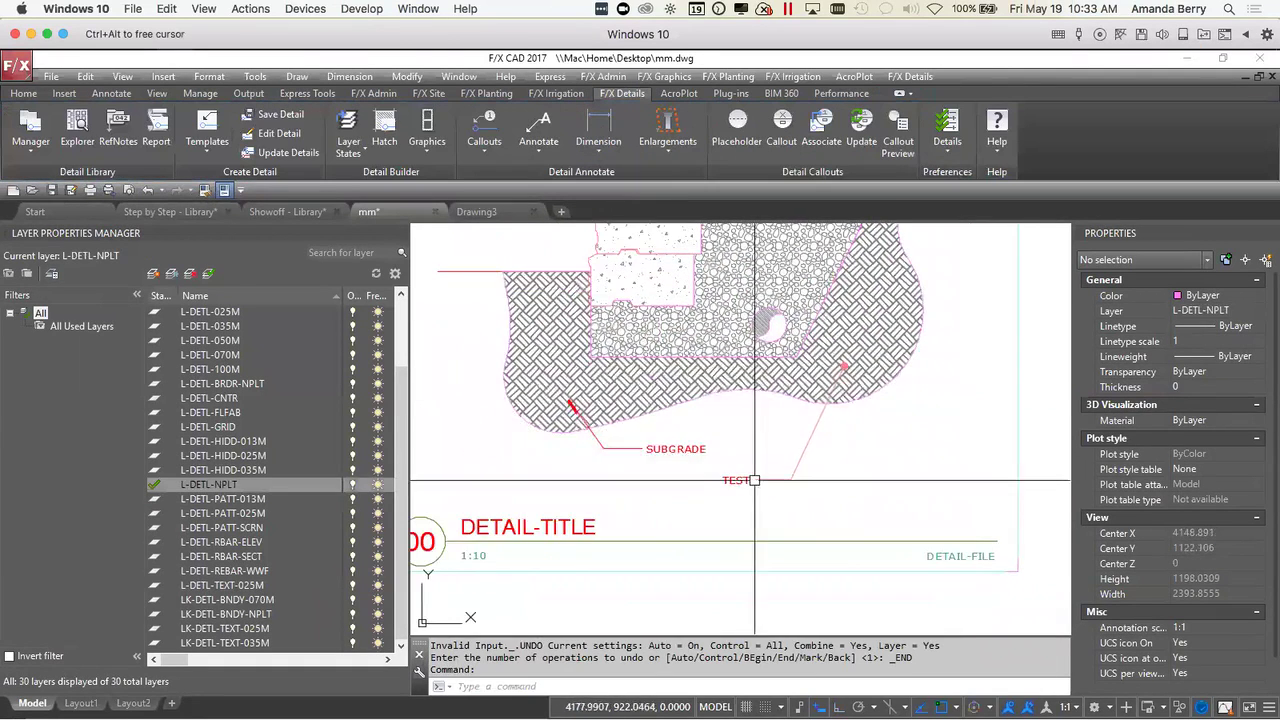
click(640, 452)
- Move the SUBGRADE leader's bend grip lower and to the left, then deselect it
scroll(634, 469, up, 2)
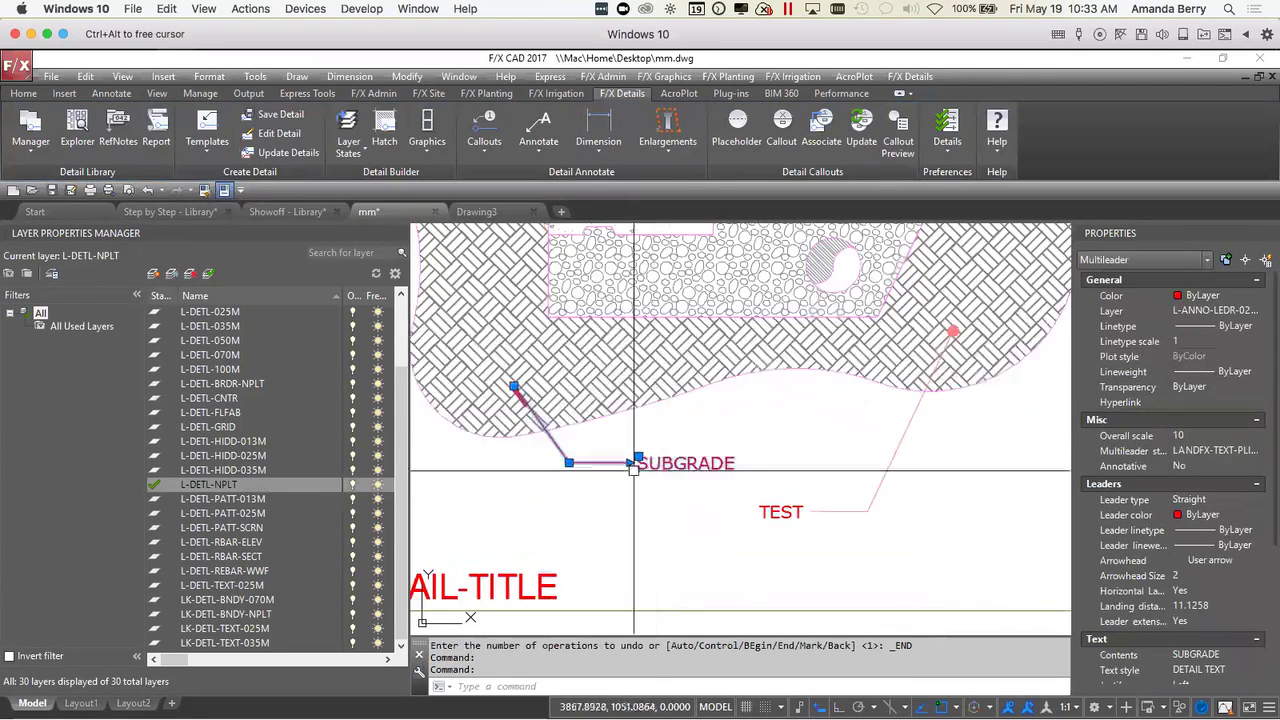
click(569, 462)
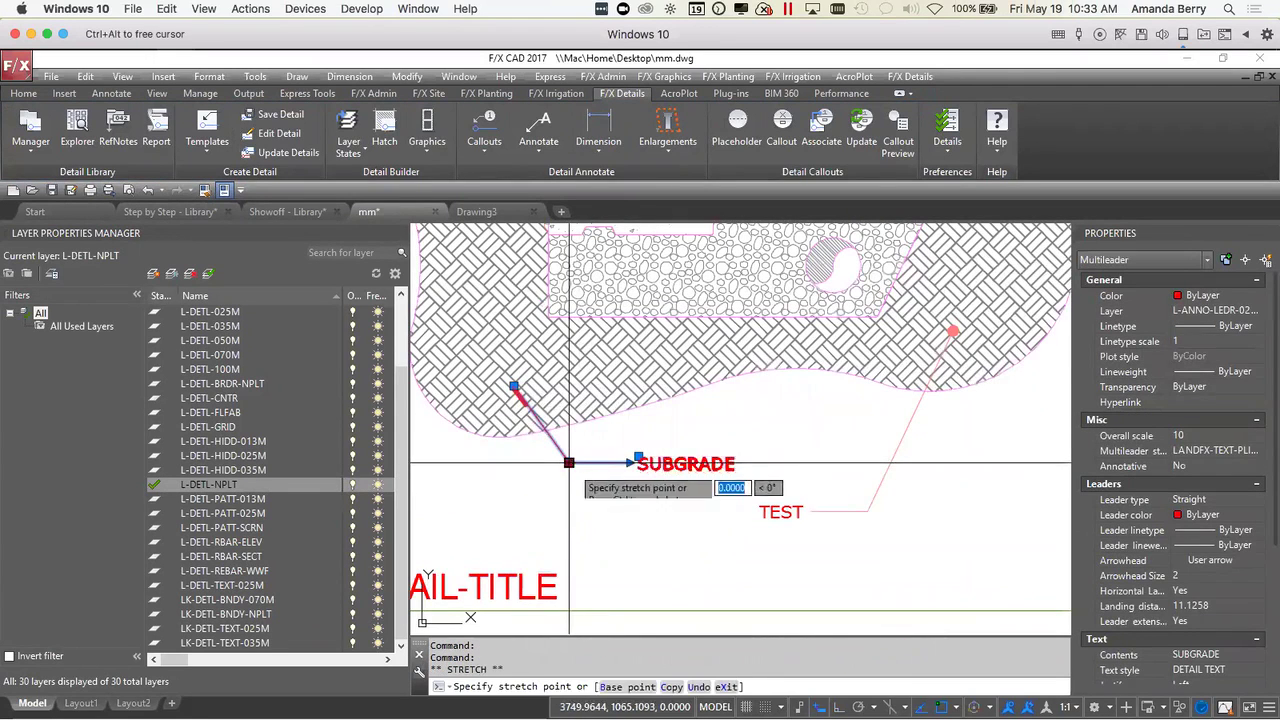
click(655, 438)
click(655, 438)
click(584, 468)
scroll(640, 486, down, 2)
middle_drag(724, 540, 710, 532)
scroll(710, 532, up, 3)
key(Escape)
scroll(690, 400, down, 3)
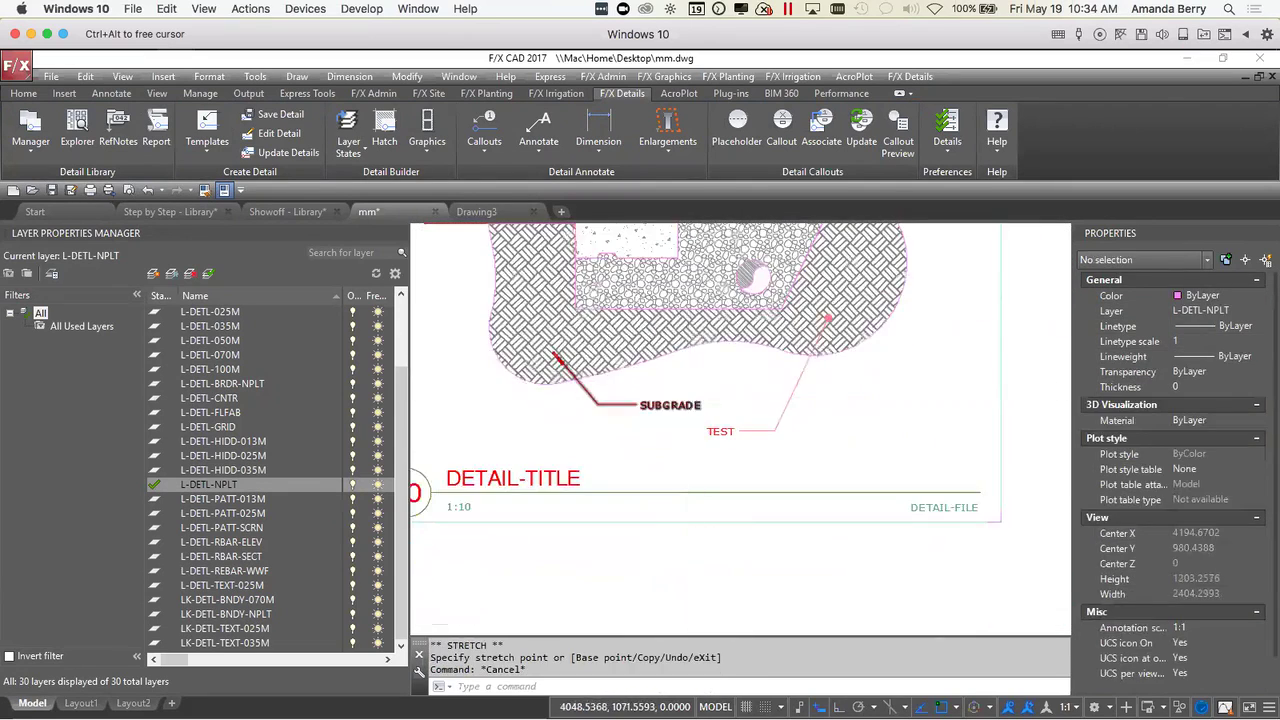
scroll(748, 480, down, 3)
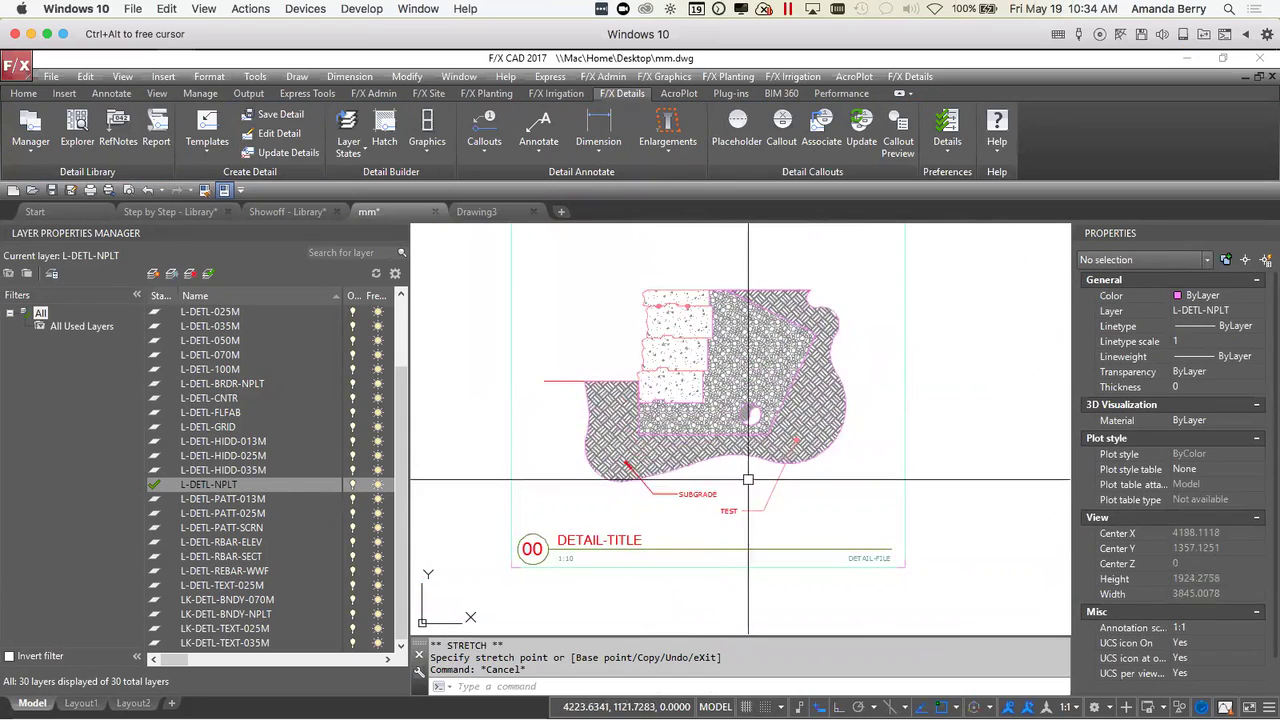
- Browse the annotation tools list without choosing a tool, and recentre the detail
click(542, 148)
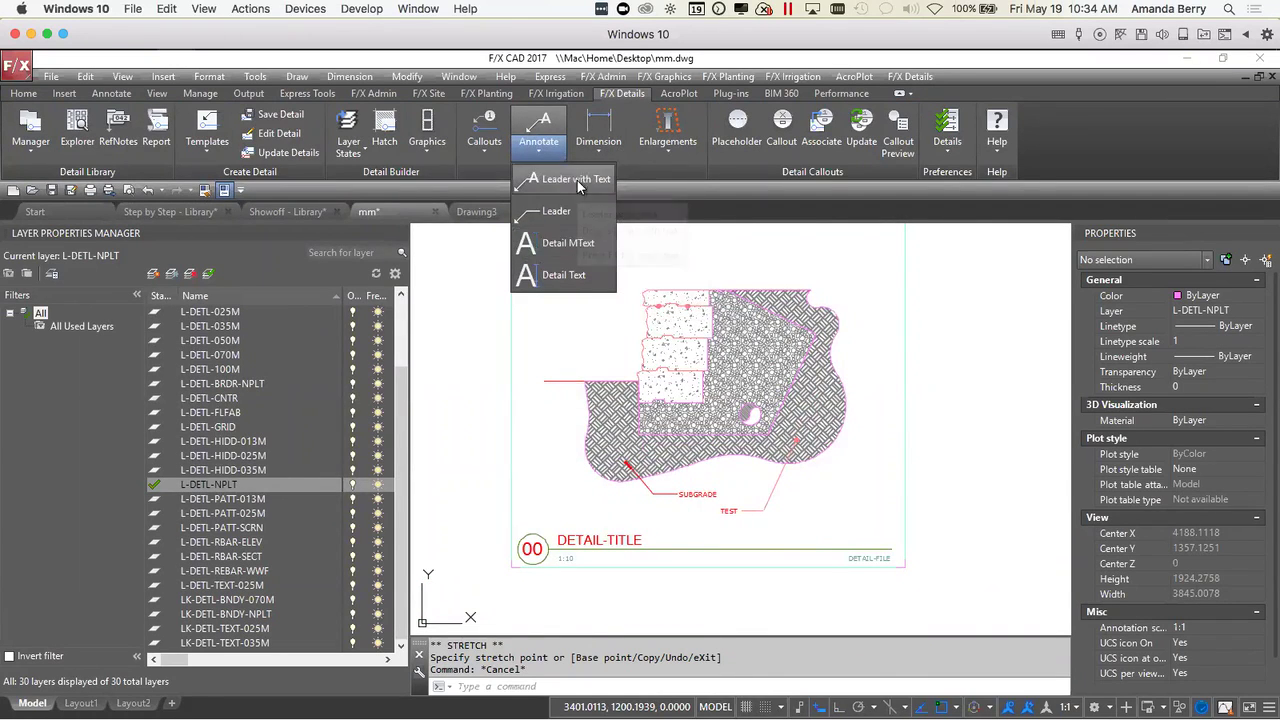
click(530, 148)
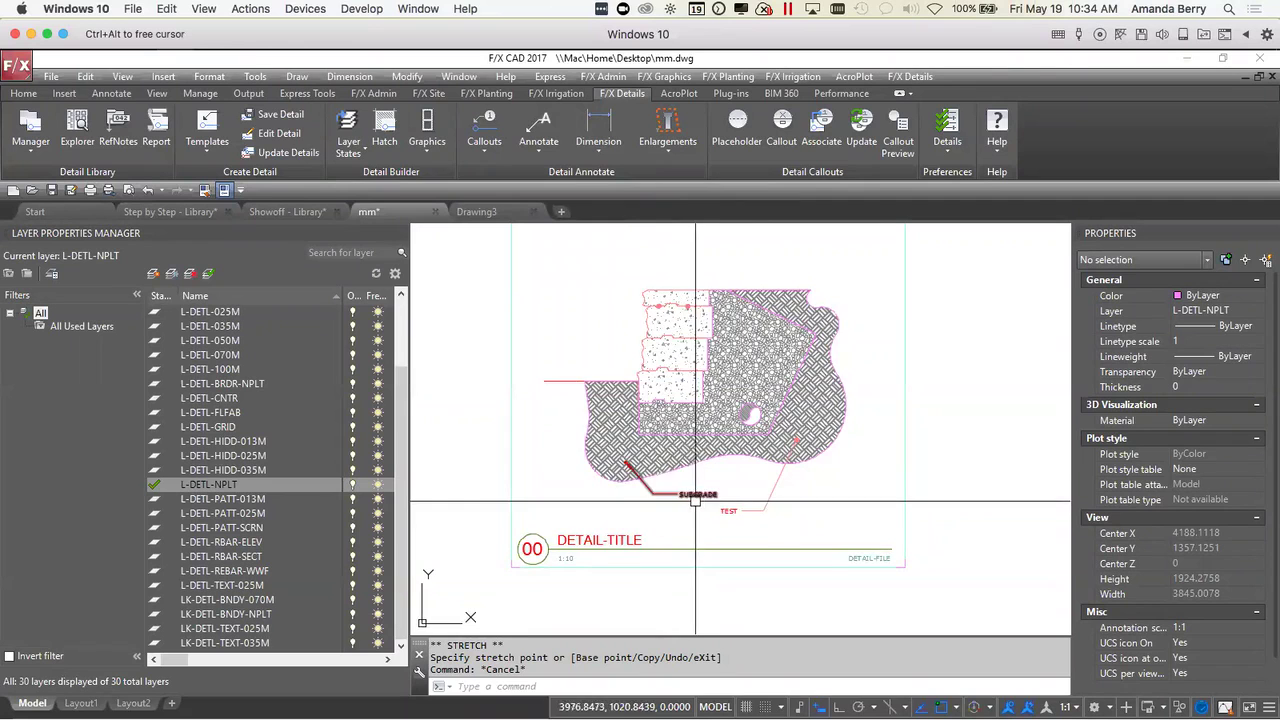
scroll(695, 501, up, 2)
middle_drag(691, 523, 735, 489)
scroll(733, 488, up, 2)
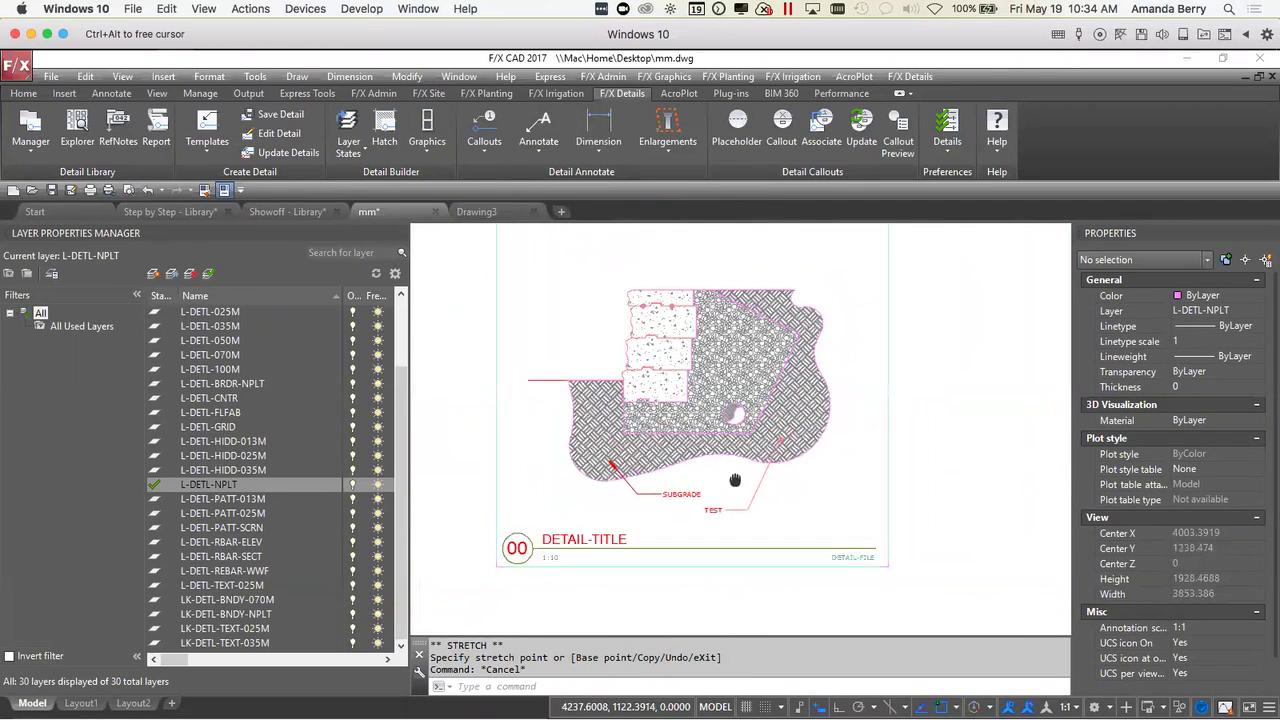
scroll(489, 443, down, 2)
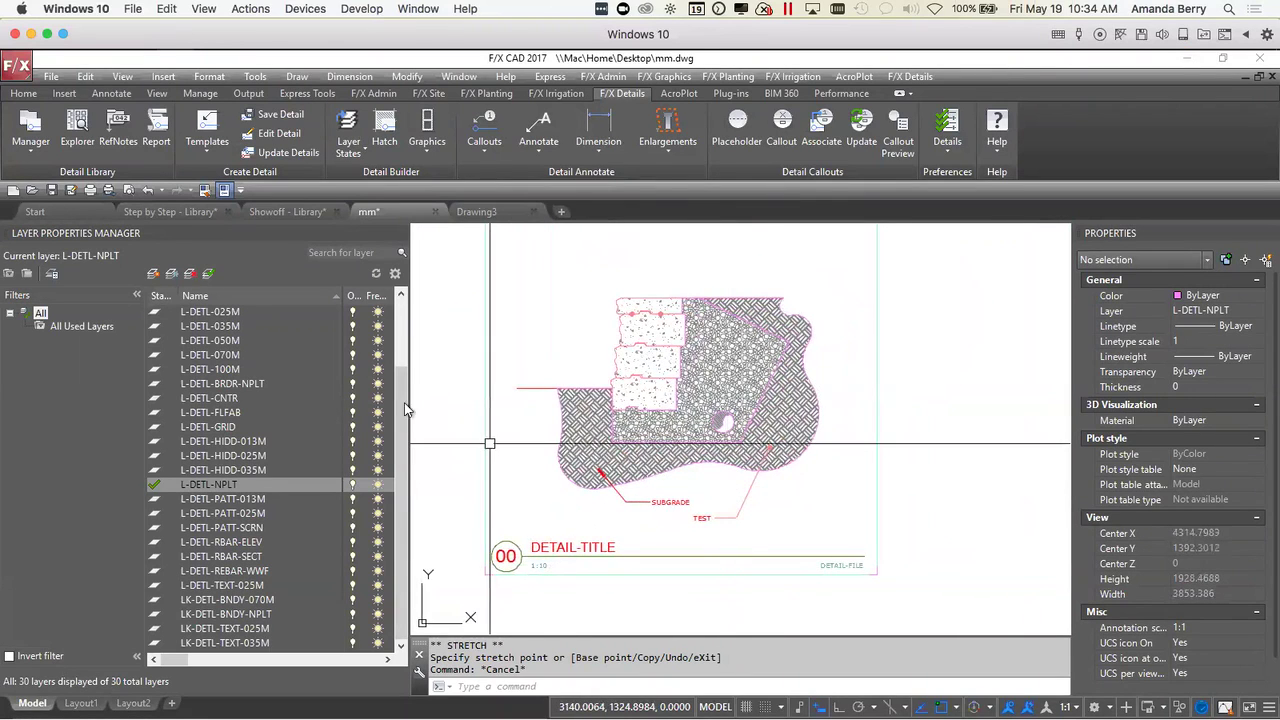
- Widen the layer list to show colours and keep L-DETL-025M red
mouse_move(405, 402)
mouse_down()
mouse_move(477, 430)
mouse_move(504, 414)
mouse_up()
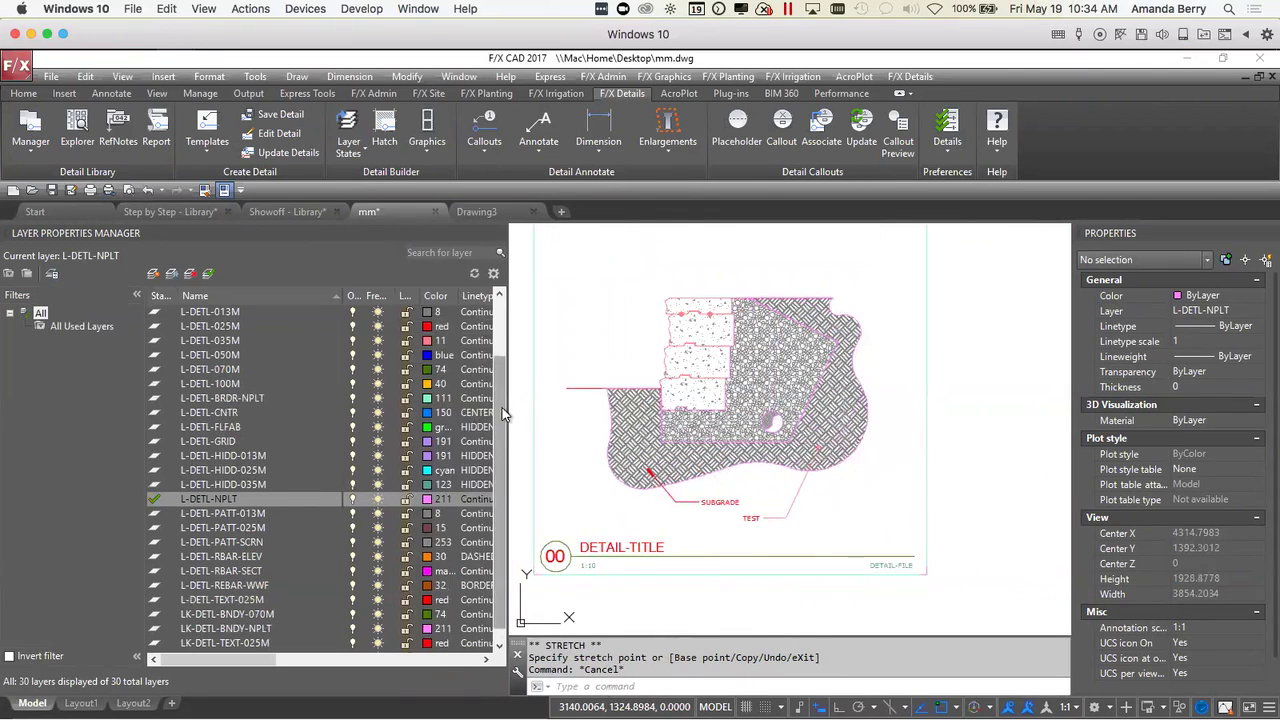
click(222, 327)
click(430, 327)
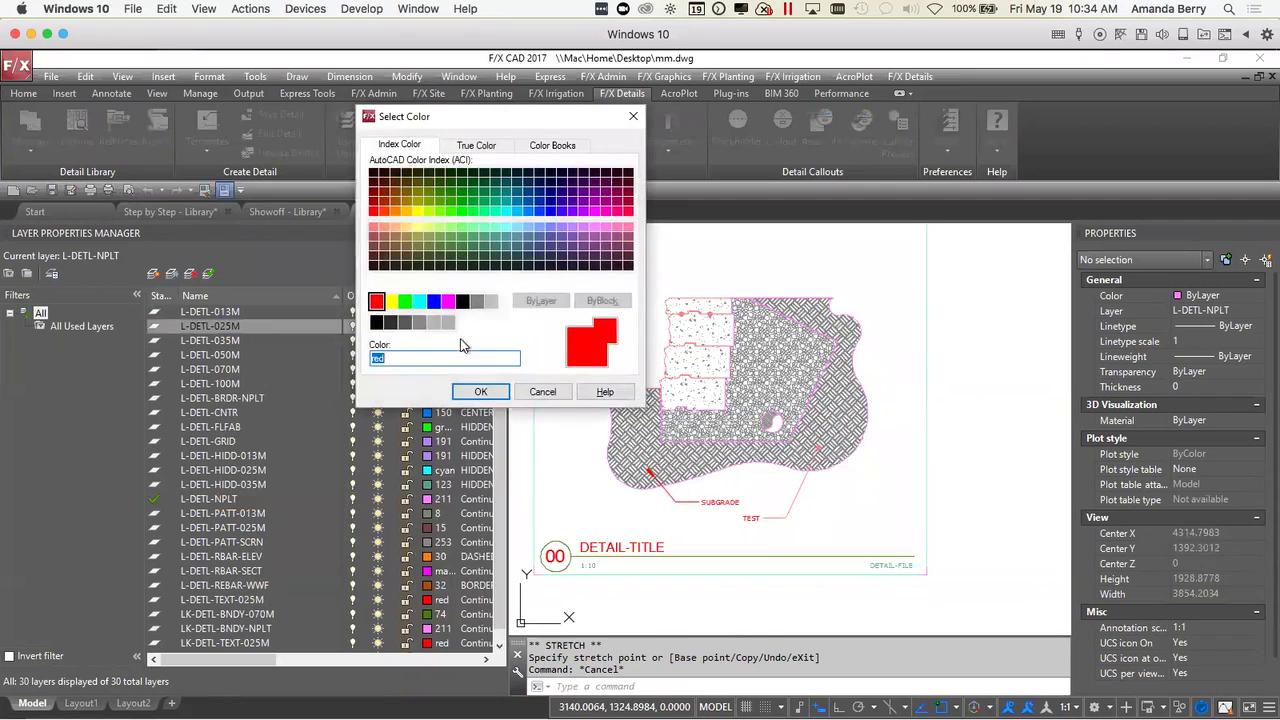
click(557, 396)
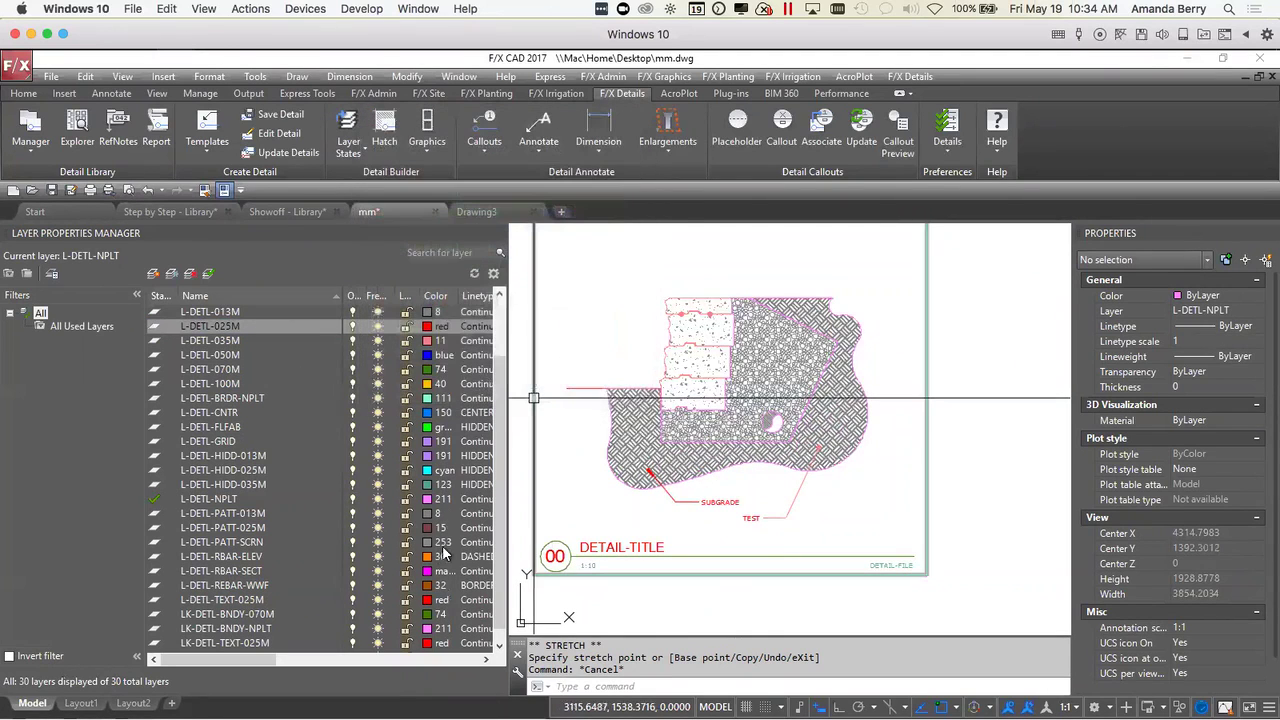
- Set layers L-DETL-TEXT-025M and LK-DETL-TEXT-025M to colour 7 (white)
scroll(474, 574, down, 1)
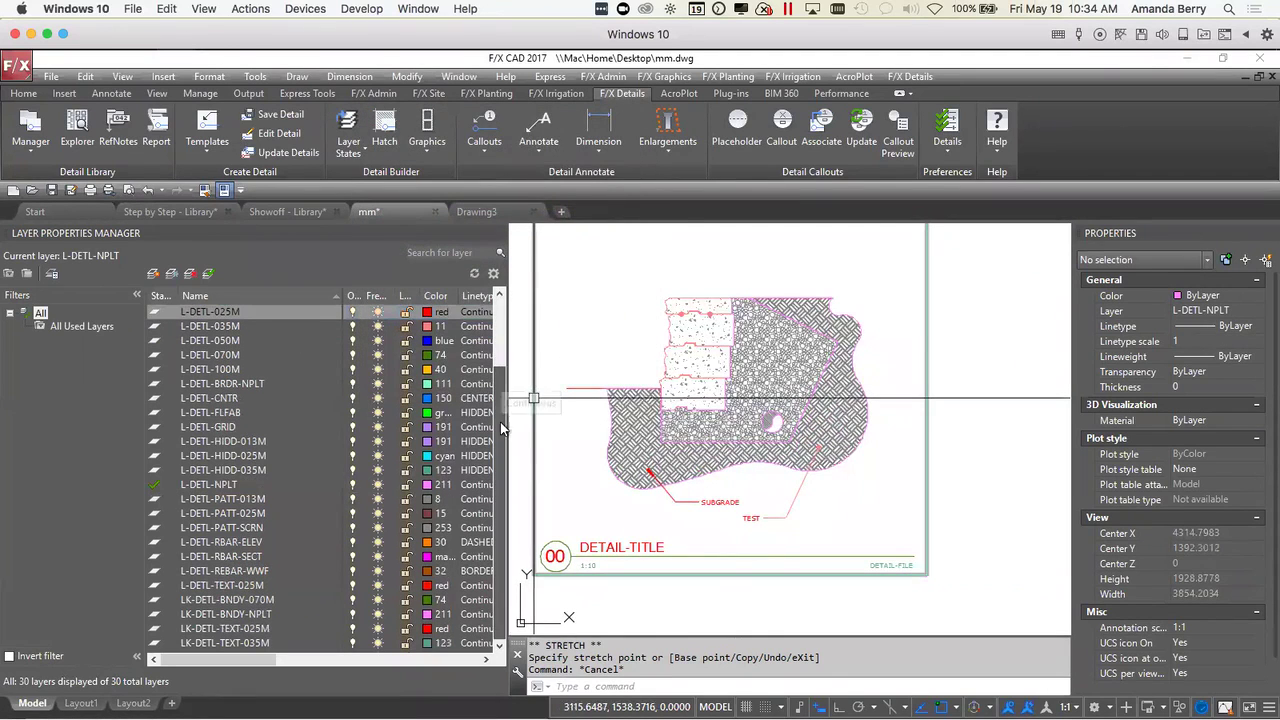
click(242, 586)
click(432, 586)
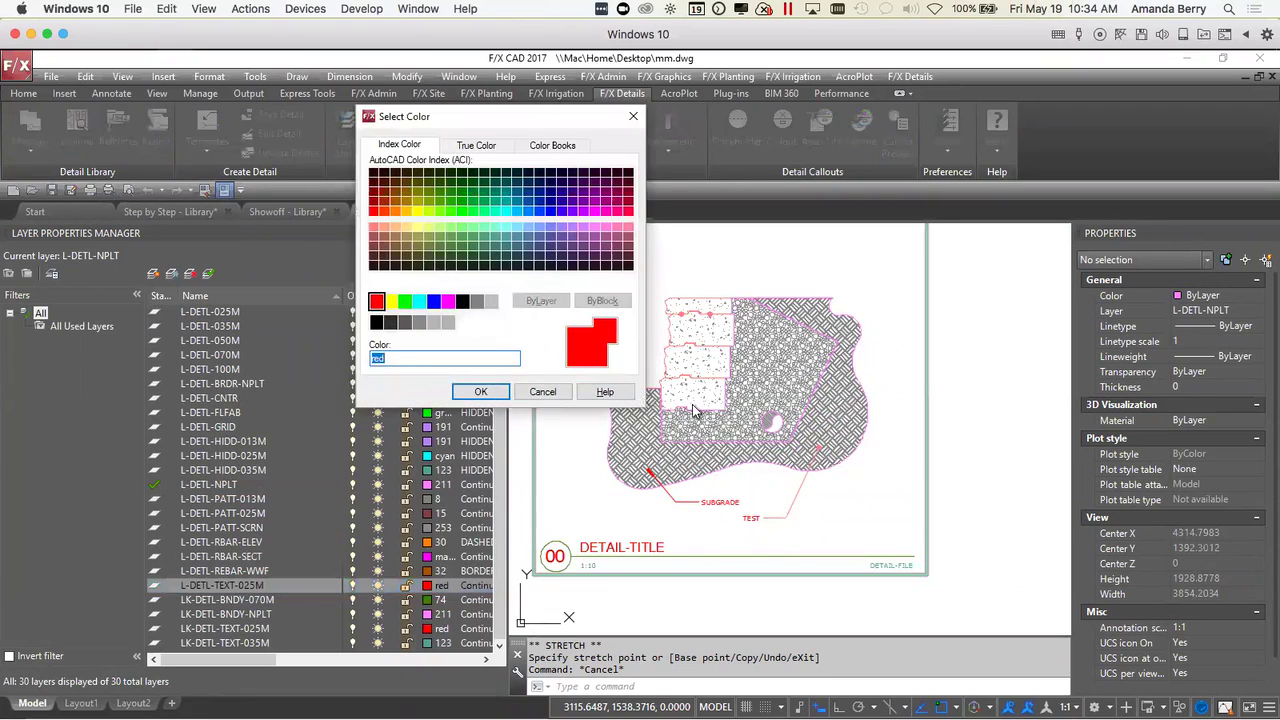
click(462, 301)
click(480, 391)
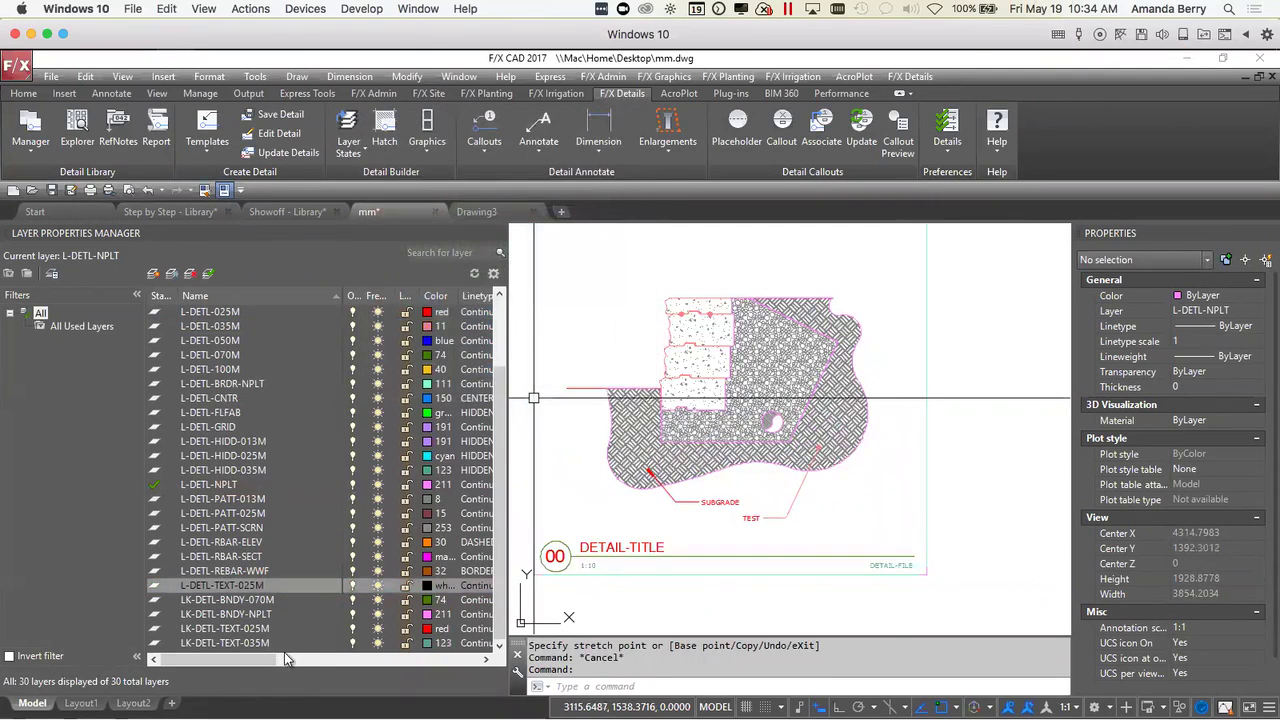
click(262, 629)
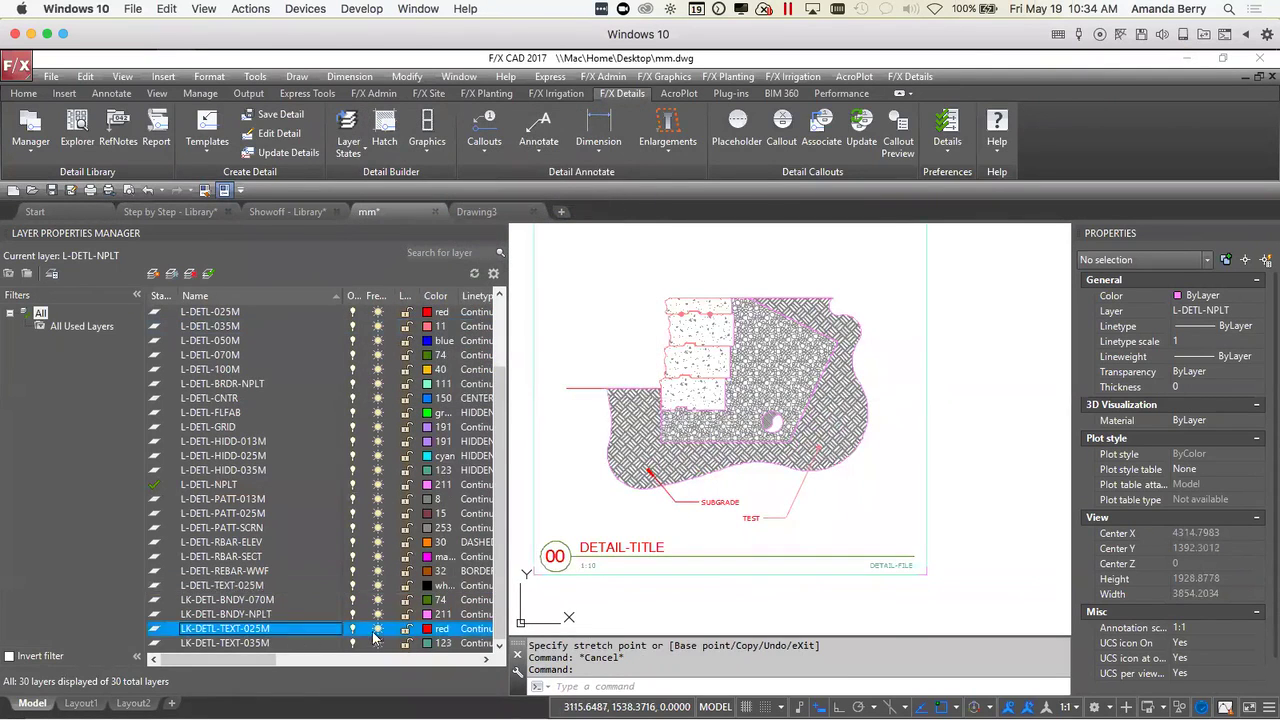
click(429, 629)
click(462, 301)
click(482, 392)
- Set L-ANNO-LEDR-025M and L-ANNO-LEDR-HEAD-025M to white and close the layer list
scroll(500, 483, up, 3)
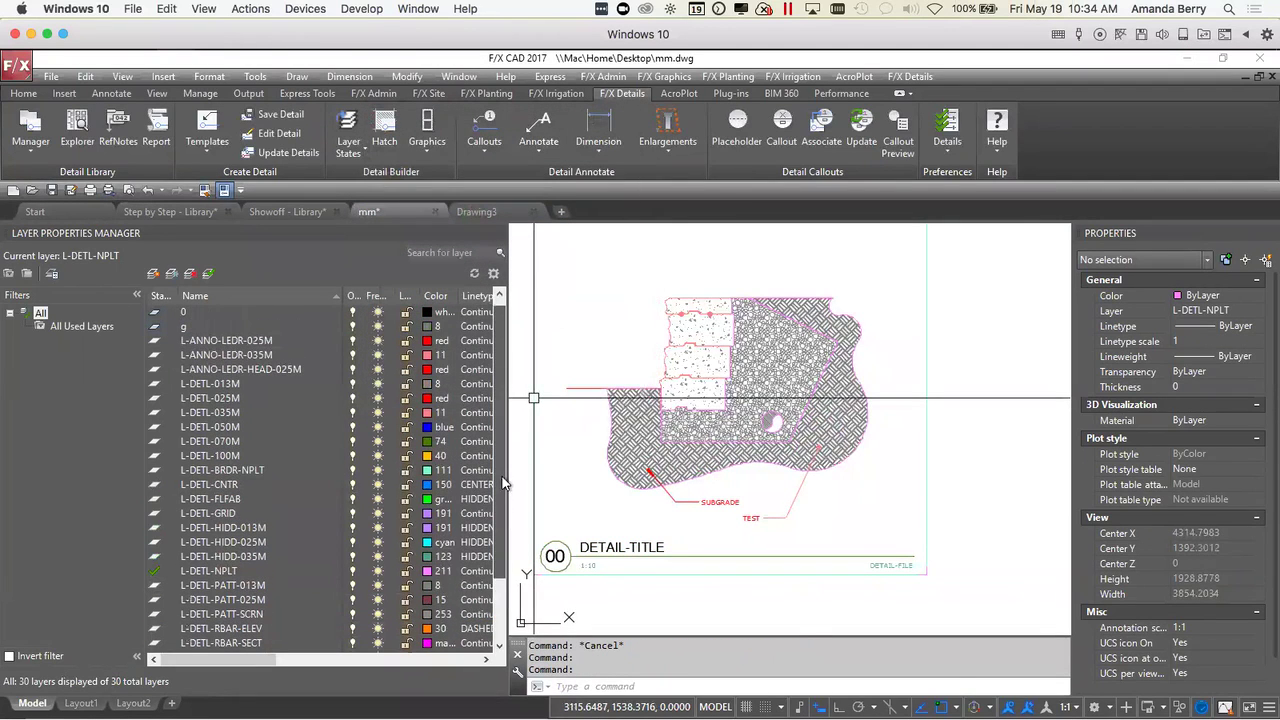
click(265, 342)
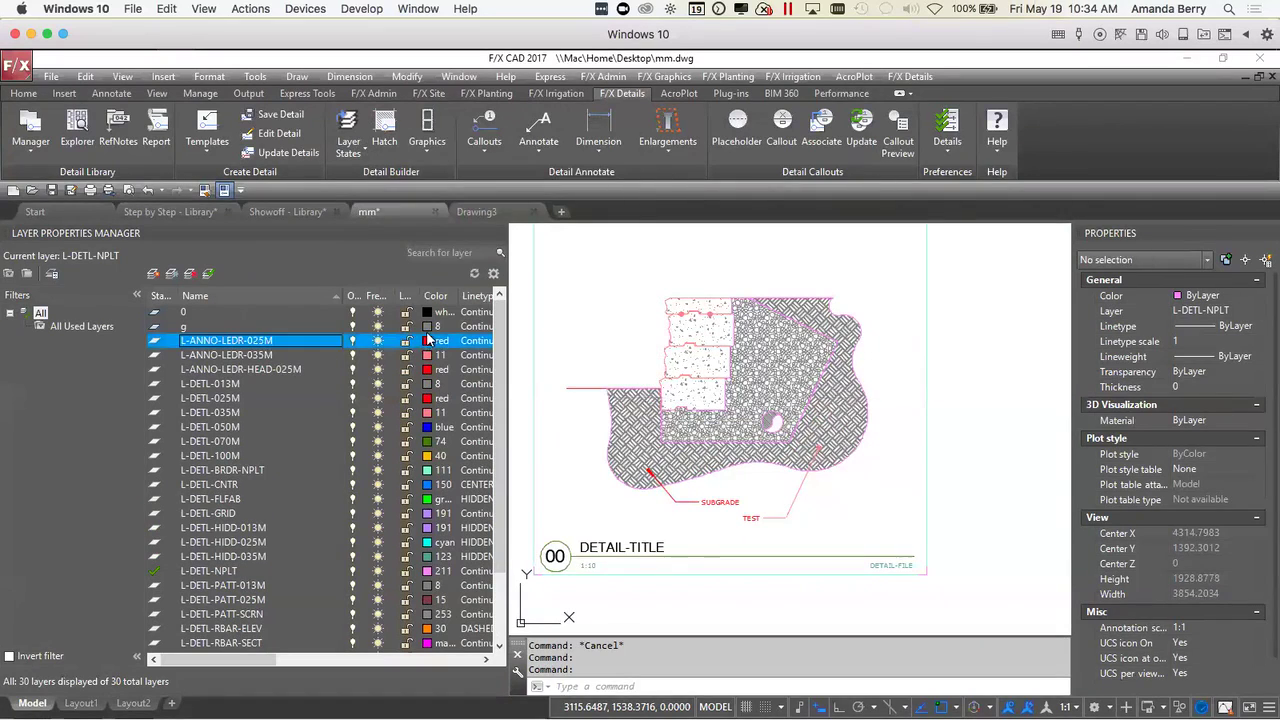
click(440, 341)
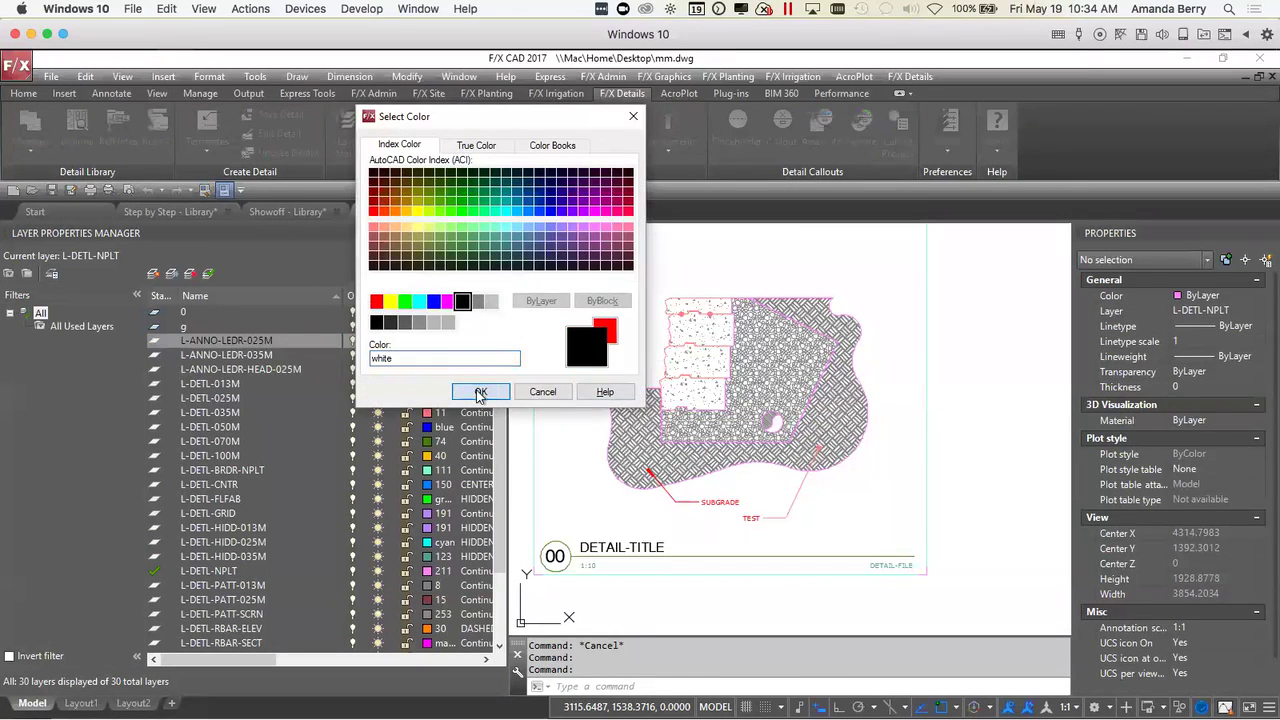
click(478, 391)
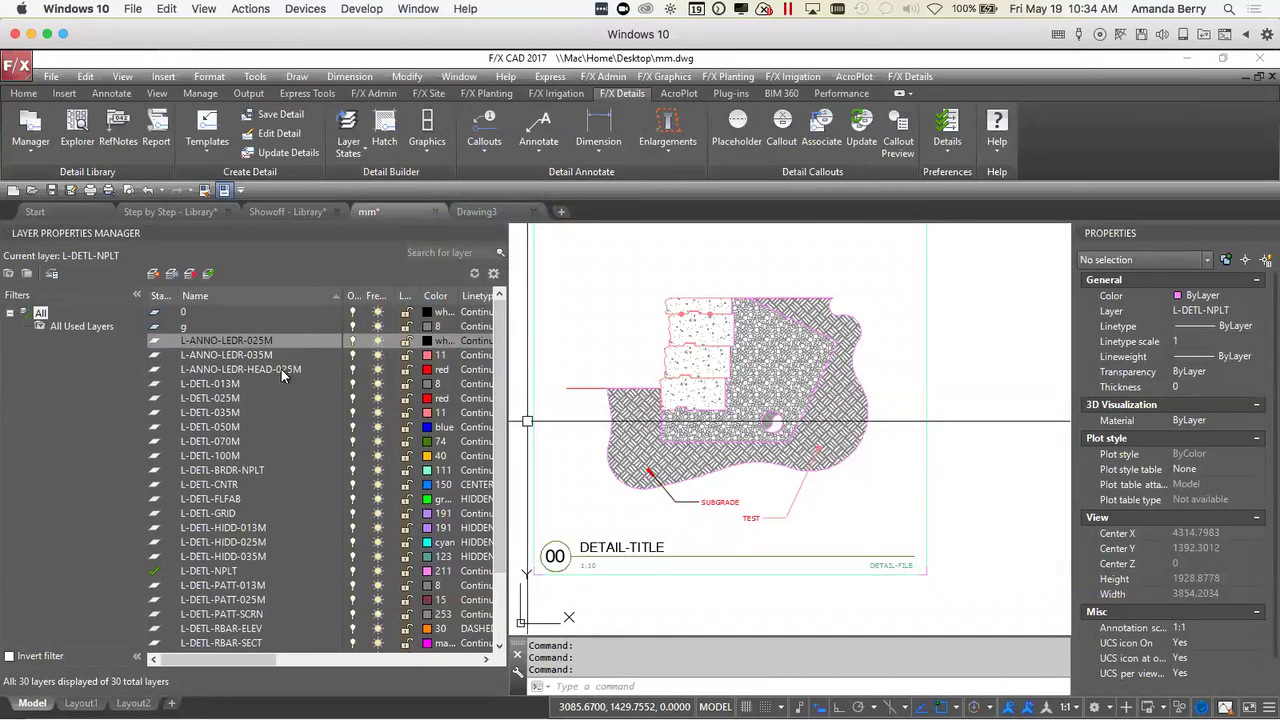
click(283, 371)
click(438, 369)
click(467, 305)
click(480, 392)
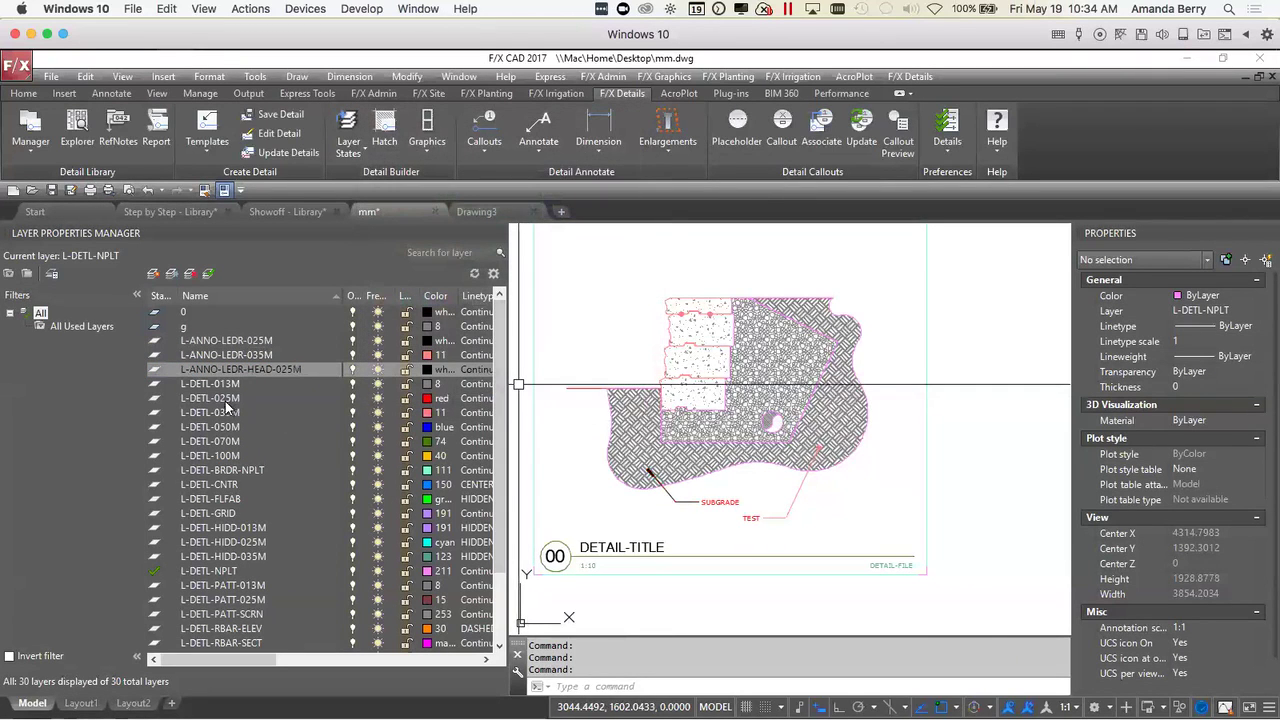
scroll(357, 459, down, 2)
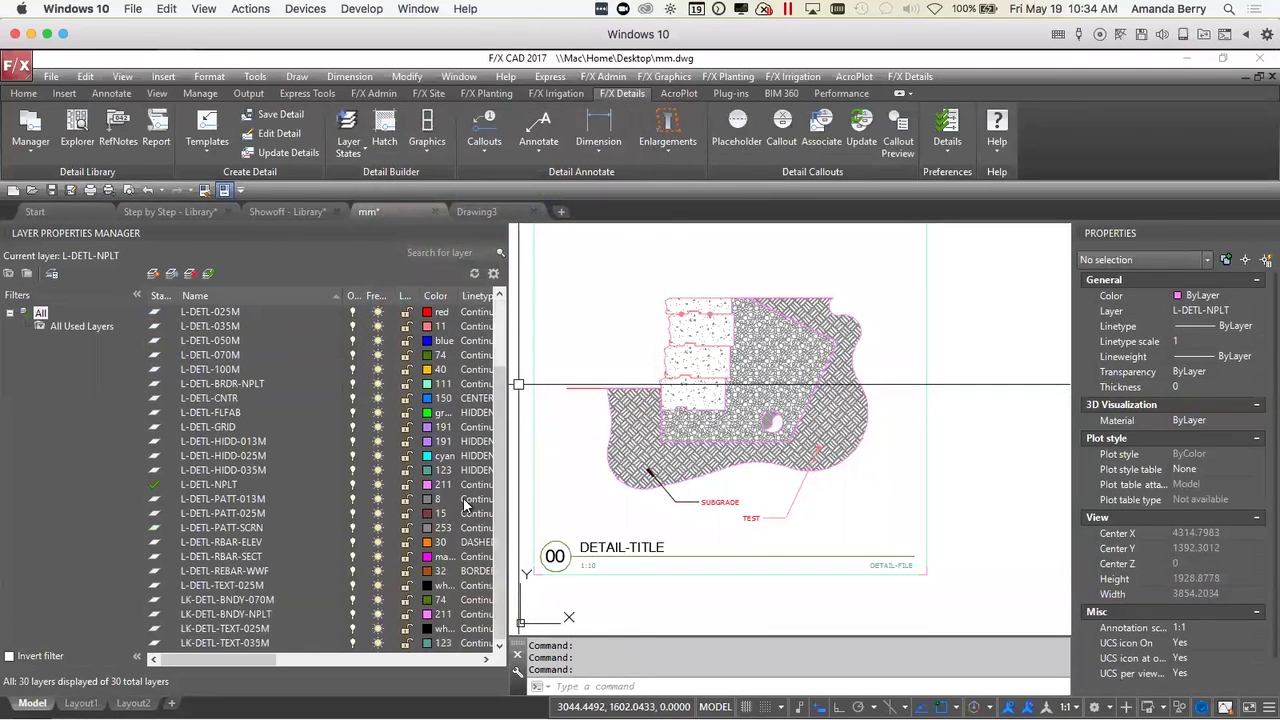
click(503, 240)
- Add a vertical 425 linear dimension from the top paver corner to the base hatch corner, left of the wall
middle_drag(466, 274, 478, 396)
scroll(478, 396, up, 5)
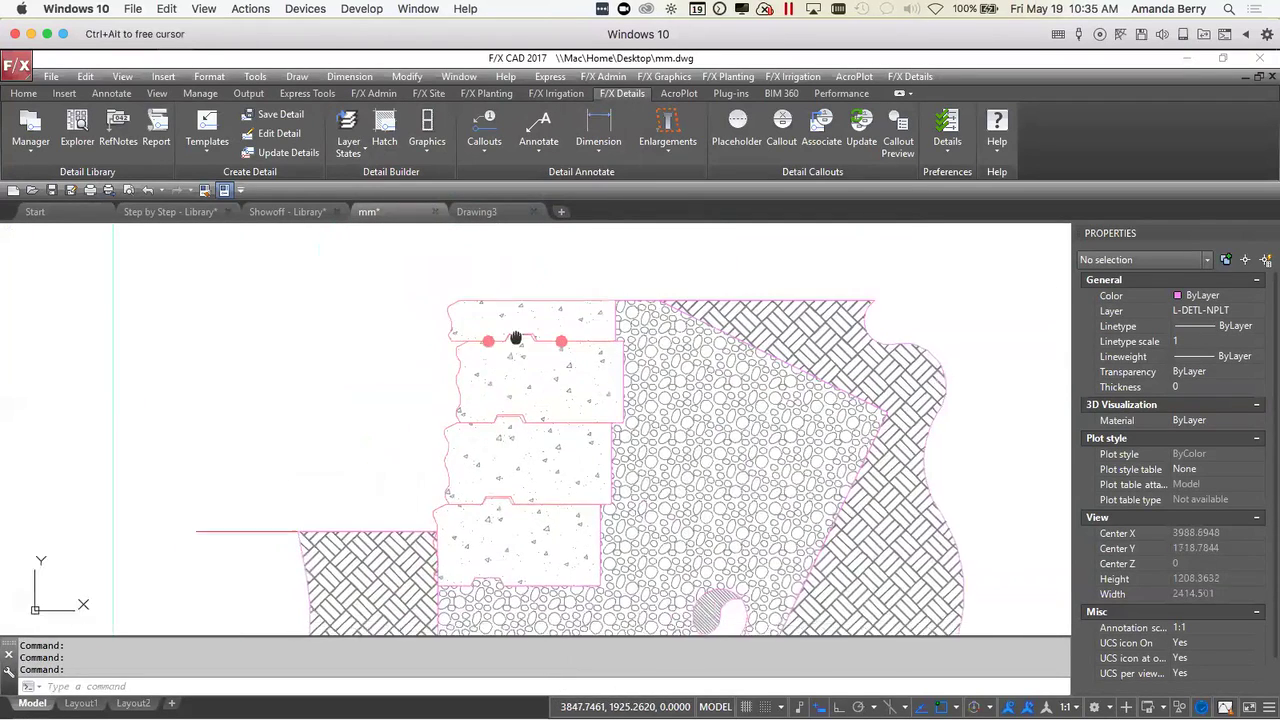
middle_drag(516, 338, 525, 322)
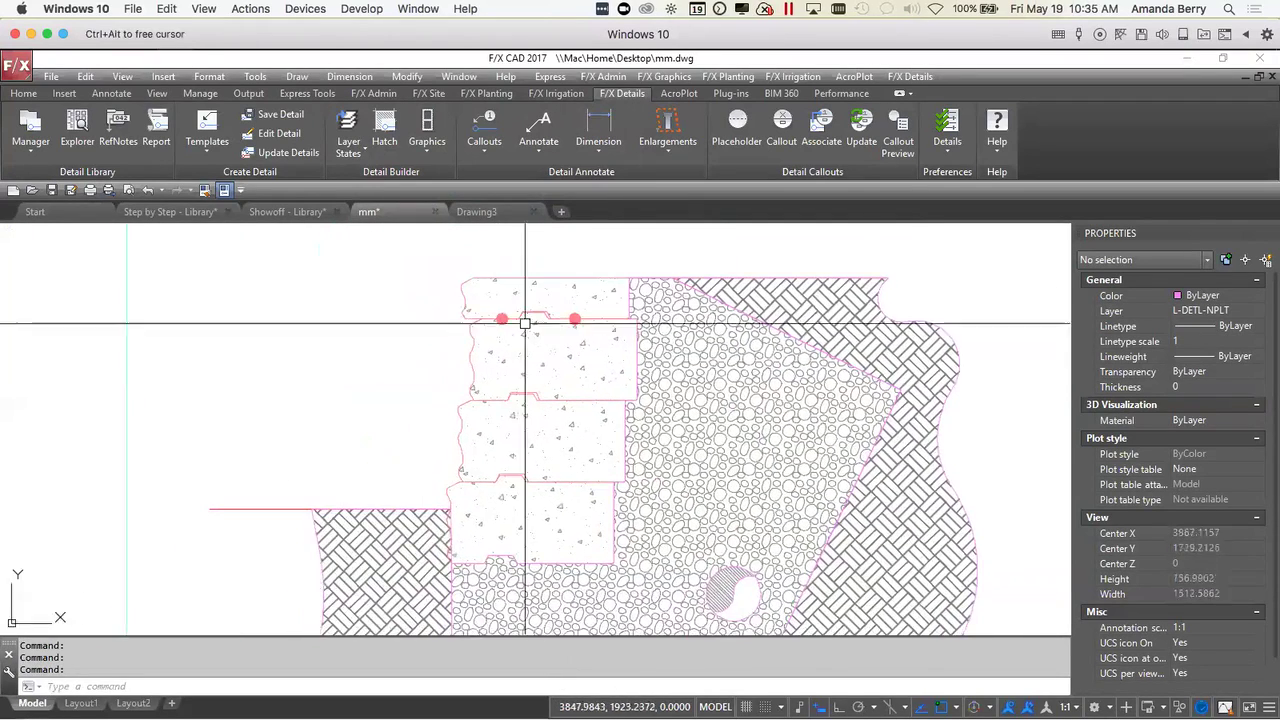
click(598, 130)
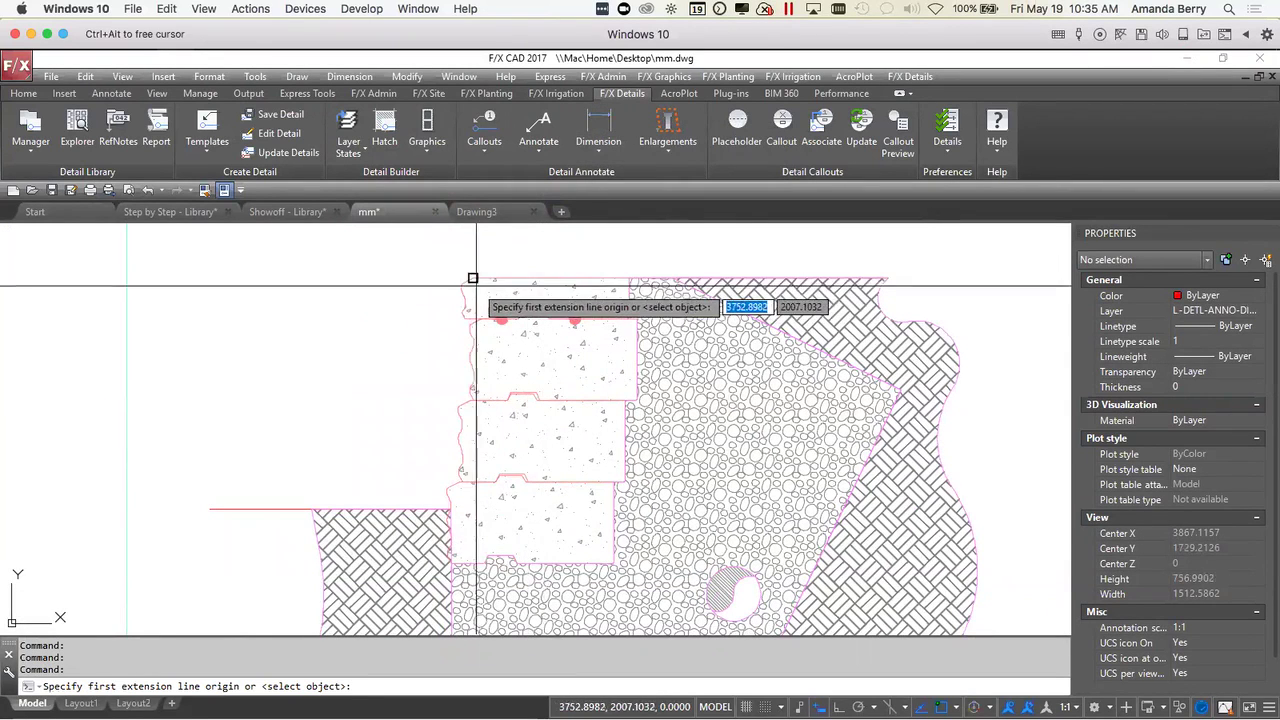
click(600, 145)
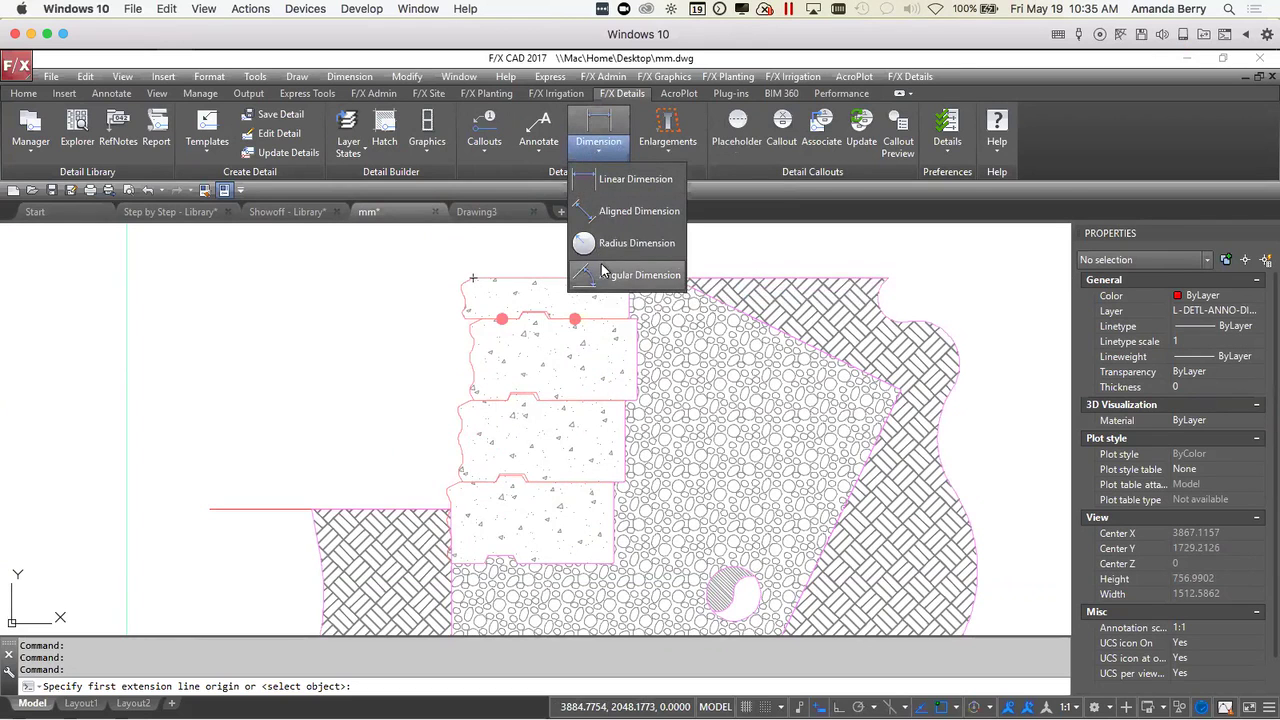
click(622, 179)
click(468, 279)
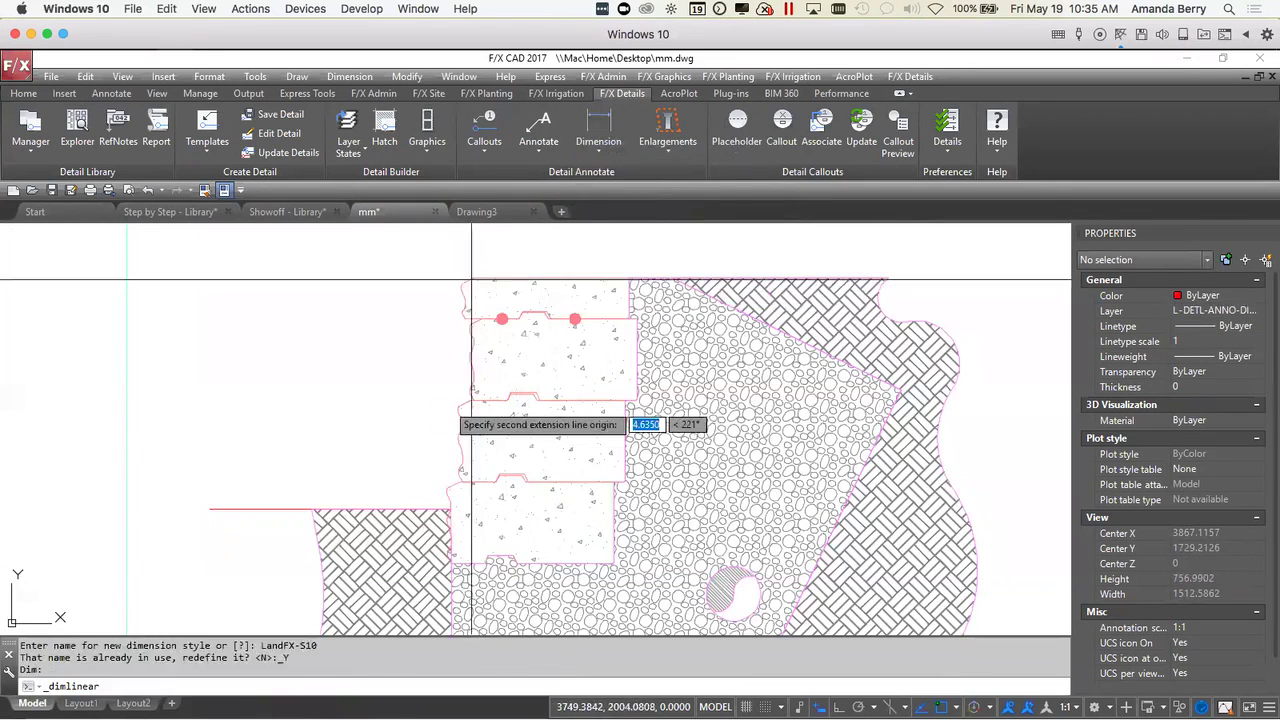
click(312, 509)
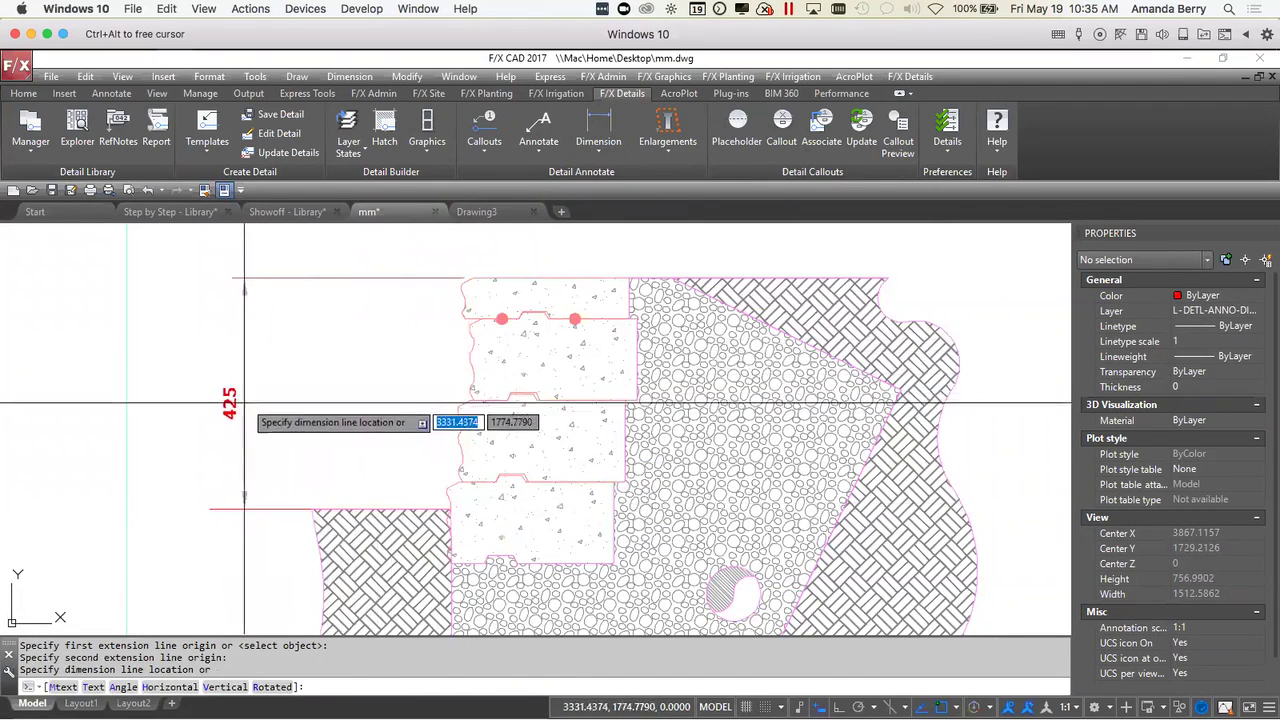
click(252, 396)
- Start an angle dimension from the dimension type list
scroll(377, 467, down, 3)
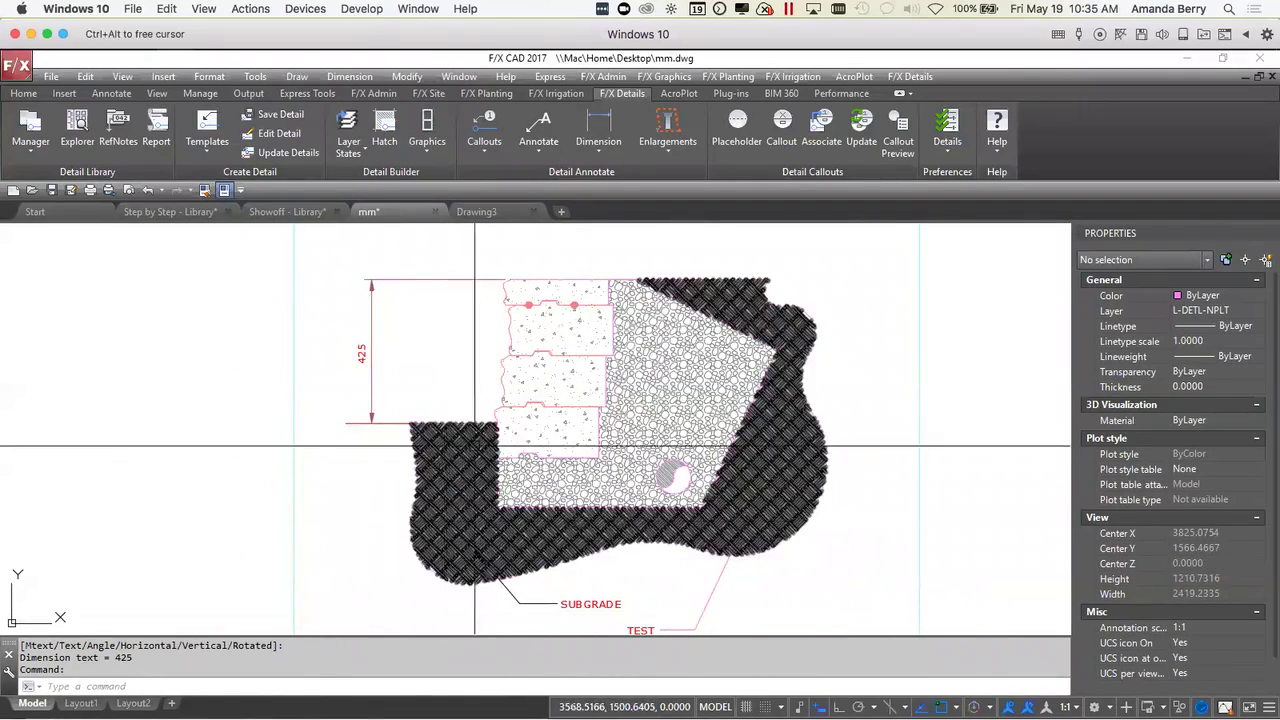
click(600, 141)
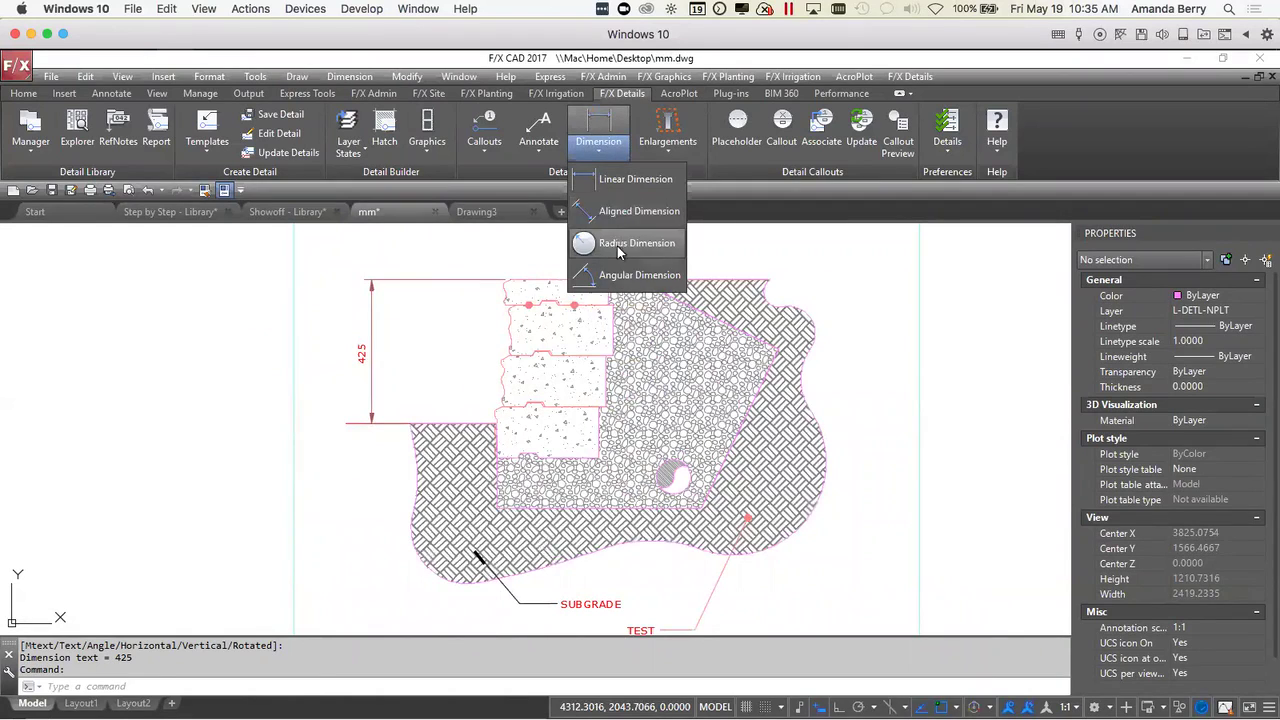
click(630, 211)
click(598, 141)
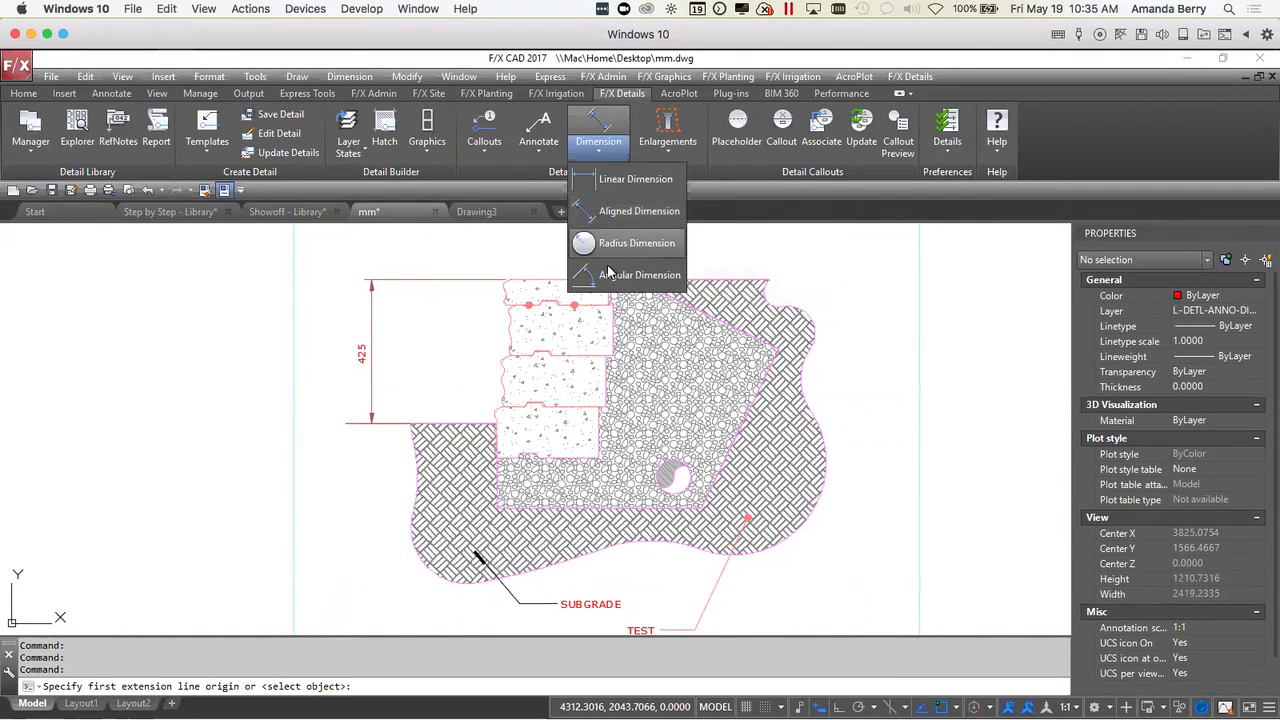
click(607, 274)
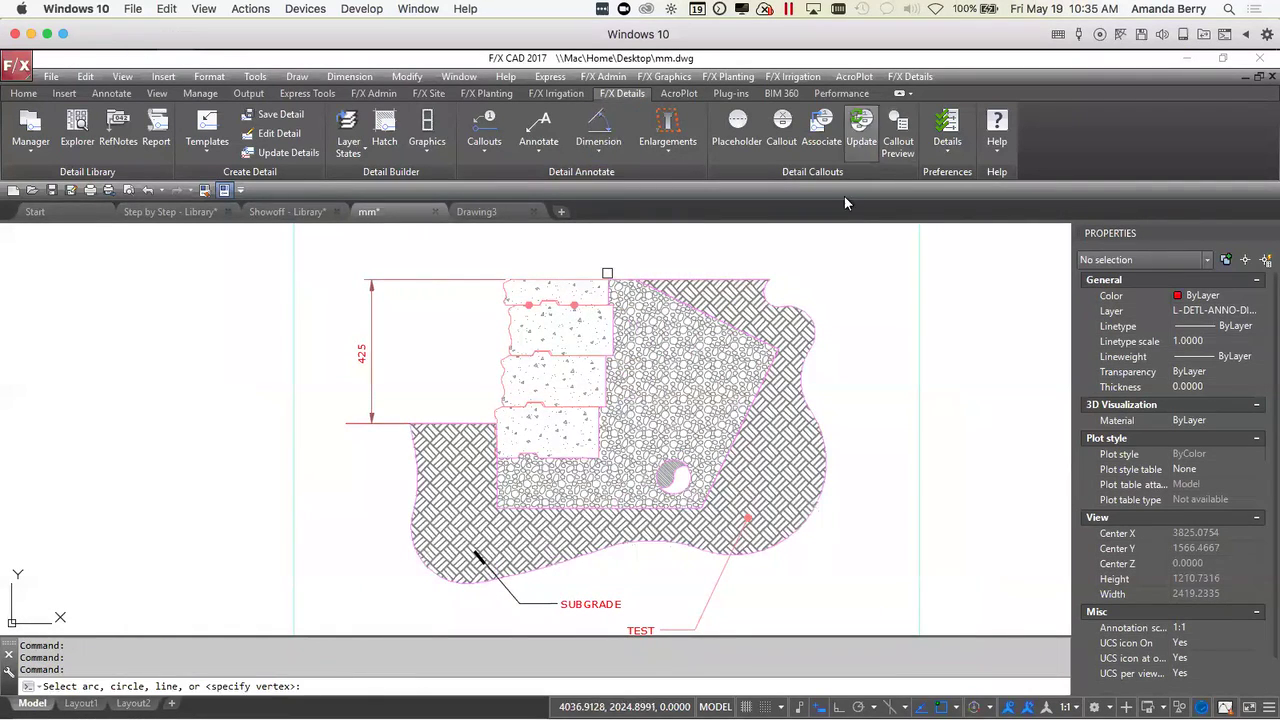
scroll(693, 511, up, 5)
- Dimension the 116° angle between the gravel's bottom edge and its slanted edge
click(693, 509)
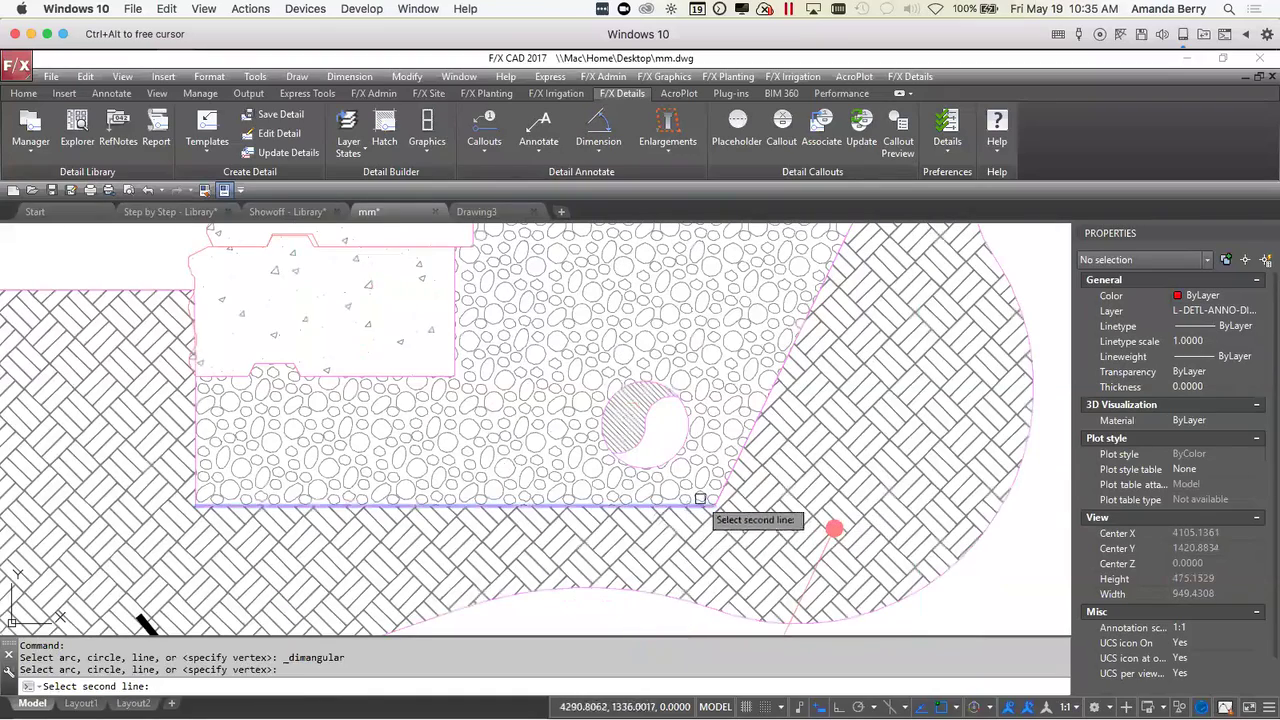
click(726, 478)
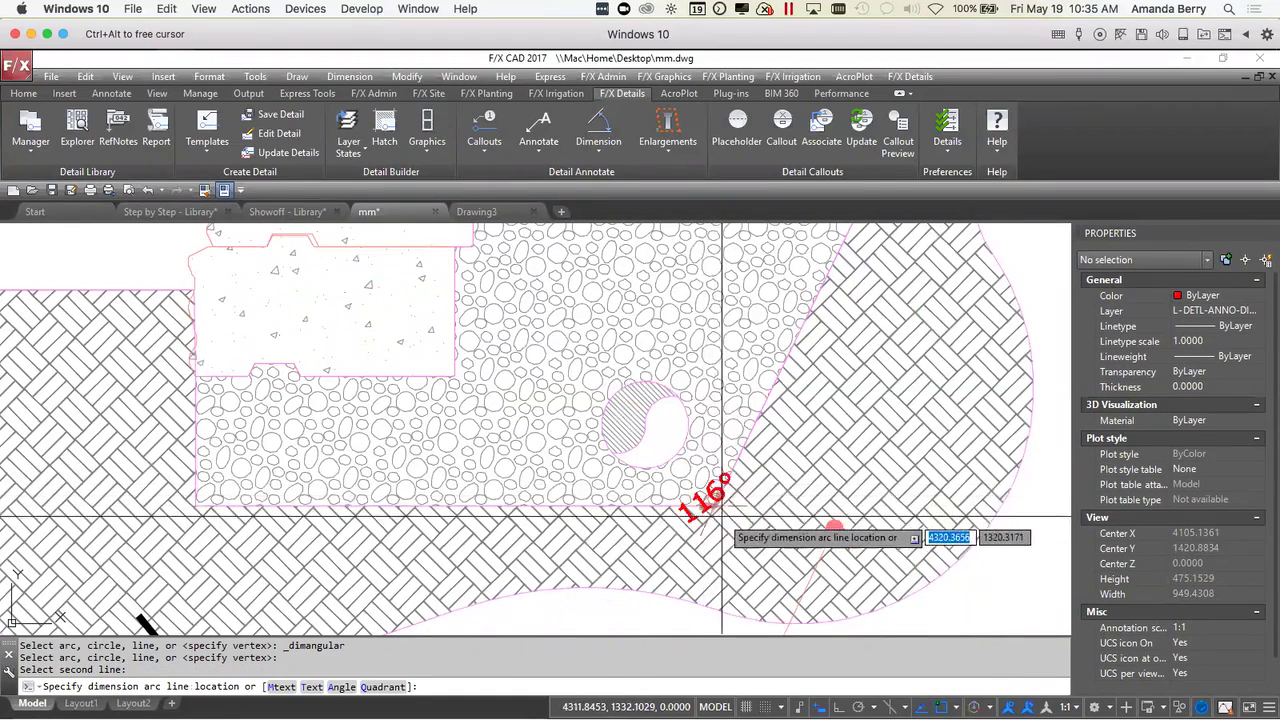
click(765, 505)
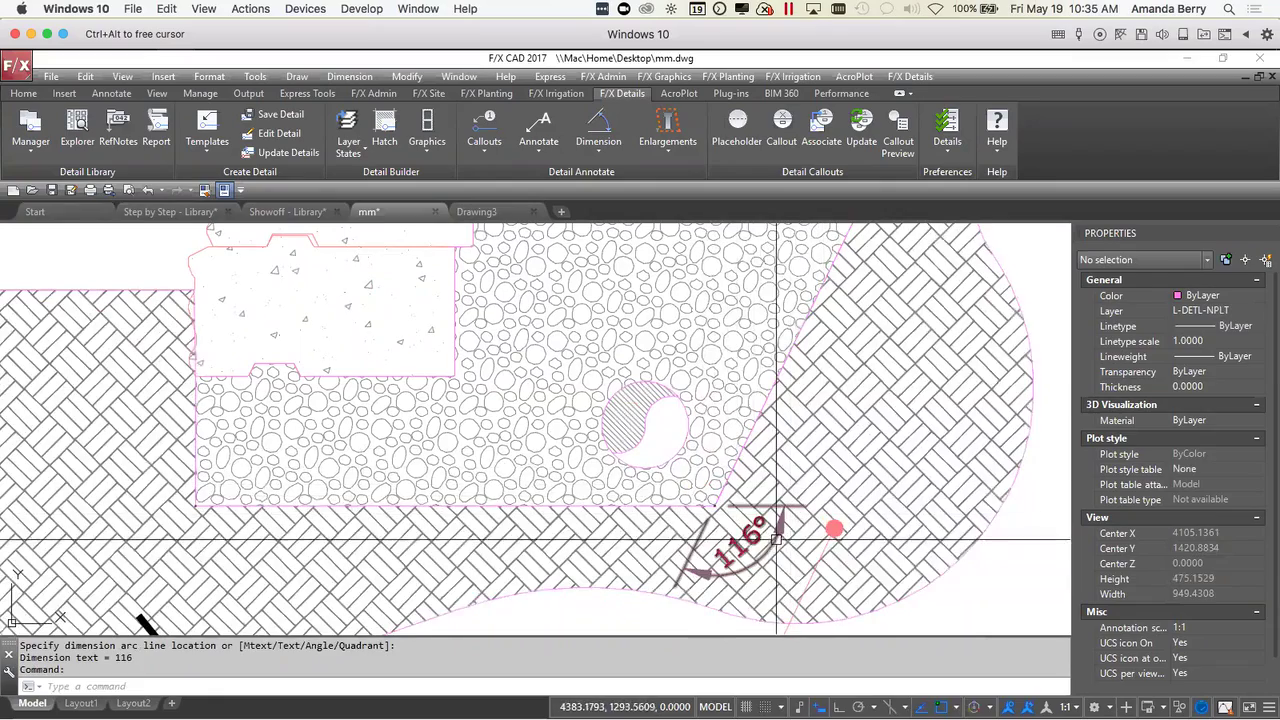
- Set the angle dimension's text fill colour to Background in Properties
click(728, 558)
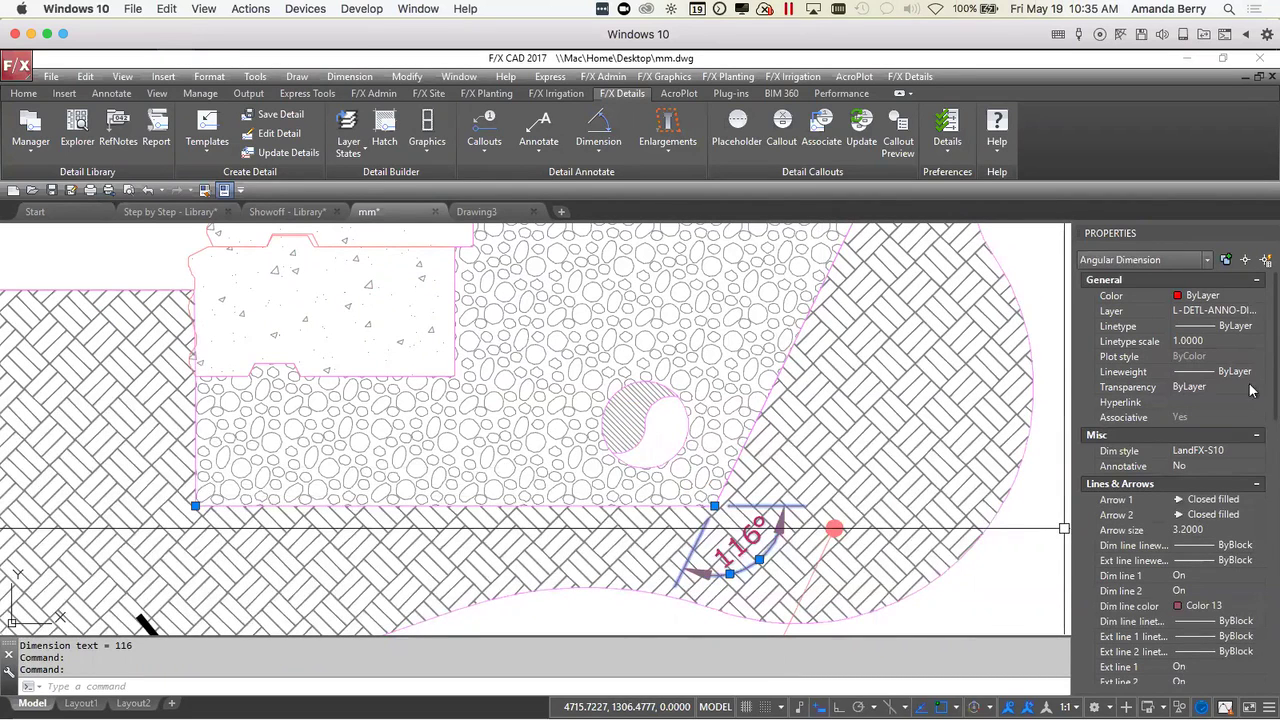
scroll(1200, 476, down, 6)
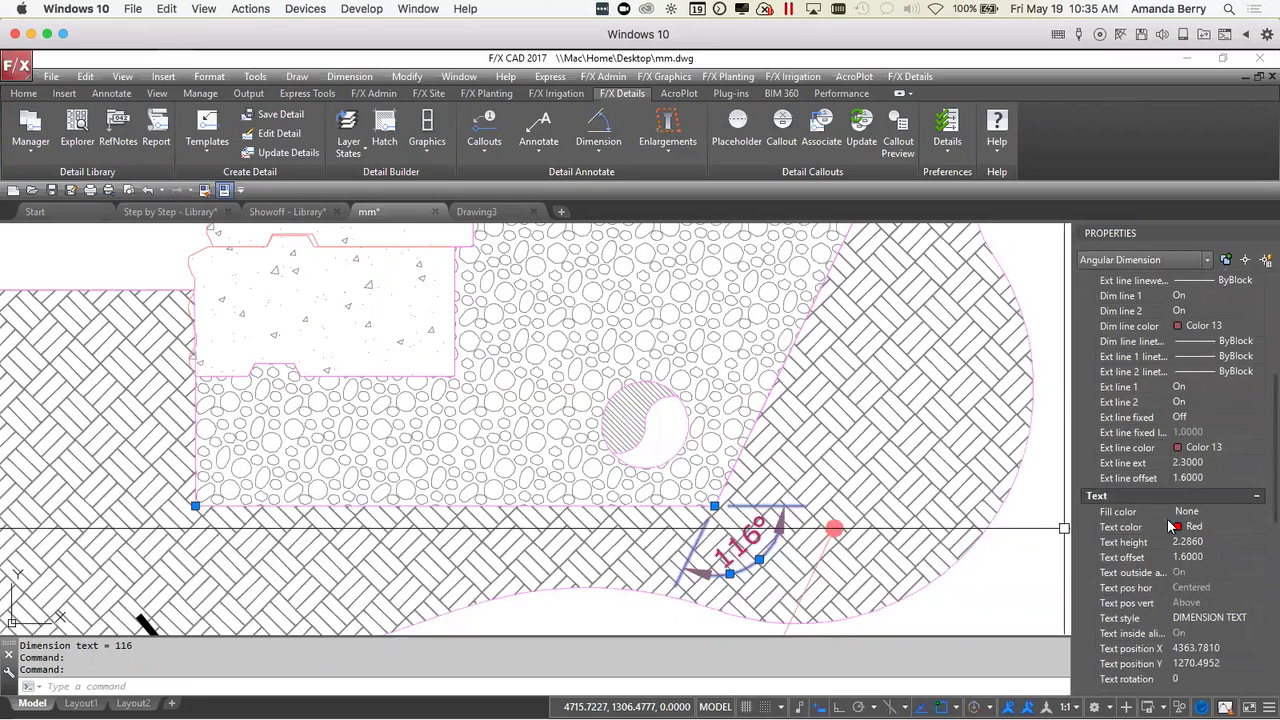
click(1180, 518)
click(1258, 511)
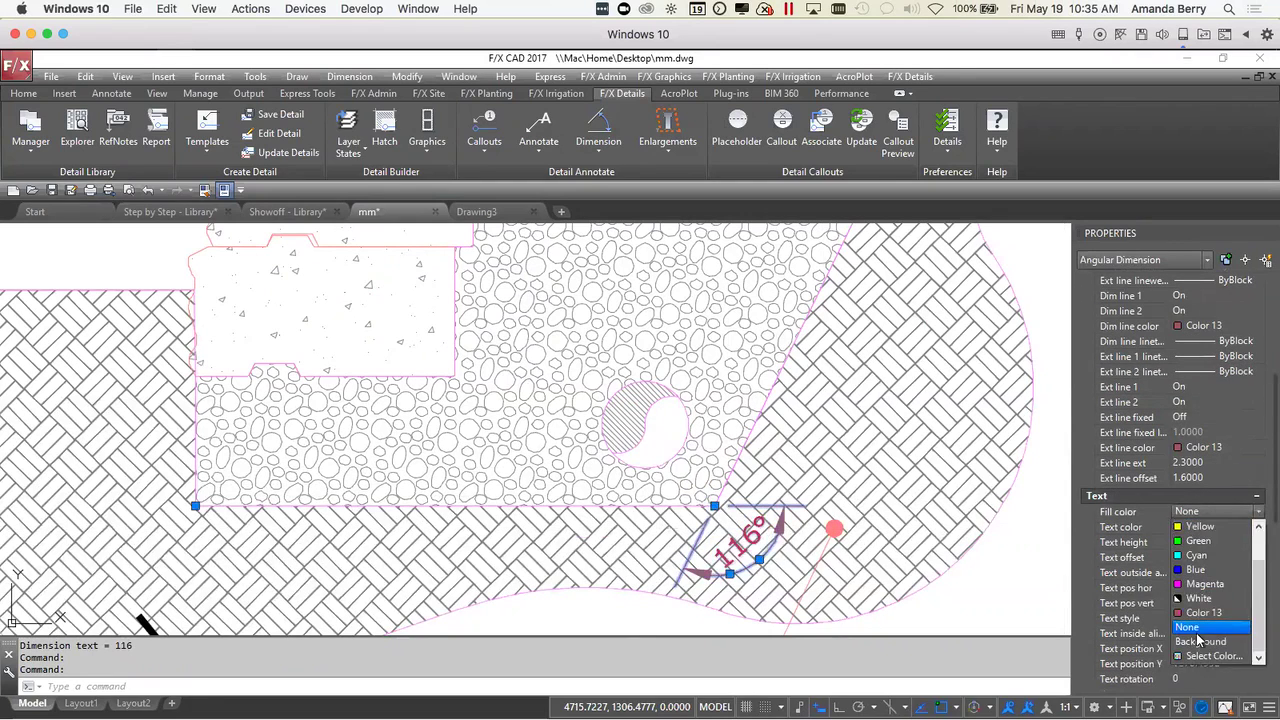
click(1190, 641)
key(Escape)
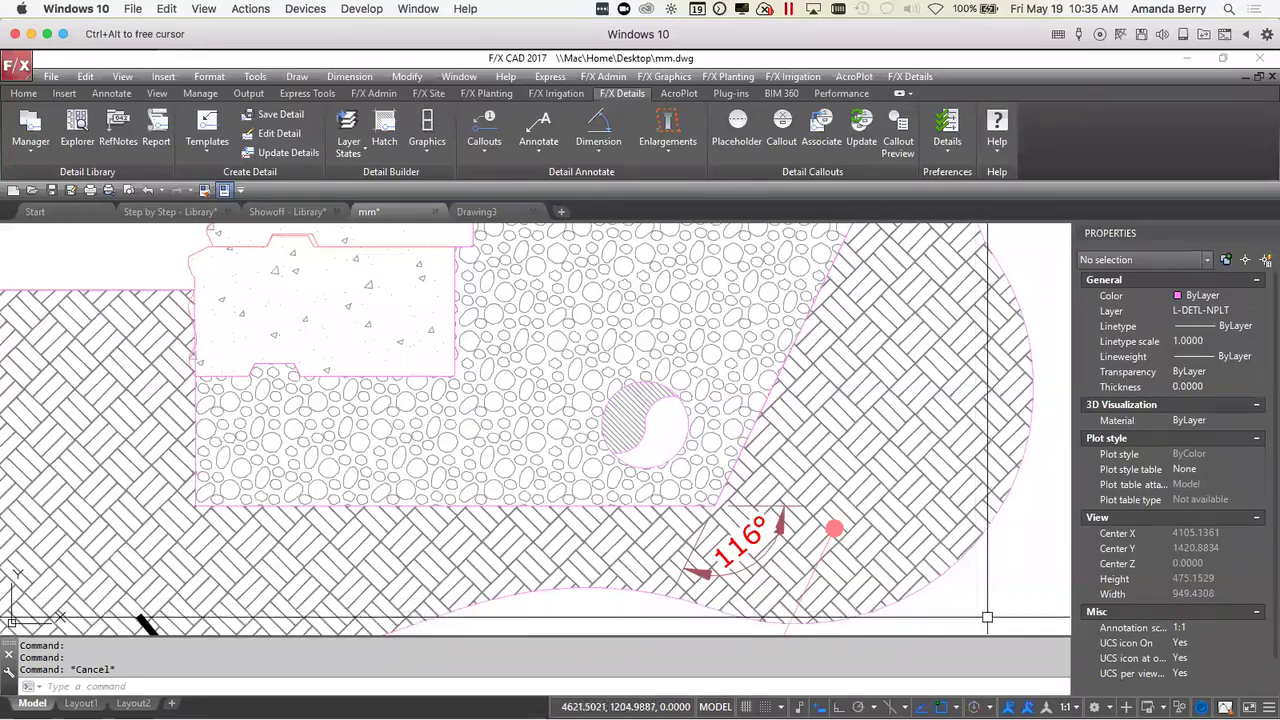
- Open the 425 dimension text for editing, entering stray trial text on a new line
scroll(990, 606, down, 4)
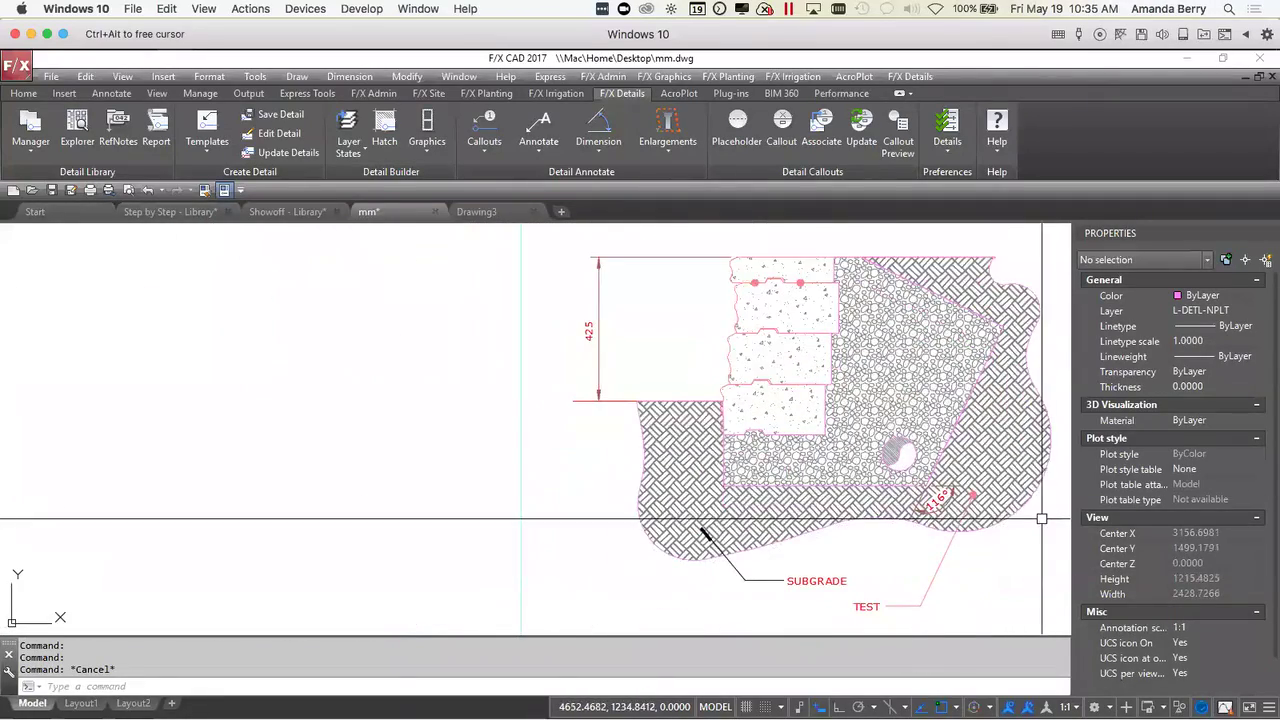
scroll(590, 332, up, 4)
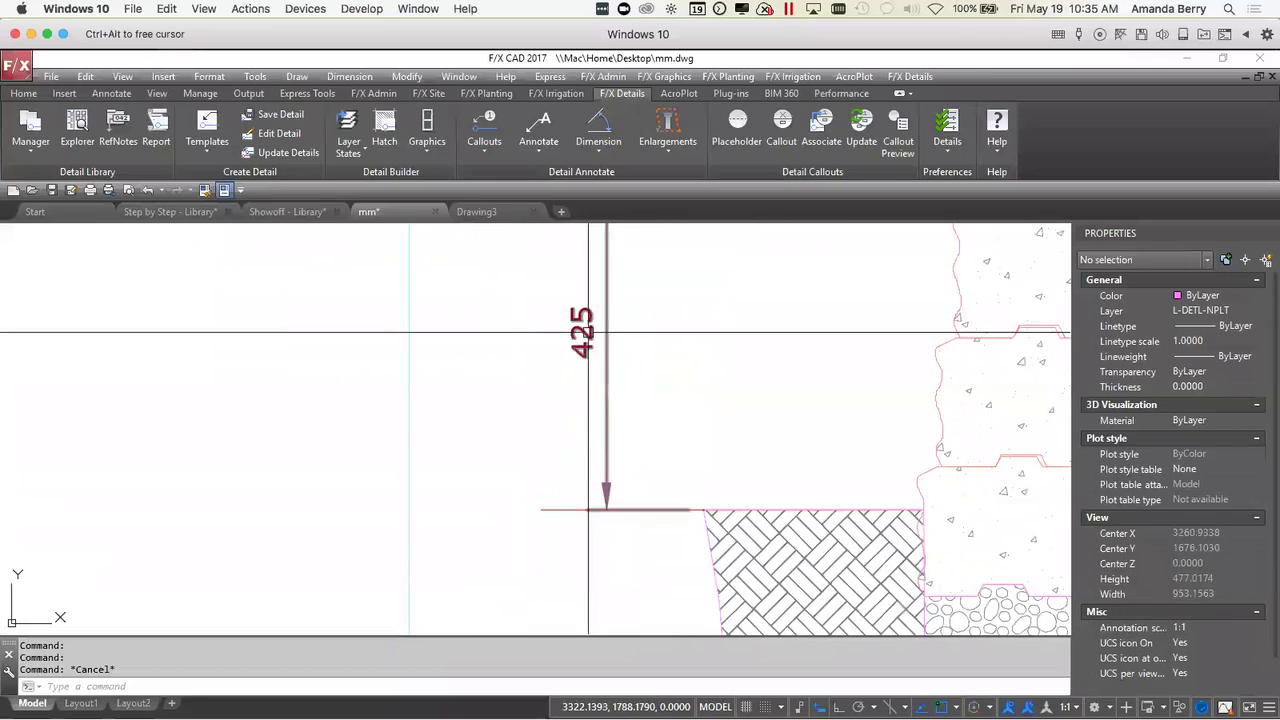
middle_drag(709, 286, 680, 371)
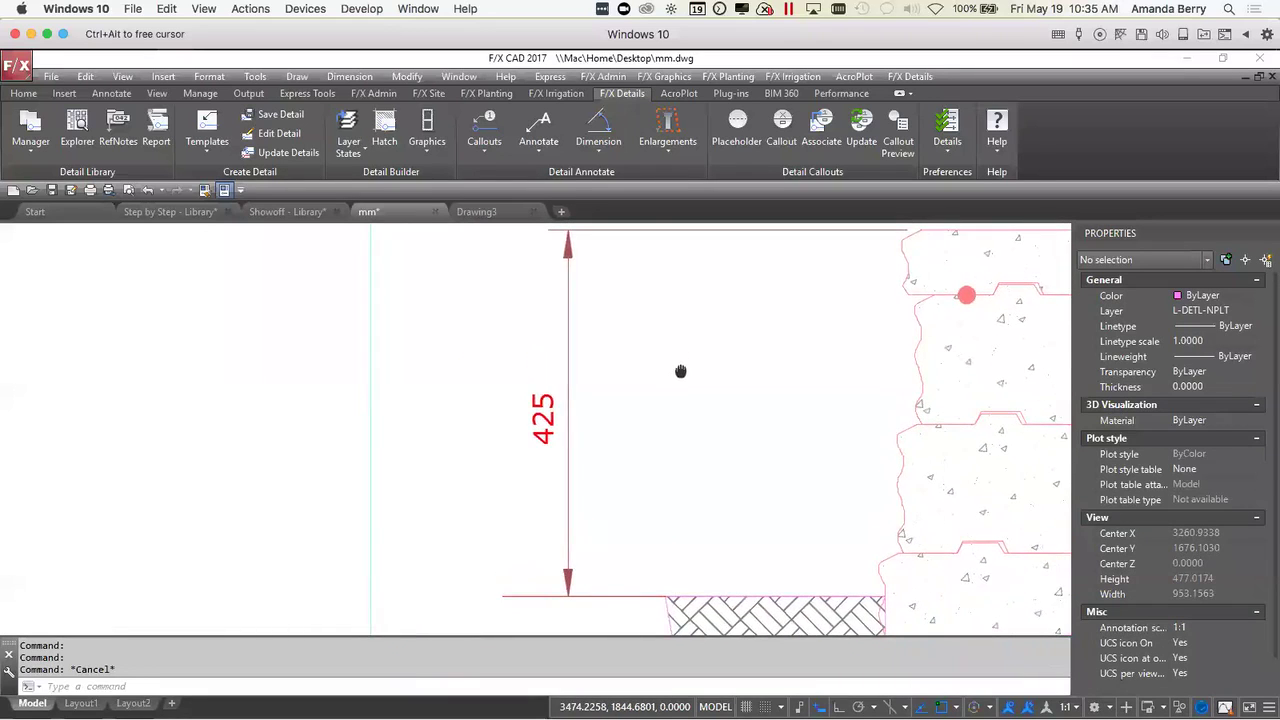
scroll(680, 371, down, 2)
scroll(597, 407, up, 2)
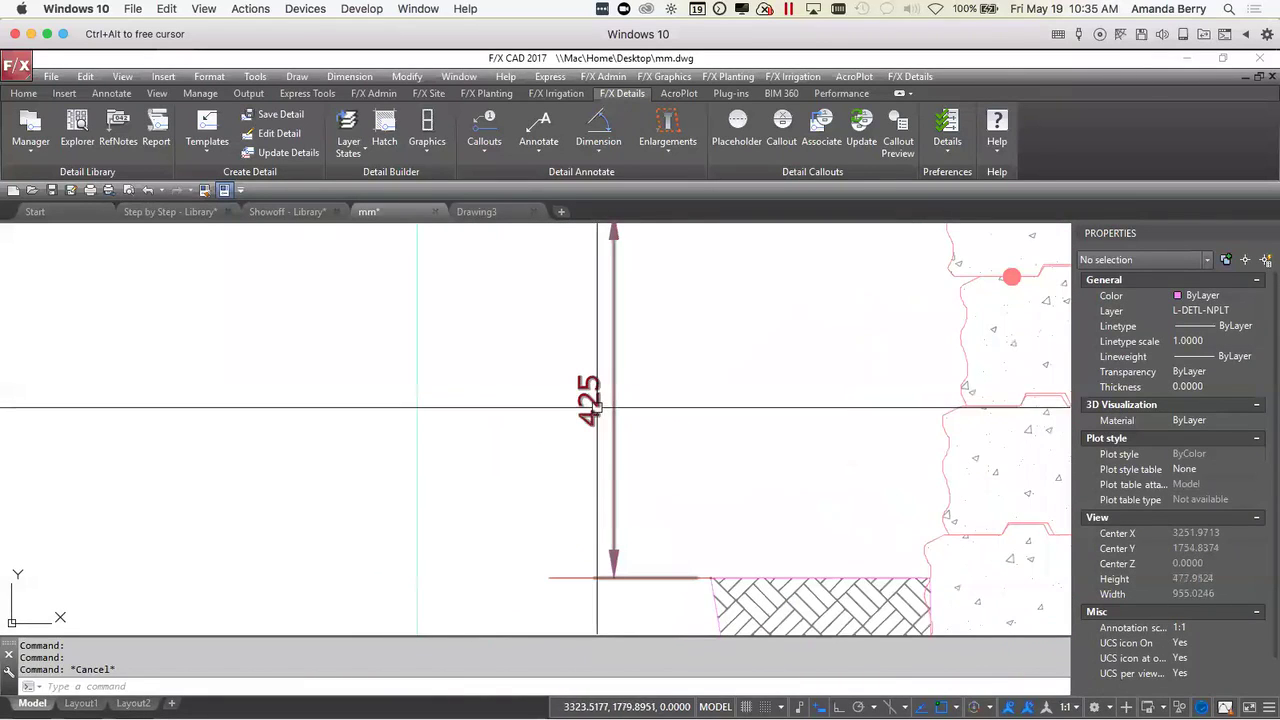
click(597, 407)
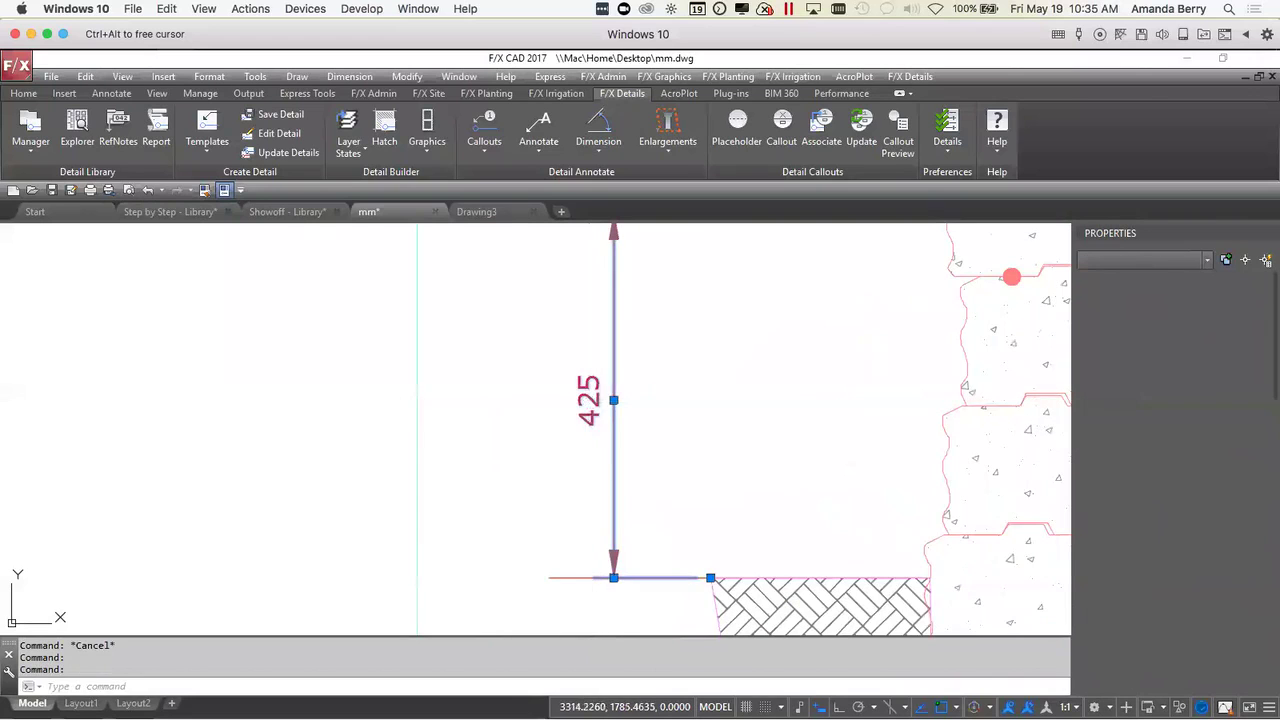
double_click(589, 395)
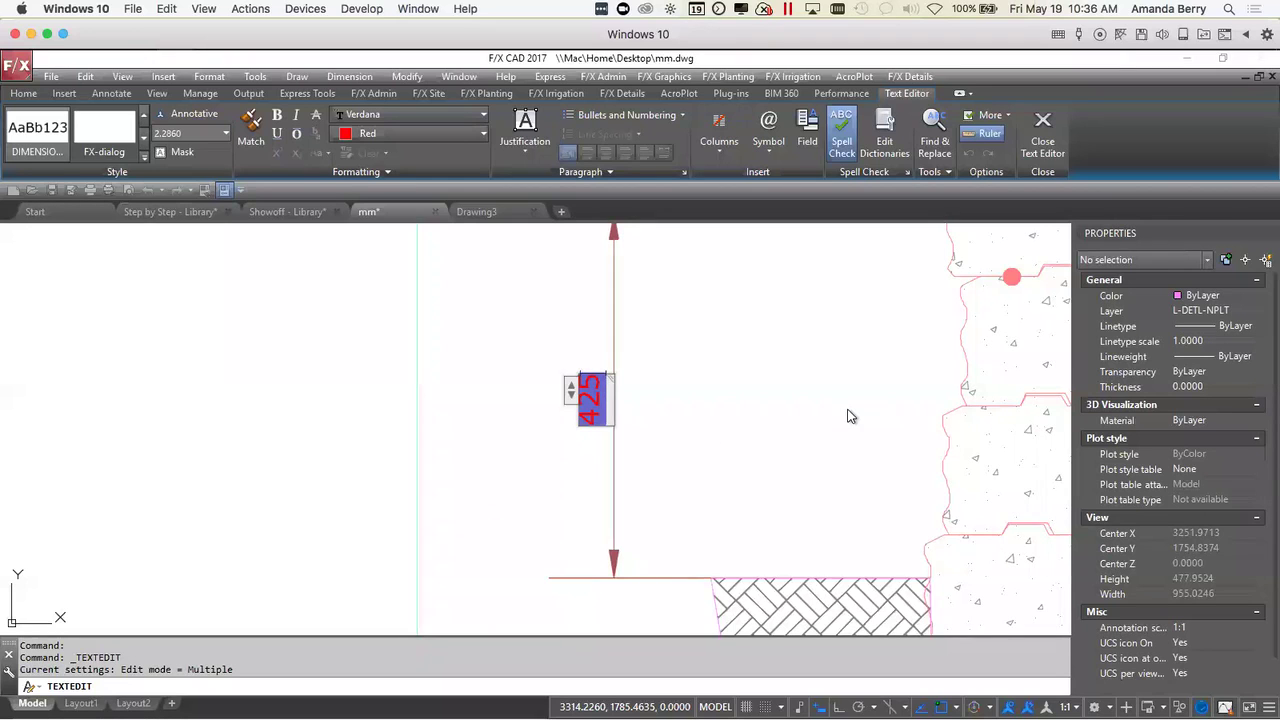
text(MAX)
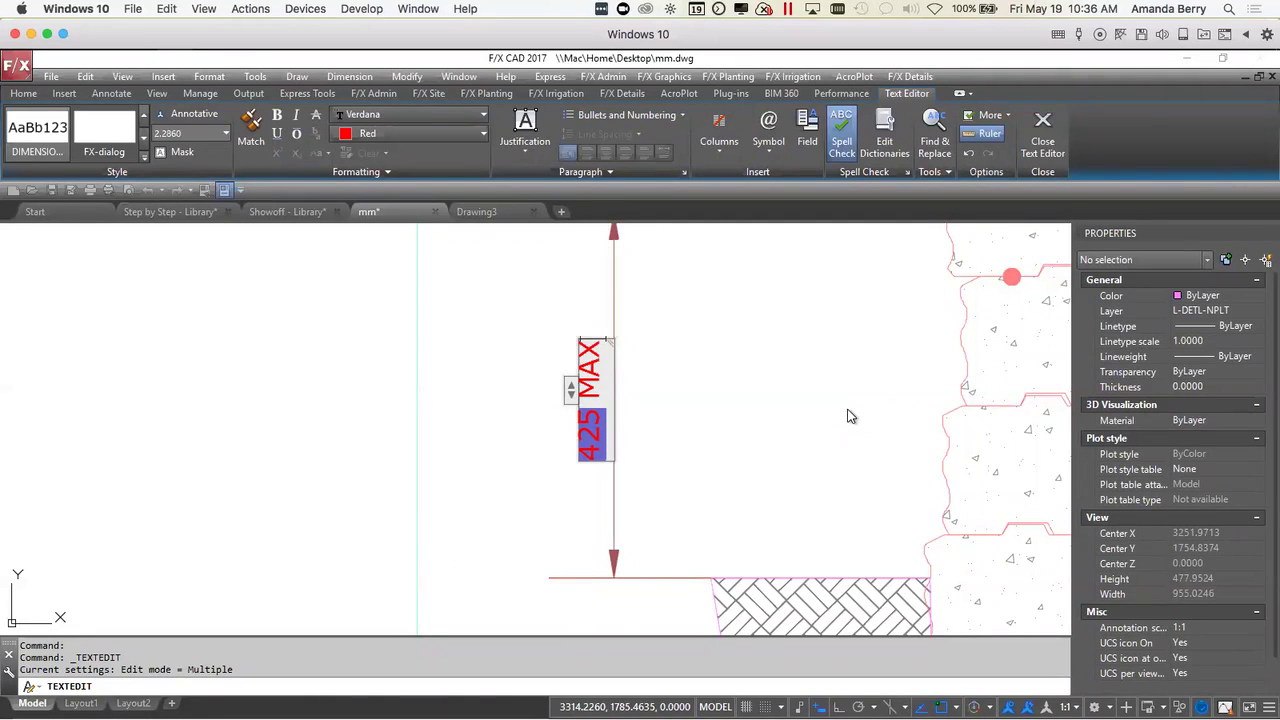
key(Return)
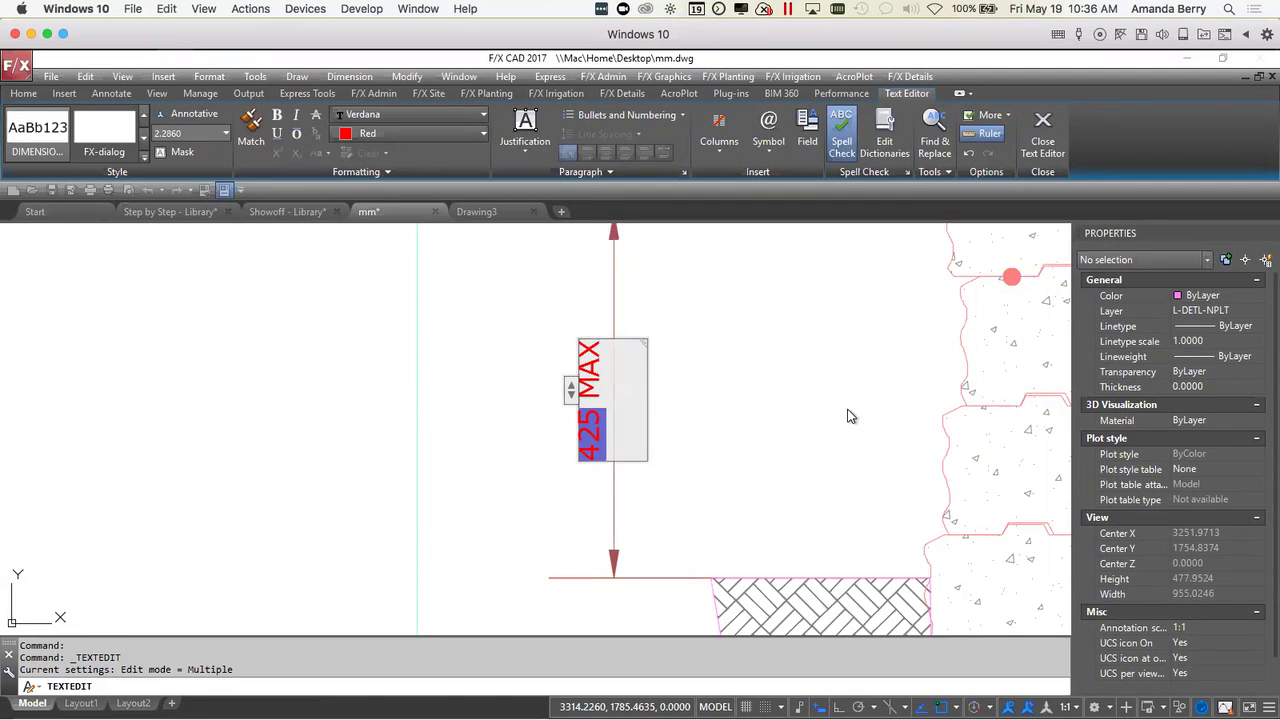
text(DFJSDKFJS)
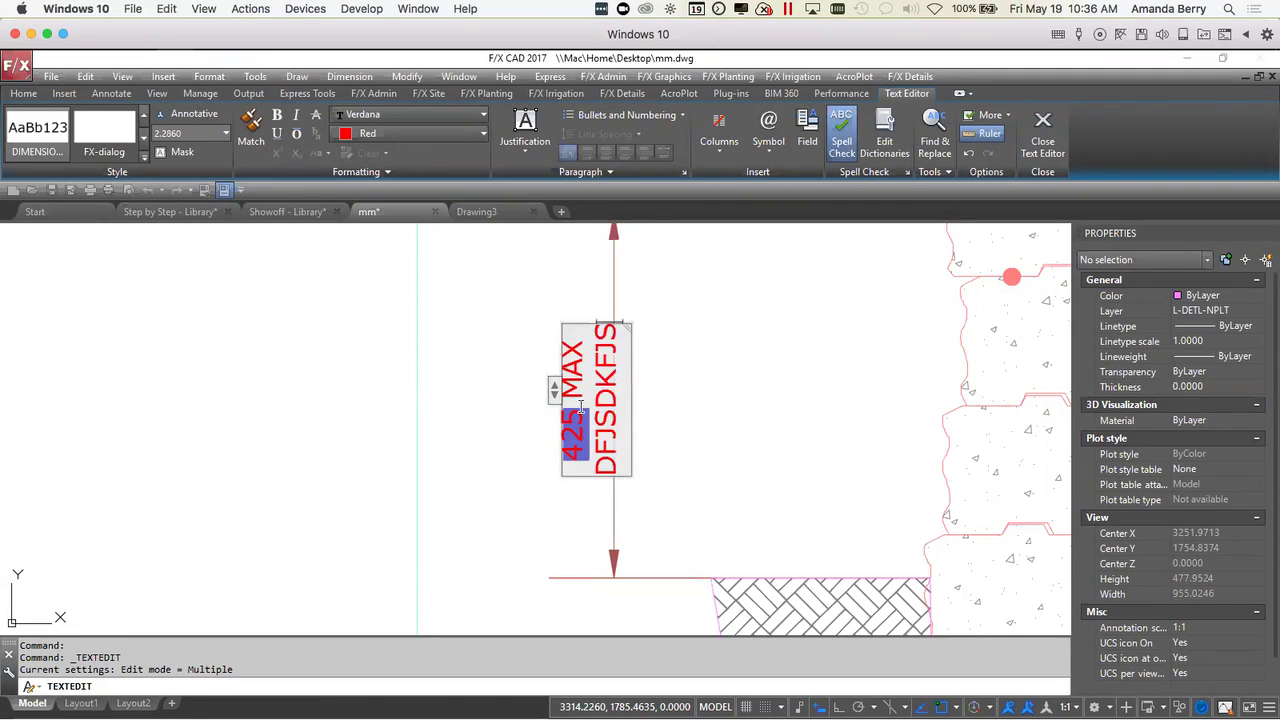
drag(553, 385, 533, 317)
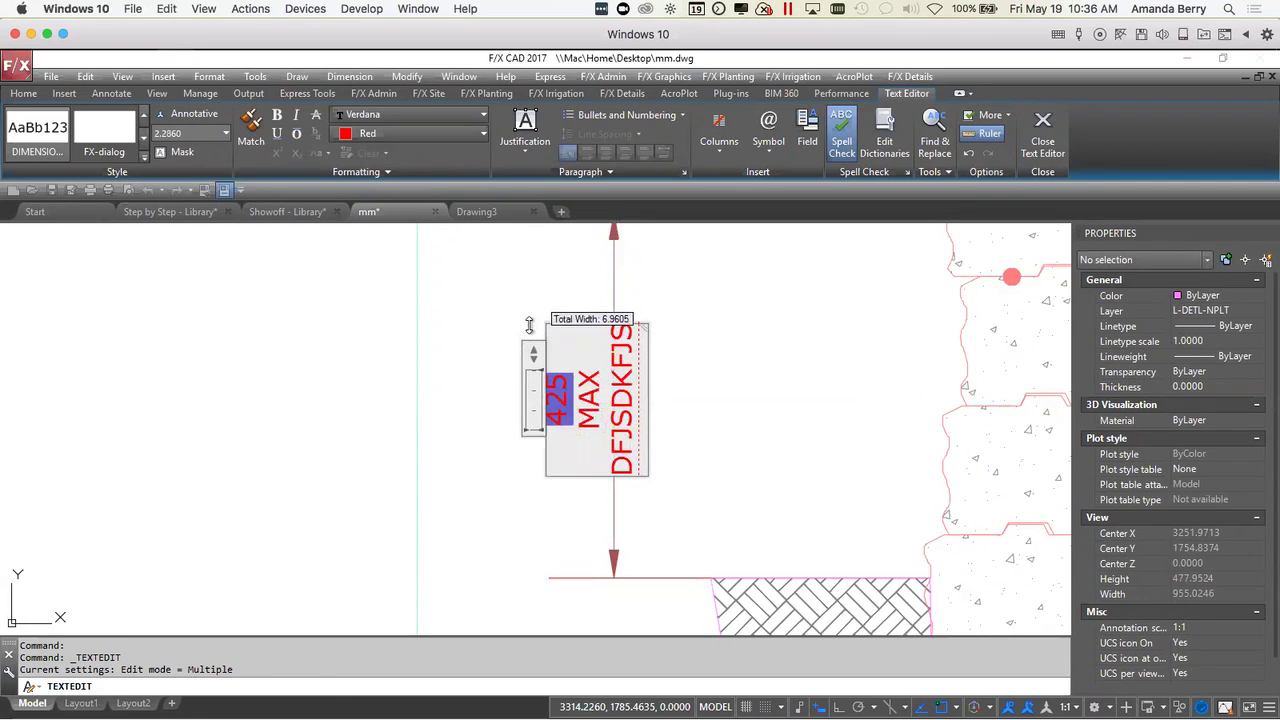
click(771, 443)
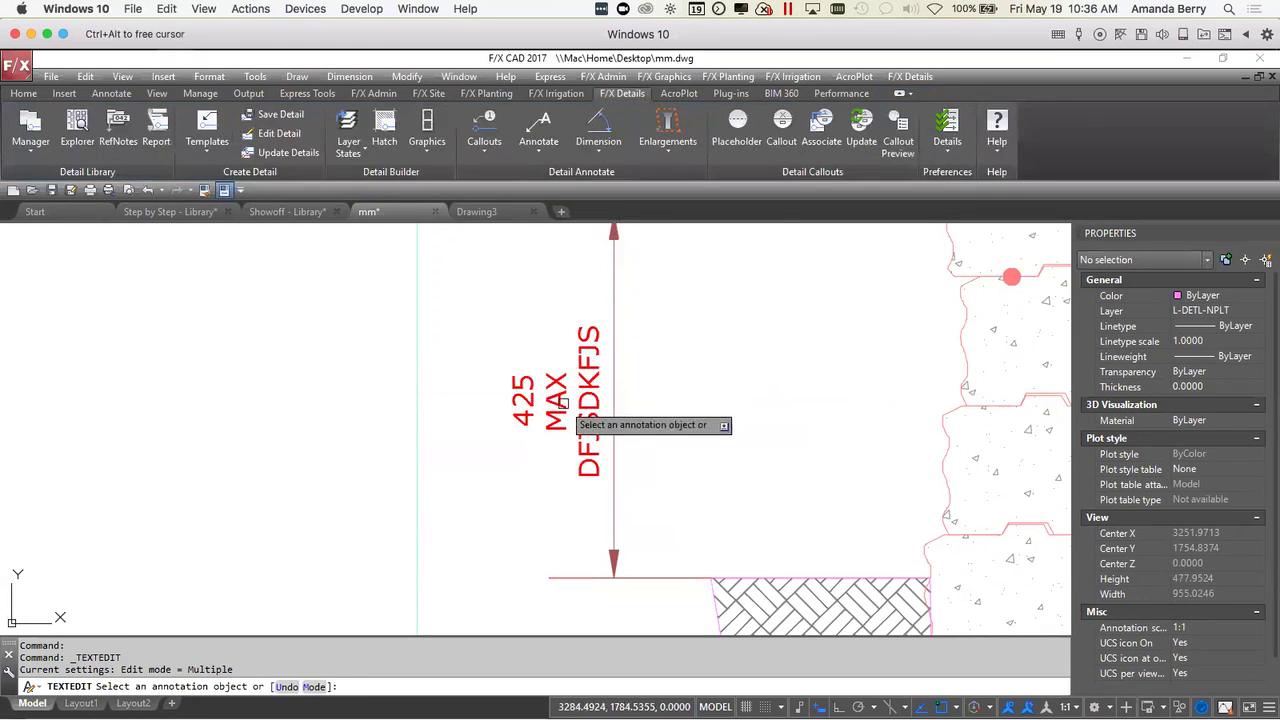
- Replace the dimension text with 600MM MAX HEIGHT and widen the box so it wraps
click(564, 402)
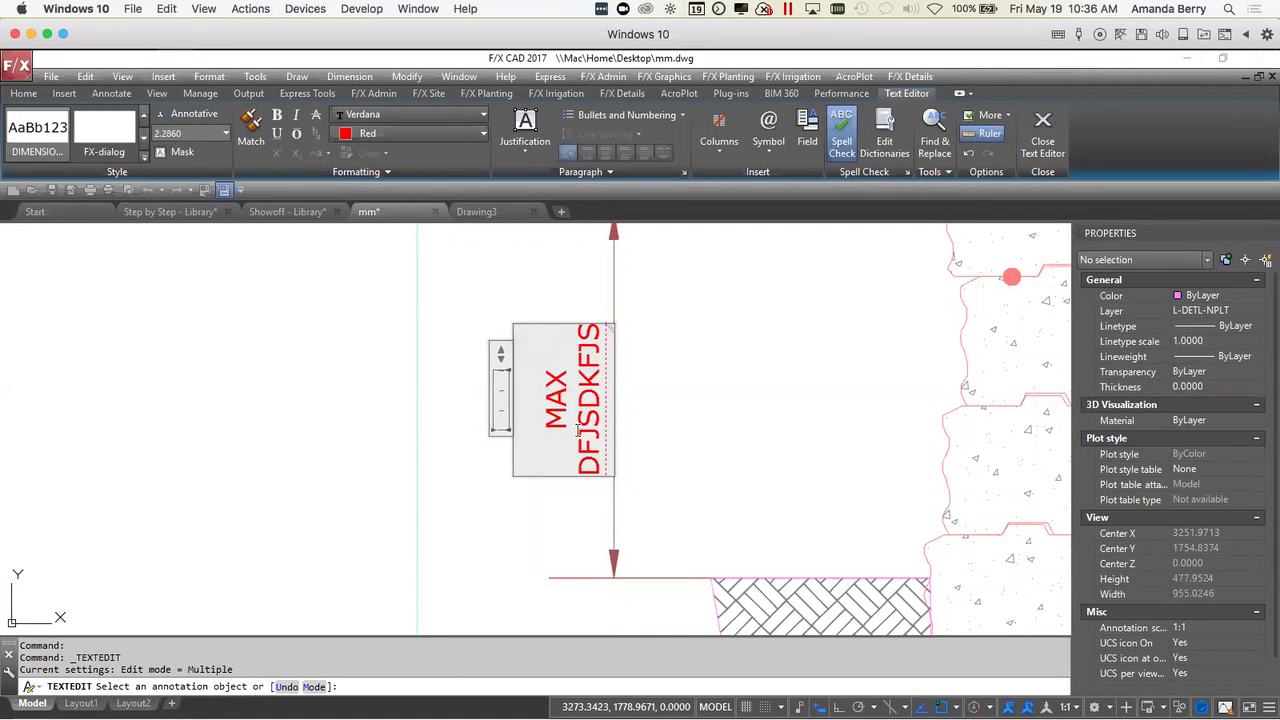
drag(594, 466, 604, 288)
key(Delete)
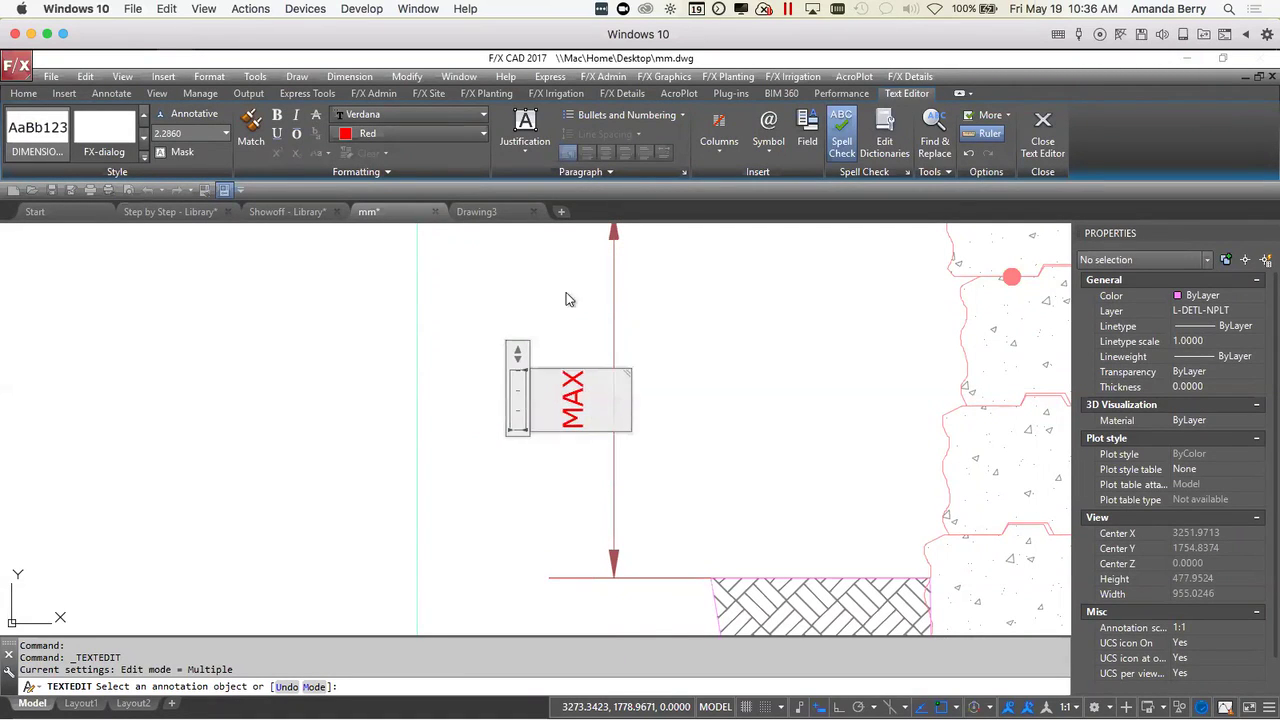
text(60)
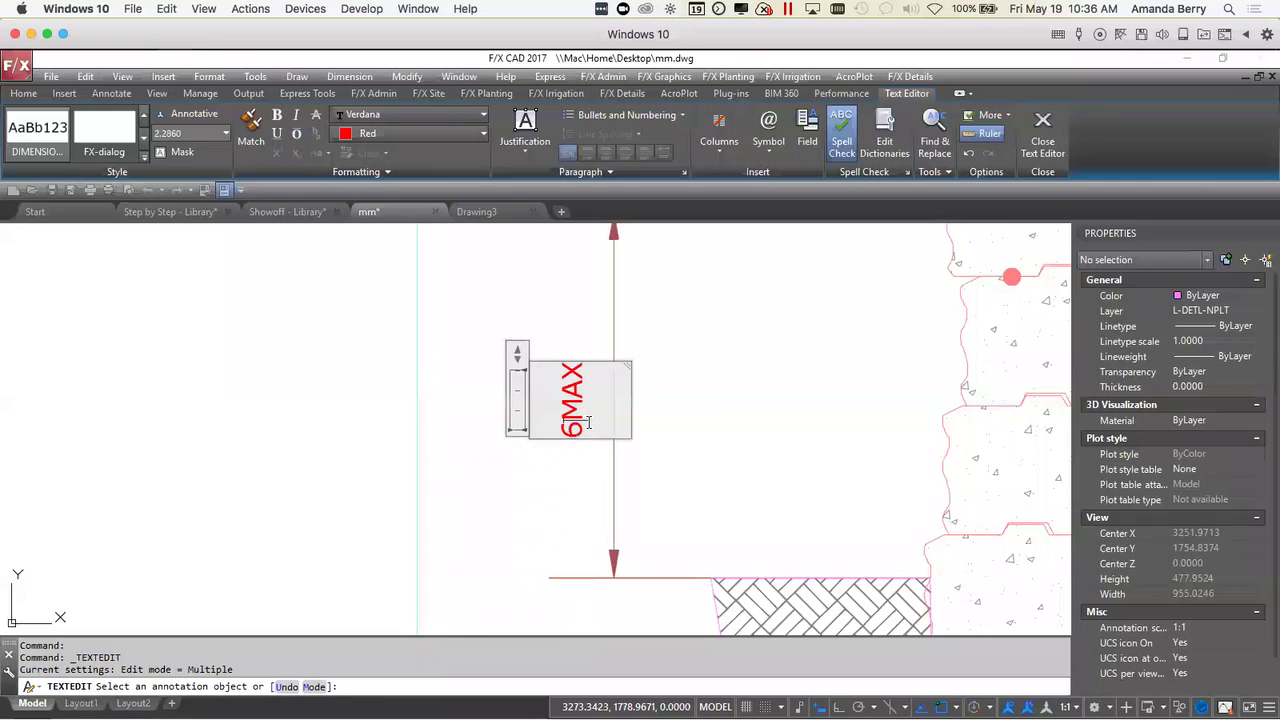
text(0MM MAX)
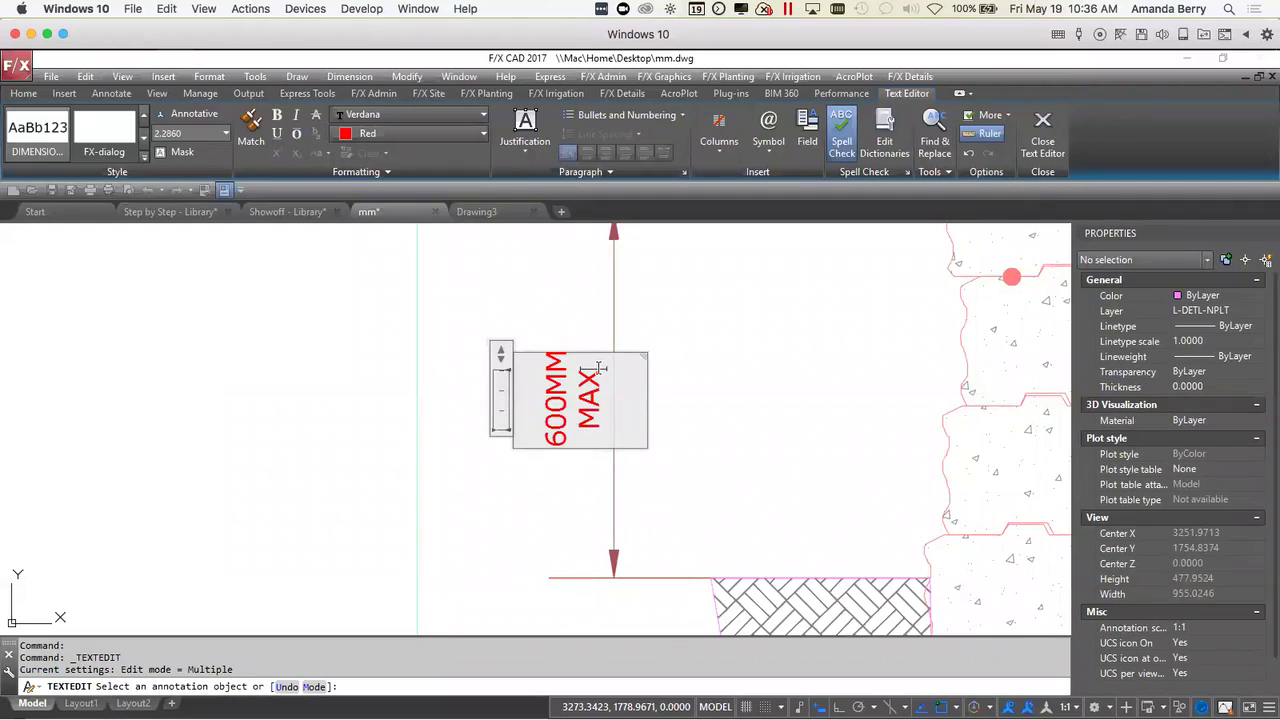
text( HEIGHT)
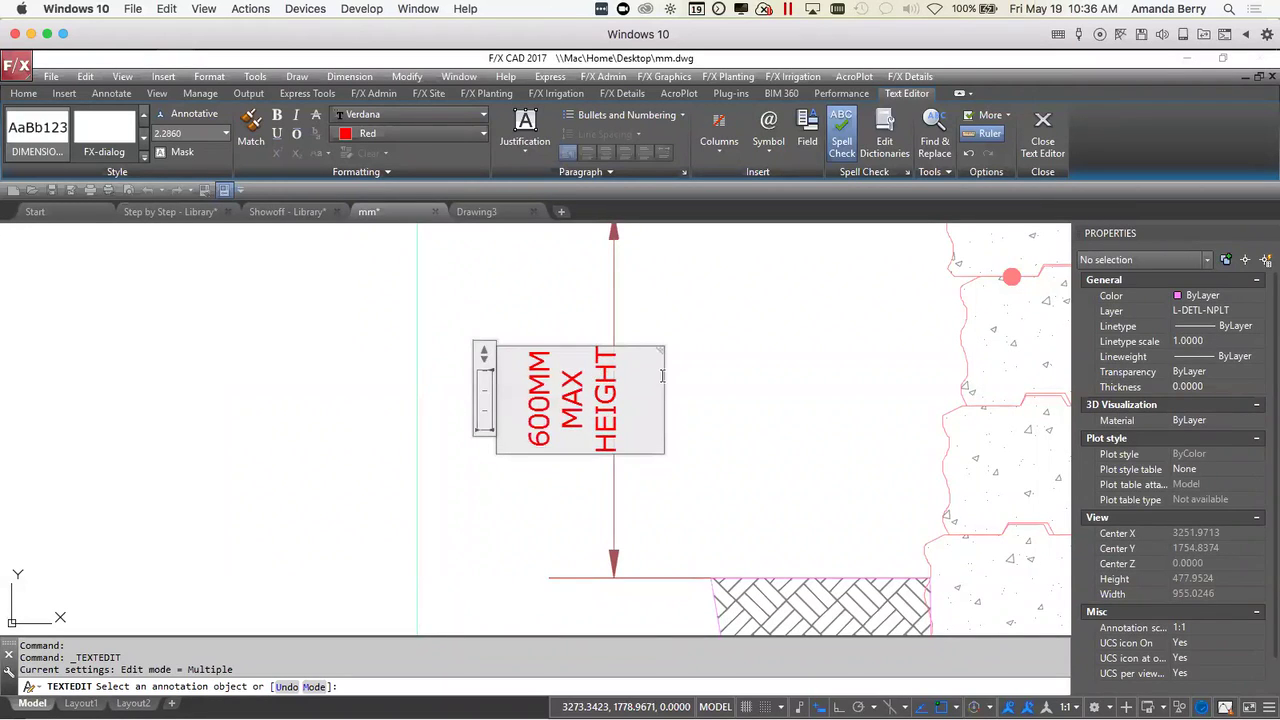
drag(495, 319, 487, 210)
click(699, 404)
- Create bubble callout note 1, RETAINING WALL COPING, and begin placing it
scroll(886, 520, down, 4)
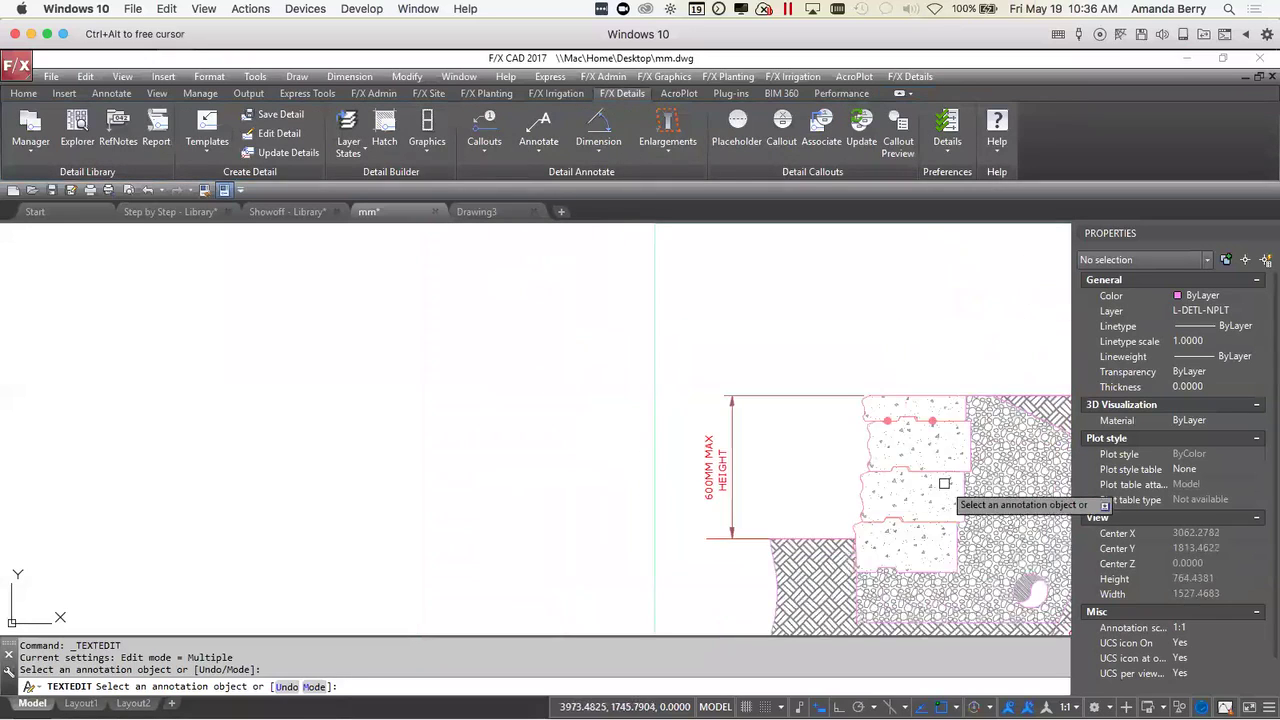
middle_drag(740, 356, 720, 388)
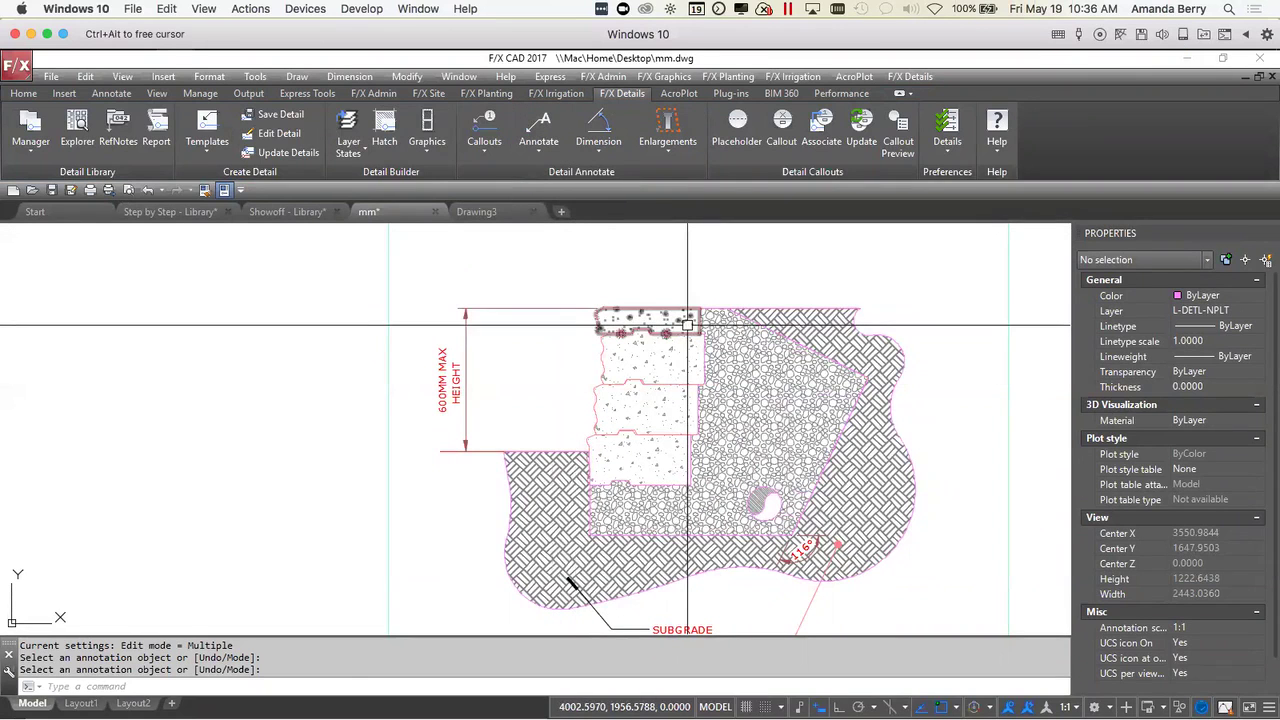
click(483, 148)
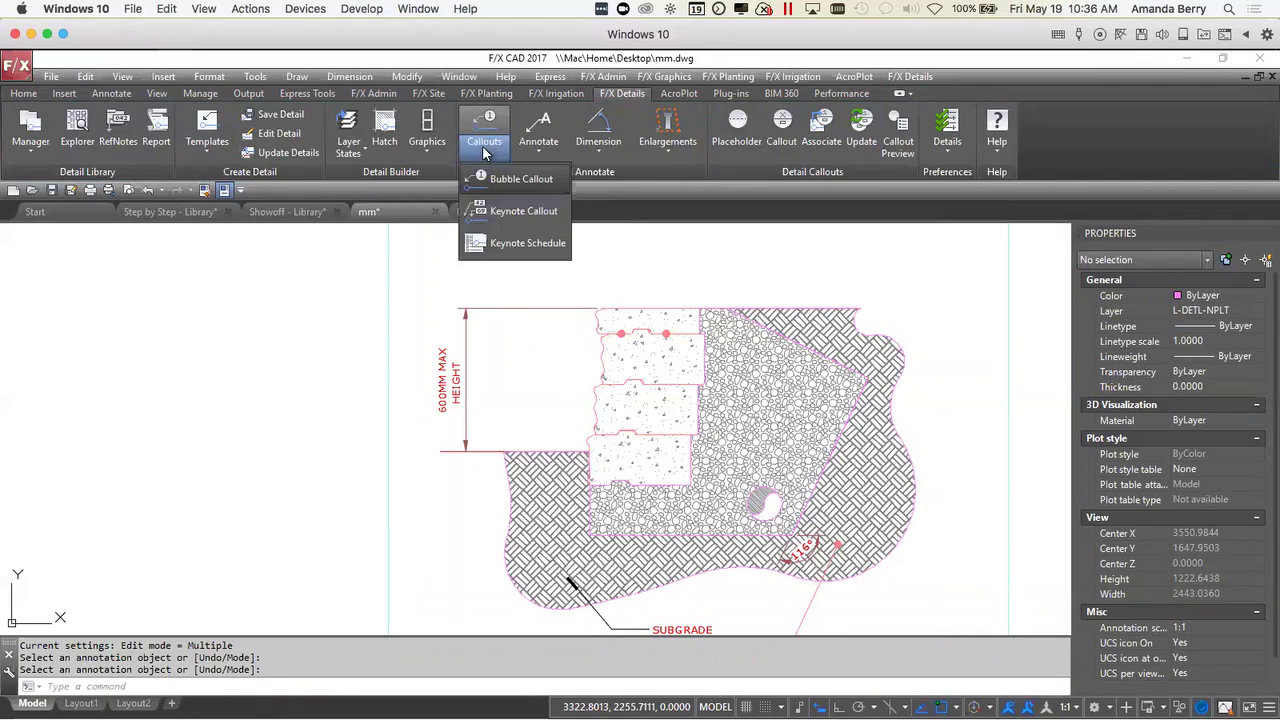
click(532, 180)
drag(305, 326, 257, 260)
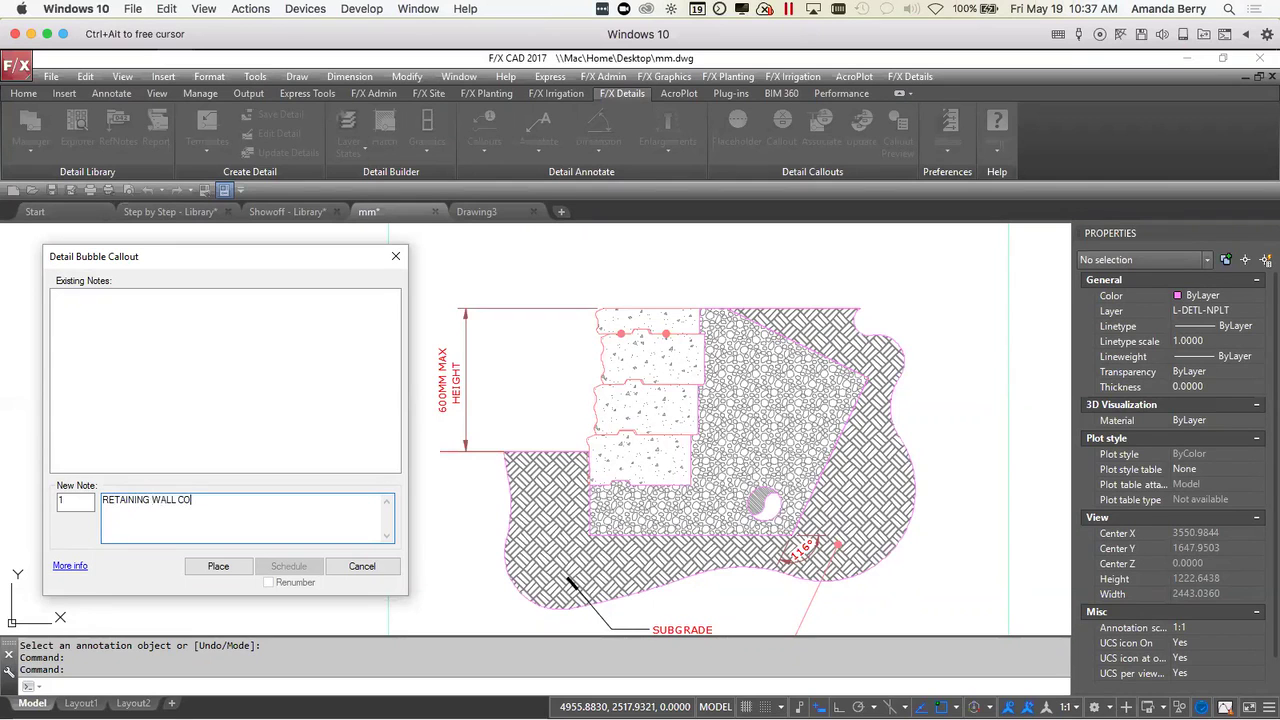
click(219, 567)
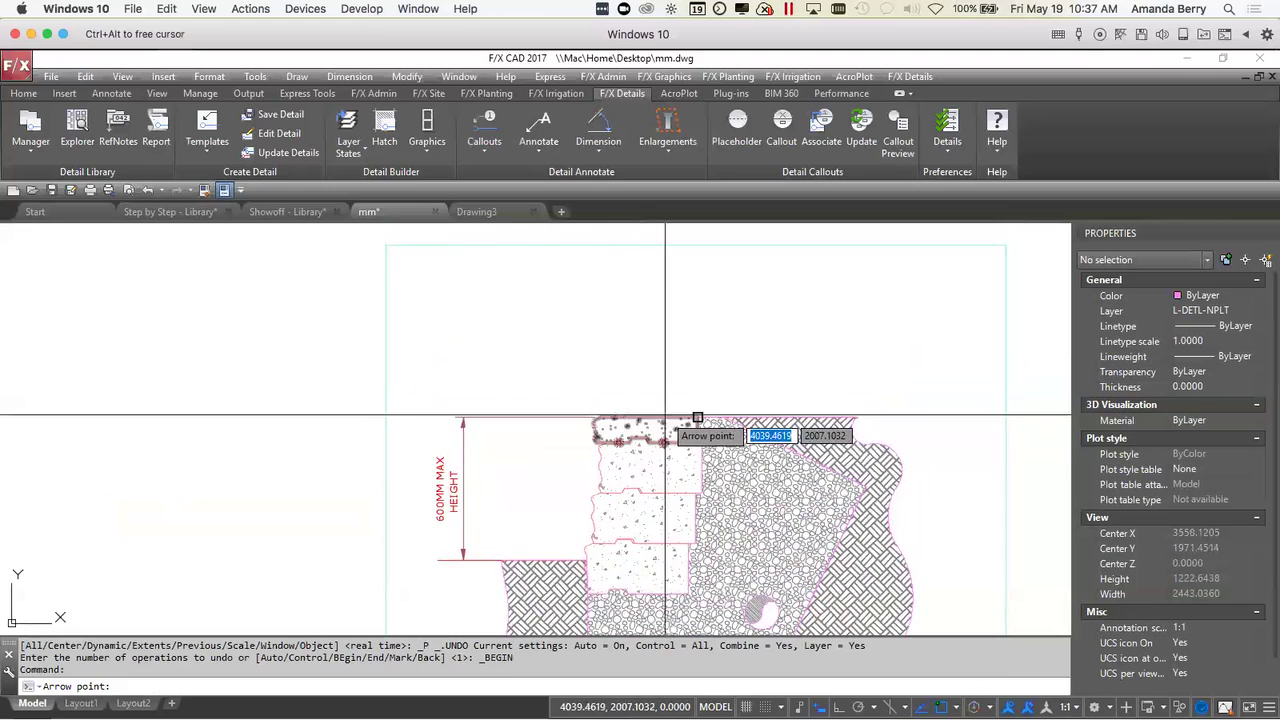
- With Osnap off, place bubble 1 with its leader arrow on the wall cap
scroll(663, 420, up, 3)
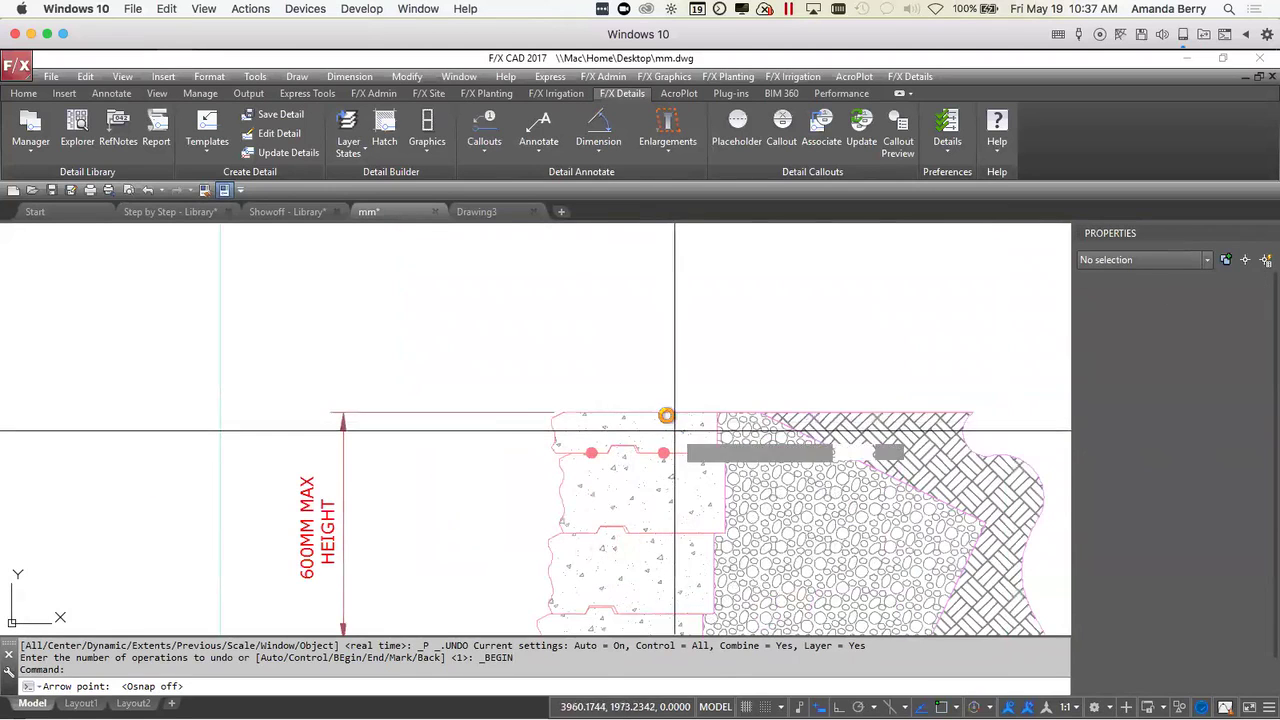
click(666, 432)
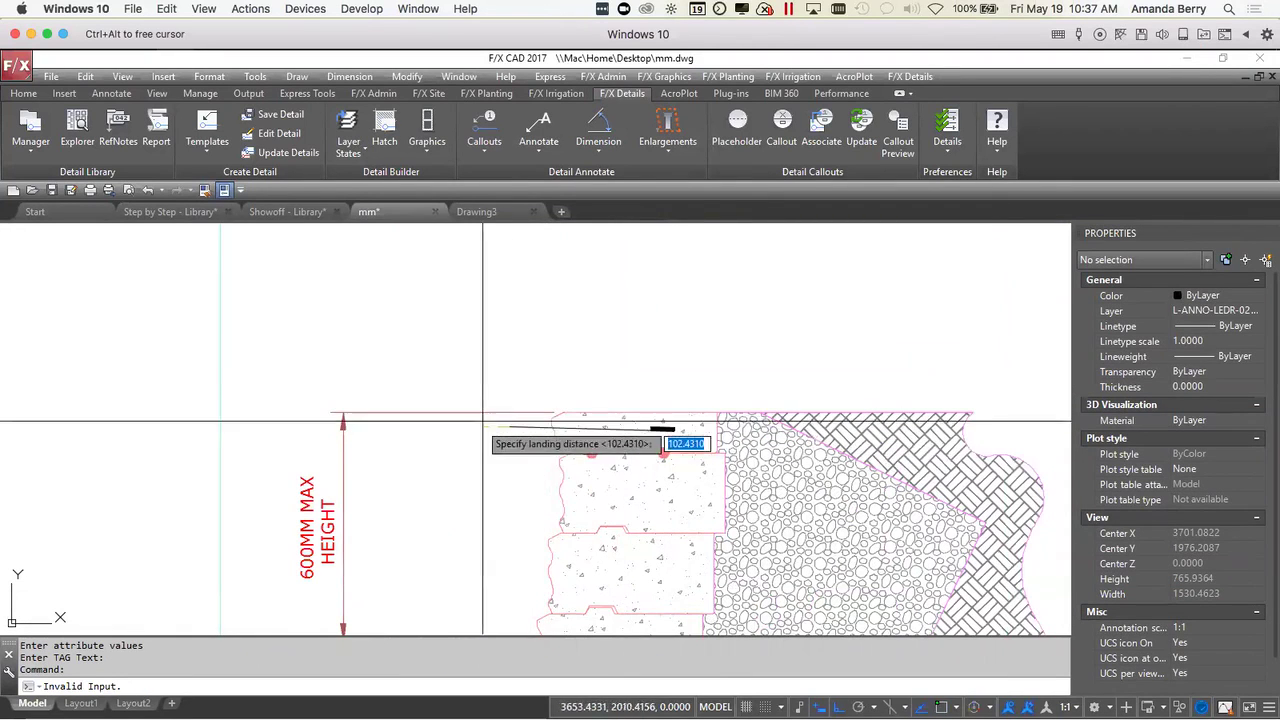
key(Escape)
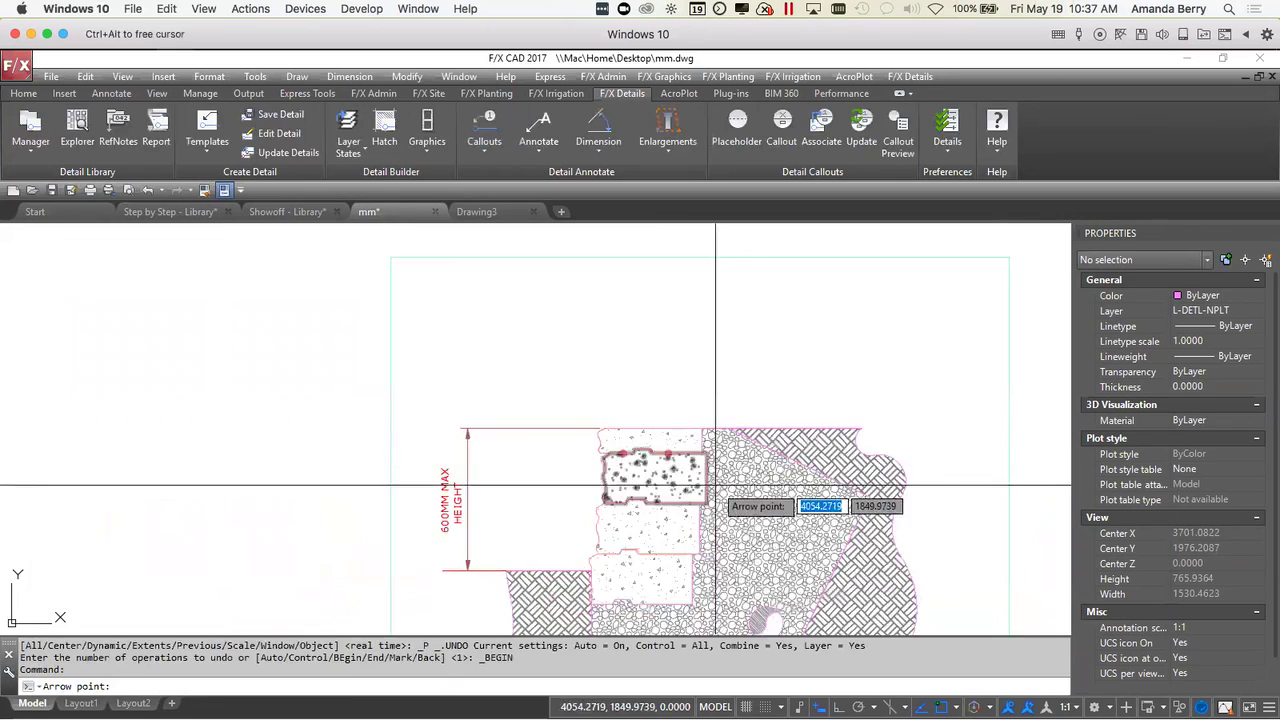
key(F3)
scroll(665, 484, down, 2)
scroll(669, 487, up, 2)
click(668, 470)
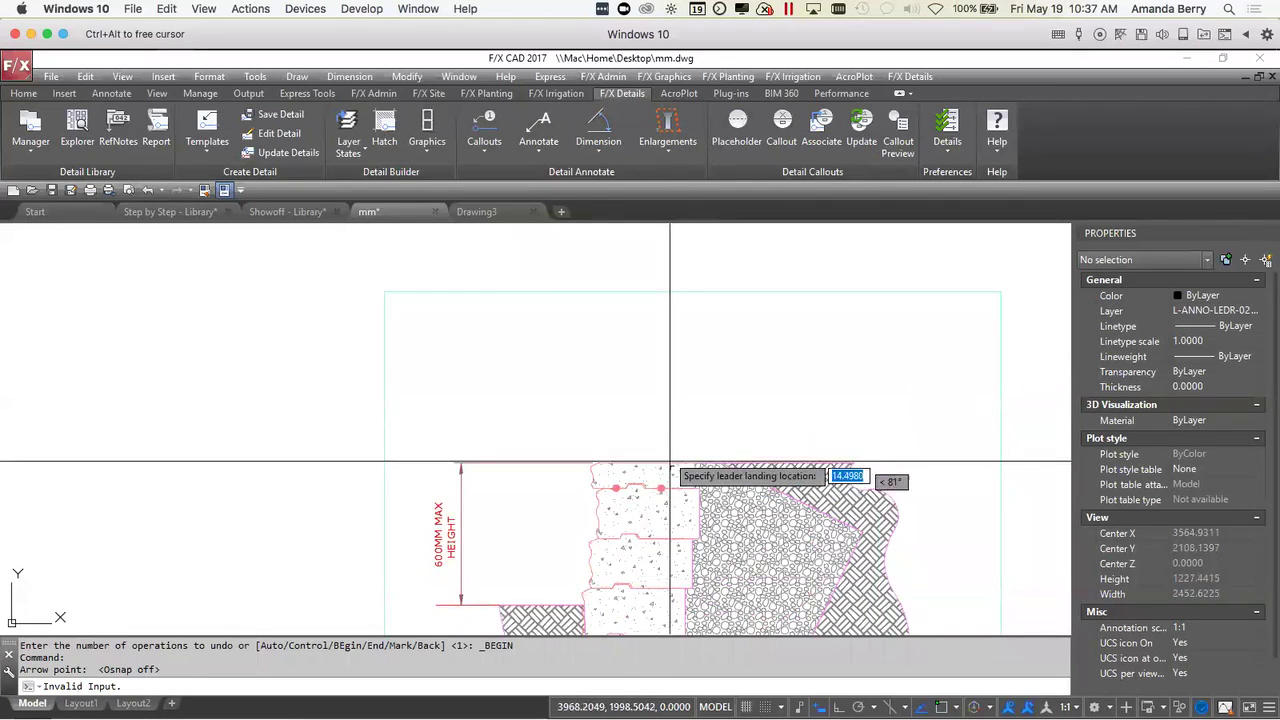
click(614, 413)
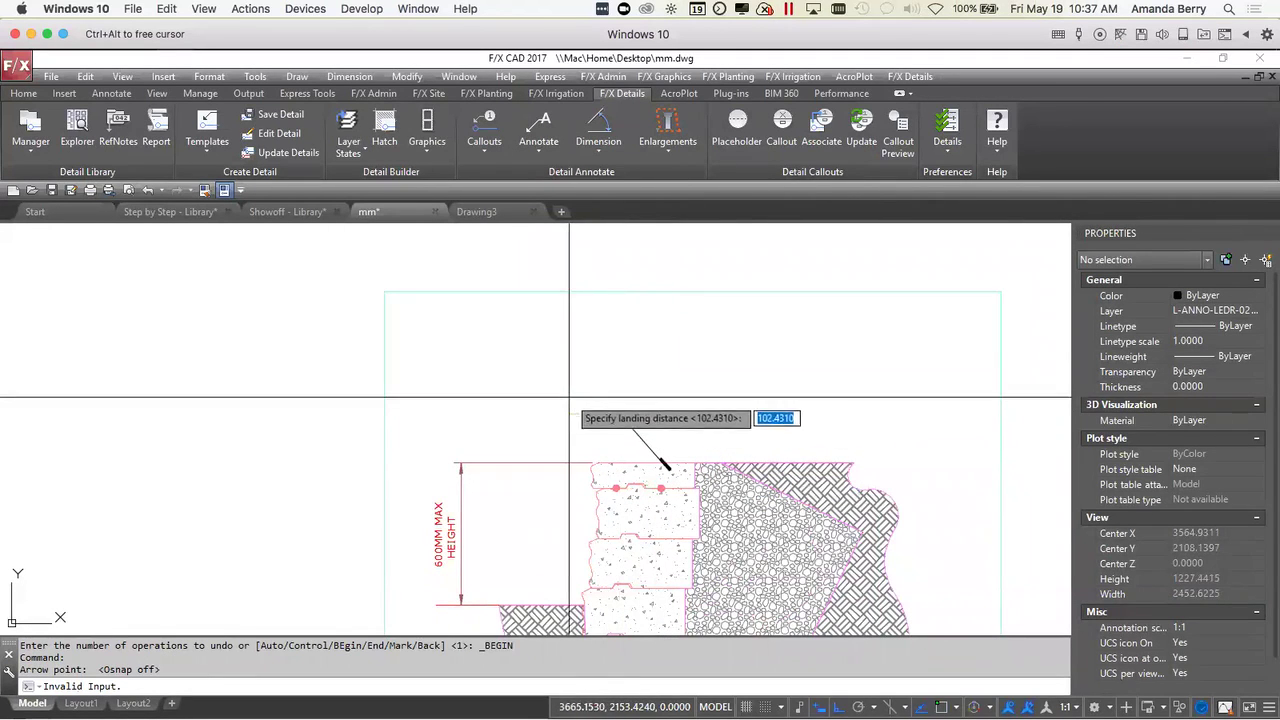
click(562, 413)
scroll(600, 432, up, 2)
scroll(653, 425, down, 2)
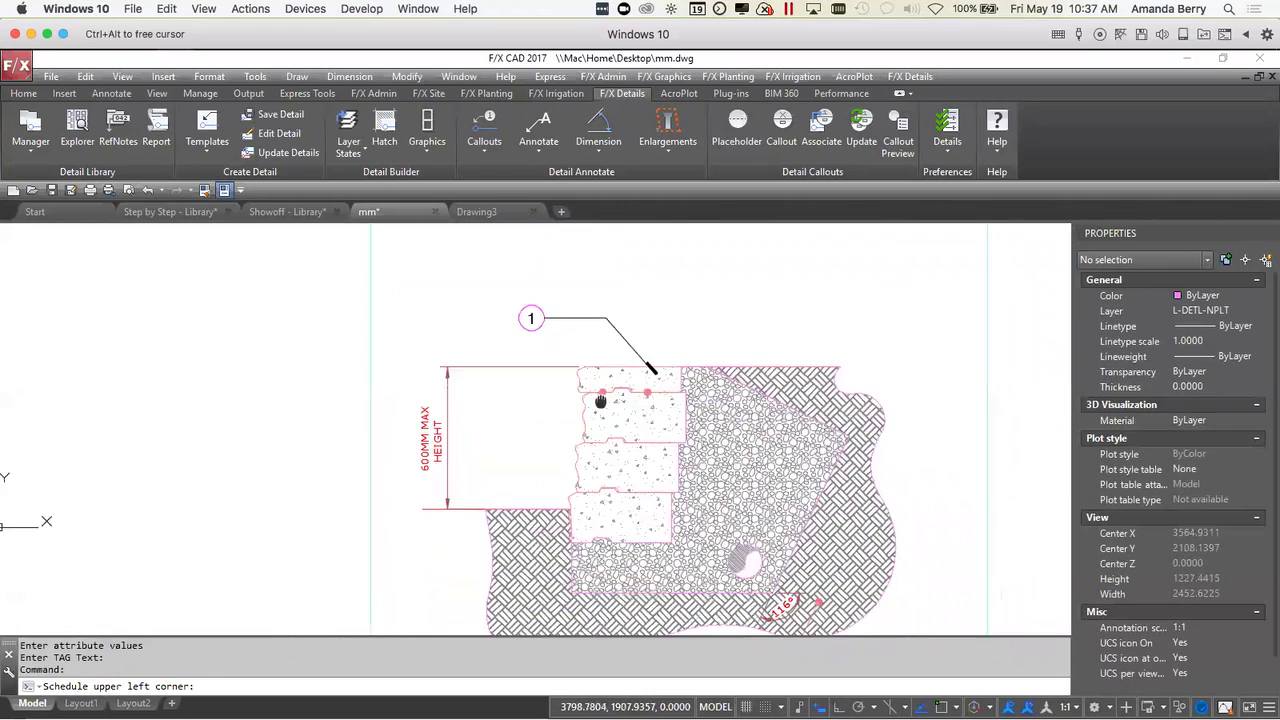
scroll(780, 433, down, 3)
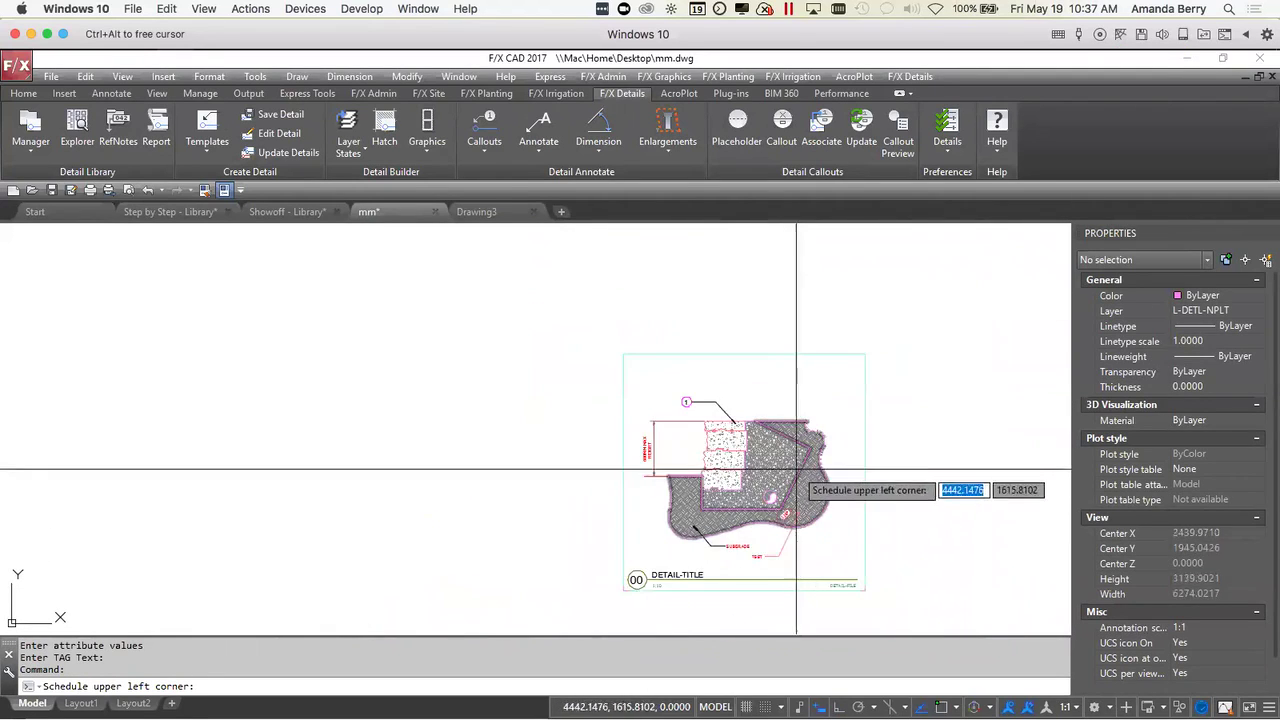
scroll(777, 460, up, 3)
- Place the callout schedule above the detail and bubble 2, RETAINING WALL STD BLOCK, on the next block
click(727, 318)
click(984, 467)
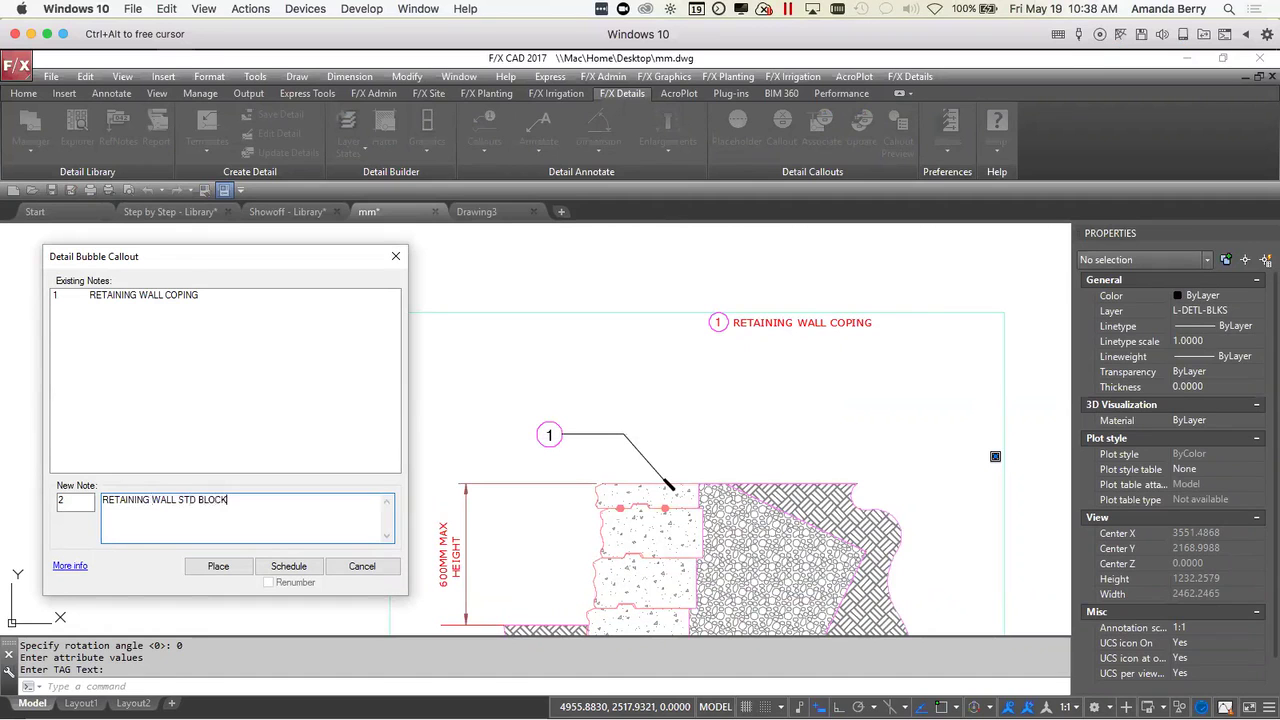
click(216, 567)
click(636, 530)
click(566, 565)
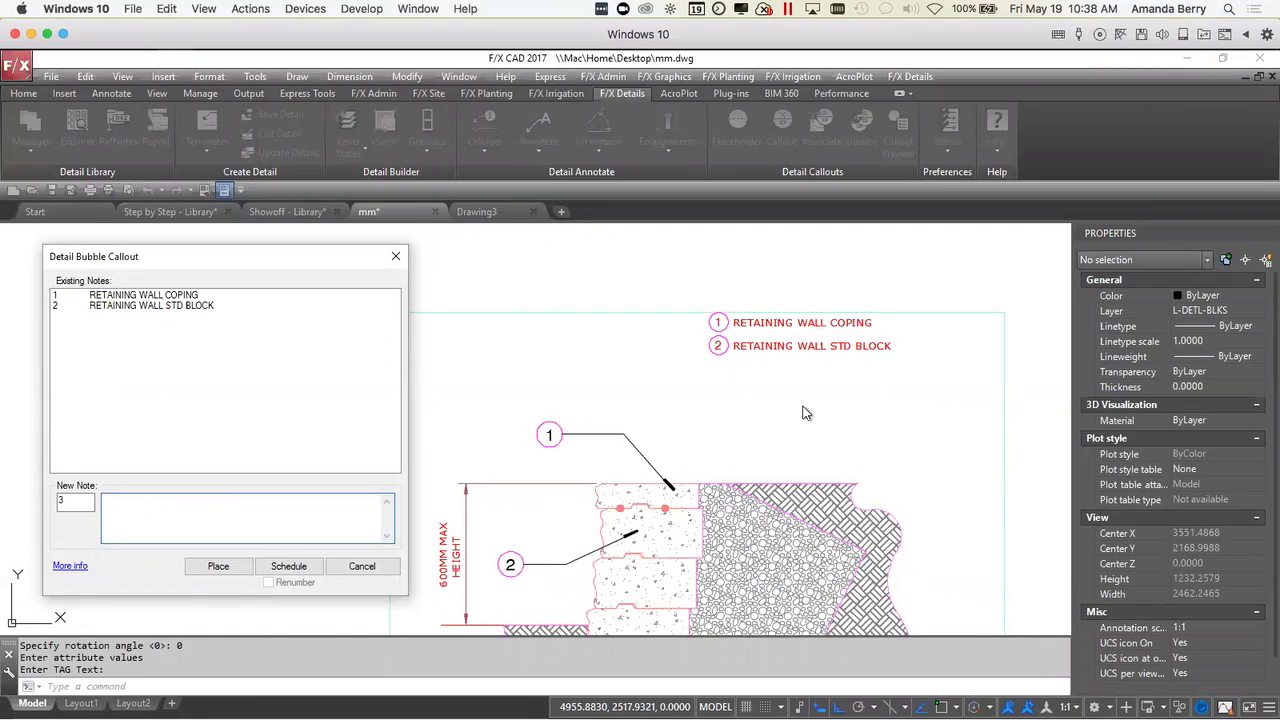
- Close the callout dialog and start moving both schedule entries with M from a base point
click(361, 567)
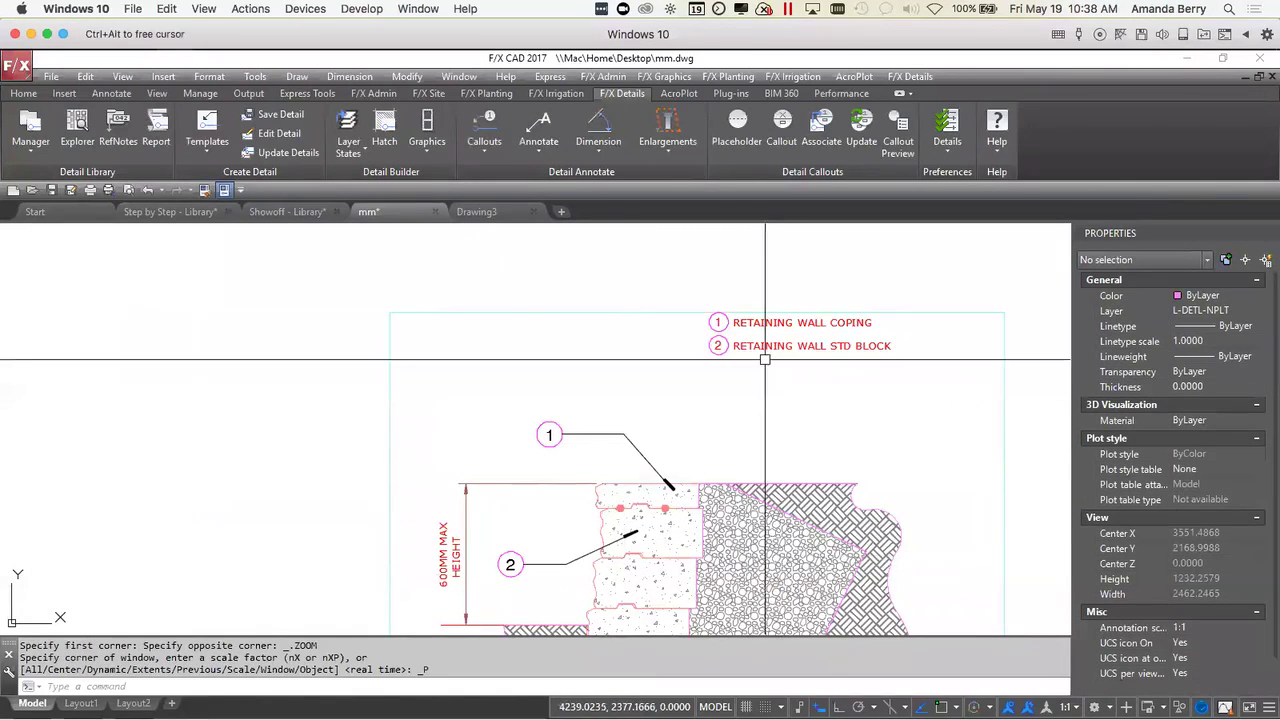
click(694, 280)
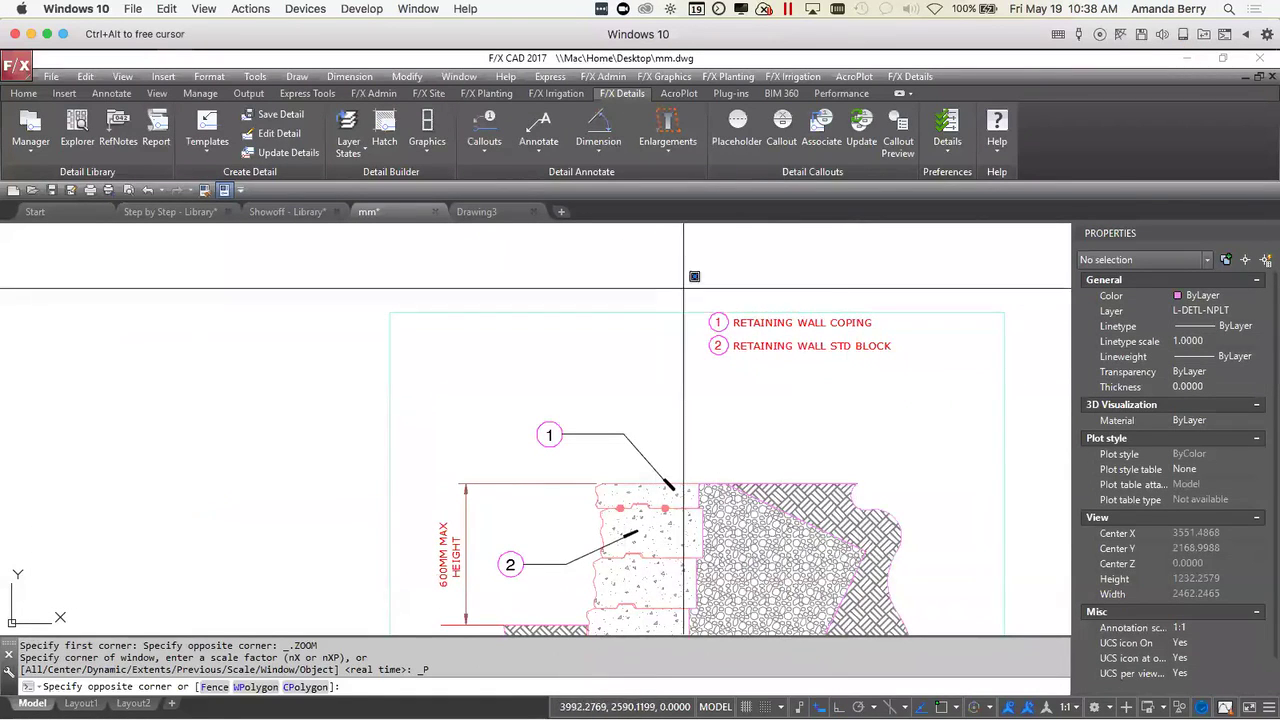
click(932, 409)
text(M)
key(Return)
click(933, 442)
middle_drag(933, 455, 890, 394)
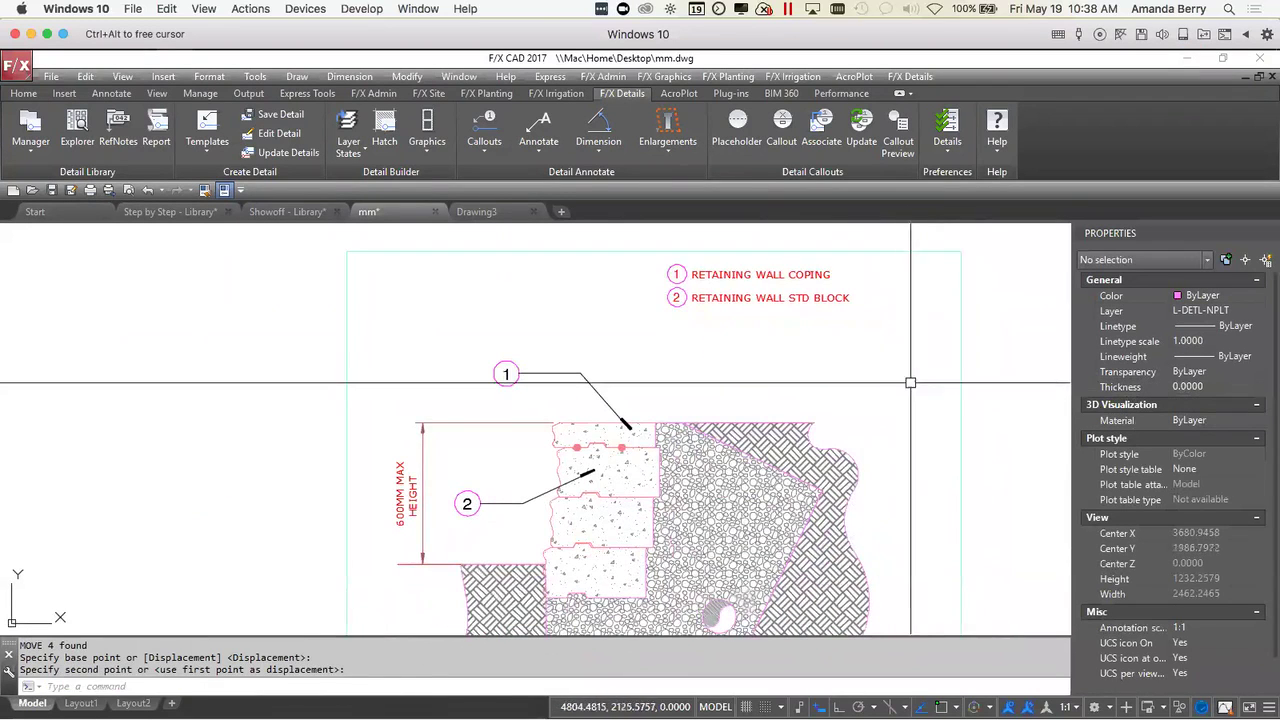
scroll(364, 270, down, 5)
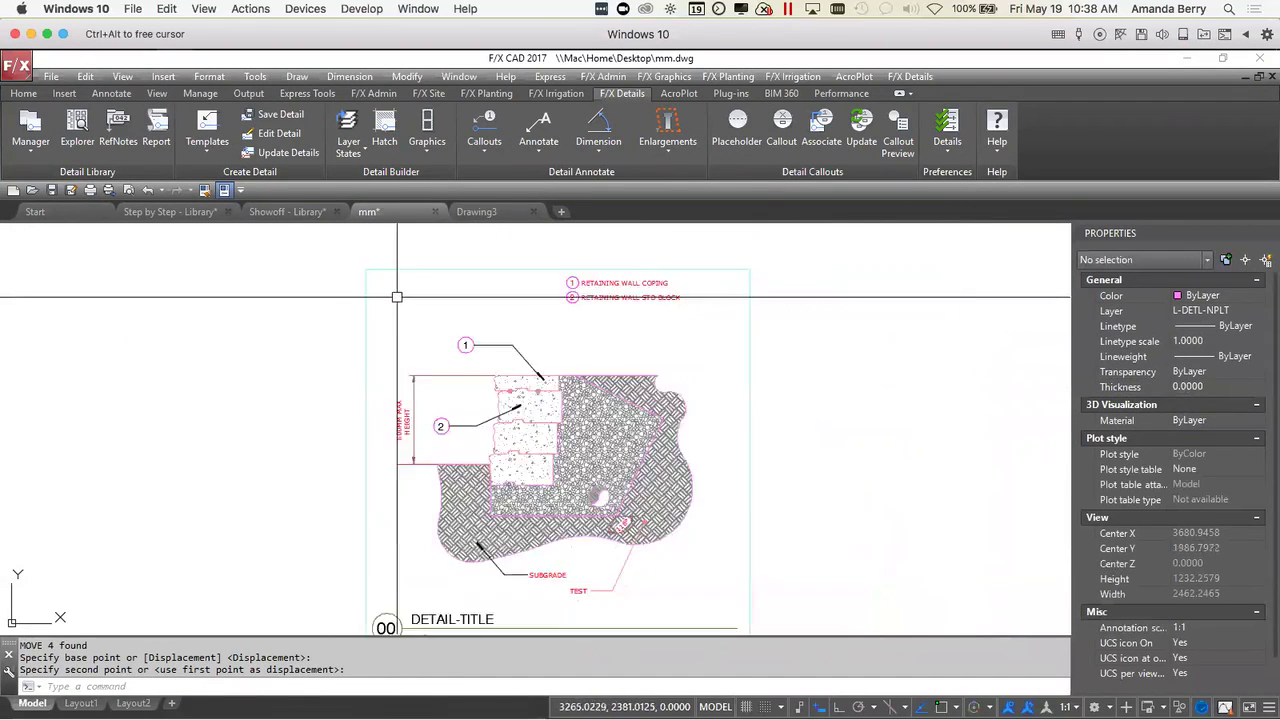
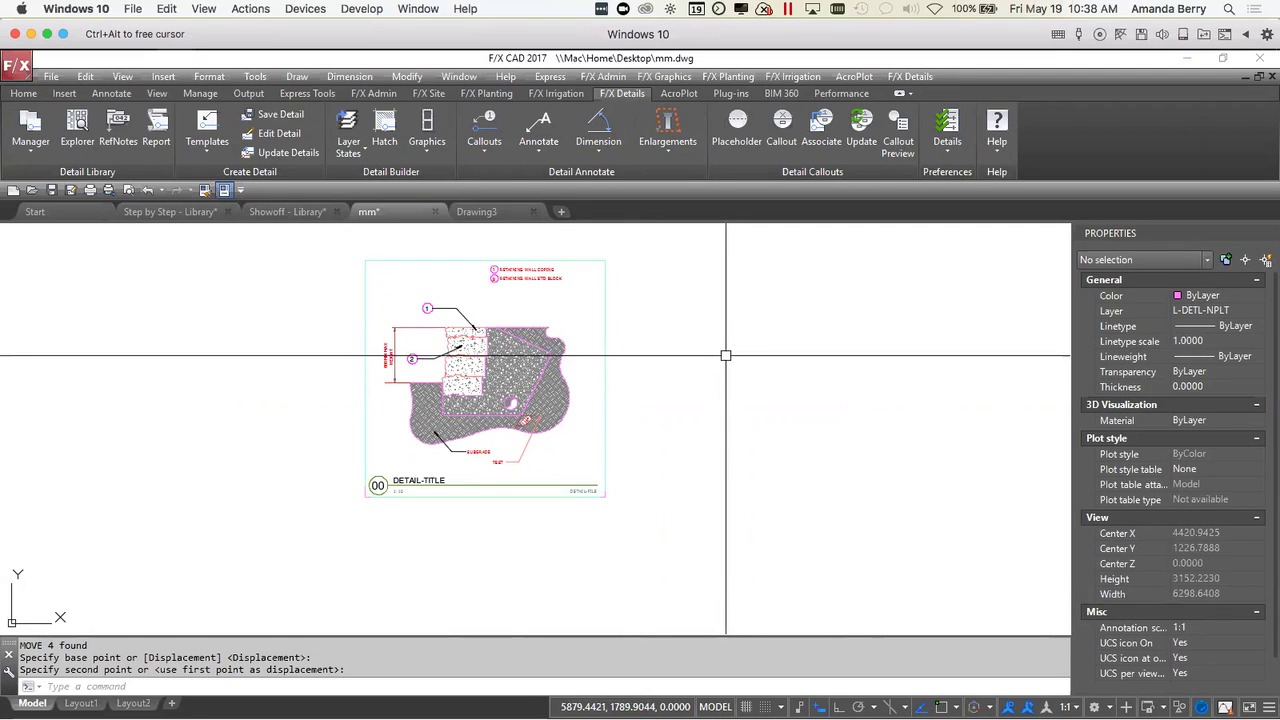
- Drop the moved hatch in place and recentre the view on the detail
click(477, 410)
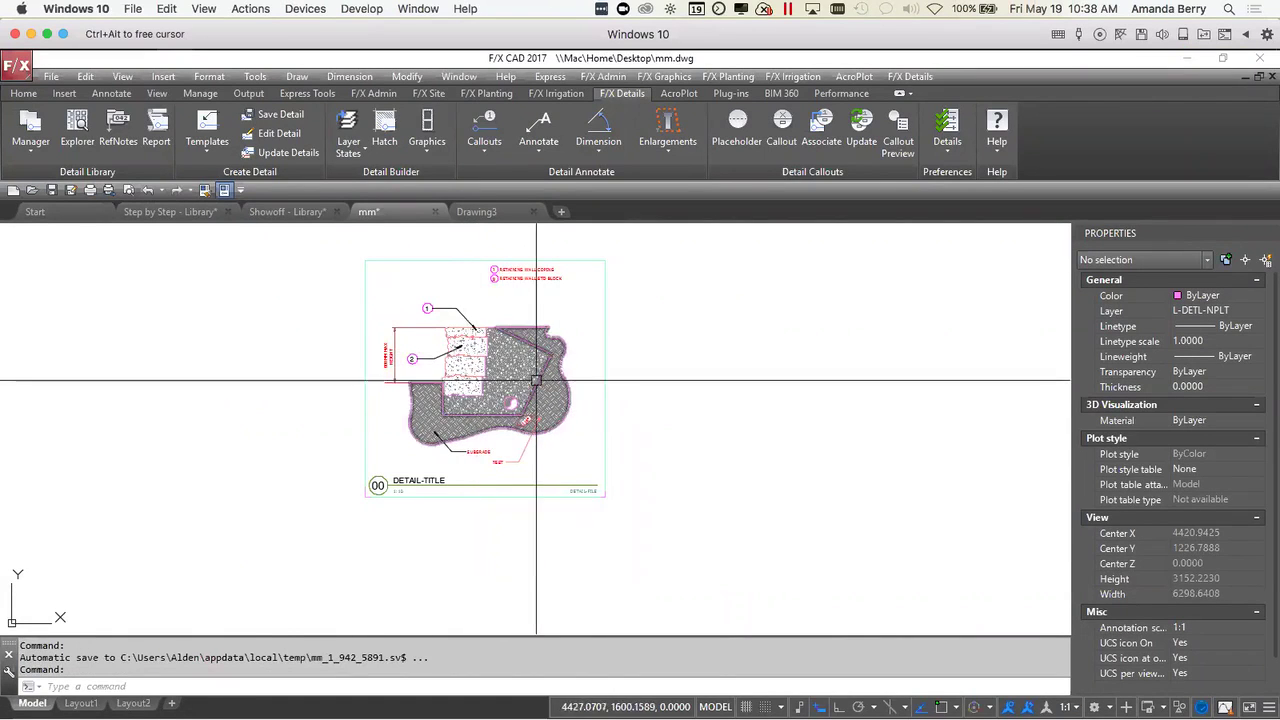
middle_drag(551, 408, 584, 445)
click(622, 506)
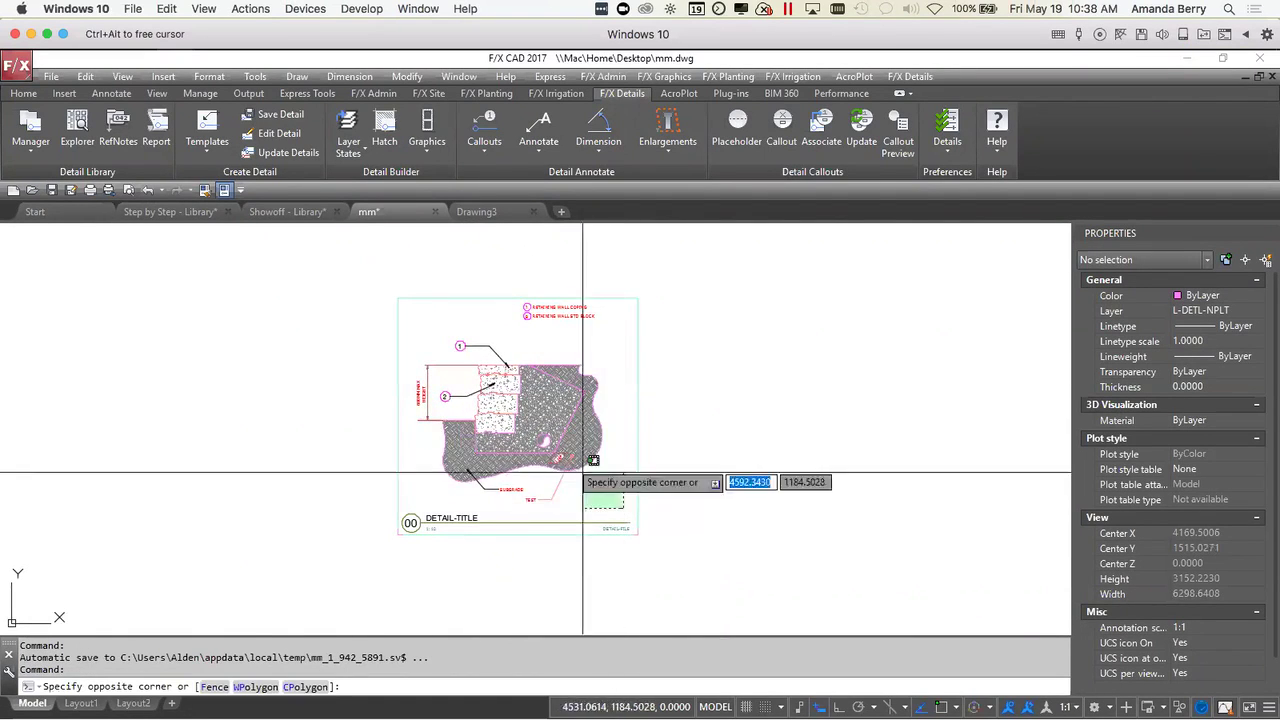
key(Escape)
scroll(432, 410, up, 2)
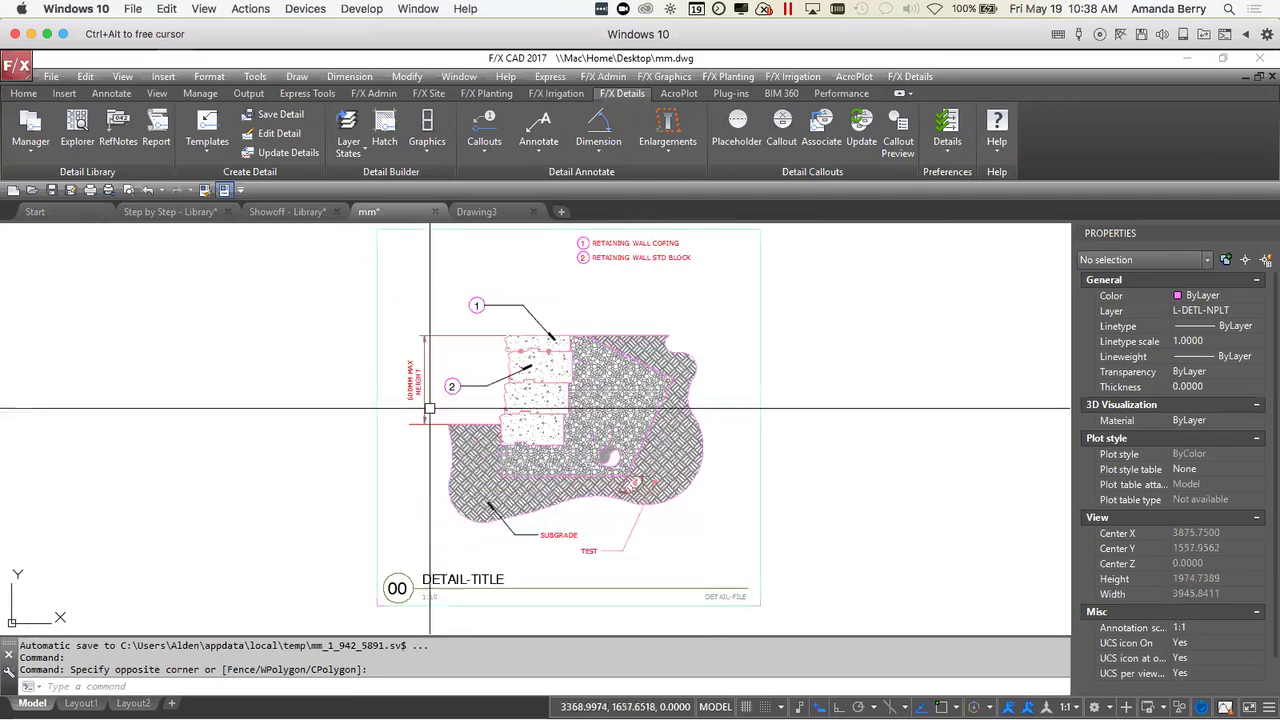
scroll(457, 397, up, 3)
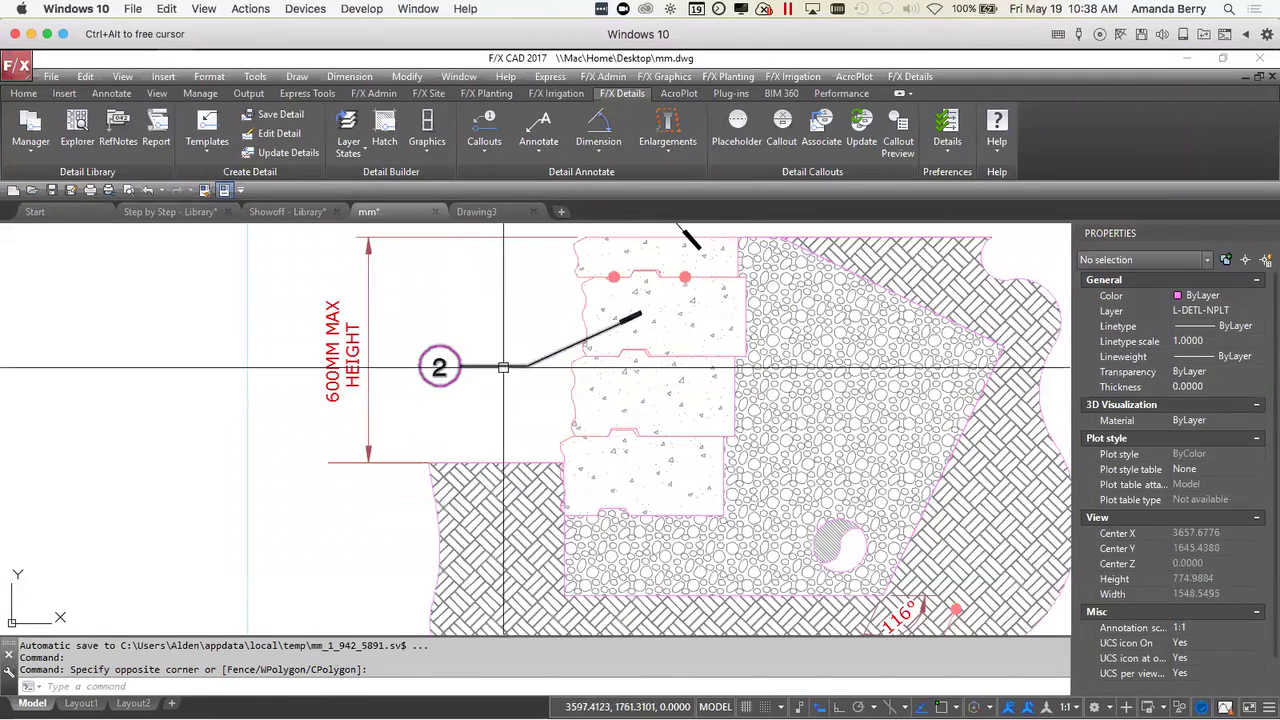
- Stretch balloon 2's leader end in toward the wall
click(527, 366)
click(527, 366)
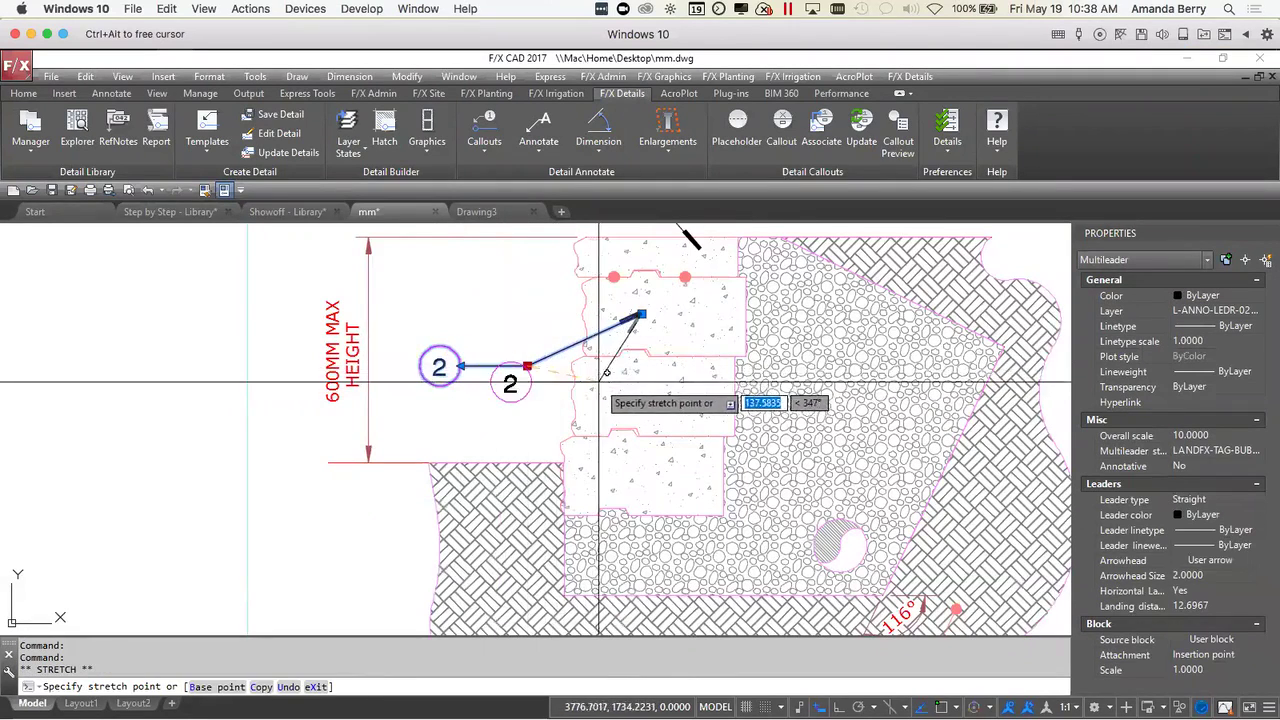
click(609, 378)
click(368, 380)
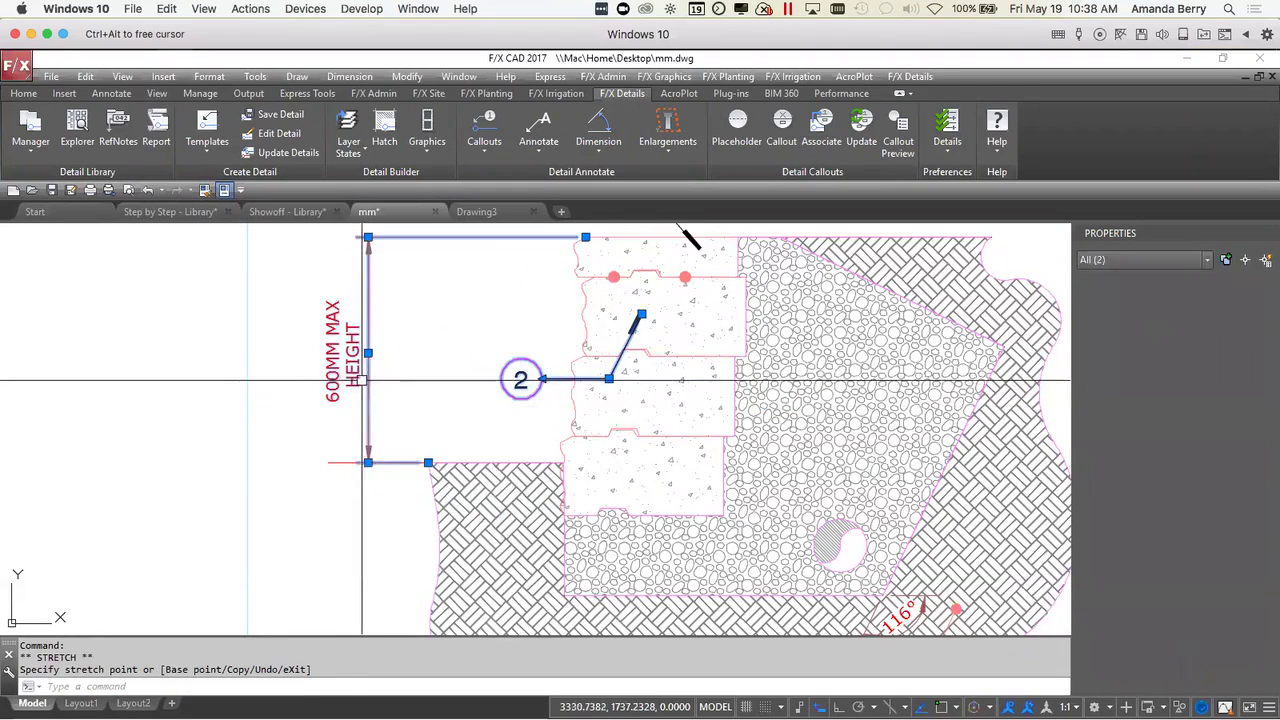
click(366, 355)
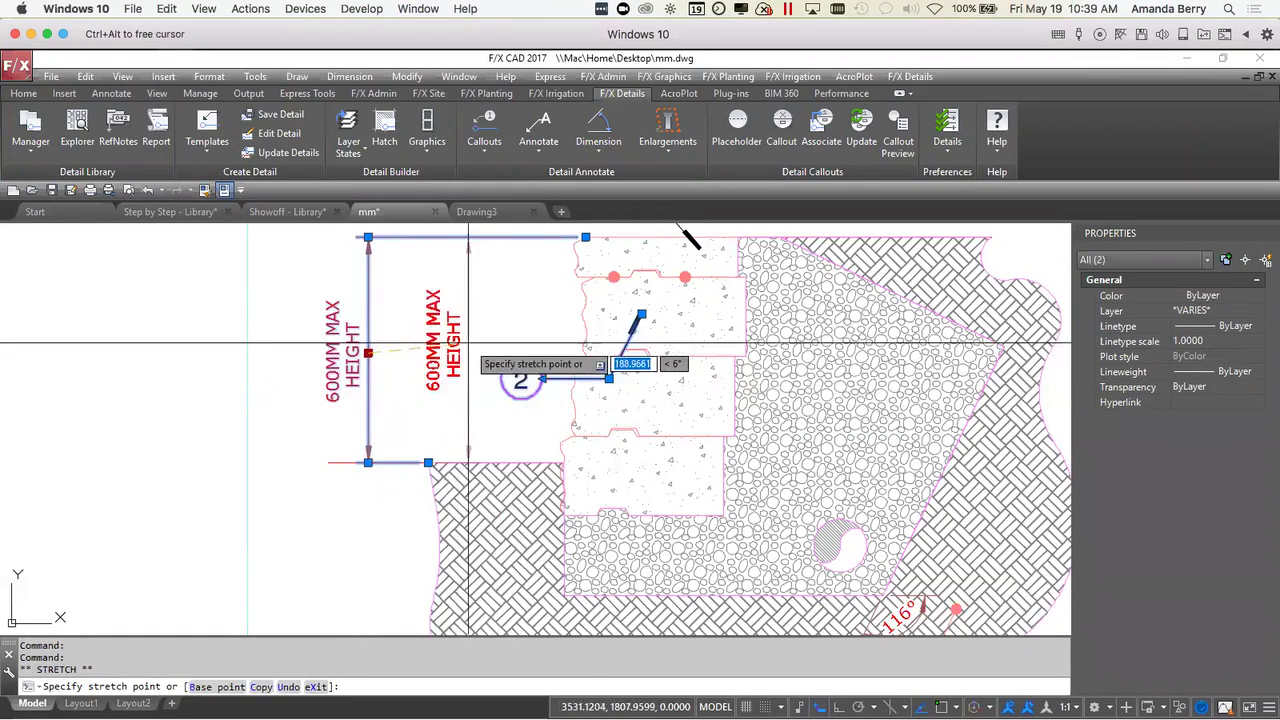
- Move the 17 wall-section objects right and down inside the detail frame
scroll(486, 400, down, 5)
click(647, 503)
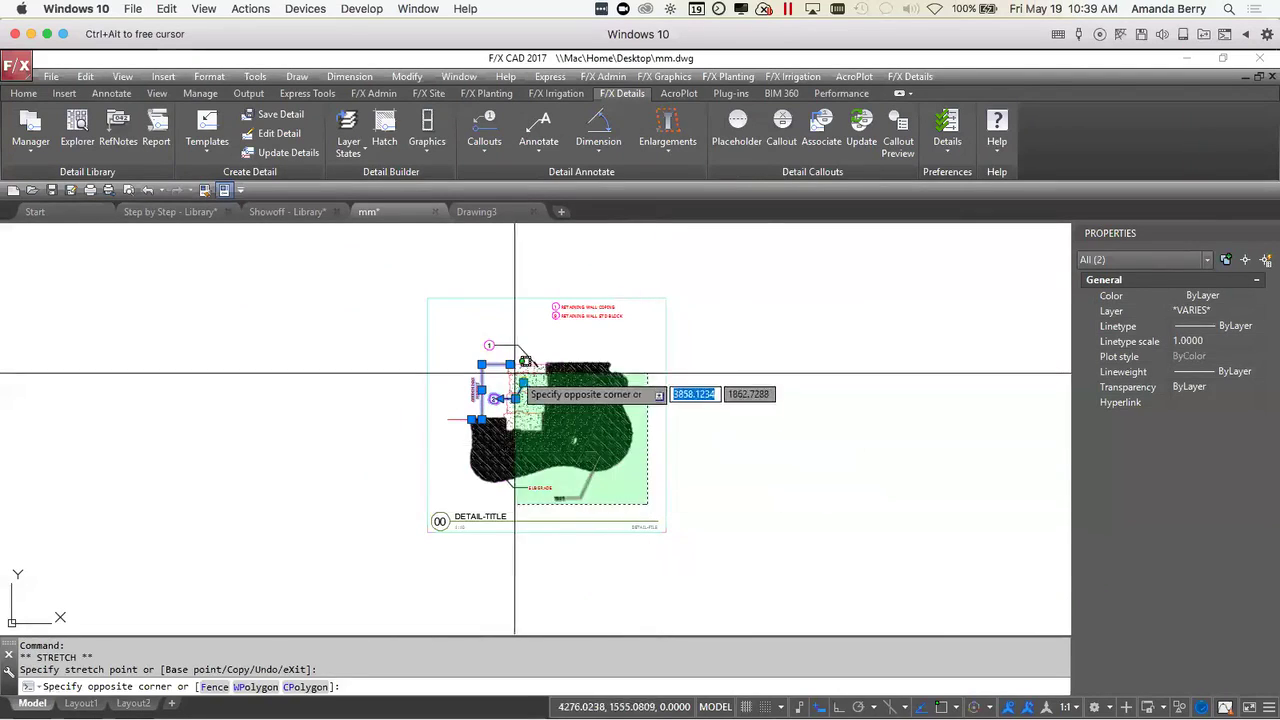
click(446, 340)
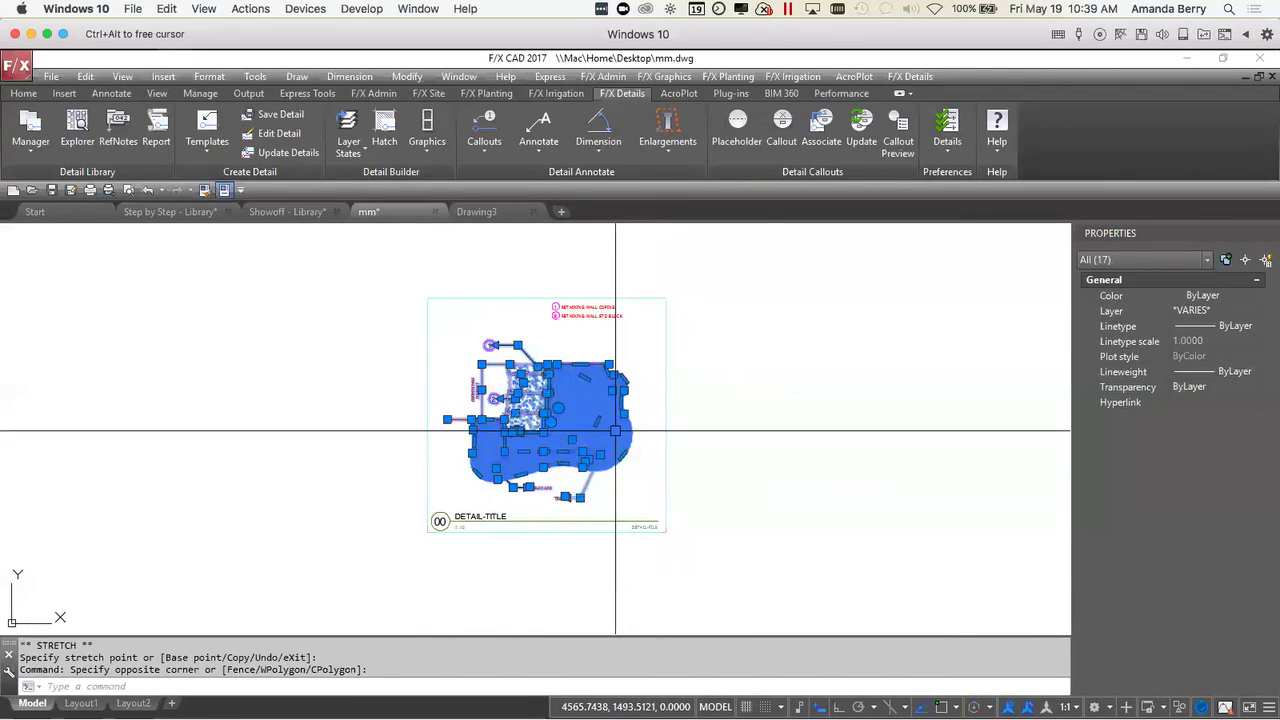
text(m)
key(Return)
click(632, 440)
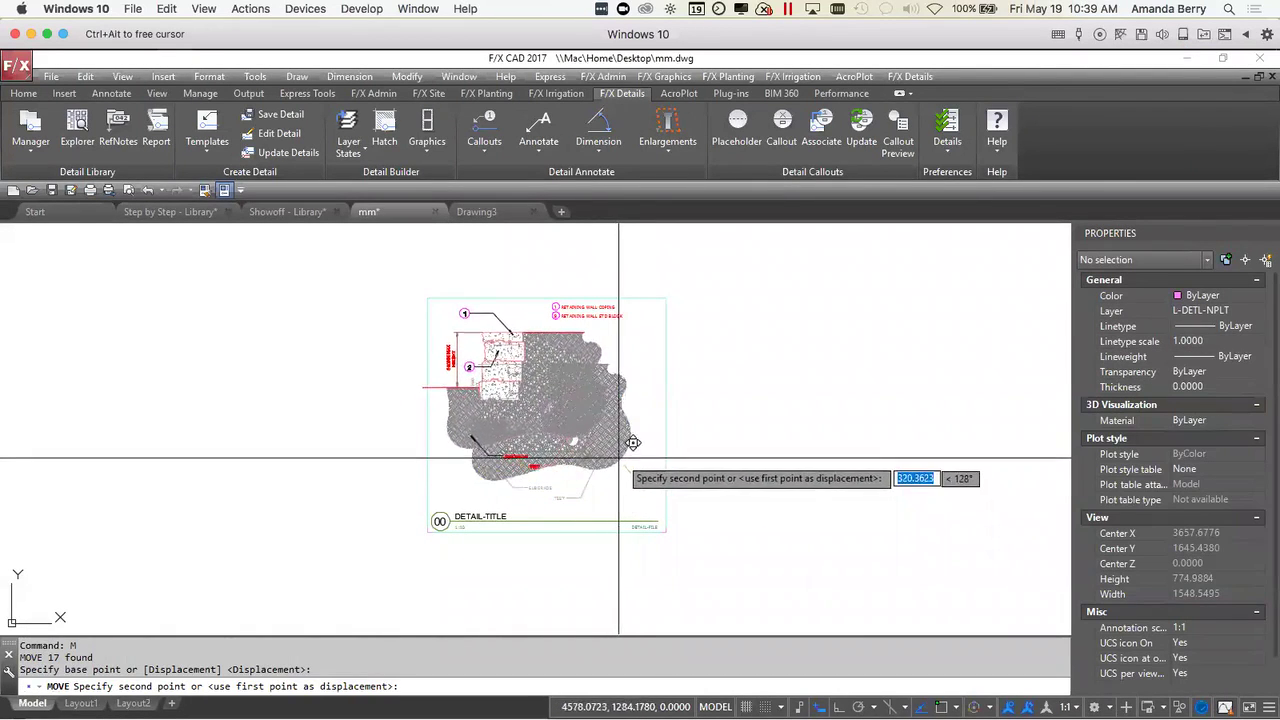
click(677, 471)
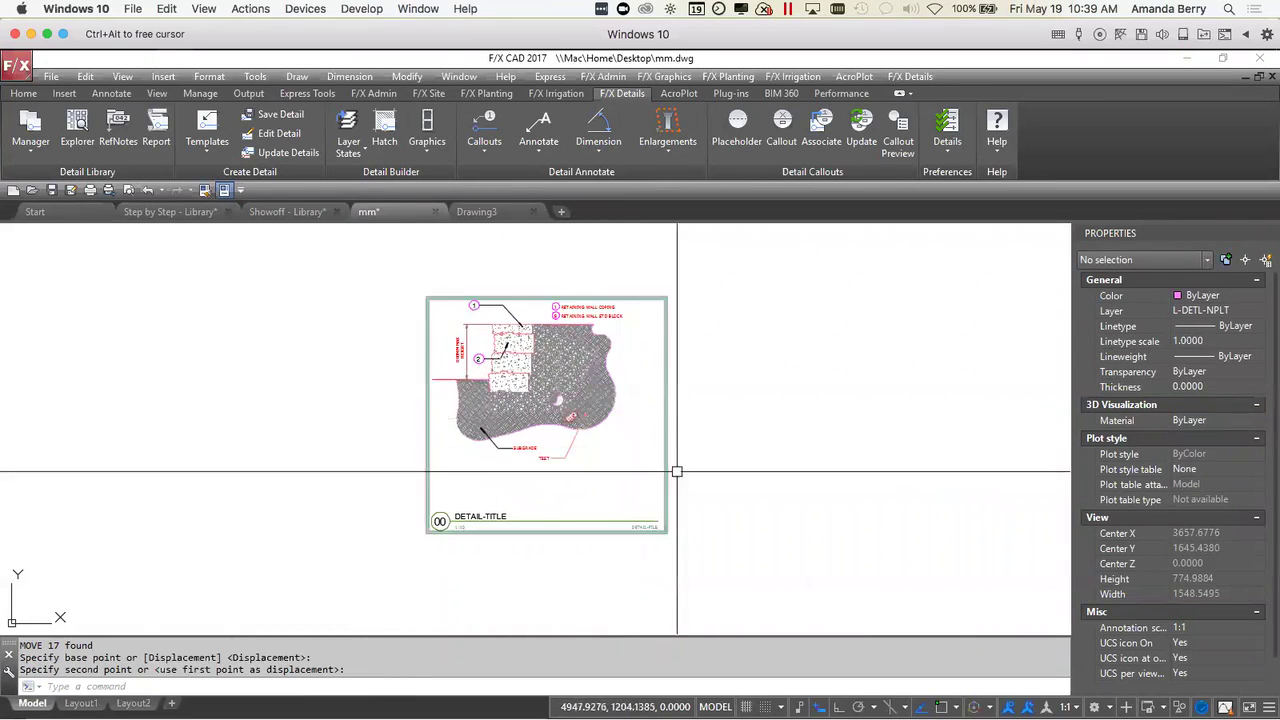
scroll(560, 380, up, 4)
- Start a polyline with Ortho on and draw the outer box below the SUBGRADE and TEST labels
mouse_move(580, 495)
middle_down()
mouse_move(552, 449)
mouse_move(554, 359)
middle_up()
scroll(519, 438, down, 2)
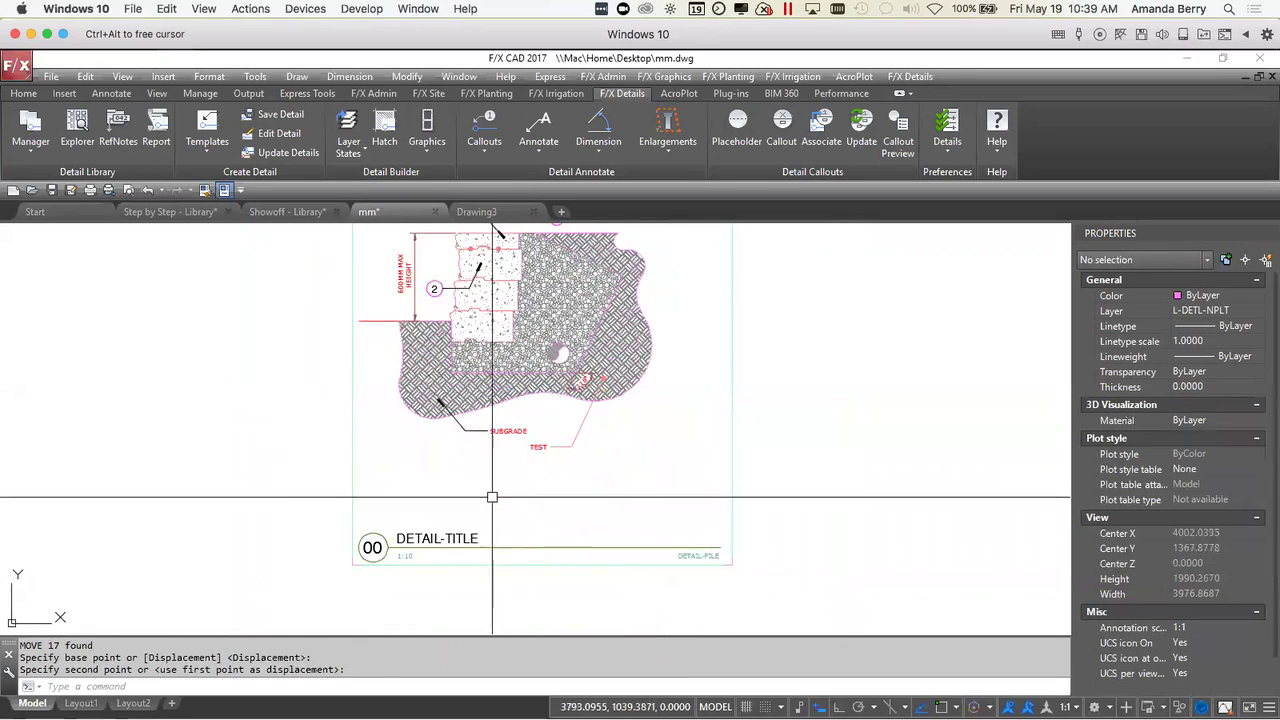
scroll(492, 497, up, 2)
key(Return)
scroll(494, 493, up, 2)
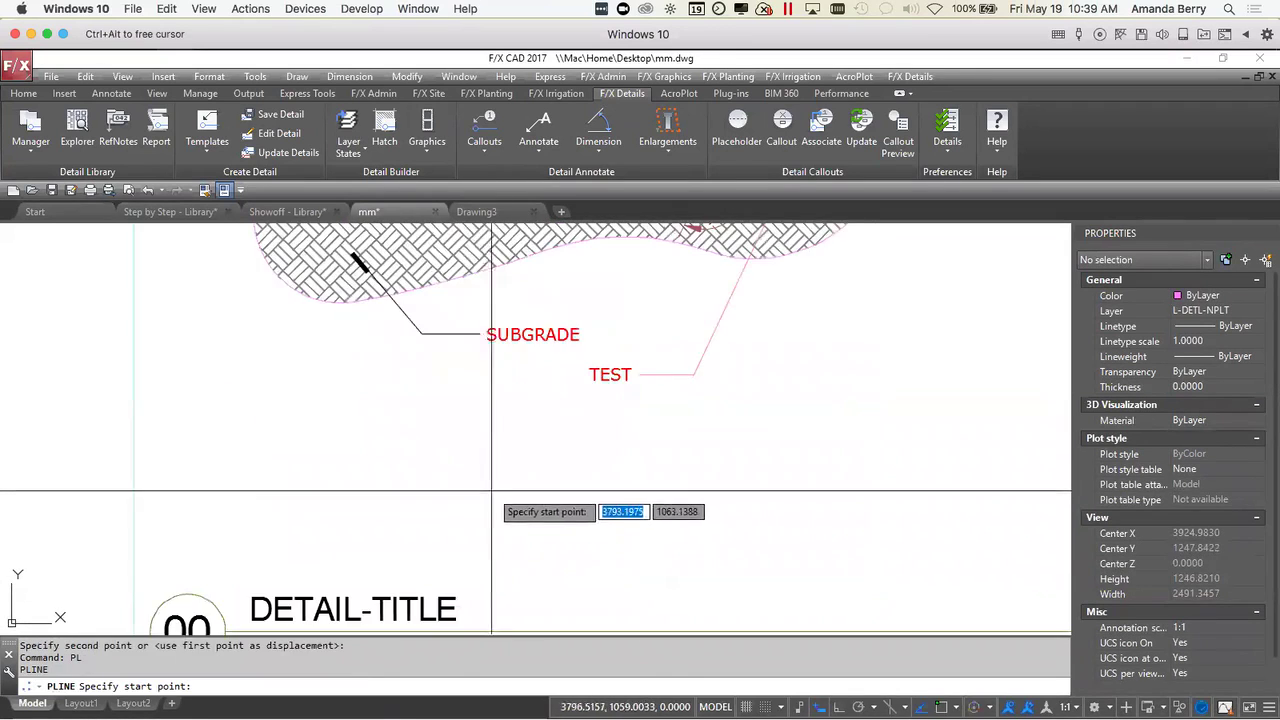
click(478, 436)
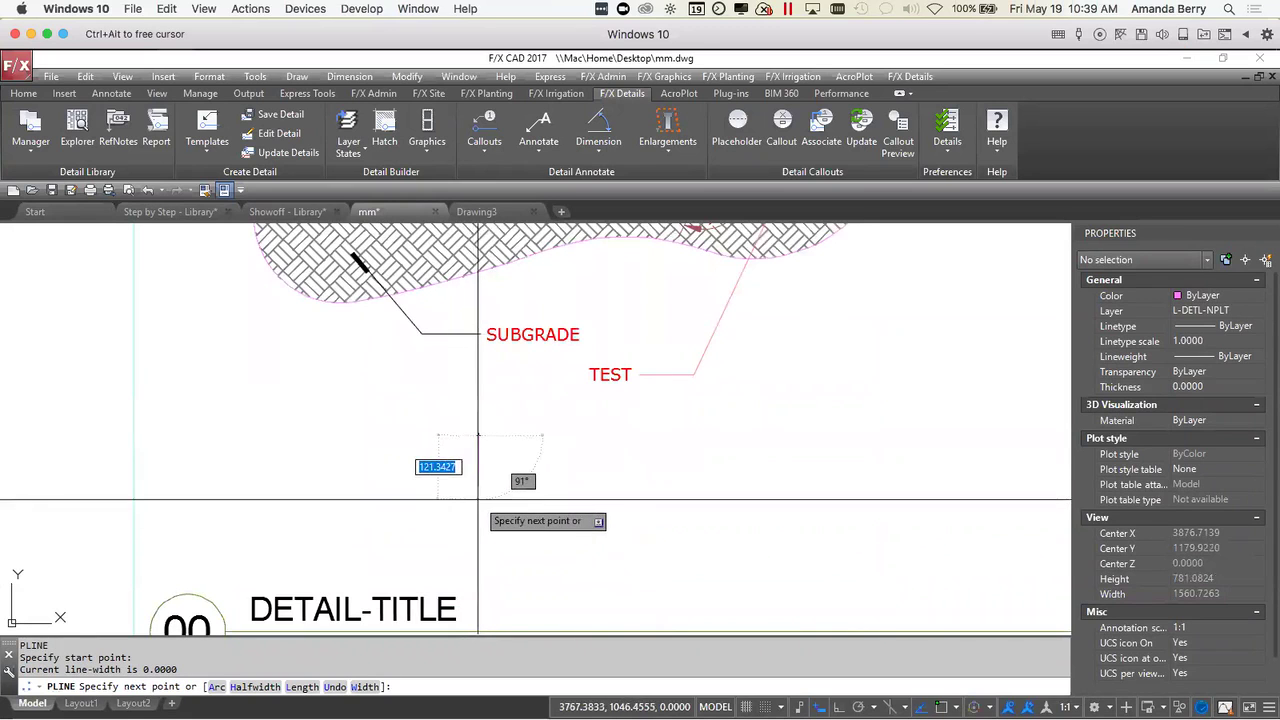
key(F8)
click(476, 519)
click(535, 523)
click(535, 465)
click(447, 465)
click(447, 523)
- Add a smaller inner box and a line extending downward, then finish the polyline
click(497, 522)
click(497, 480)
click(455, 480)
click(455, 550)
key(Return)
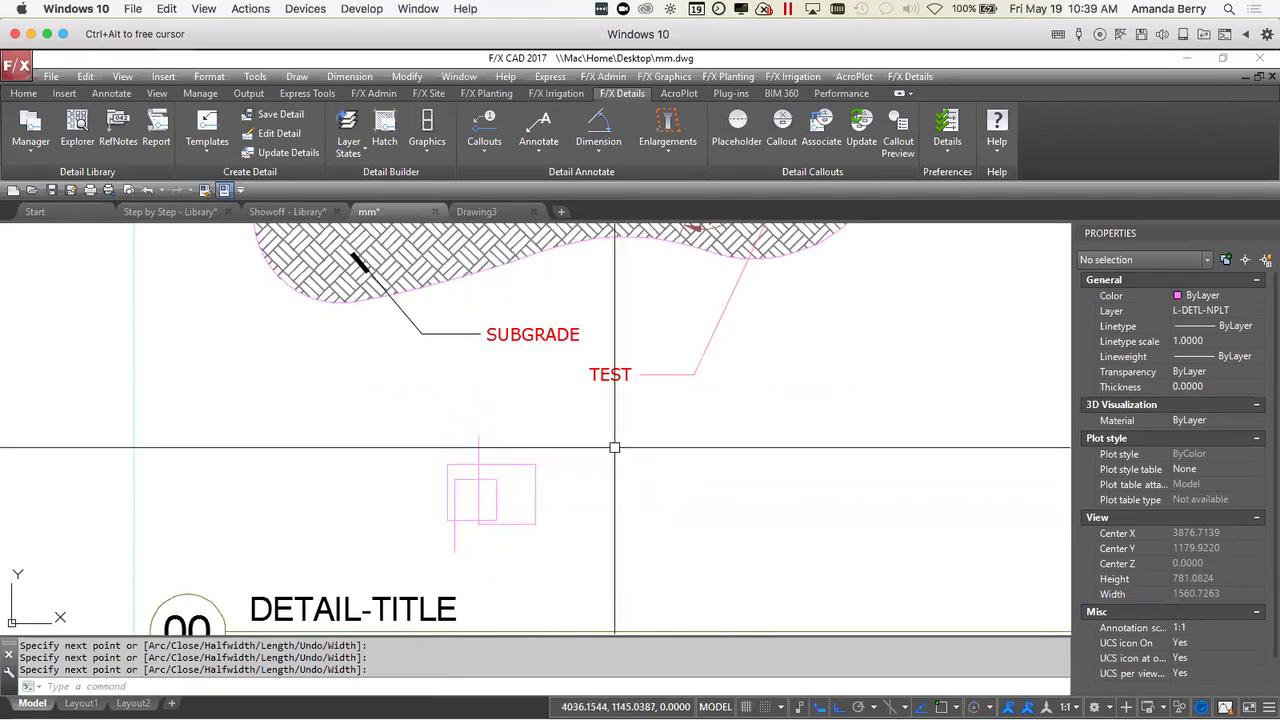
- Pick the HNE_1 graphic from General > Fasteners > Bolt Elevation in the detail graphics library
click(425, 144)
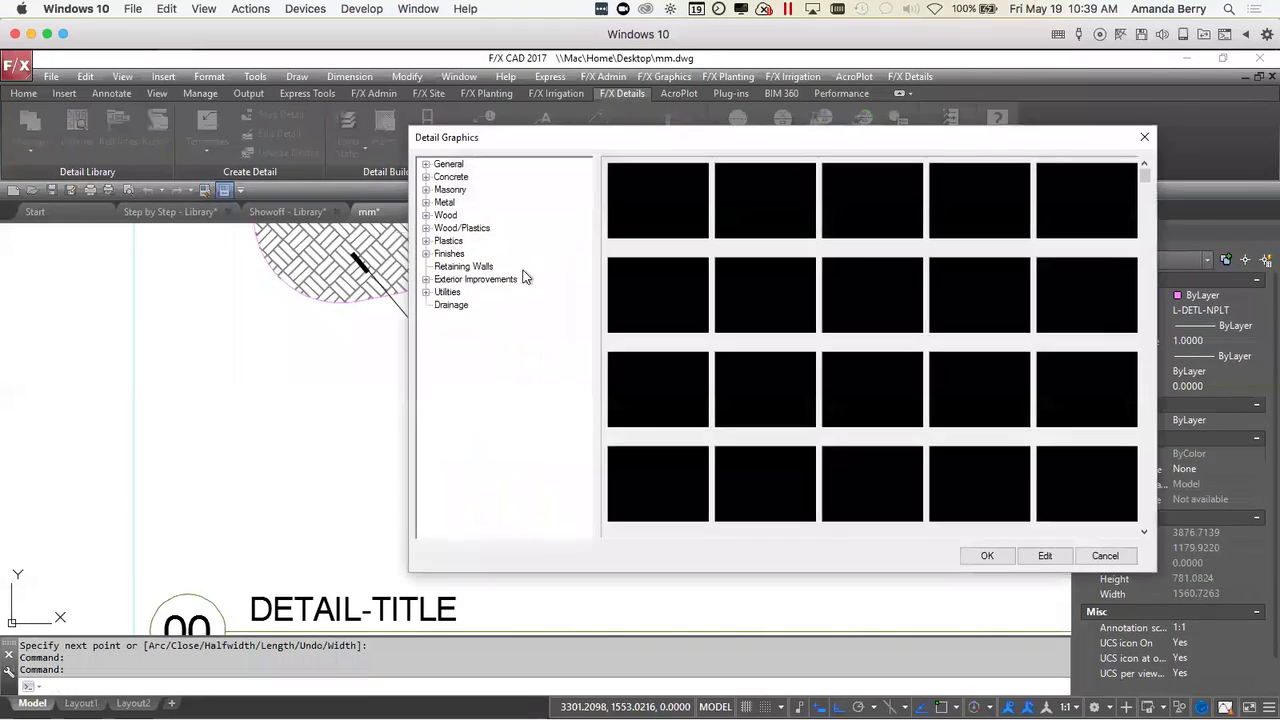
click(458, 216)
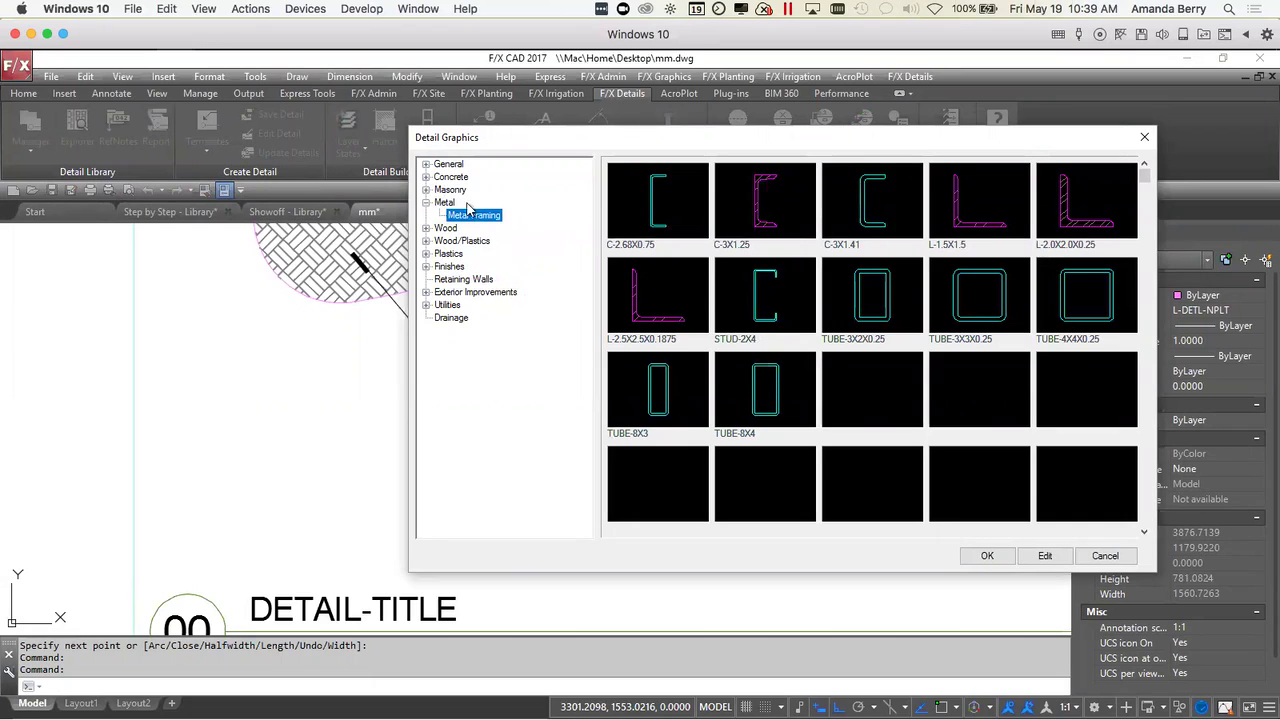
click(426, 178)
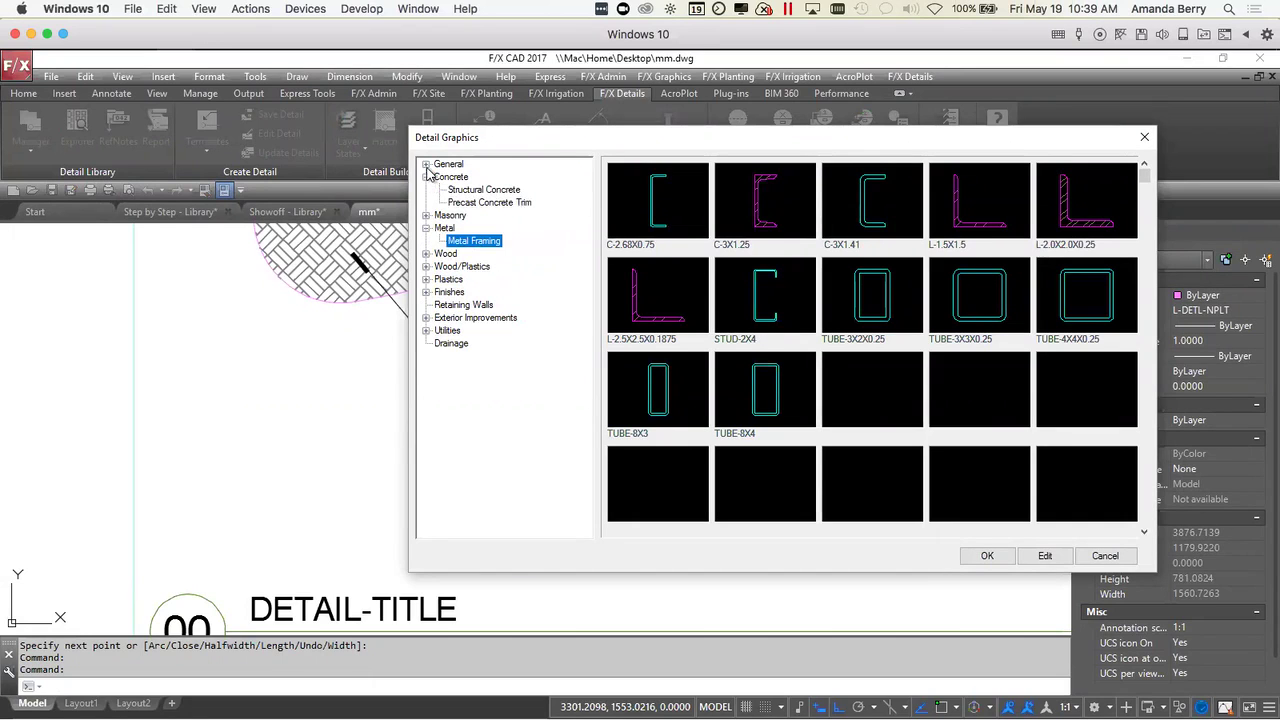
click(426, 166)
click(439, 177)
click(476, 190)
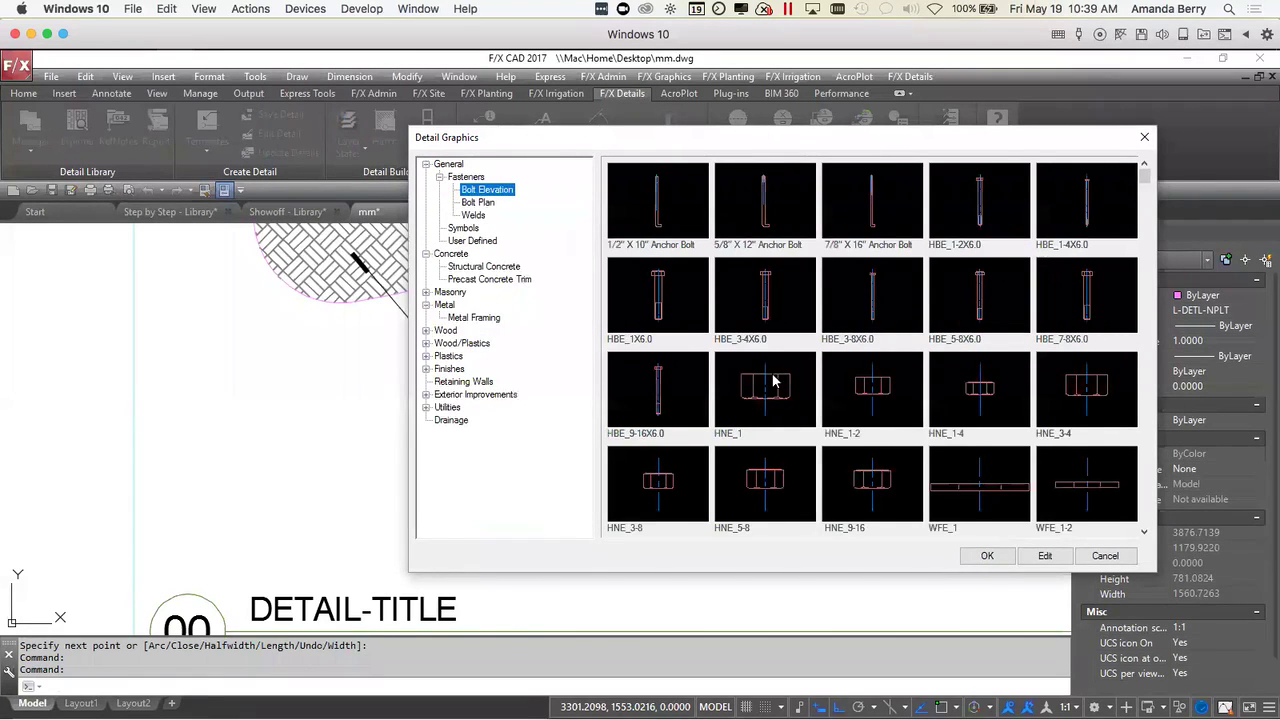
click(772, 391)
click(985, 556)
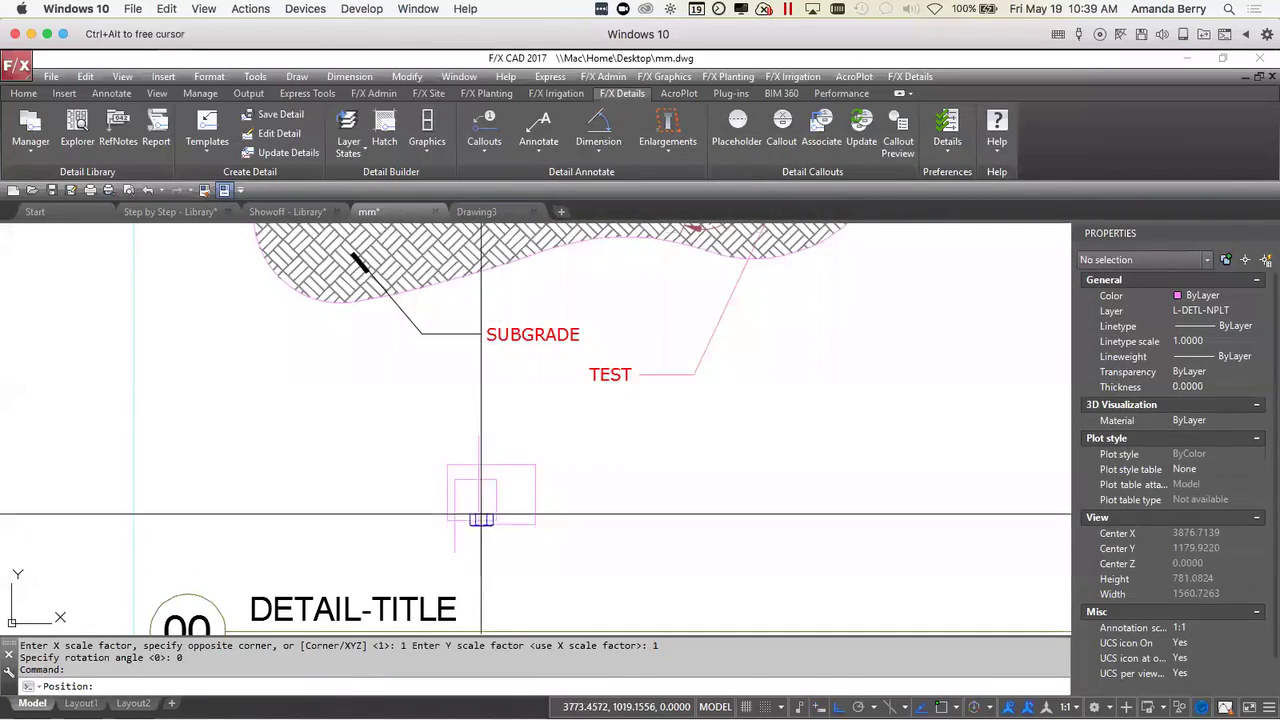
- Place two HNE_1 bolts at the outline's bottom-left and bottom-right corners with default rotation
scroll(472, 515, up, 6)
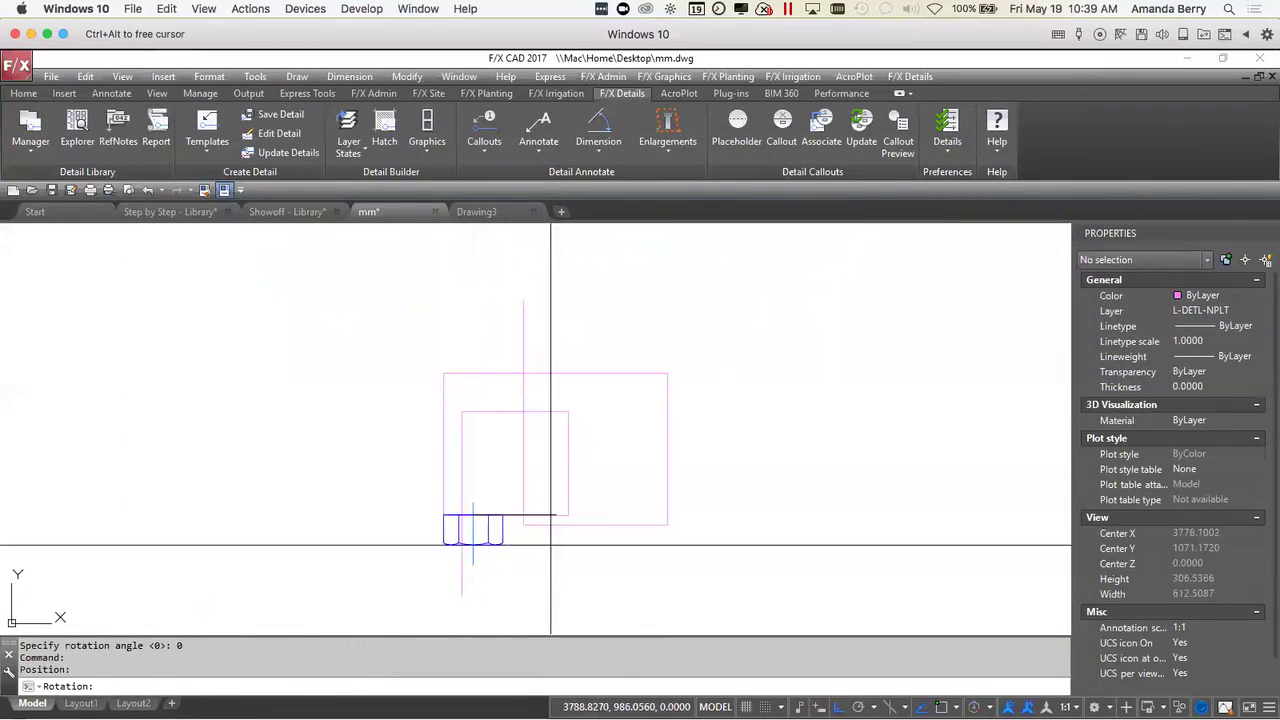
click(472, 515)
key(Return)
click(640, 524)
key(Return)
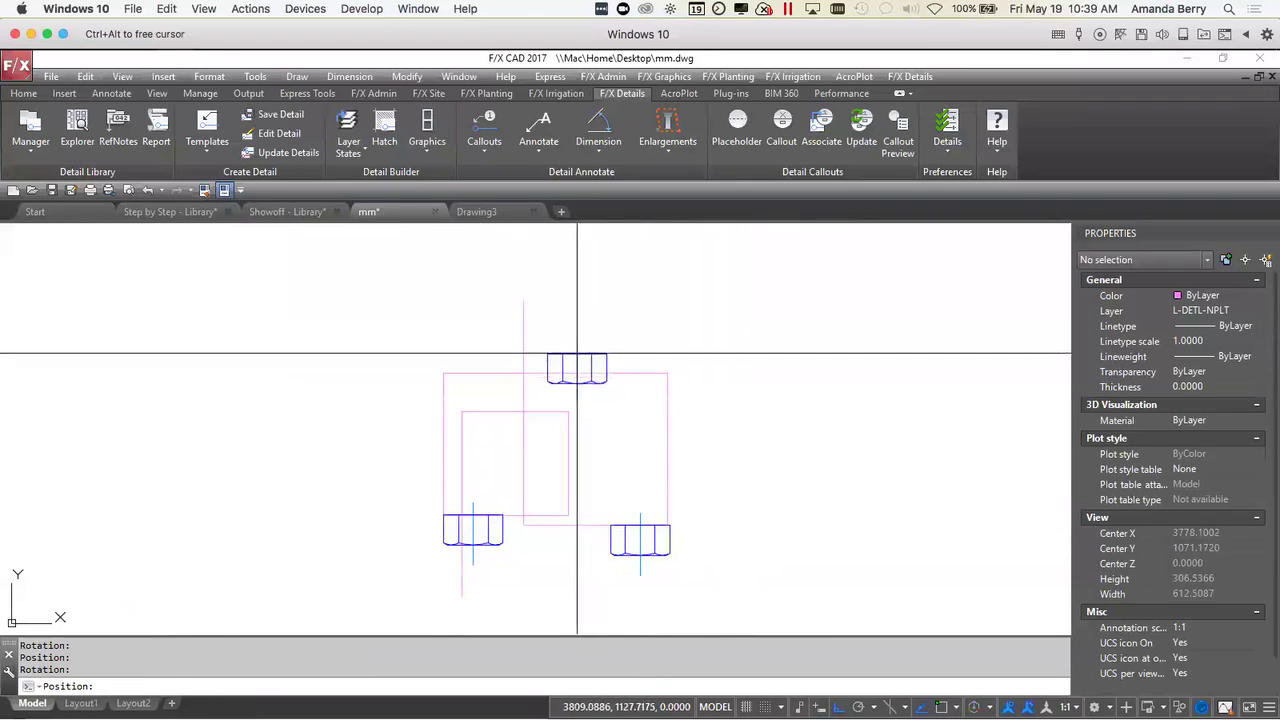
key(Escape)
scroll(728, 461, down, 8)
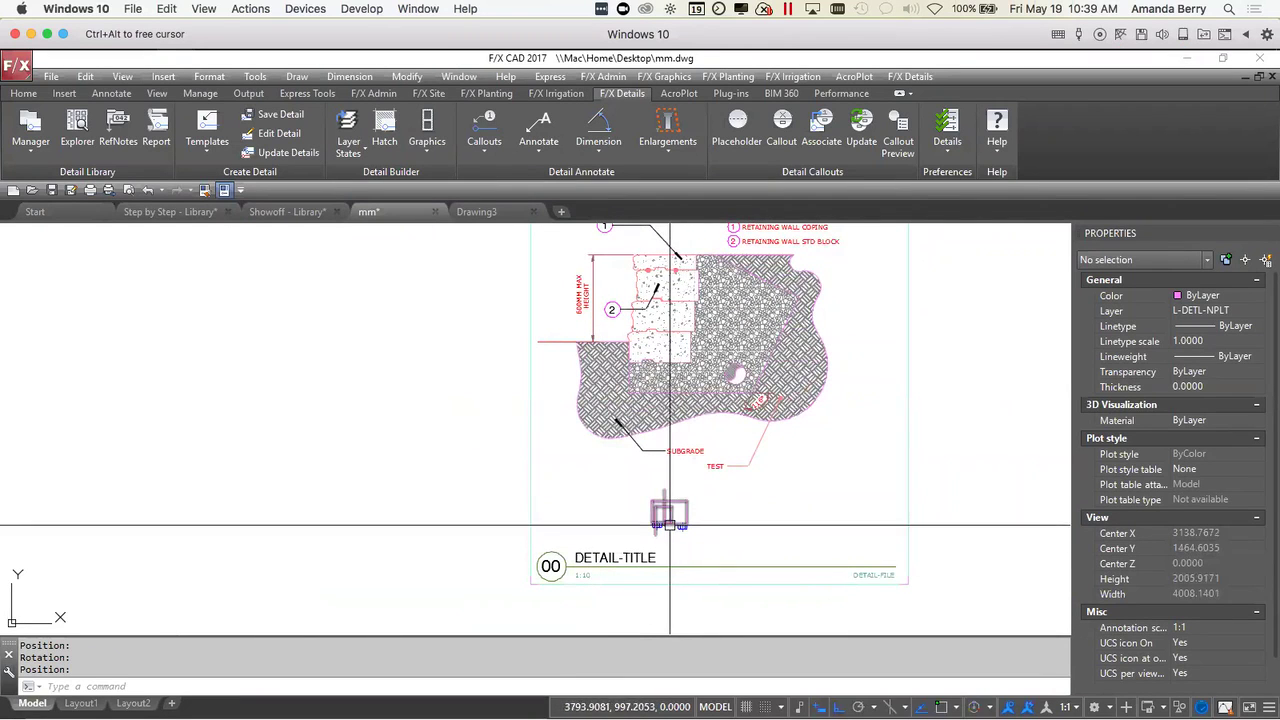
scroll(669, 524, up, 2)
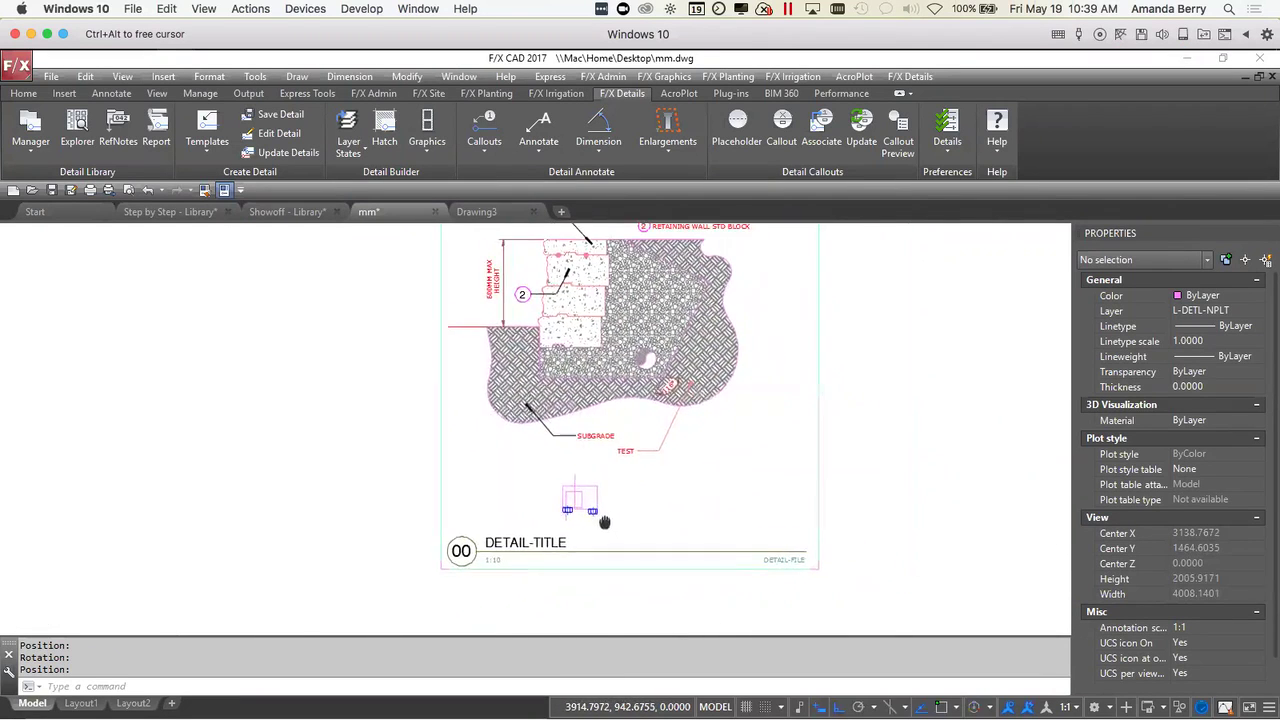
scroll(696, 535, up, 2)
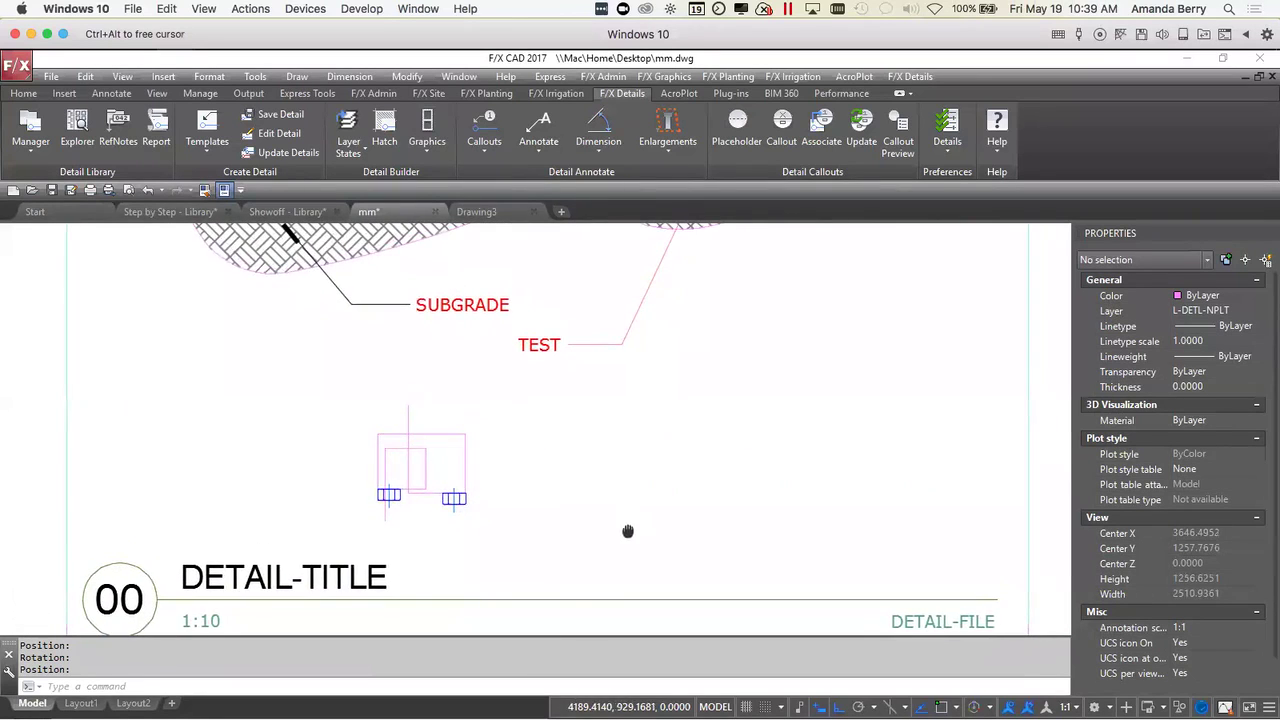
scroll(400, 440, down, 2)
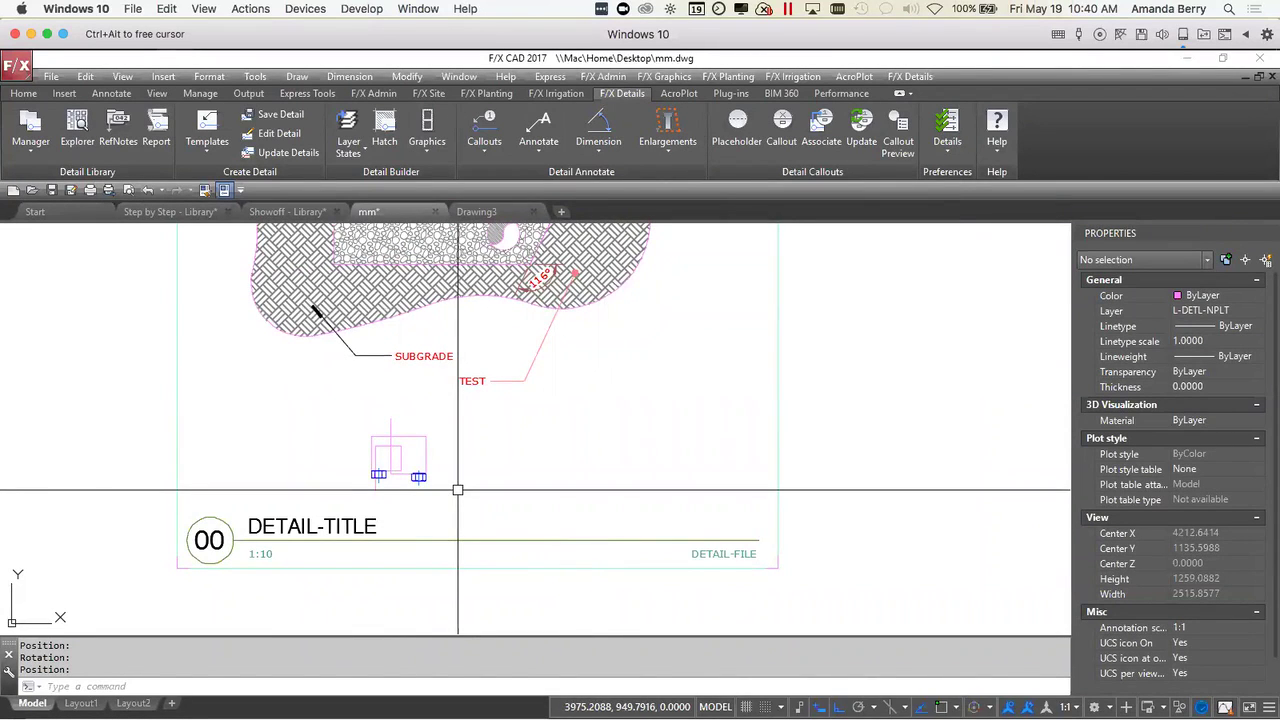
scroll(458, 490, down, 4)
middle_drag(550, 487, 552, 495)
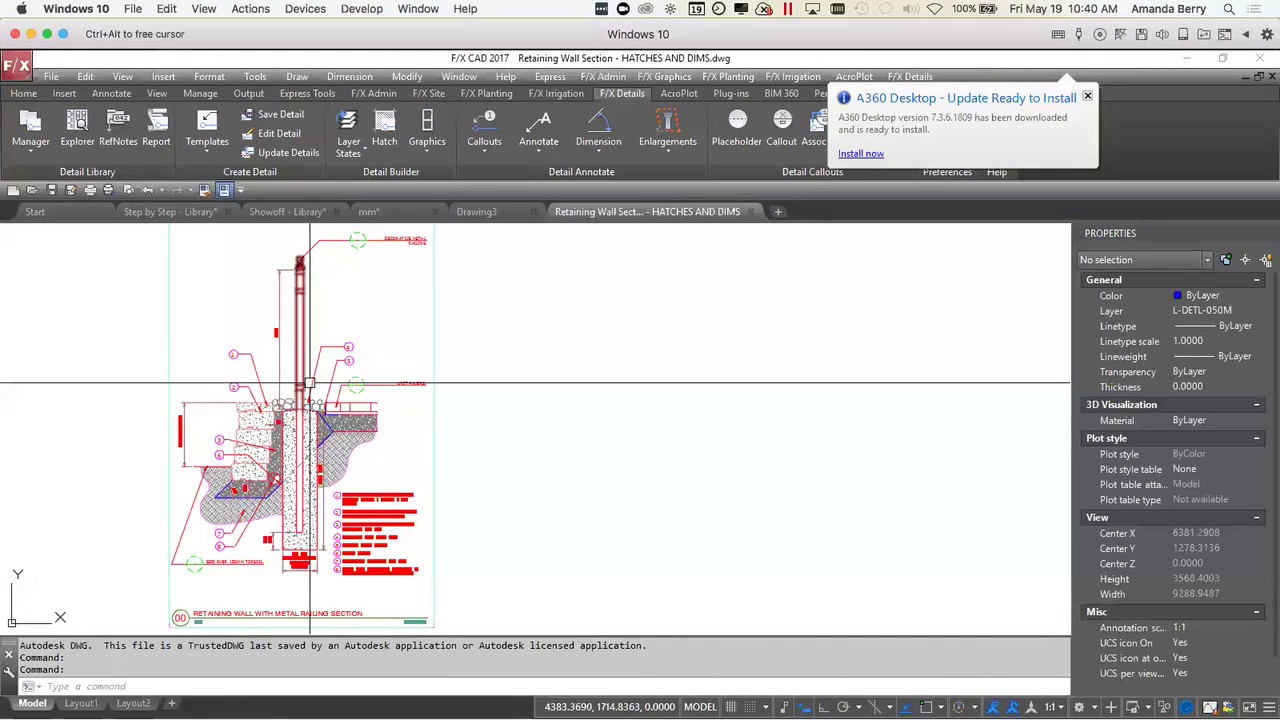
- Frame the retaining wall section and launch the circle enlargement from the Enlargements menu
middle_drag(310, 383, 521, 376)
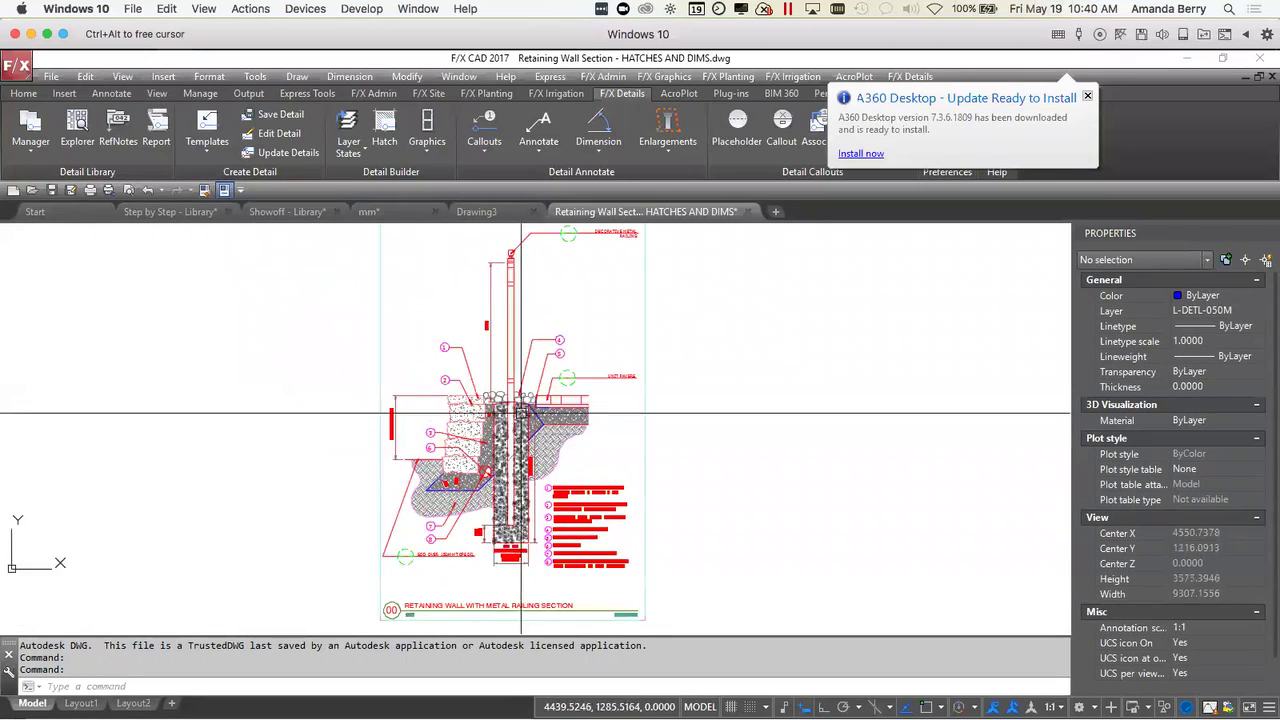
scroll(521, 412, up, 2)
scroll(500, 380, down, 3)
scroll(526, 399, up, 1)
middle_drag(555, 359, 531, 435)
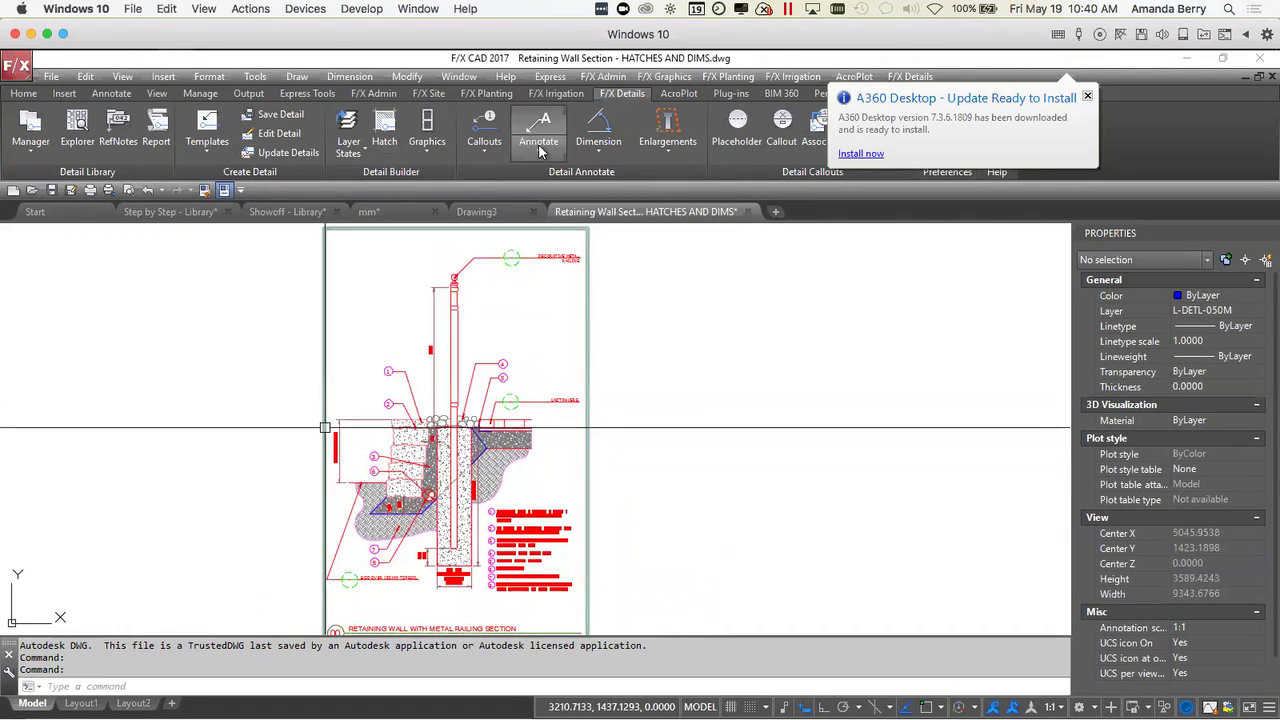
click(658, 155)
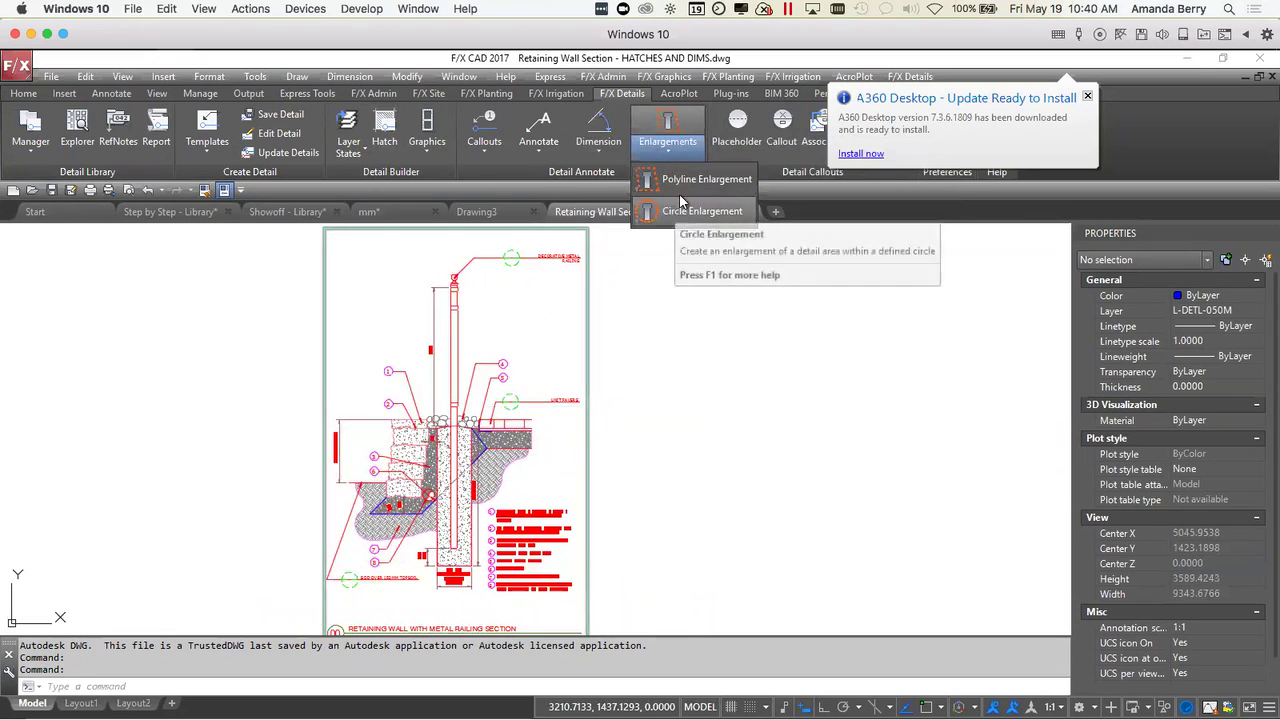
click(686, 212)
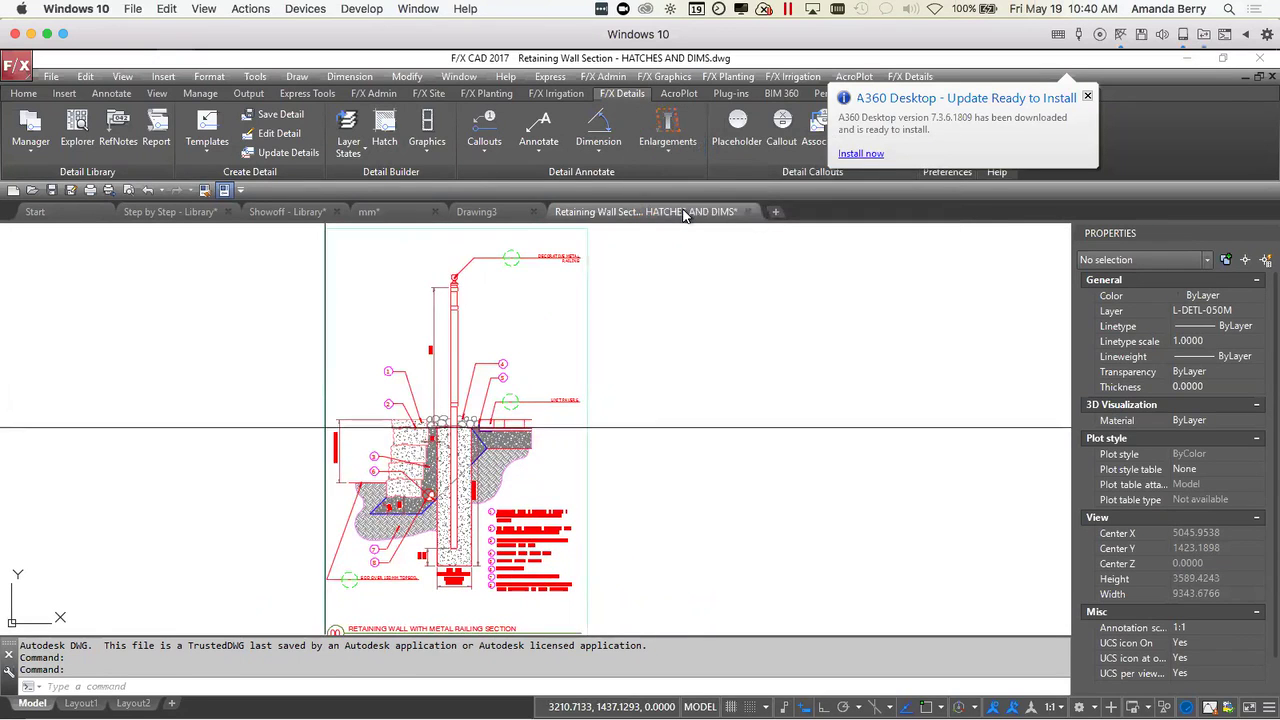
- Define the enlargement circle centred on the wall top, enclosing the coping and pavers
scroll(460, 430, up, 3)
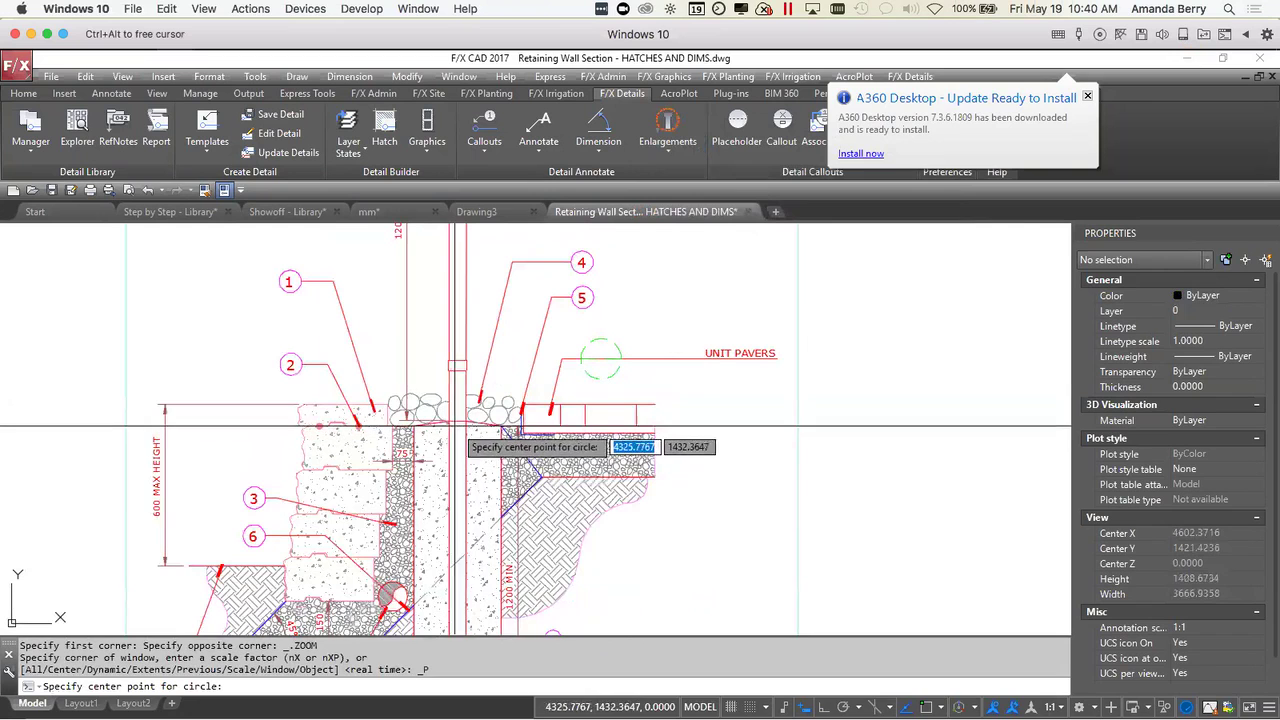
click(459, 427)
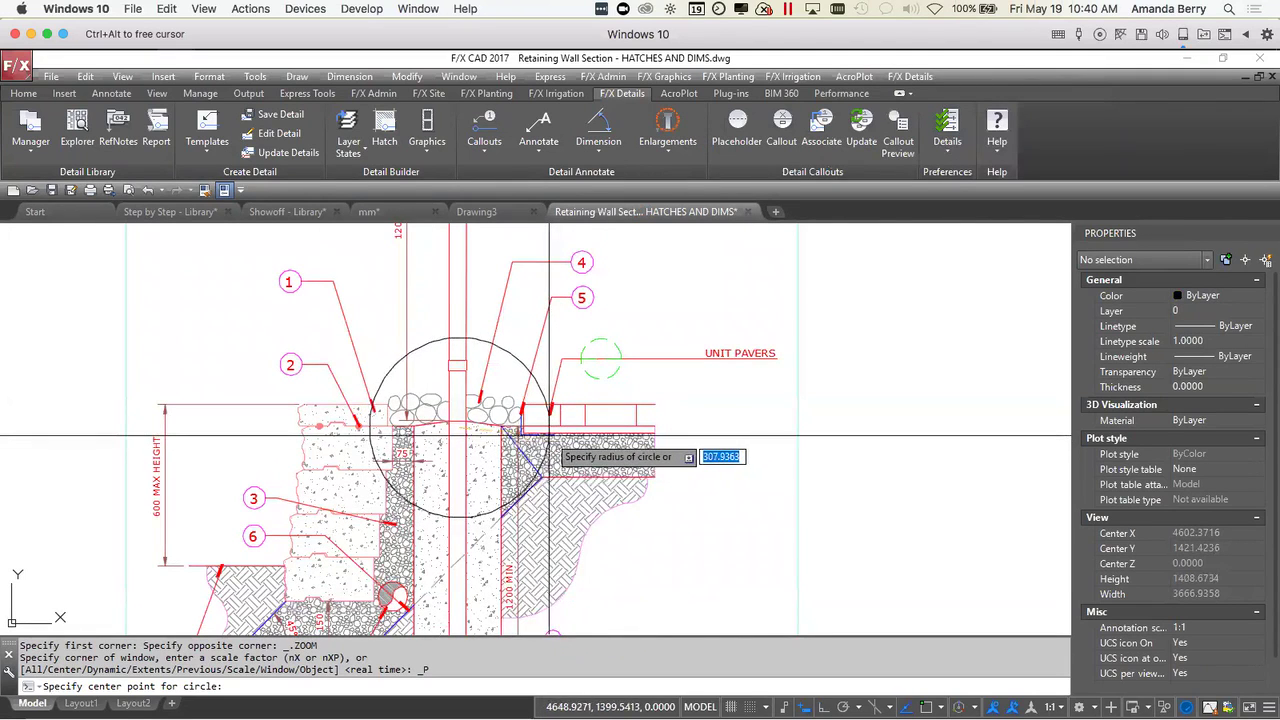
click(549, 437)
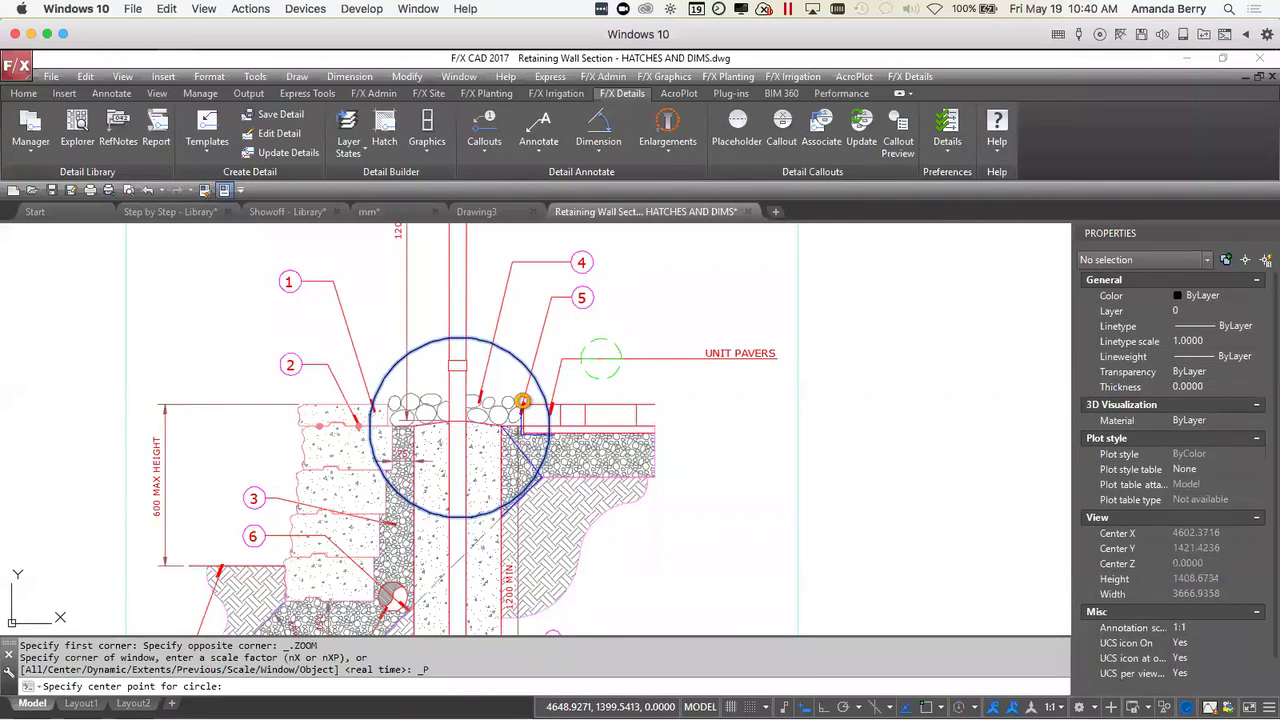
click(522, 401)
- Tune magnification with Q and E, then place the enlargement above the section beside the railing
scroll(650, 440, down, 5)
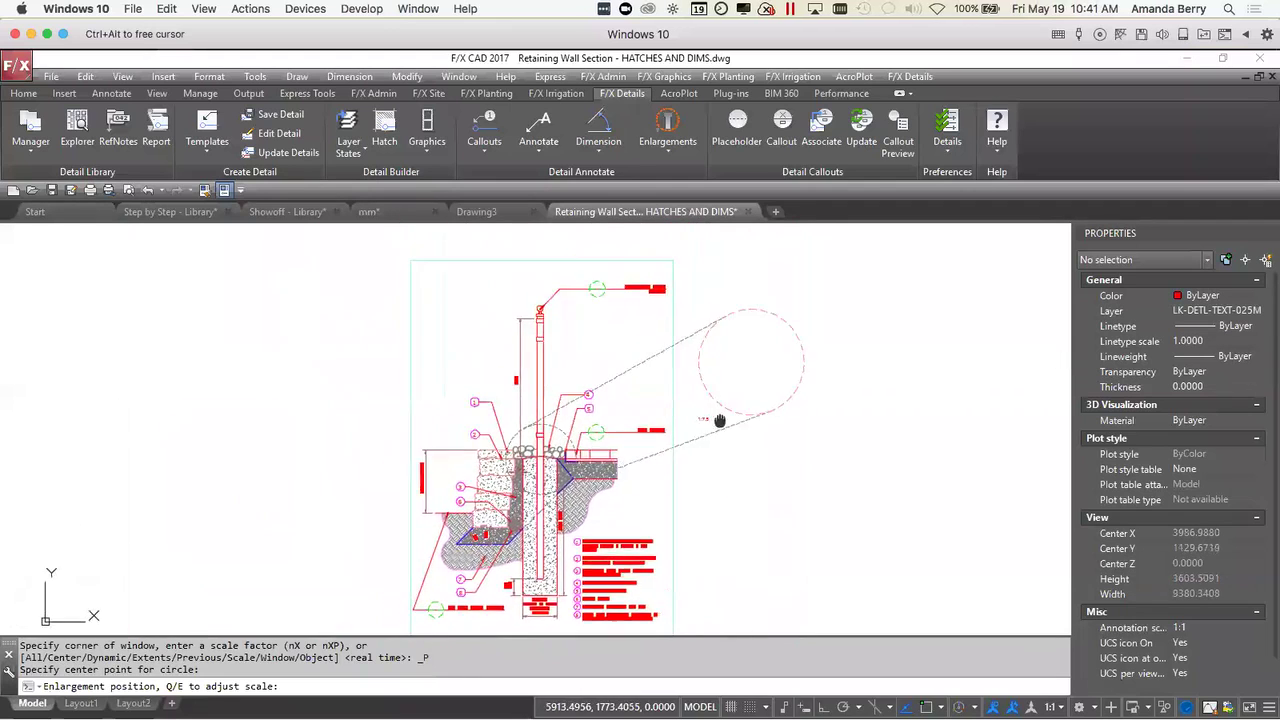
scroll(663, 352, up, 2)
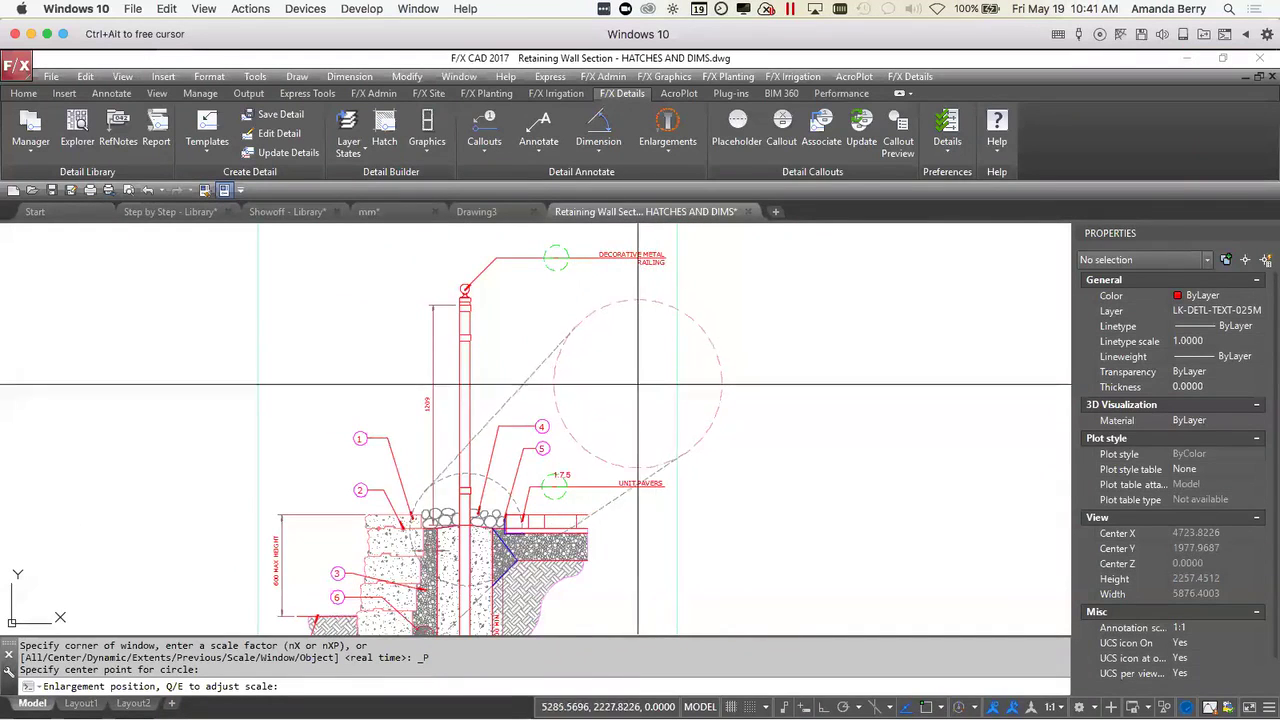
scroll(764, 437, down, 4)
scroll(762, 487, up, 4)
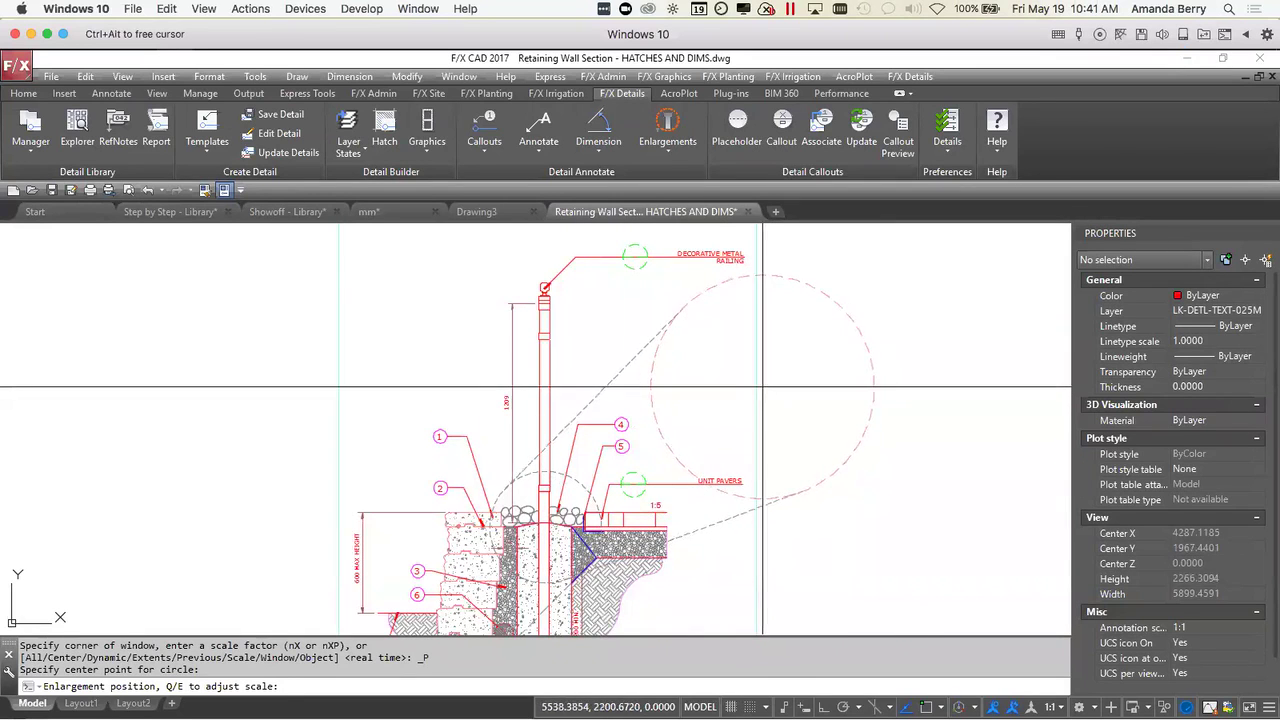
scroll(780, 400, down, 3)
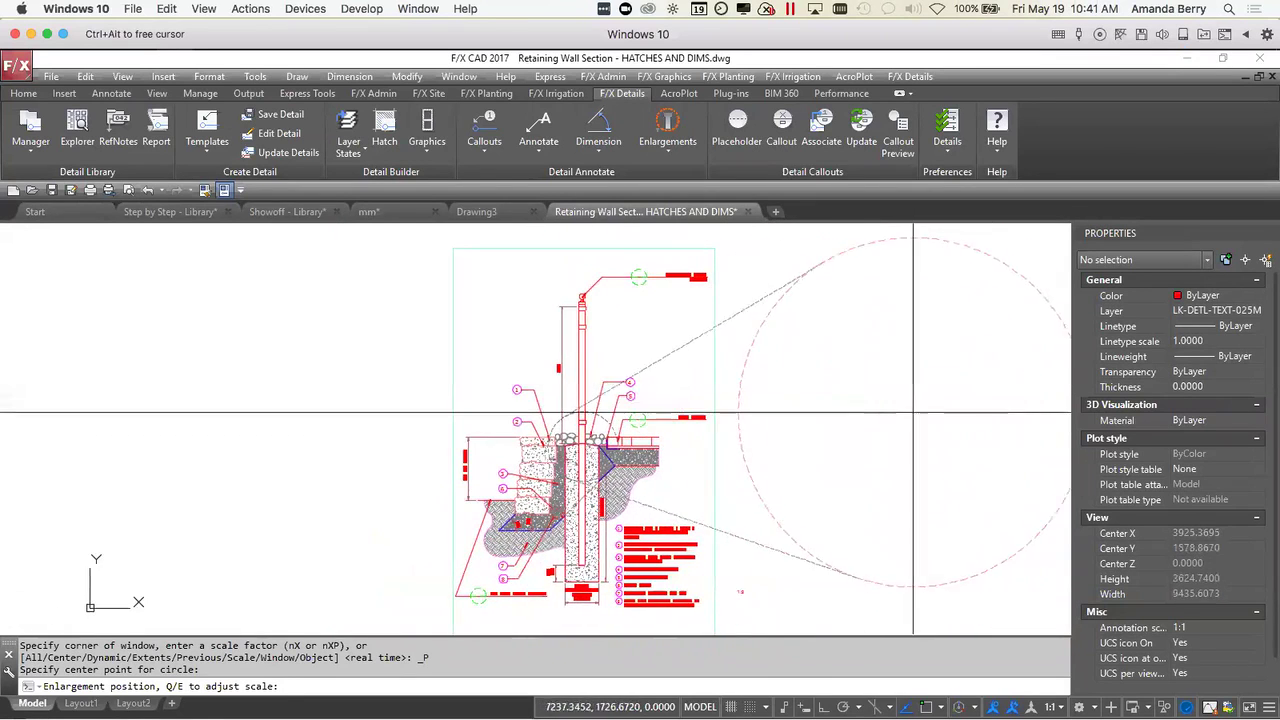
key(q)
key(q)
key(q)
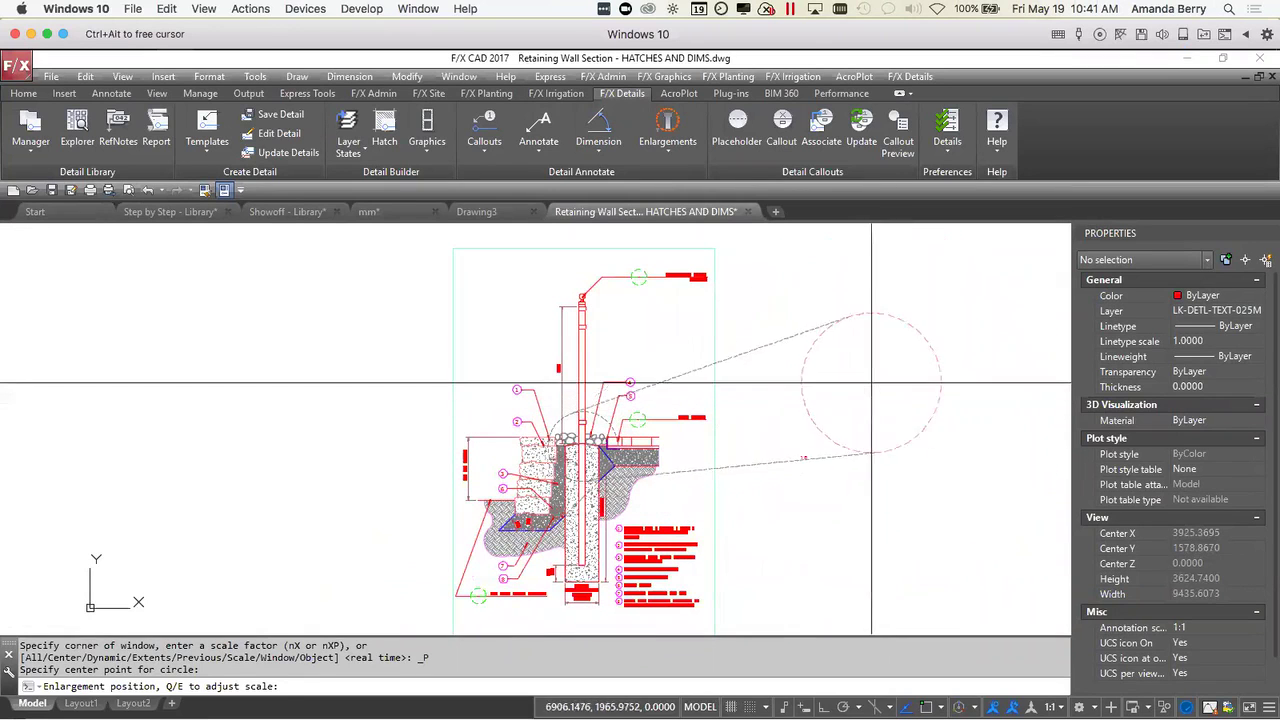
key(e)
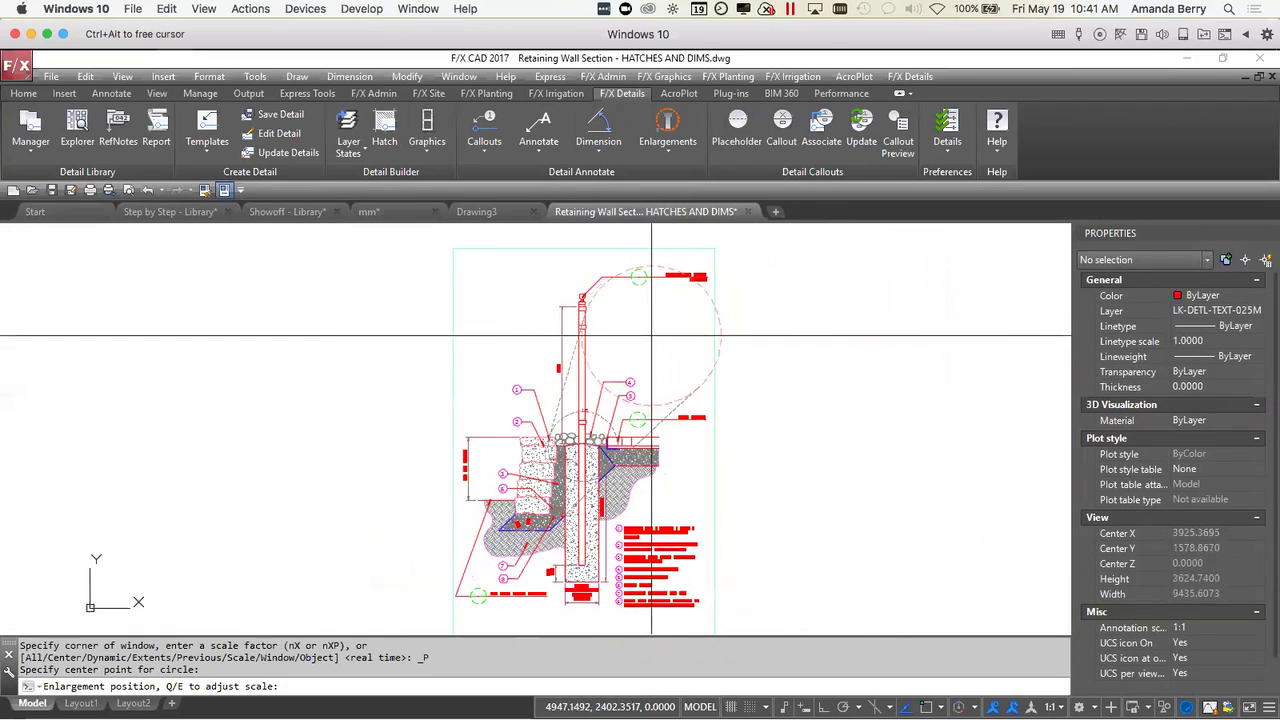
scroll(650, 337, up, 2)
middle_drag(645, 335, 648, 391)
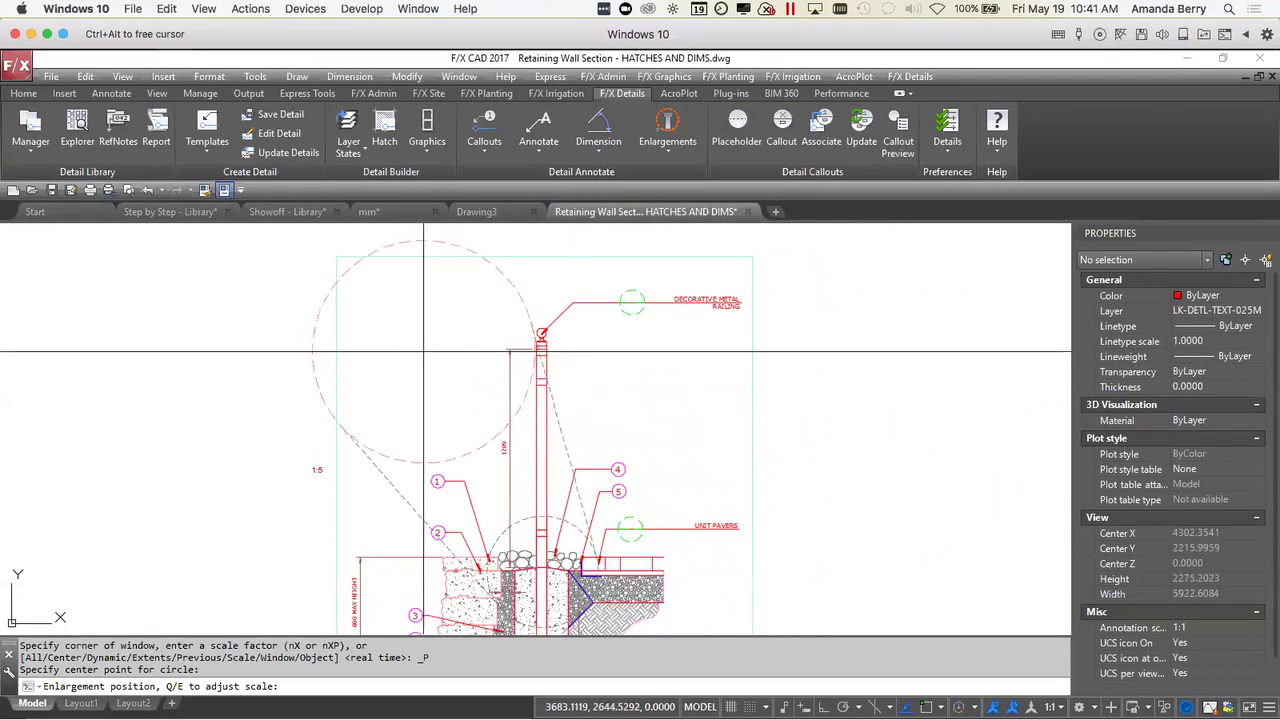
click(670, 372)
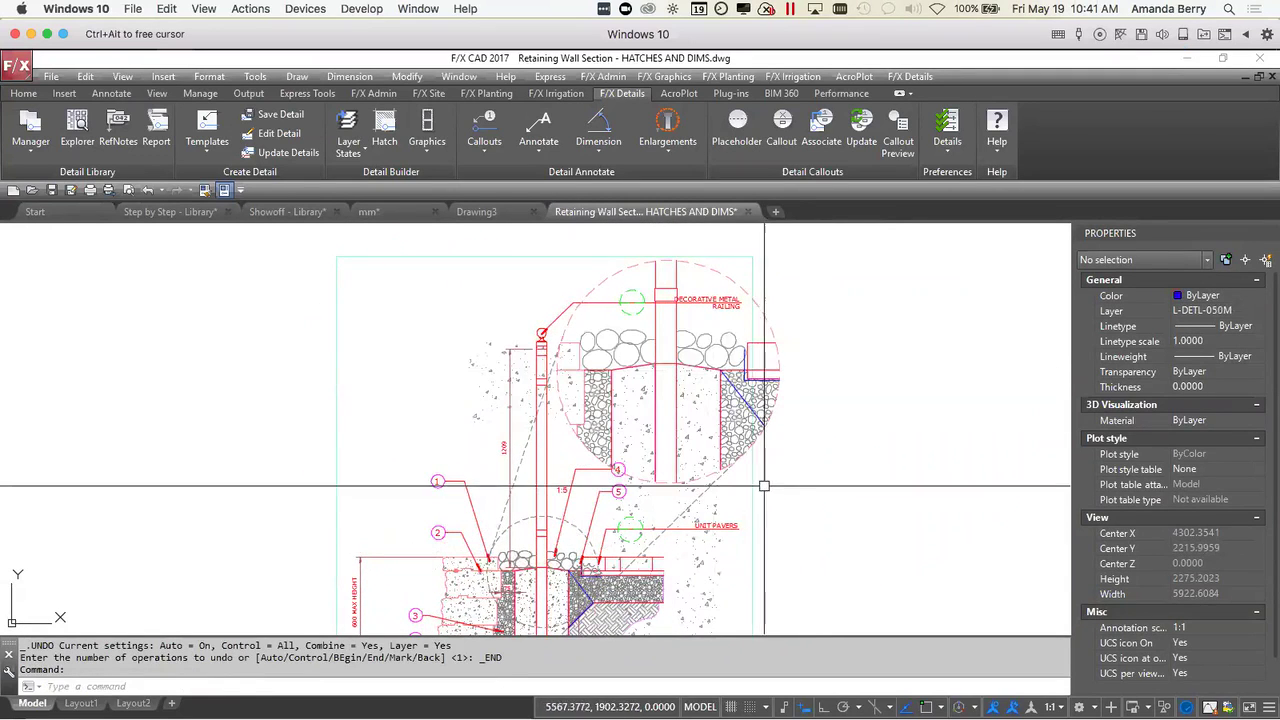
scroll(712, 406, down, 2)
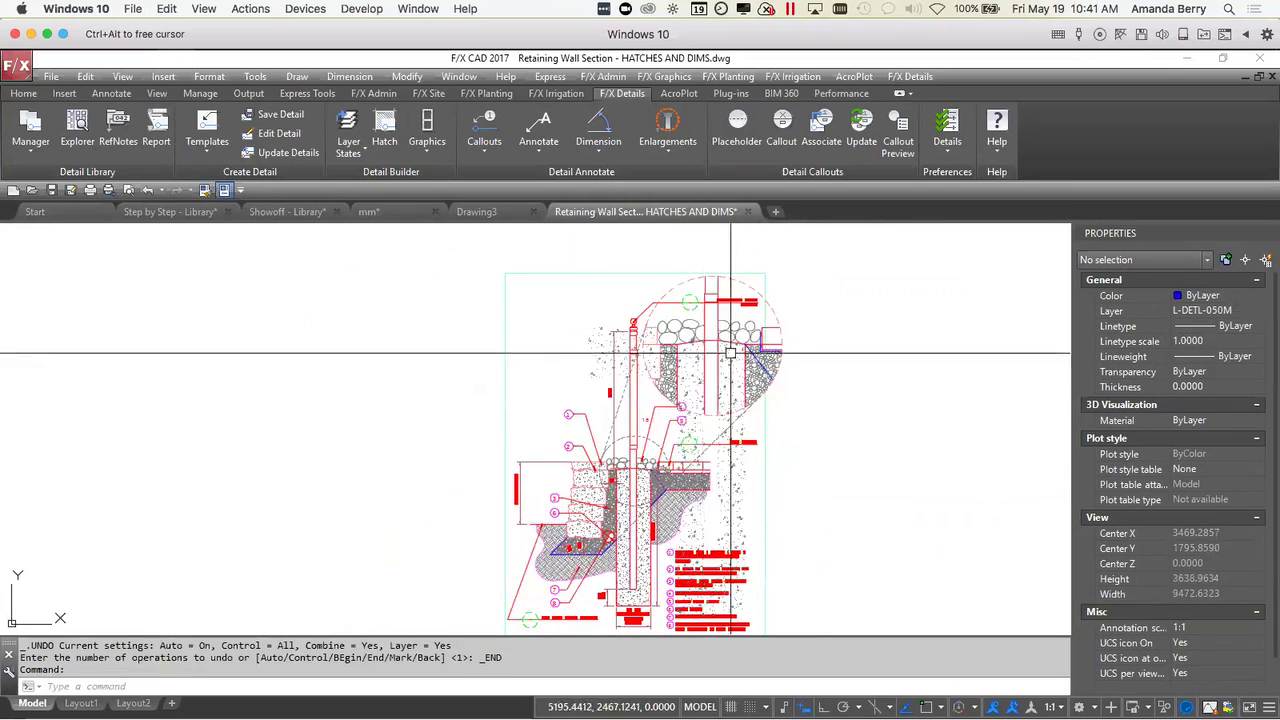
scroll(614, 352, up, 2)
middle_drag(614, 352, 650, 383)
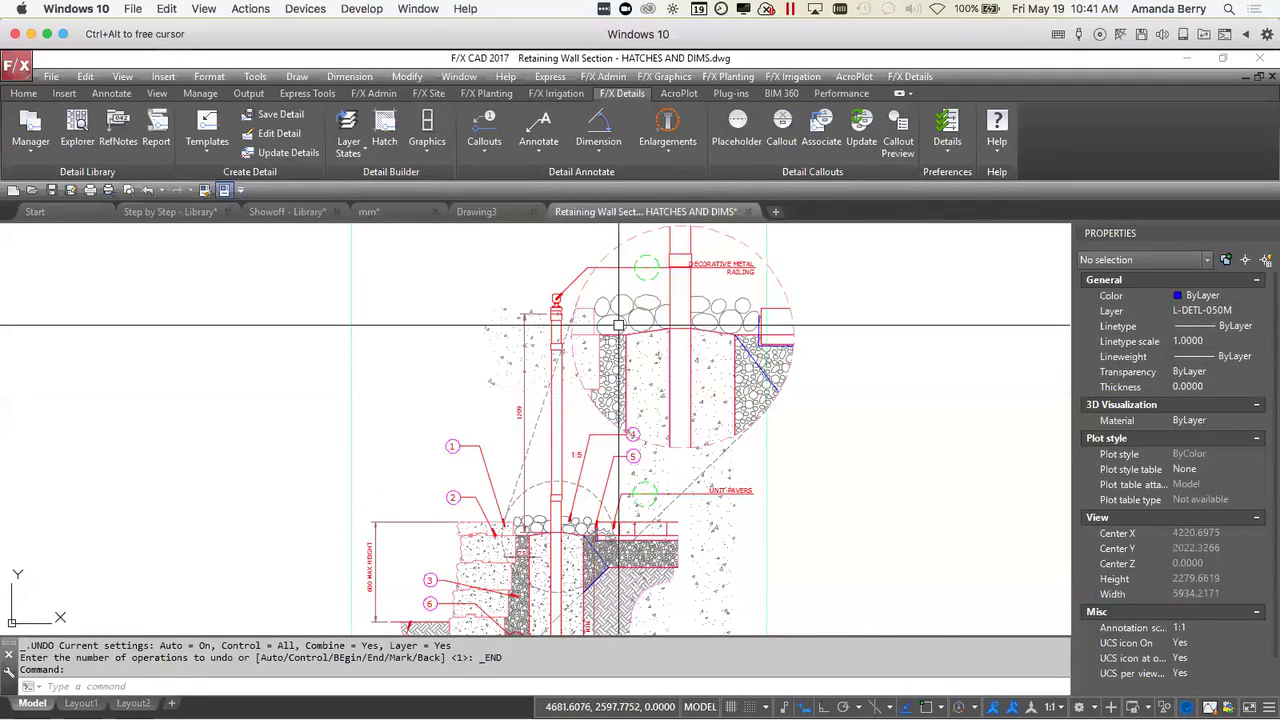
- Attempt trimming linework outside the enlargement circle, then abandon the trim
key(Return)
click(615, 252)
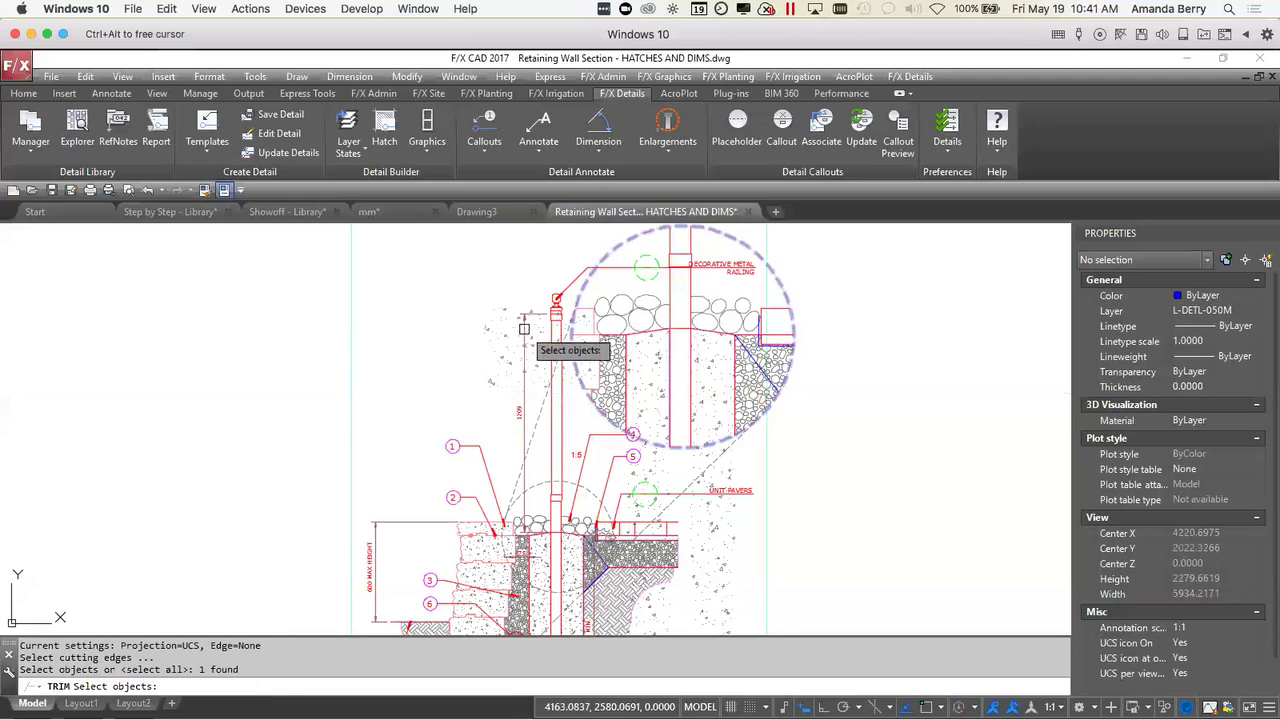
key(Return)
click(538, 394)
click(698, 552)
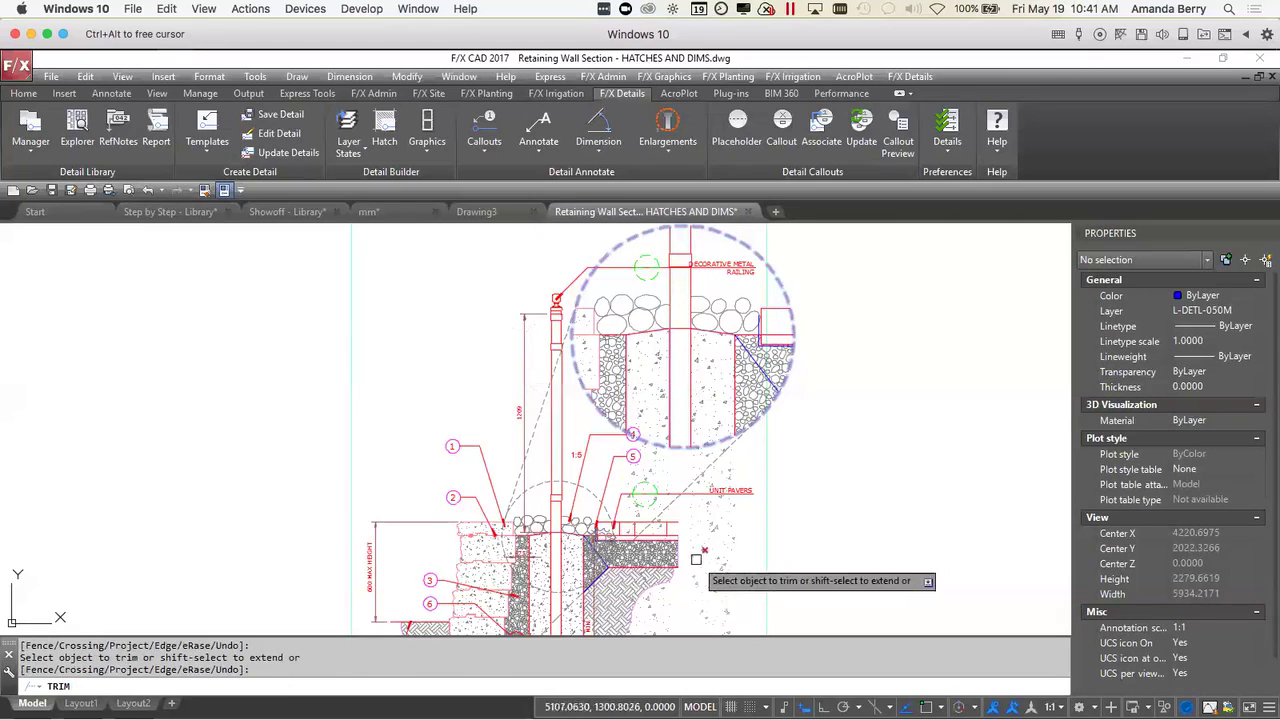
scroll(610, 430, up, 2)
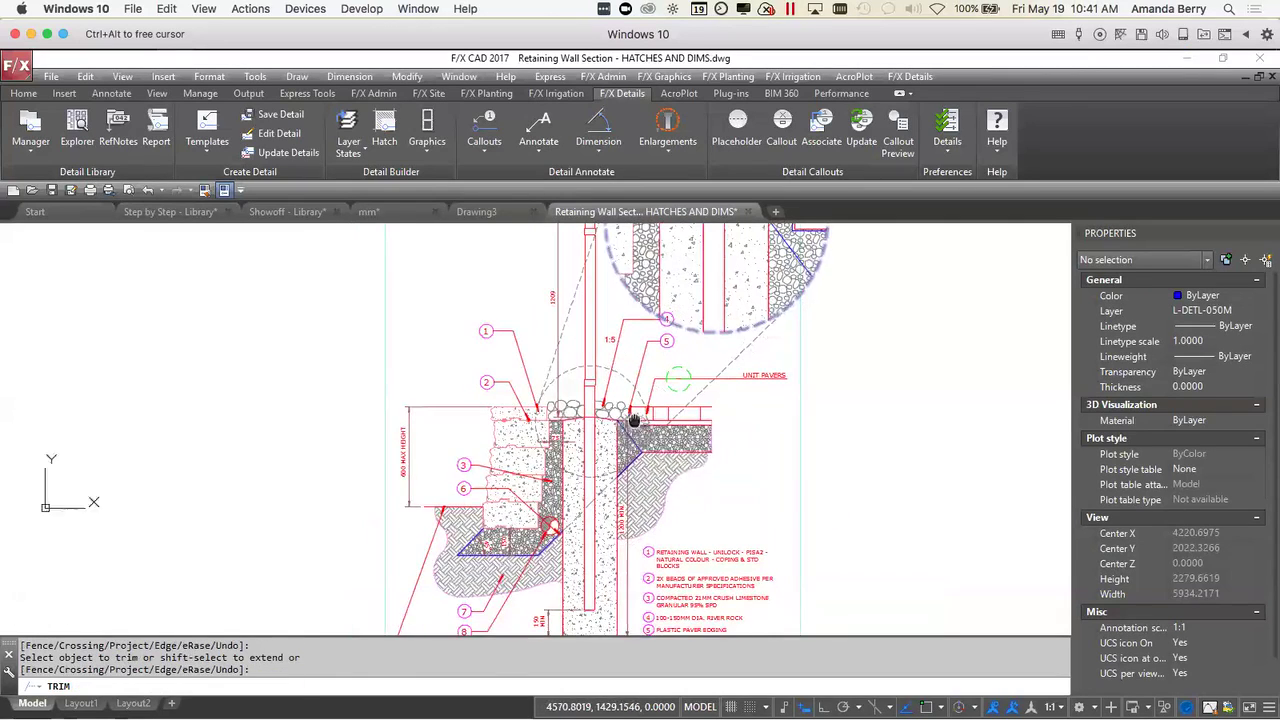
scroll(641, 430, up, 1)
click(645, 440)
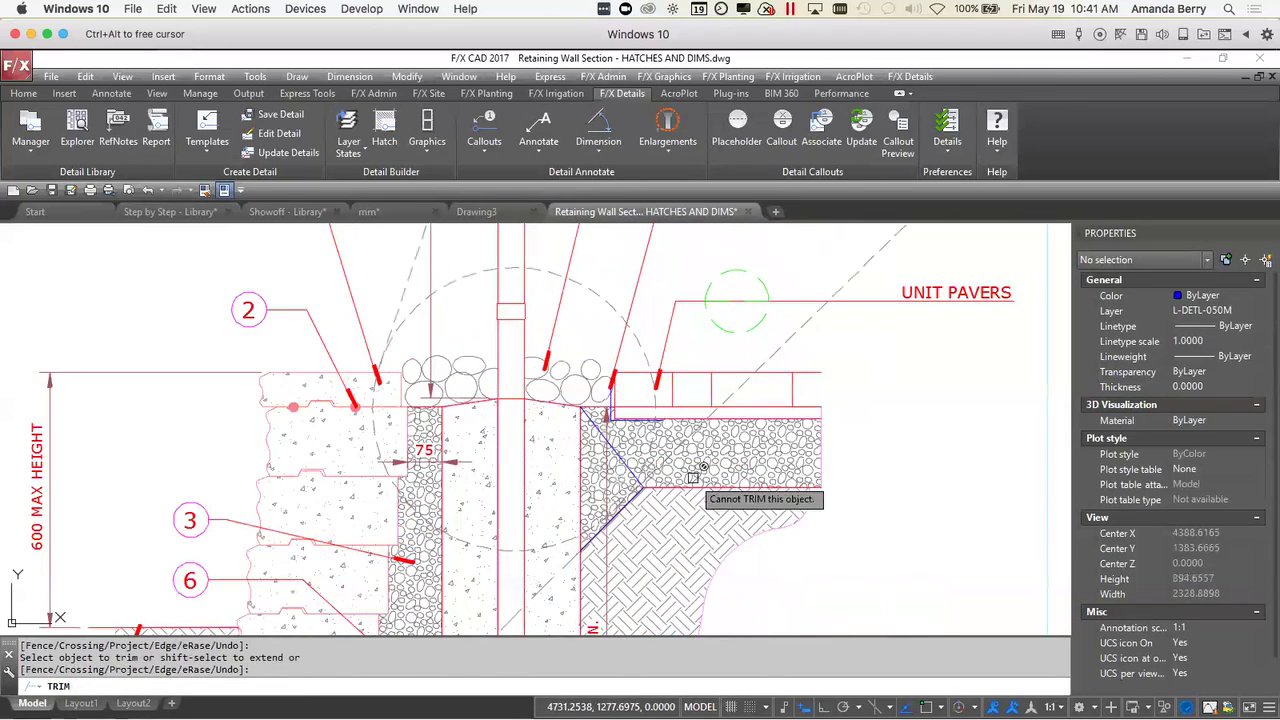
scroll(741, 399, down, 5)
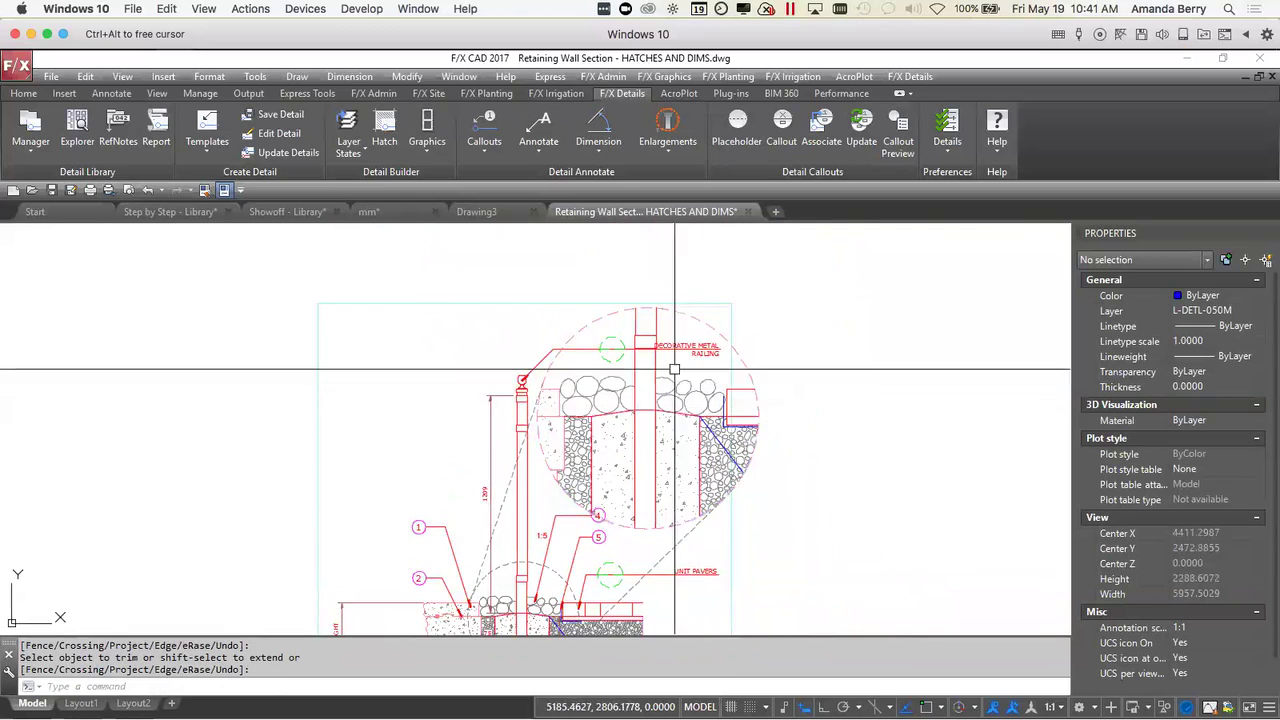
key(Escape)
- Delete the DECORATIVE METAL RAILING label and callout 4
click(614, 347)
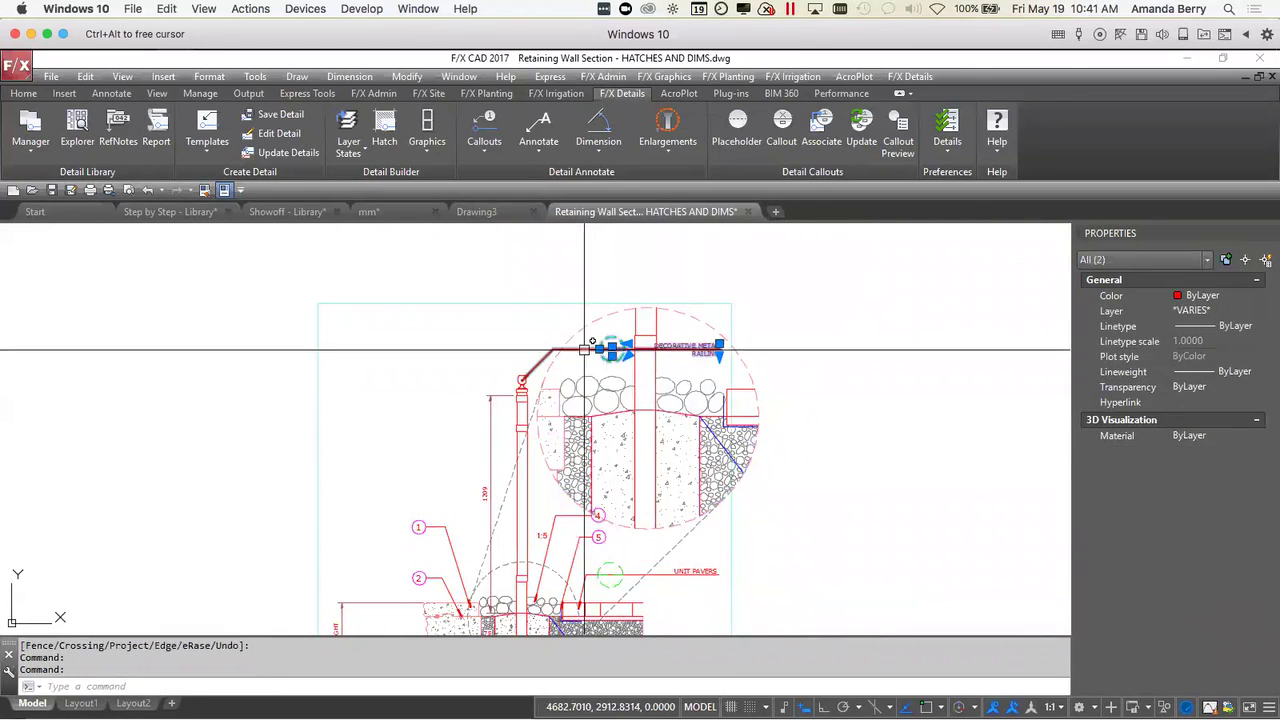
key(Delete)
scroll(620, 440, up, 3)
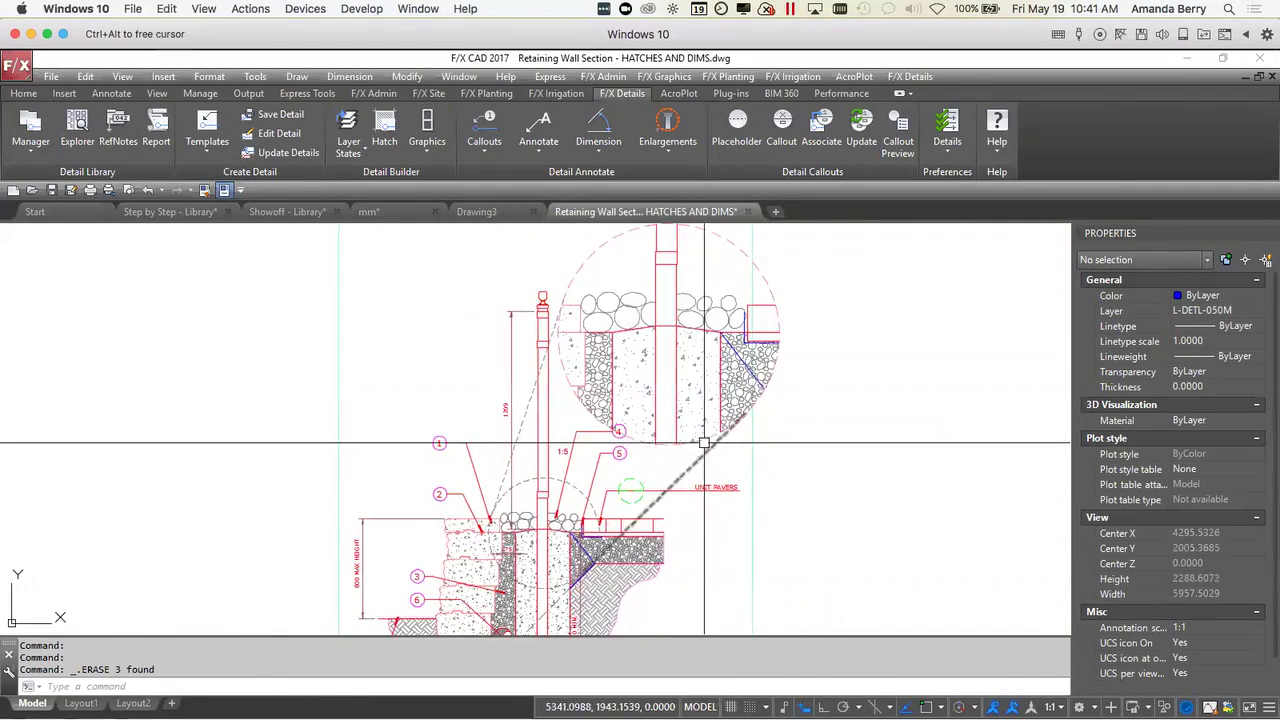
click(638, 428)
key(Delete)
scroll(680, 551, down, 2)
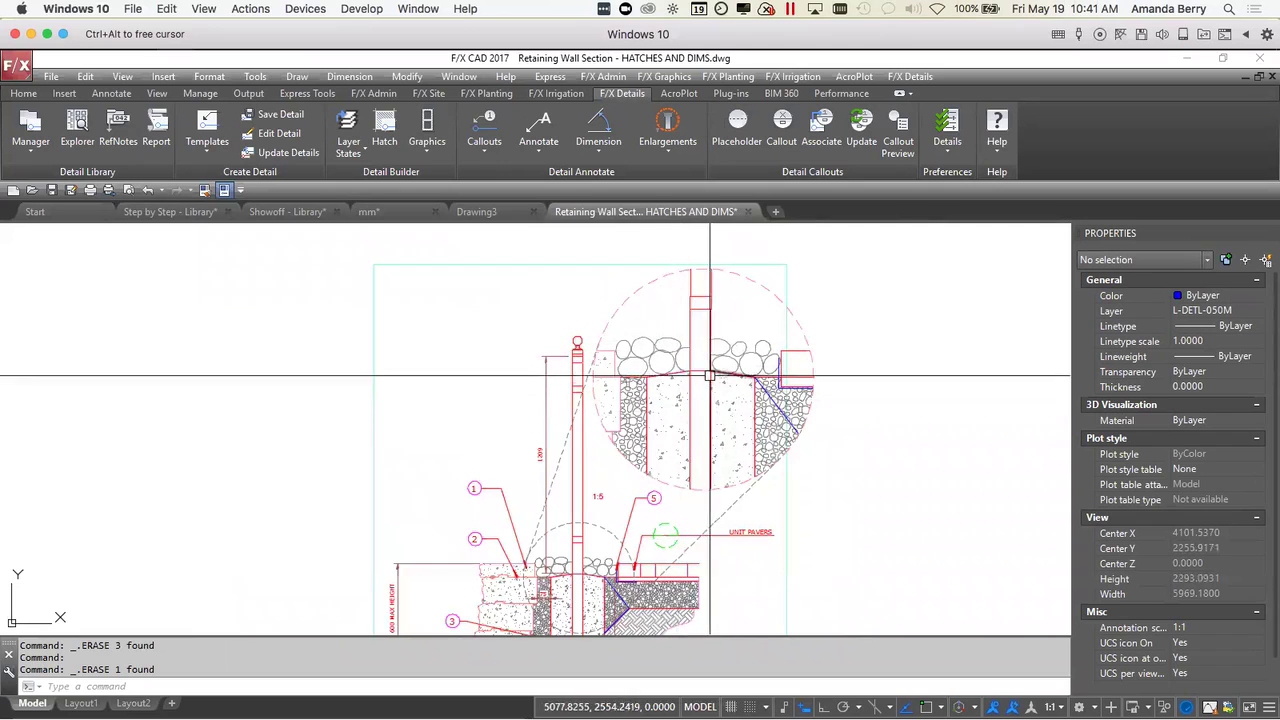
- Move the 1:5 scale label to the enlargement's bottom edge
click(592, 497)
click(592, 497)
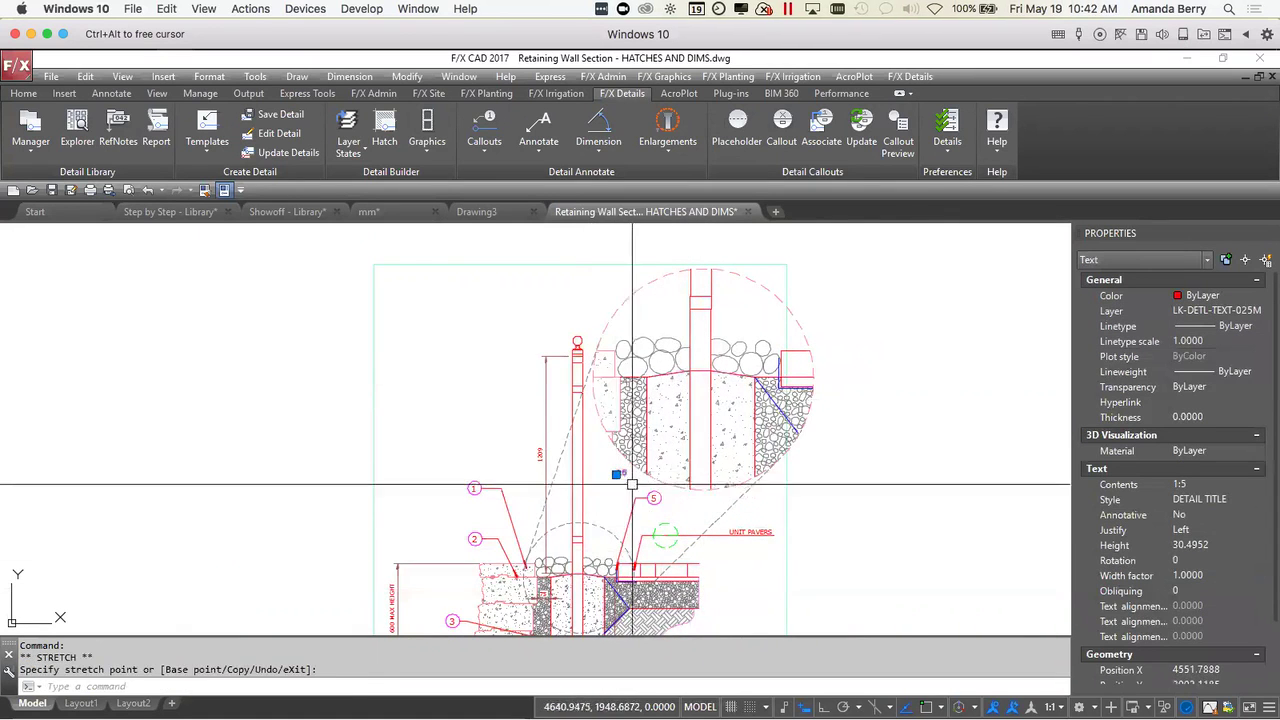
click(617, 475)
key(Escape)
middle_drag(703, 506, 675, 466)
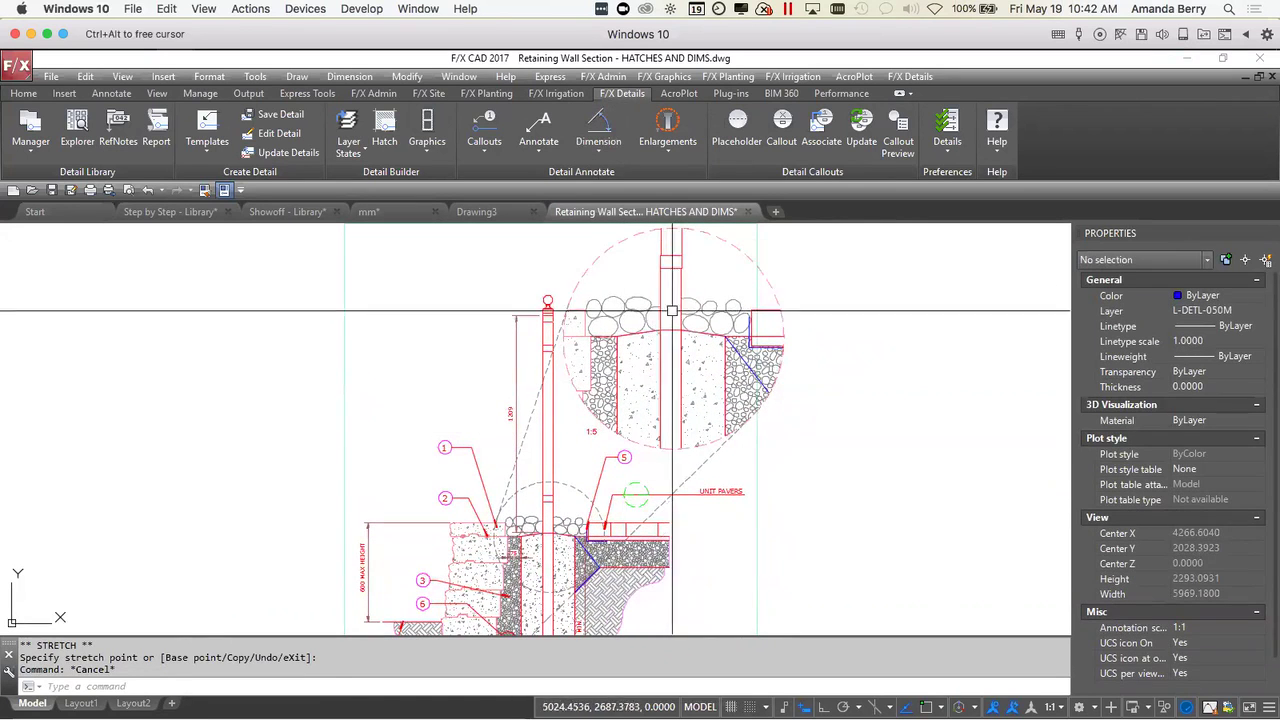
- Add a 75 linear dimension inside the circular enlargement
click(600, 158)
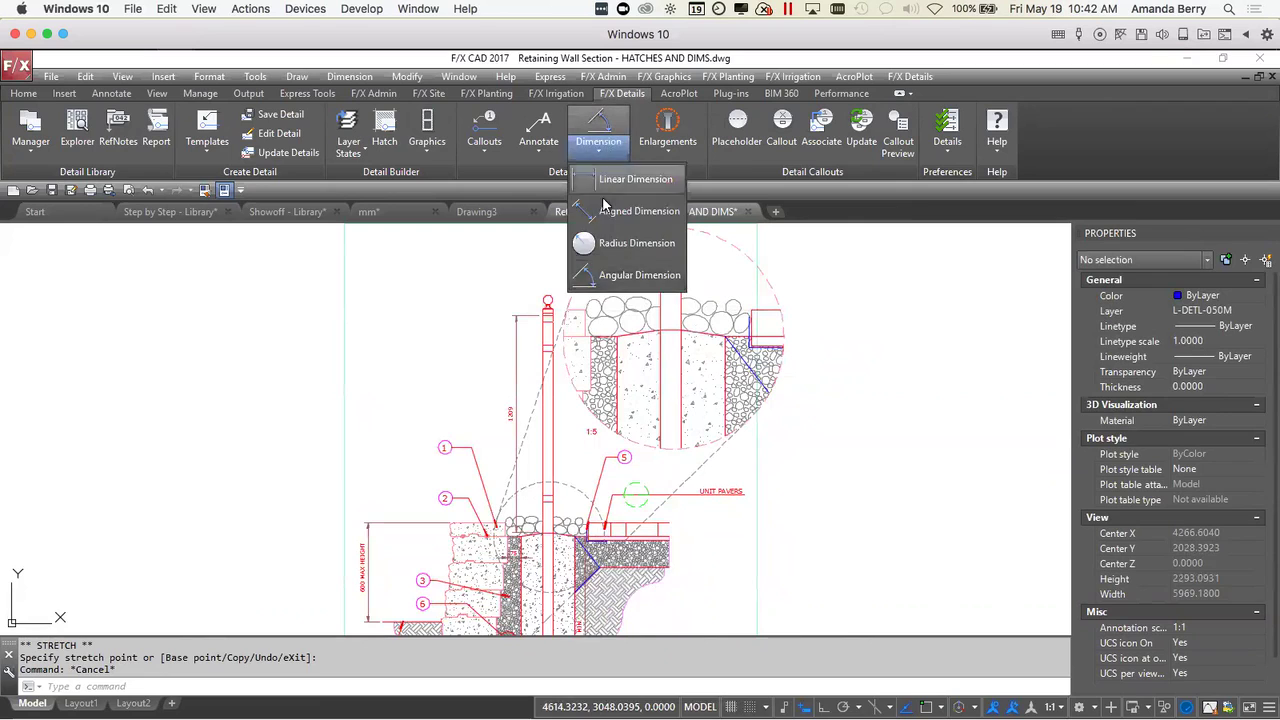
click(612, 192)
scroll(624, 300, down, 2)
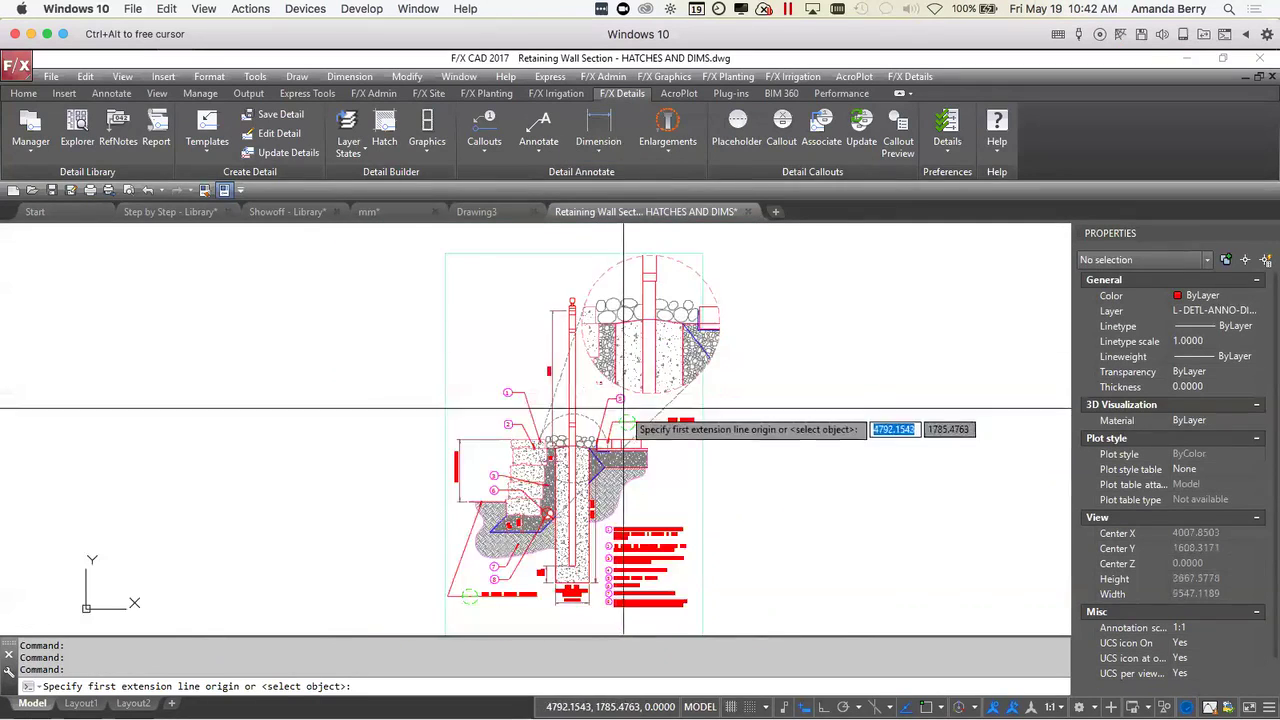
scroll(612, 390, up, 5)
scroll(618, 388, up, 3)
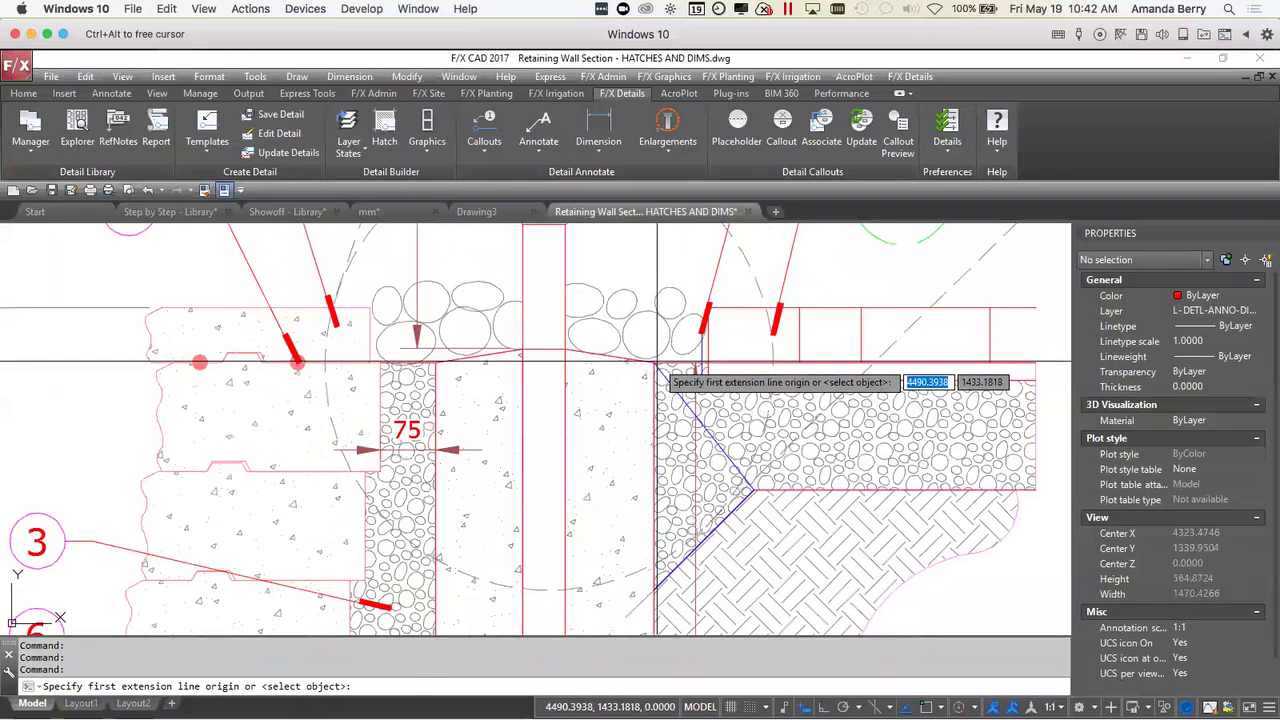
click(657, 361)
click(700, 320)
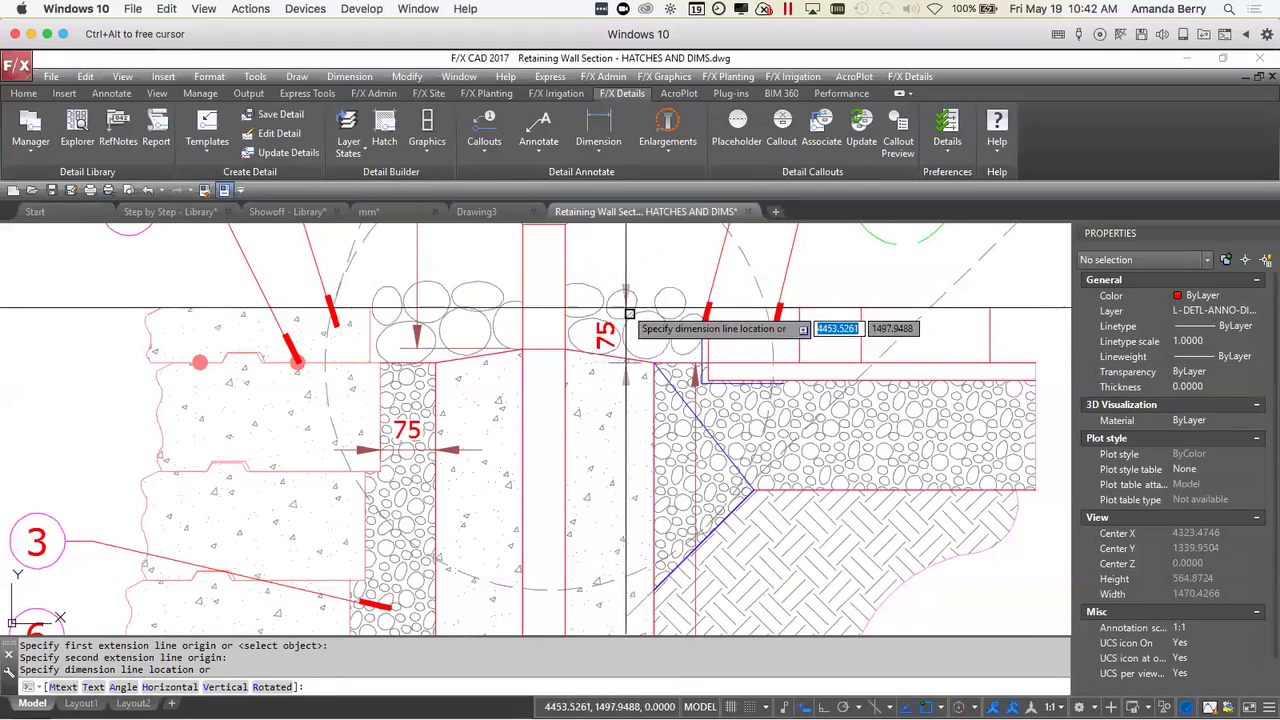
click(508, 312)
scroll(715, 306, down, 5)
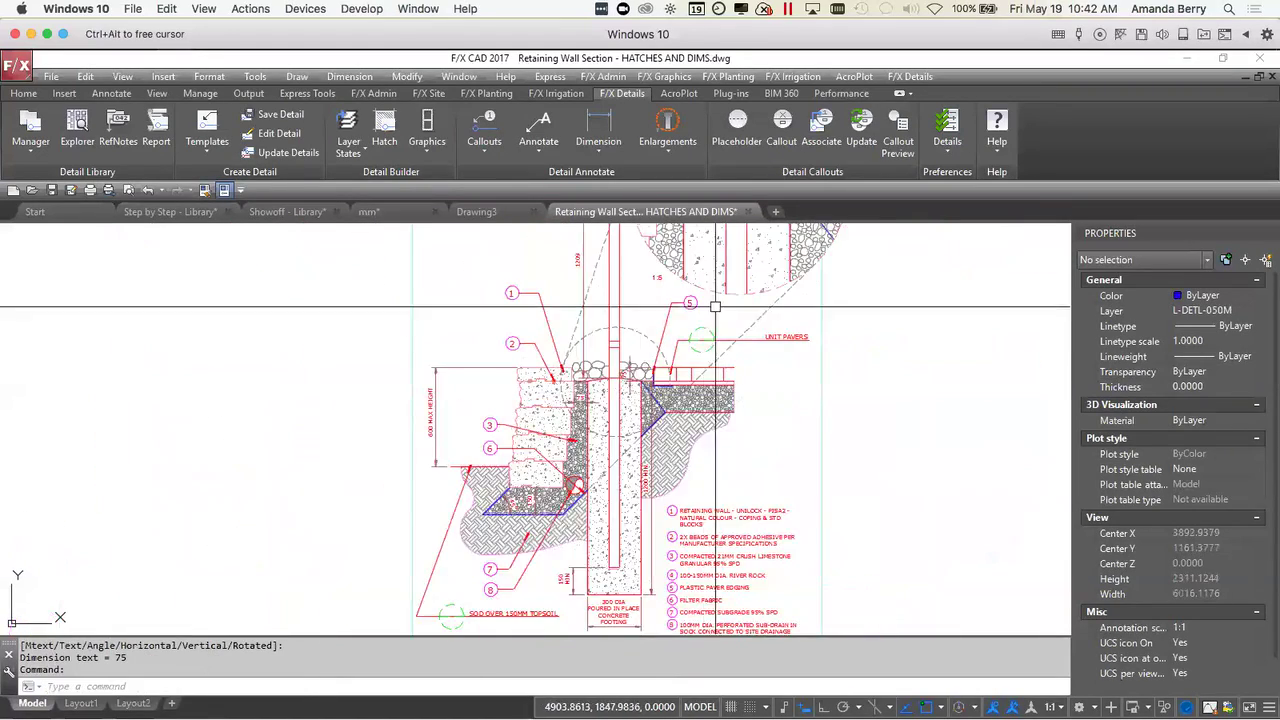
scroll(715, 304, up, 4)
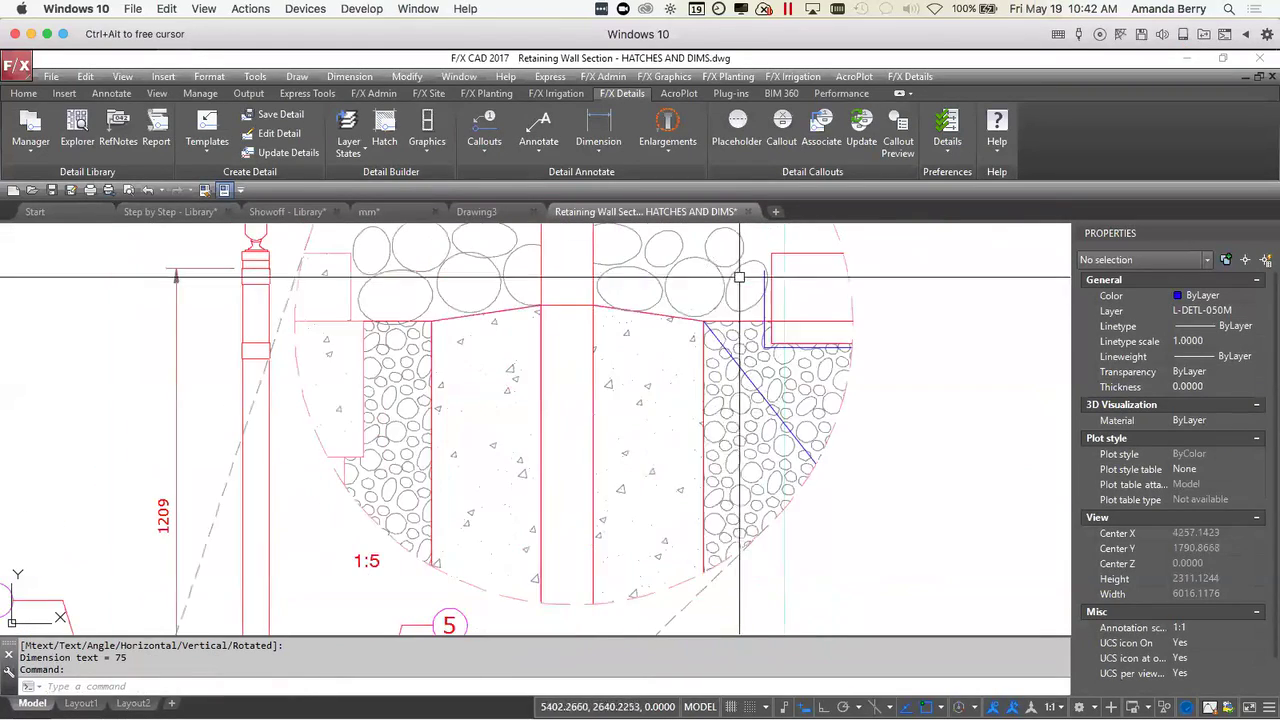
- Add a second 75 dimension from the coping corner beside the wall top, then view the whole section
key(Return)
click(704, 320)
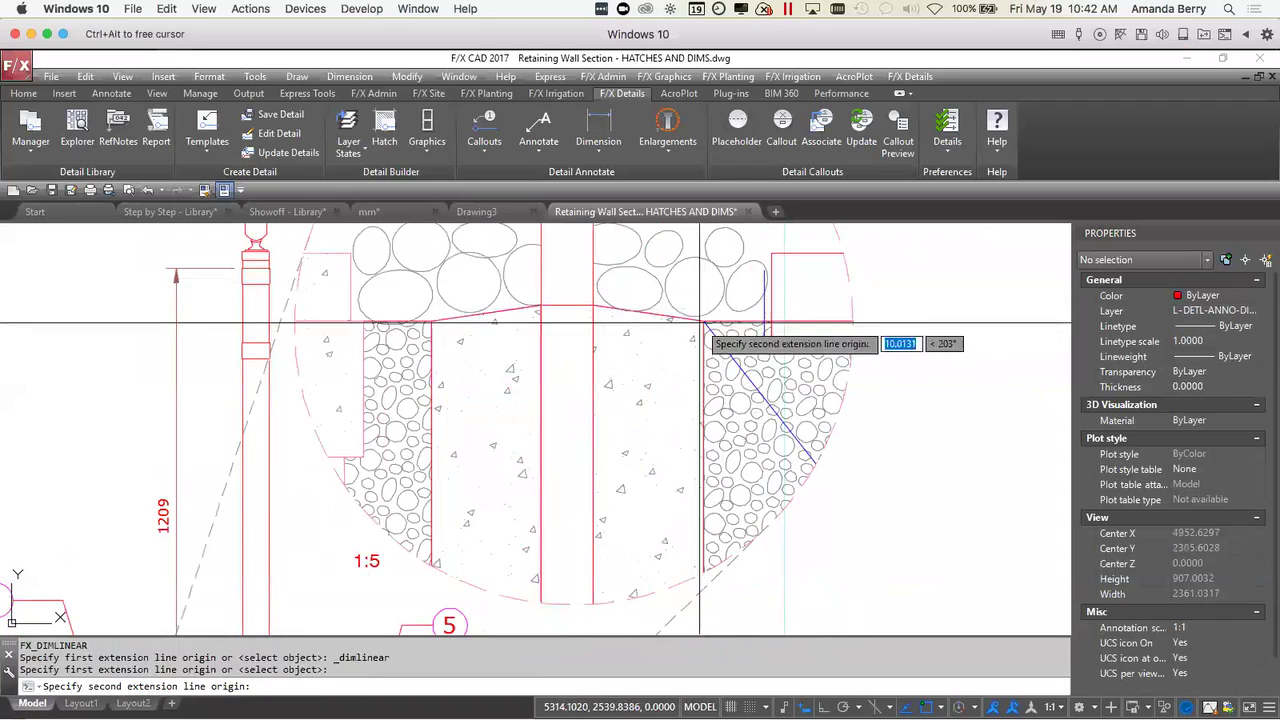
click(771, 253)
scroll(666, 271, down, 2)
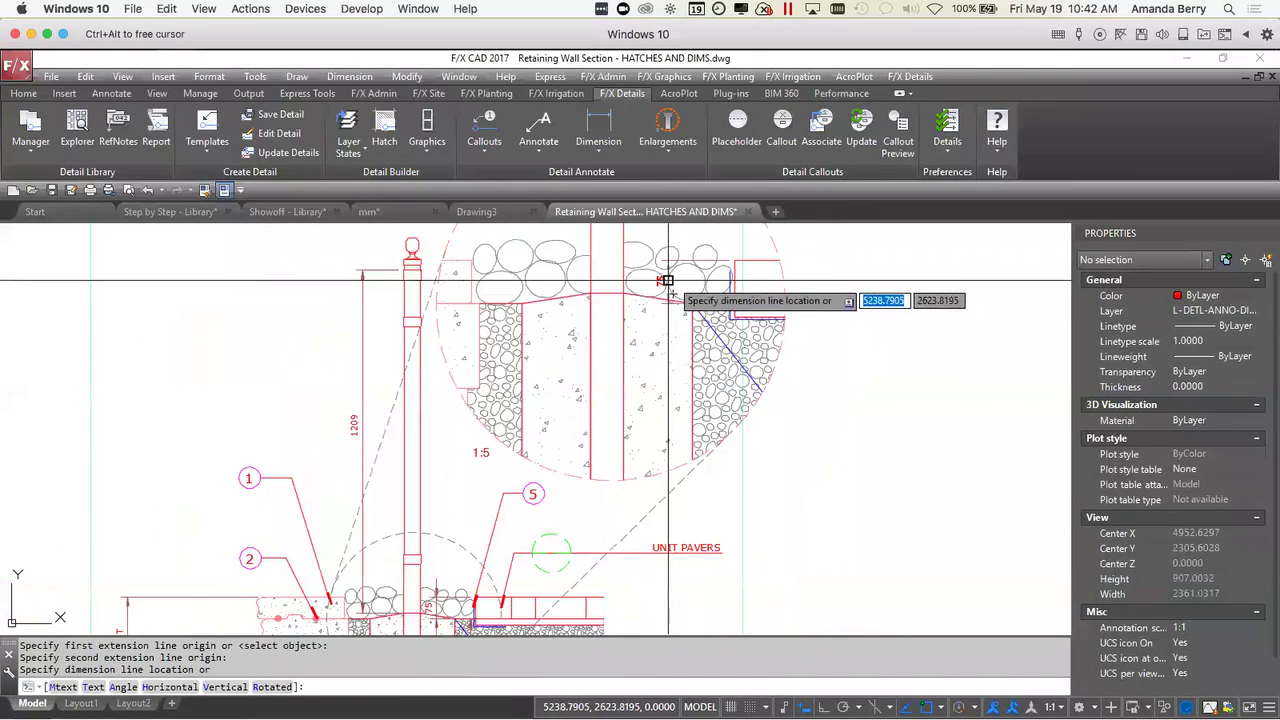
click(665, 281)
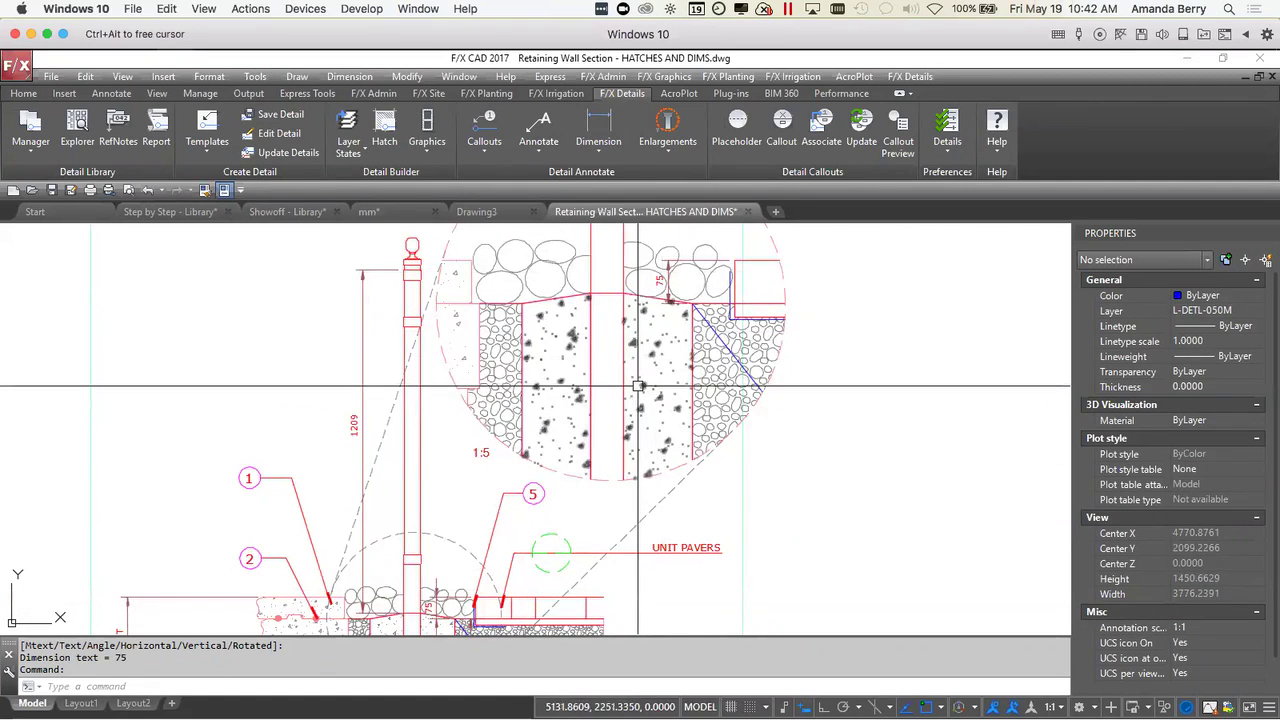
scroll(638, 386, down, 2)
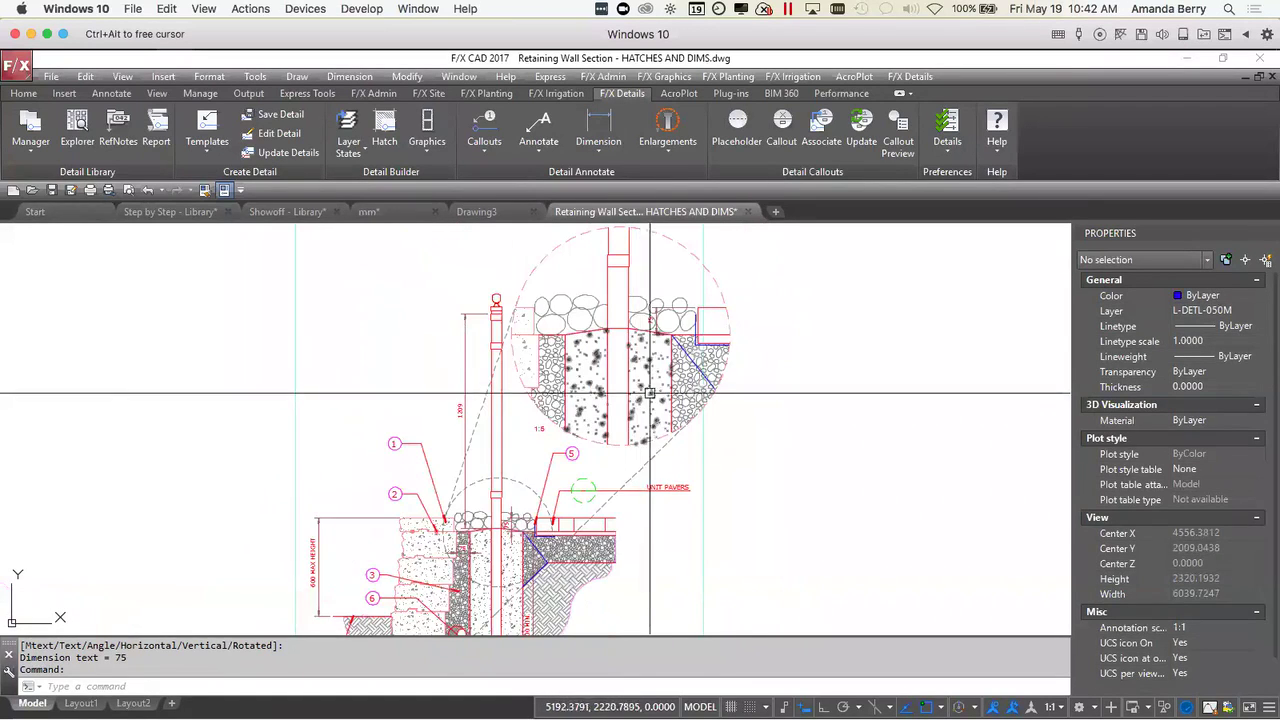
middle_drag(690, 412, 686, 410)
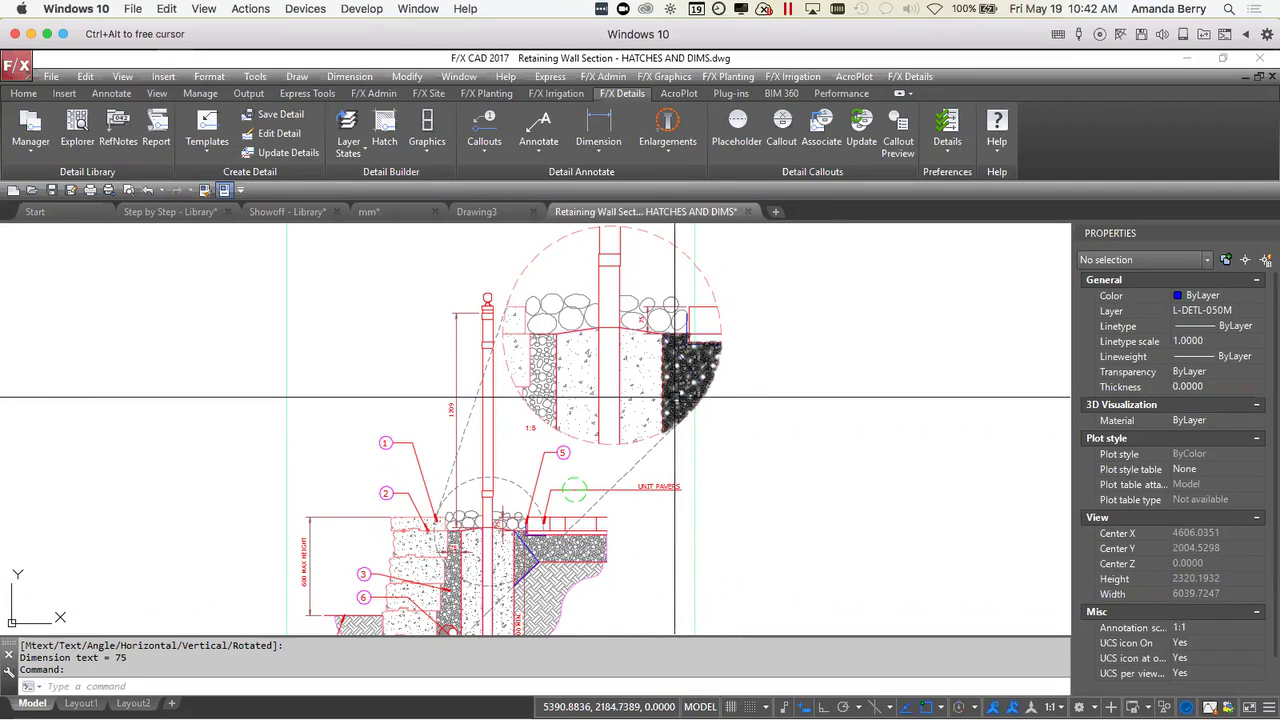
- Clear the enlargement selection, bring up the mm drawing and reposition its view
click(524, 272)
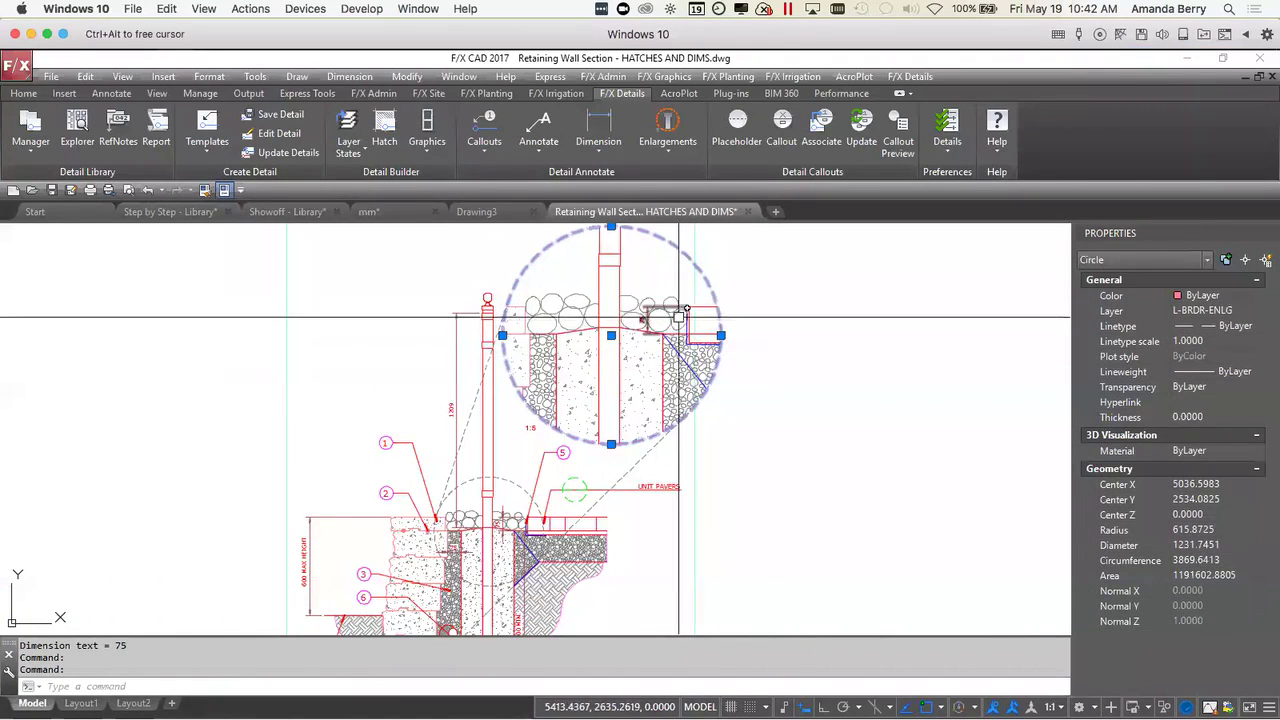
key(Escape)
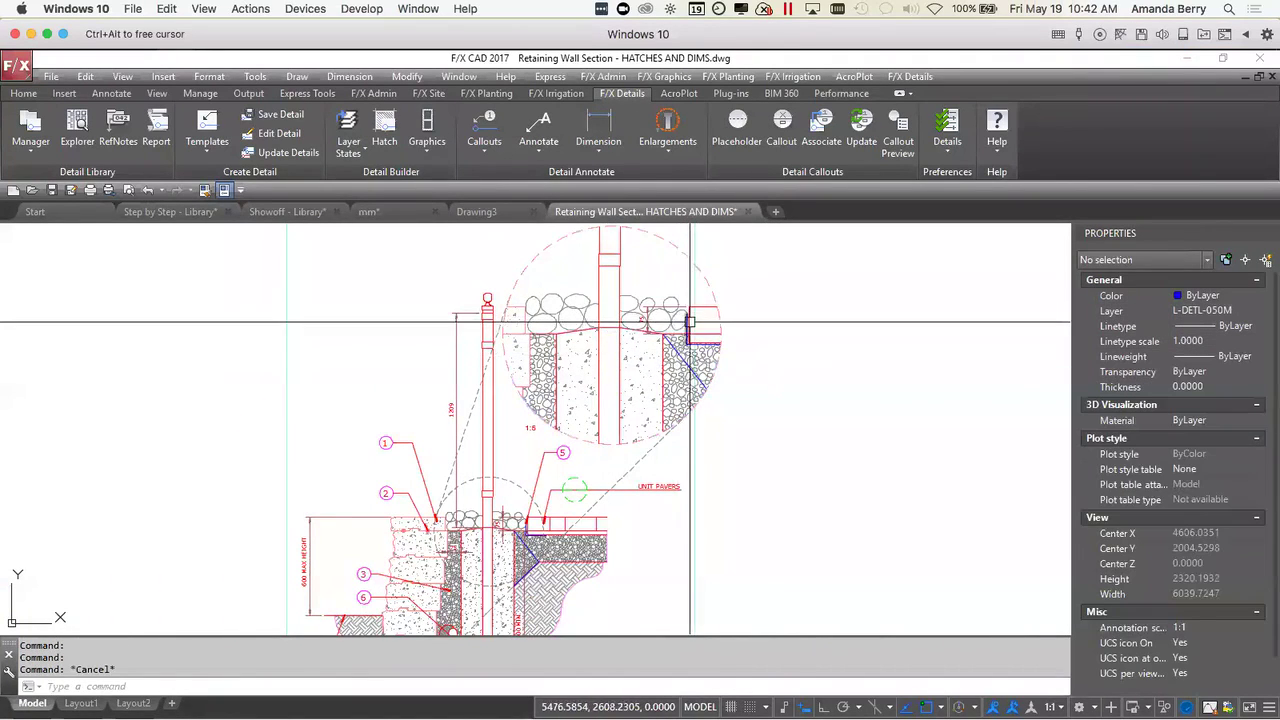
click(412, 215)
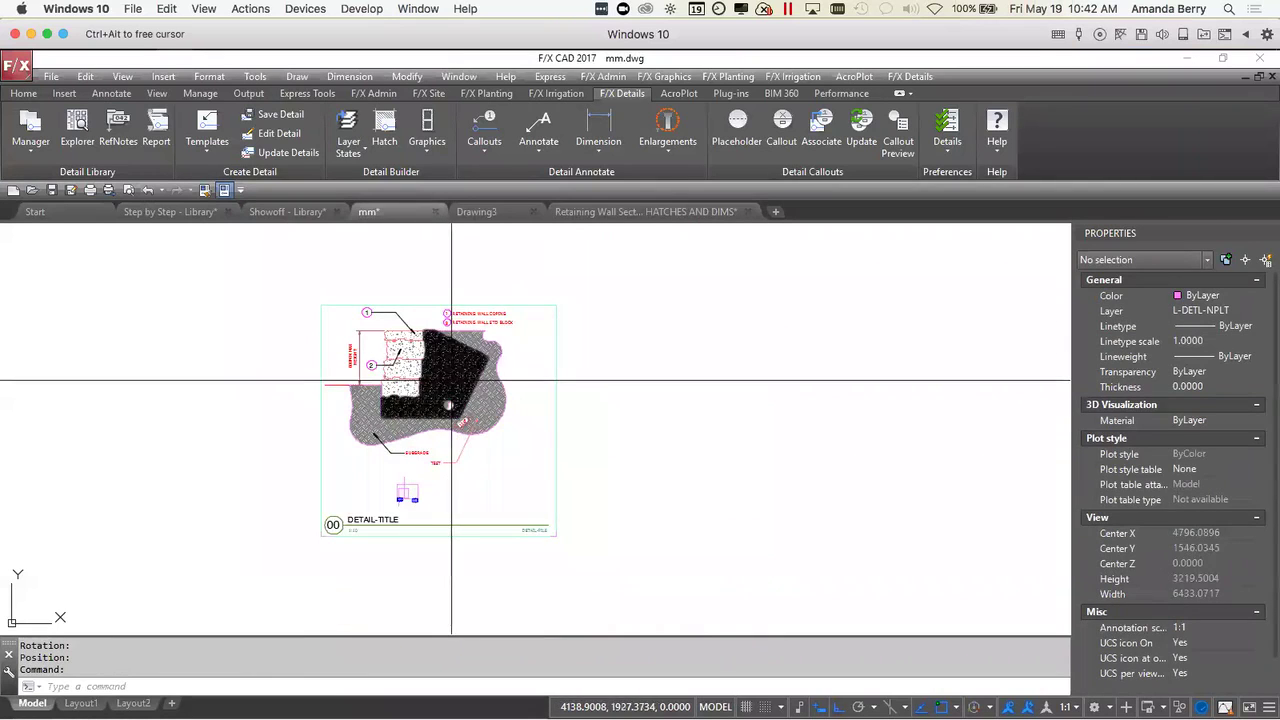
middle_drag(451, 380, 475, 366)
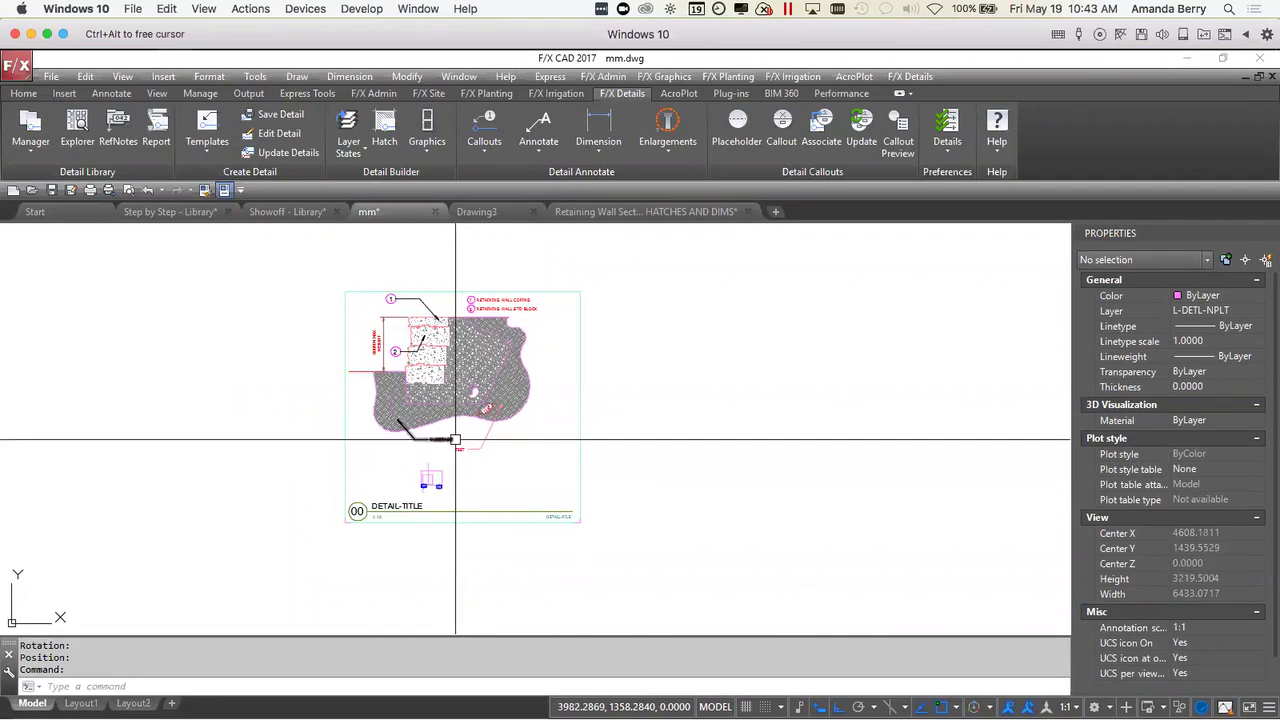
- Launch Save Detail and reposition and enlarge the Select Detail Number dialog
click(284, 114)
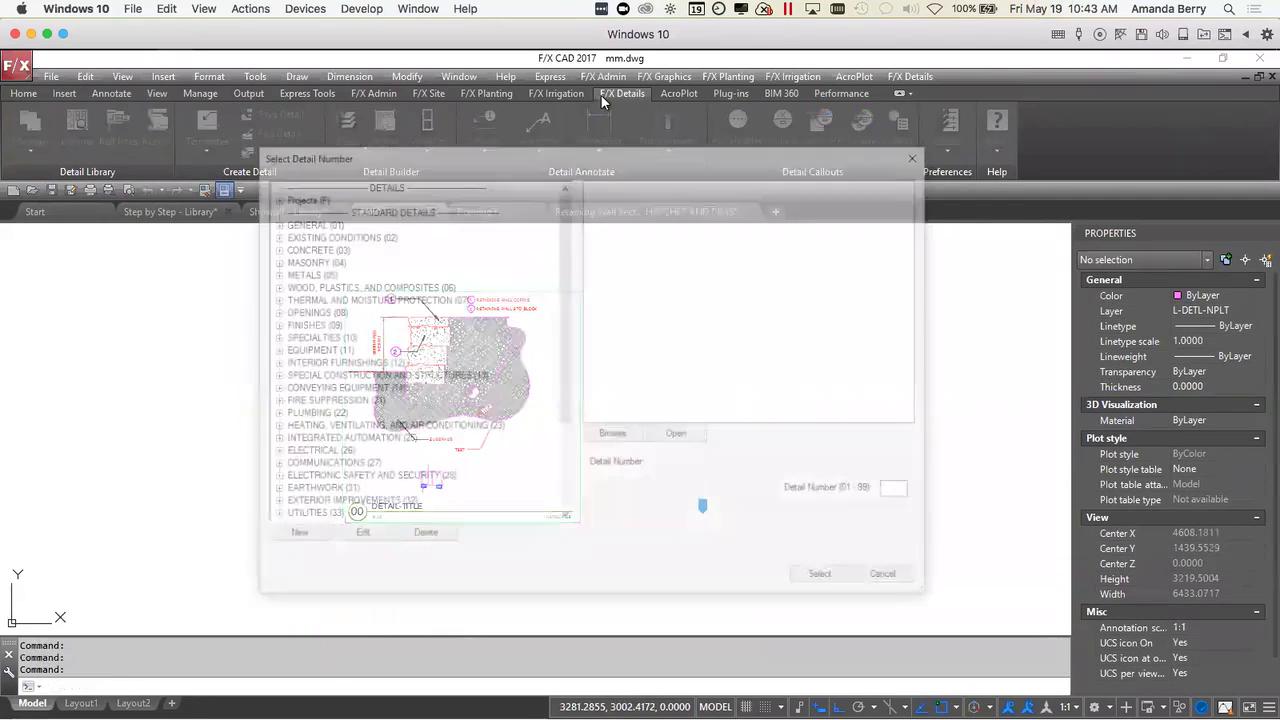
mouse_move(433, 158)
mouse_down()
mouse_move(402, 129)
mouse_move(447, 138)
mouse_up()
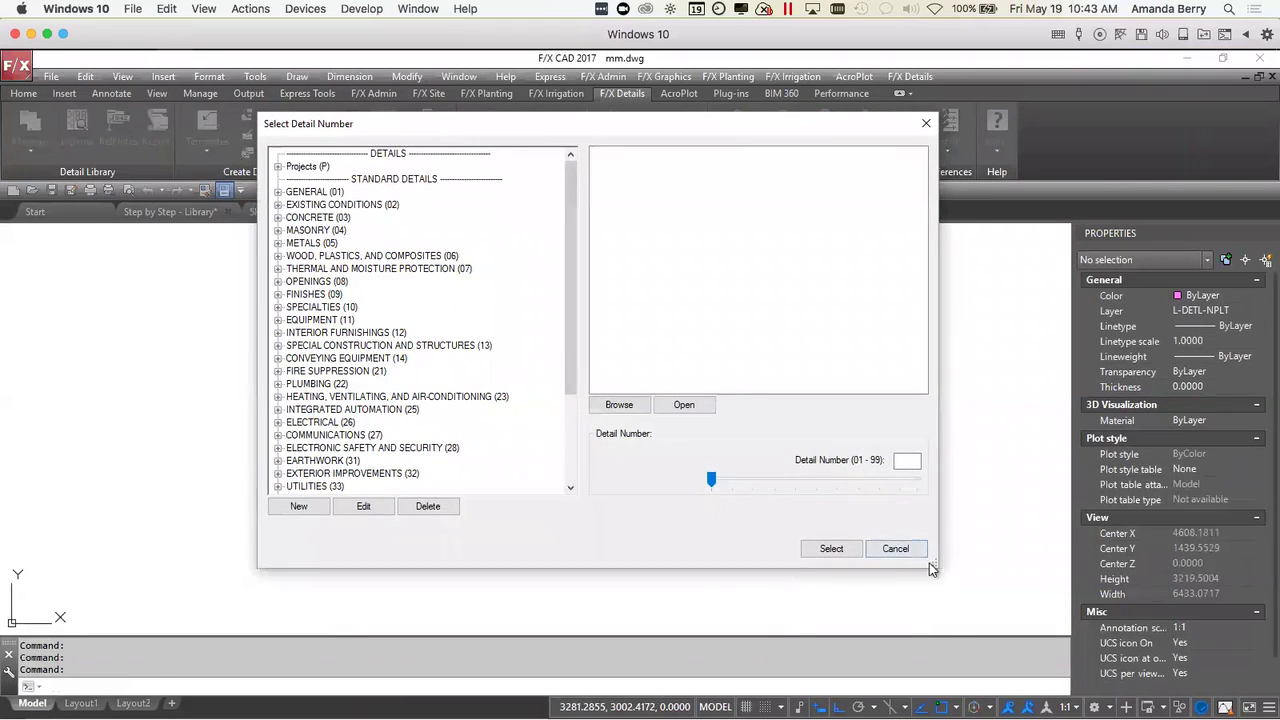
drag(931, 563, 979, 630)
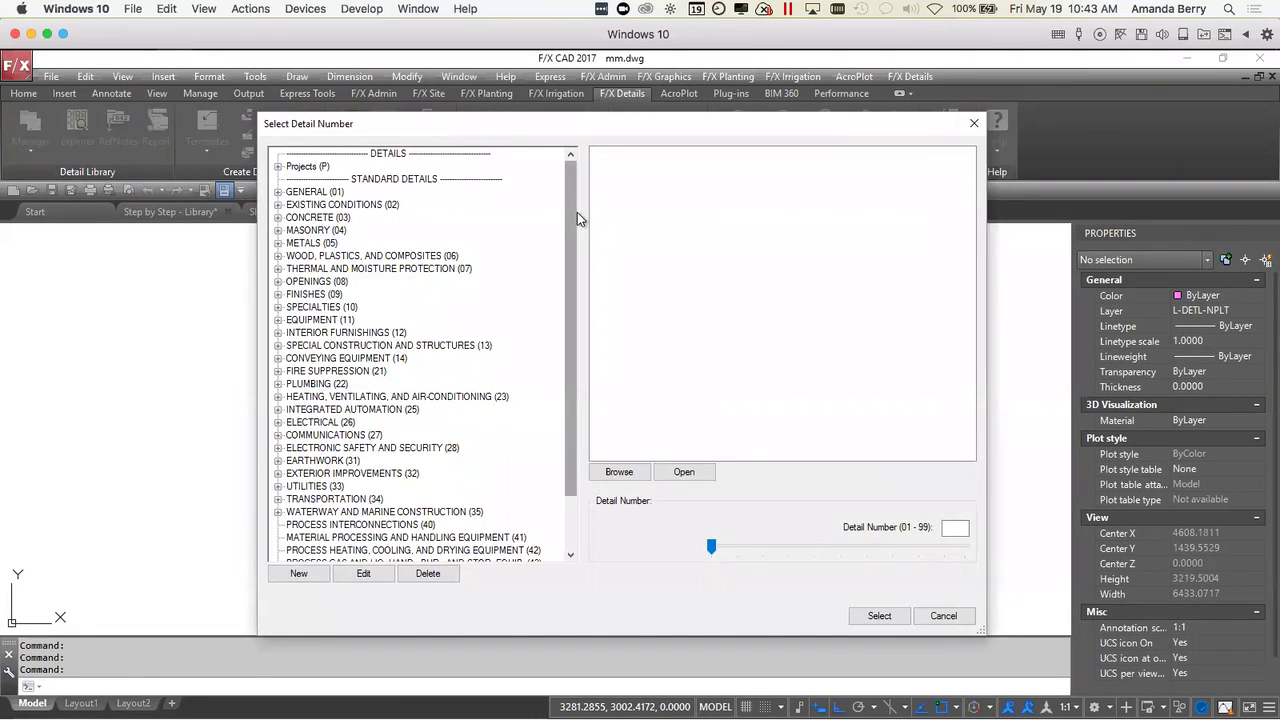
mouse_move(577, 212)
mouse_down()
mouse_move(560, 229)
mouse_move(561, 199)
mouse_up()
drag(567, 220, 567, 262)
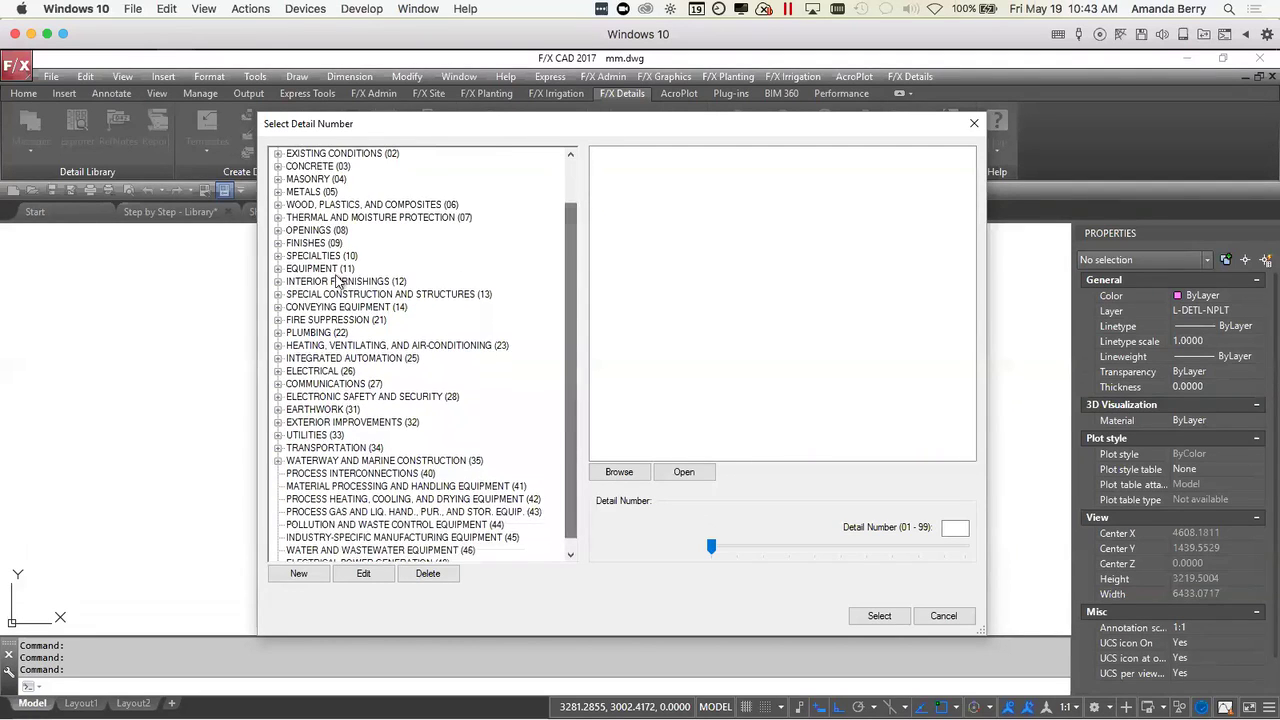
- Browse EQUIPMENT (11) and PEDESTRIAN CONTROL EQUIPMENT (14), then move the dialog off the drawing
click(277, 269)
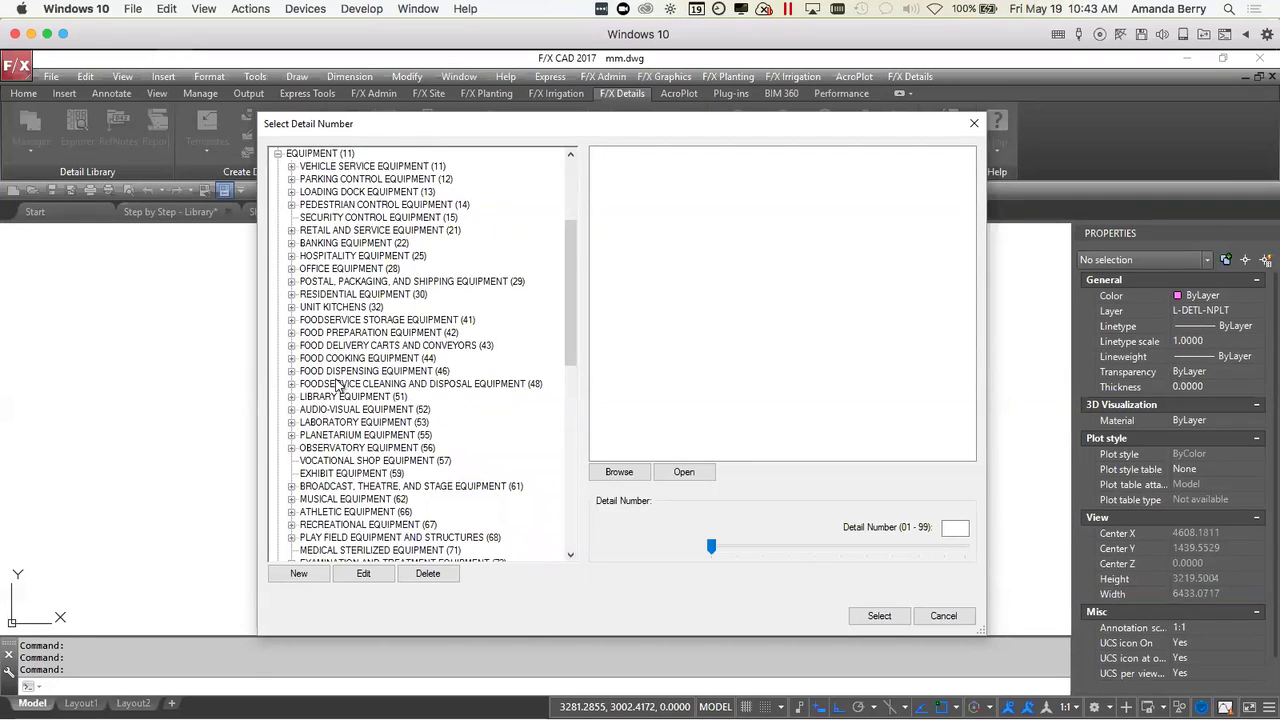
click(291, 205)
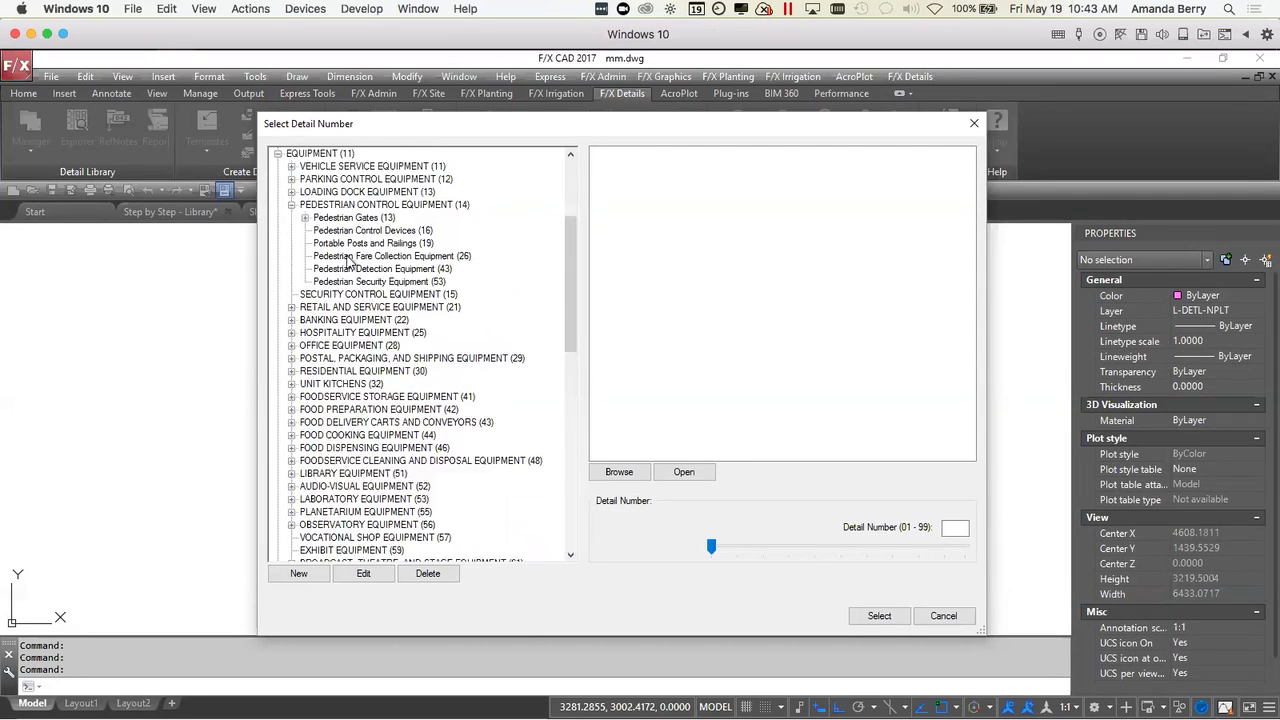
click(278, 154)
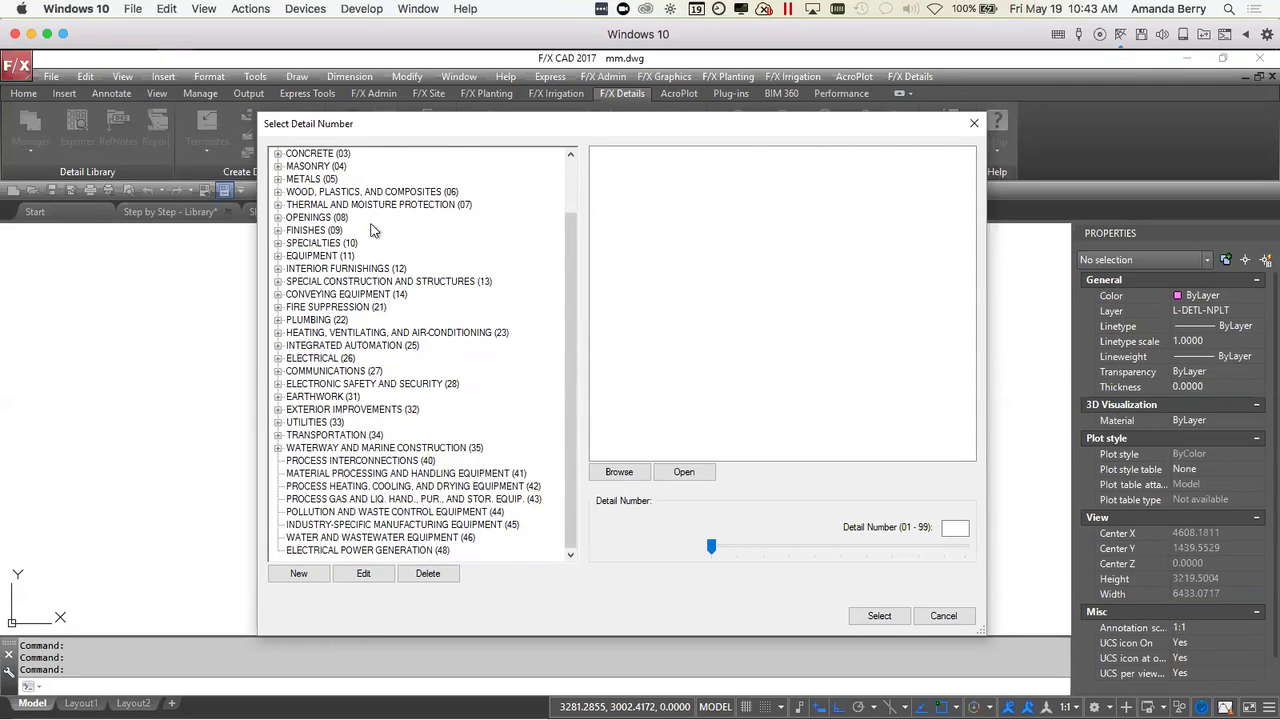
mouse_move(575, 262)
mouse_down()
mouse_move(573, 200)
mouse_move(569, 265)
mouse_up()
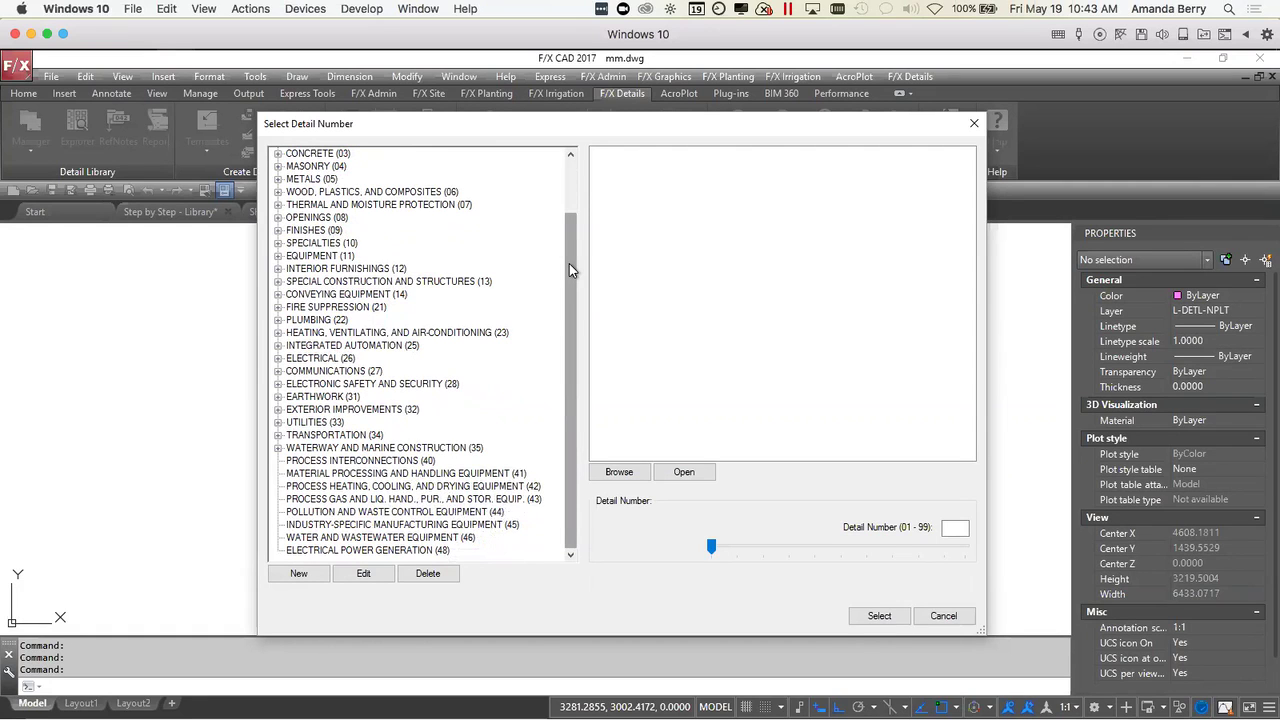
drag(569, 263, 582, 198)
mouse_move(614, 137)
mouse_down()
mouse_move(668, 145)
mouse_move(809, 79)
mouse_move(811, 106)
mouse_up()
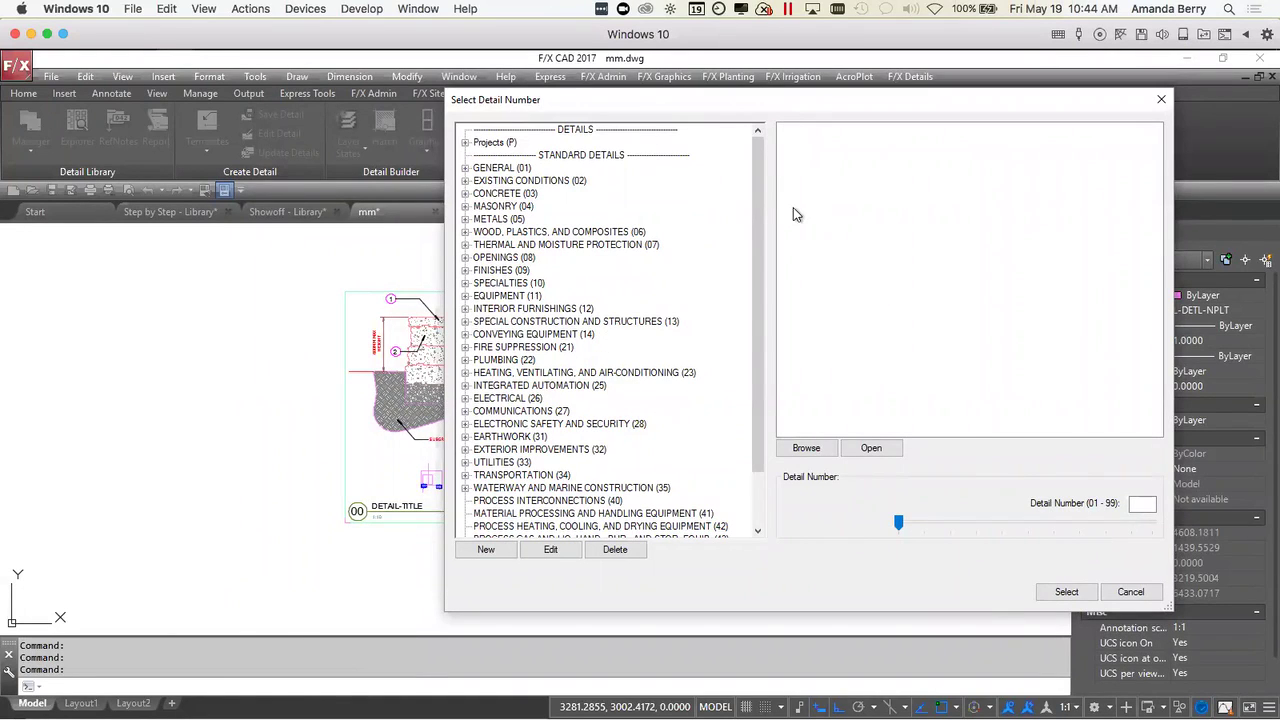
- Browse the details saved under the Traditional Acres Park and Pacifica Town Library projects
click(464, 145)
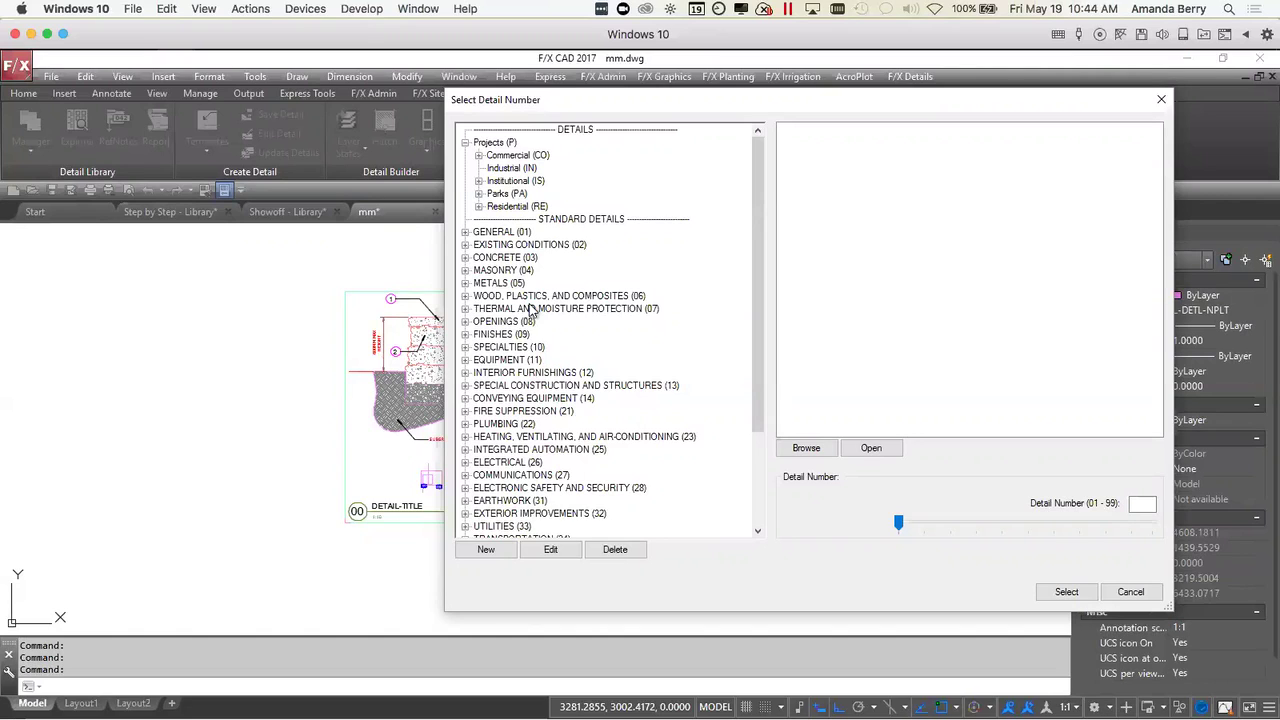
click(478, 194)
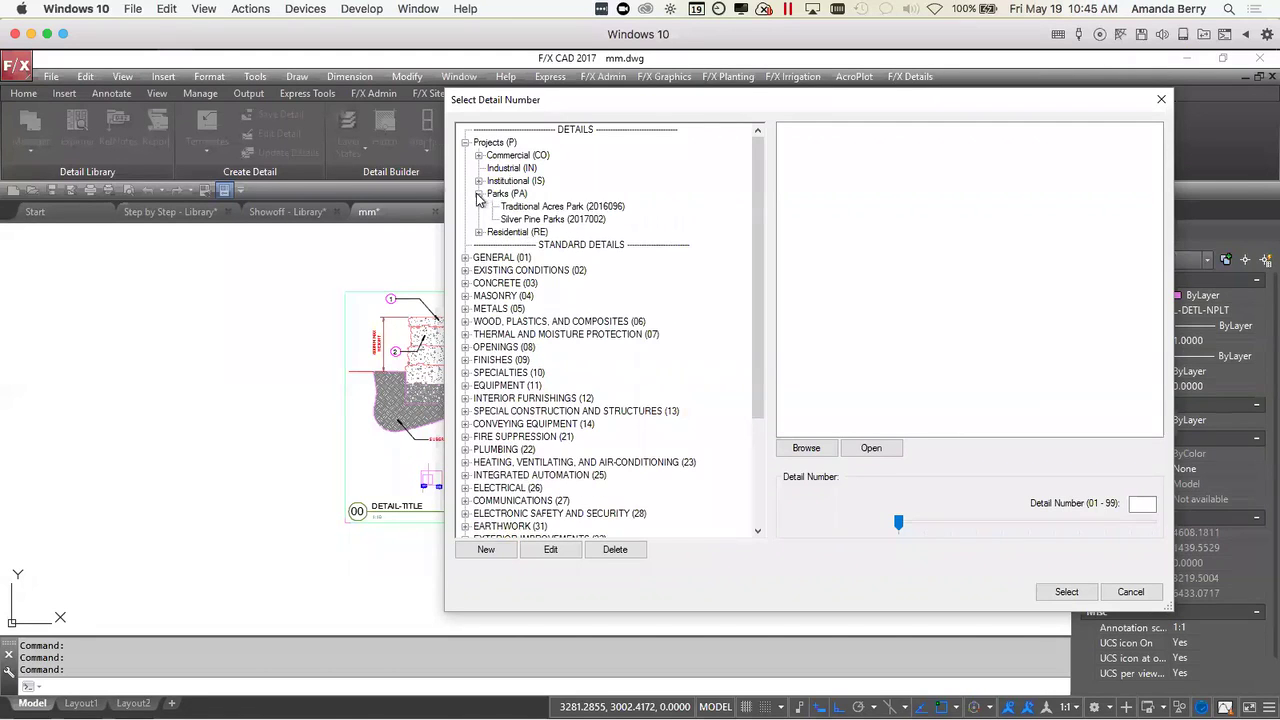
click(535, 209)
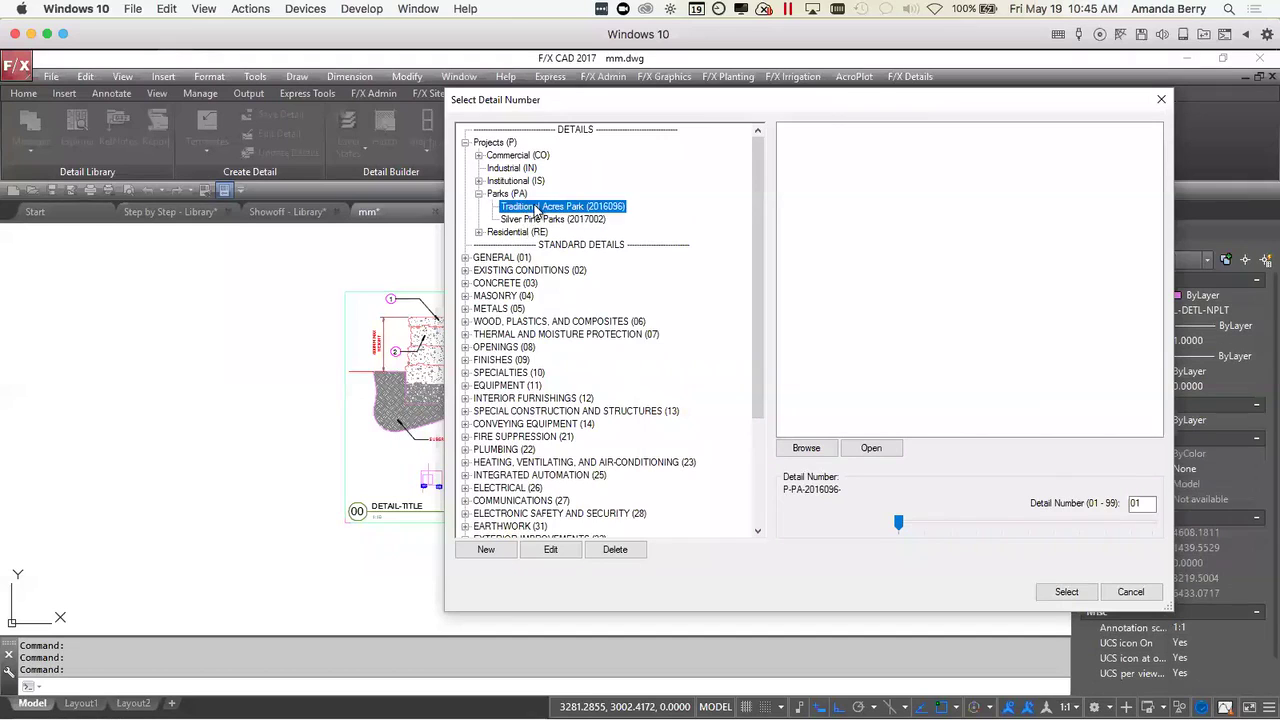
click(478, 181)
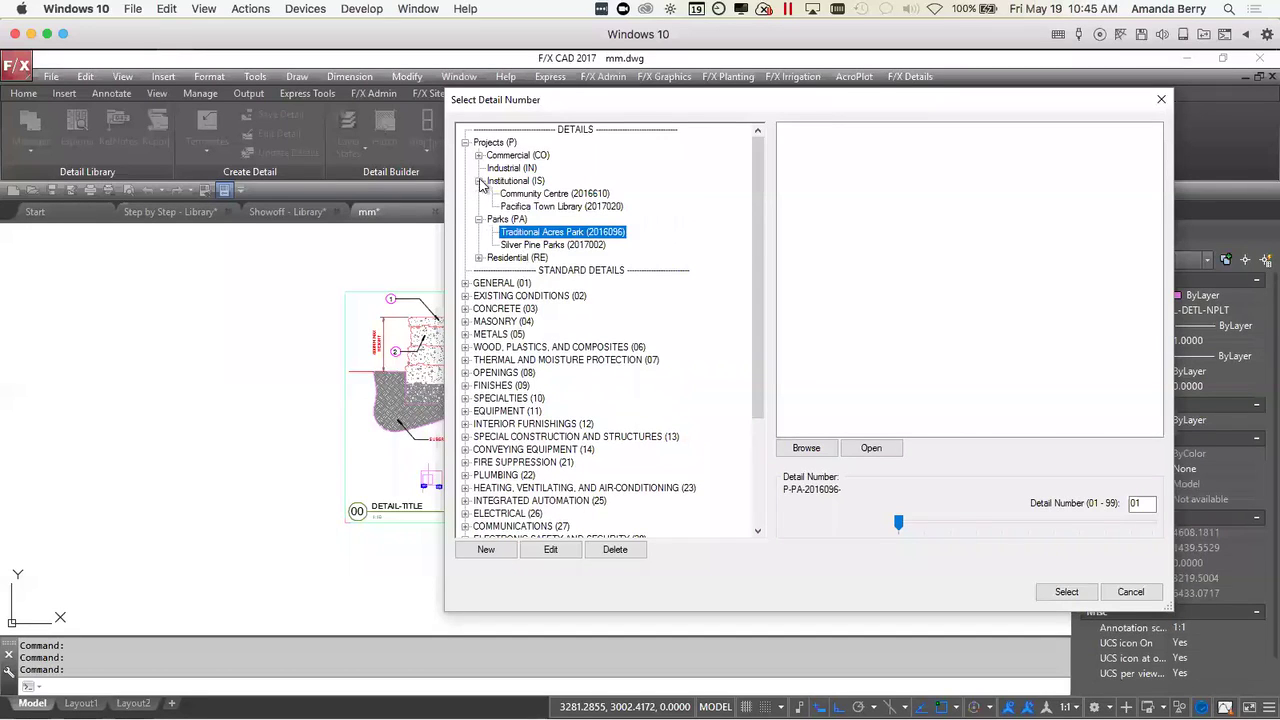
click(530, 207)
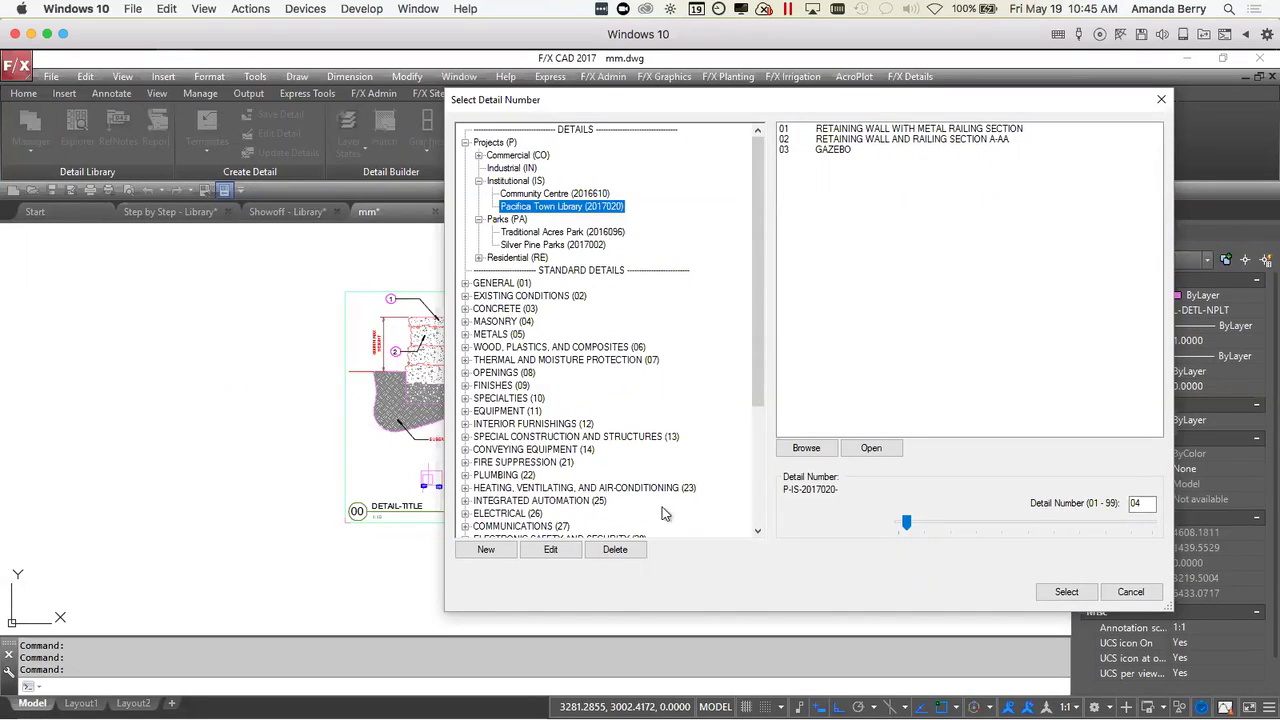
click(478, 181)
click(478, 193)
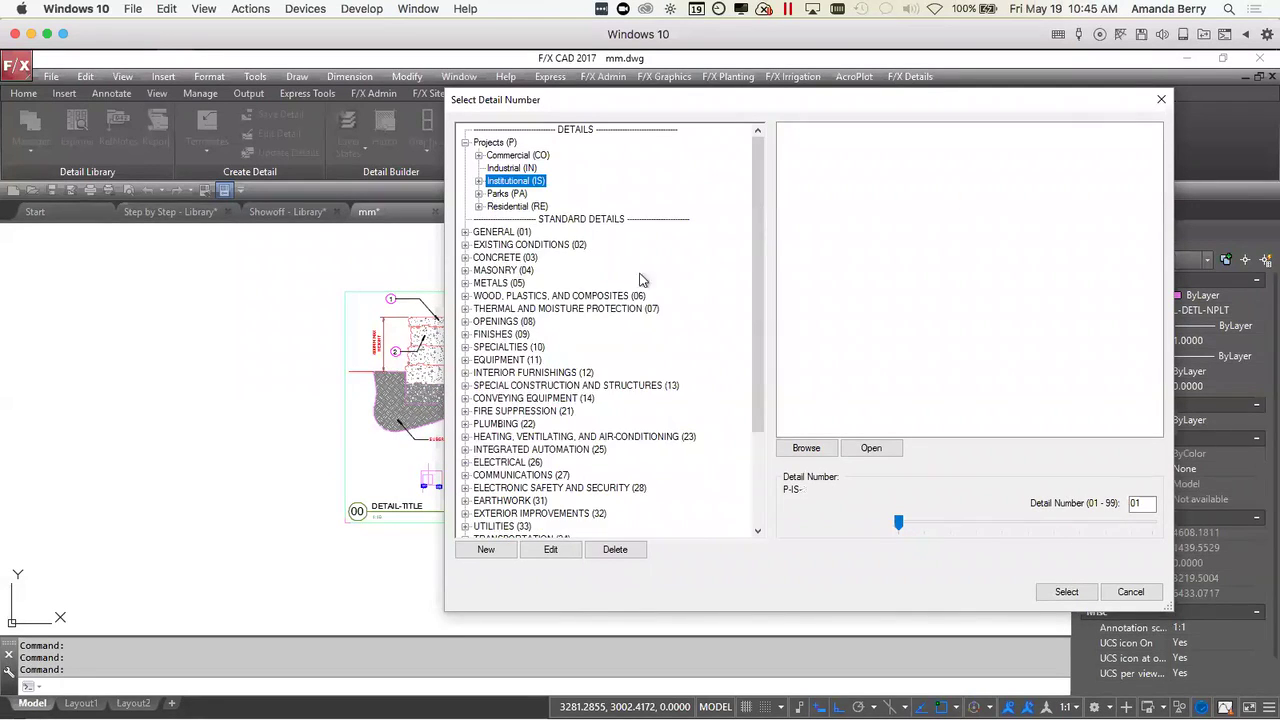
- Choose Exterior Improvements > Retaining Walls > Precast Concrete Retaining Walls as the category
click(465, 514)
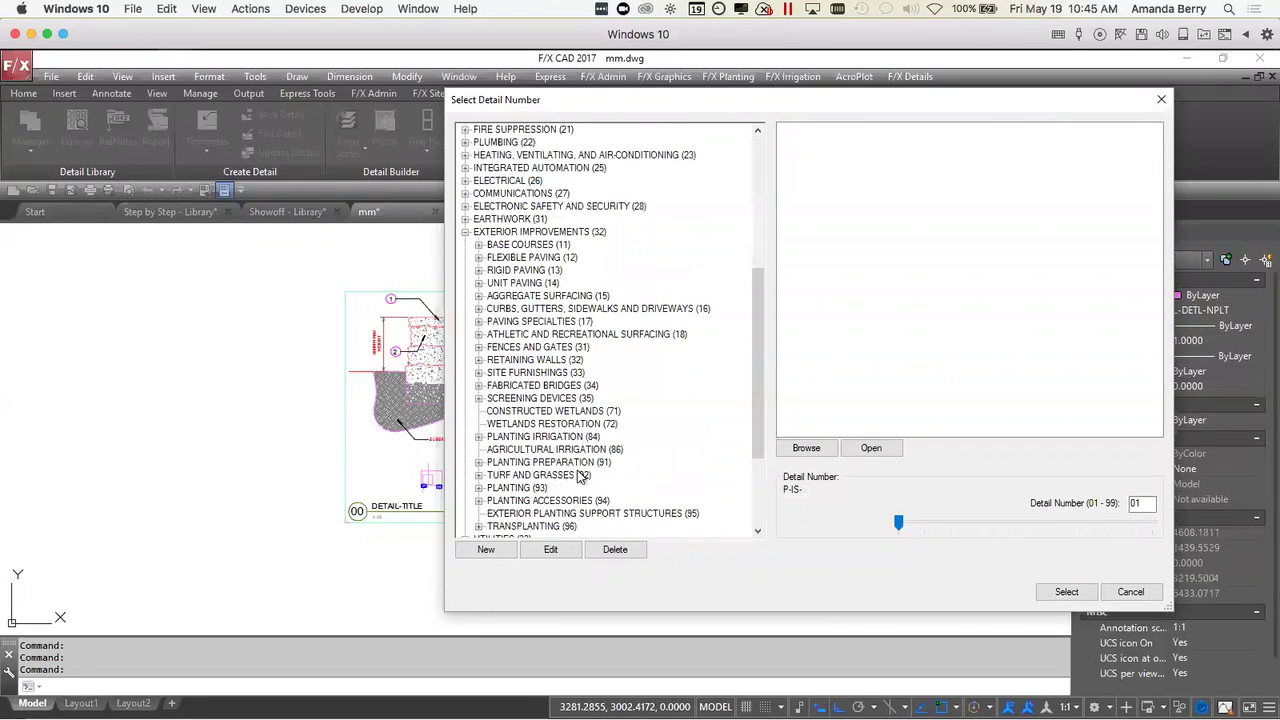
click(479, 360)
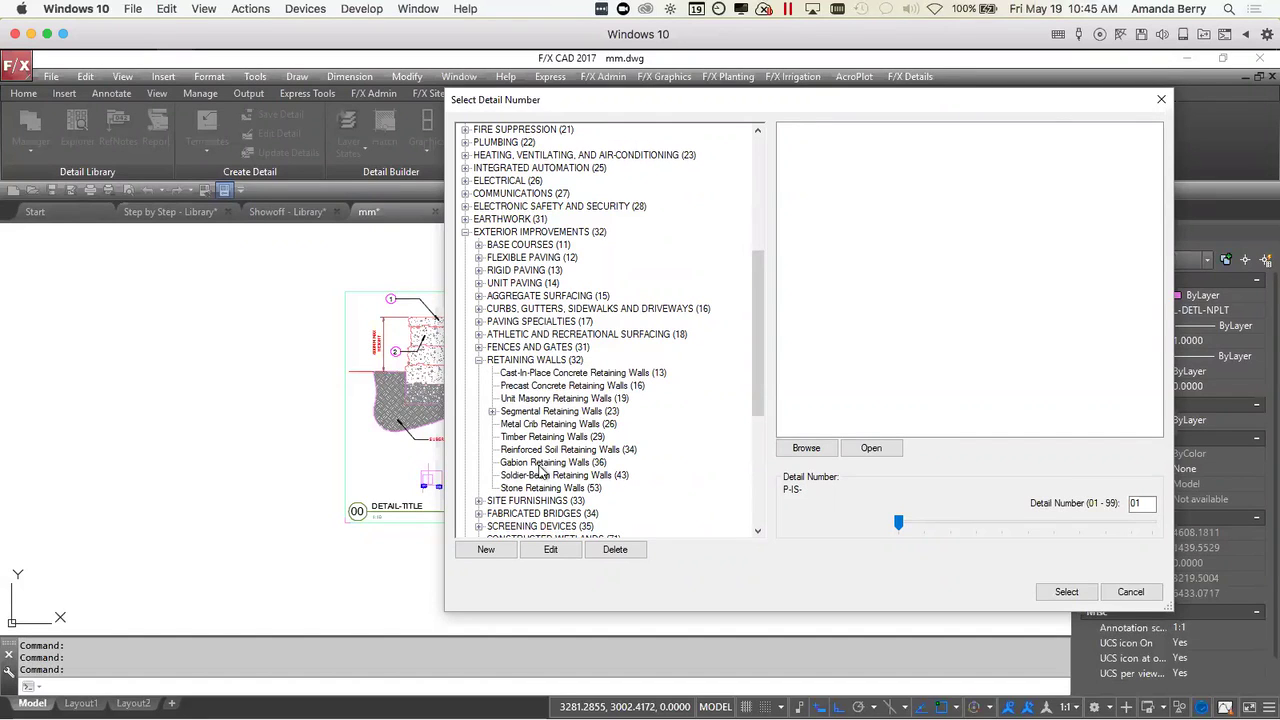
click(562, 389)
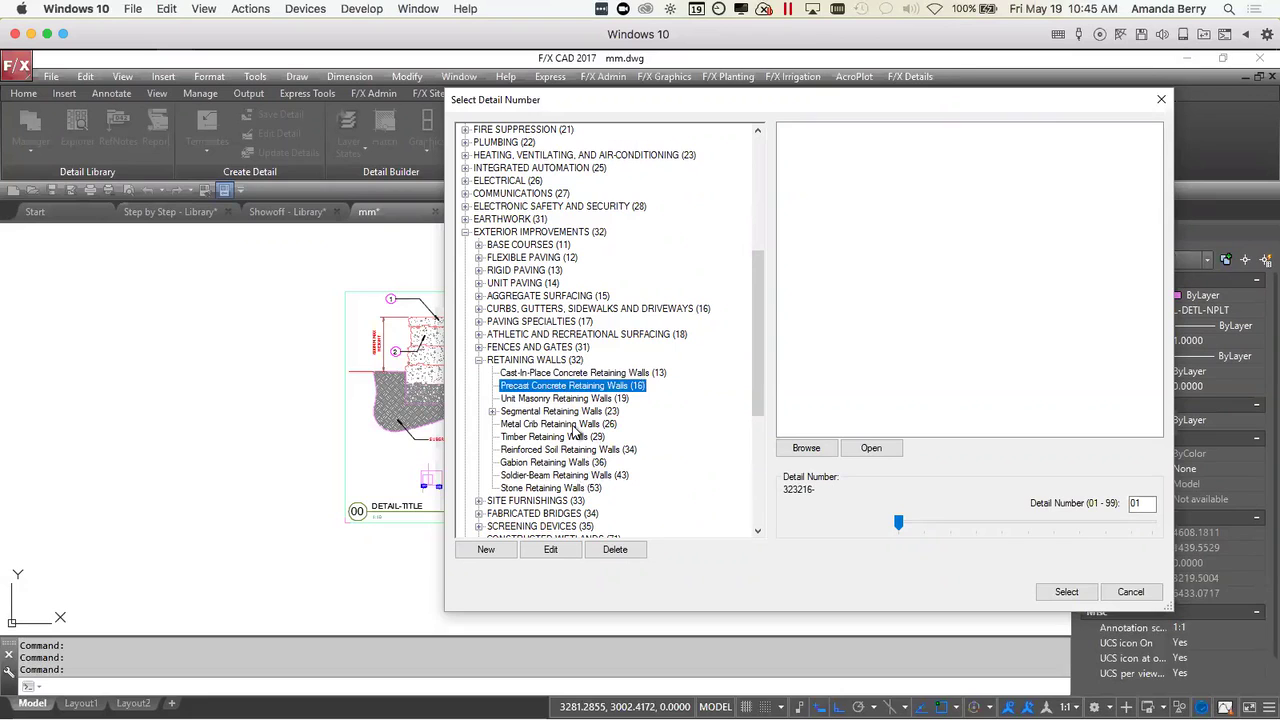
click(1136, 506)
- Accept the detail number and title the detail RETAINING WALL
click(1066, 593)
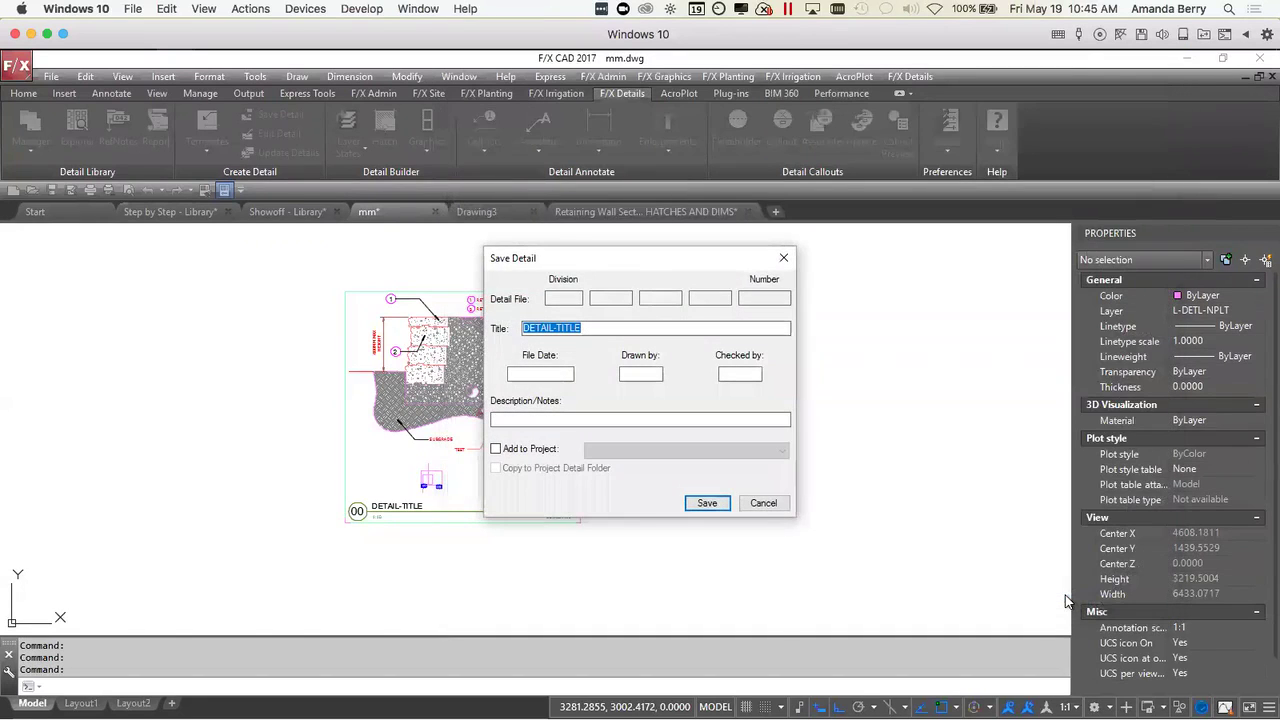
drag(663, 263, 643, 291)
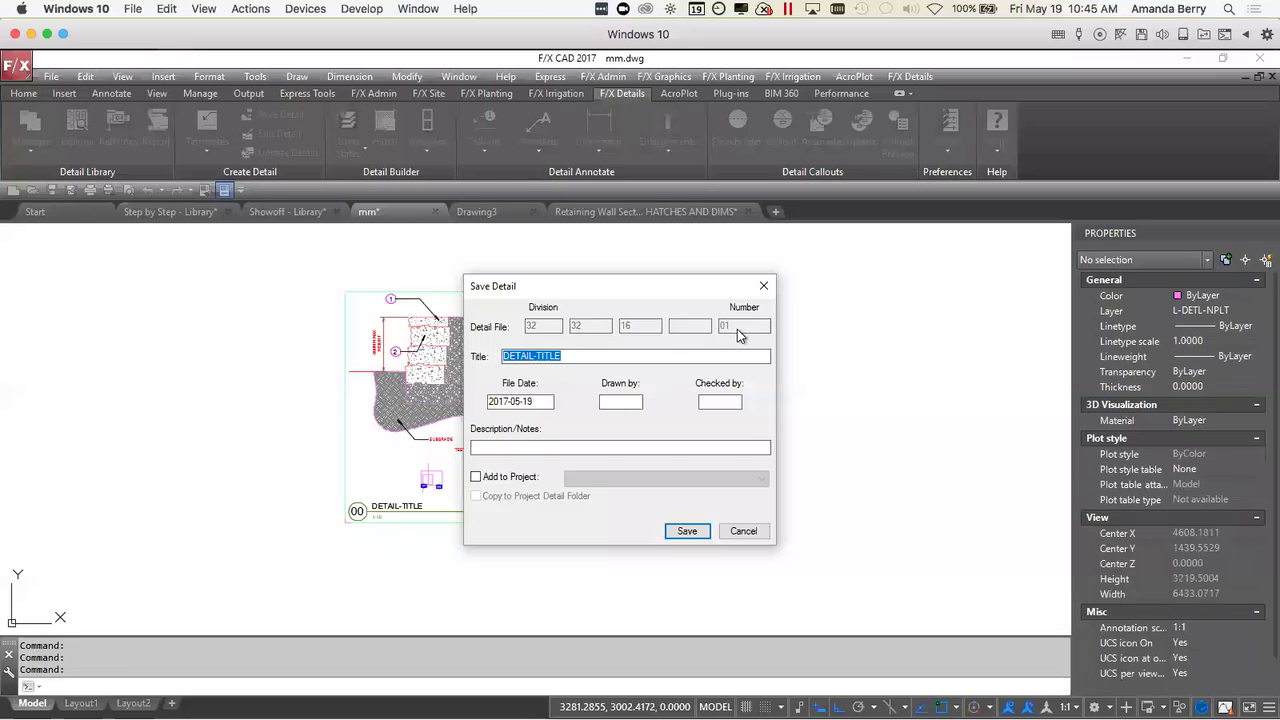
mouse_move(610, 285)
mouse_down()
mouse_move(760, 324)
mouse_move(835, 311)
mouse_up()
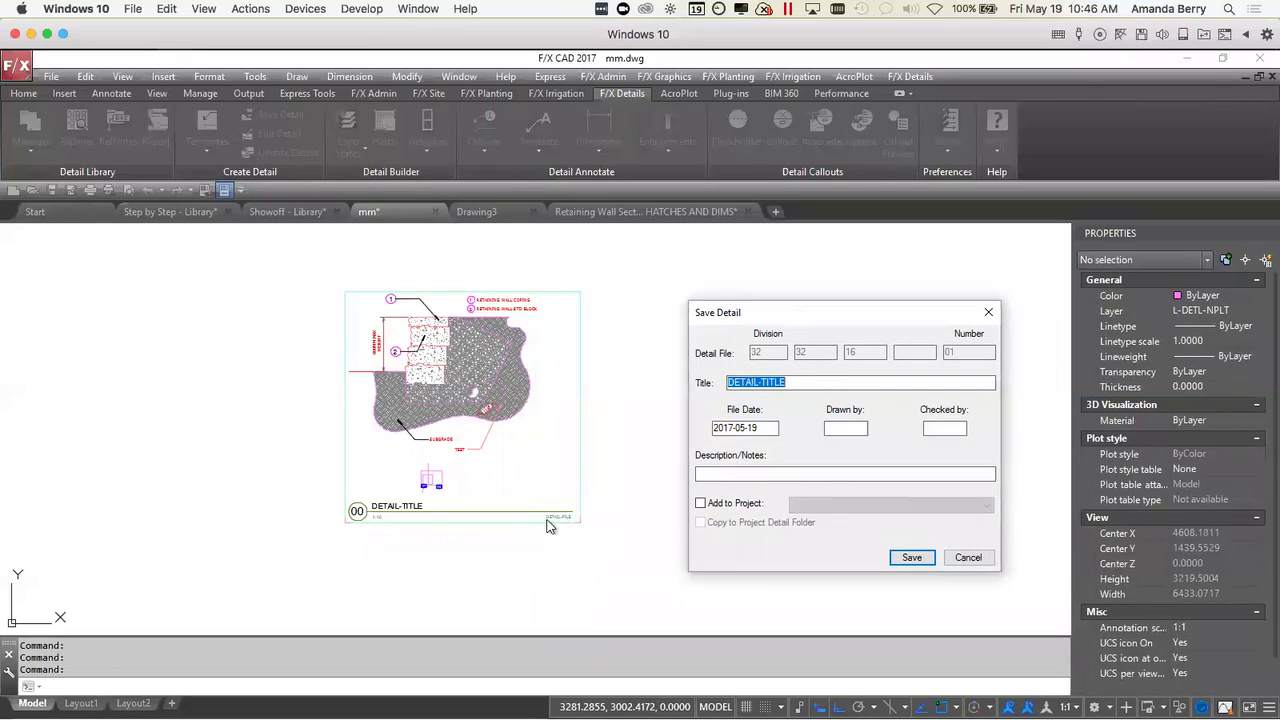
click(649, 447)
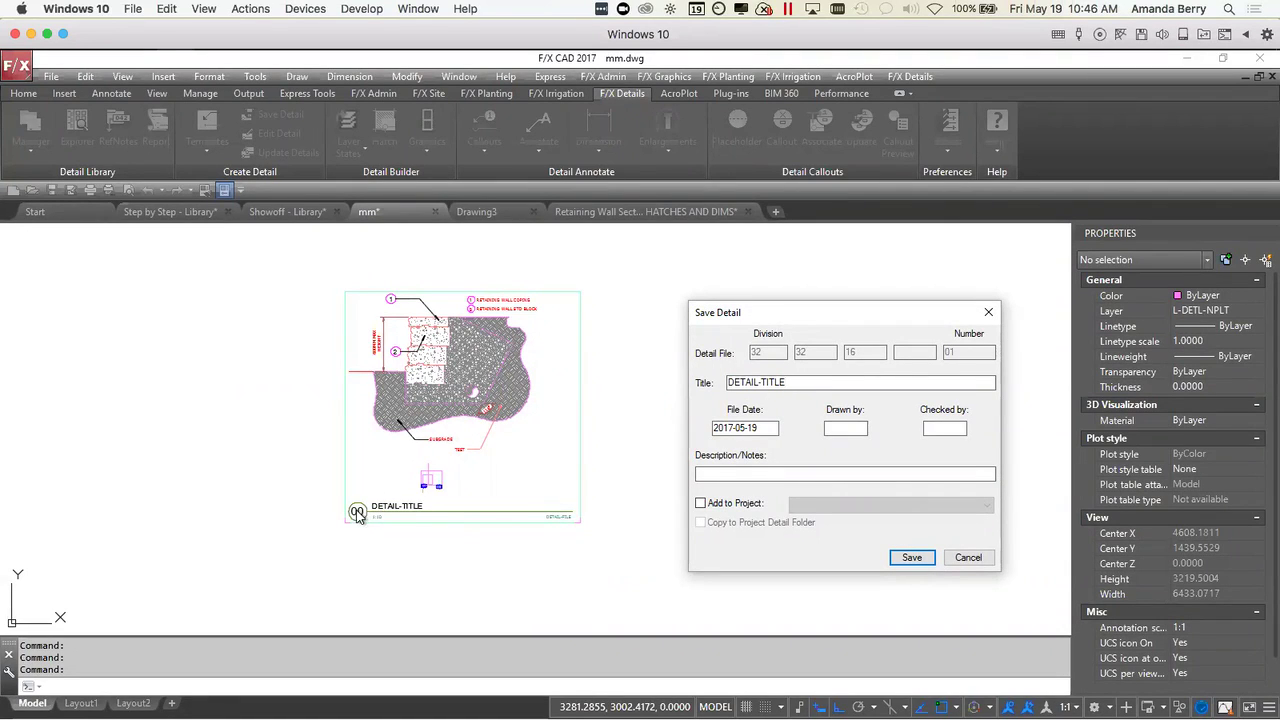
drag(787, 383, 715, 384)
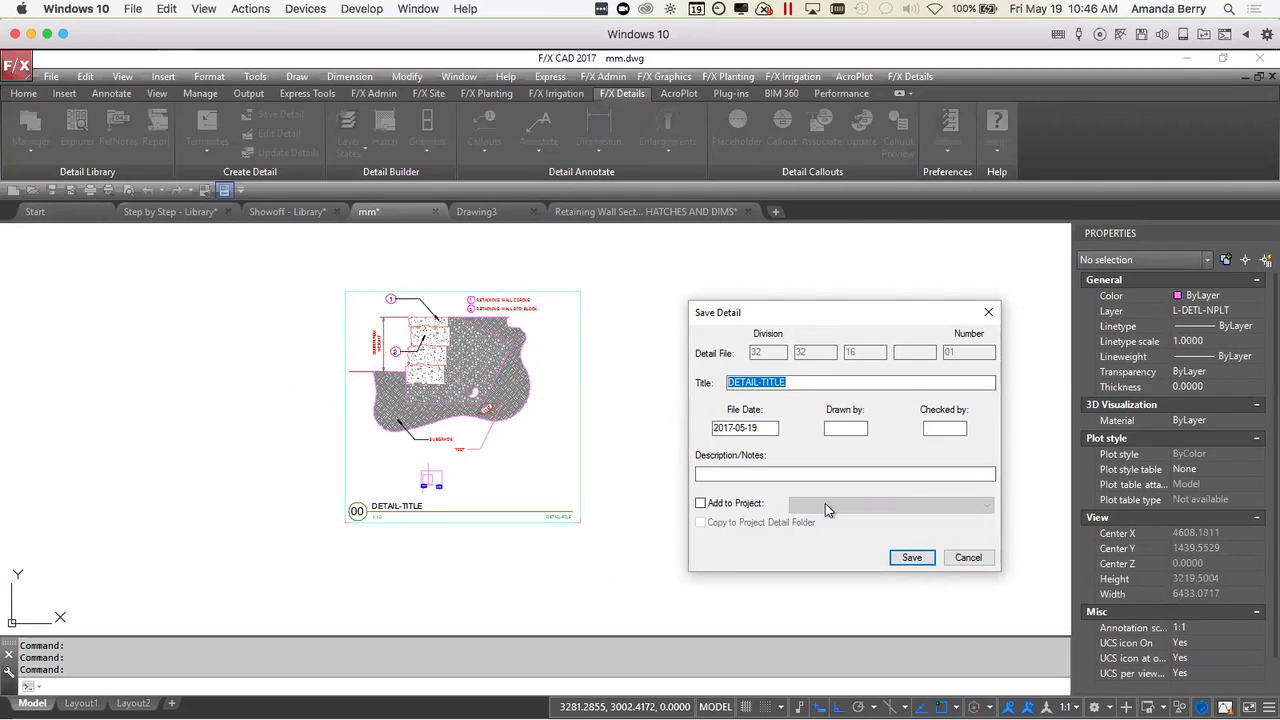
text(RETAINING WALL)
- Fill in the Drawn by and Checked by fields with the staff initials
click(856, 429)
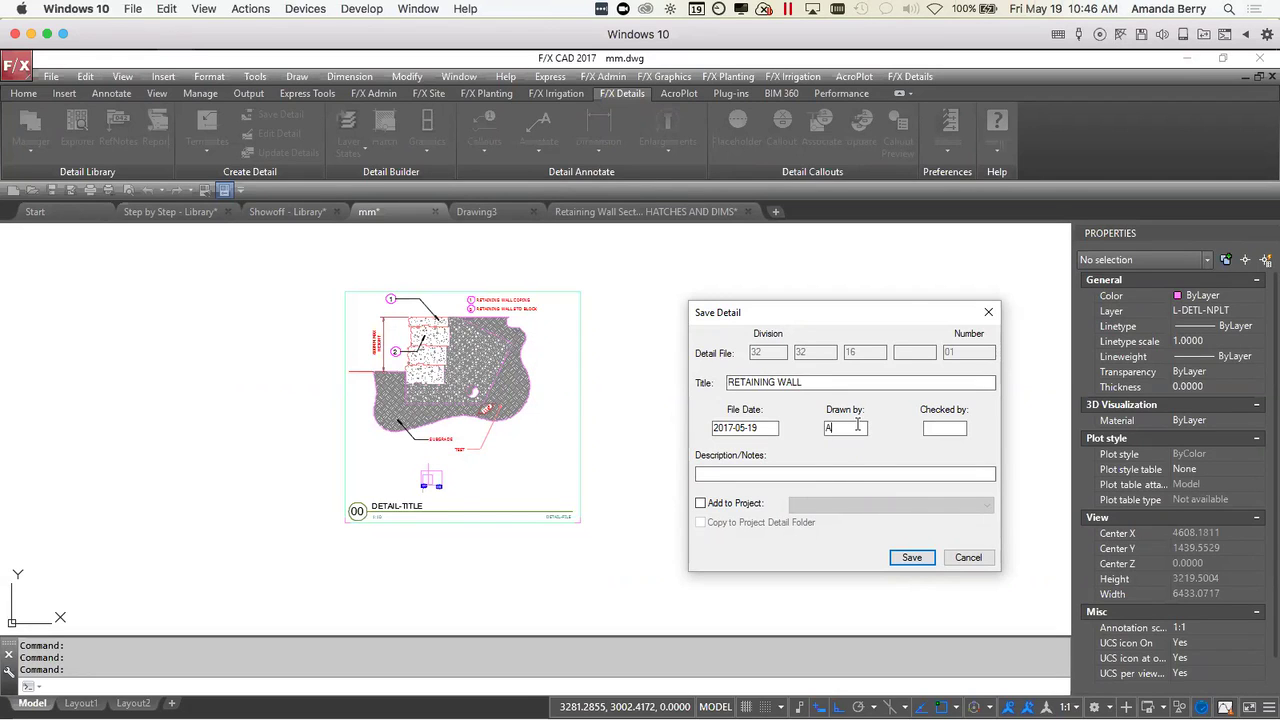
text(ADB)
click(952, 430)
text(JF)
- Describe it as '600mm height max with 100mm drainage' and save the detail
click(772, 475)
text(600mm heig)
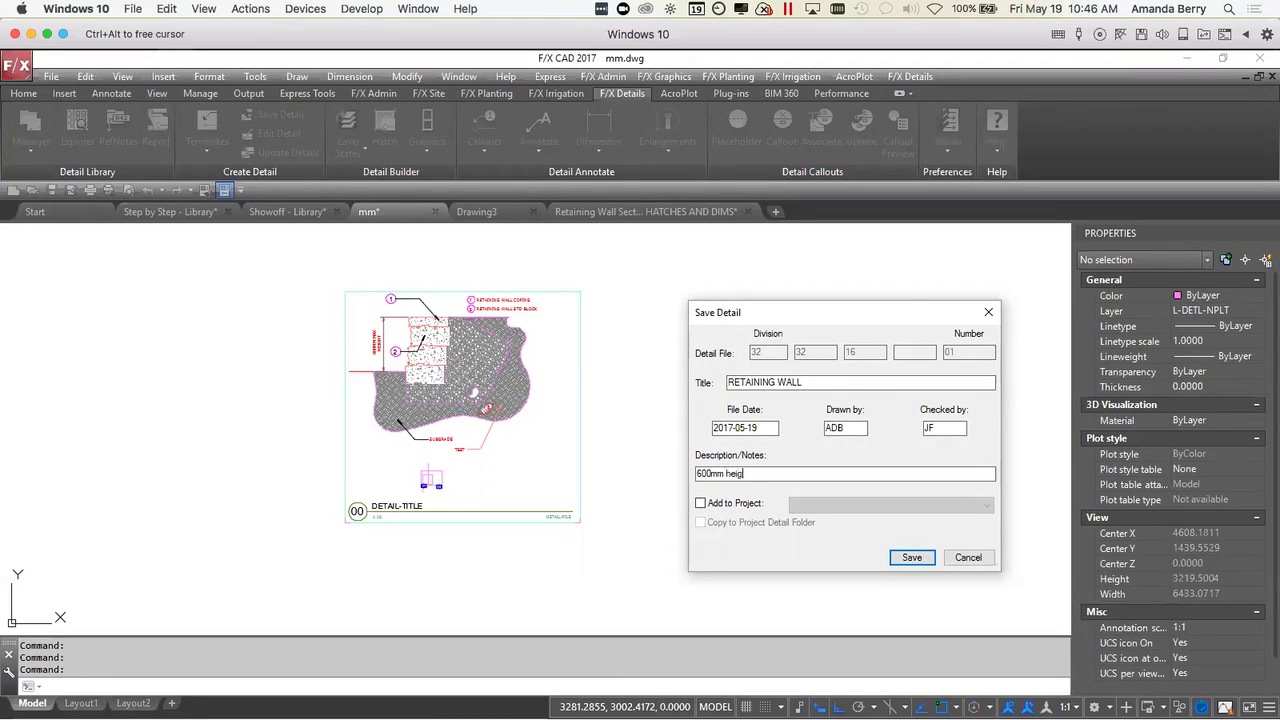
text(ht max with drainage pipe)
click(788, 476)
text(100mm)
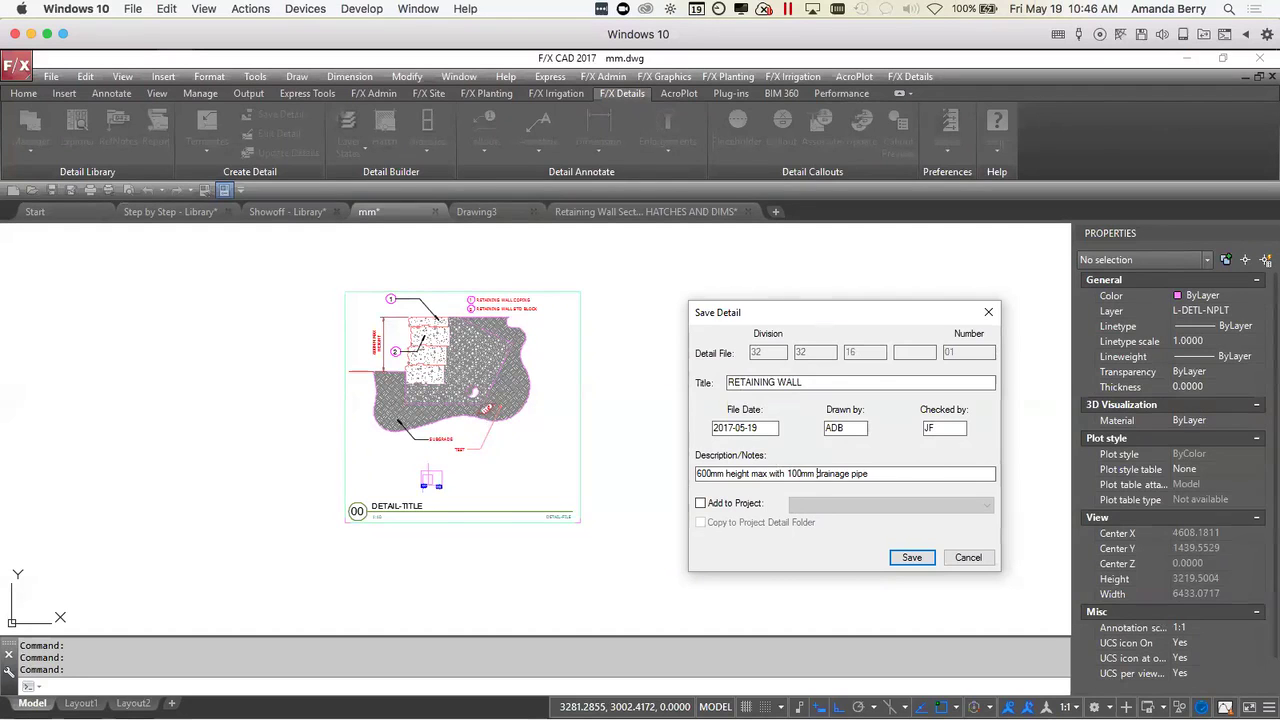
drag(818, 312, 758, 274)
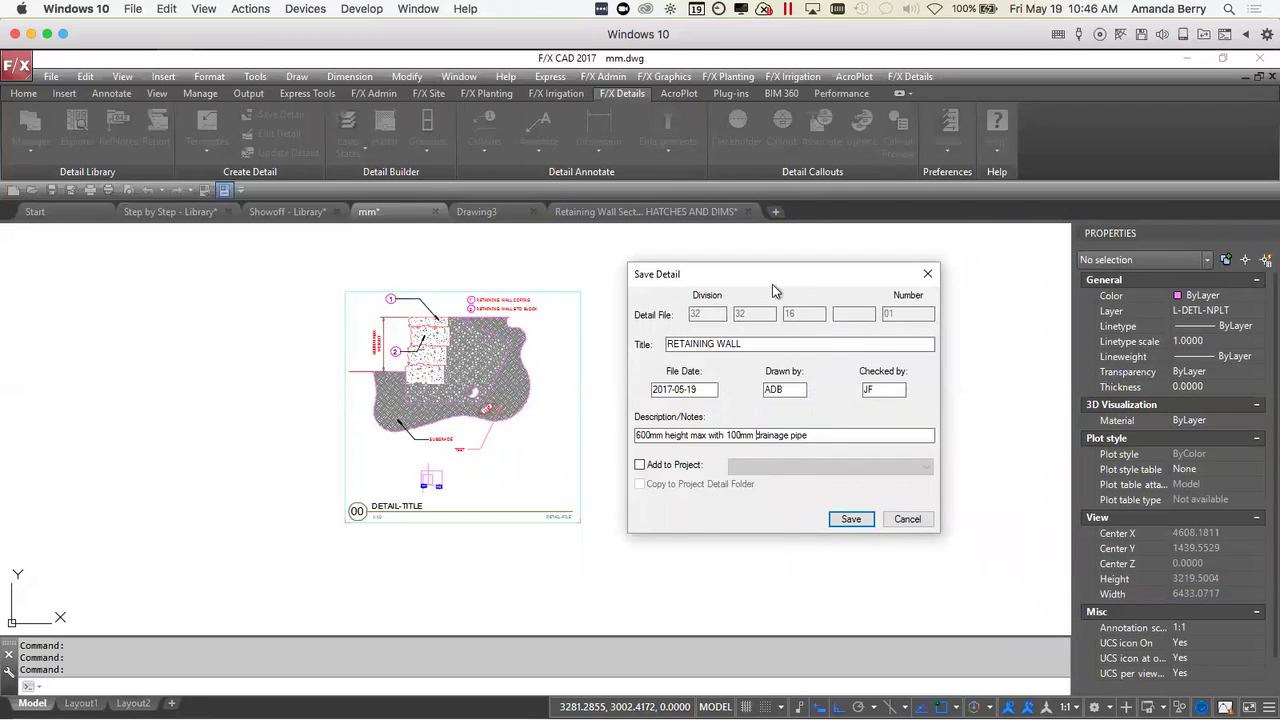
click(851, 519)
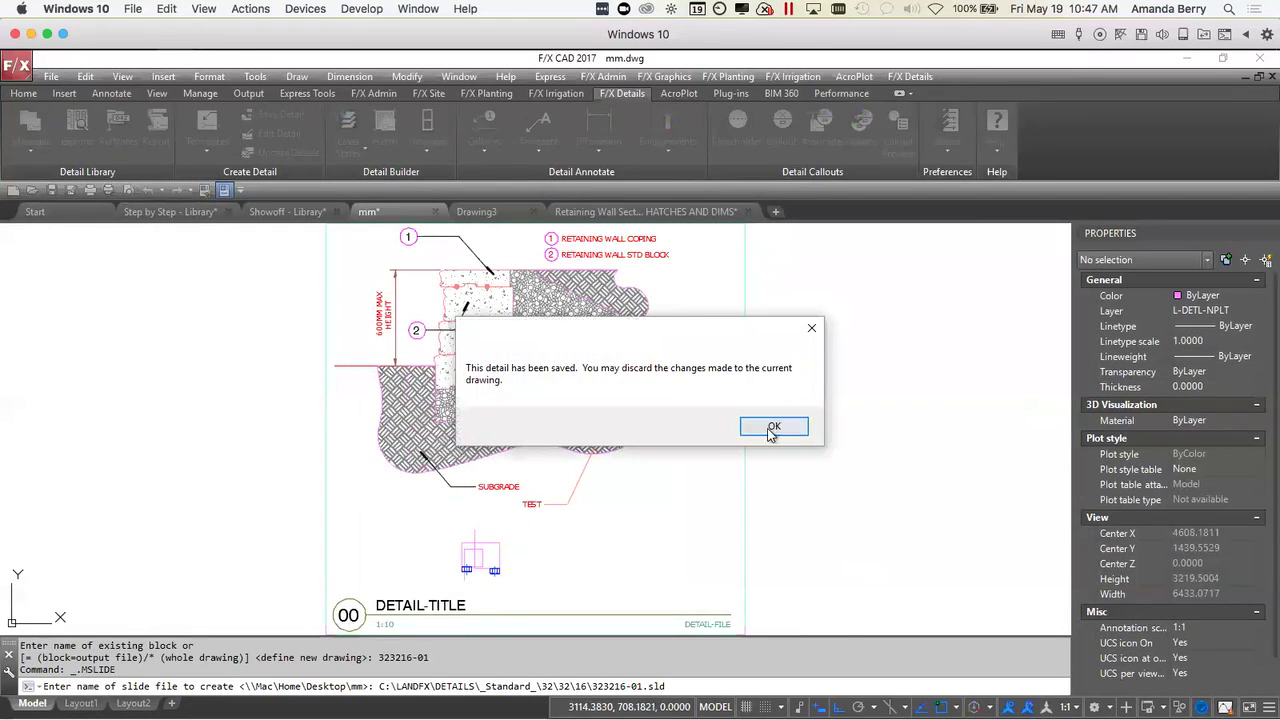
- Acknowledge the saved message and switch to the Step by Step - Library drawing
click(771, 425)
scroll(829, 477, down, 2)
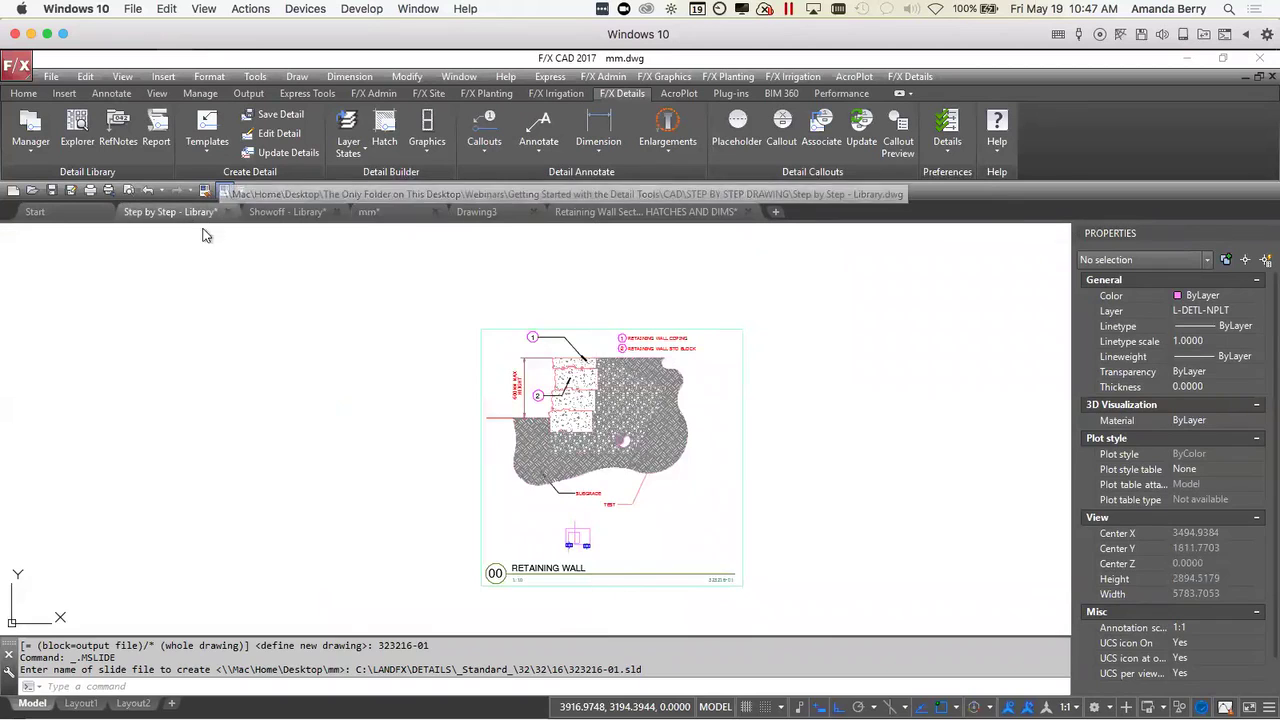
click(175, 211)
scroll(773, 405, down, 2)
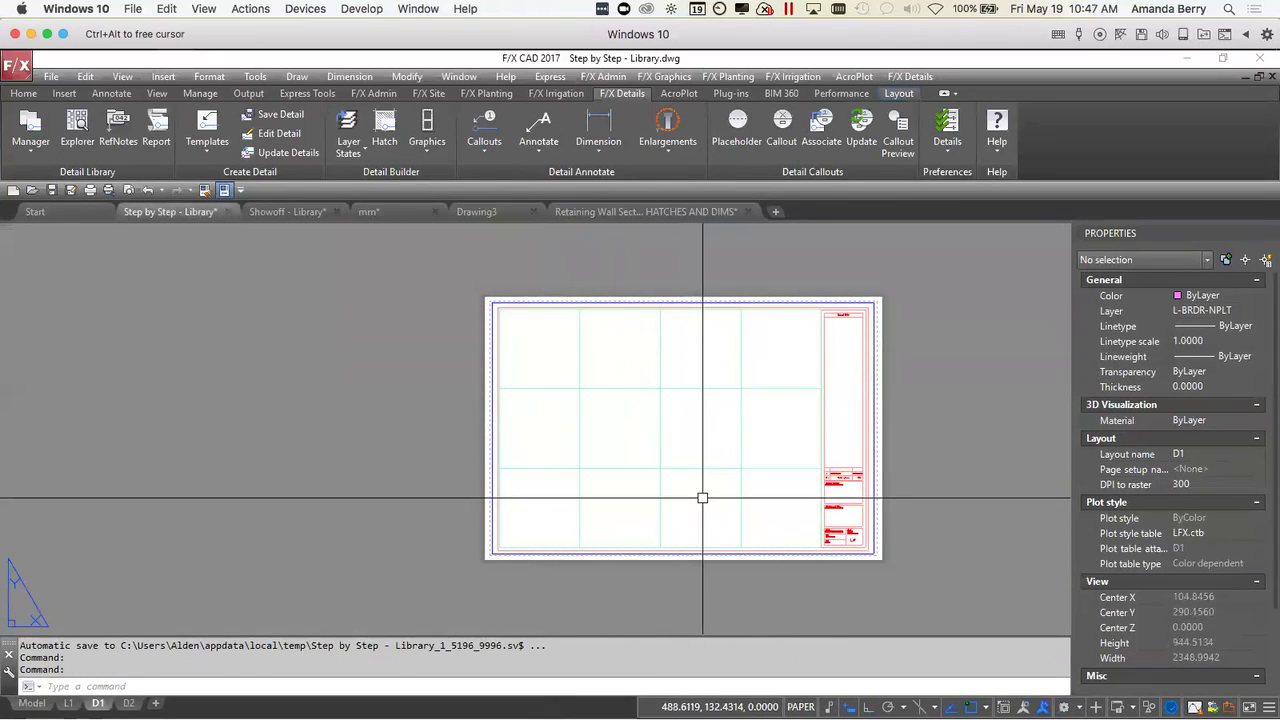
- Open the Detail Manager listing the three project details and centre the D1 sheet
click(30, 124)
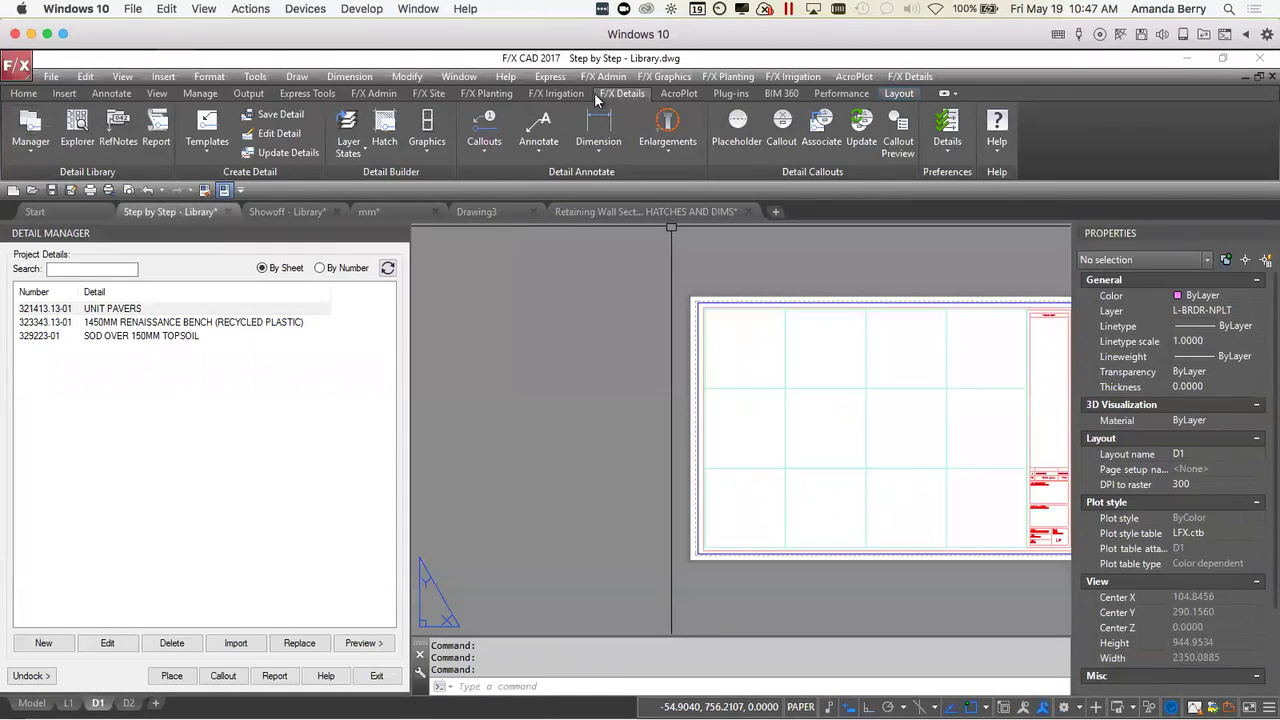
click(28, 150)
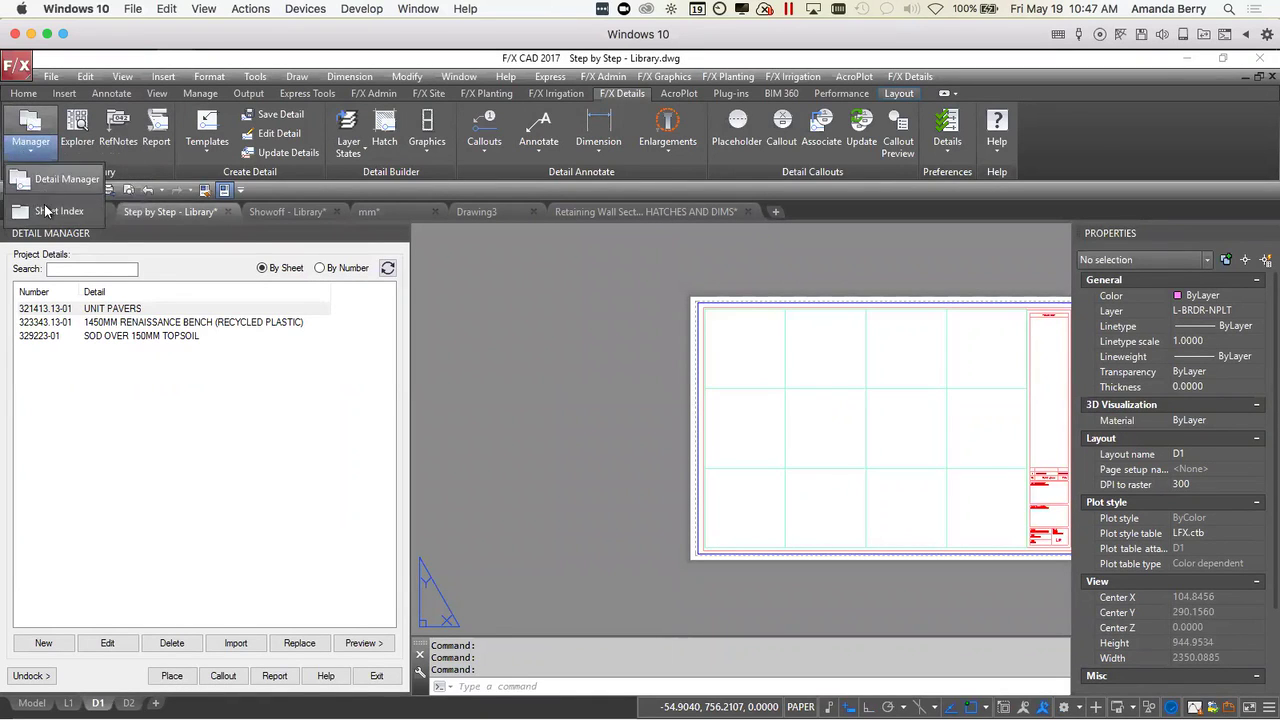
click(47, 176)
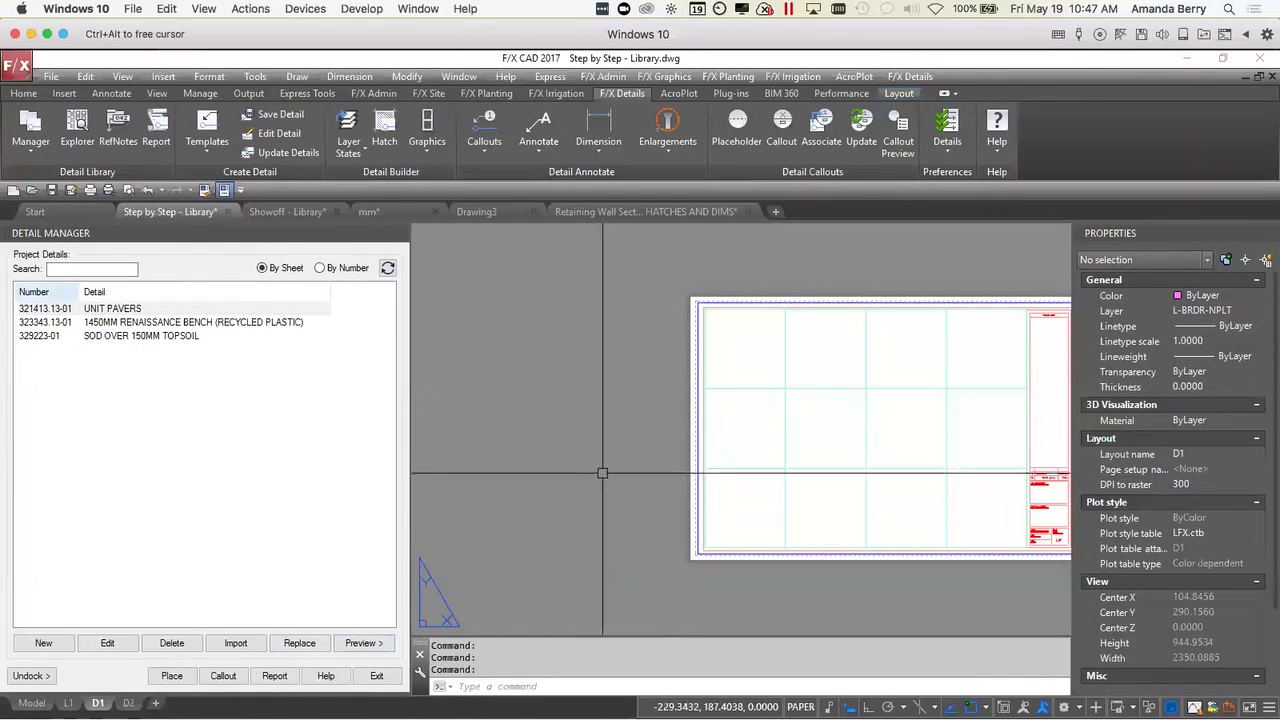
middle_click(469, 471)
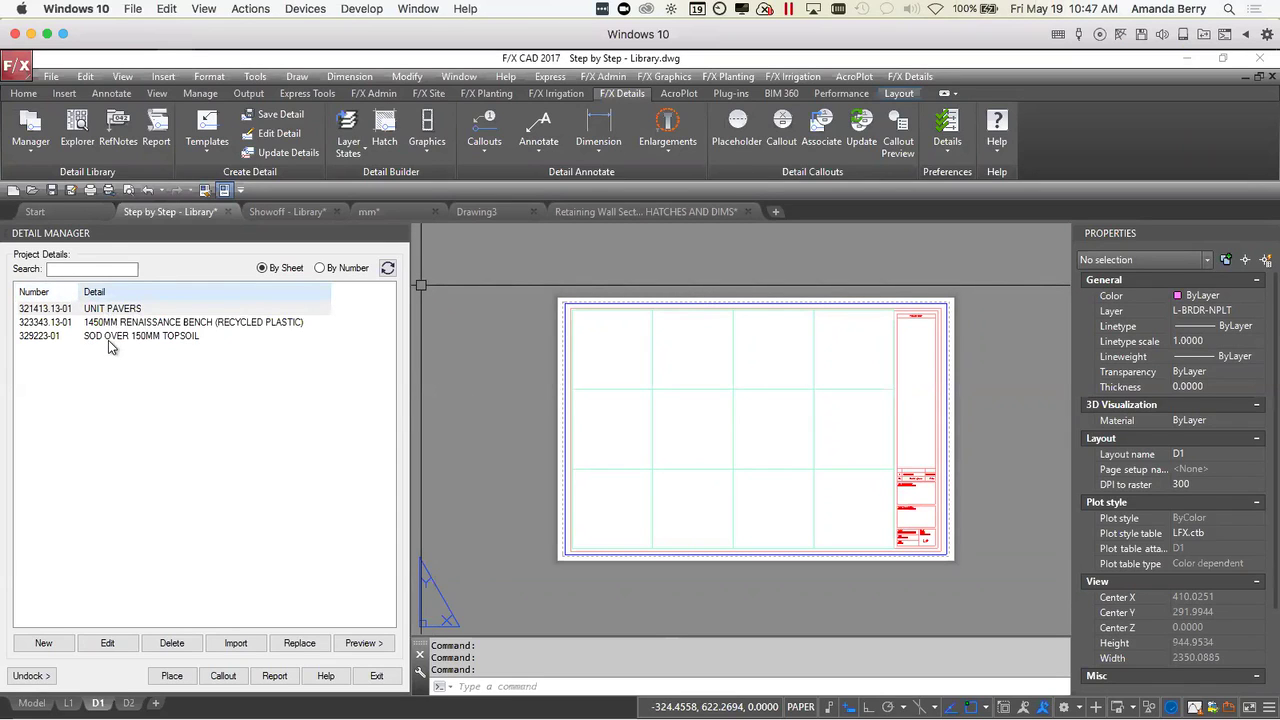
click(63, 308)
click(320, 268)
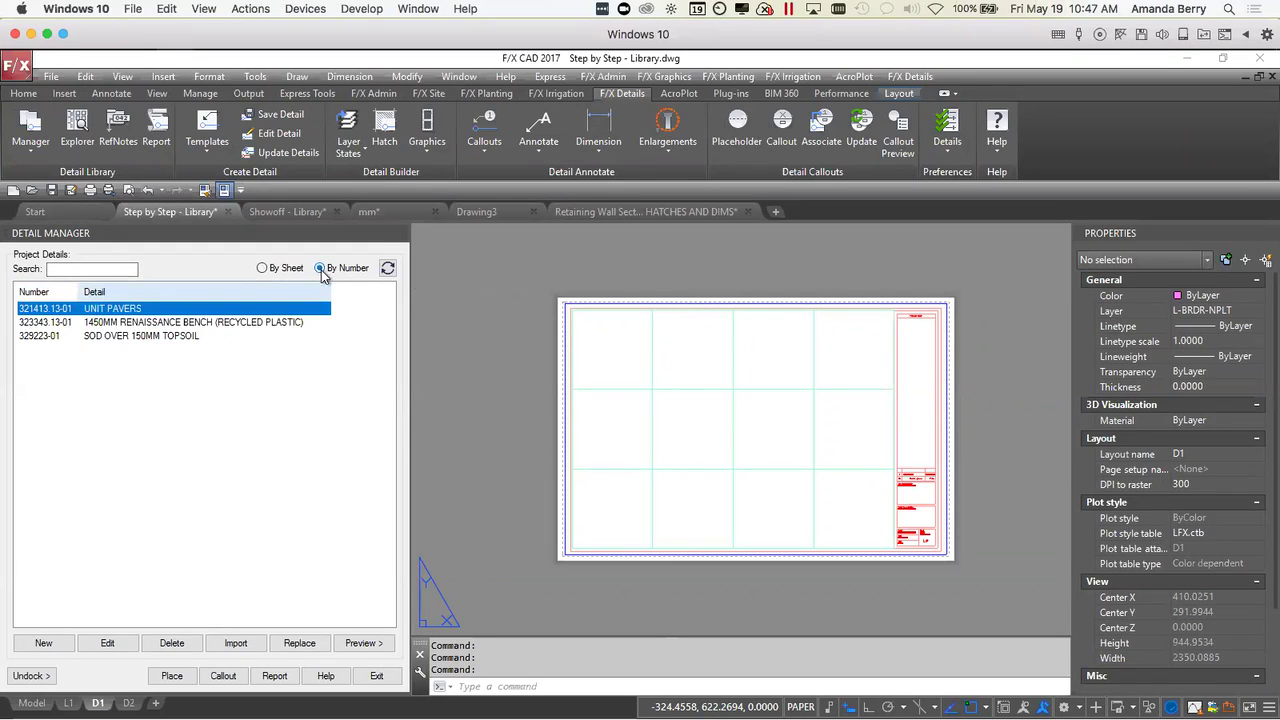
click(262, 268)
click(362, 643)
drag(794, 440, 663, 143)
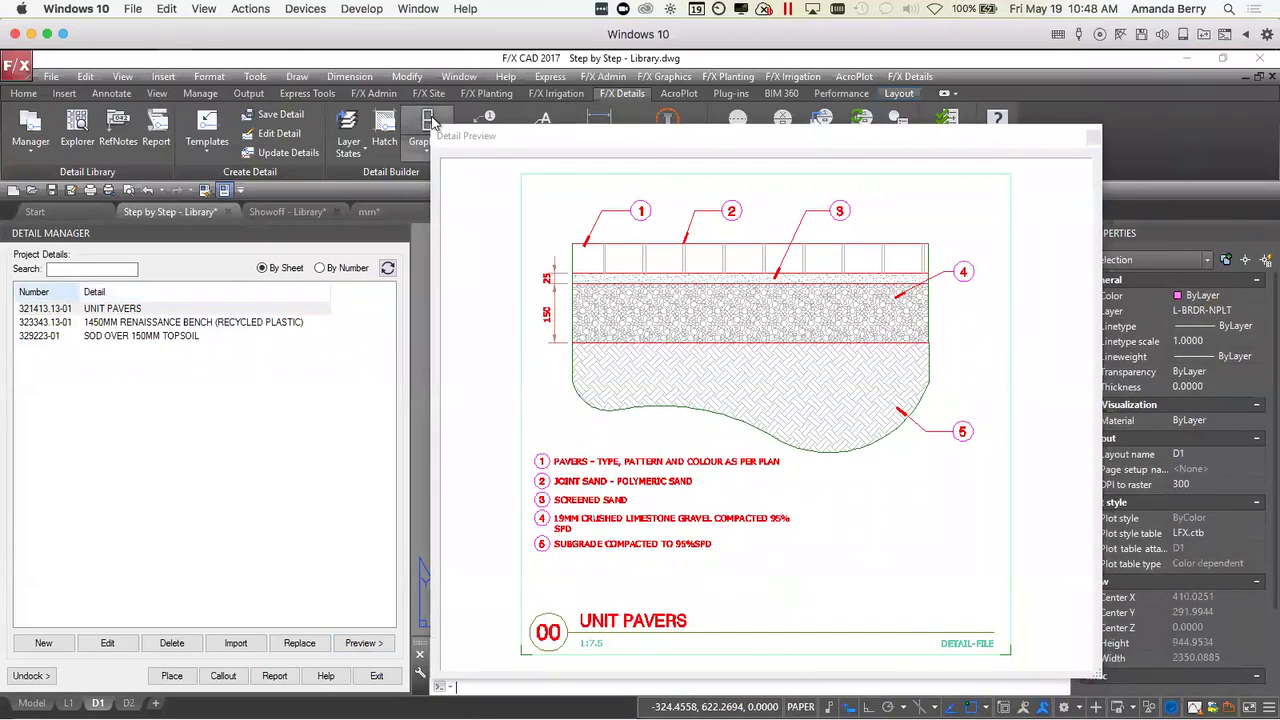
drag(427, 121, 595, 250)
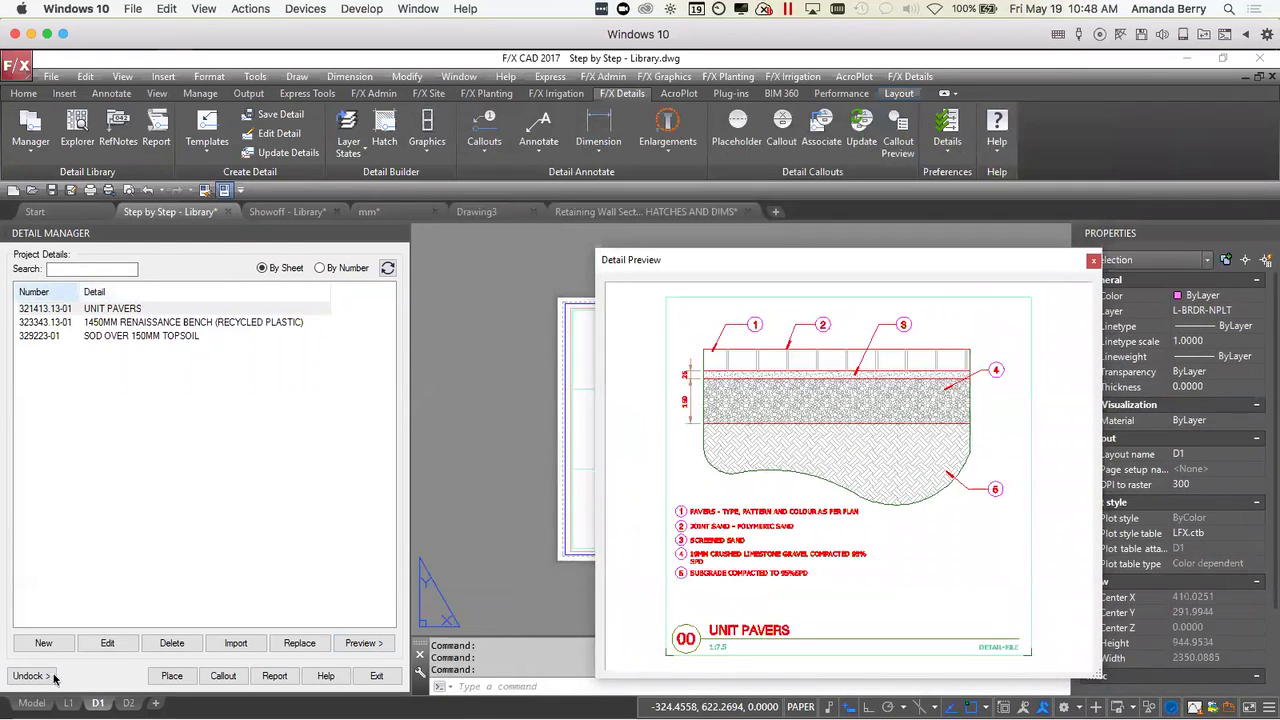
click(172, 322)
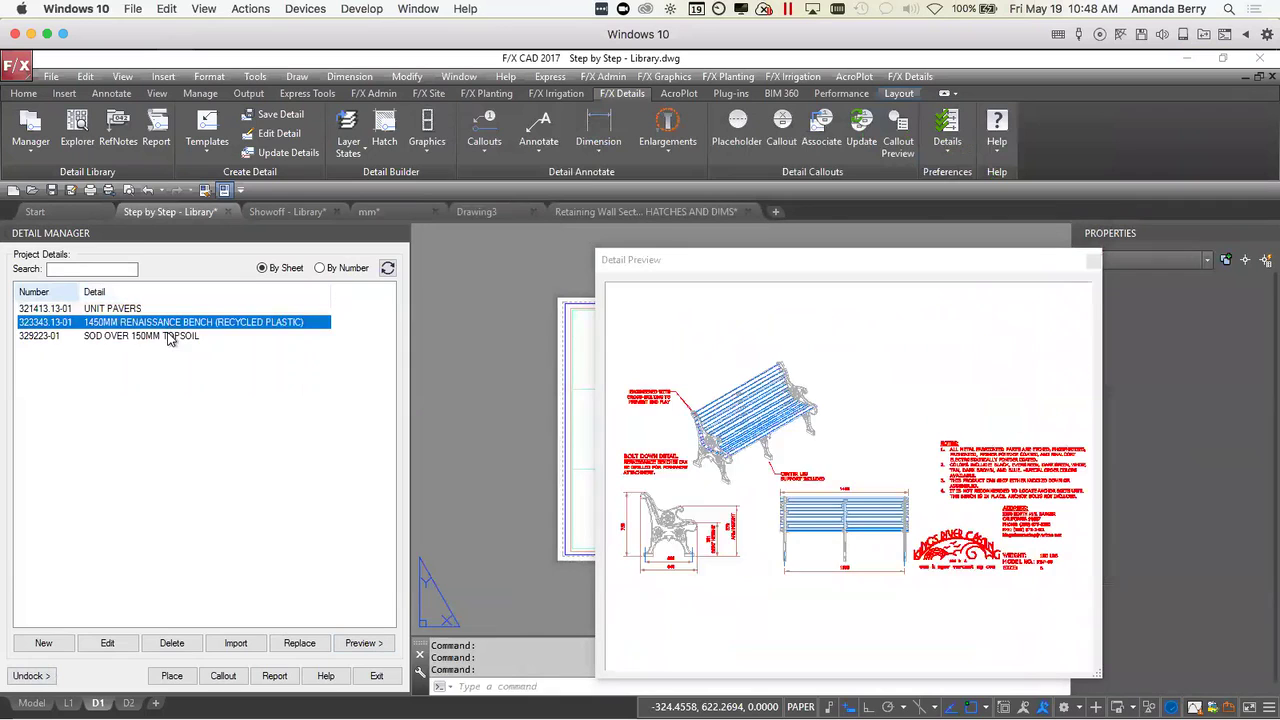
click(170, 337)
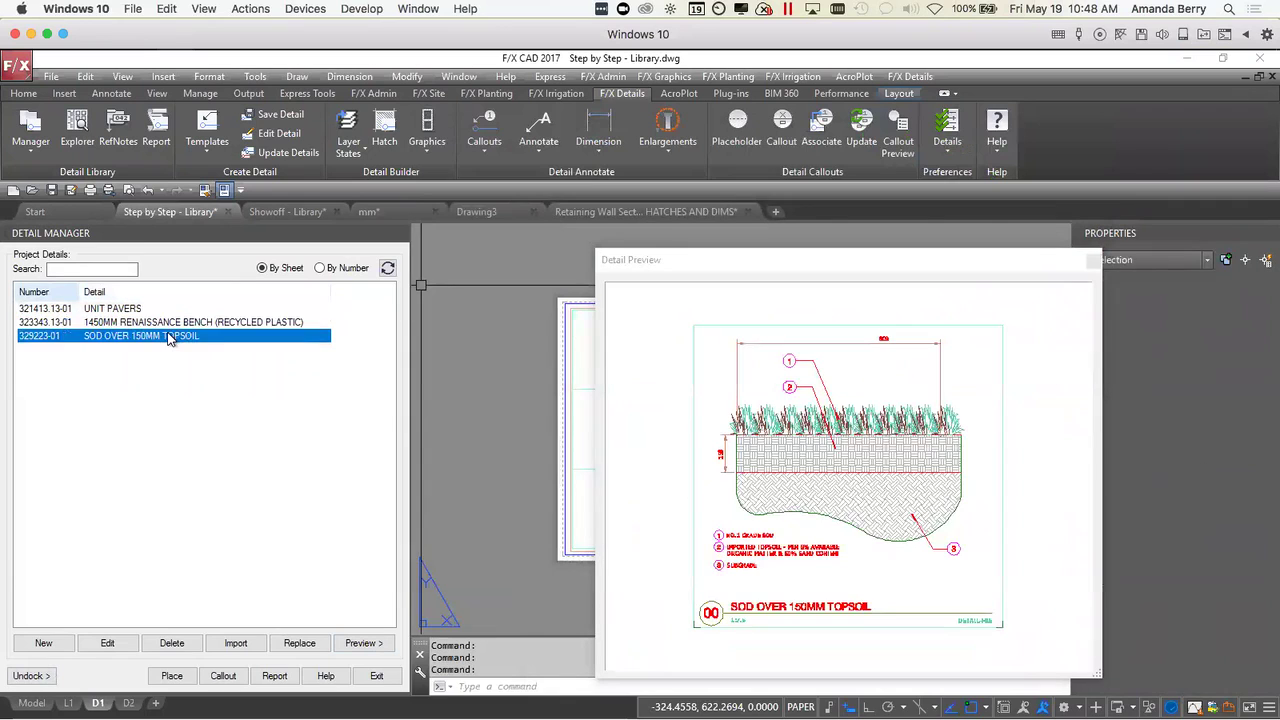
click(1093, 261)
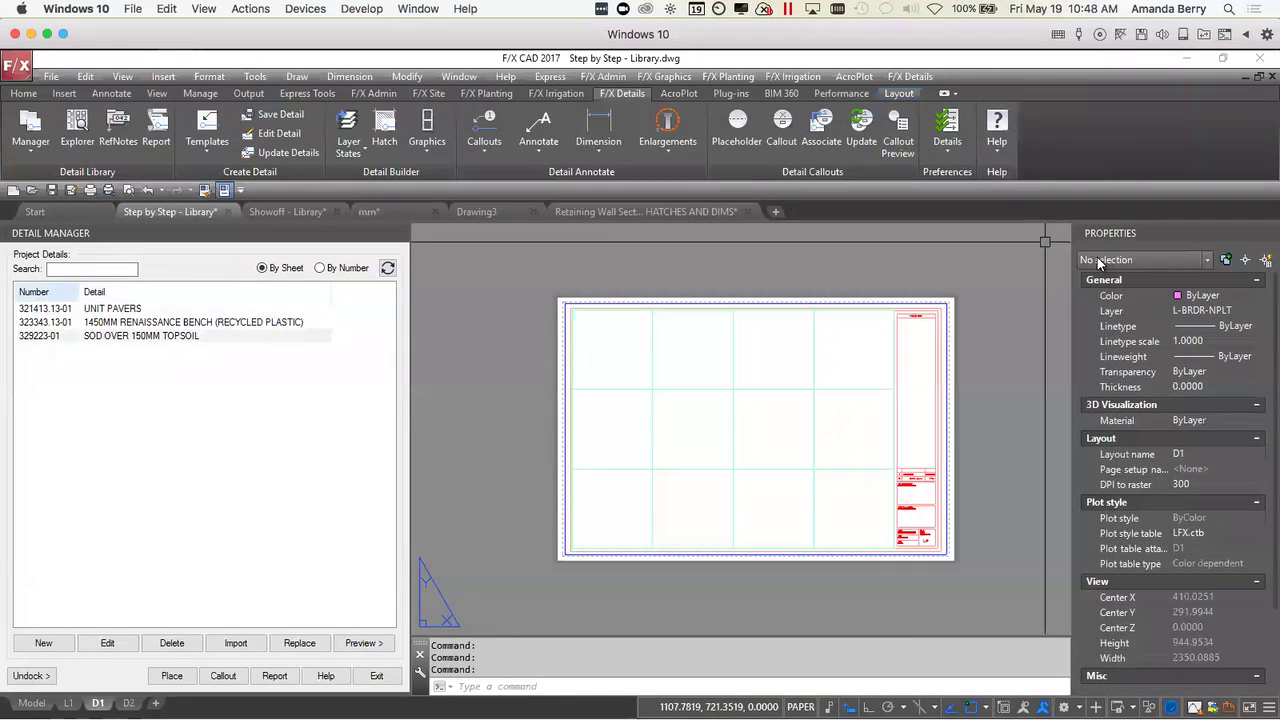
click(132, 310)
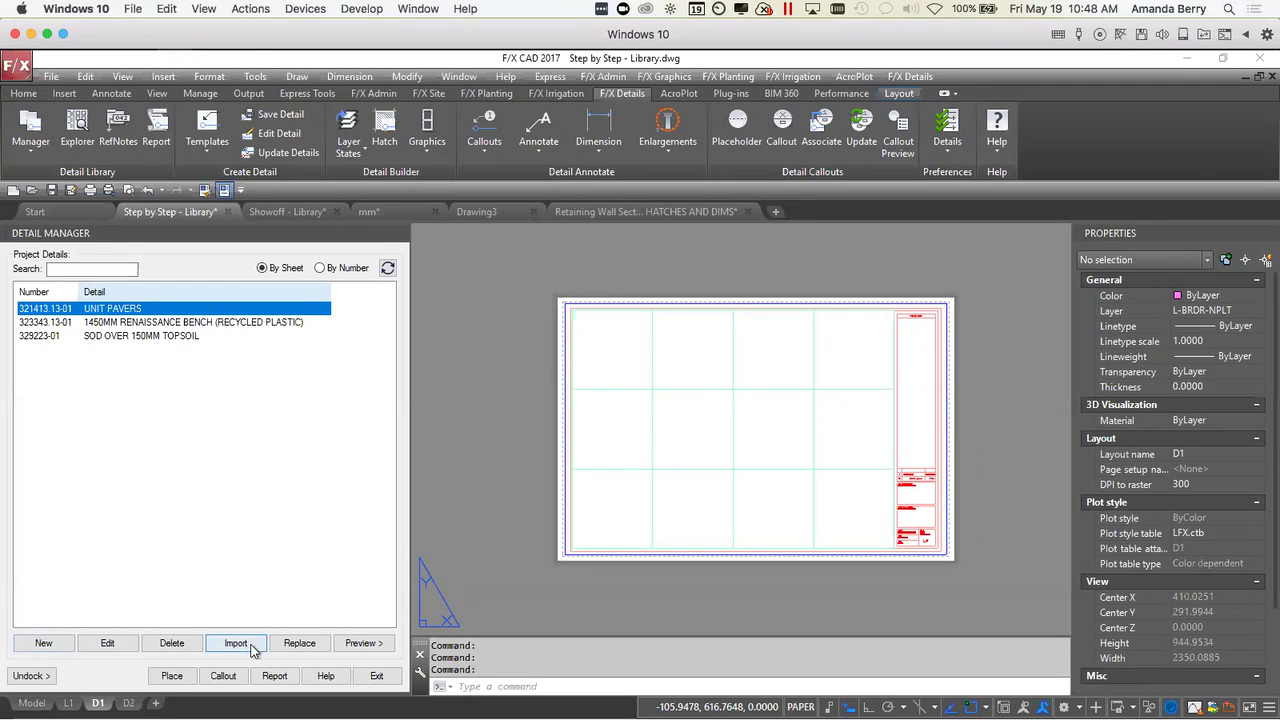
click(45, 644)
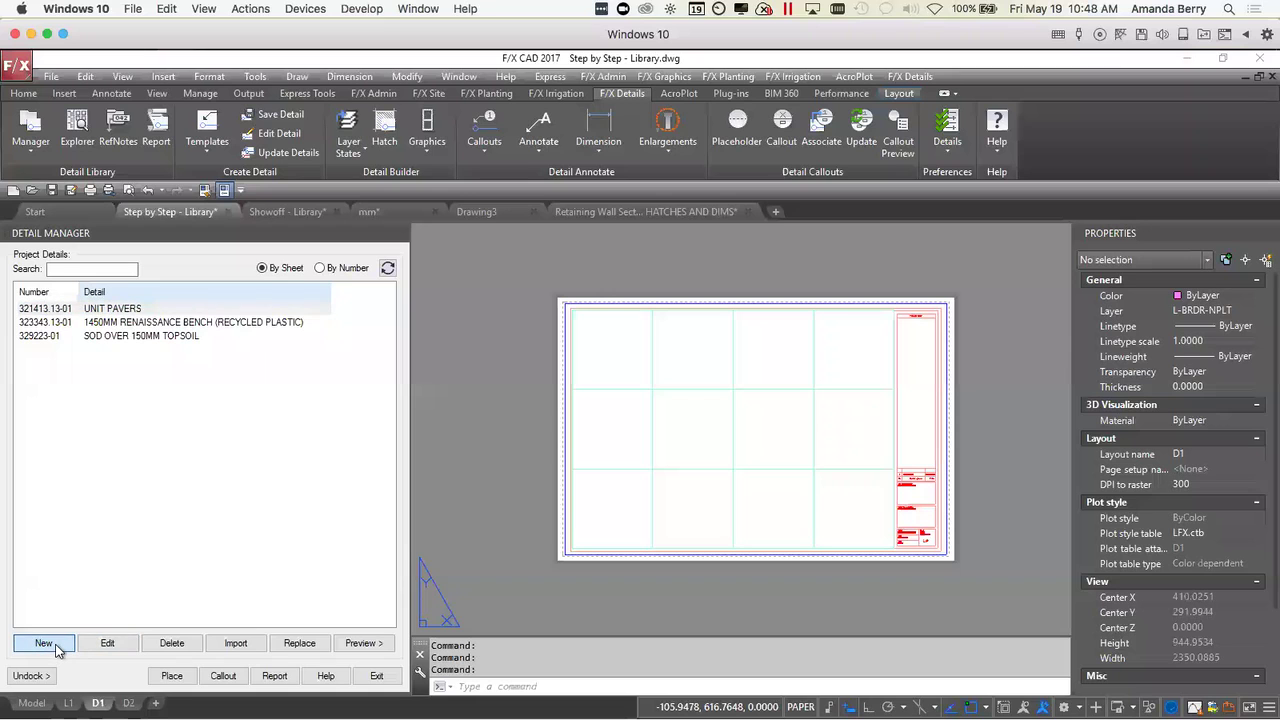
- Add 01 RETAINING WALL from Exterior Improvements > Retaining Walls > Precast Concrete Retaining Walls to the project
drag(577, 184, 632, 85)
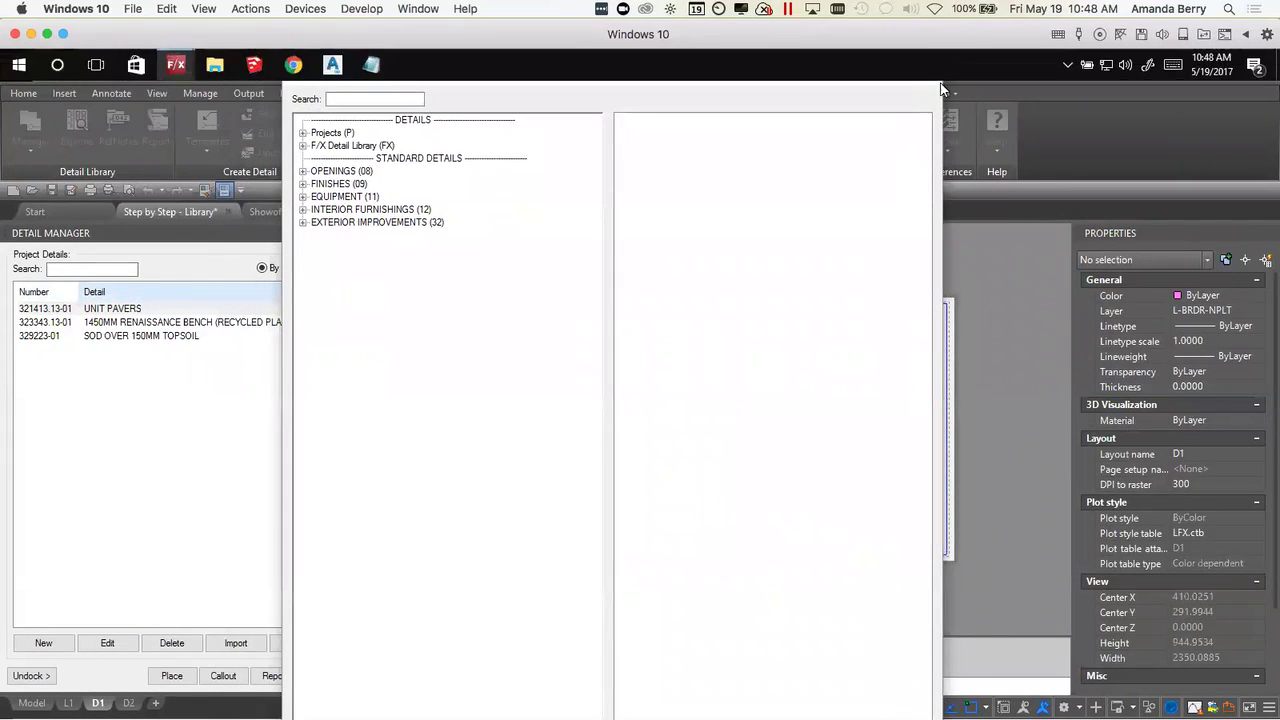
drag(940, 63, 830, 140)
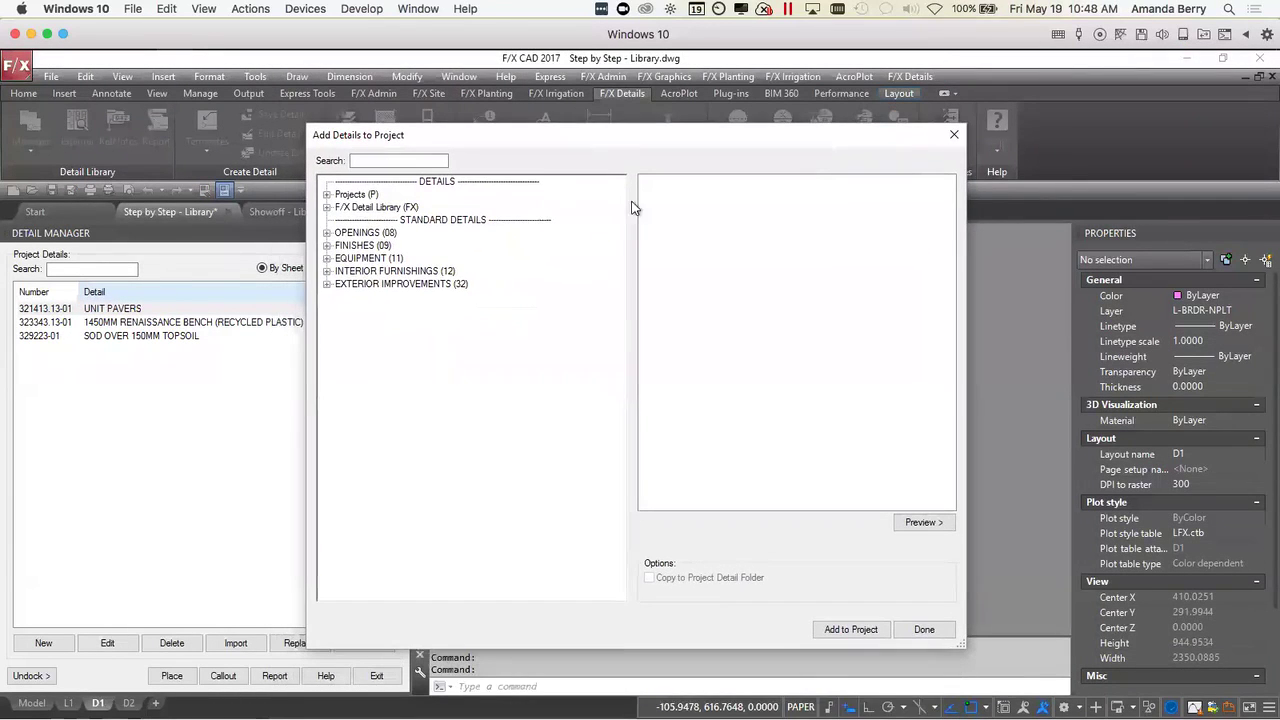
click(327, 284)
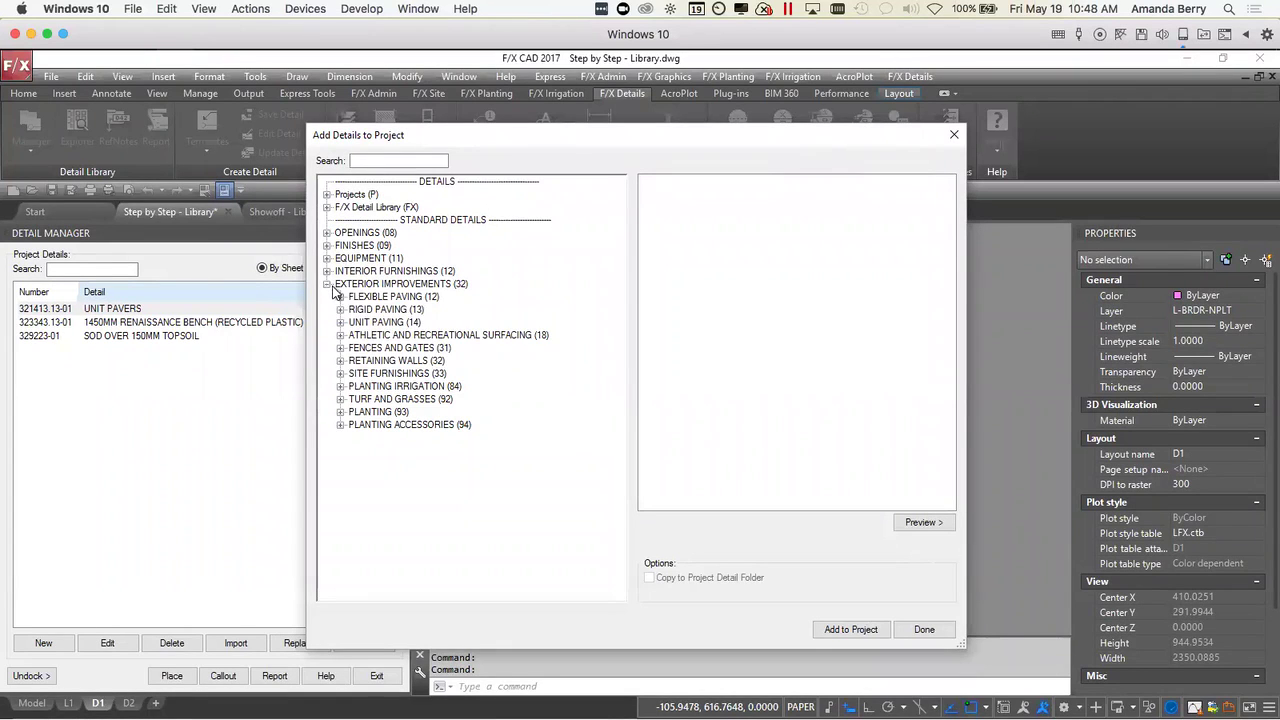
click(341, 361)
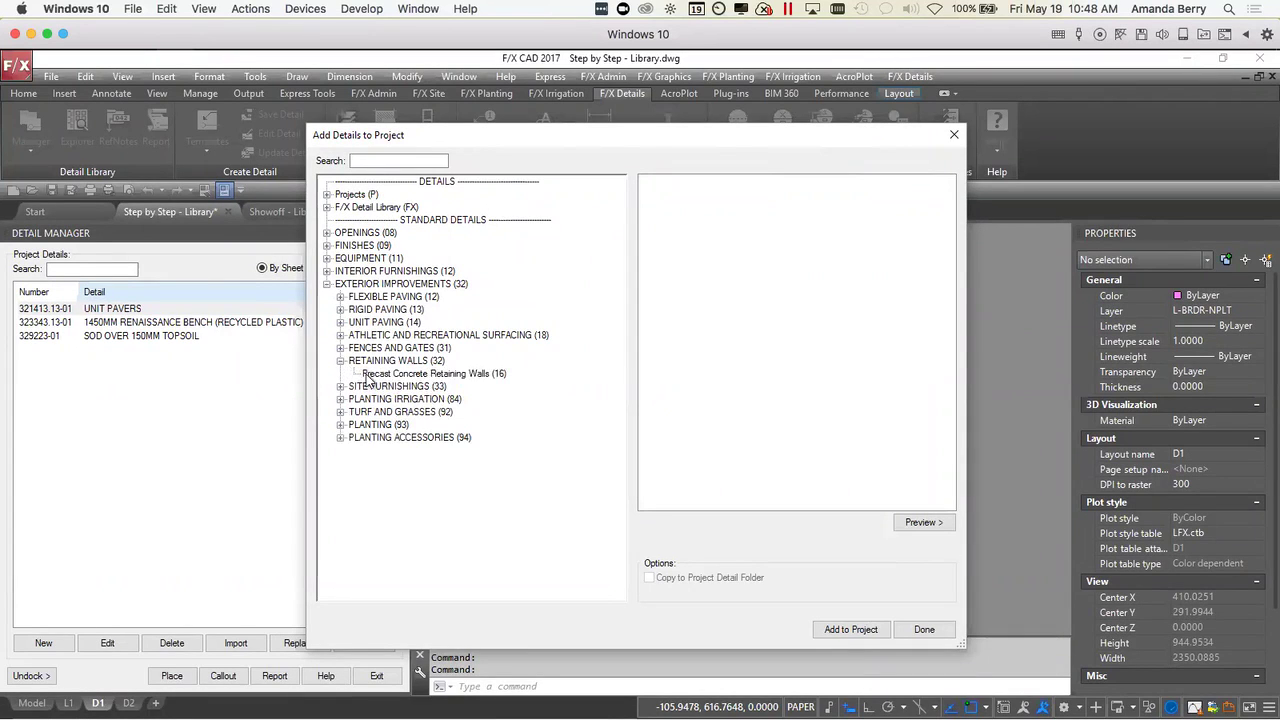
click(387, 375)
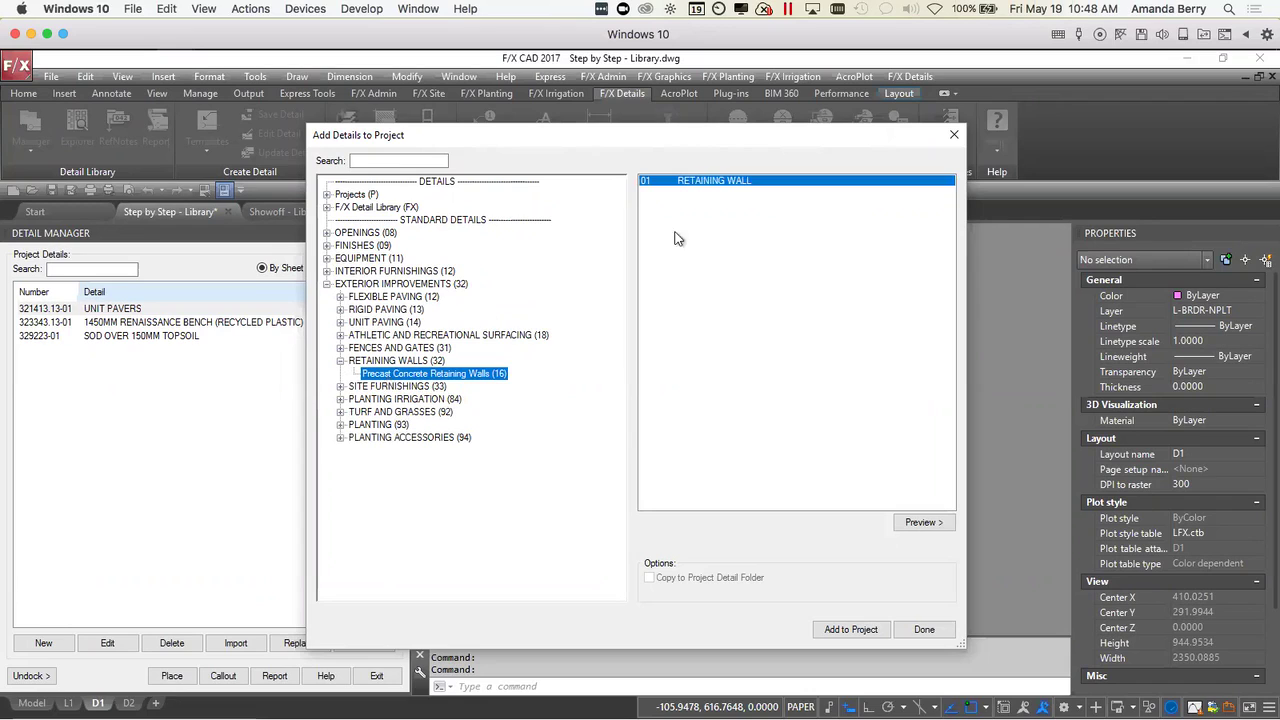
click(716, 181)
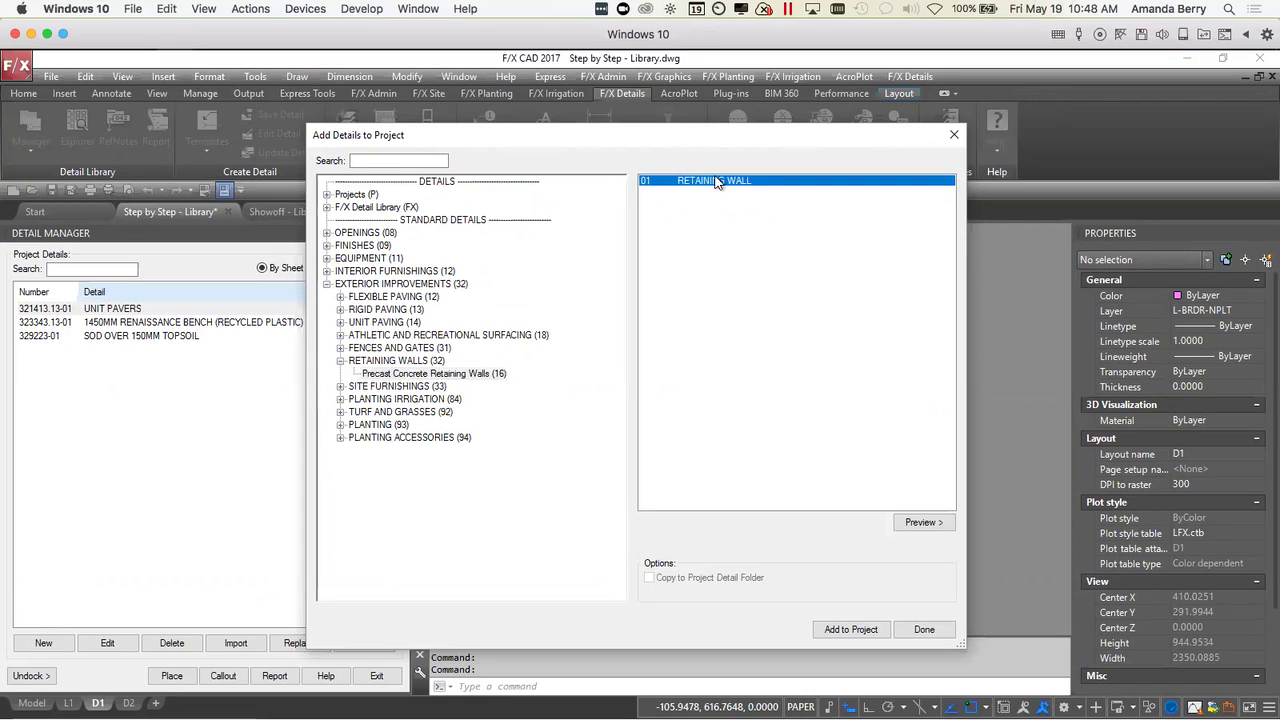
click(850, 629)
click(925, 630)
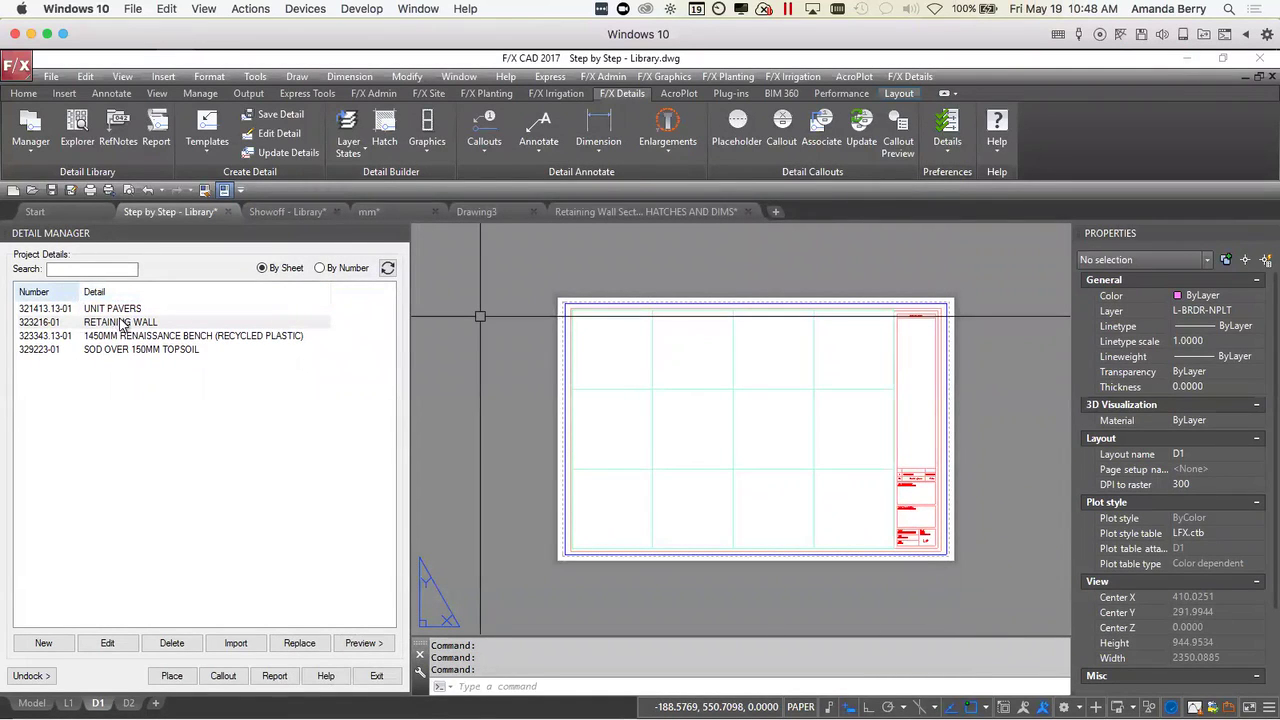
- List the details of the FINISHED RESULT DETAILS project for import
click(236, 643)
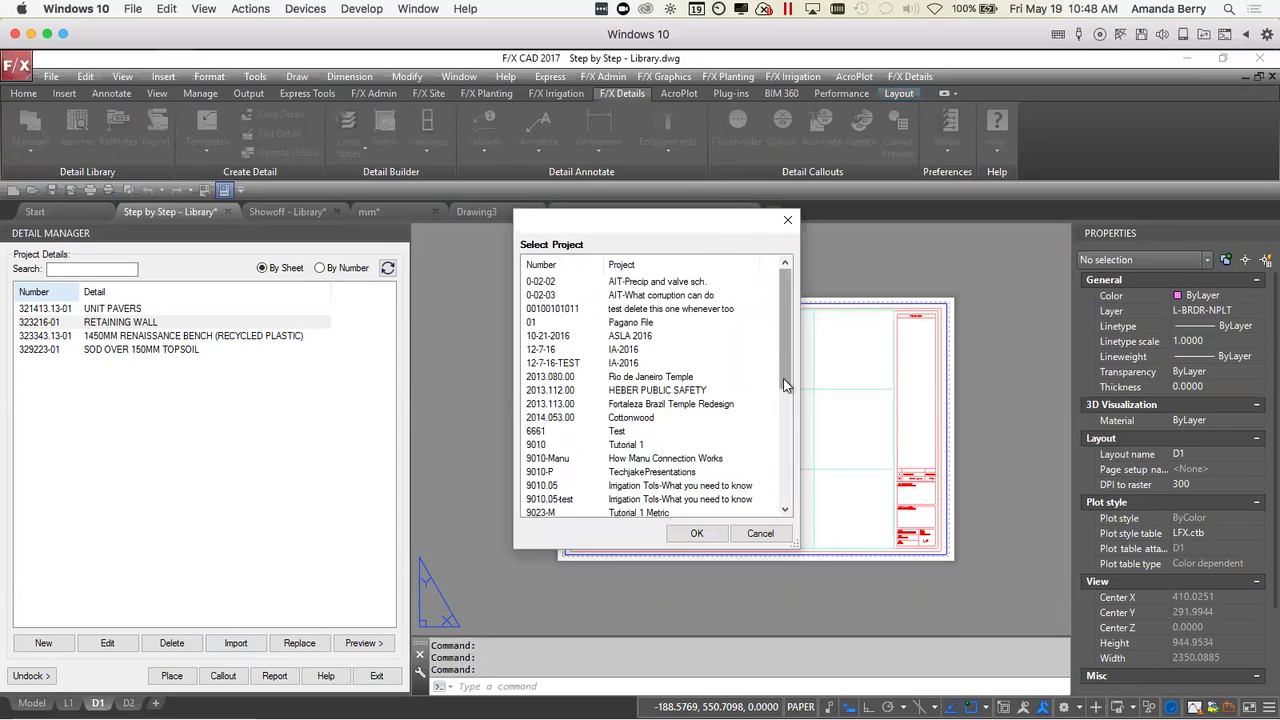
scroll(783, 378, down, 5)
click(589, 338)
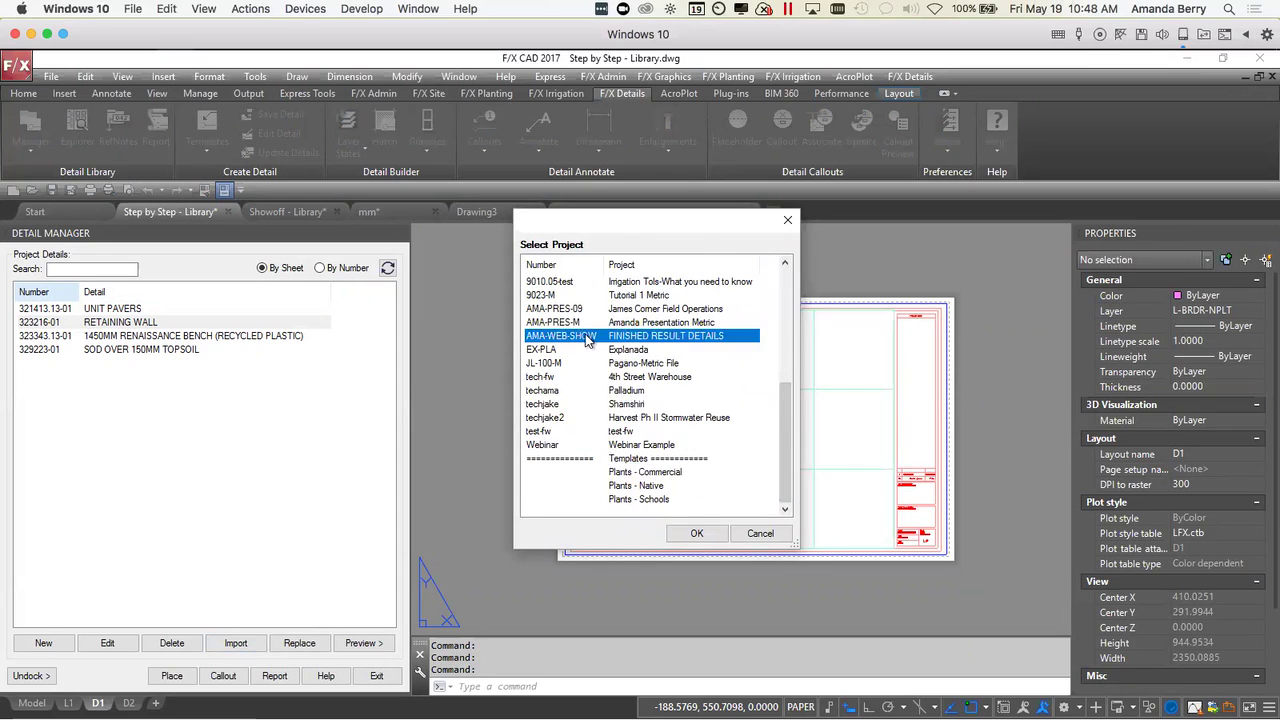
click(705, 536)
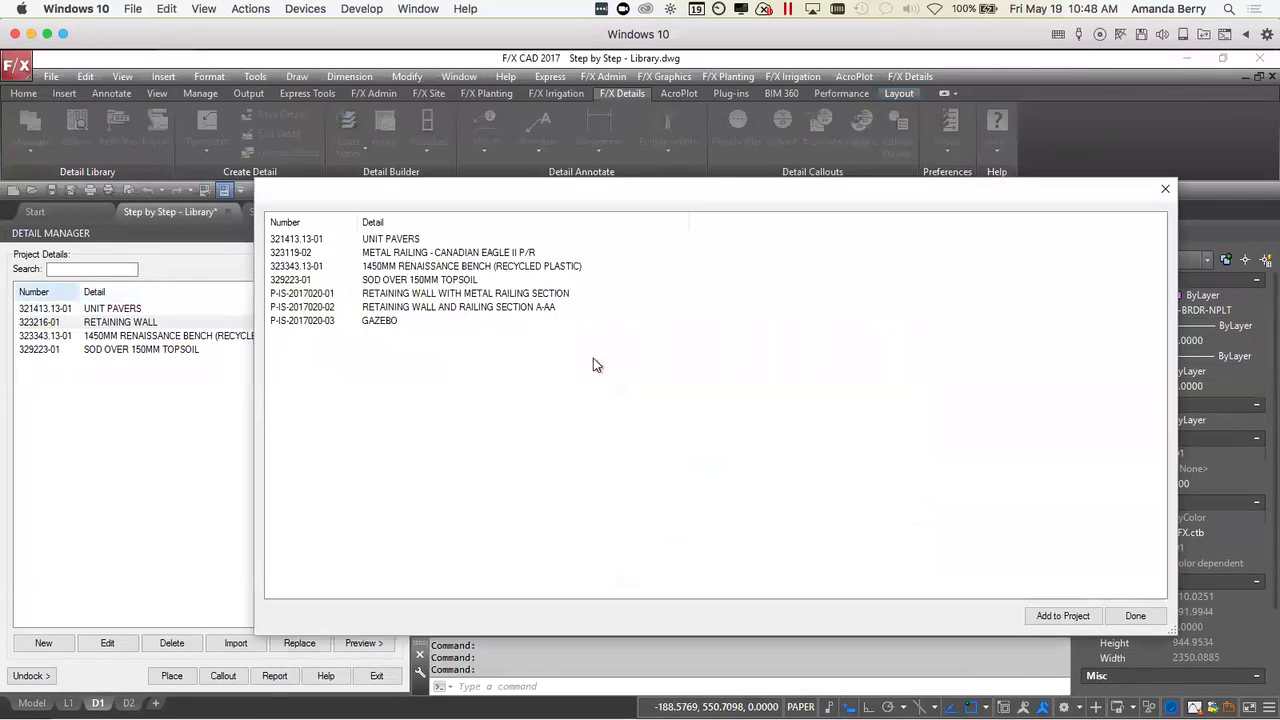
- Add the METAL RAILING - CANADIAN EAGLE II P/R detail to the project
click(322, 322)
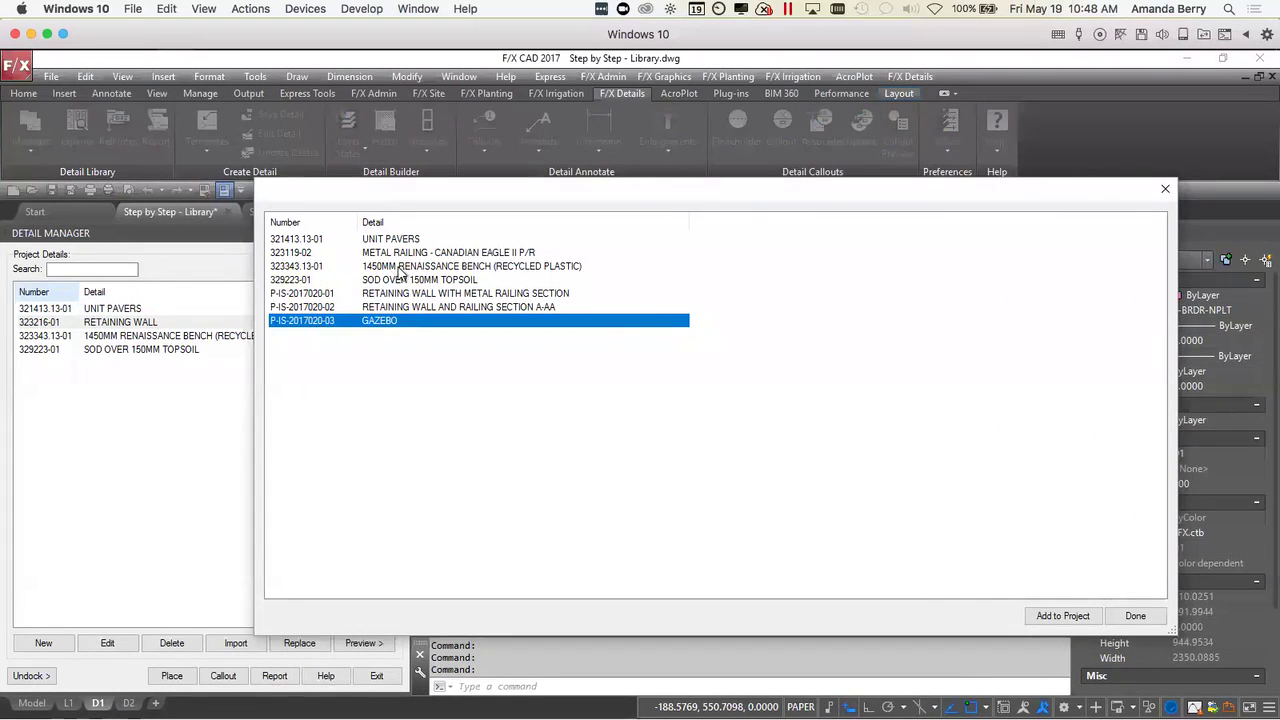
click(300, 253)
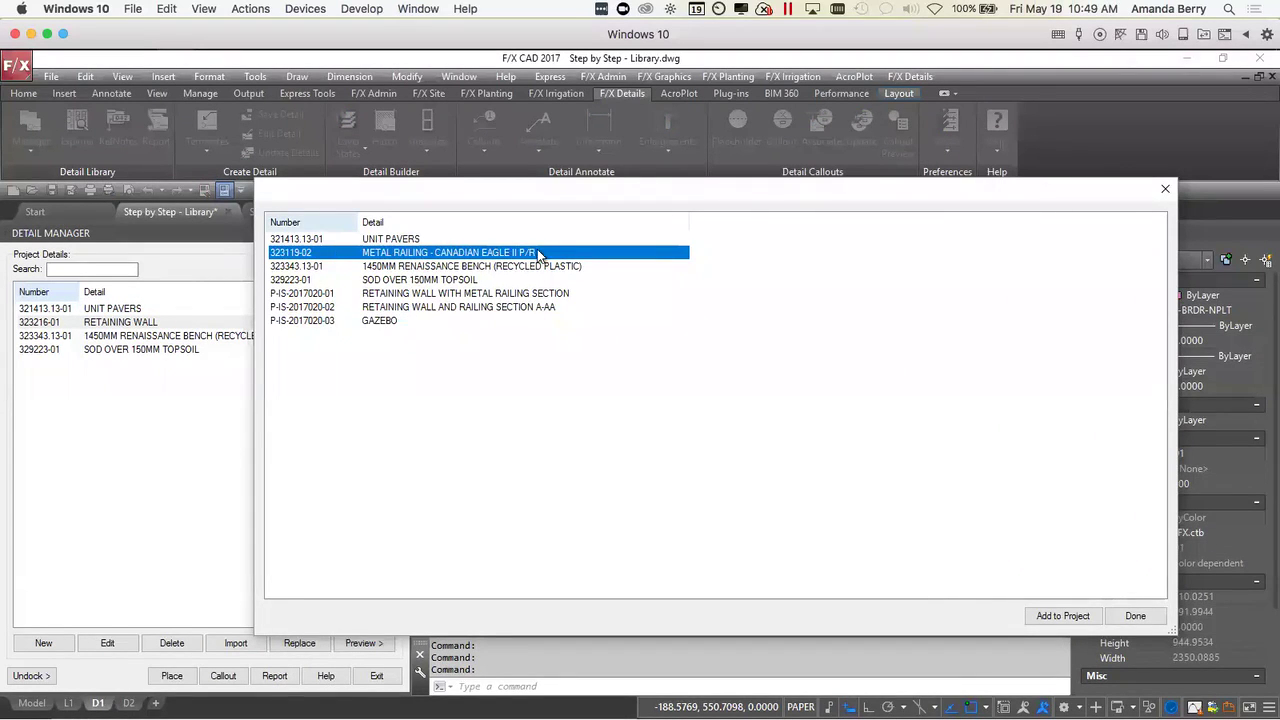
click(1068, 615)
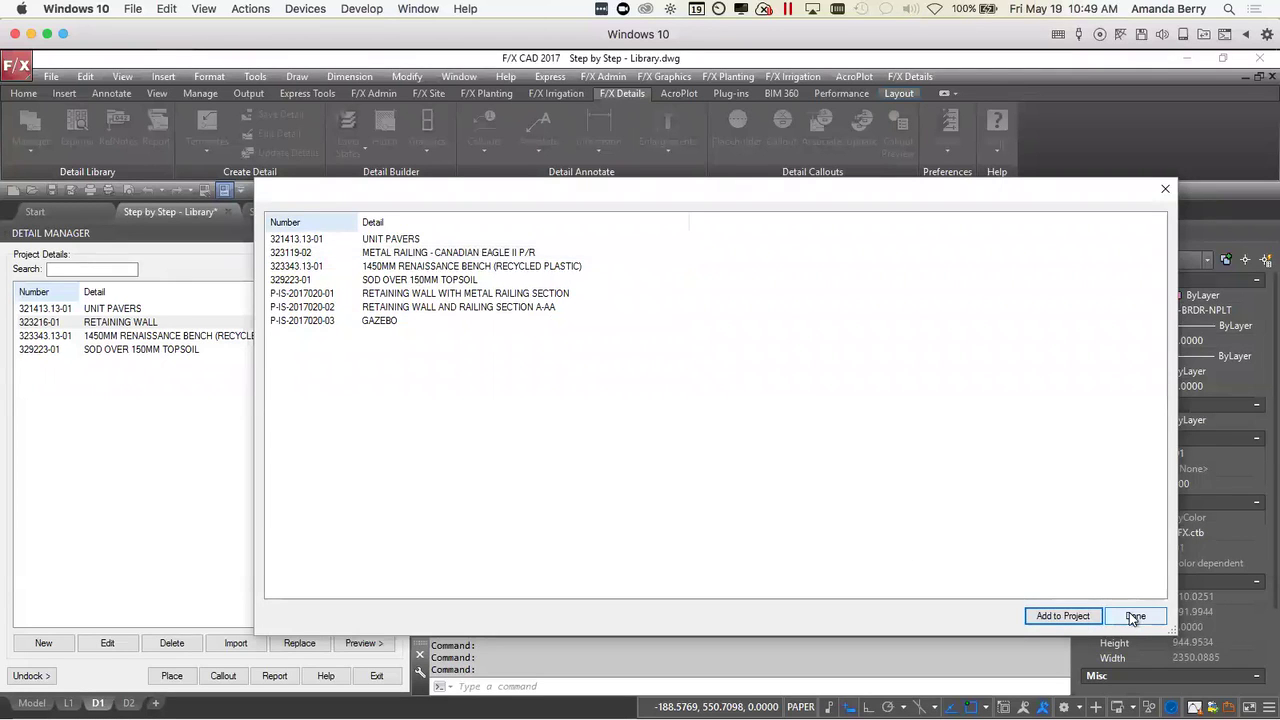
click(1133, 617)
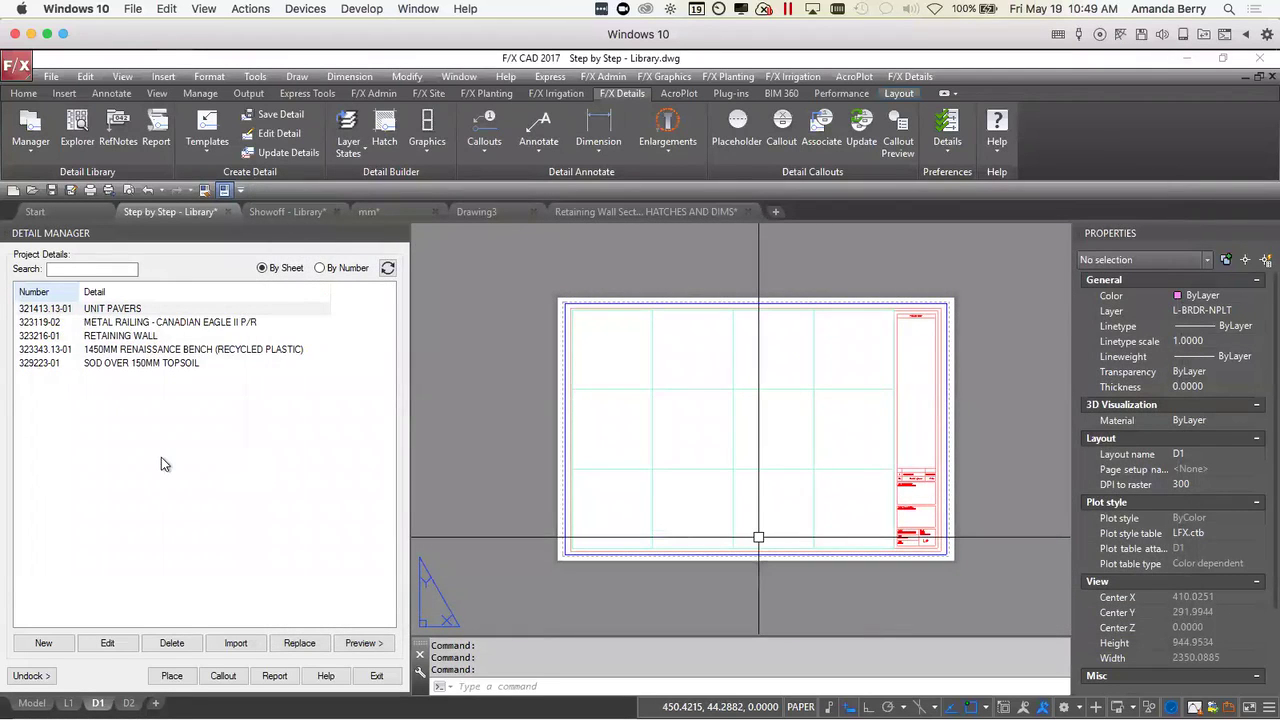
- Place RETAINING WALL on a new sheet LD1 titled DETAILS 1, renaming the layout to match
click(143, 338)
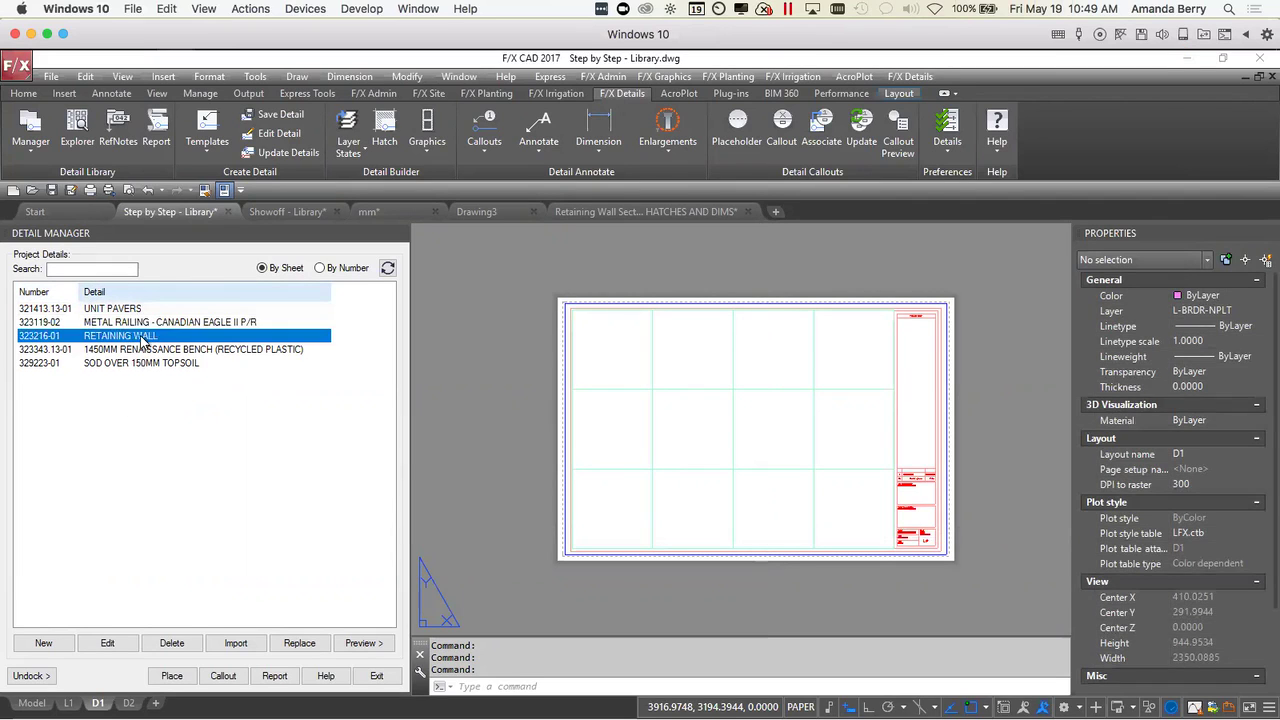
click(172, 676)
drag(659, 276, 950, 270)
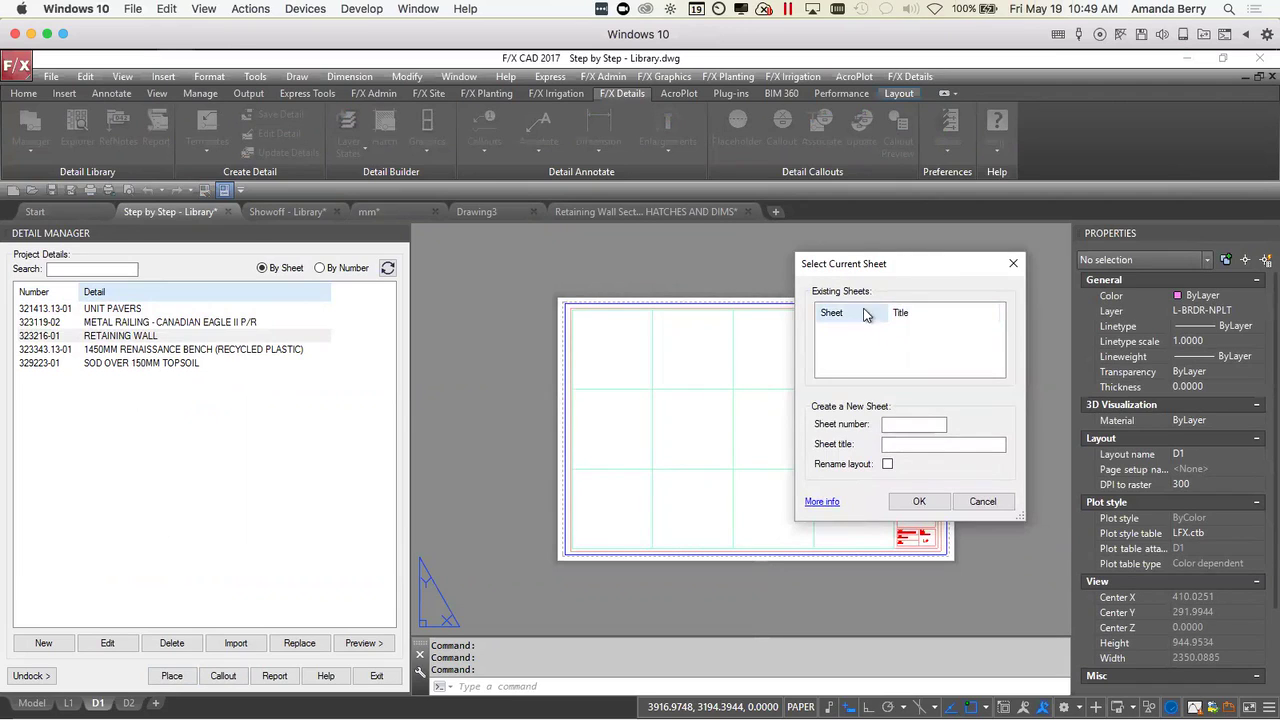
click(894, 423)
text(L)
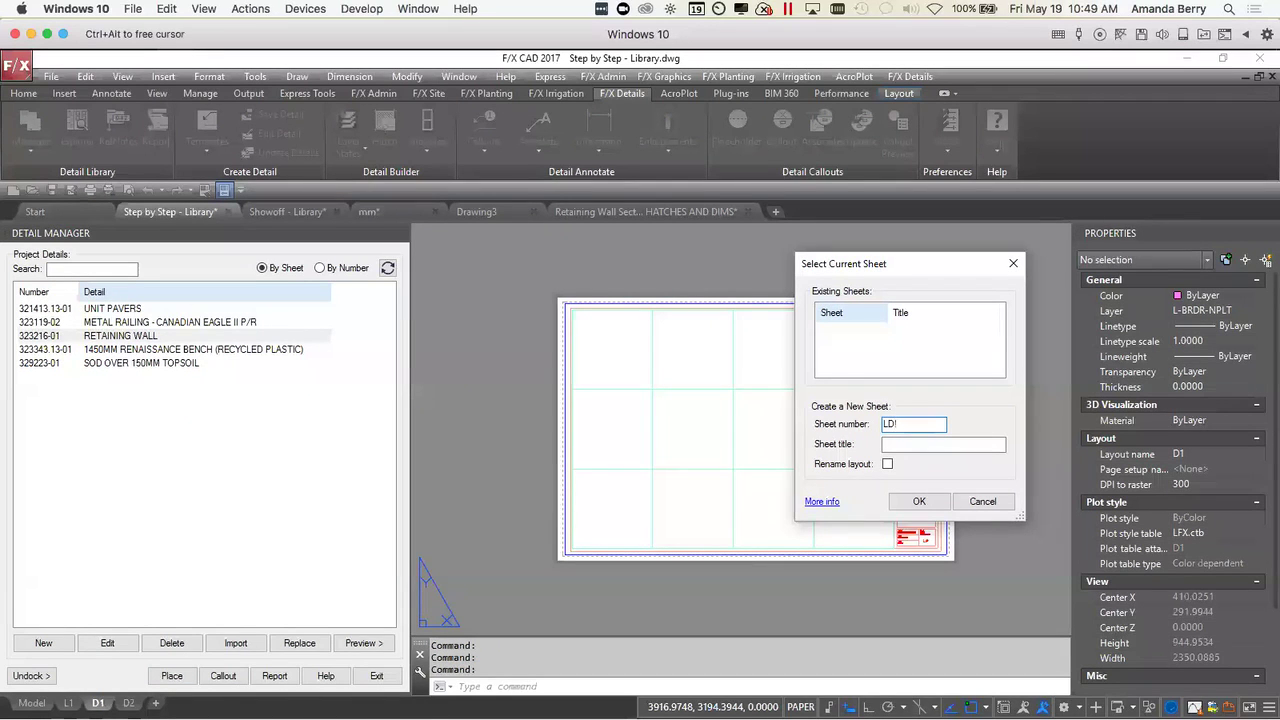
text(D1)
click(929, 441)
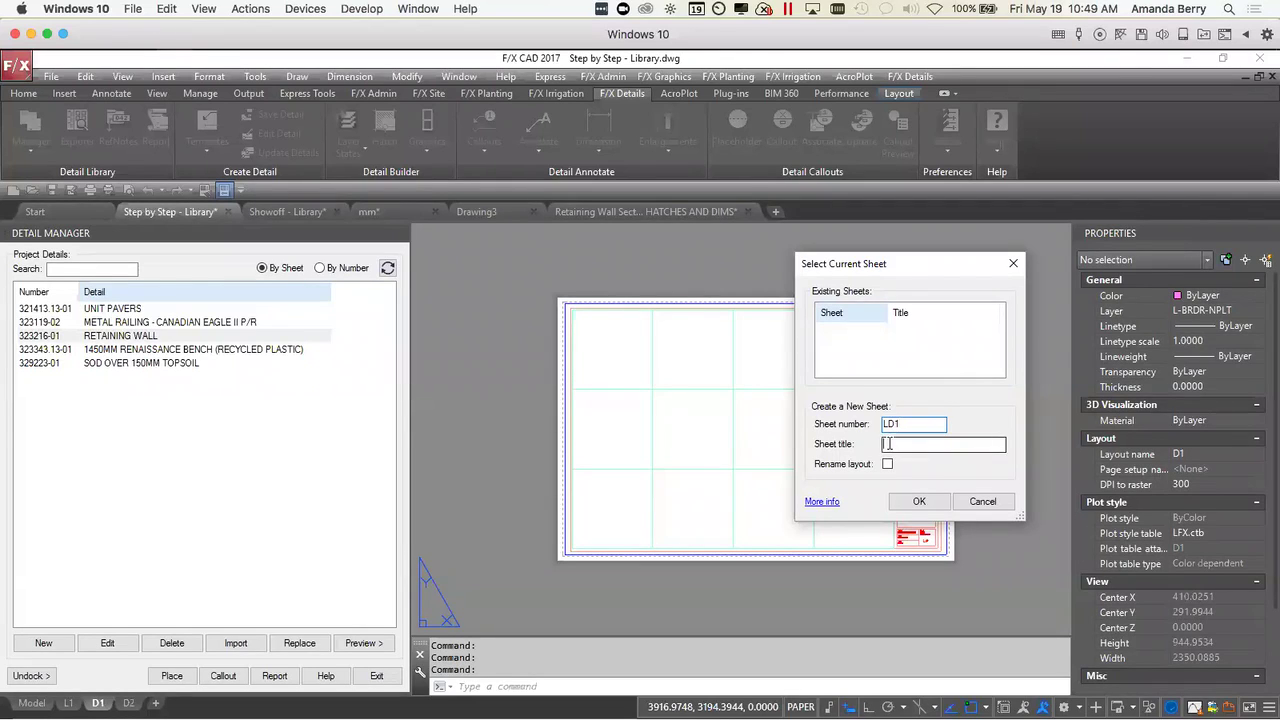
text(detail 1)
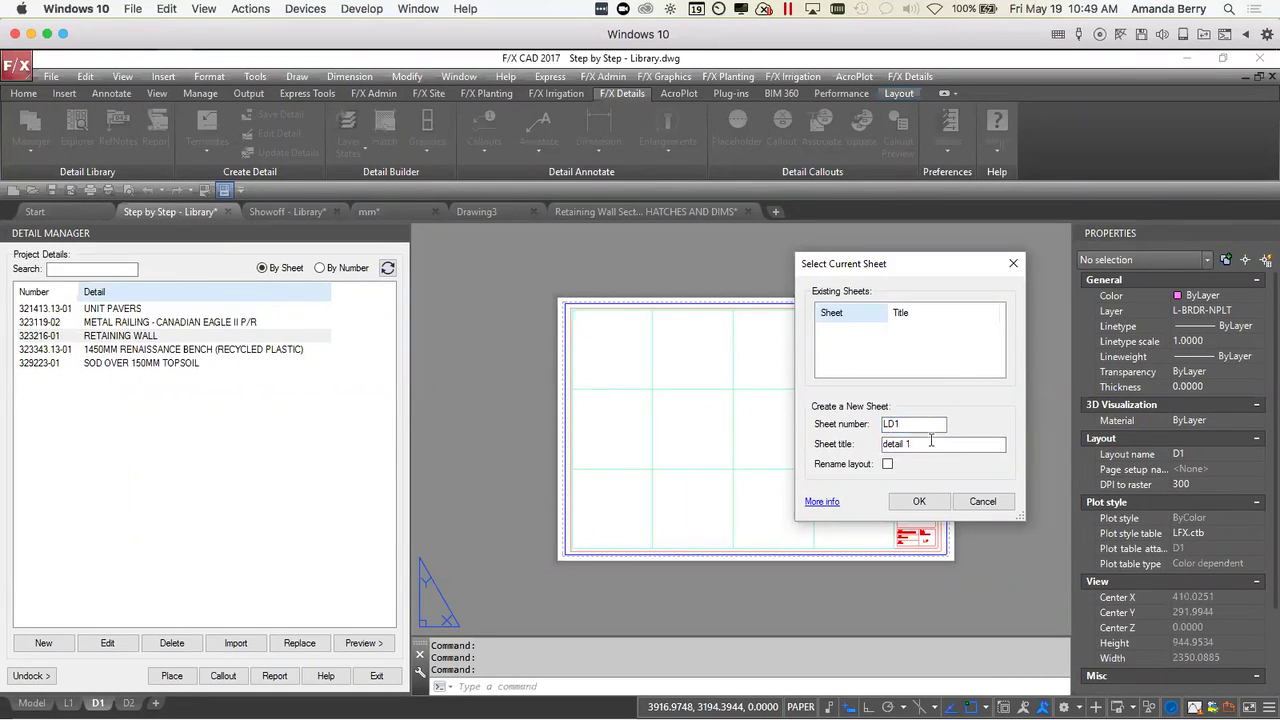
drag(930, 444, 880, 445)
text(DE)
click(887, 464)
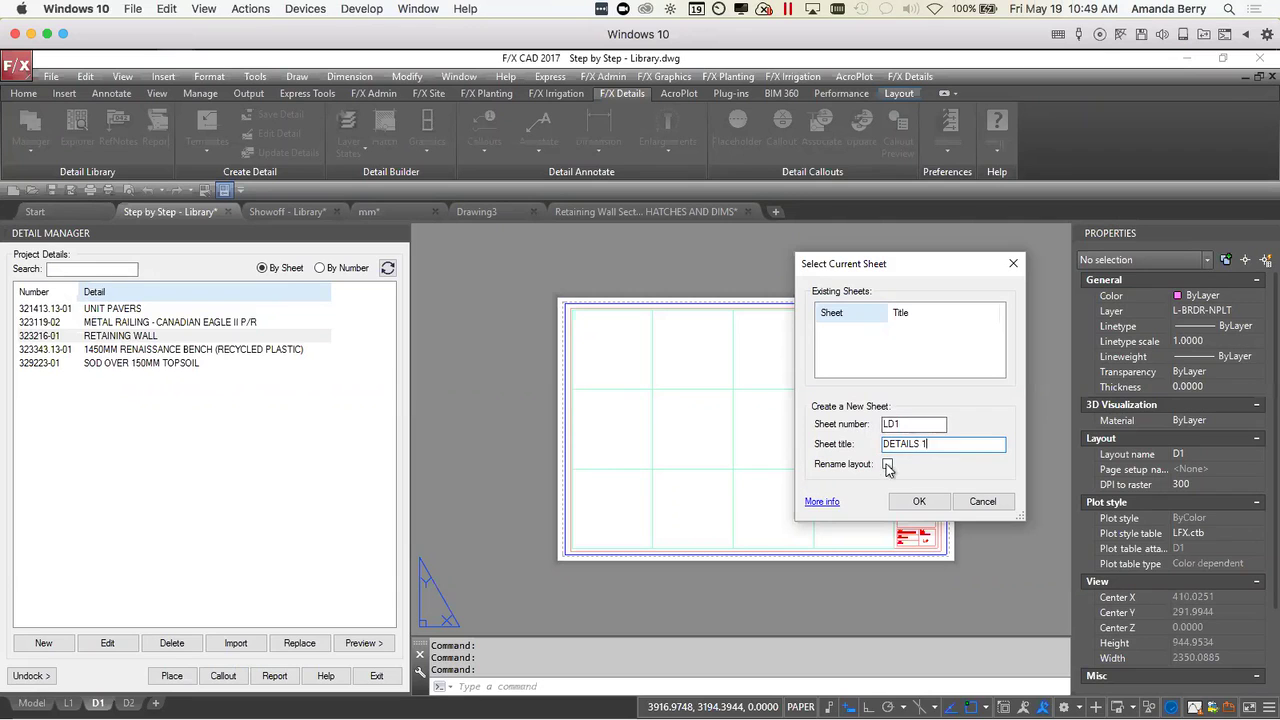
click(930, 505)
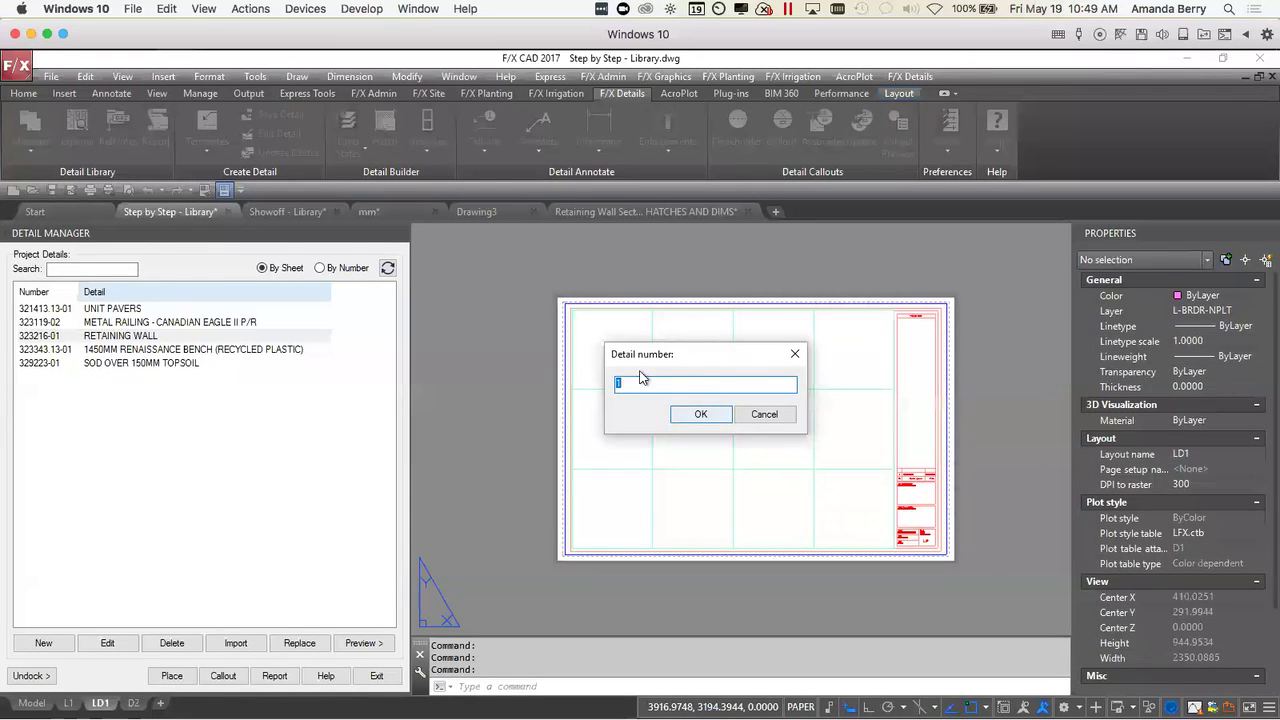
- Accept detail number 1 and insert the retaining wall in LD1's top-left cell
click(700, 414)
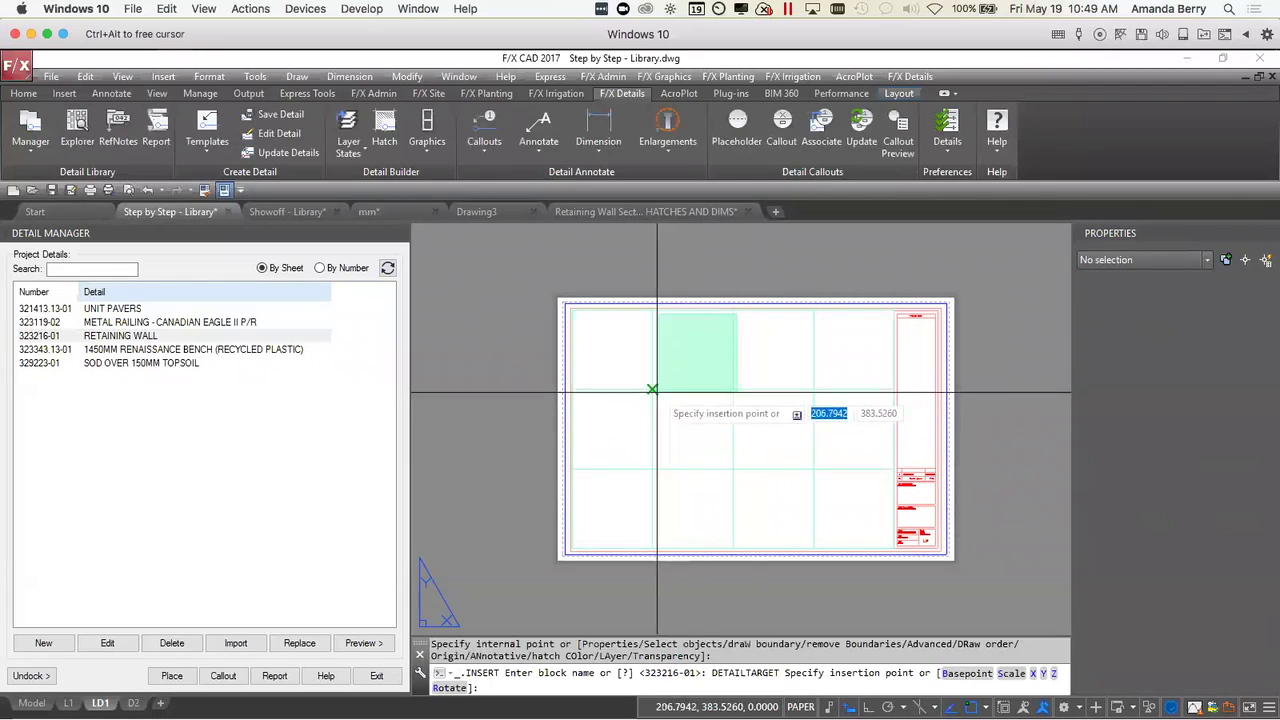
click(625, 352)
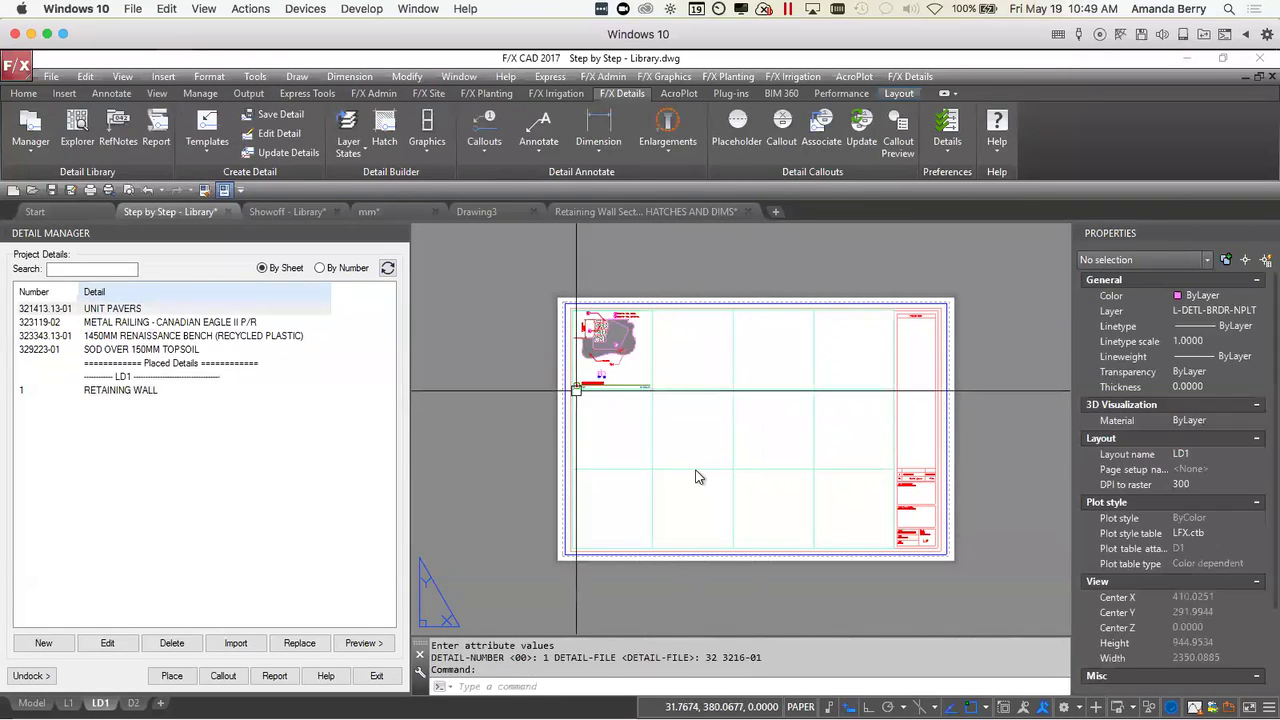
scroll(631, 352, up, 6)
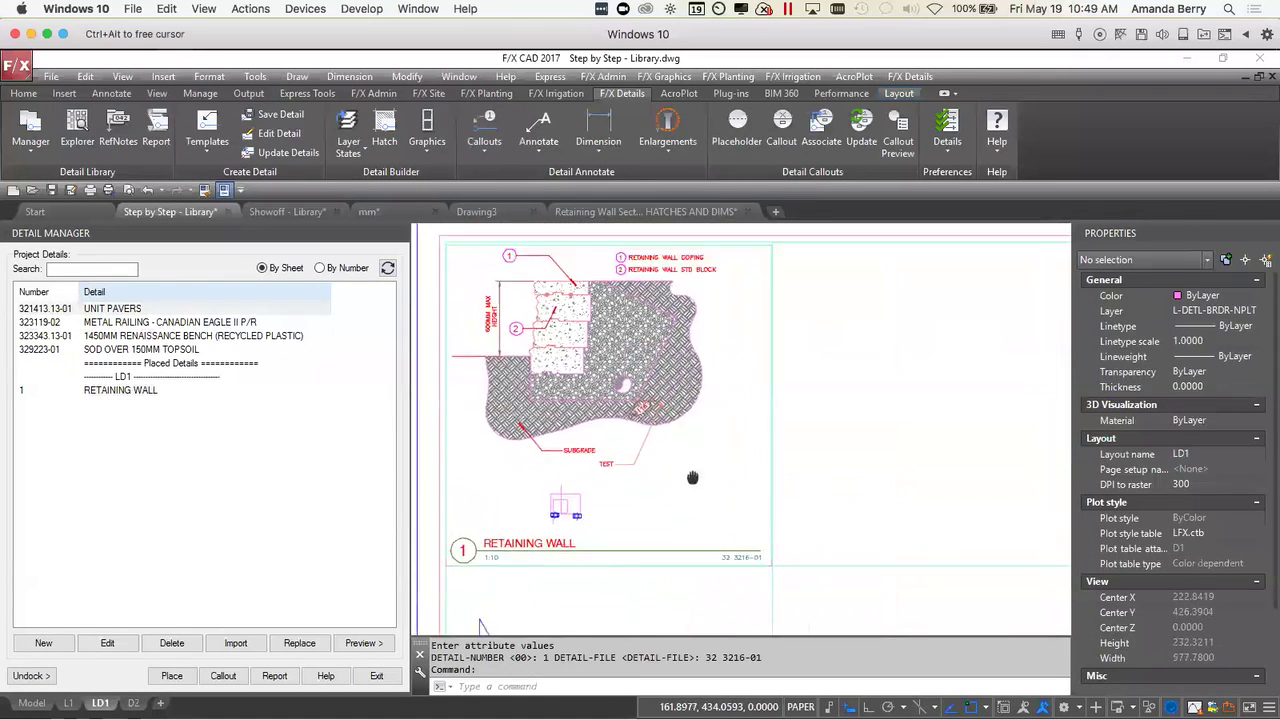
scroll(748, 519, up, 4)
scroll(757, 463, down, 5)
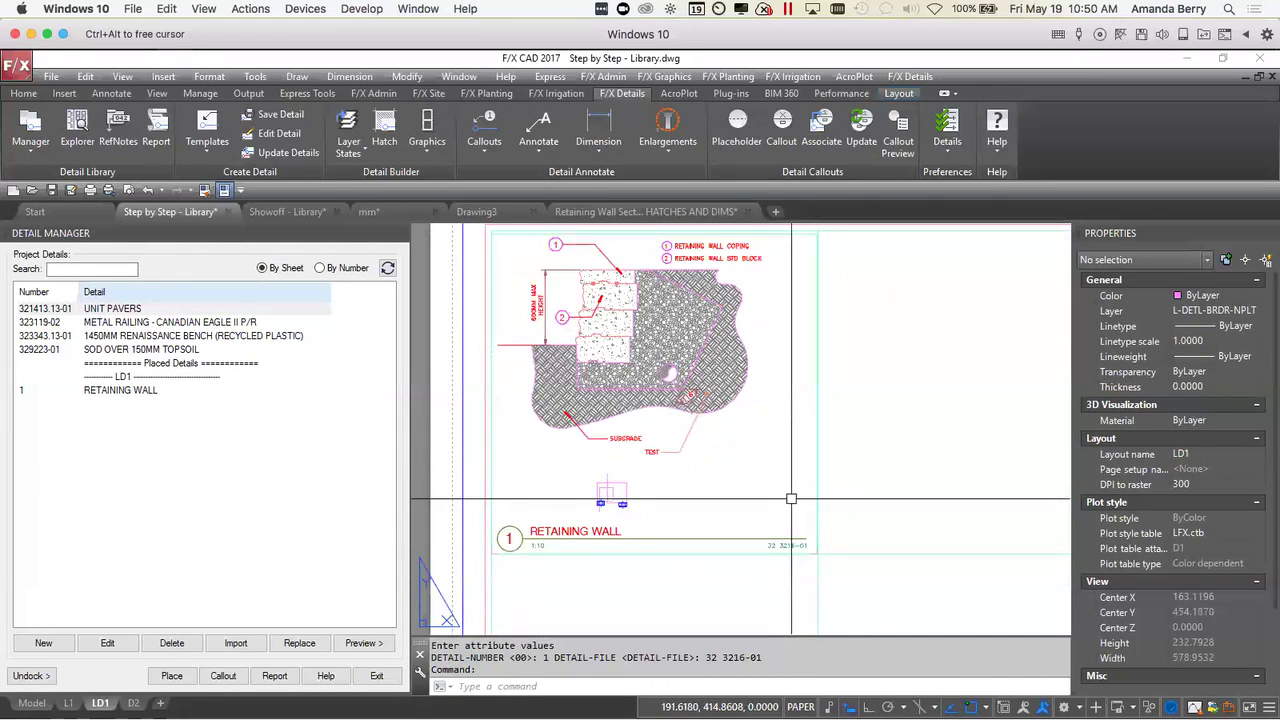
mouse_move(100, 703)
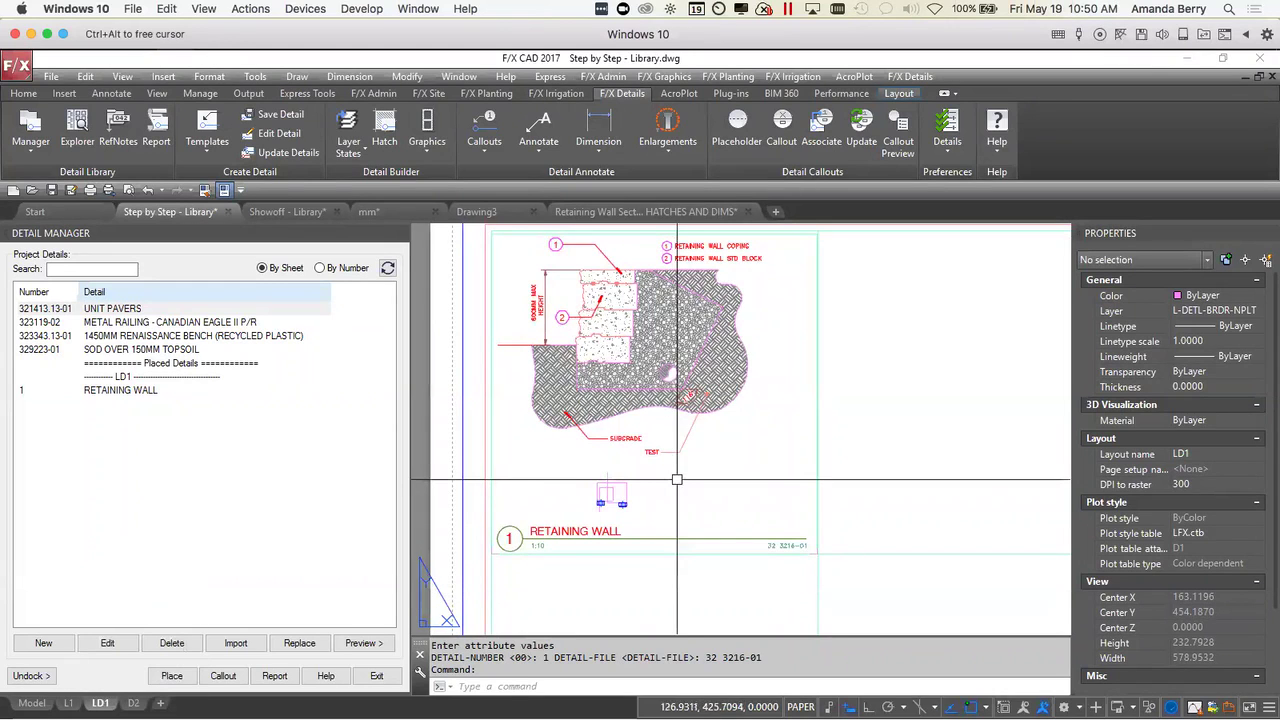
scroll(677, 480, down, 2)
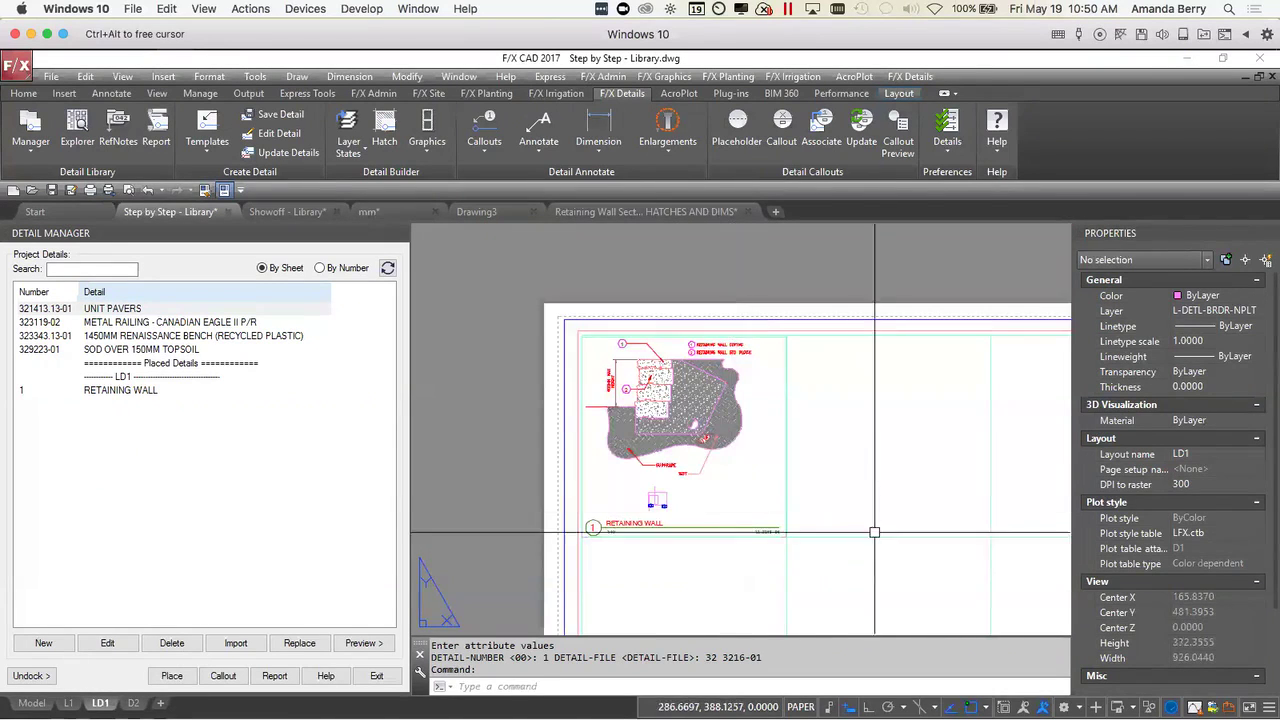
- Place the metal railing as detail 2 and the 1450MM bench as detail 3 on LD1
click(130, 323)
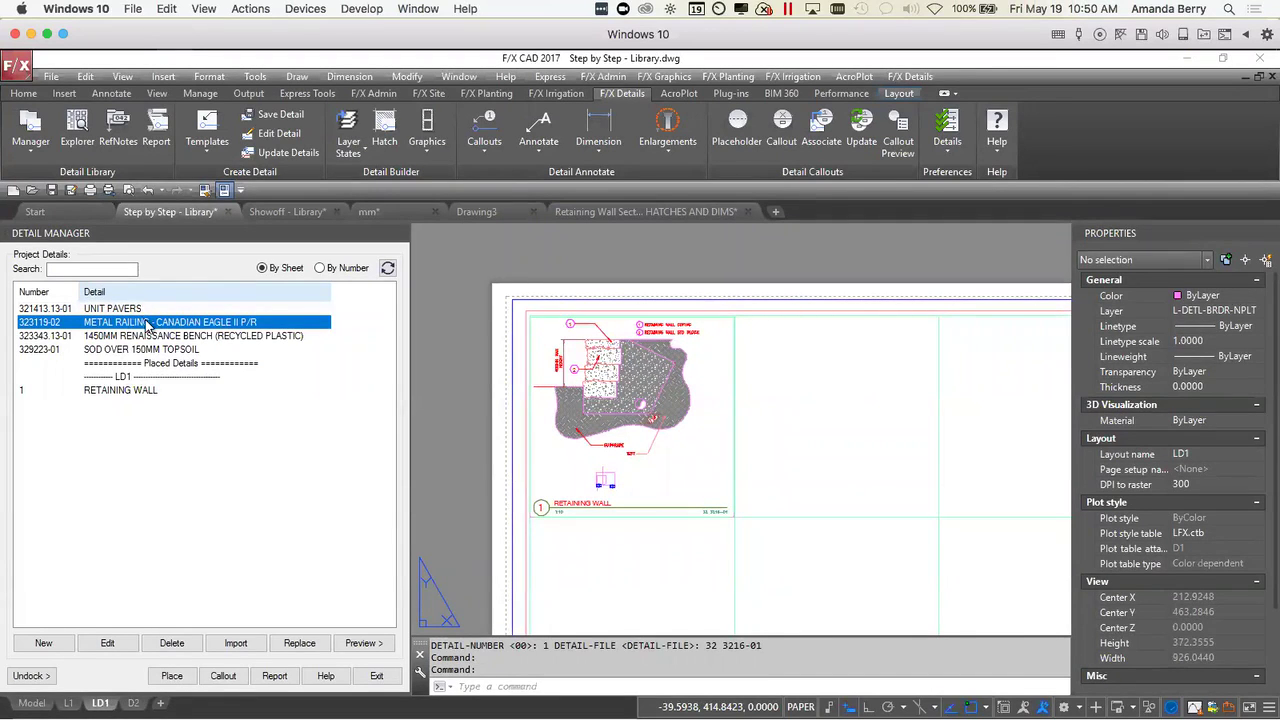
double_click(147, 323)
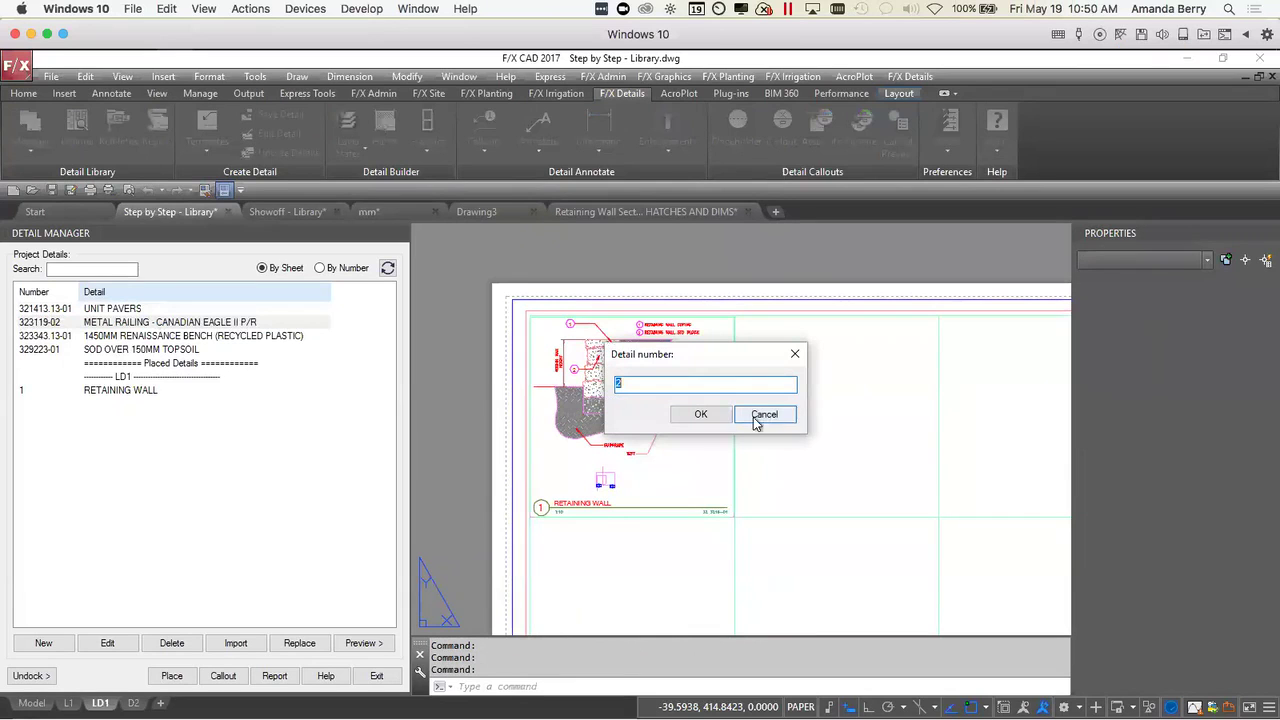
click(718, 414)
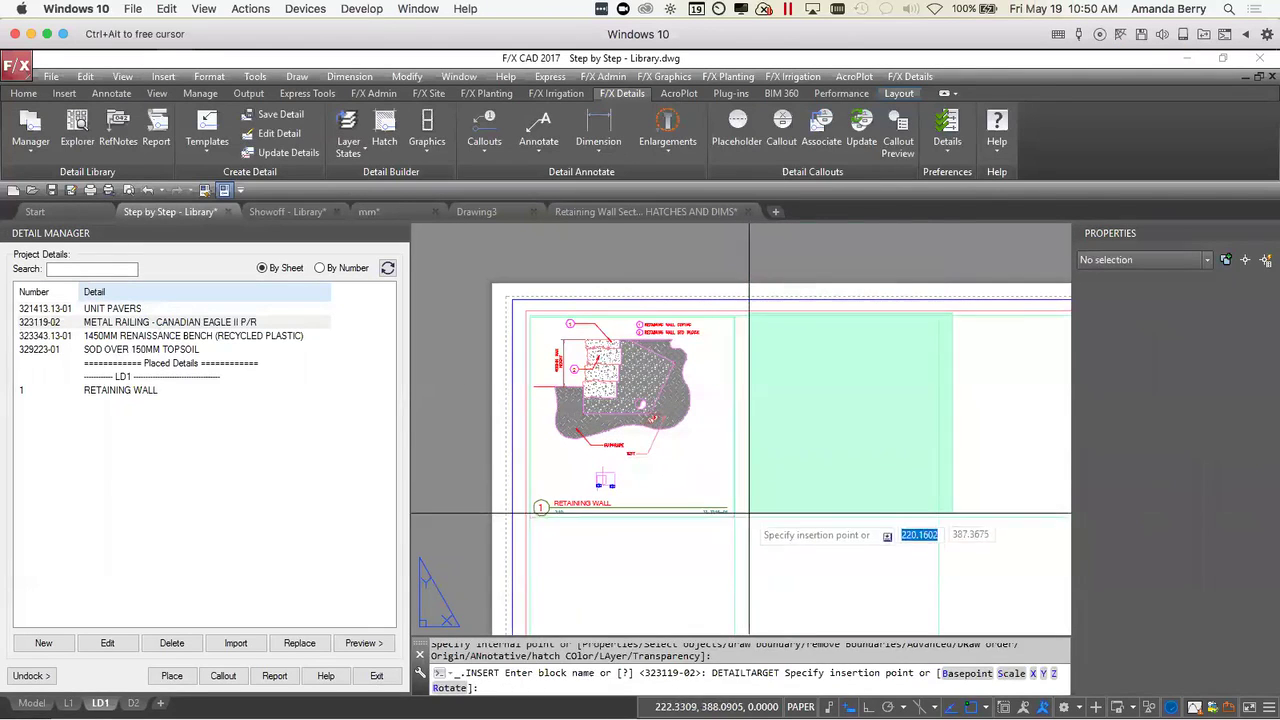
click(736, 520)
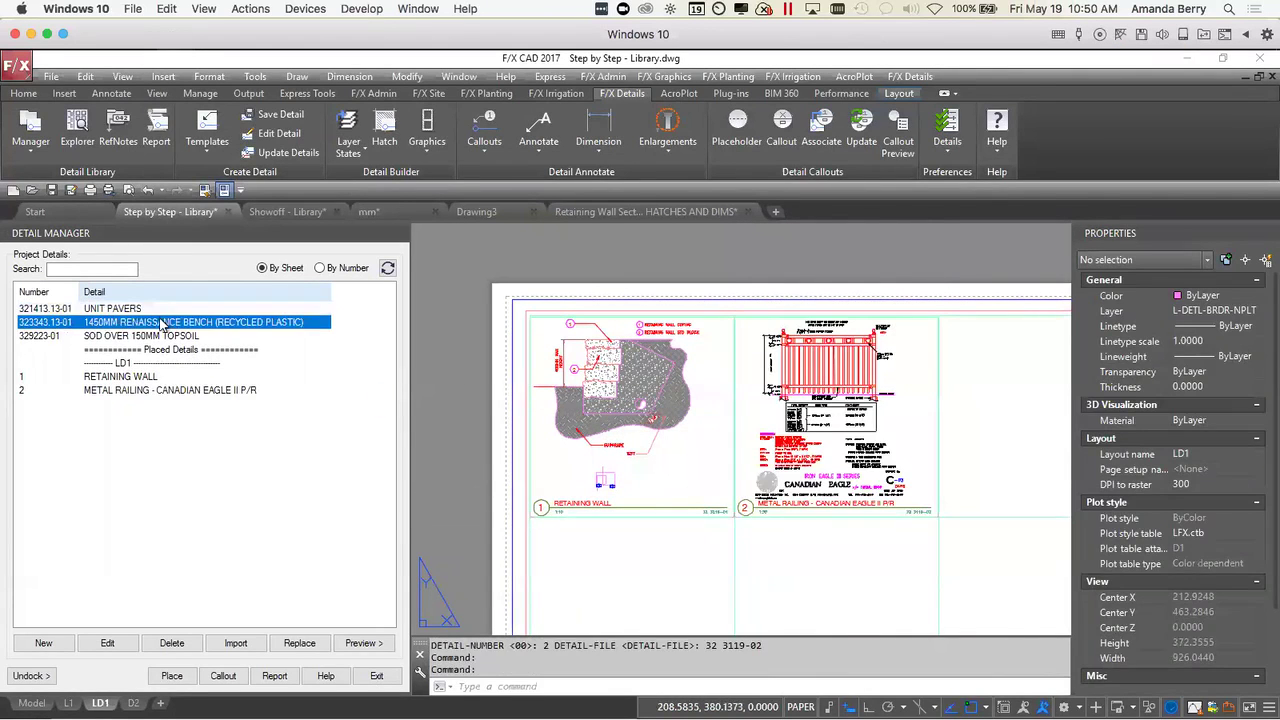
middle_drag(687, 503, 450, 453)
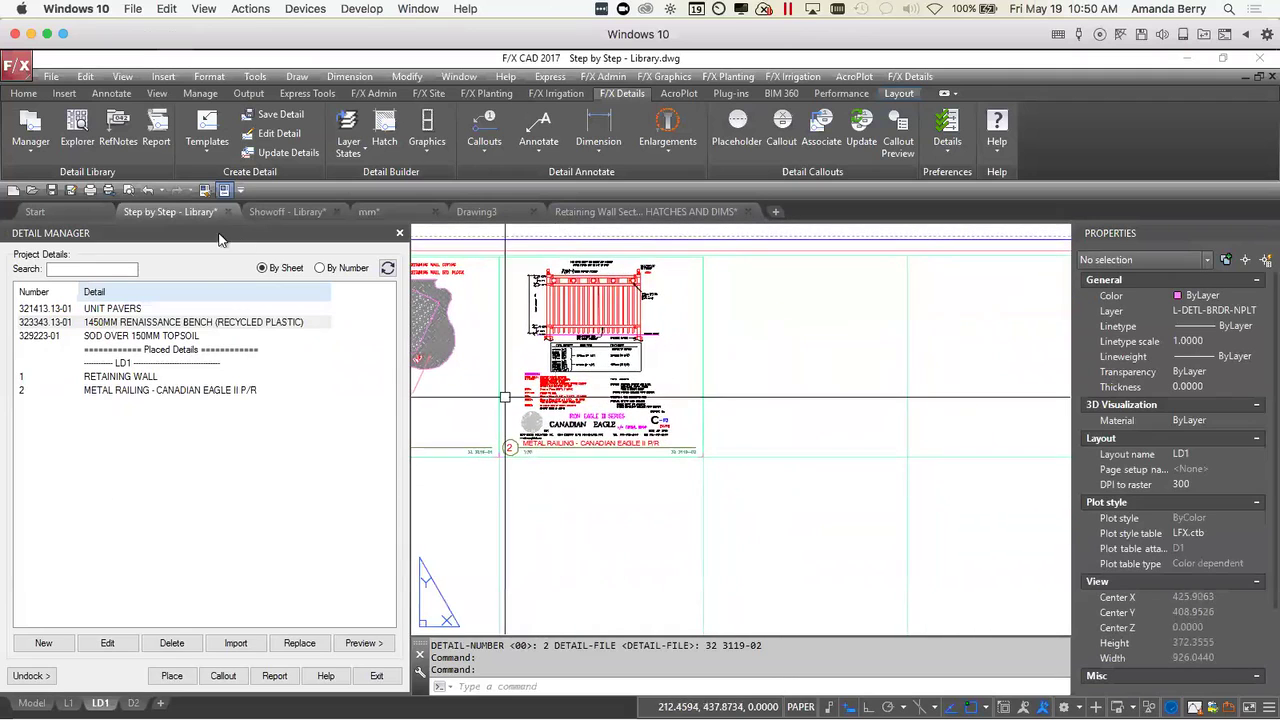
click(198, 324)
double_click(205, 324)
click(700, 413)
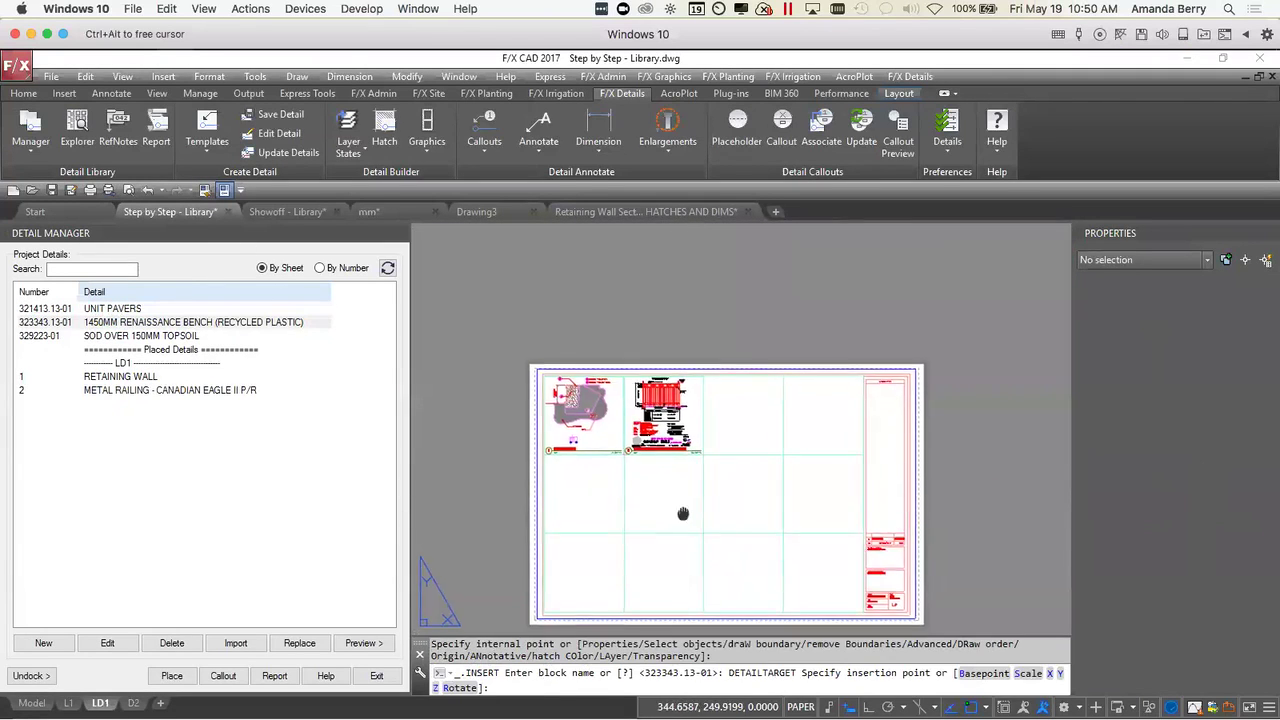
click(553, 515)
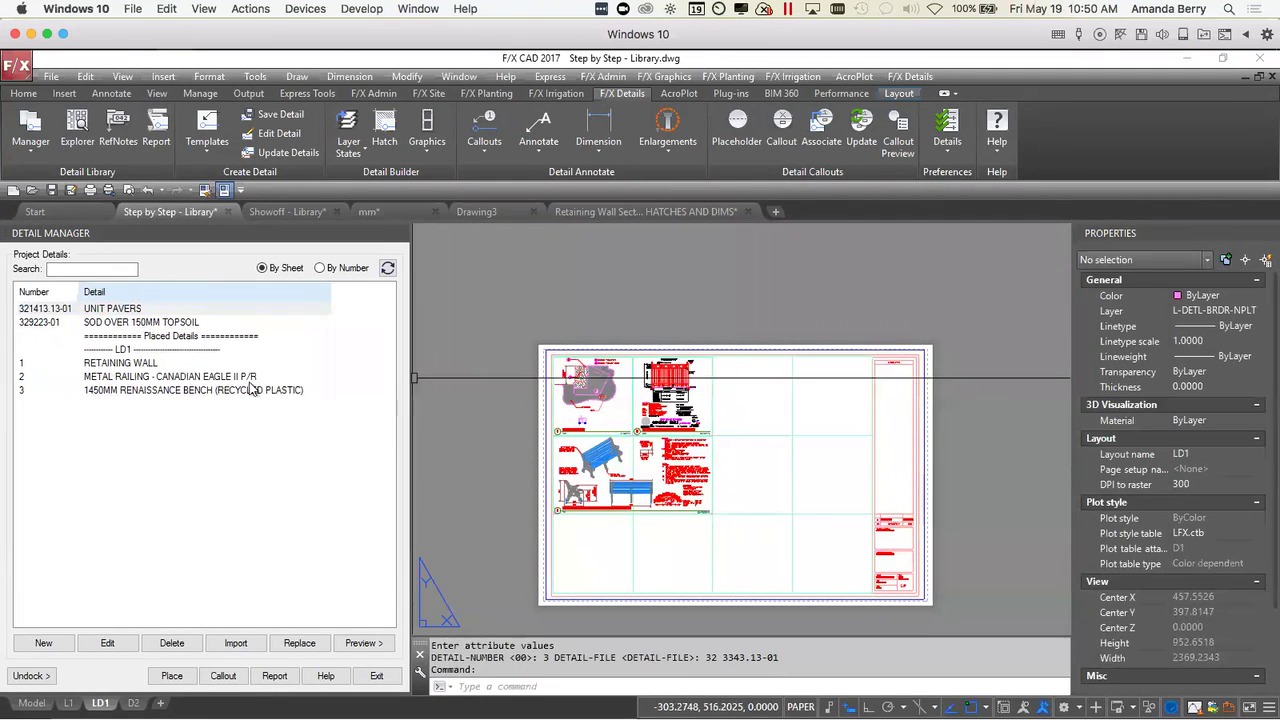
- Place UNIT PAVERS as detail 4 in the third top-row cell
click(133, 311)
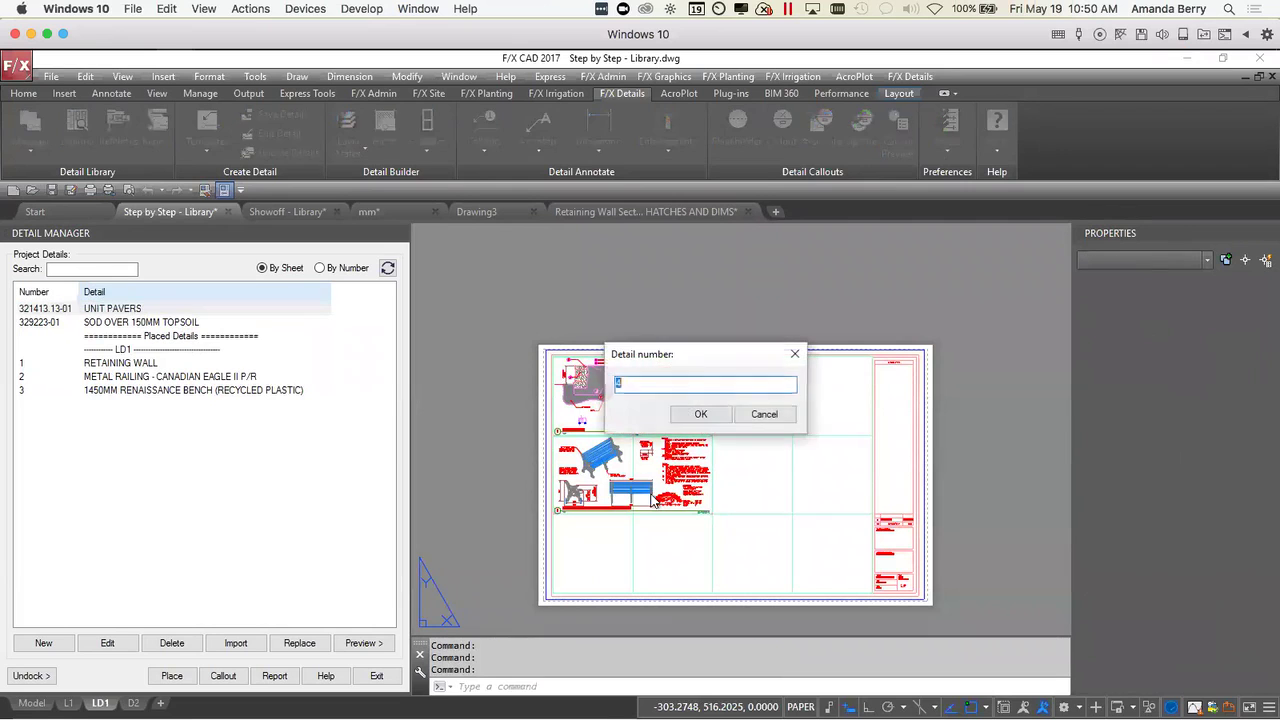
click(697, 414)
scroll(698, 437, up, 4)
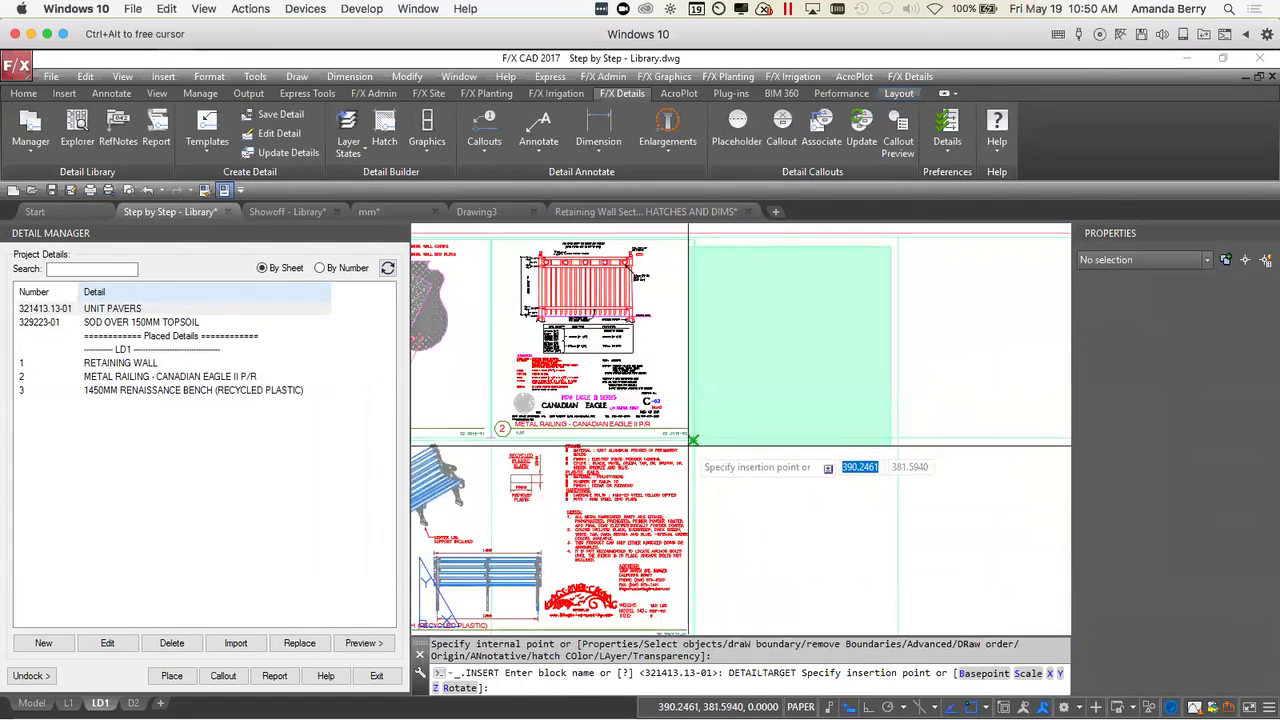
click(697, 438)
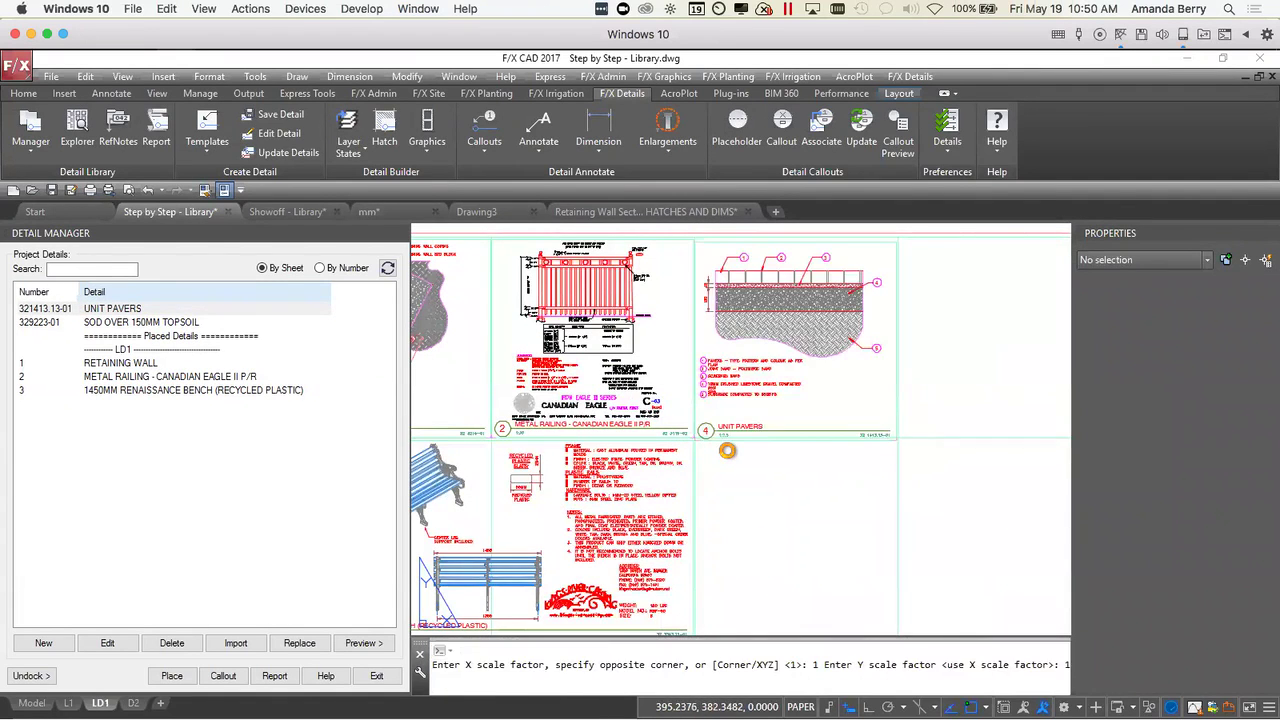
scroll(737, 437, down, 2)
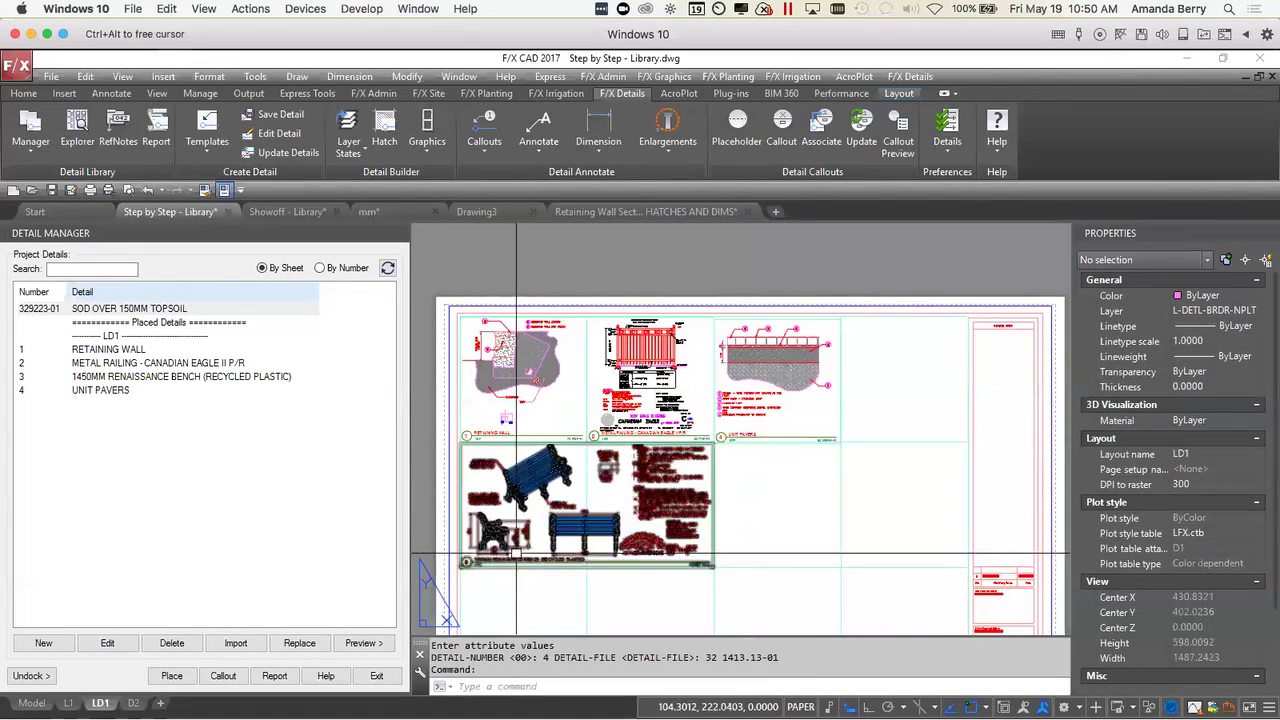
scroll(746, 432, up, 3)
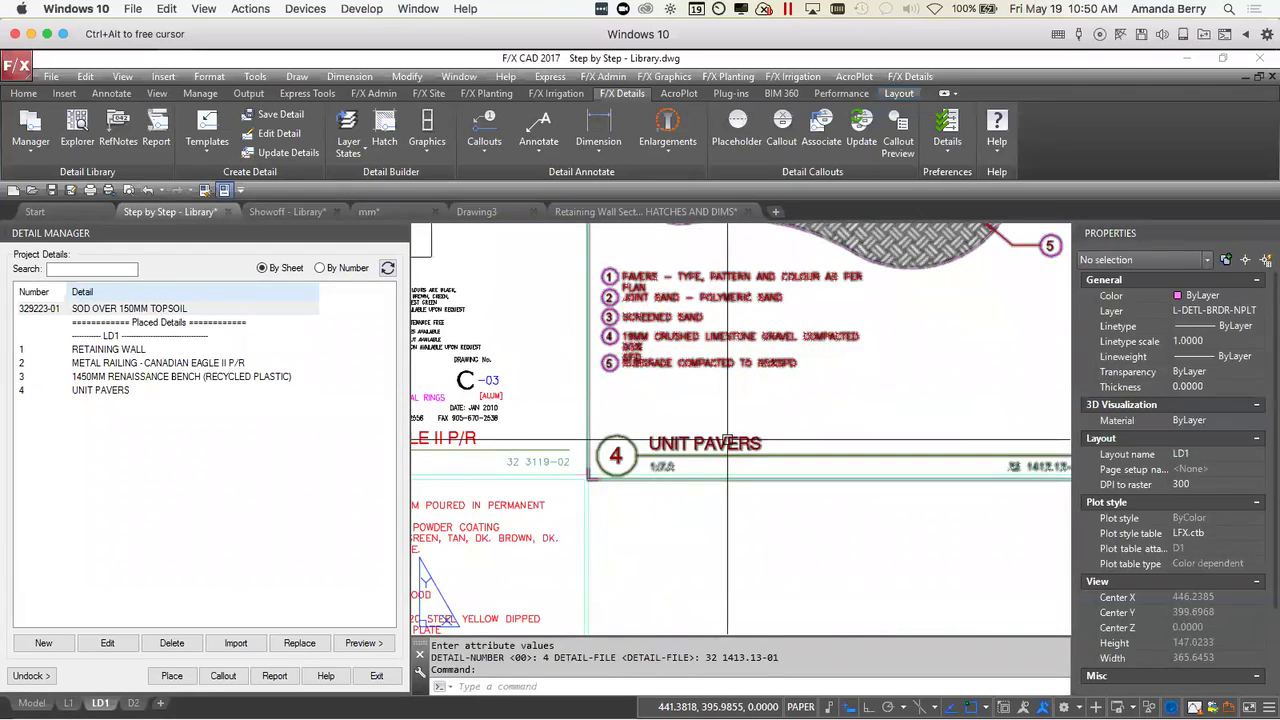
- Change the Unit Pavers callout number from 4 to 3
double_click(727, 441)
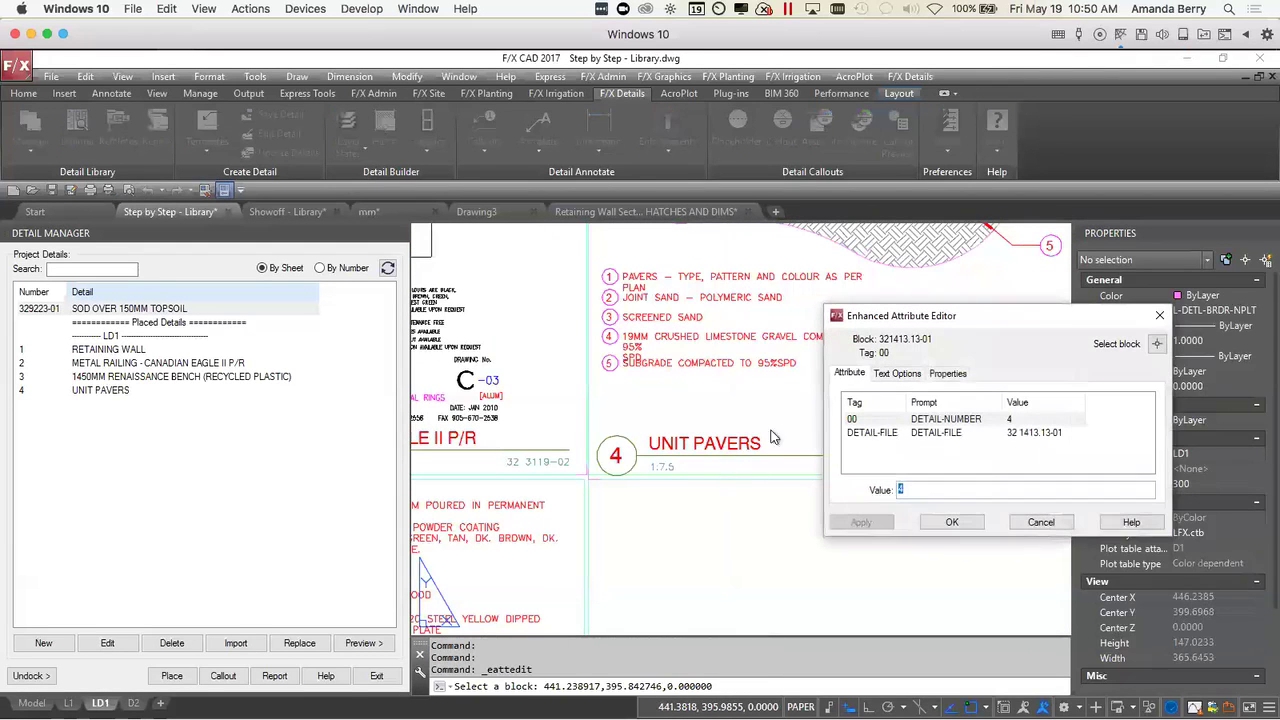
click(860, 419)
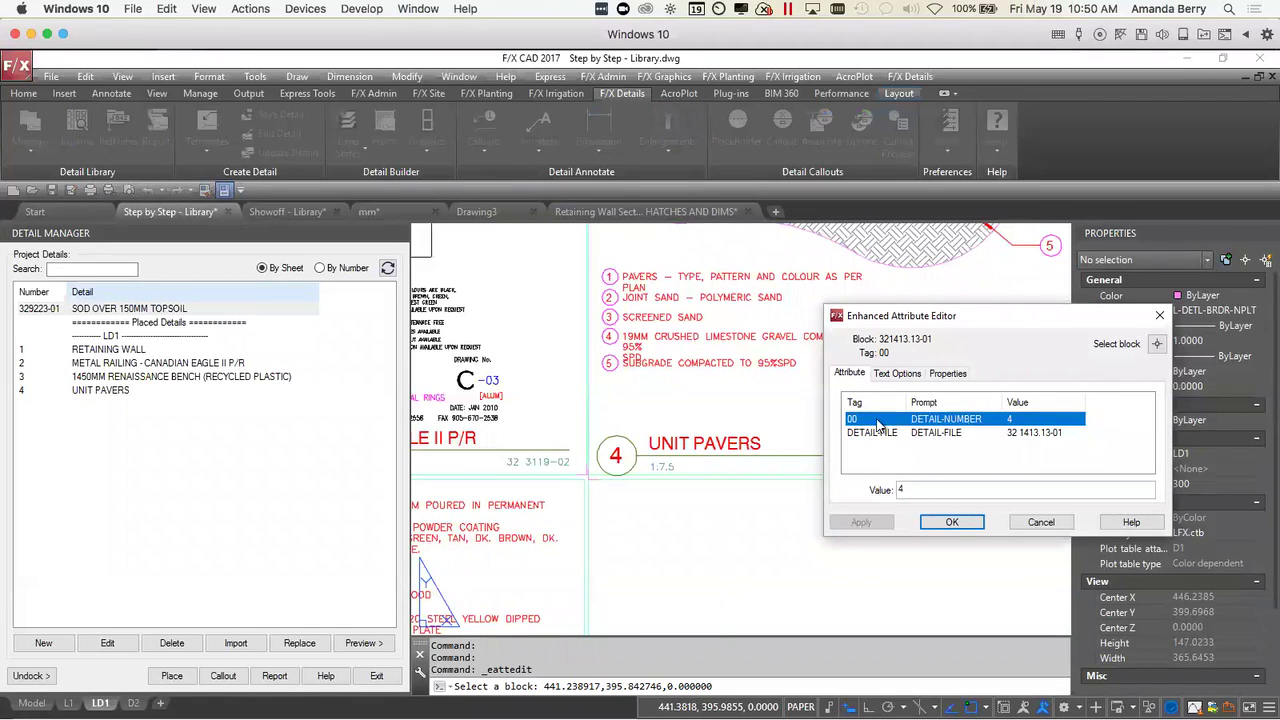
click(886, 488)
text(3)
click(952, 522)
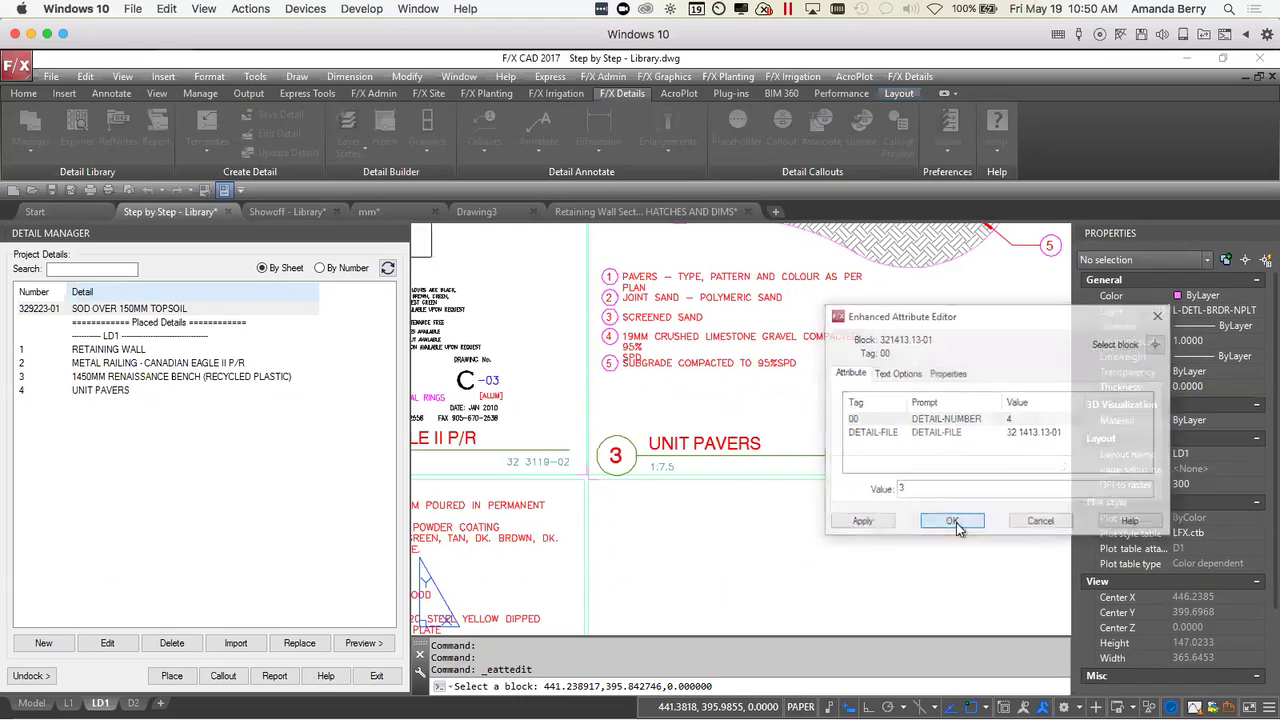
scroll(734, 408, down, 3)
scroll(734, 408, up, 4)
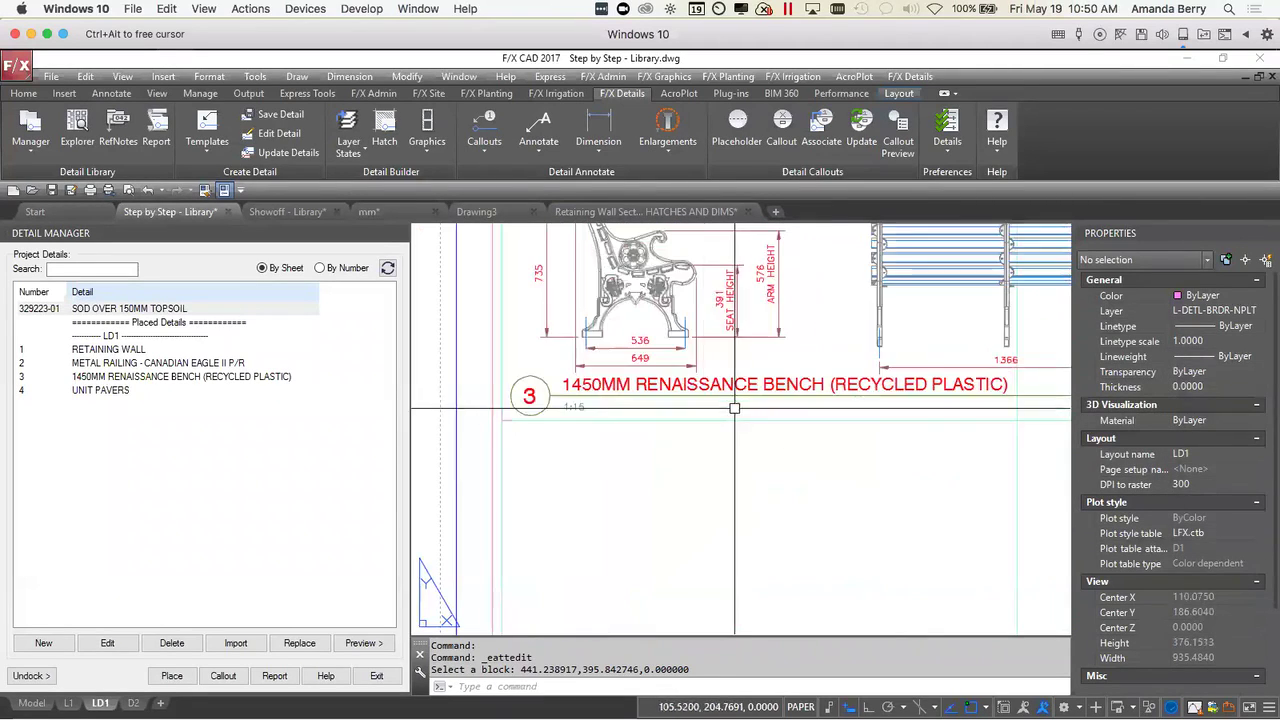
- Change the bench callout number to 4 and refresh the placed-details list
double_click(529, 396)
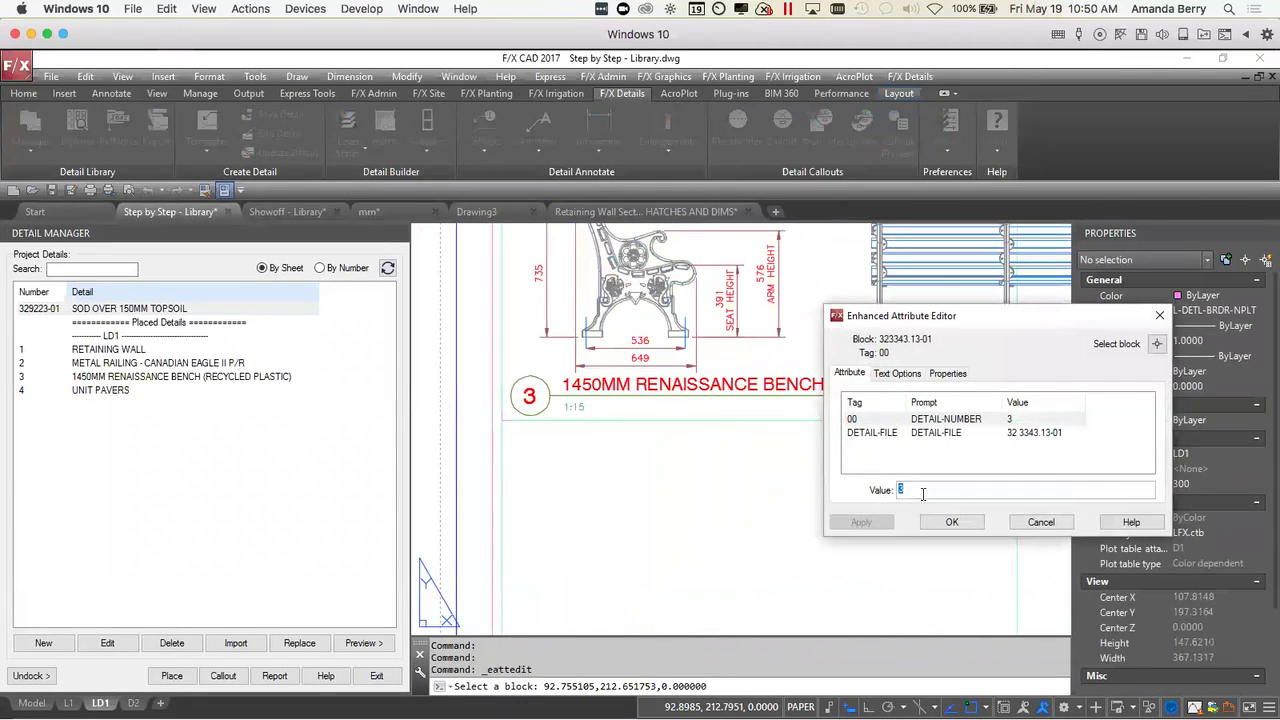
text(4)
click(952, 522)
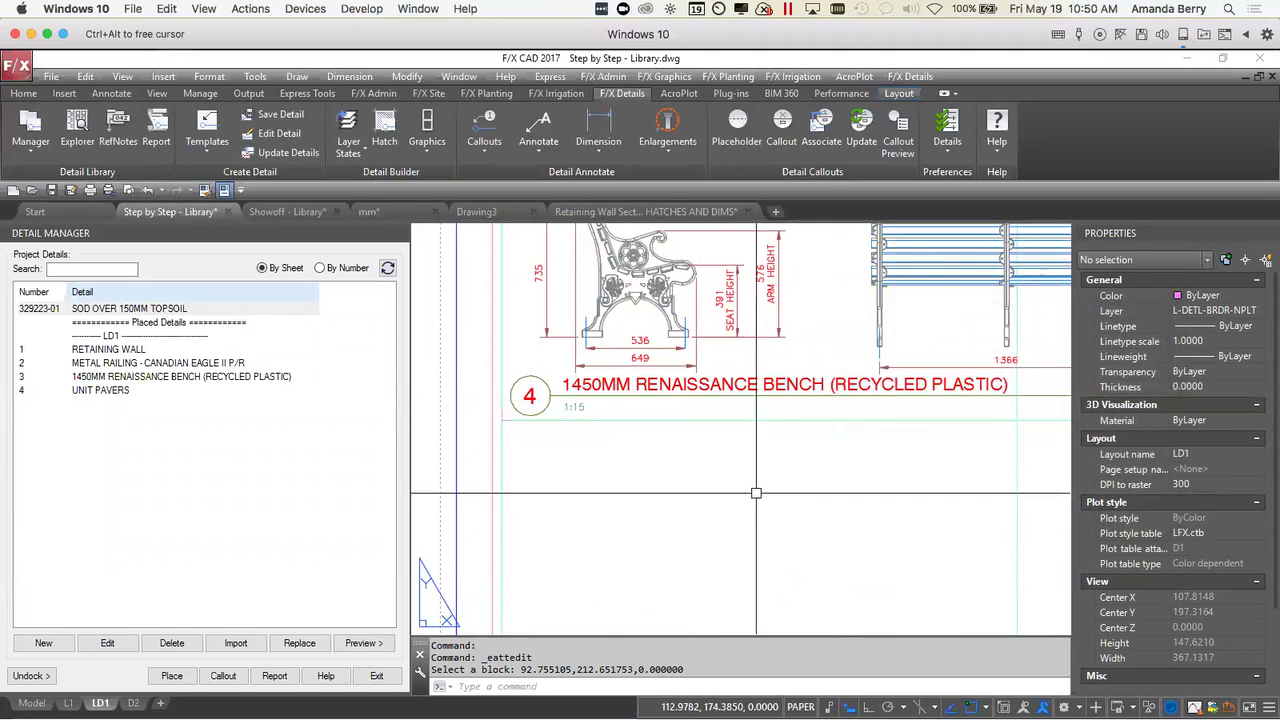
click(388, 269)
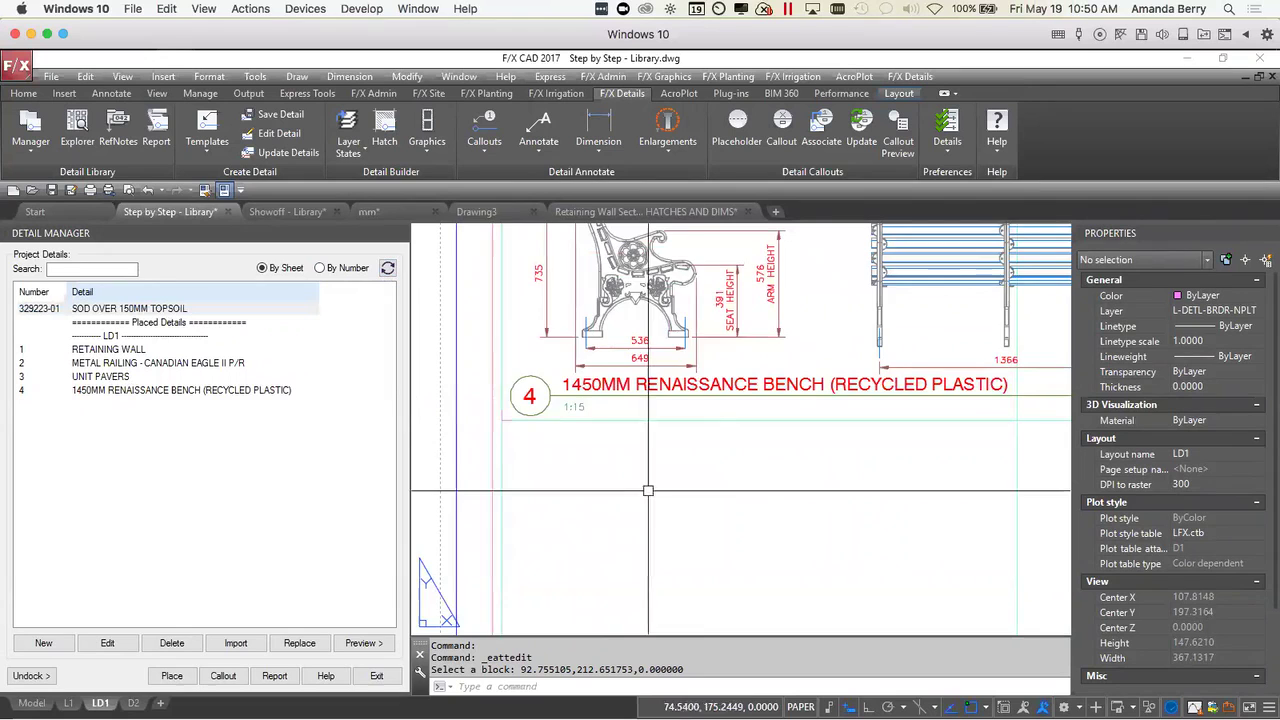
scroll(830, 500, down, 6)
middle_drag(850, 496, 726, 486)
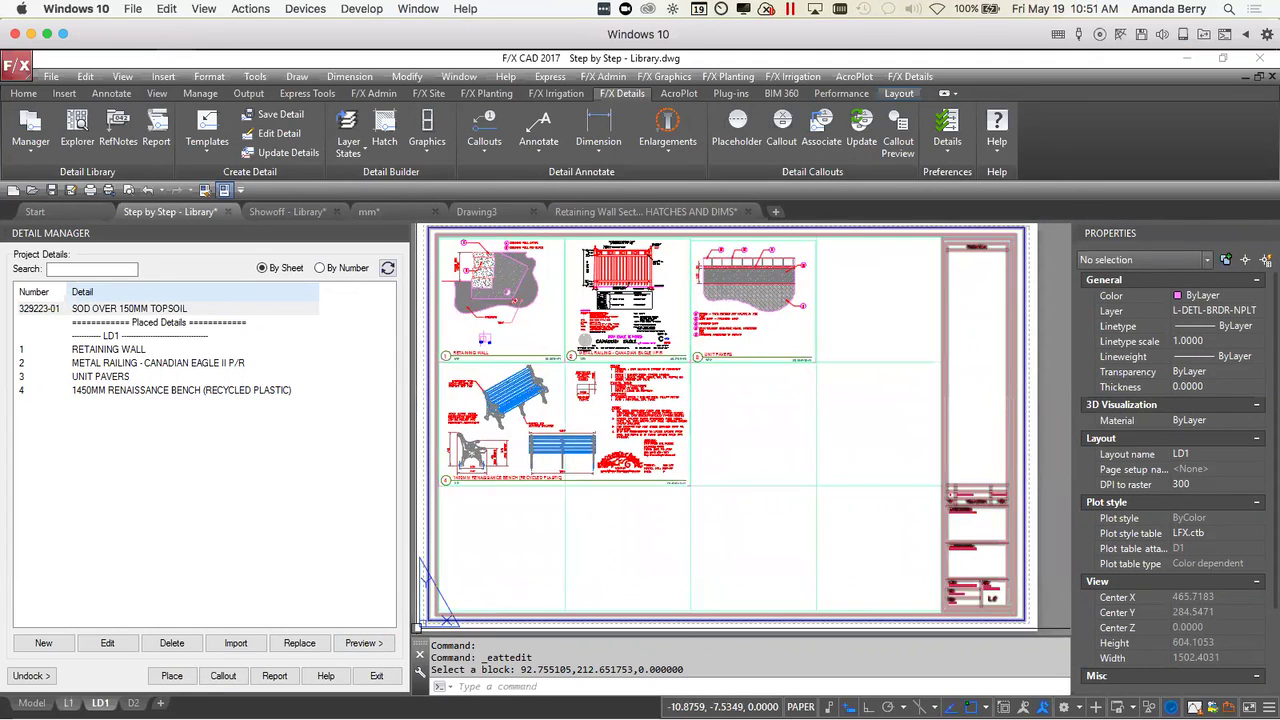
- On the L1 layout near the curved wall, start a callout for 1/LD1 RETAINING WALL
click(68, 703)
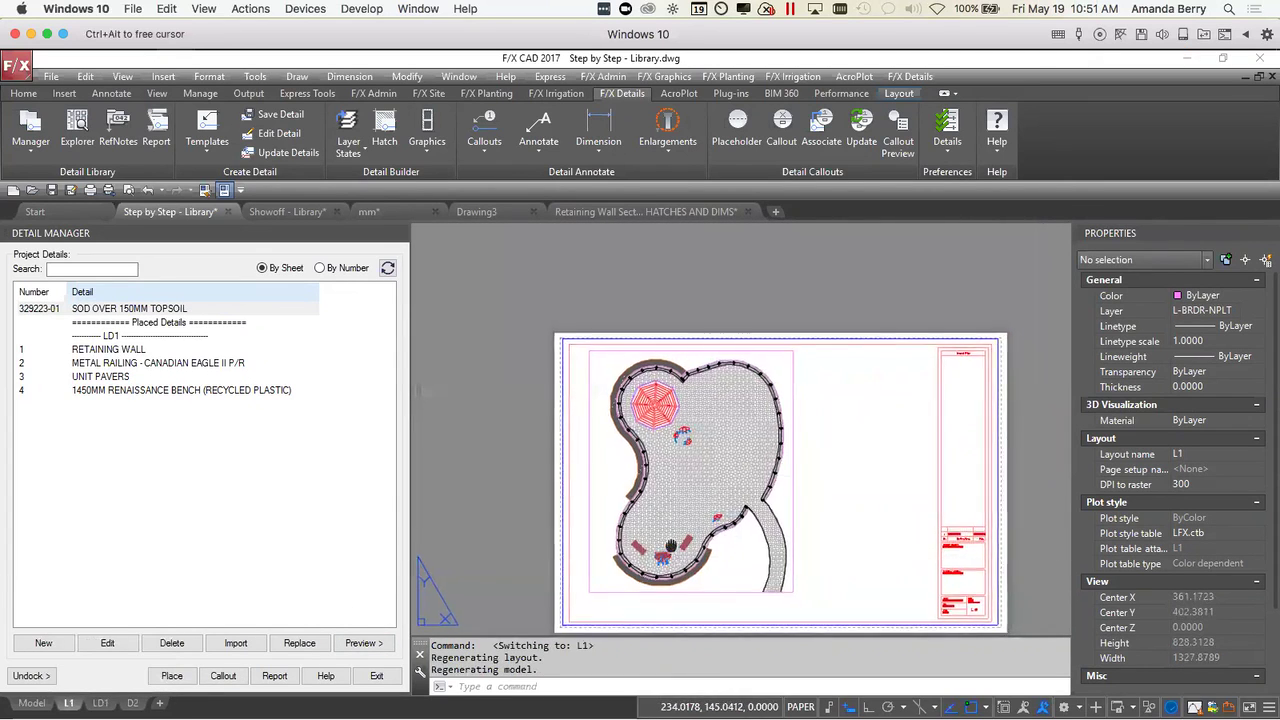
scroll(525, 406, up, 6)
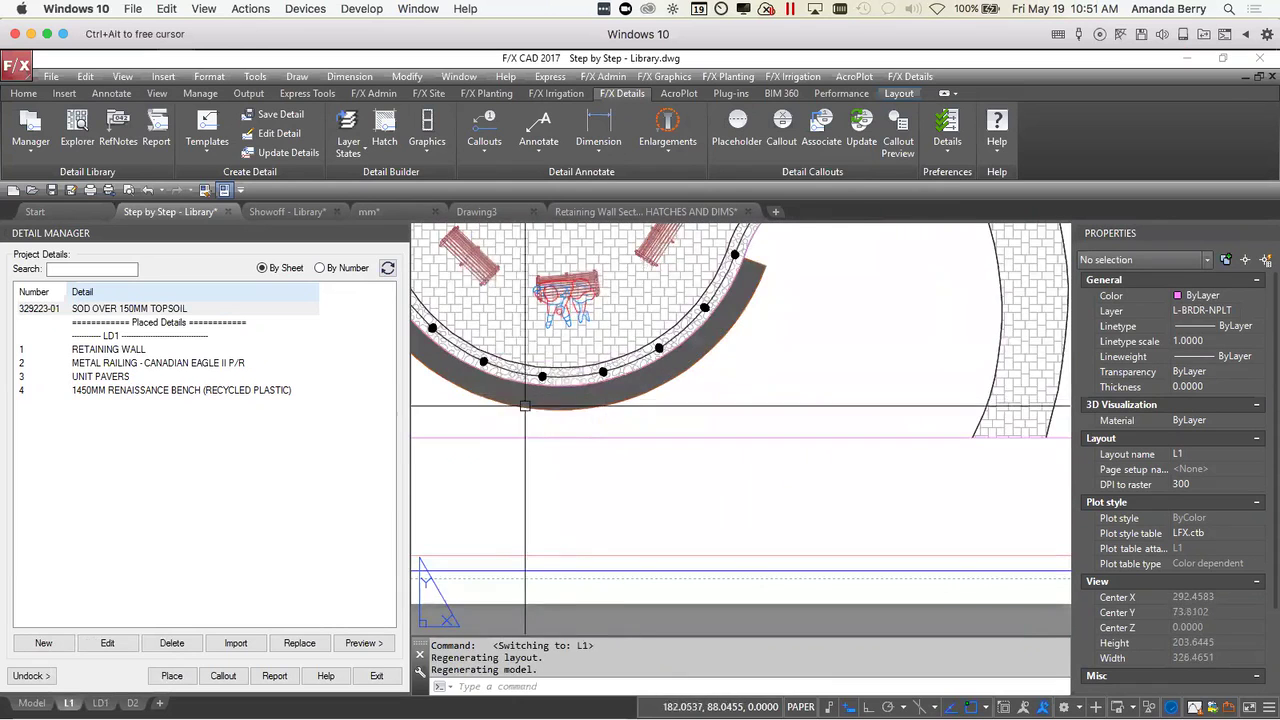
scroll(525, 406, down, 3)
middle_drag(525, 406, 598, 413)
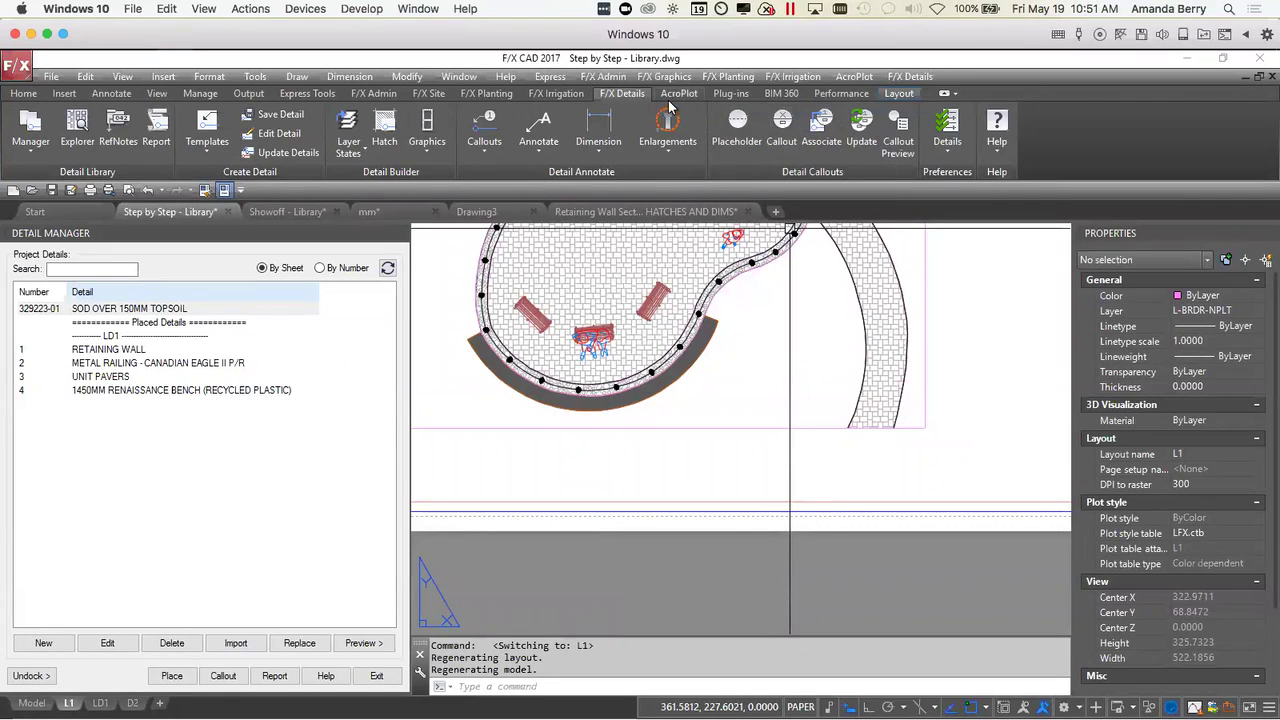
click(782, 120)
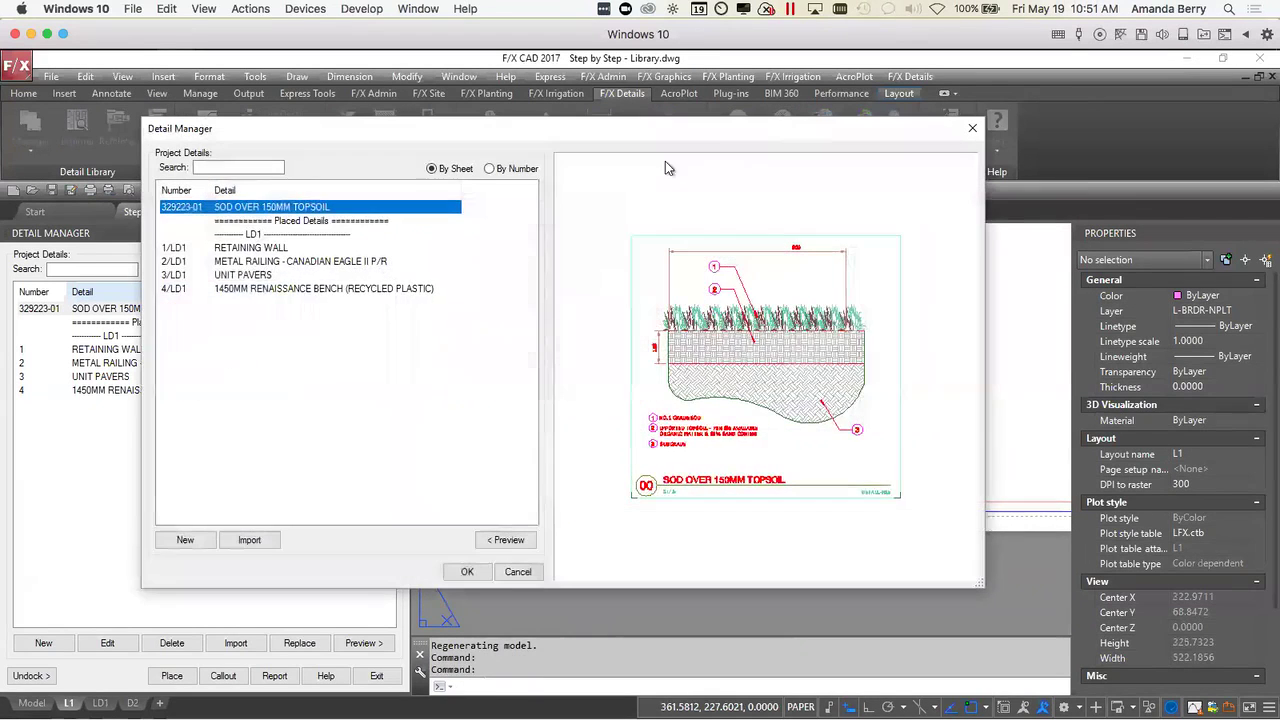
click(249, 252)
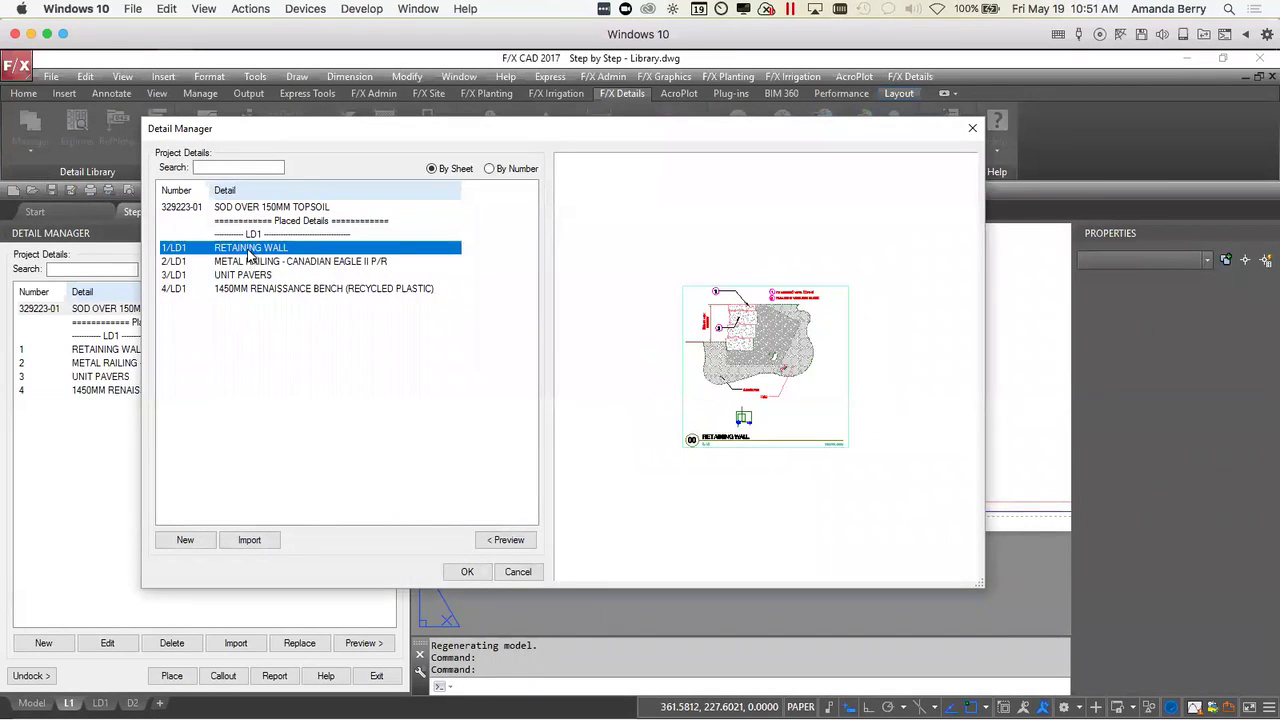
click(466, 572)
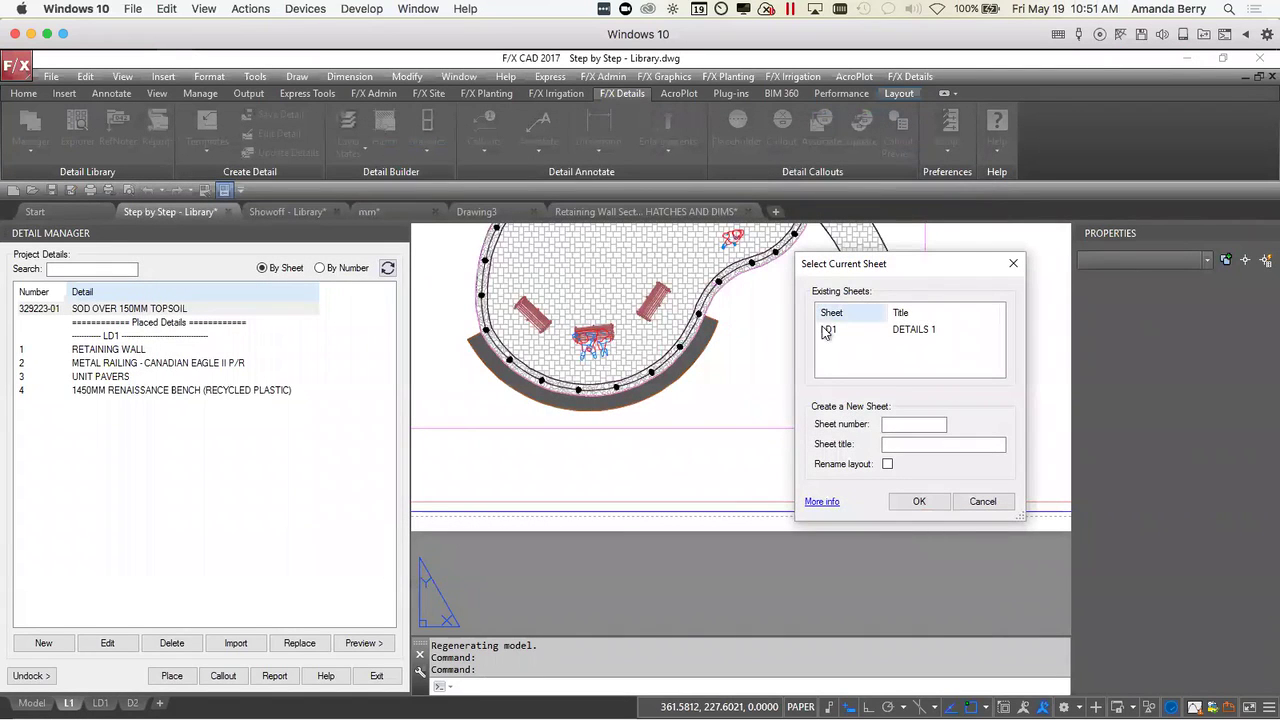
- Set up the plan layout as sheet number L1 with the title LANDSCAPE 1
click(910, 425)
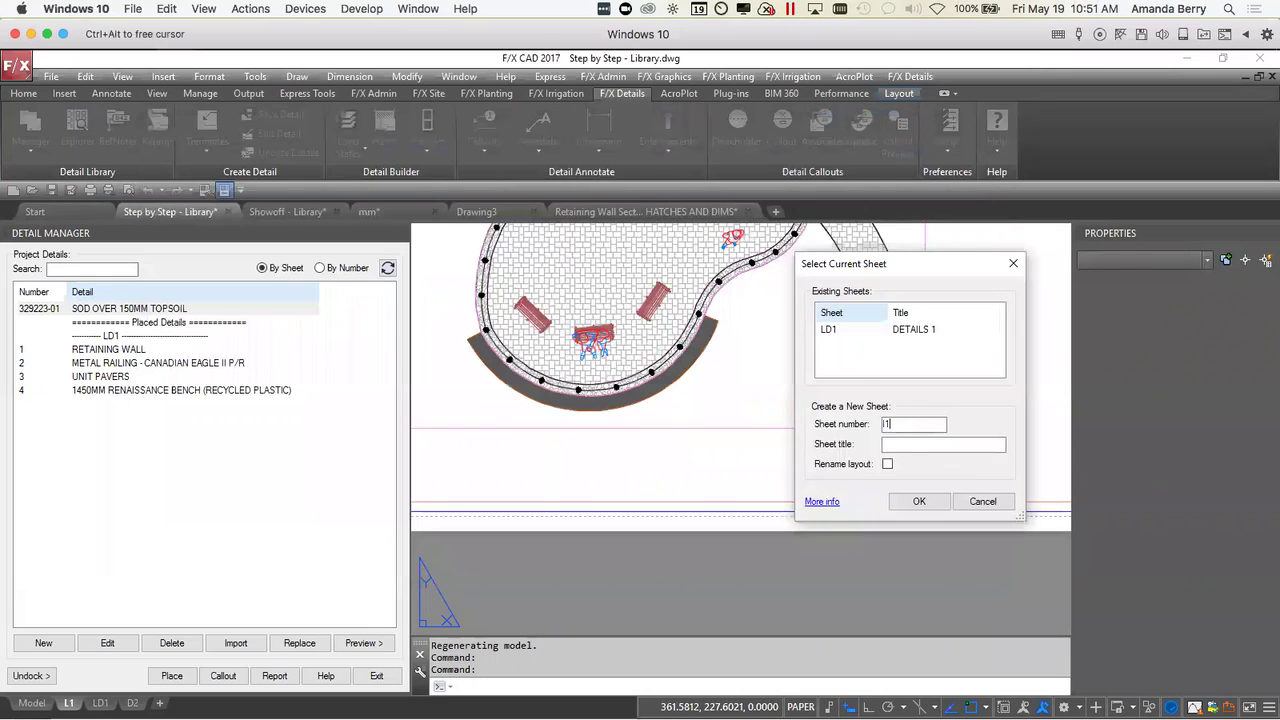
text(L1)
click(913, 443)
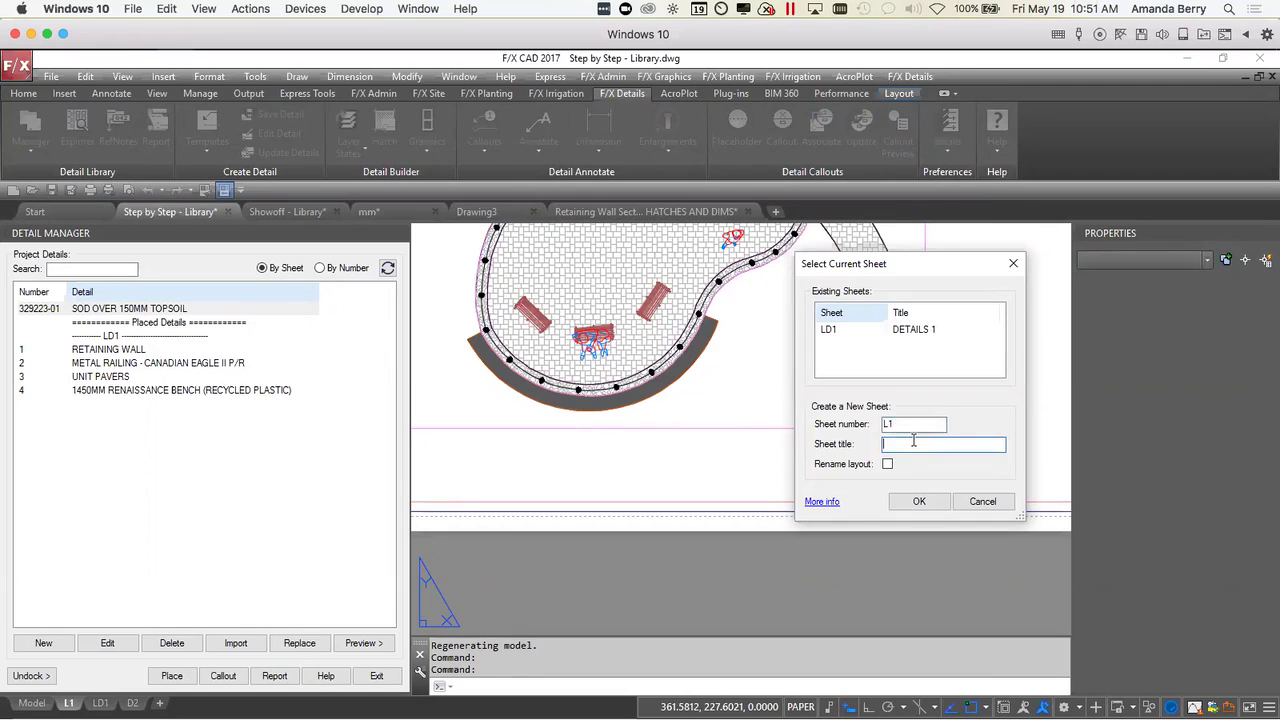
text(LANDSCAPE 1)
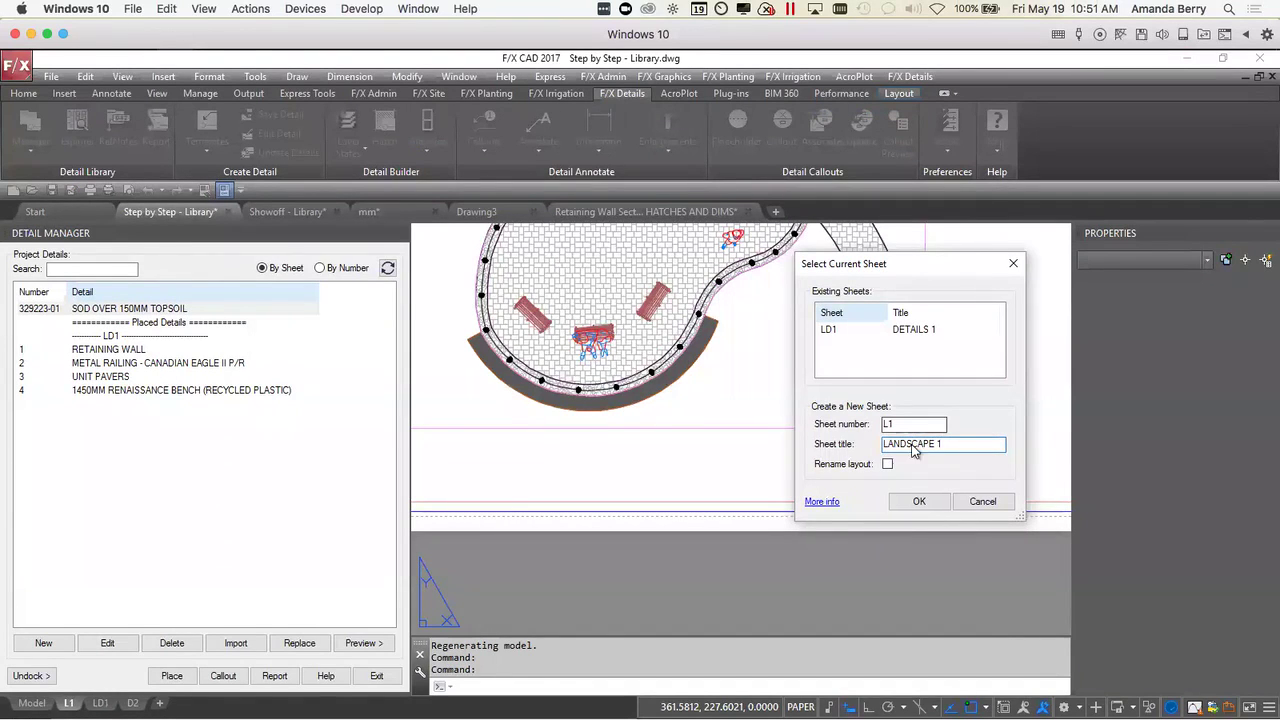
click(920, 502)
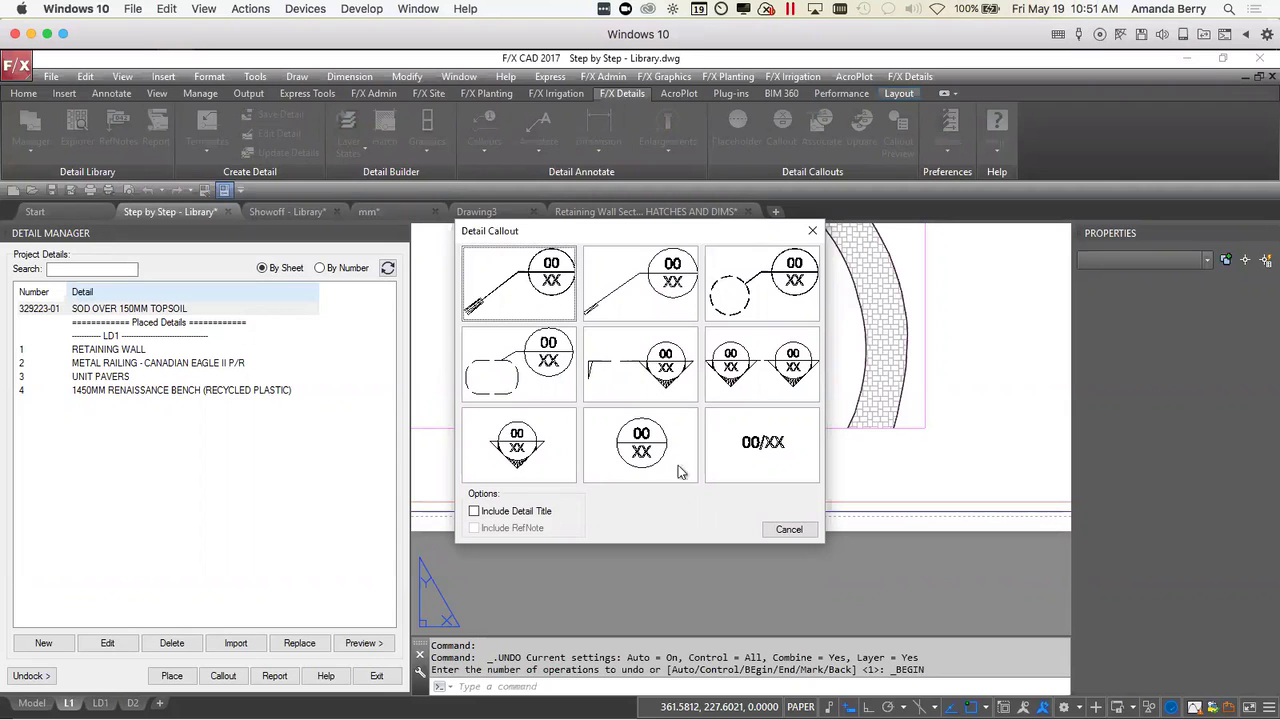
- Place a titled 1/LD1 Retaining Wall callout with a cut line across the curved wall
click(503, 513)
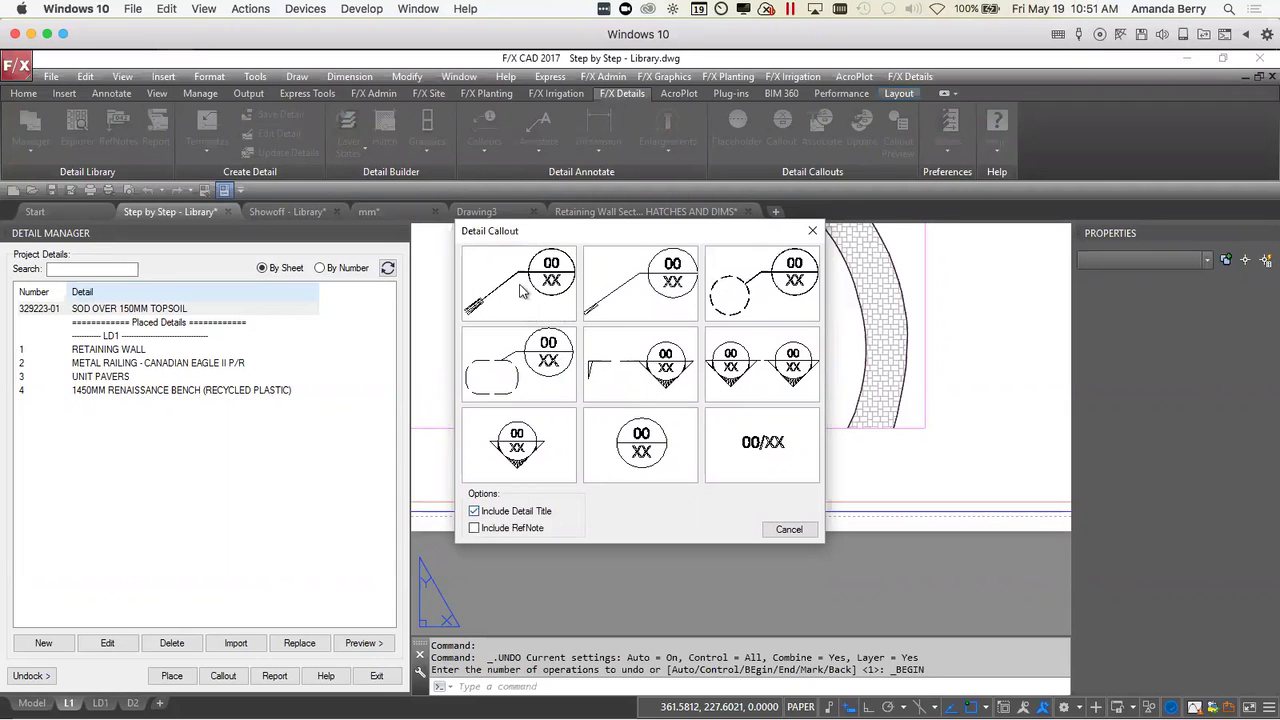
click(530, 300)
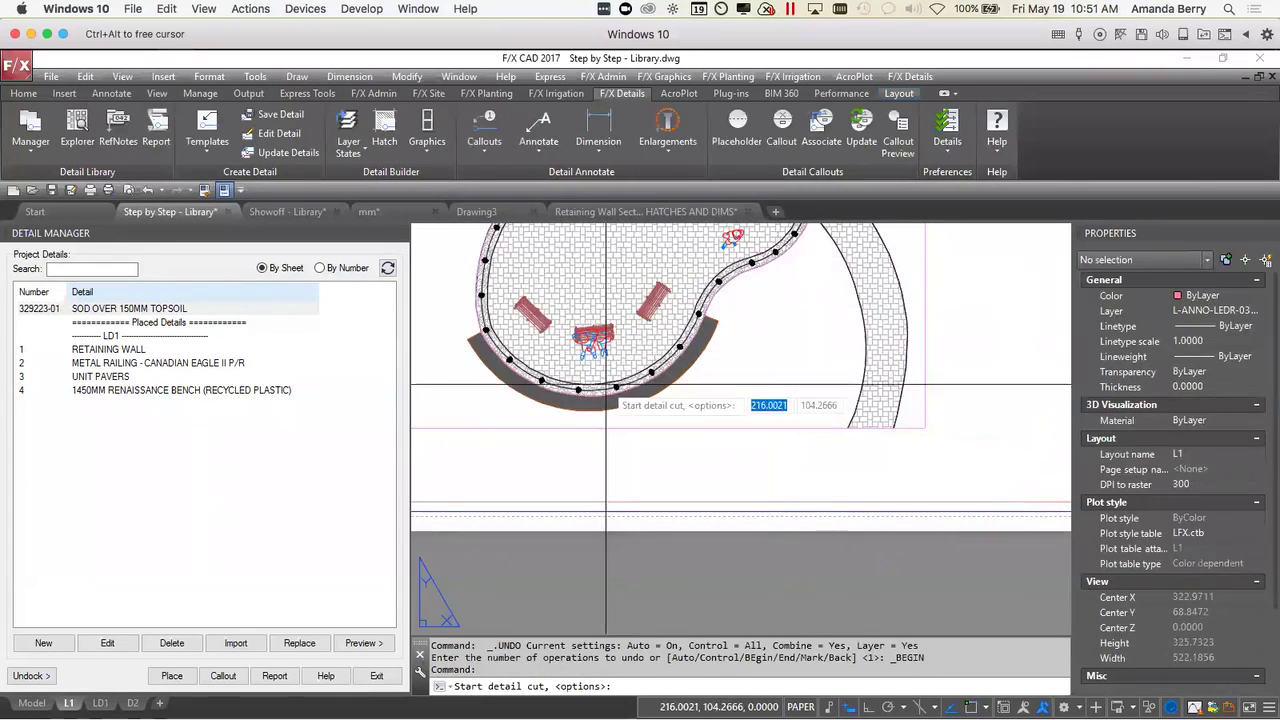
scroll(645, 355, up, 3)
click(645, 355)
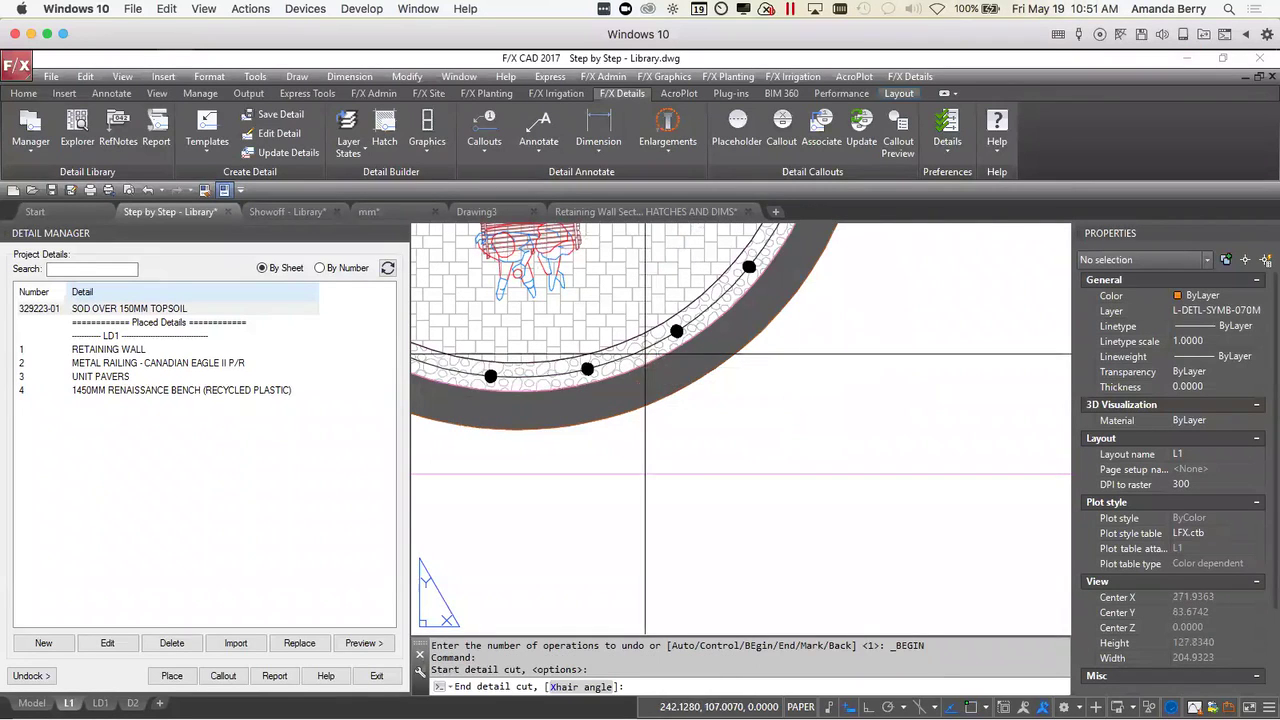
click(675, 407)
scroll(757, 509, down, 3)
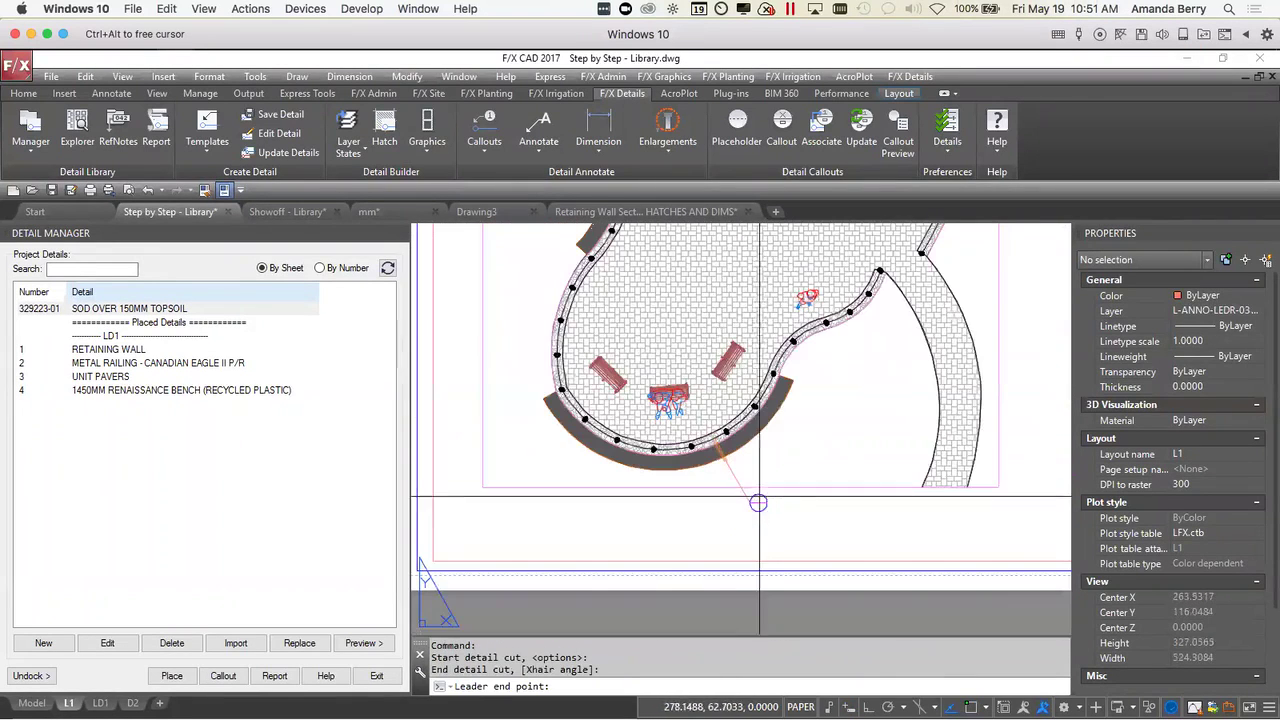
scroll(780, 509, up, 1)
click(796, 509)
click(802, 512)
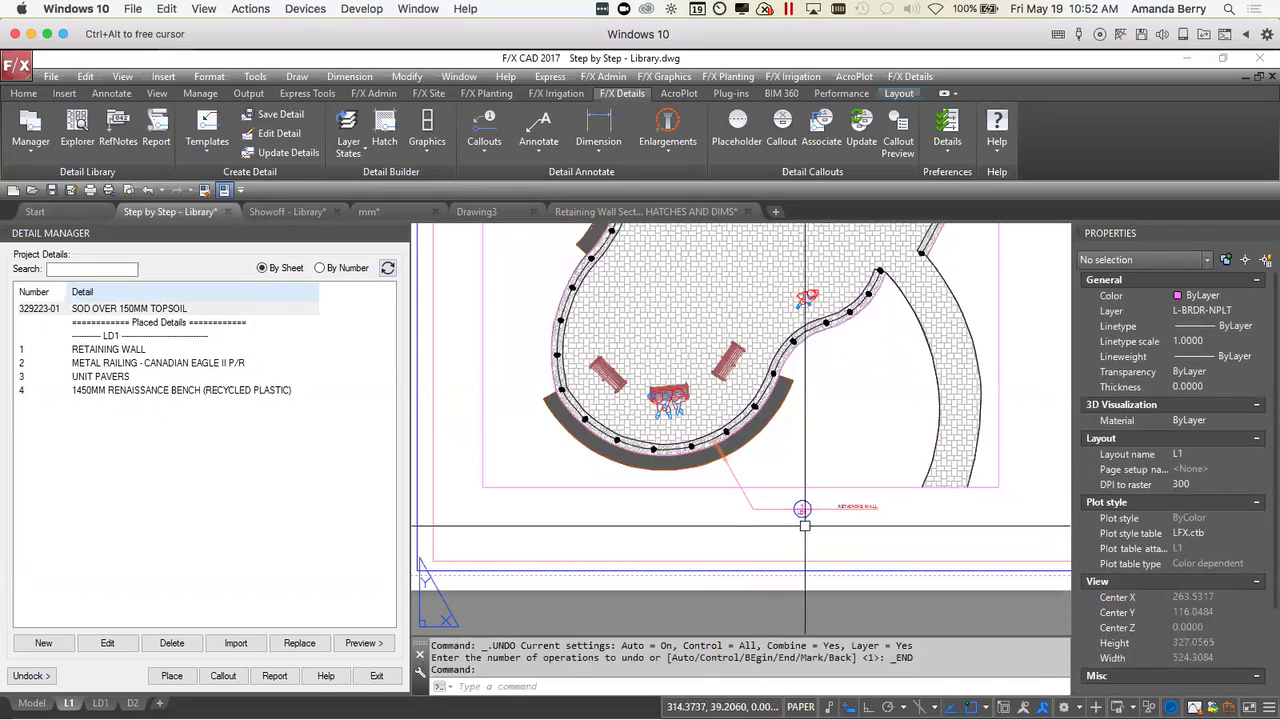
- Center the view on the new callout, then switch to the LD1 details sheet
scroll(873, 538, up, 3)
scroll(820, 545, up, 1)
scroll(814, 545, down, 3)
middle_drag(814, 545, 761, 549)
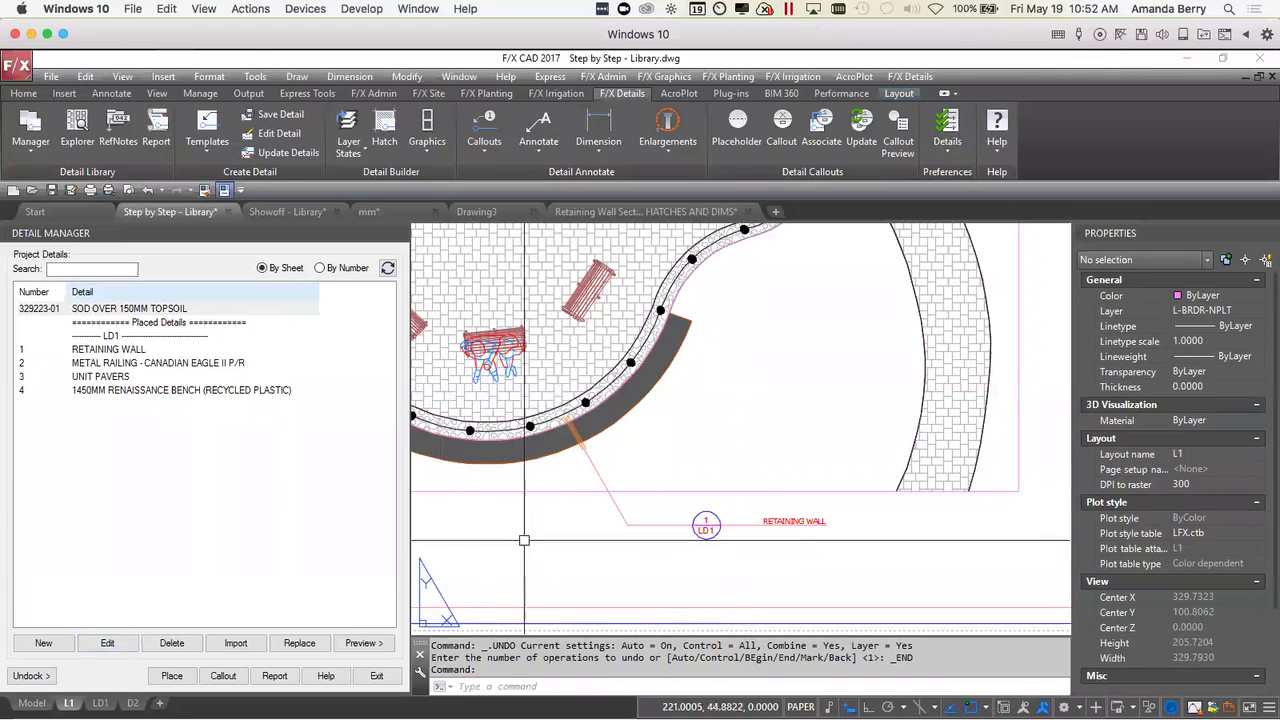
scroll(610, 497, down, 2)
middle_drag(631, 490, 605, 502)
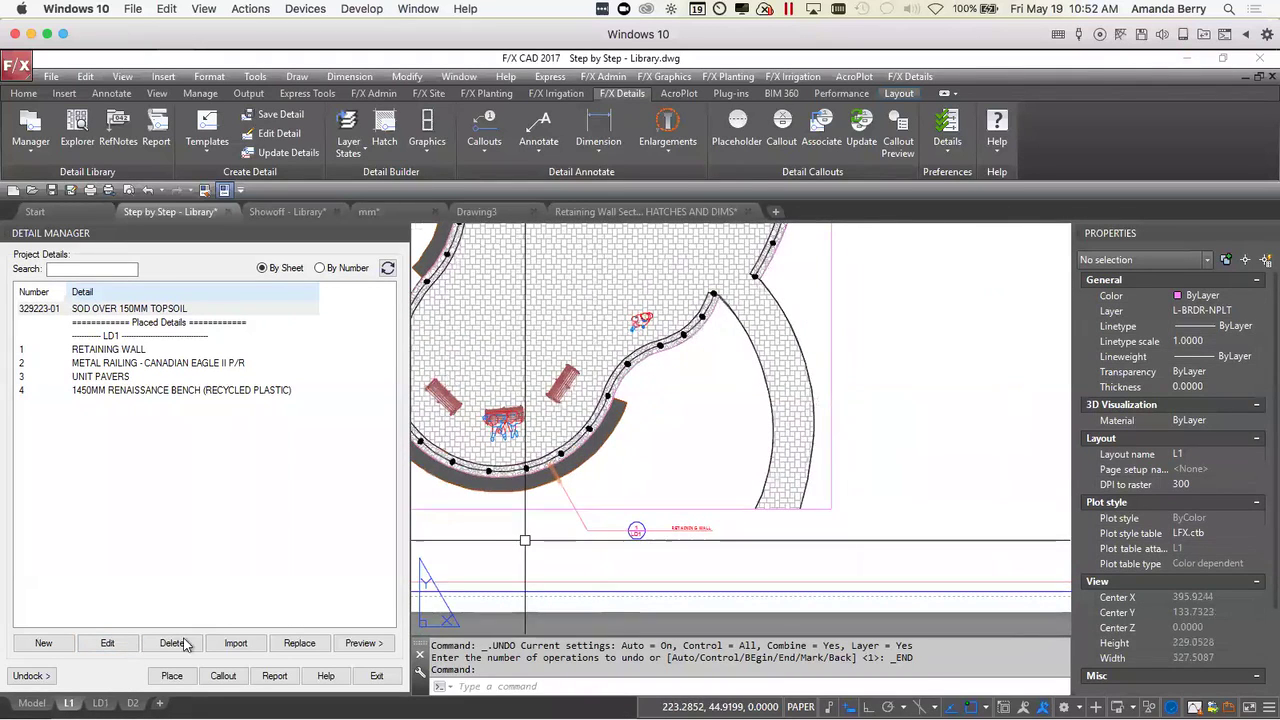
click(100, 703)
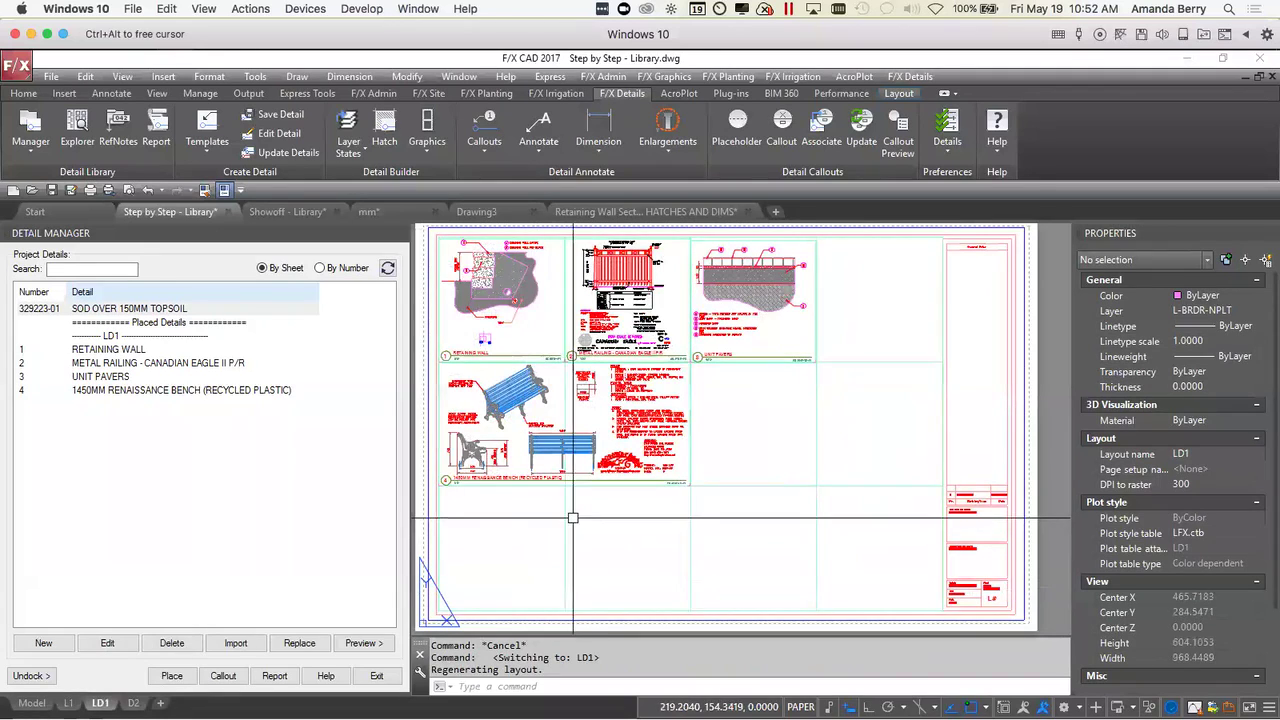
- Return to sheet L1 and zoom out to show the whole plan with its 1/LD1 callout
click(172, 678)
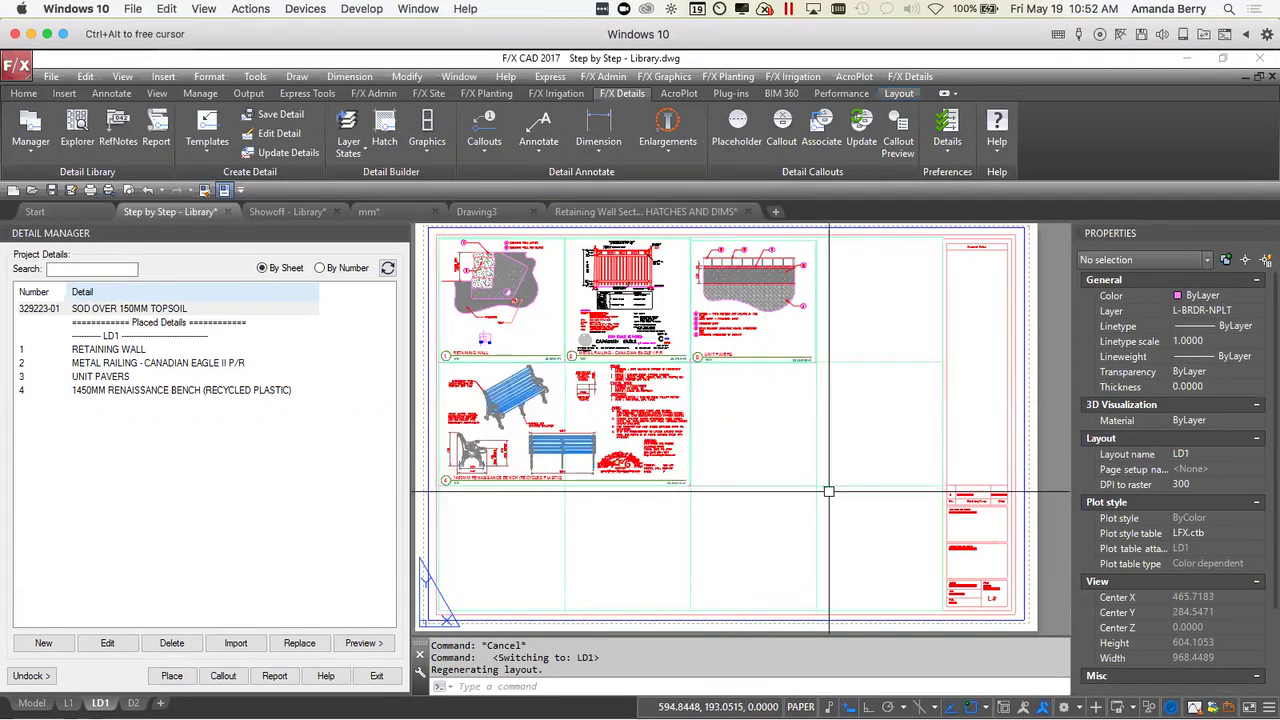
scroll(780, 514, down, 2)
middle_drag(780, 514, 694, 530)
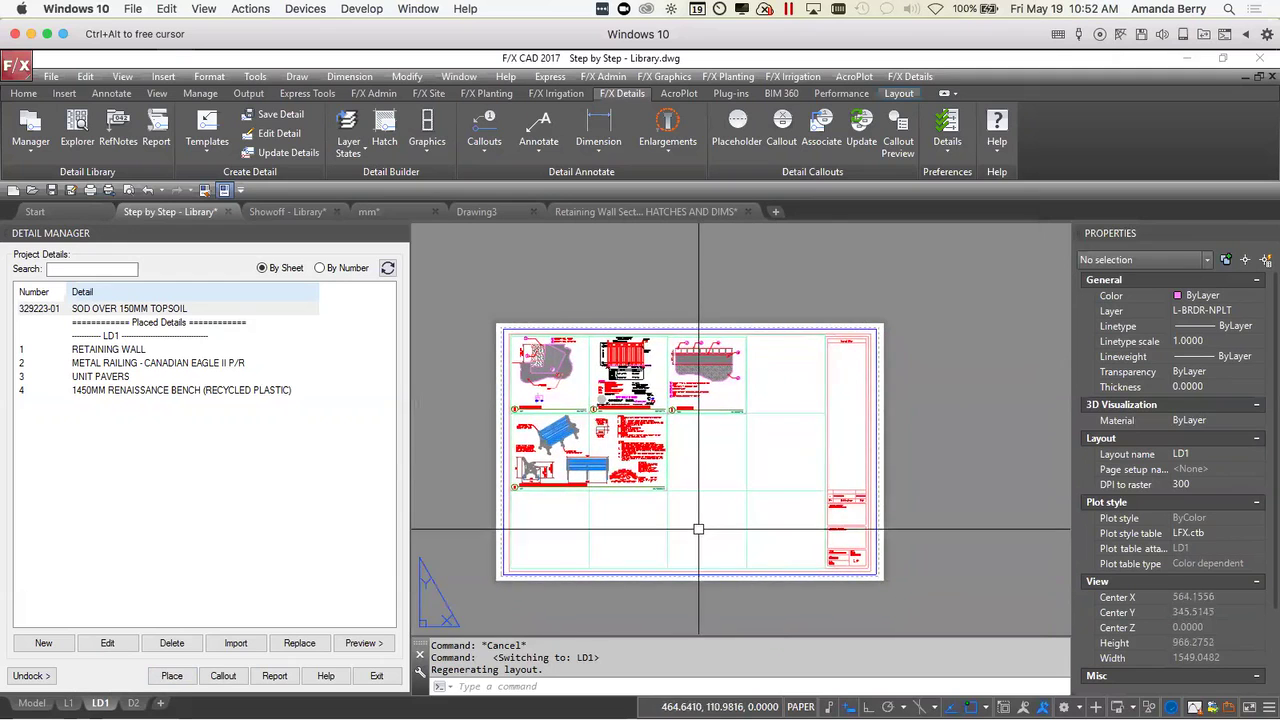
click(68, 703)
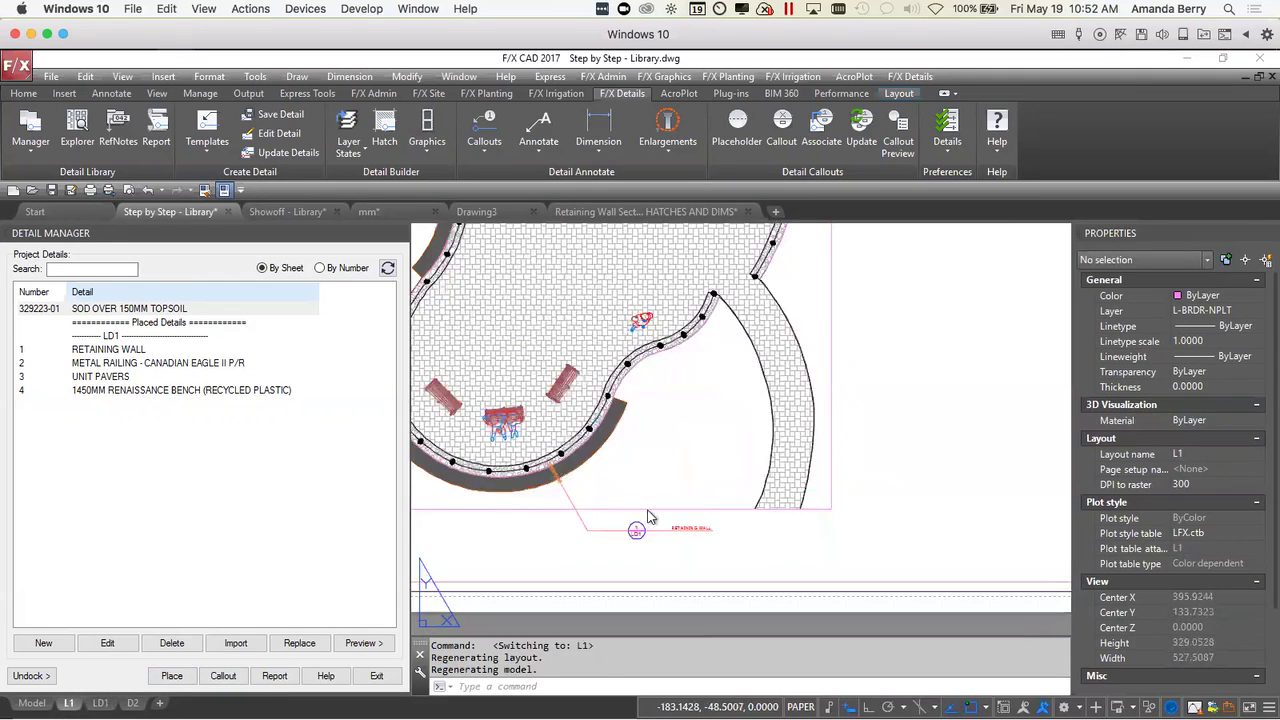
scroll(790, 451, down, 2)
scroll(790, 451, down, 2)
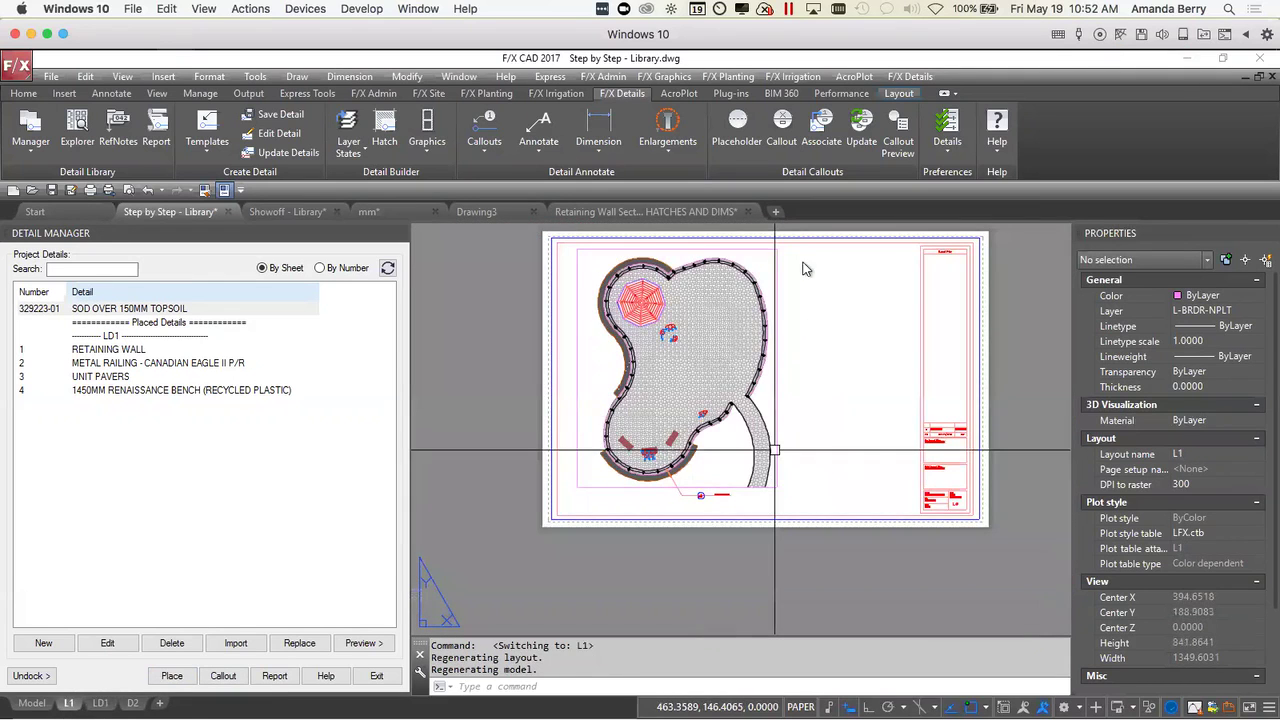
click(812, 277)
middle_drag(818, 318, 745, 360)
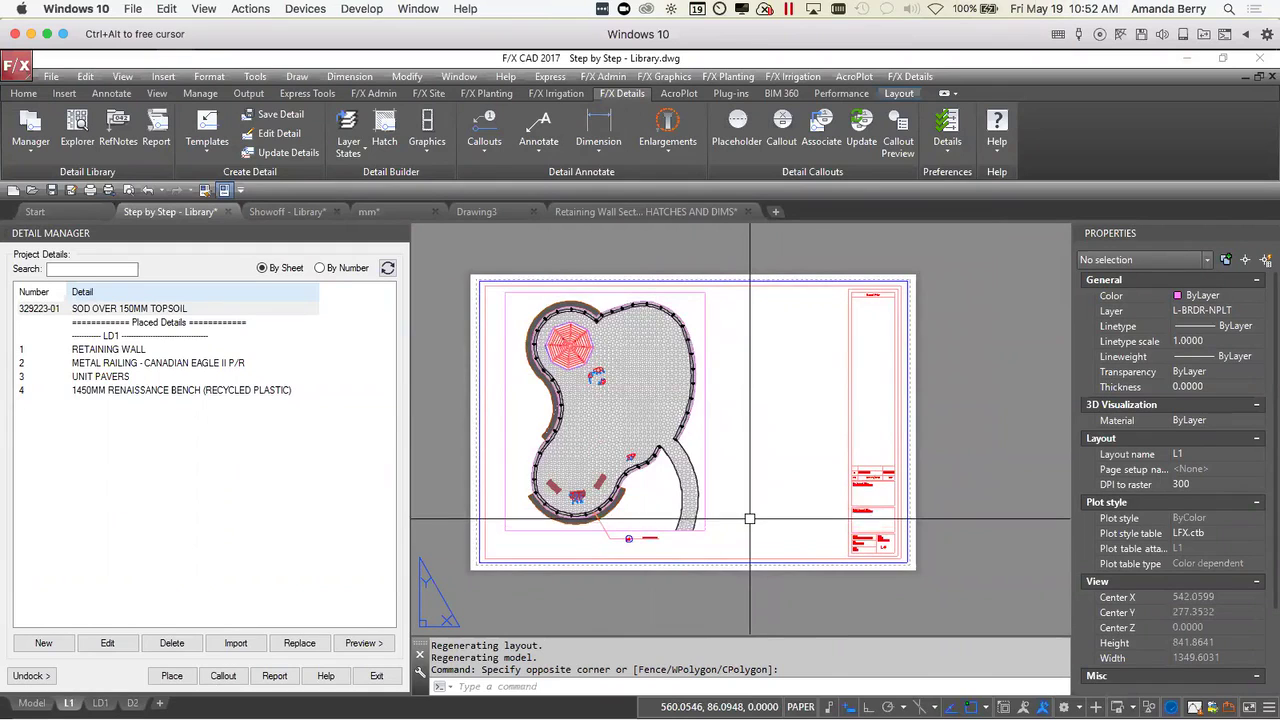
- Place a sheet index of L1 and LD1 at the sheet's upper left, then reopen Project Manager
click(374, 93)
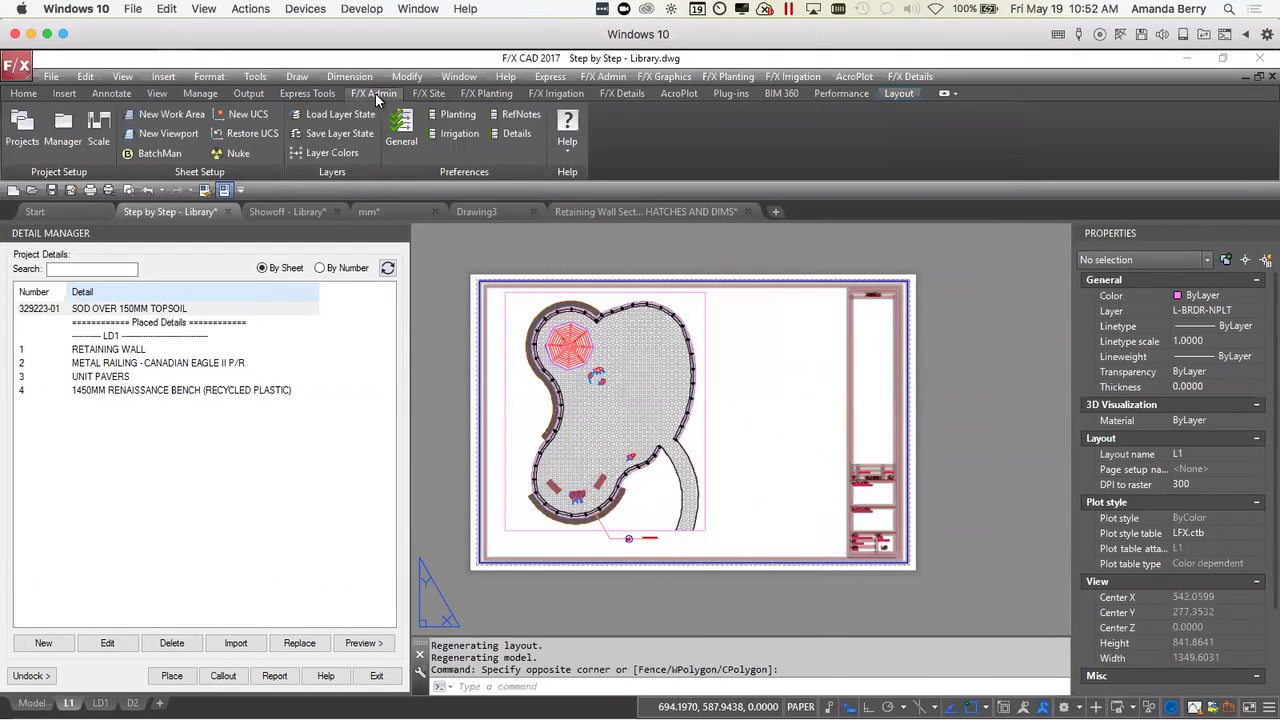
click(60, 121)
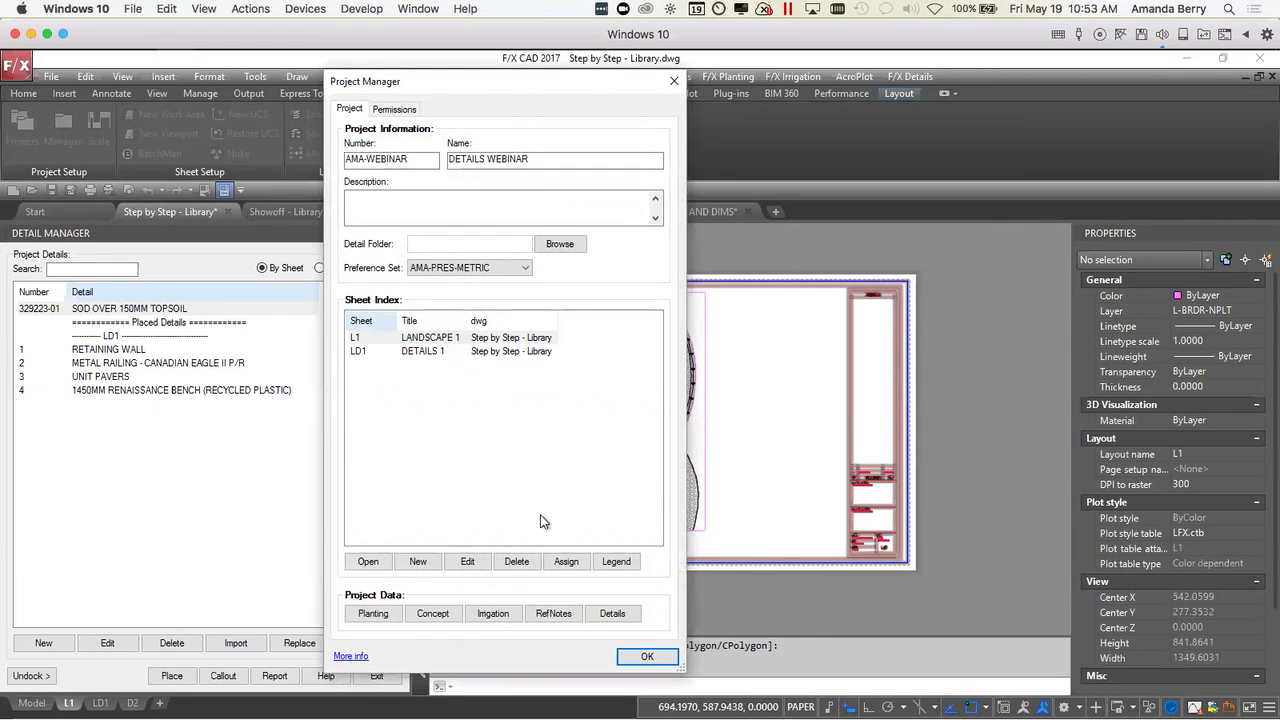
click(614, 562)
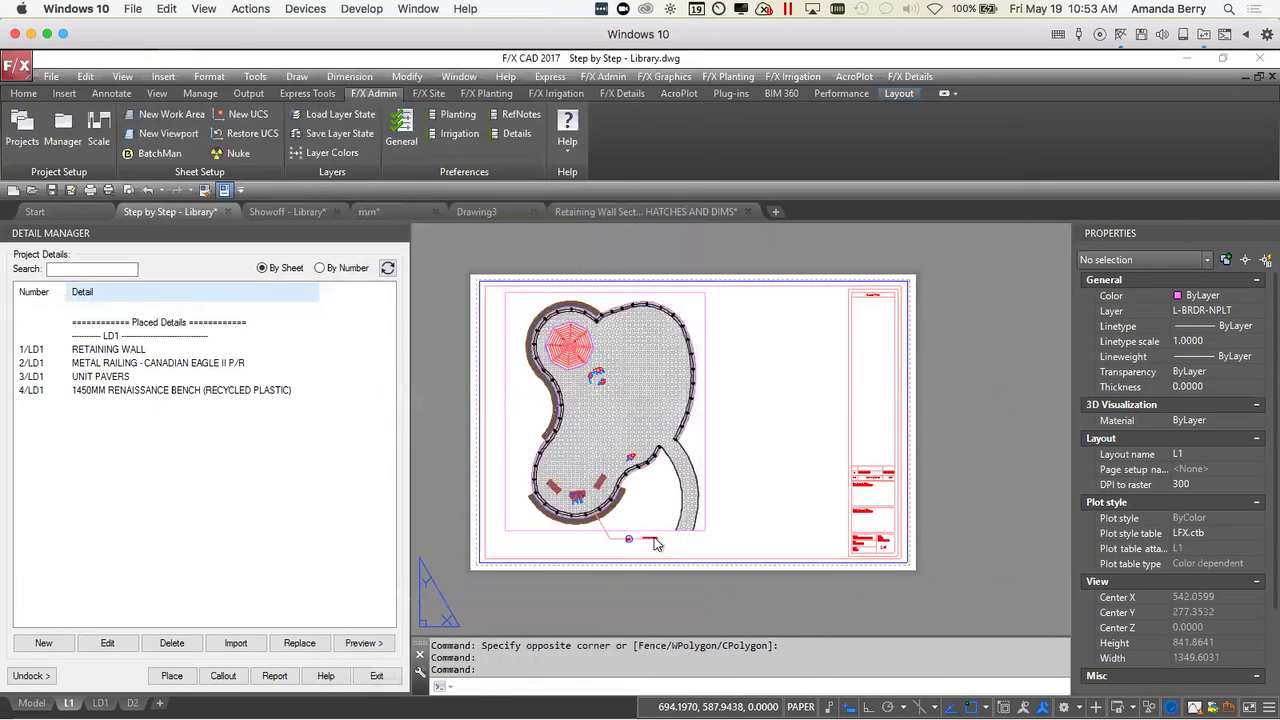
click(649, 438)
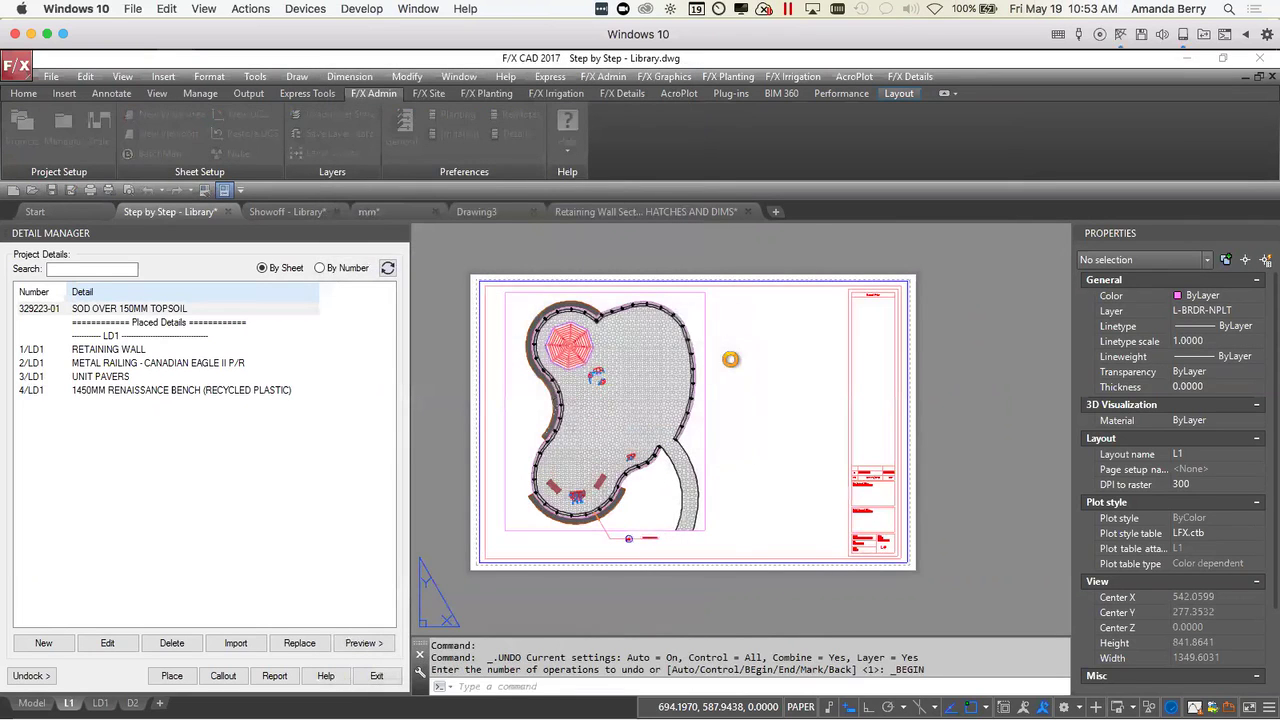
click(722, 301)
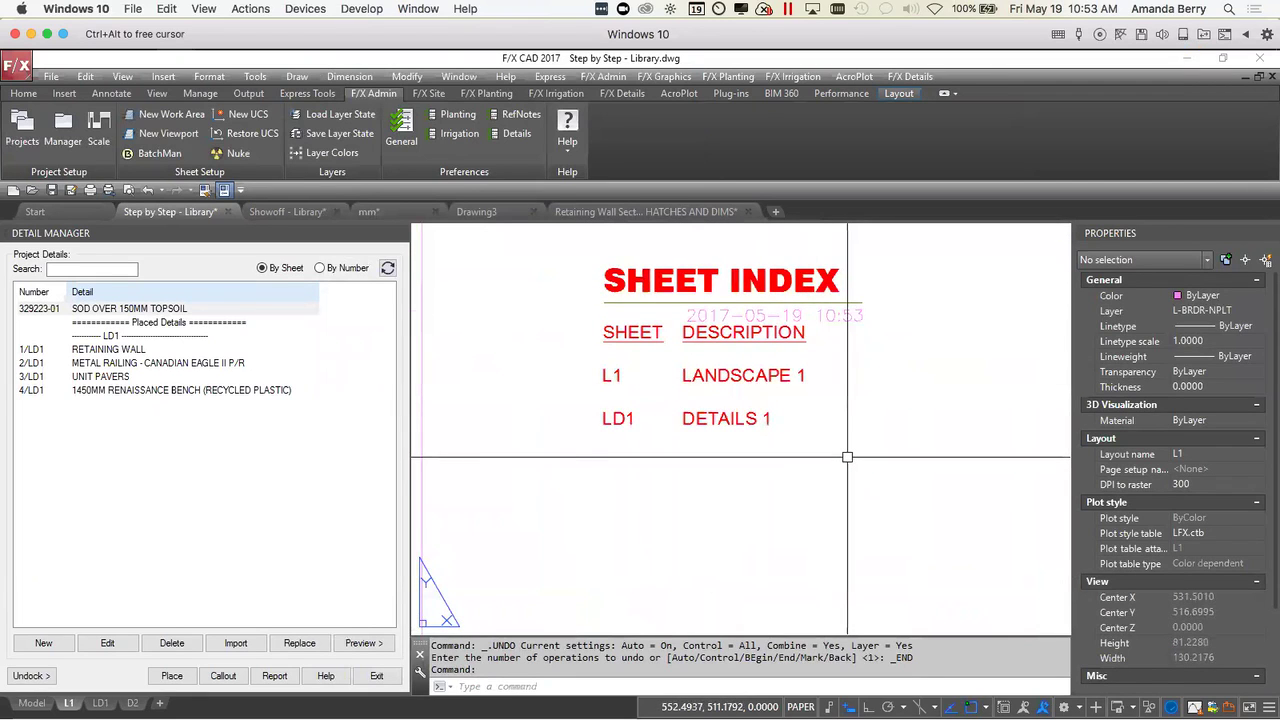
scroll(595, 505, down, 2)
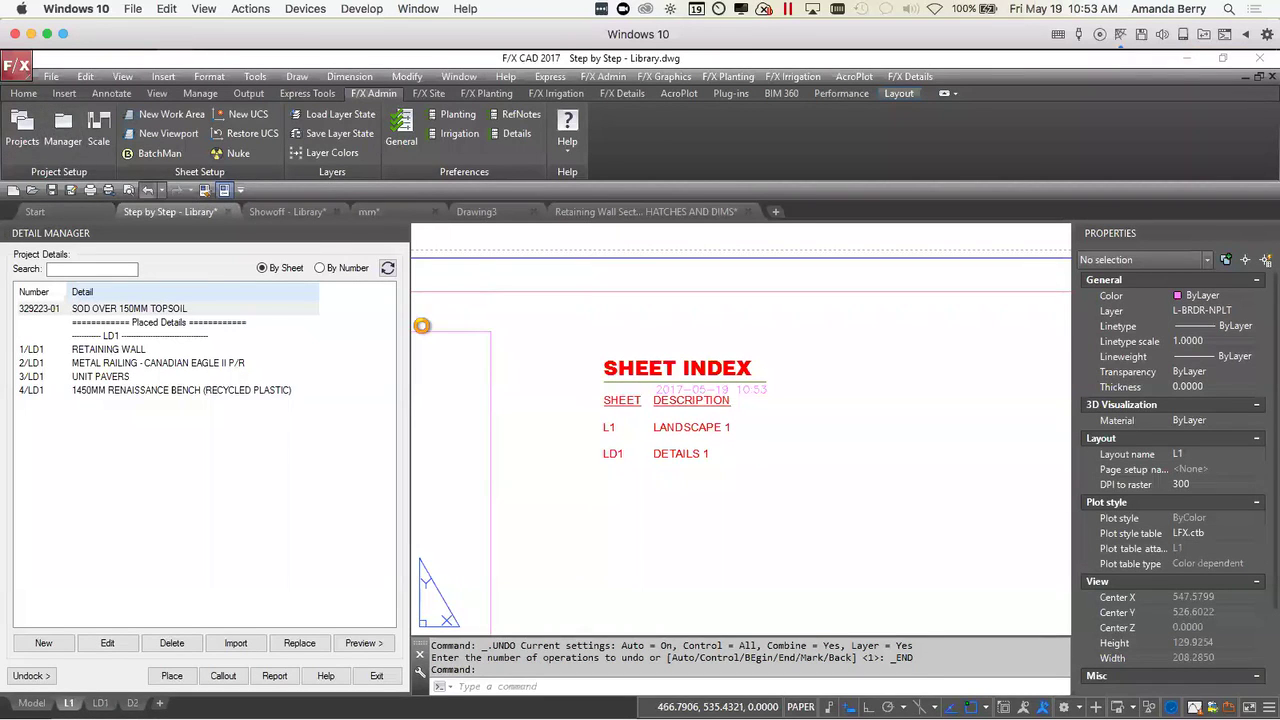
click(60, 130)
drag(448, 90, 681, 86)
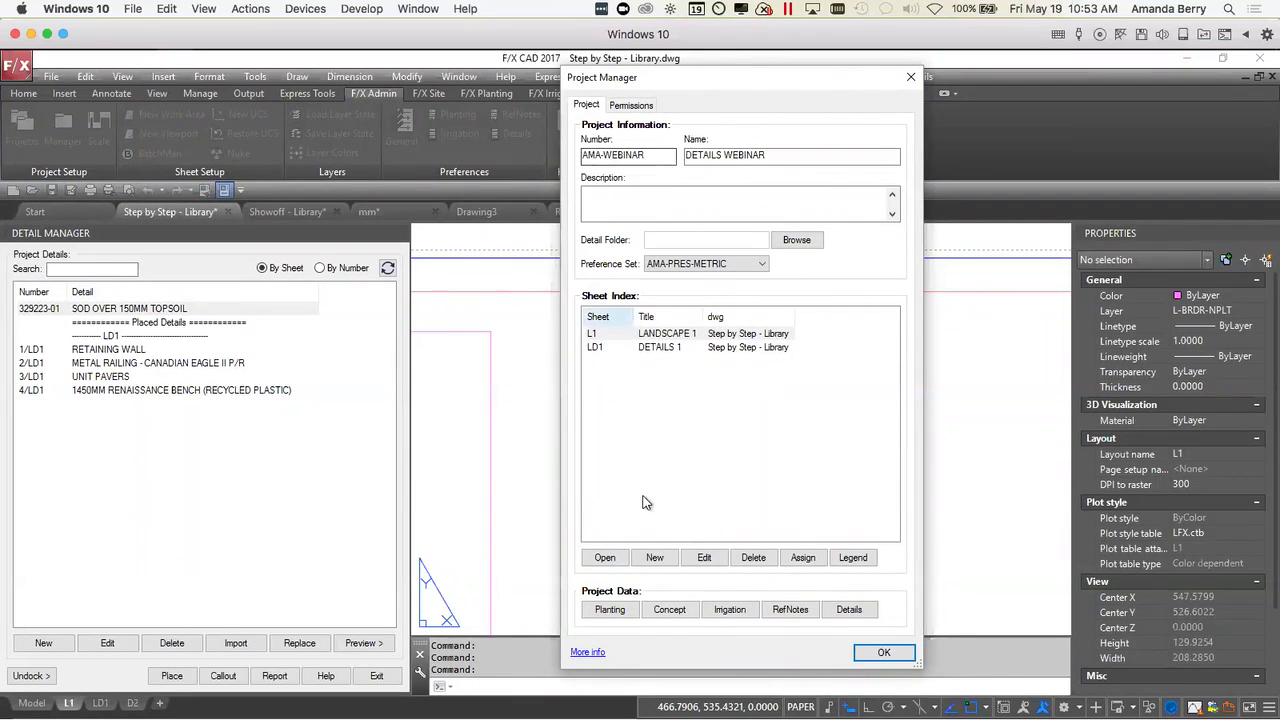
- Move LD1 above L1 in the sheet order and regenerate the sheet index to match
click(648, 345)
drag(655, 333, 655, 393)
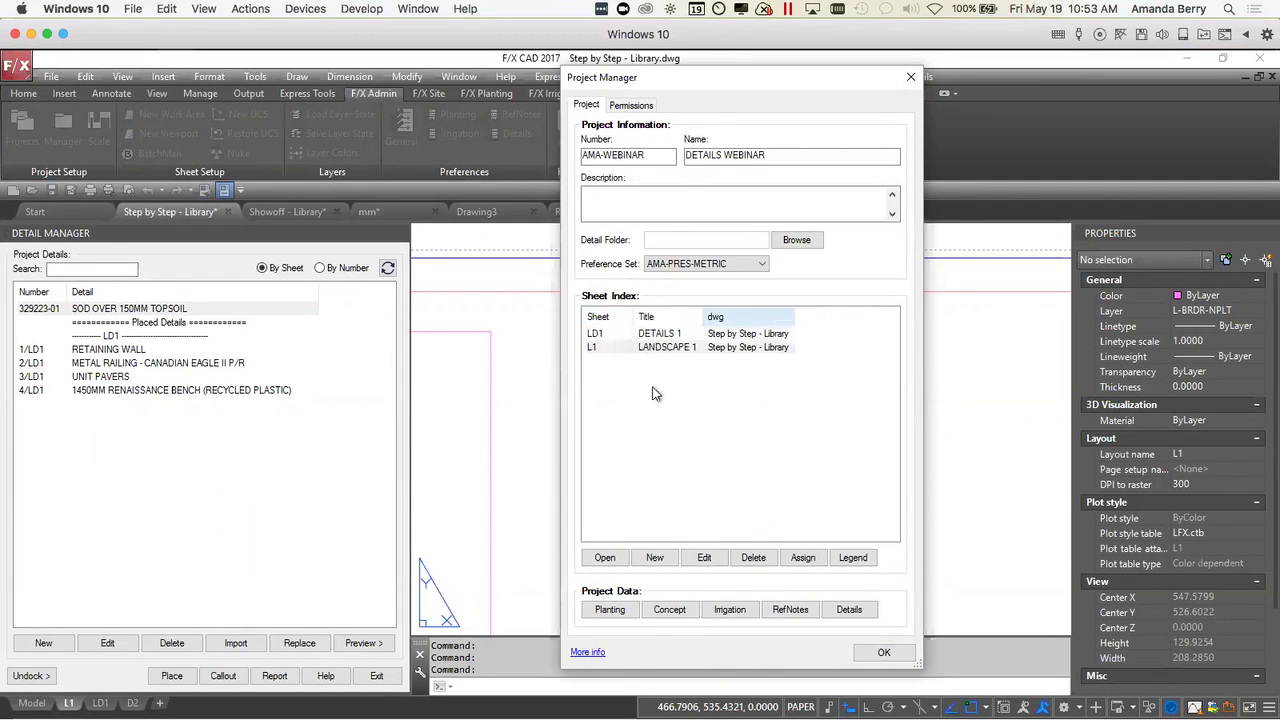
click(852, 558)
click(607, 421)
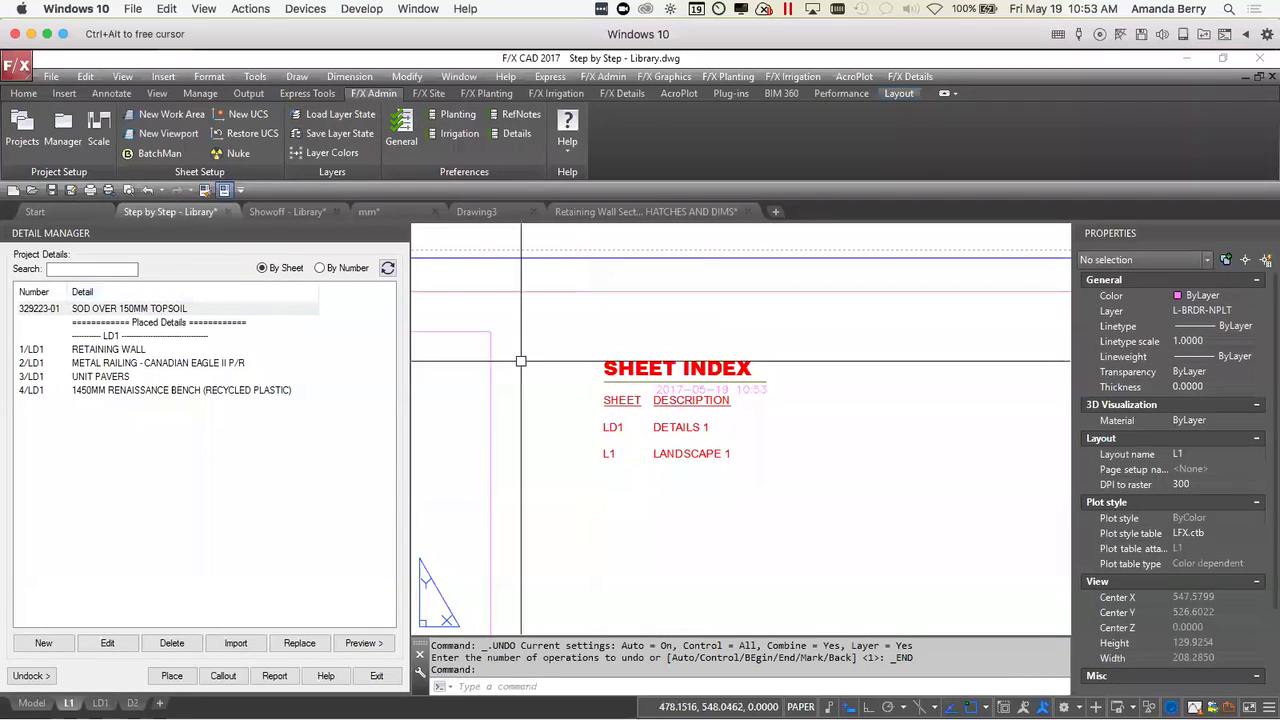
scroll(757, 437, down, 3)
middle_drag(757, 437, 760, 393)
scroll(760, 393, down, 3)
scroll(683, 437, up, 2)
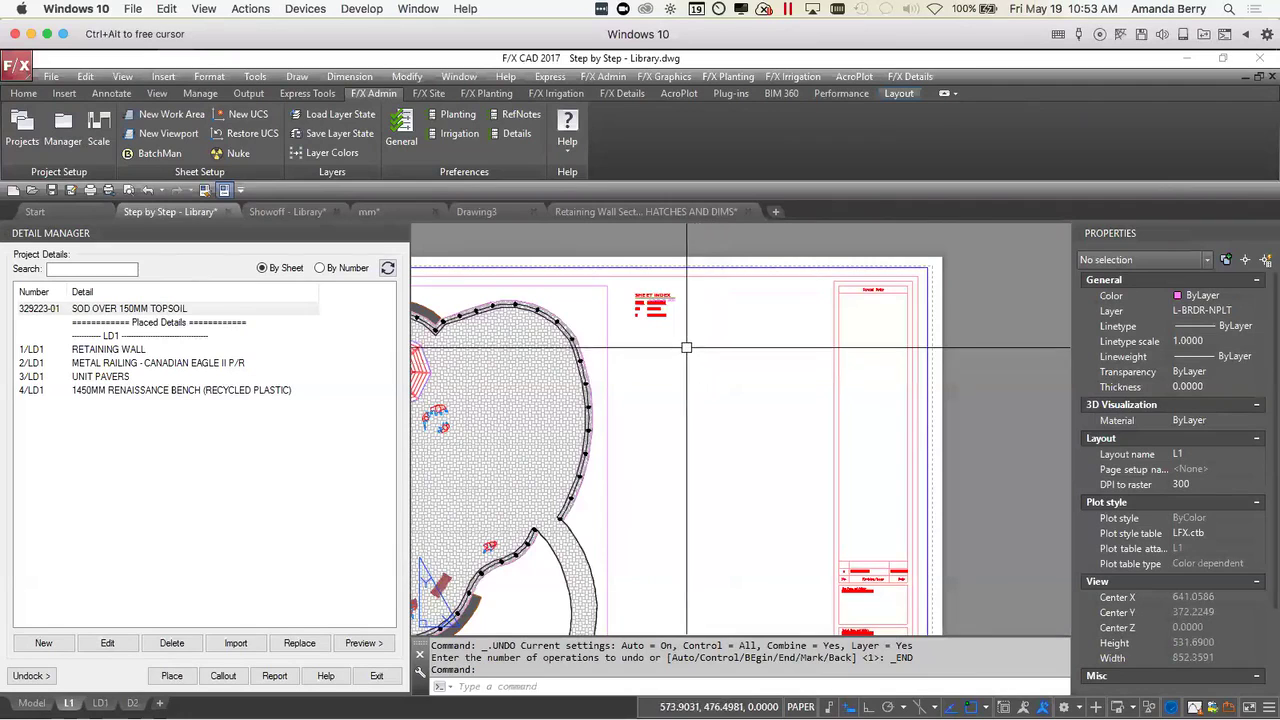
- Place a detail report with Saved, Drawn By, Checked By and Notes columns, ordered by sheet, below the sheet index
click(621, 94)
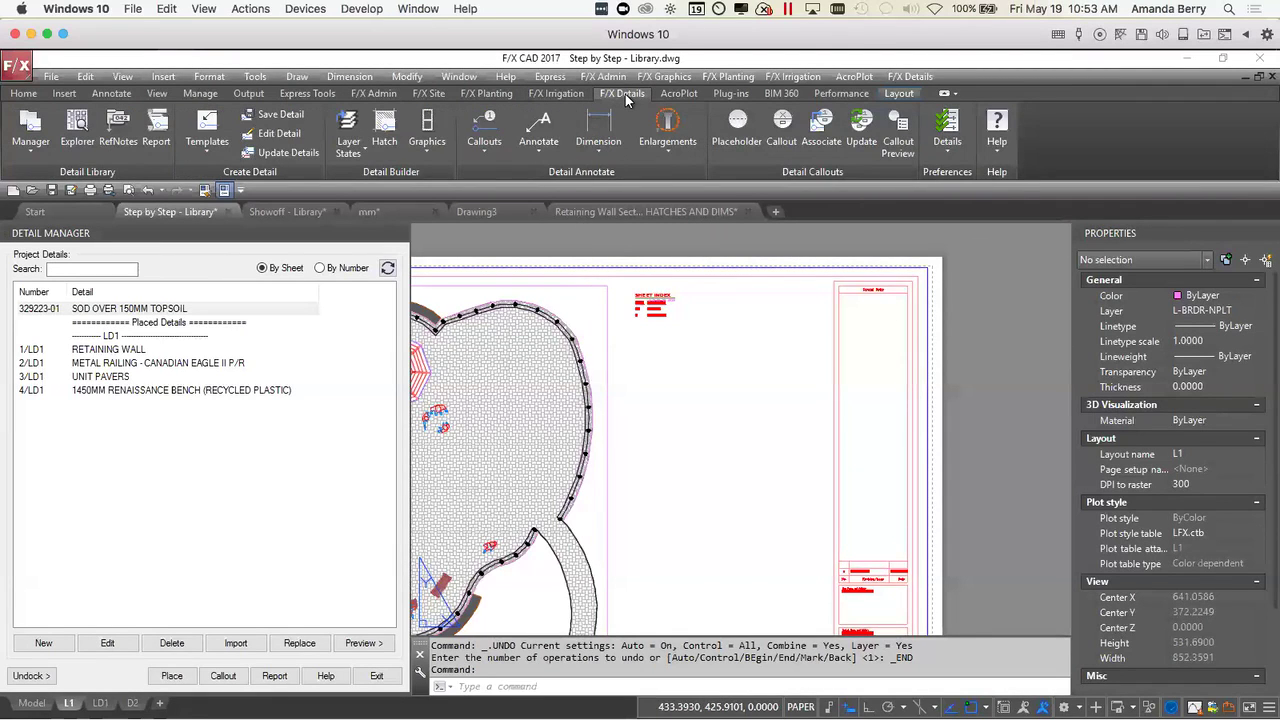
click(275, 676)
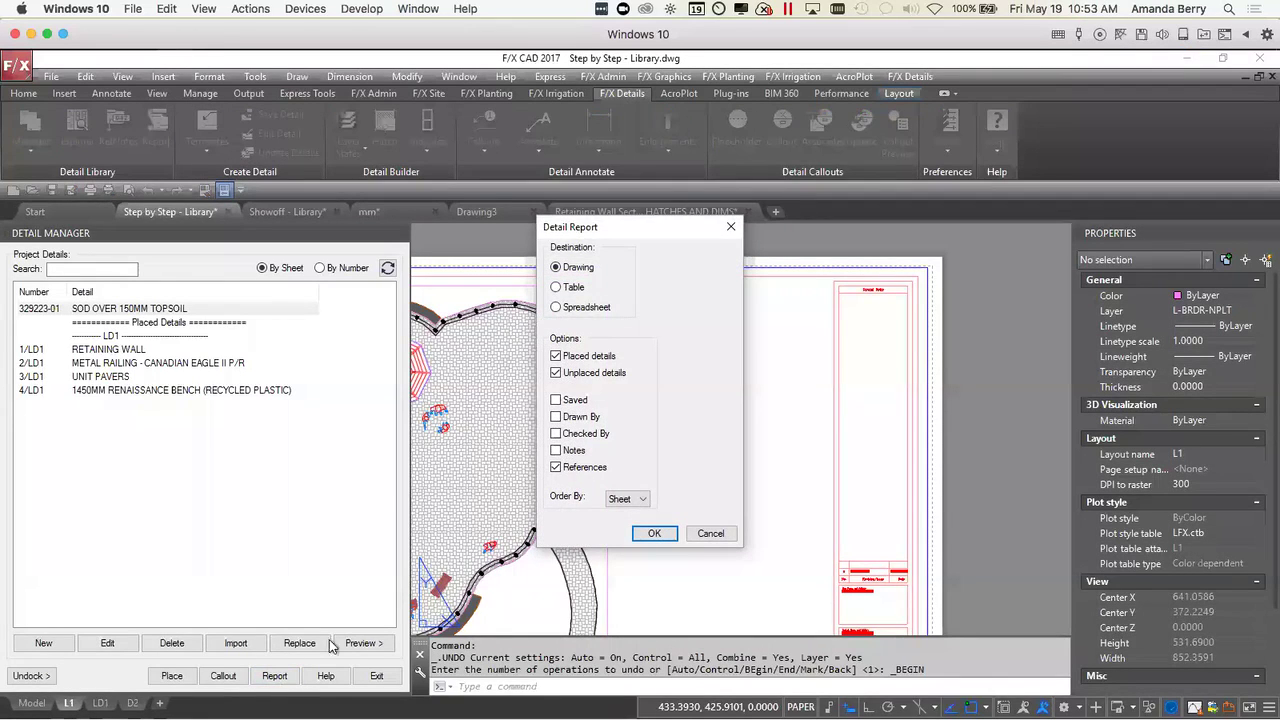
click(557, 402)
click(554, 450)
click(638, 505)
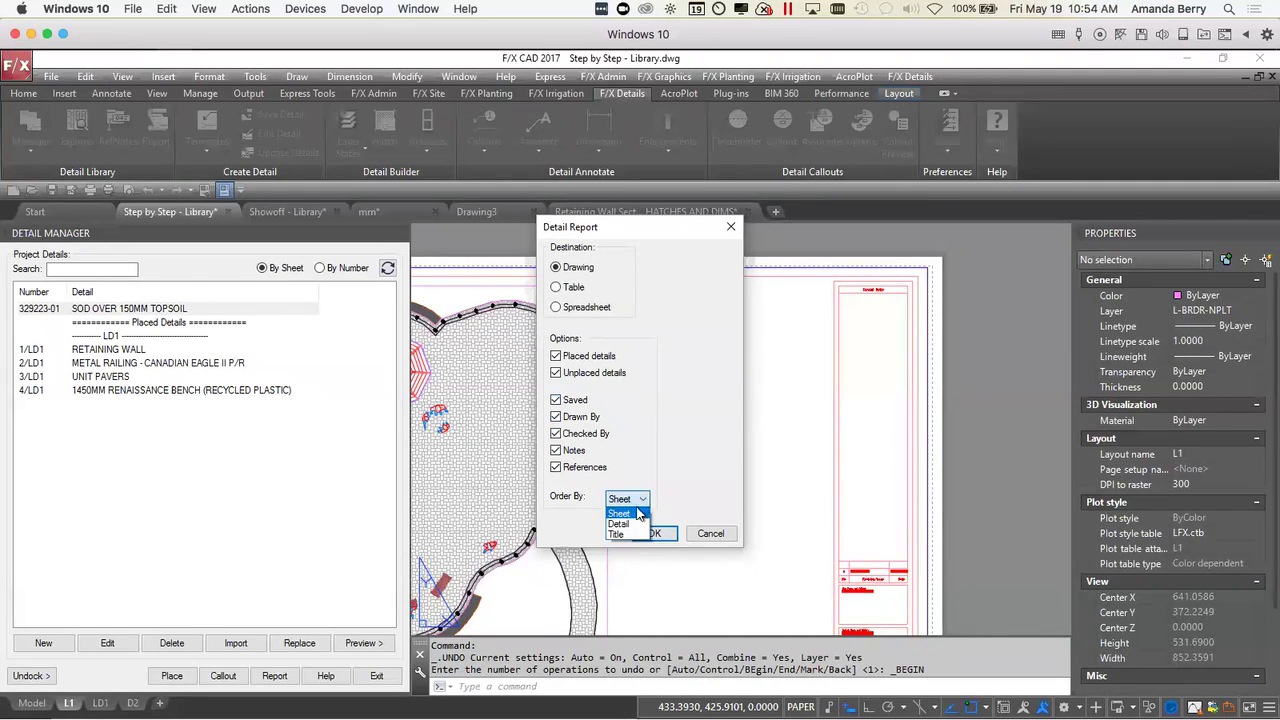
click(646, 503)
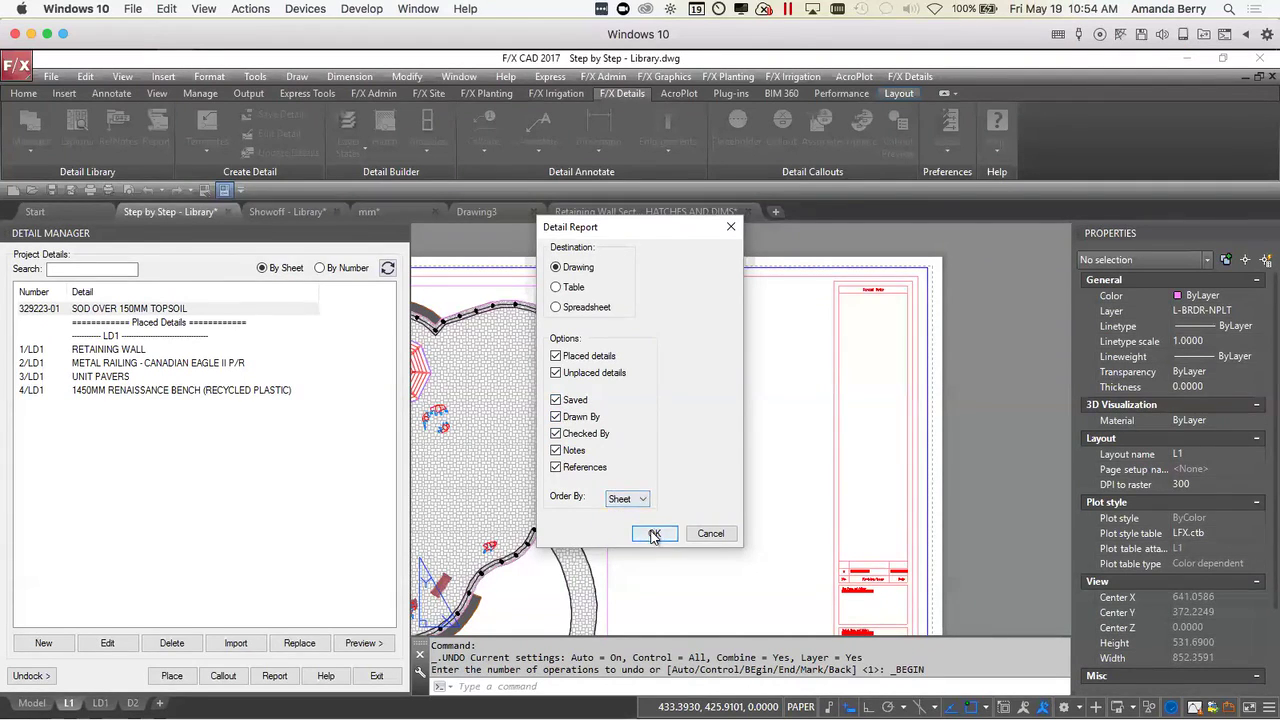
click(655, 533)
click(623, 374)
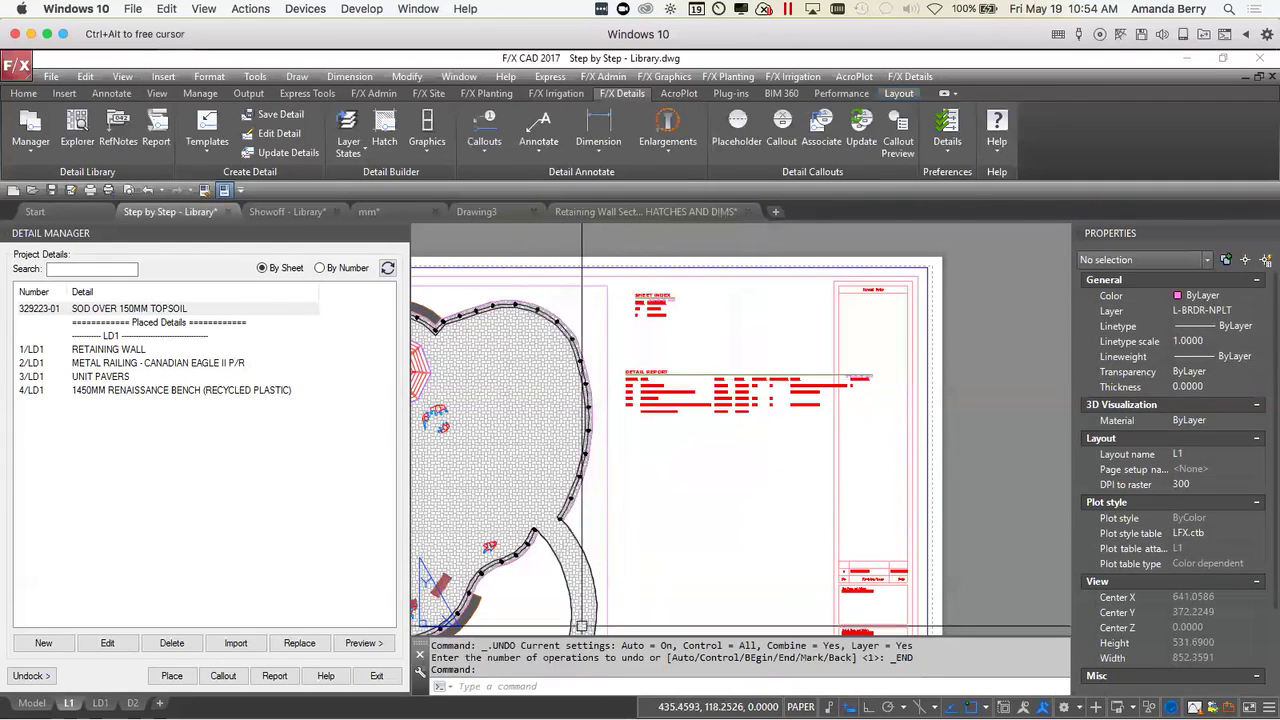
scroll(715, 400, up, 4)
middle_drag(745, 398, 686, 418)
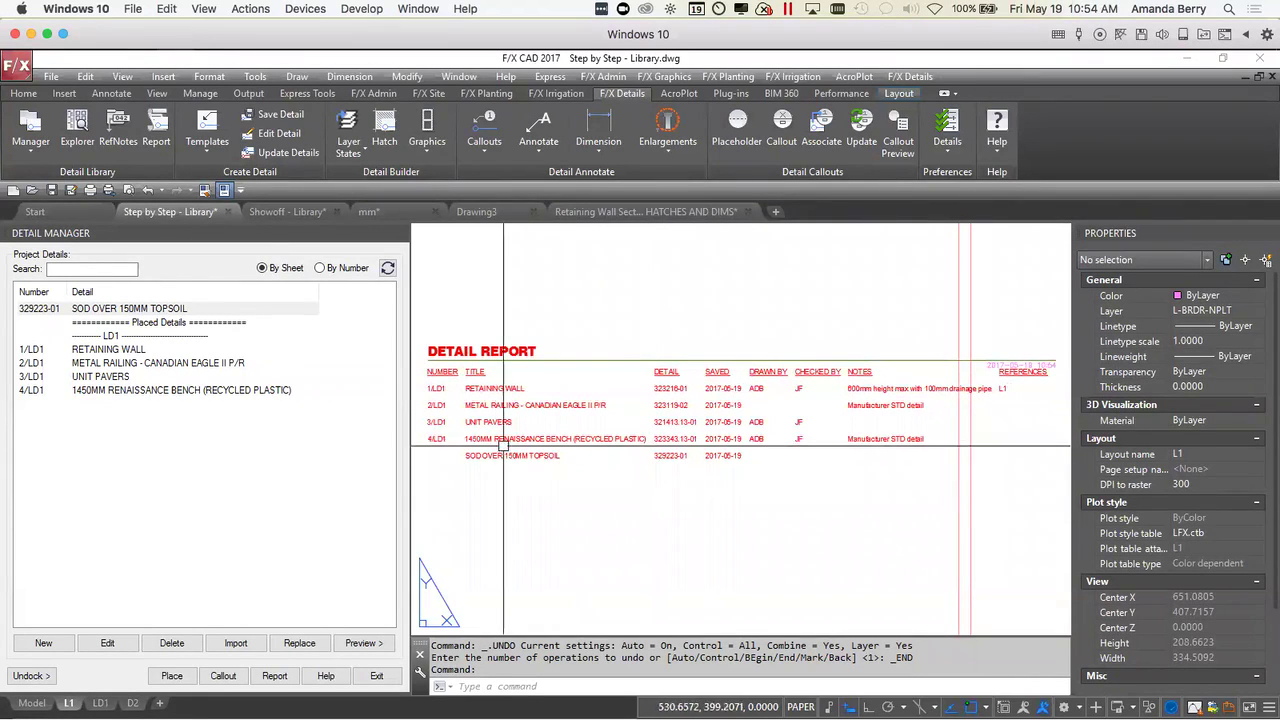
scroll(586, 482, down, 4)
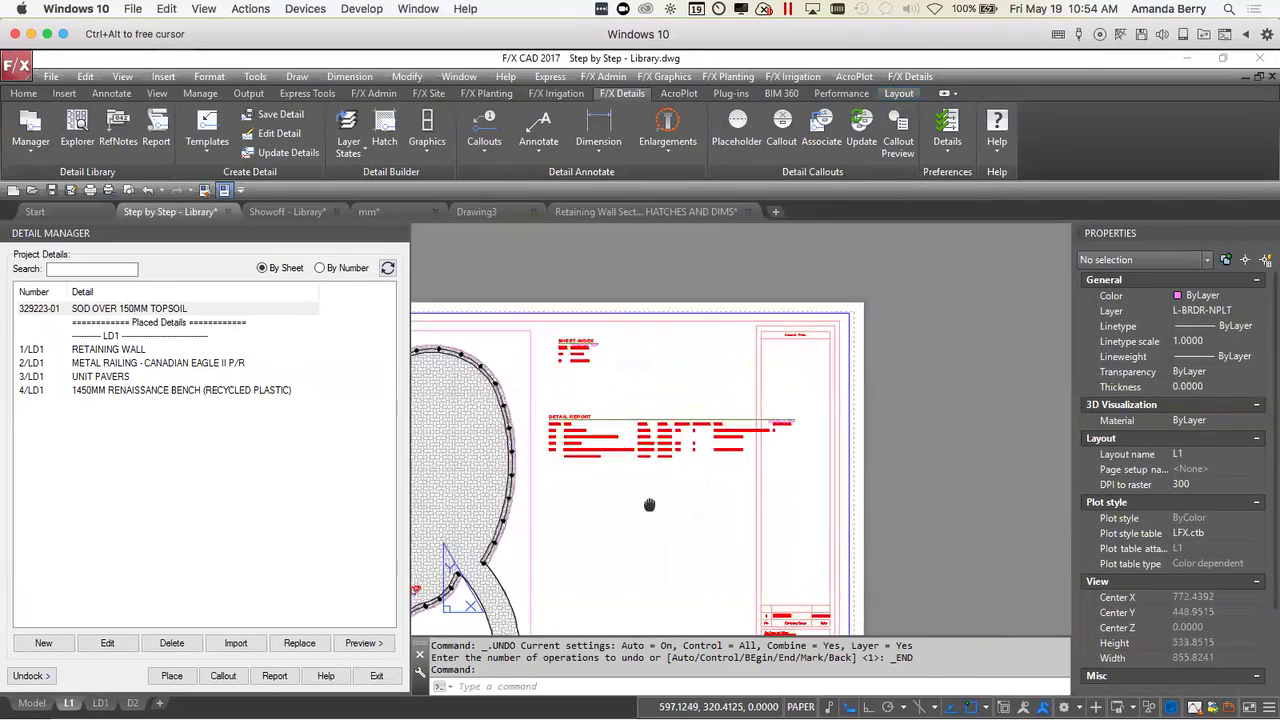
- Pan across the full L1 sheet with its tables, then open a new Chrome tab
middle_drag(697, 480, 814, 416)
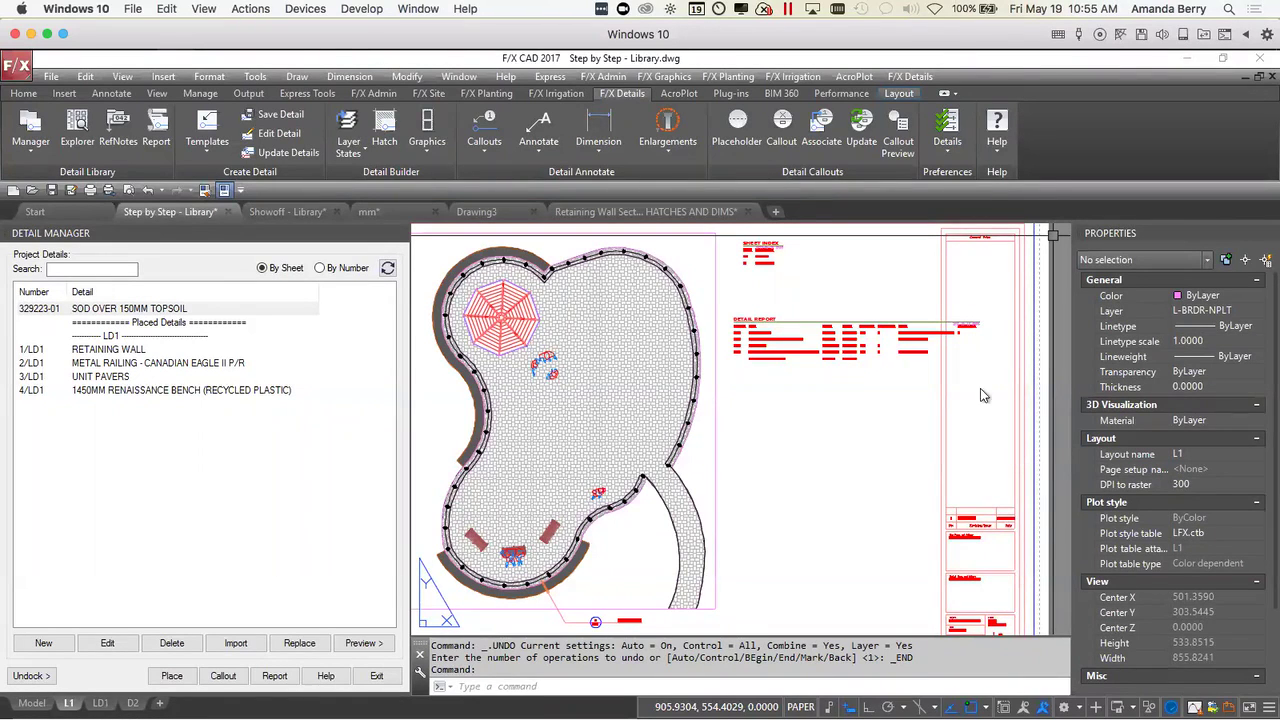
click(863, 505)
click(845, 470)
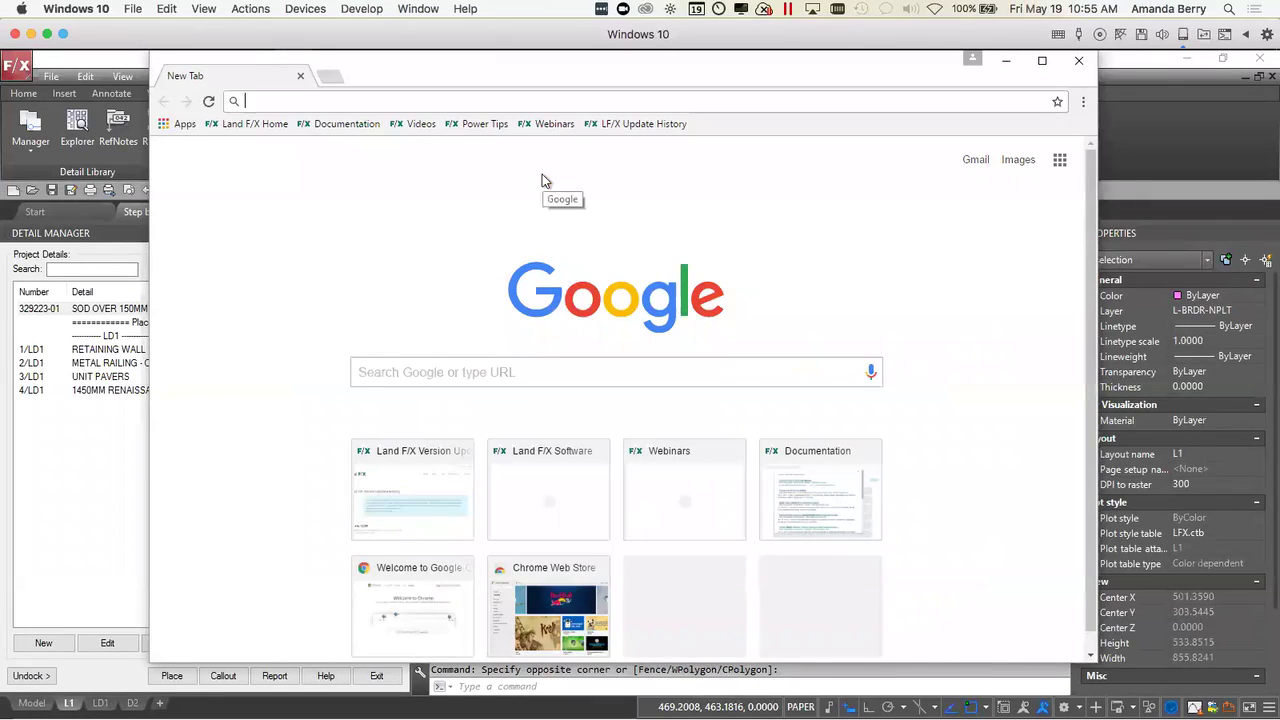
- Go to the Land F/X Webinar Recordings page filtered to the Details category
click(274, 127)
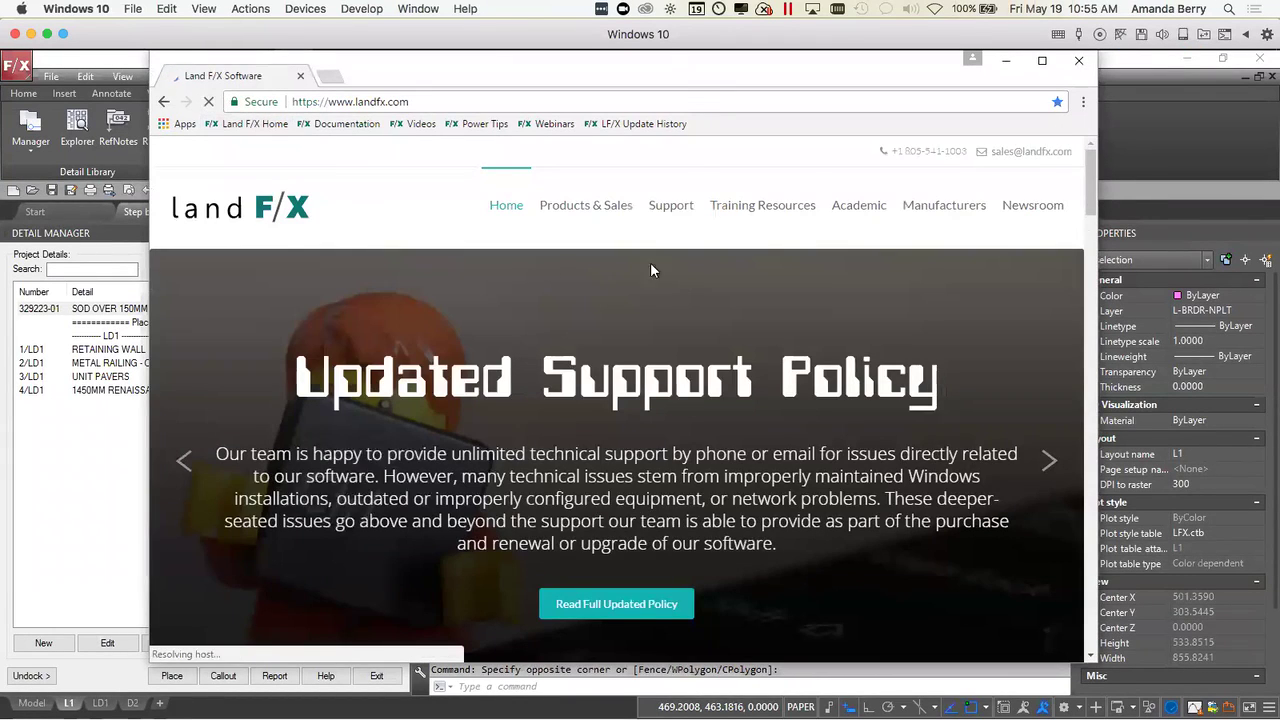
mouse_move(775, 213)
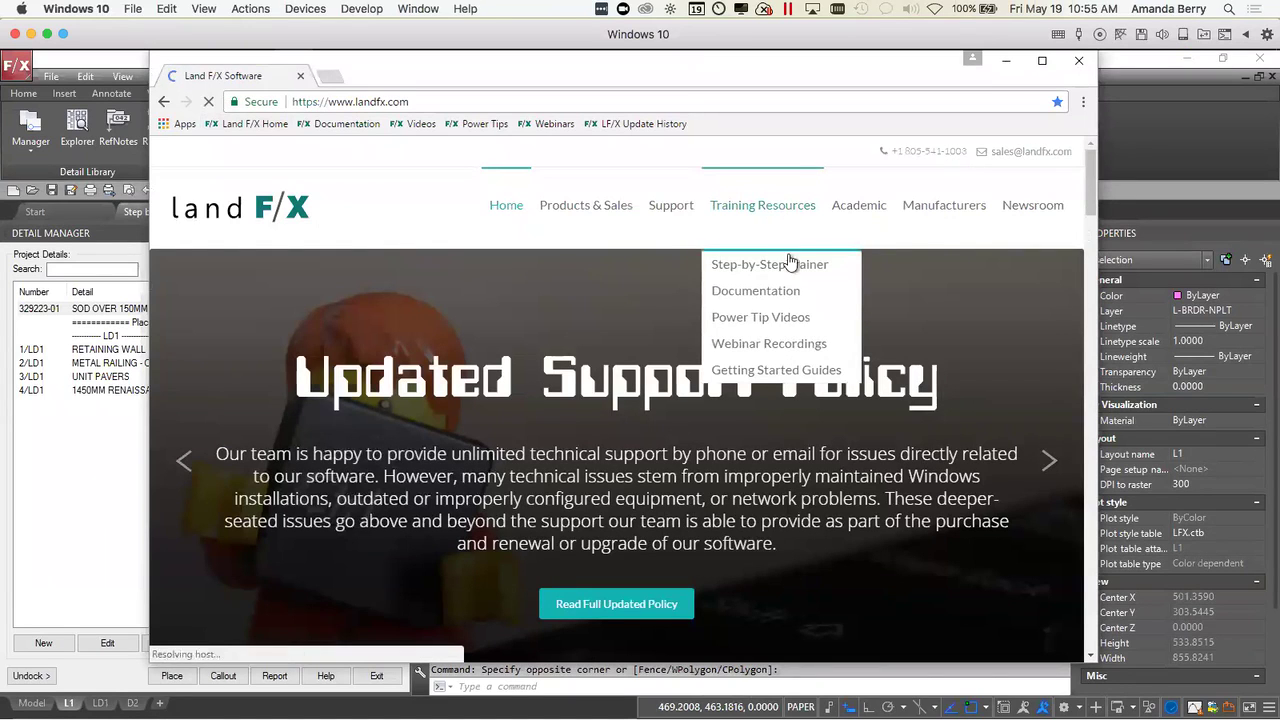
click(792, 343)
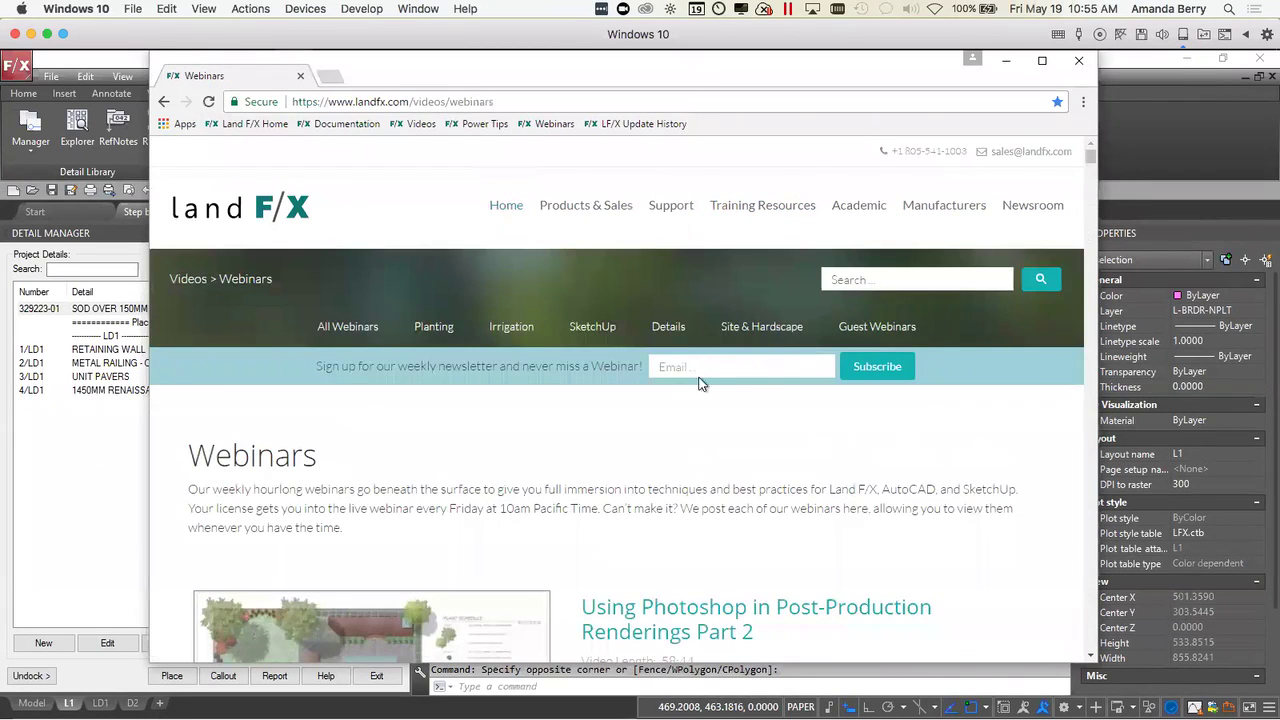
click(669, 327)
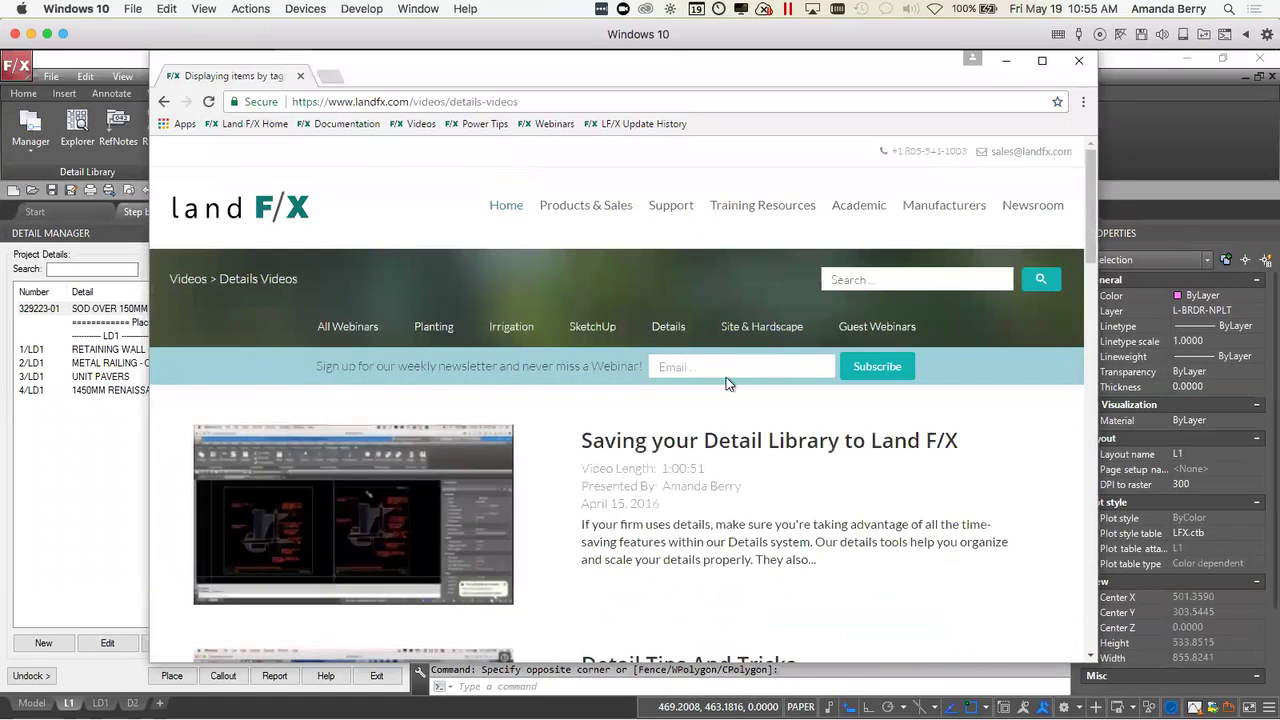
- Scroll through the Details webinar list, then minimize Chrome to show the drawing
scroll(726, 377, down, 3)
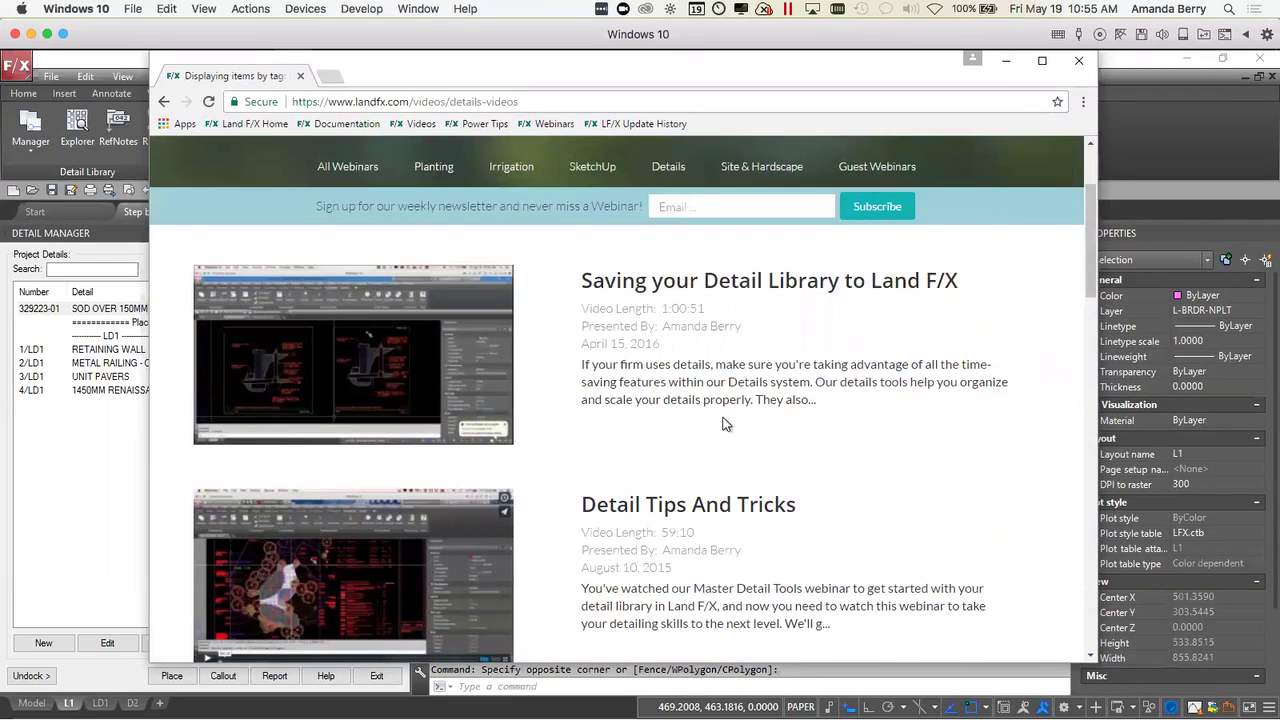
scroll(808, 424, down, 3)
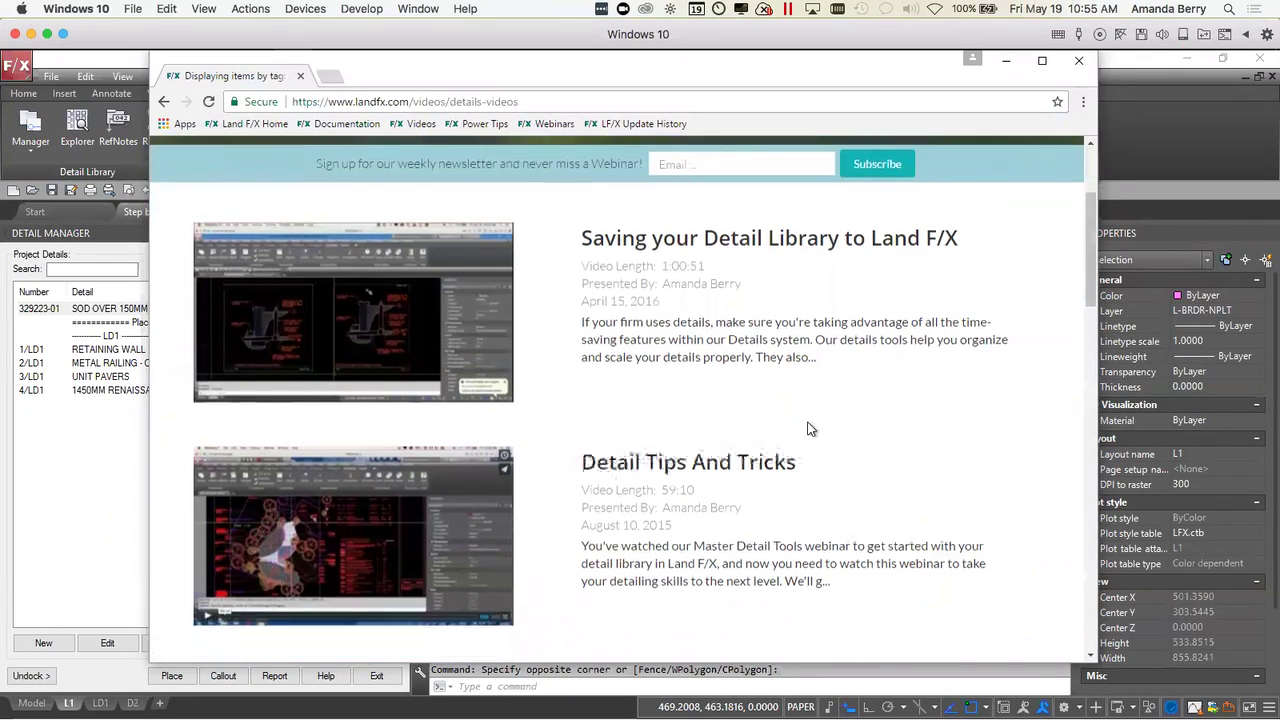
scroll(808, 424, up, 3)
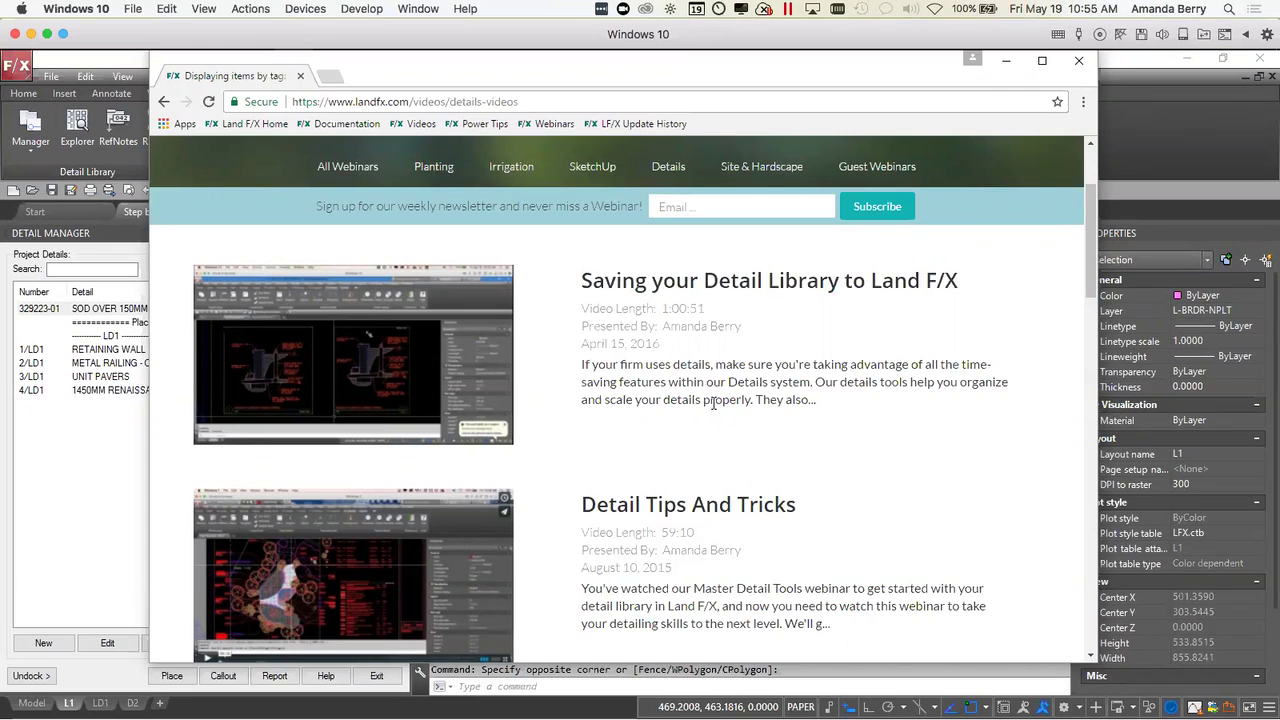
scroll(733, 420, down, 3)
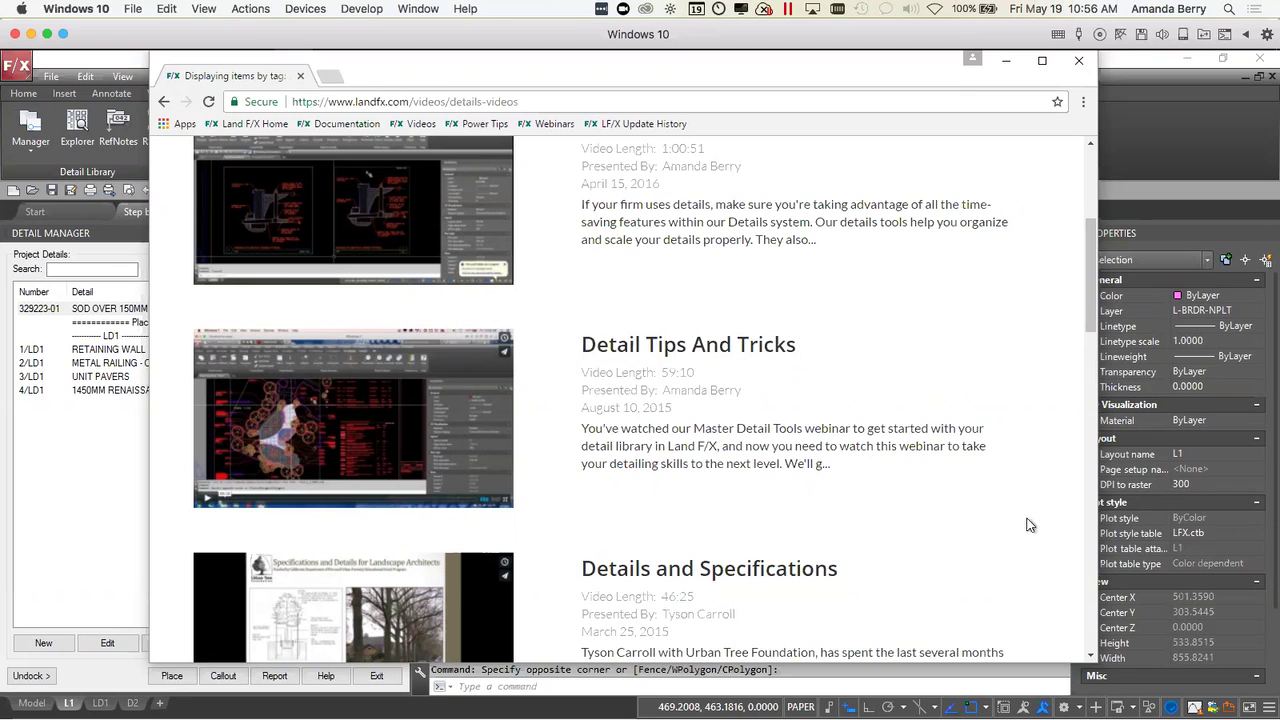
click(1006, 61)
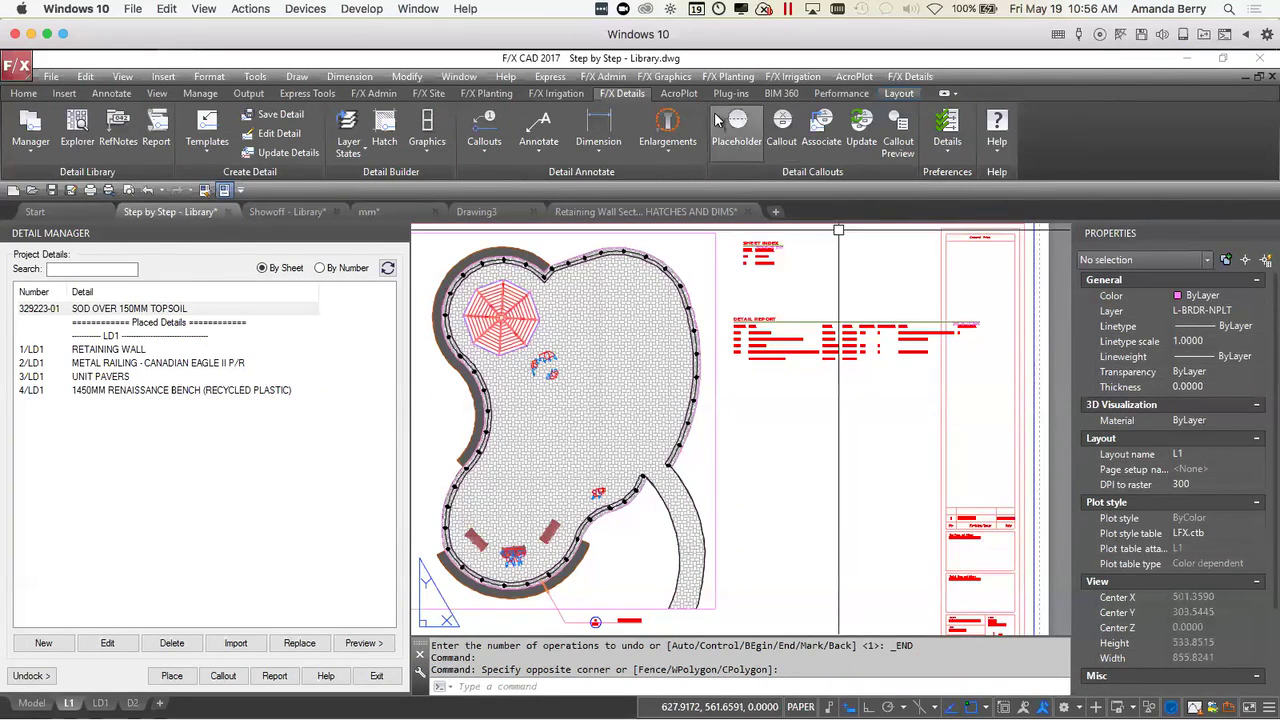
- Browse the detail library Explorer, close it, and switch to the LD1 details sheet
click(80, 133)
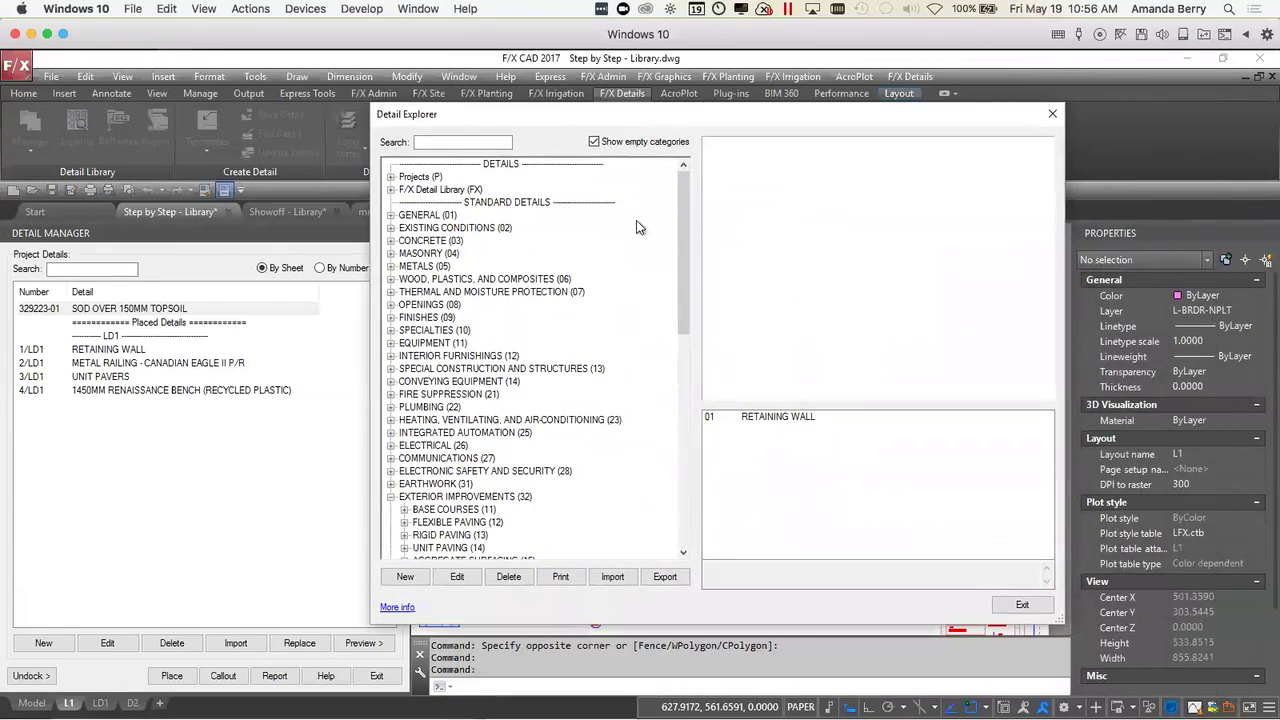
mouse_move(681, 199)
mouse_down()
mouse_move(681, 415)
mouse_move(679, 194)
mouse_up()
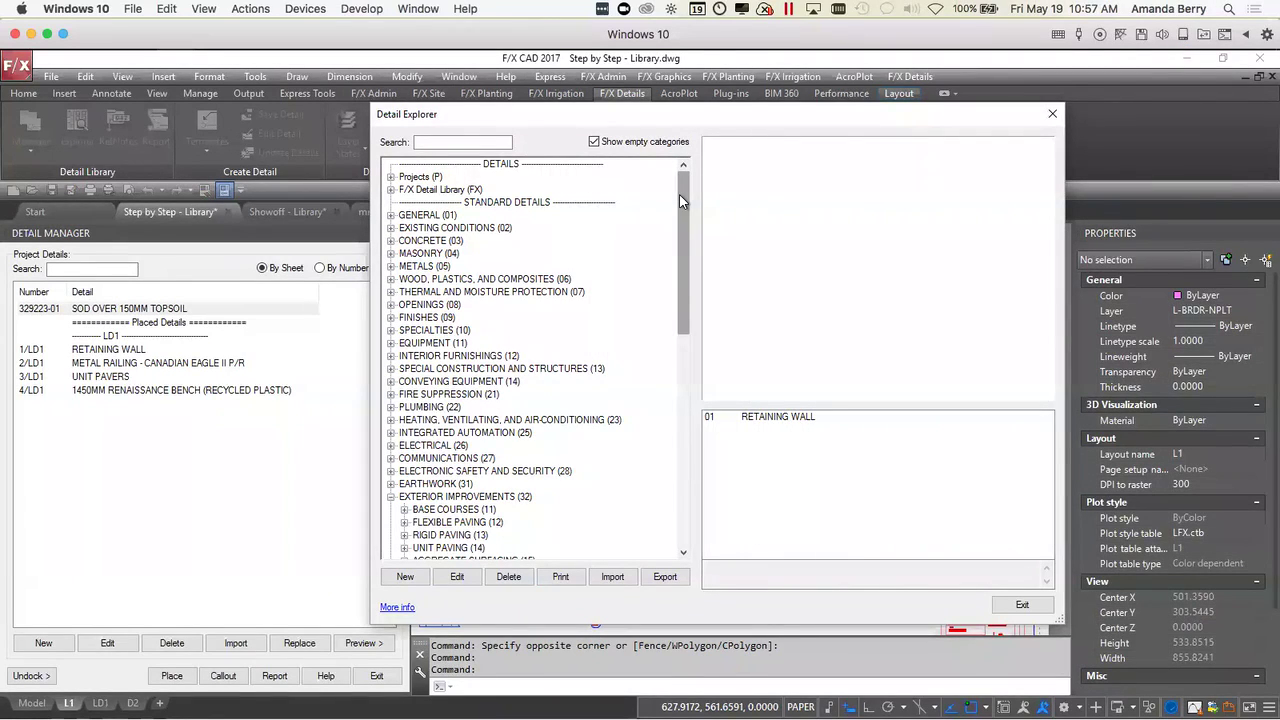
click(1052, 113)
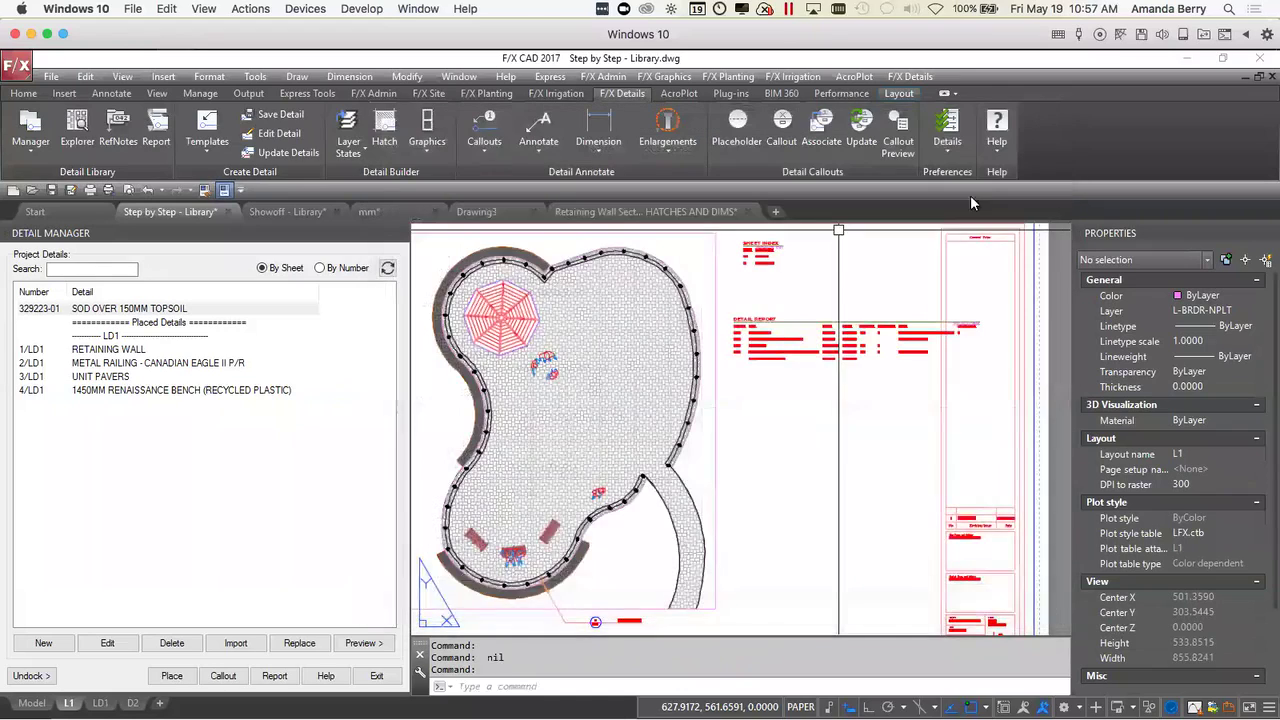
click(100, 703)
scroll(580, 410, up, 5)
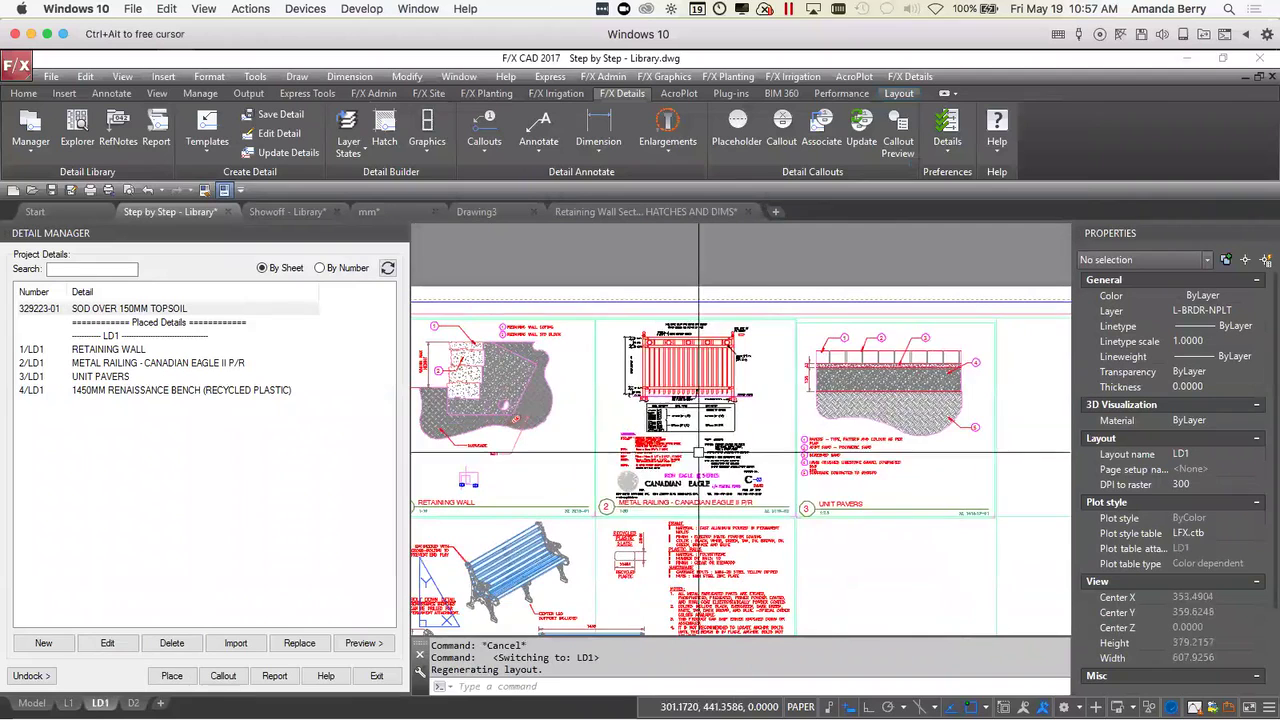